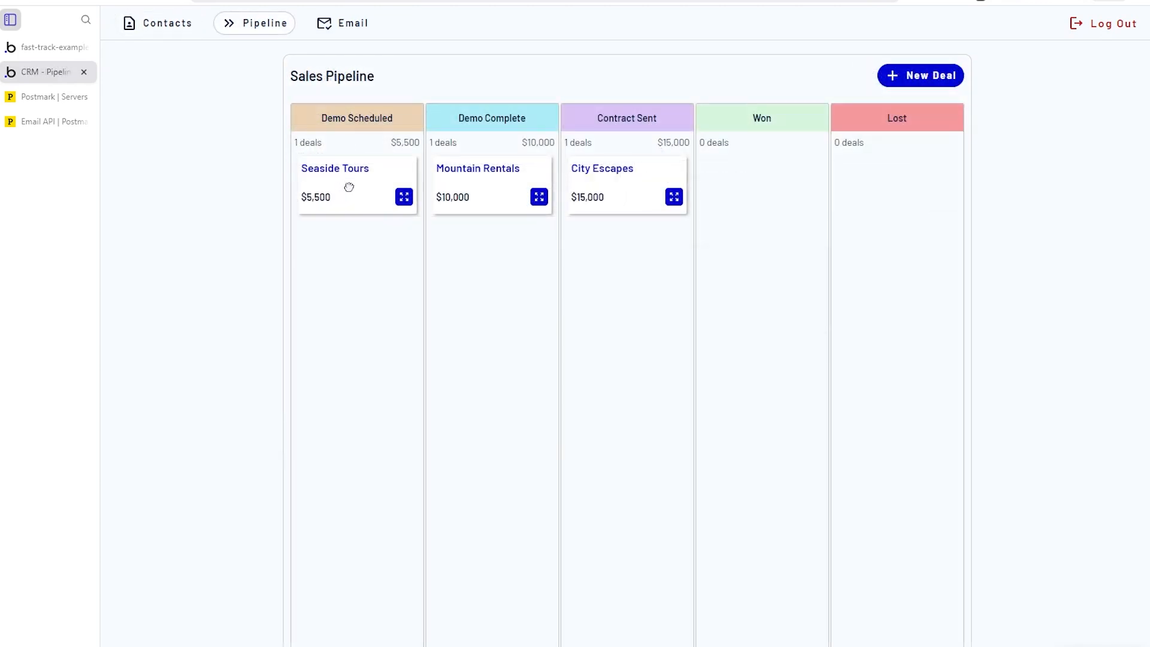
Move the Seaside Tours deal from Demo Scheduled to the Demo Complete stage.
left_click_drag(349, 186, 490, 252)
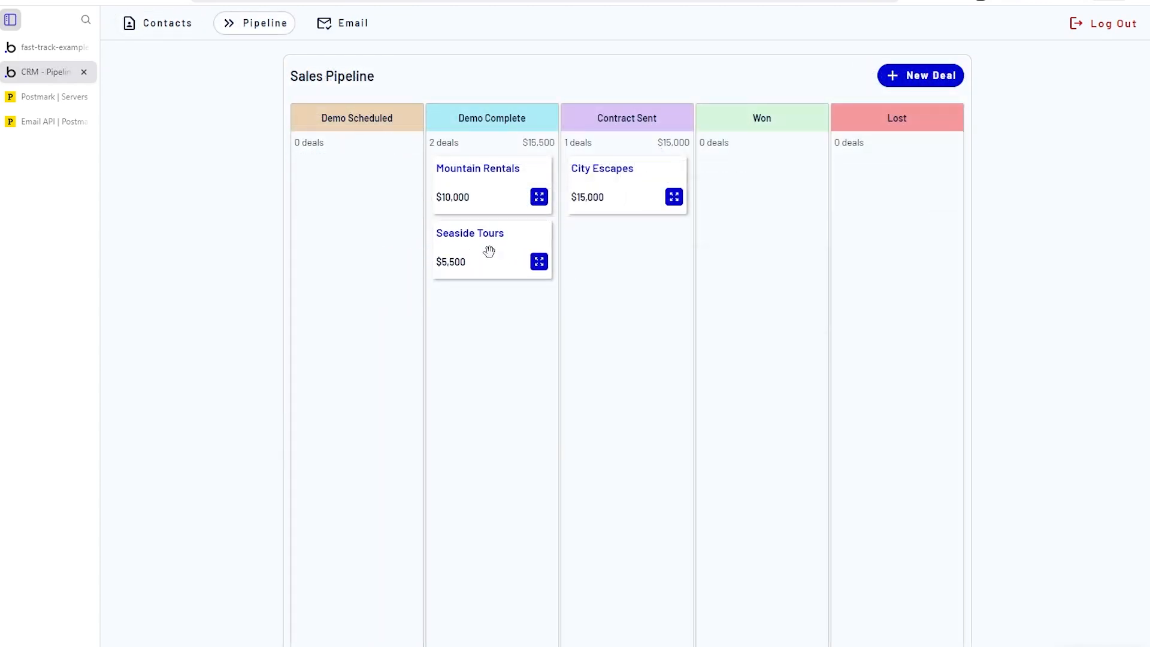
left_click(490, 251)
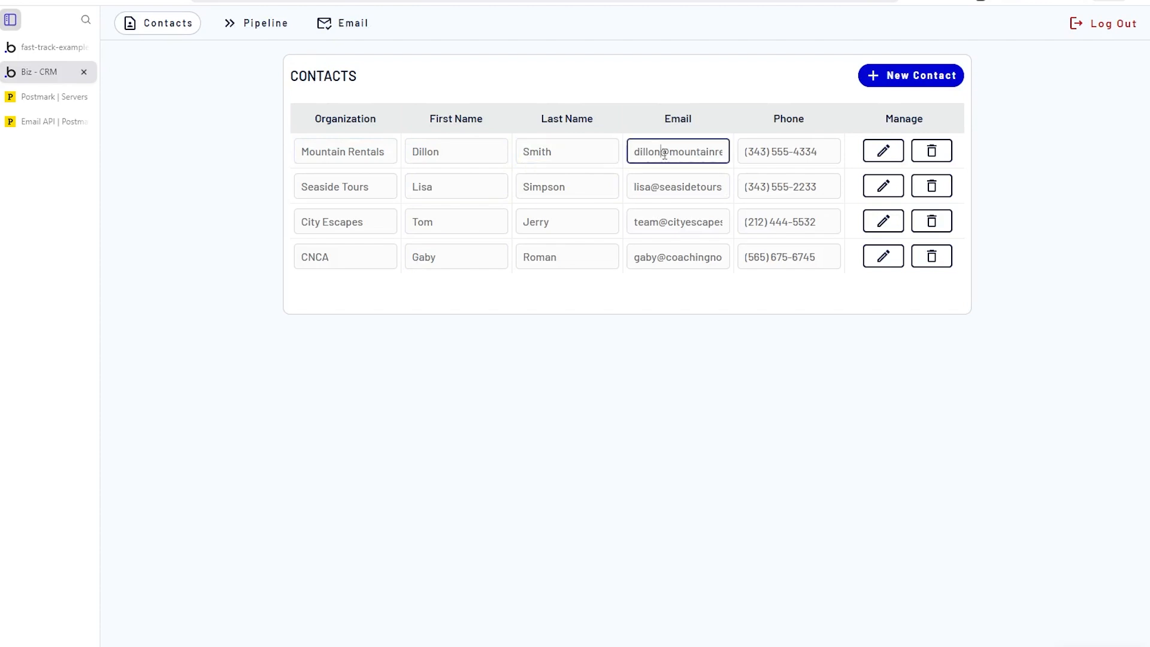
Add the note "A new note for Mountain Rentals" to the Mountain Rentals contact and return to the contact list.
left_click(894, 159)
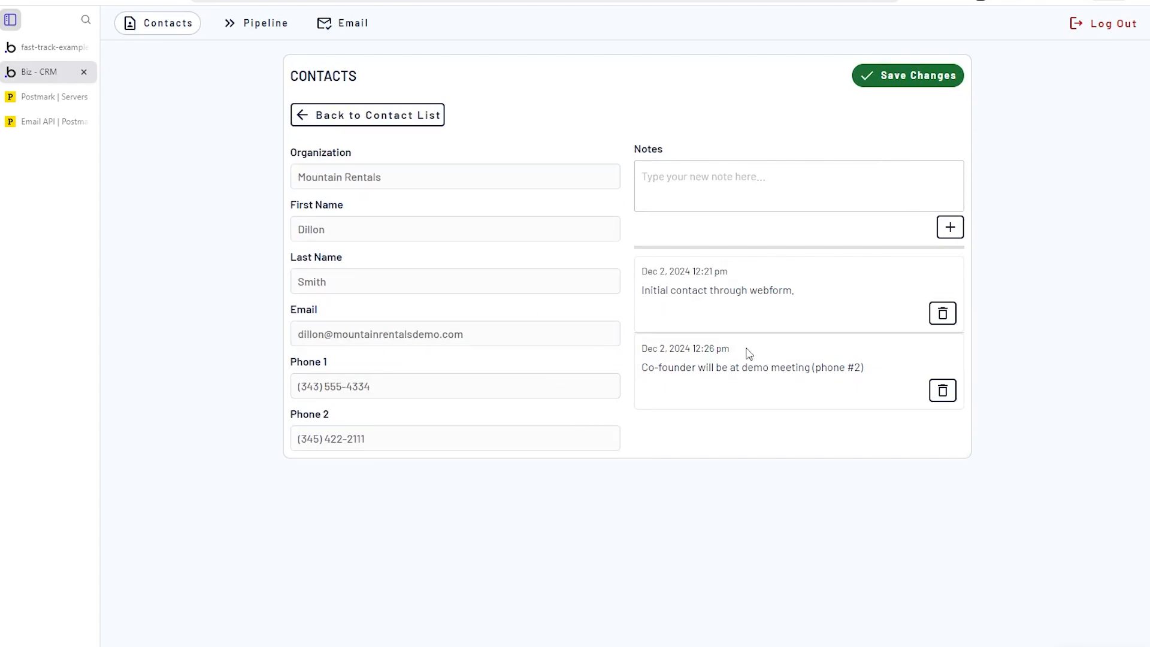
left_click(745, 189)
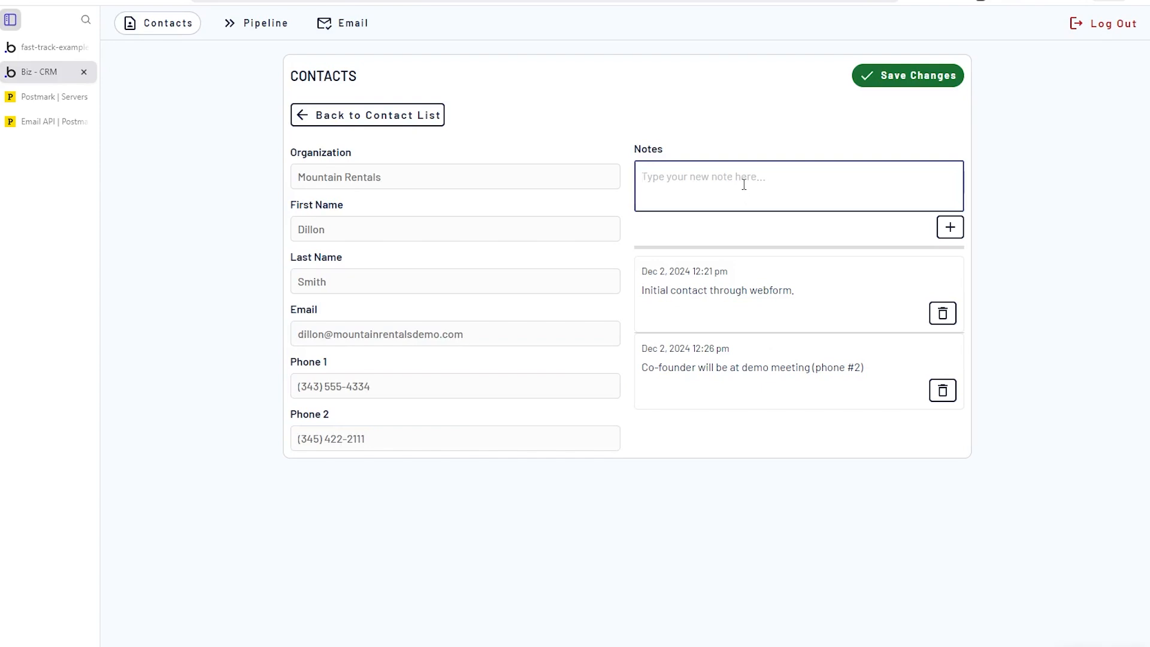
type("A new note for Mountain Rentals")
left_click(951, 228)
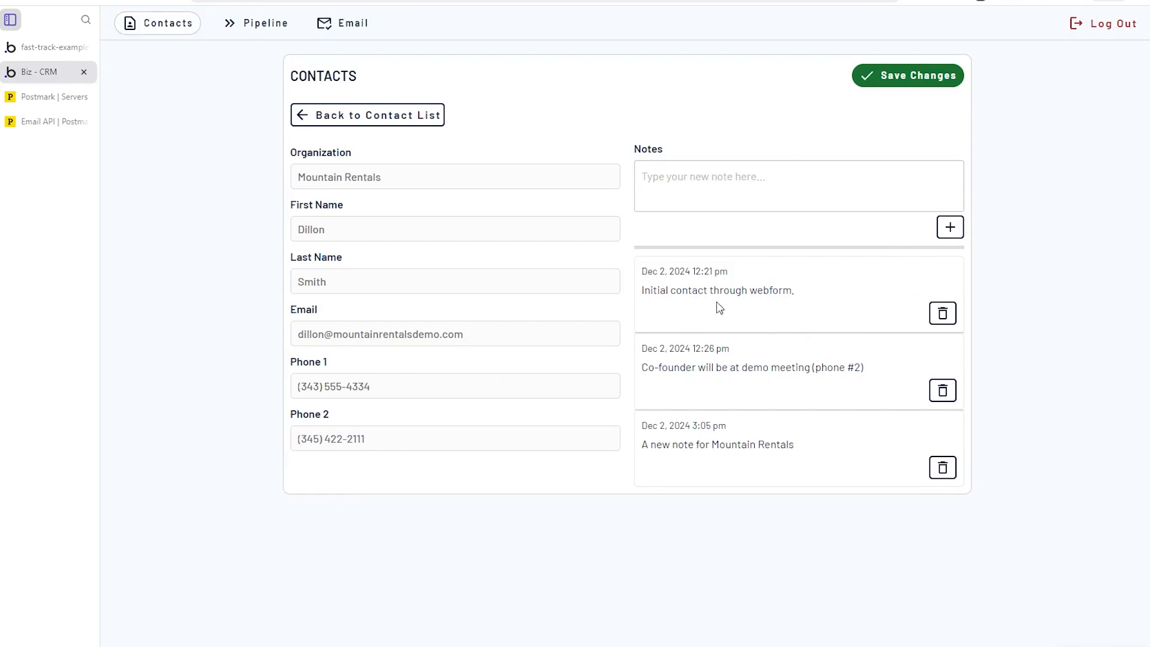
left_click(434, 118)
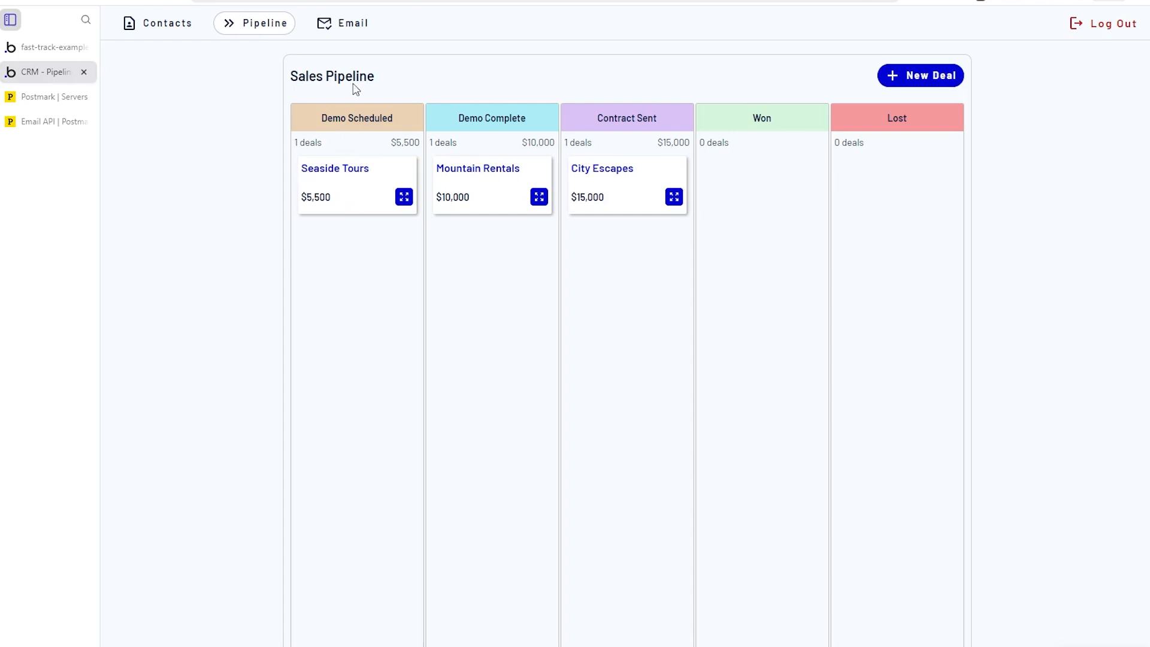
Move the Seaside Tours deal to Demo Complete in the sales pipeline, and view its deal details.
left_click_drag(350, 185, 489, 252)
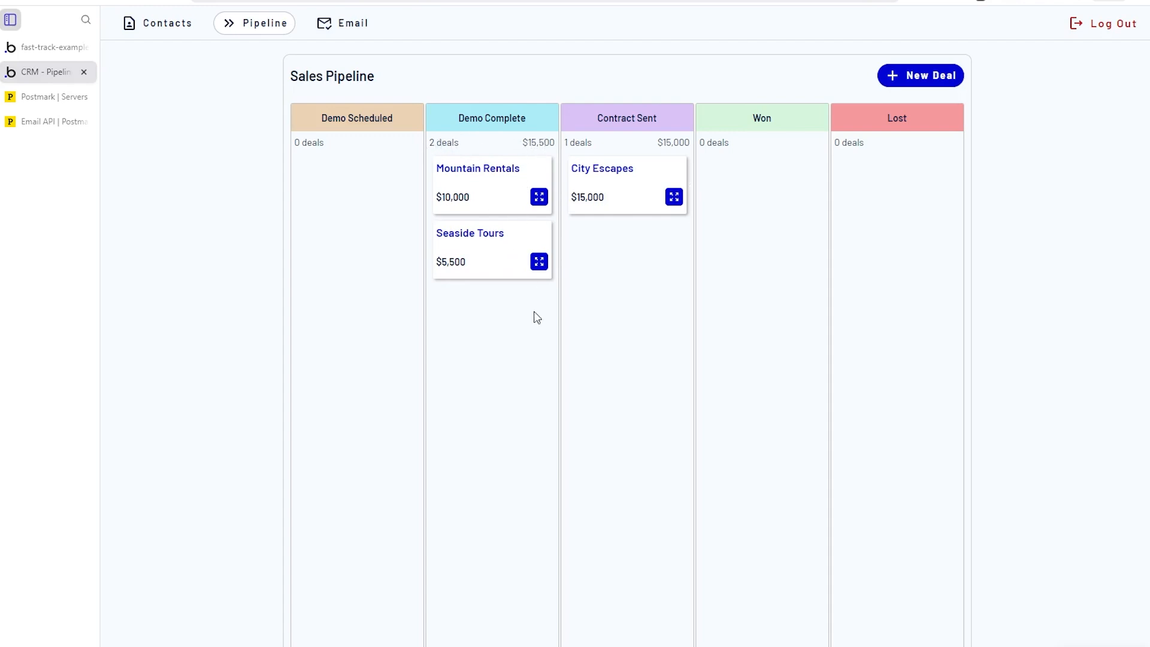
left_click(538, 264)
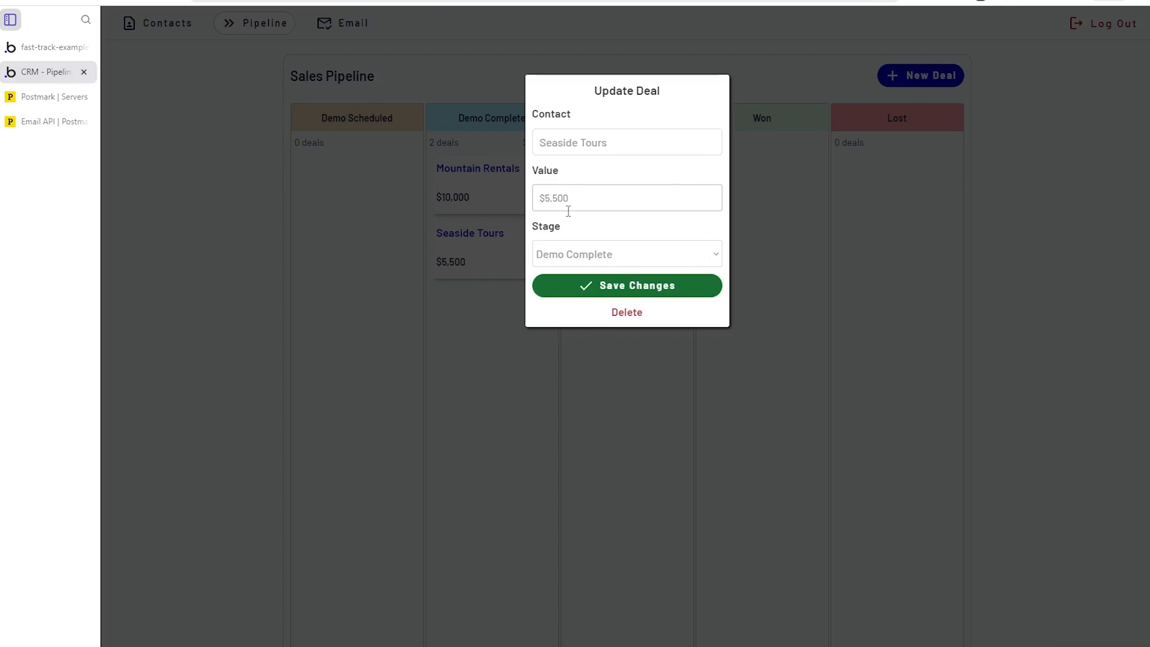
left_click(915, 211)
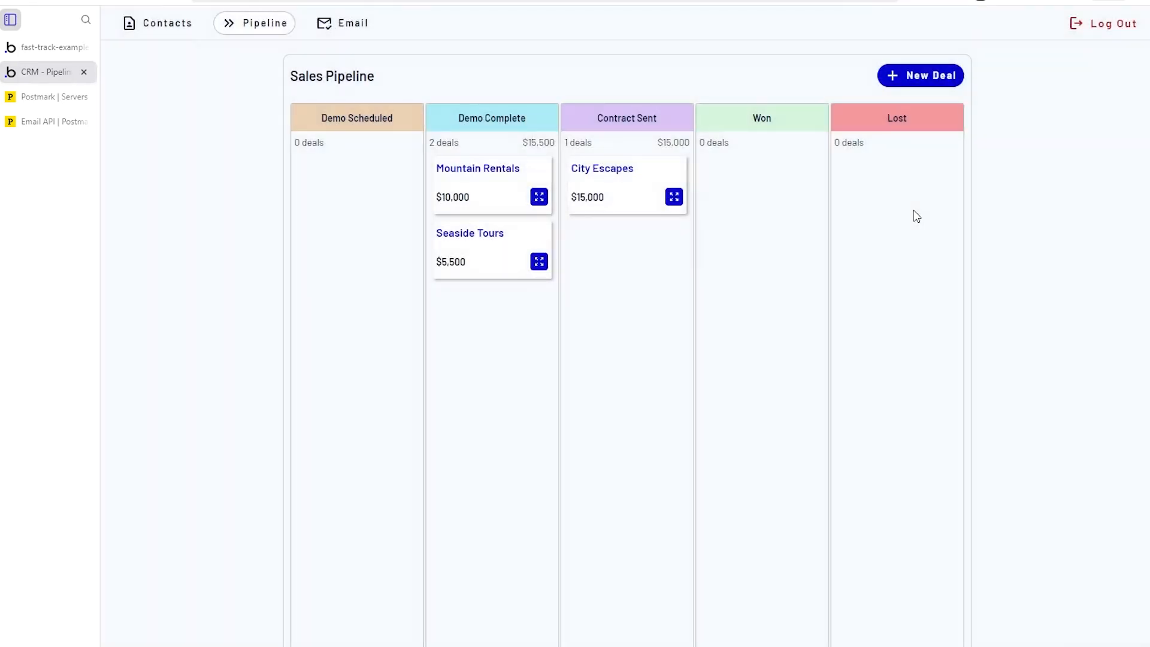
Create a new deal for the contact CNCA with a value of $7,500 in the Demo Scheduled stage.
left_click(896, 78)
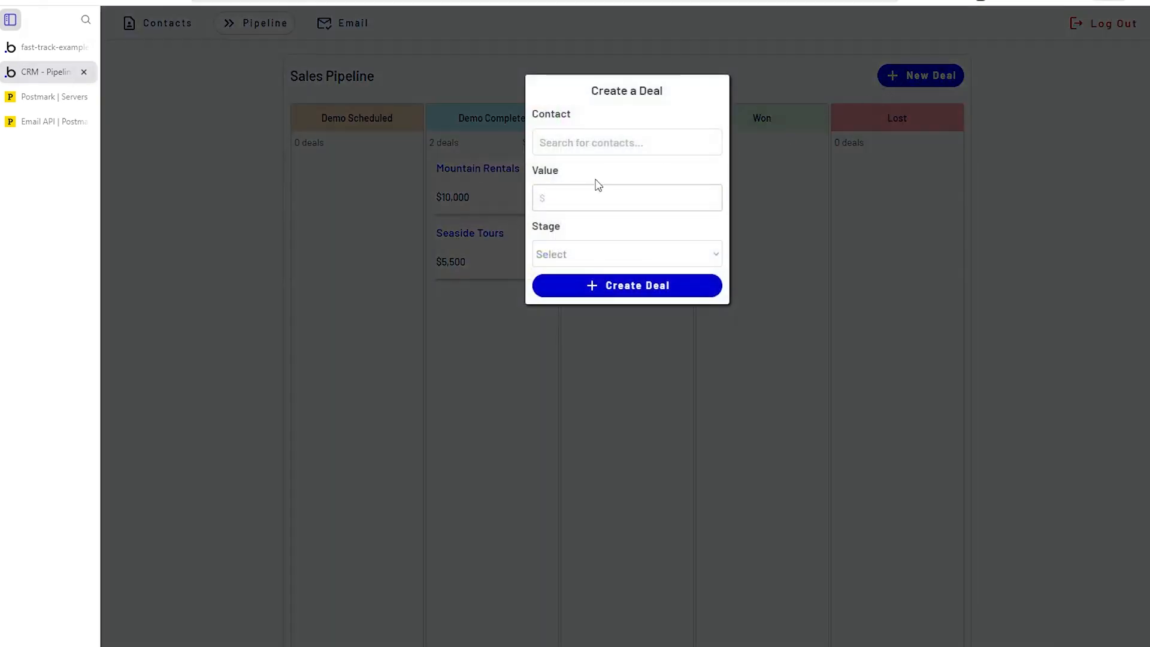
type("cnca")
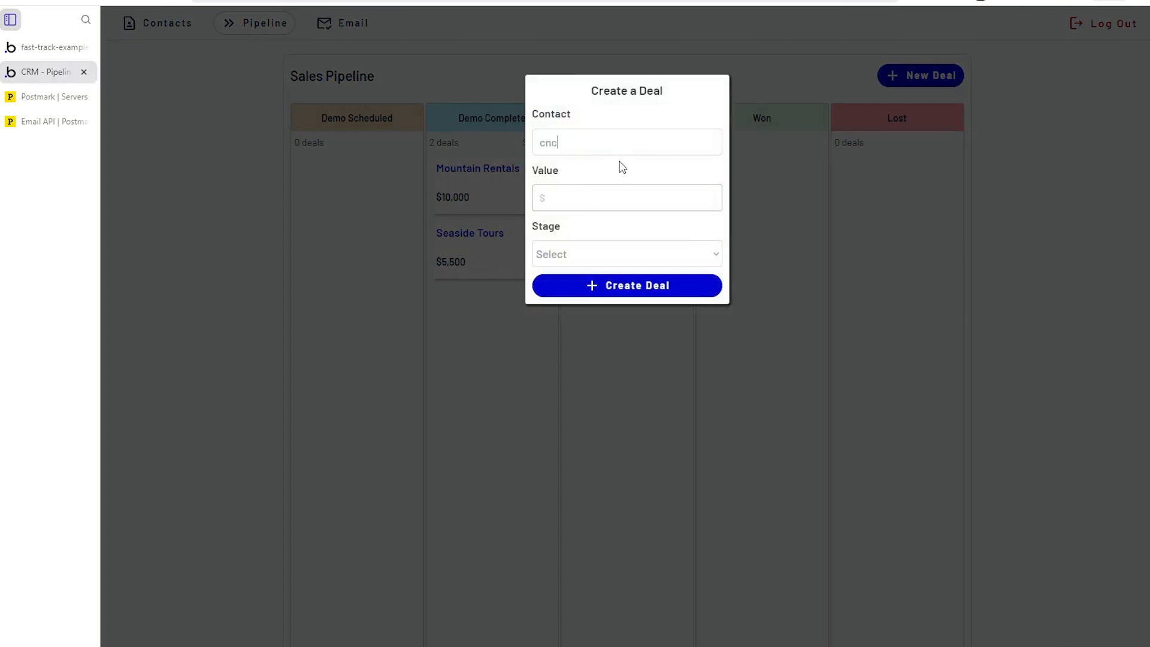
left_click(607, 177)
left_click(606, 194)
type("7500")
left_click(593, 250)
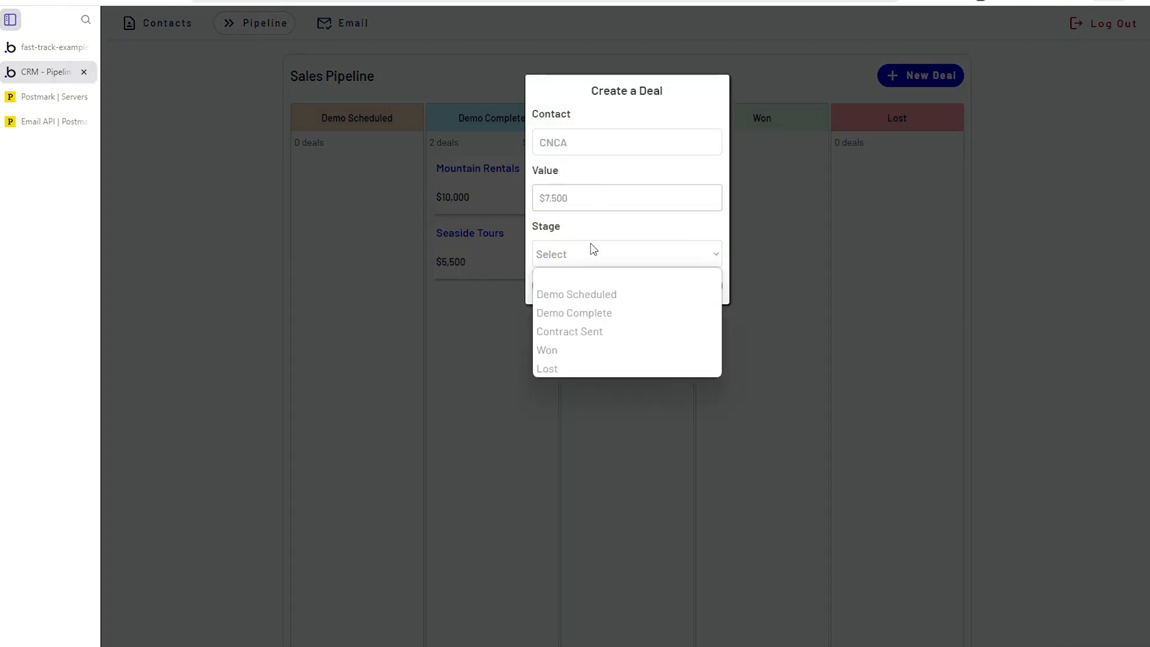
left_click(566, 296)
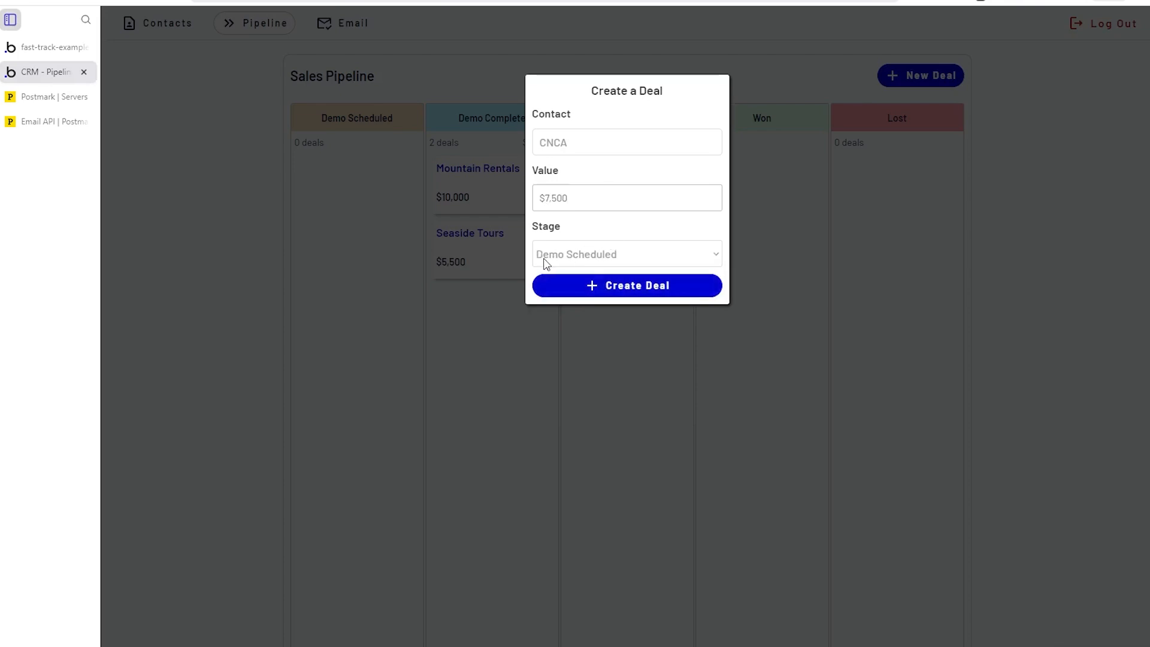
left_click(572, 293)
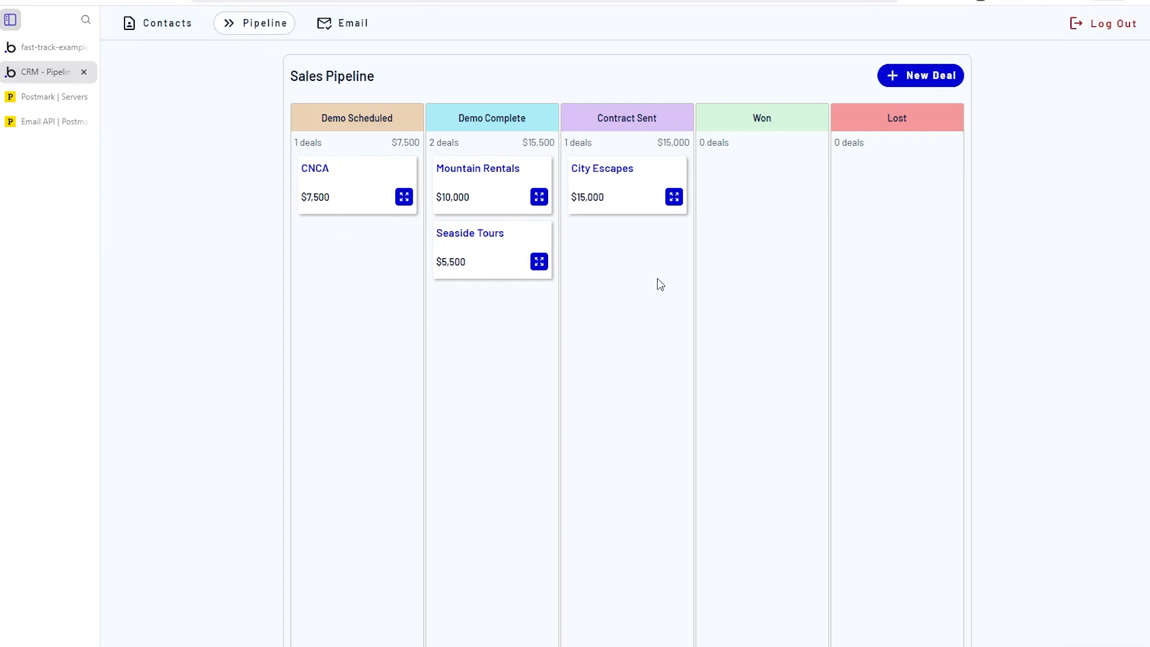
Move the City Escapes deal from Contract Sent to the Won stage.
left_click_drag(631, 185, 737, 187)
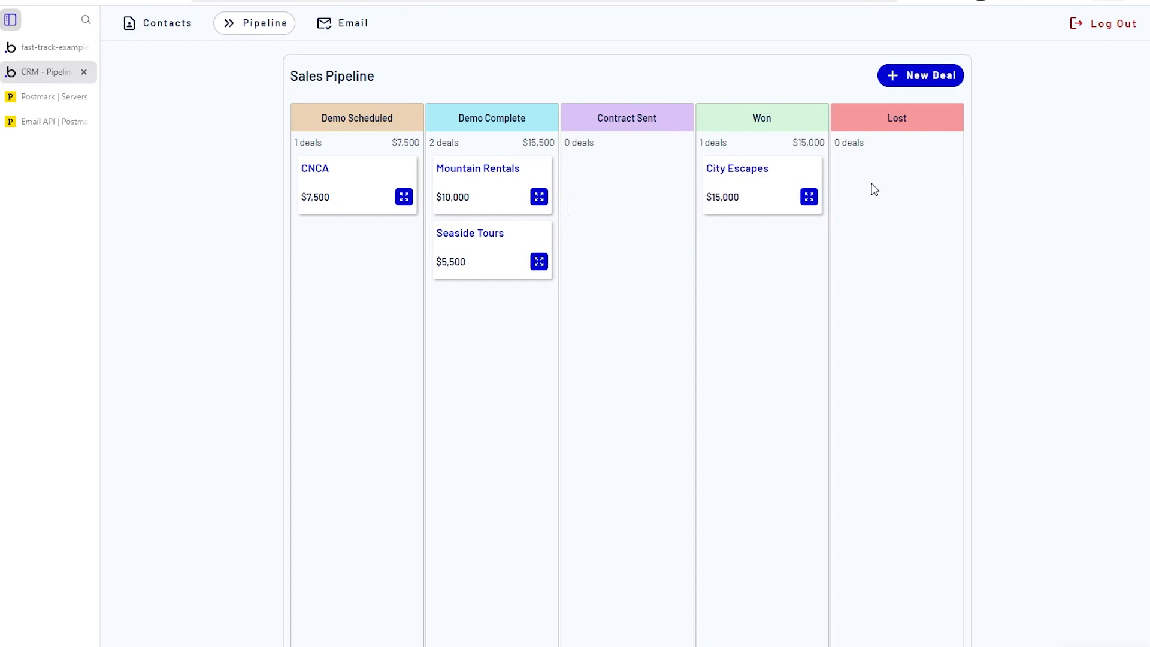
Open the CRM's email page, and view the Email reference in Postmark's API documentation.
left_click(357, 26)
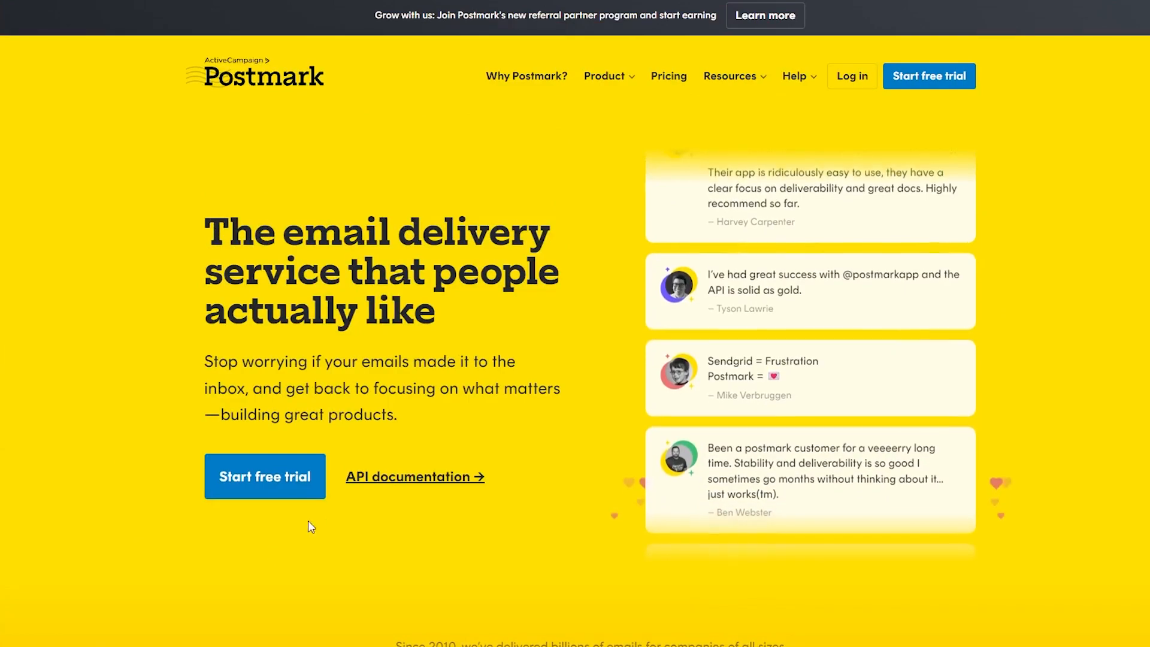
left_click(348, 477)
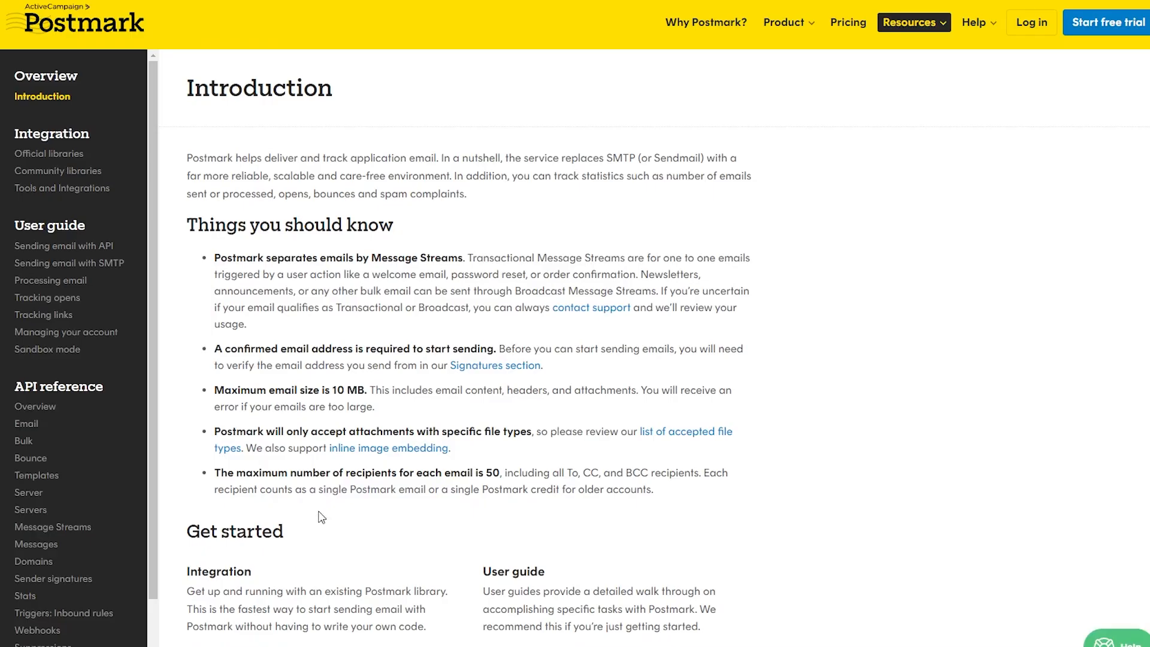
left_click(24, 424)
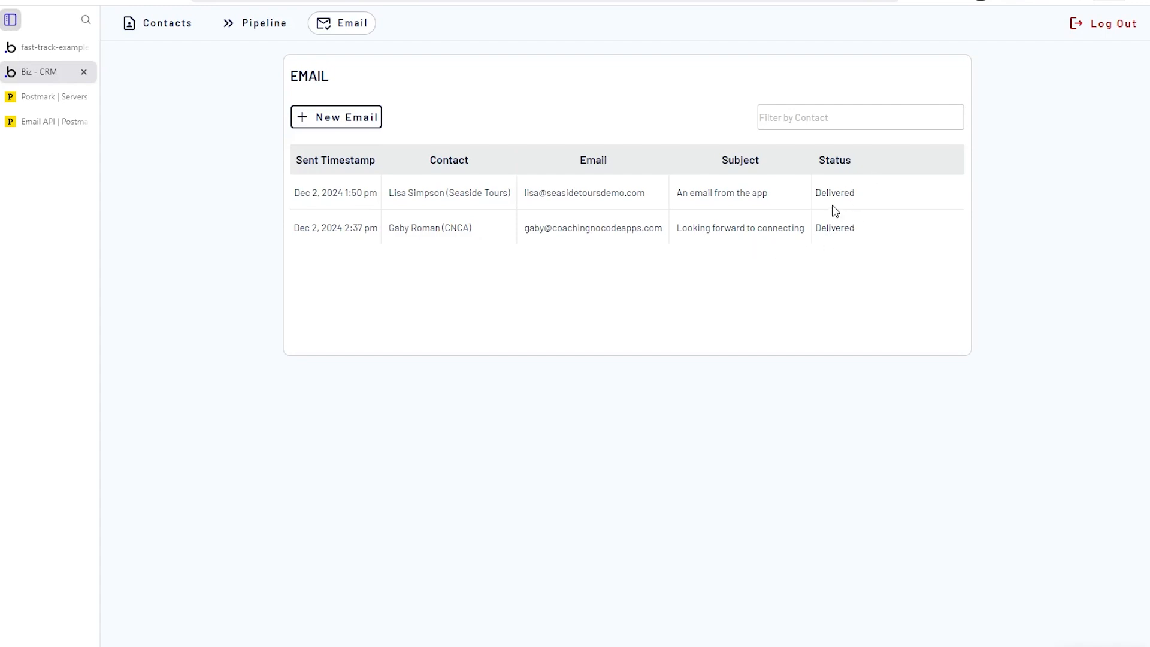
Filter the sent email list by the contact CNCA, and clear the filter.
left_click_drag(816, 192, 854, 192)
left_click(638, 223)
type("cnc")
left_click(828, 144)
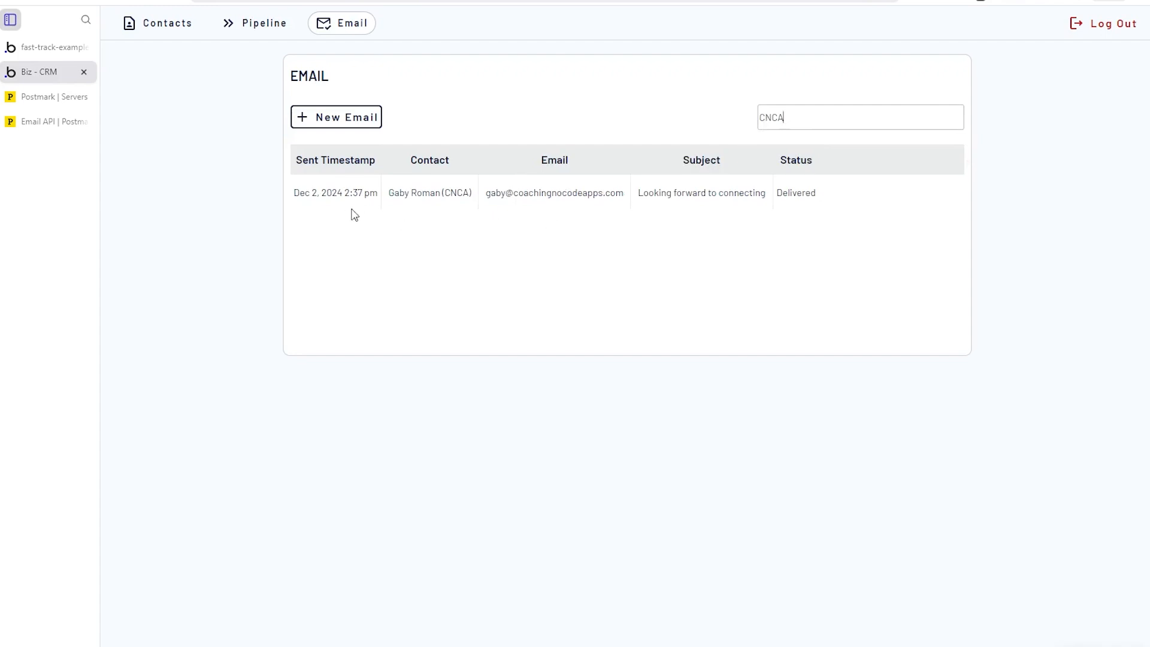
key("ctrl+a")
key("BackSpace")
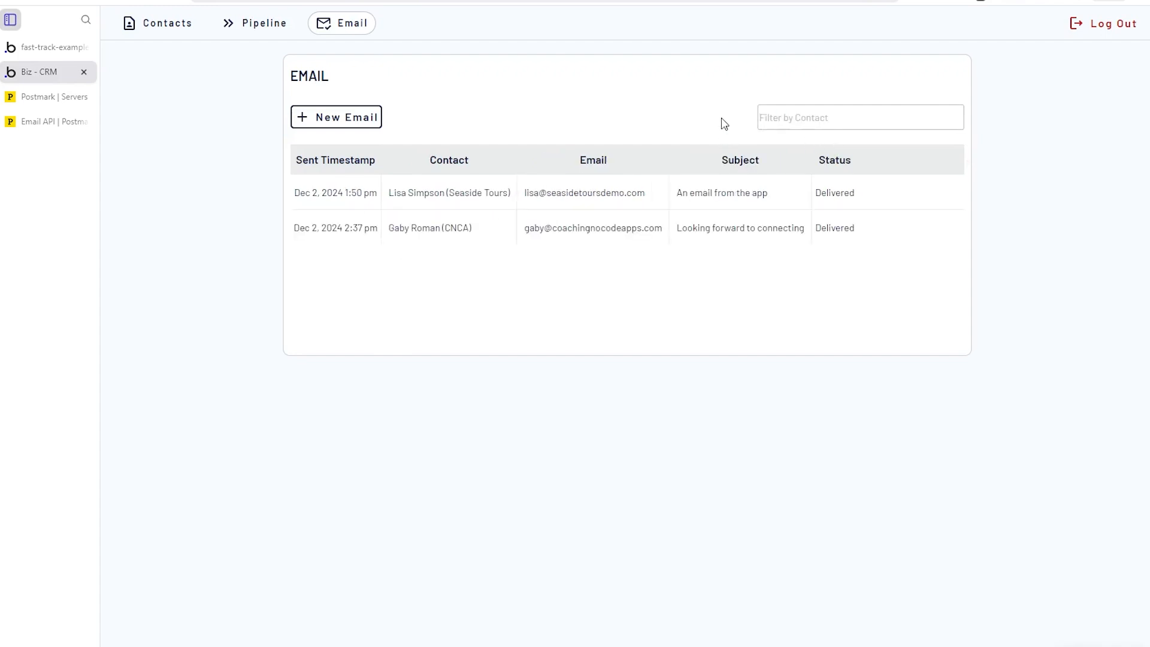
Send CNCA a new email with subject "Thank you for your time" and body "Let me know if you have any questions".
left_click(324, 123)
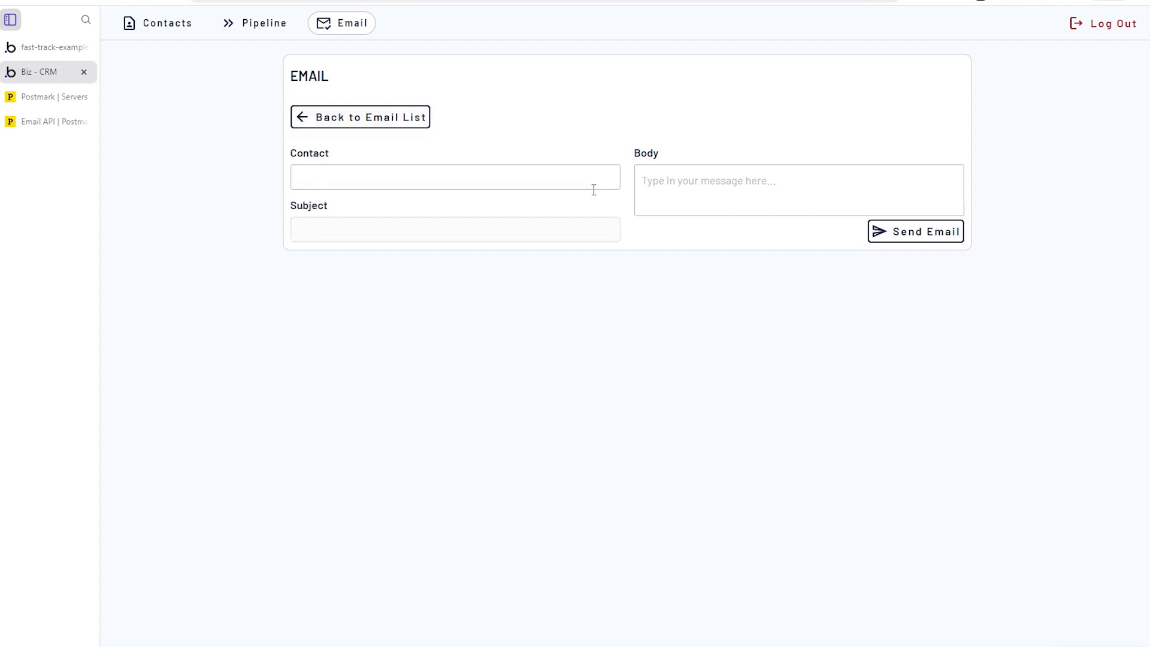
type("CNCA")
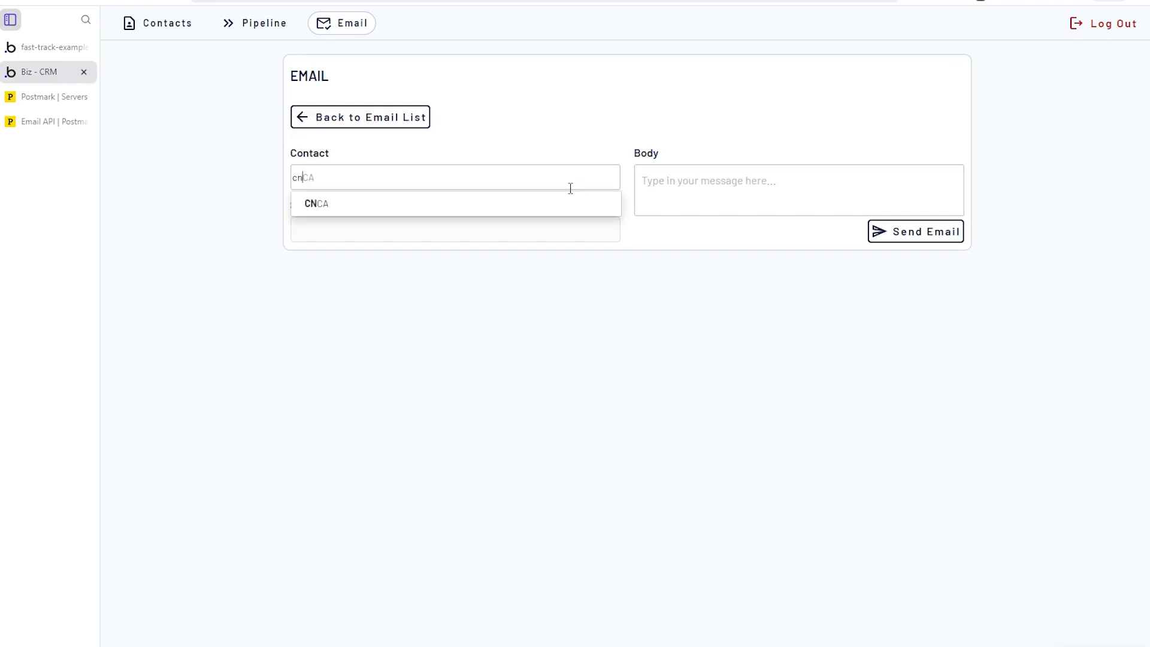
left_click(539, 203)
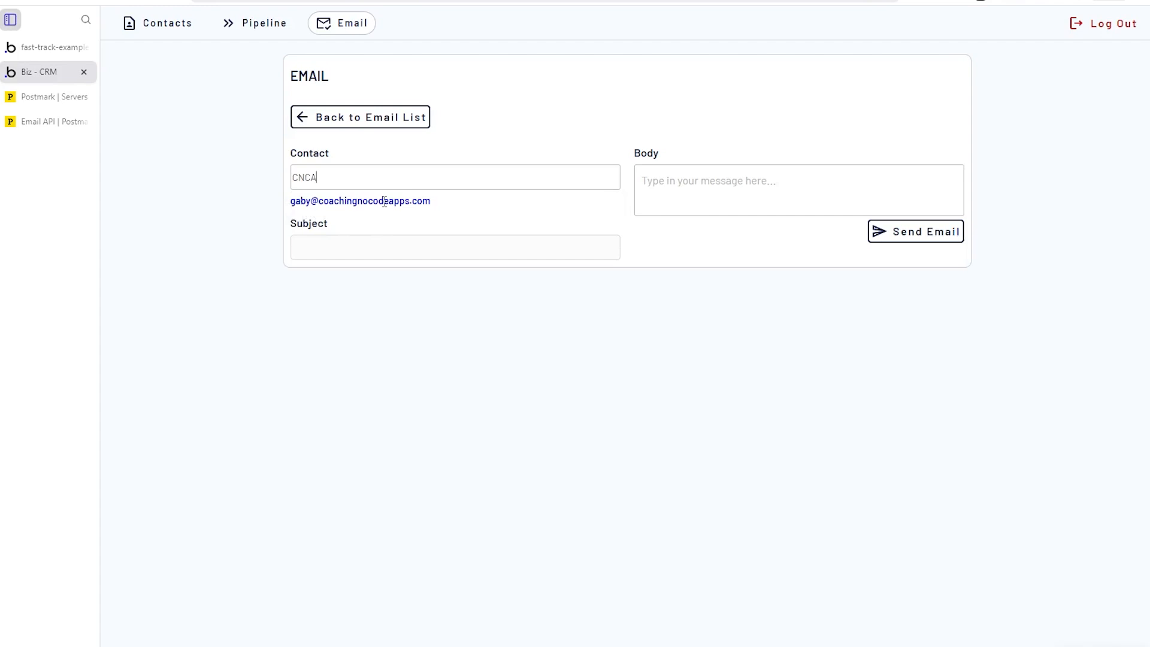
left_click(355, 247)
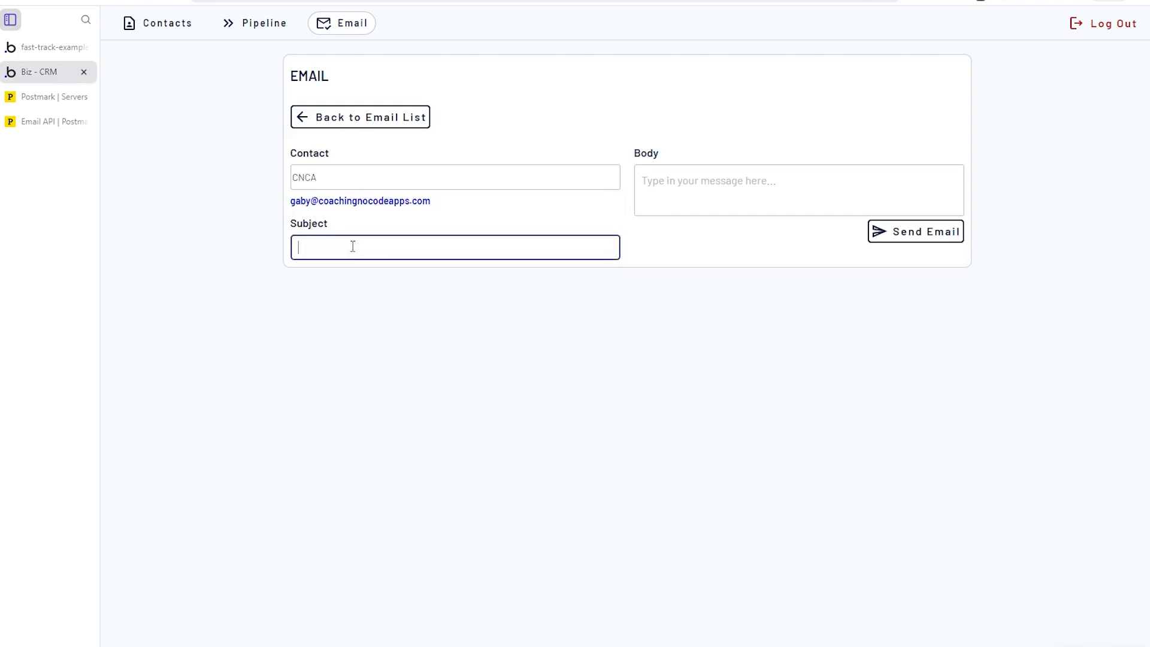
type("Thank you for your time")
key("Tab")
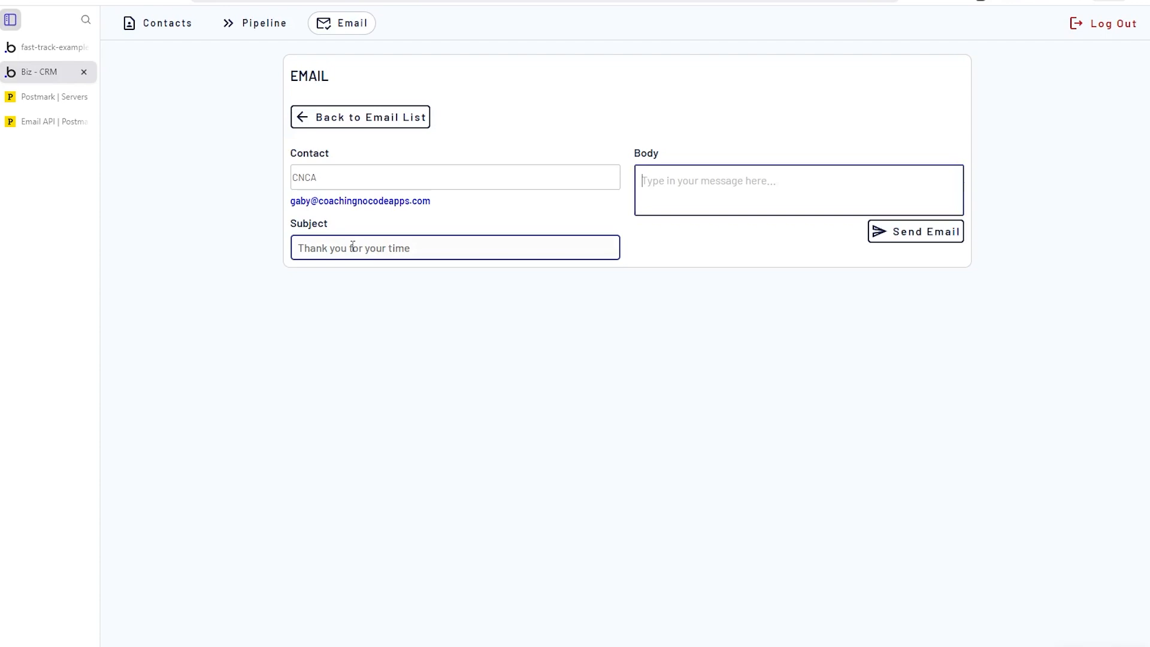
type("Let me know if you have any questions")
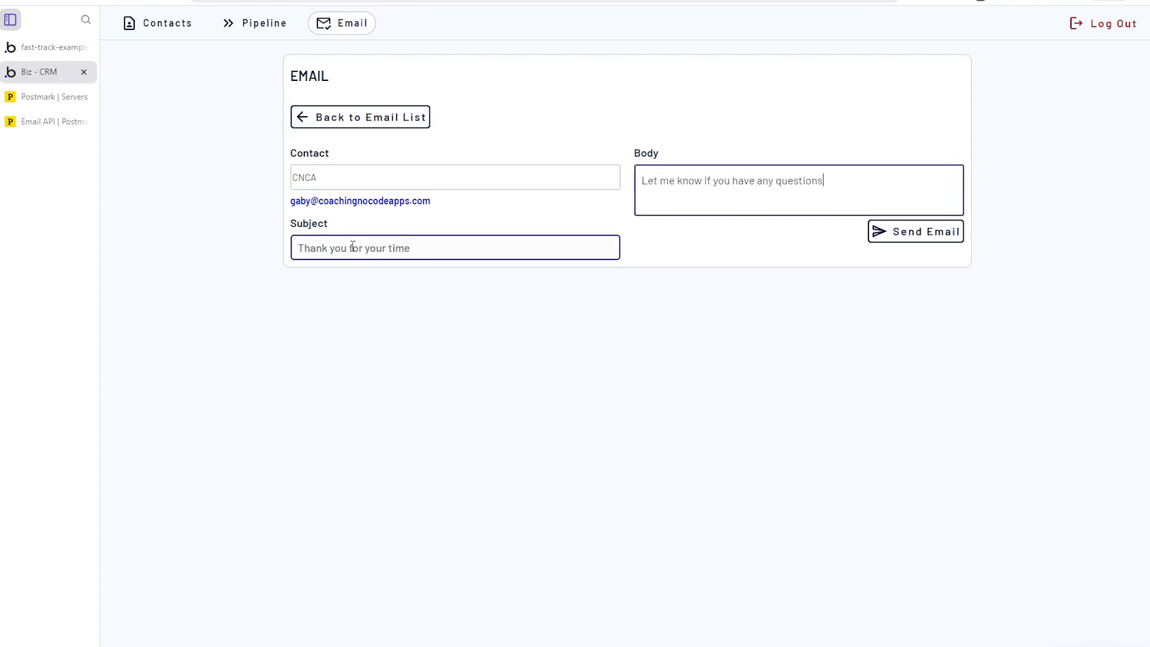
left_click(888, 235)
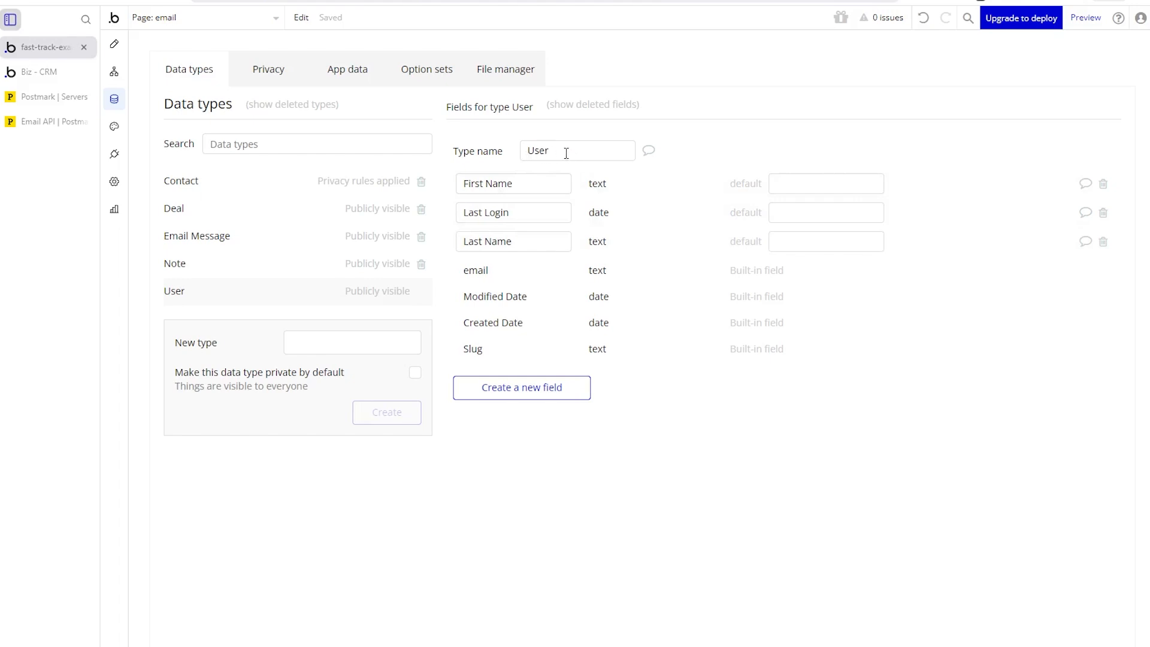
View the CRM's sent email list, and open the Contact data type in the Bubble editor.
left_click(51, 81)
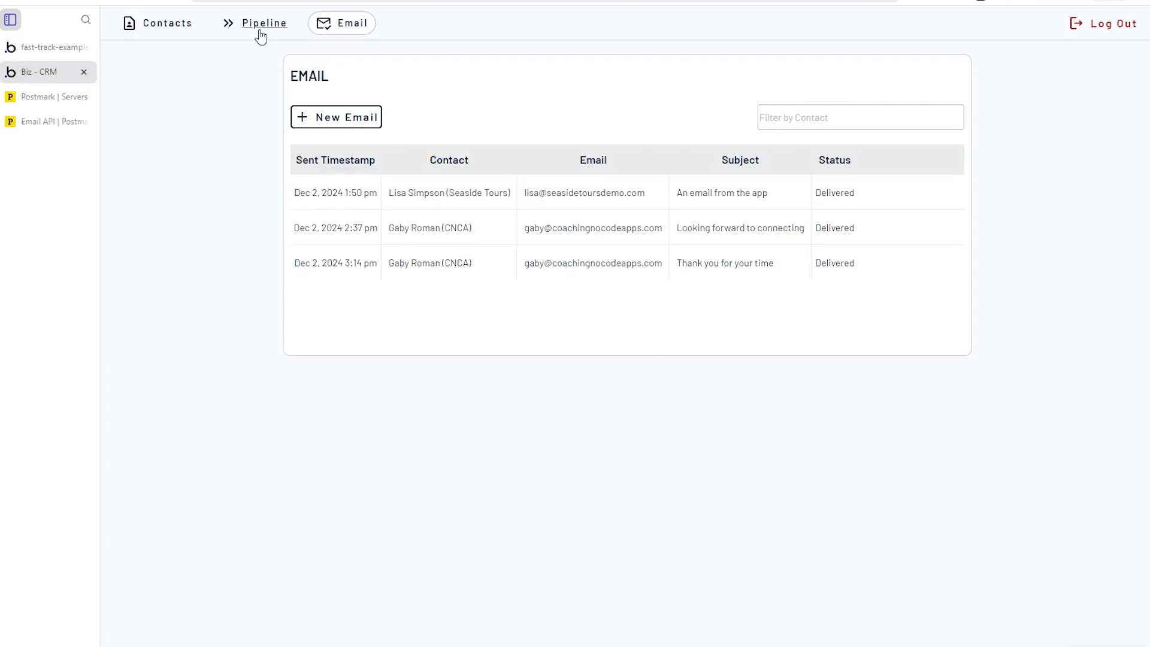
left_click(45, 48)
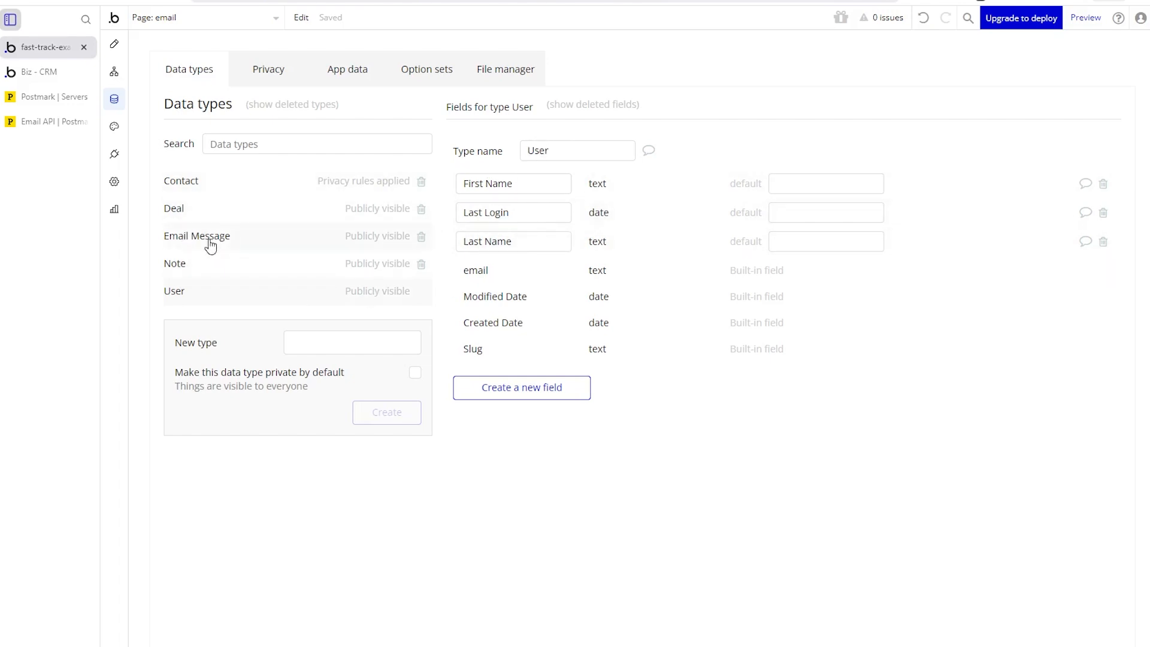
left_click(237, 183)
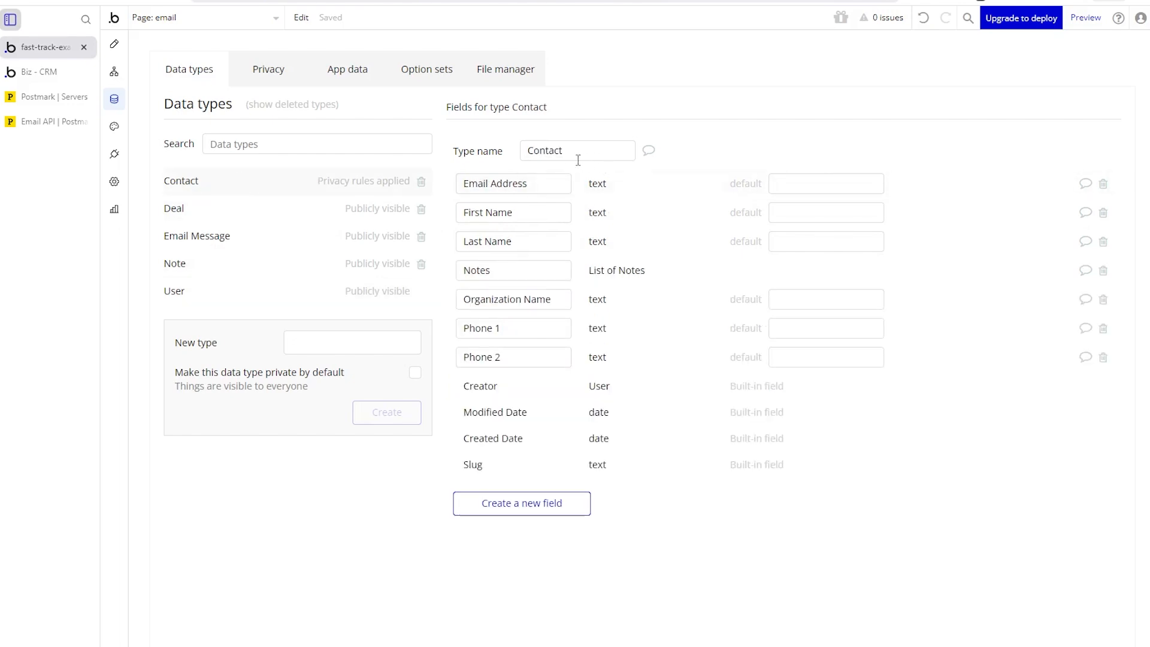
left_click(322, 340)
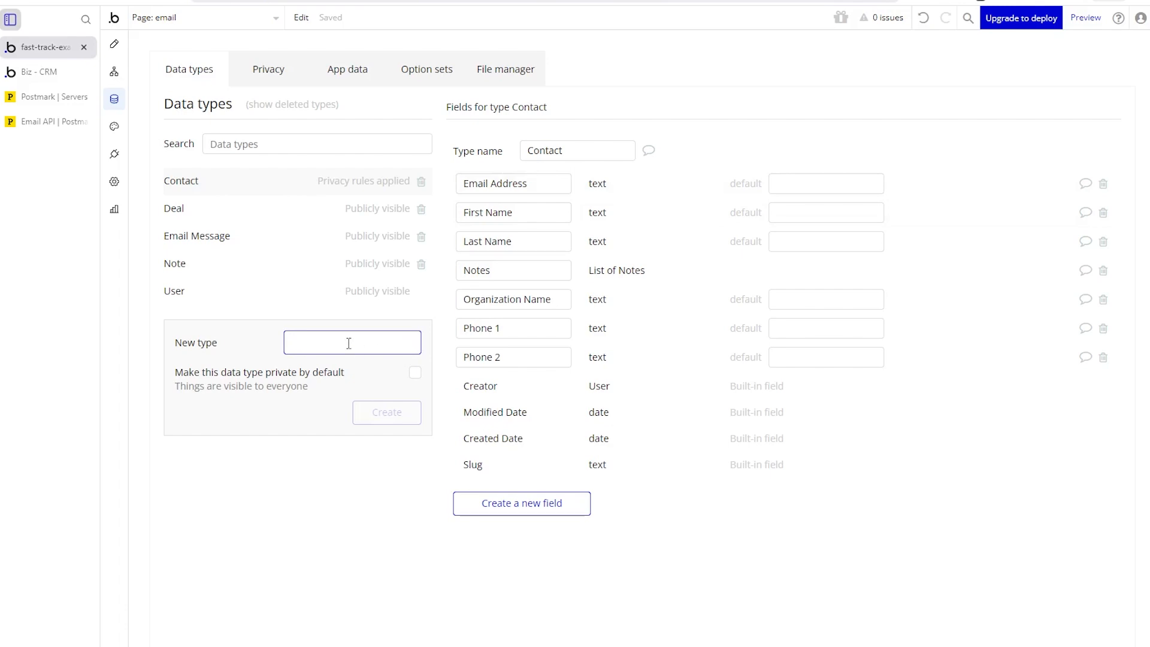
type("Contact")
key("ctrl+a")
key("BackSpace")
Examine the Contact data type's name and its Email Address and First Name fields.
left_click(567, 150)
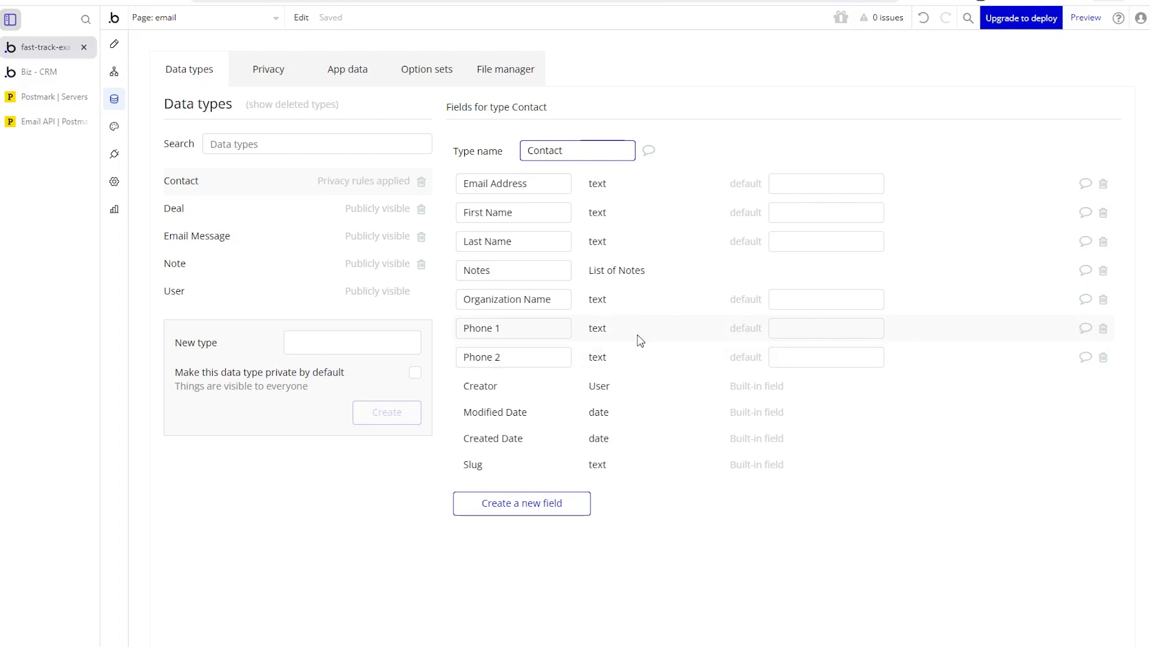
left_click(561, 190)
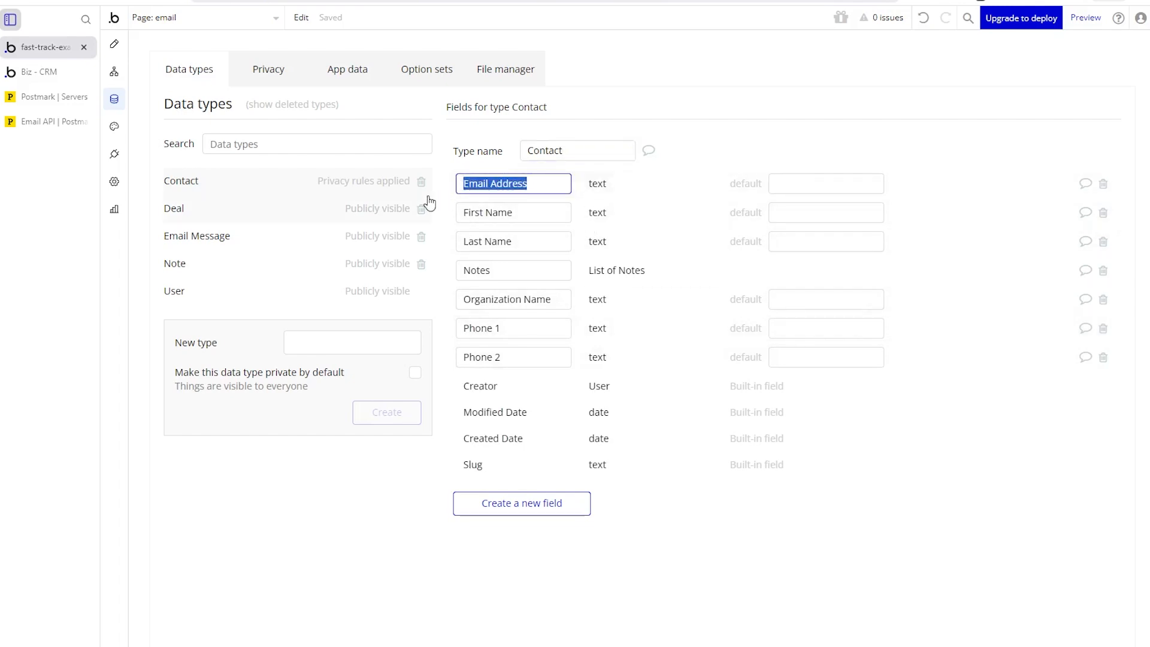
left_click(552, 213)
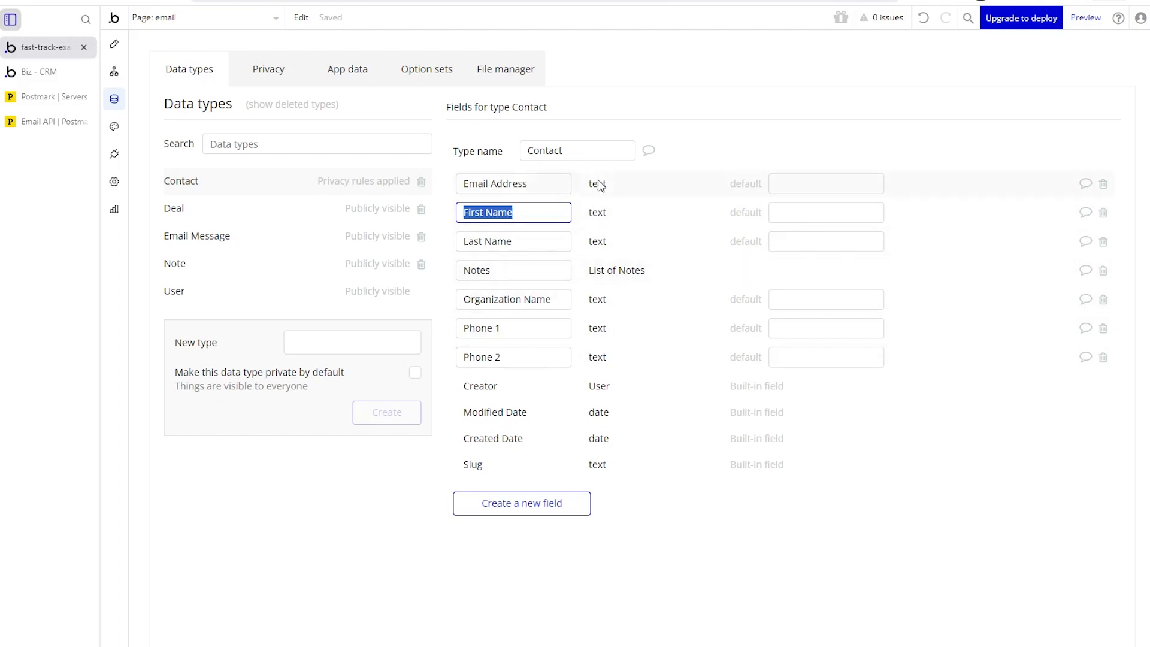
left_click(569, 151)
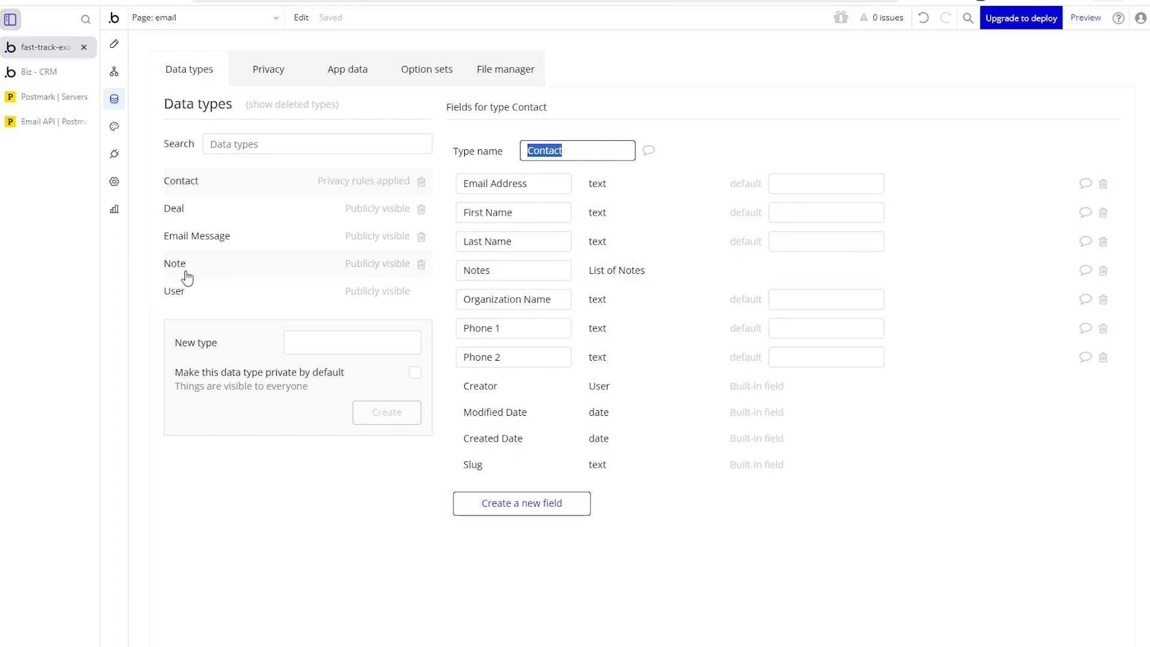
Examine the Note data type's Content, Related Contact and Timestamp fields, and reopen the Contact data type to view its Notes field.
left_click(207, 277)
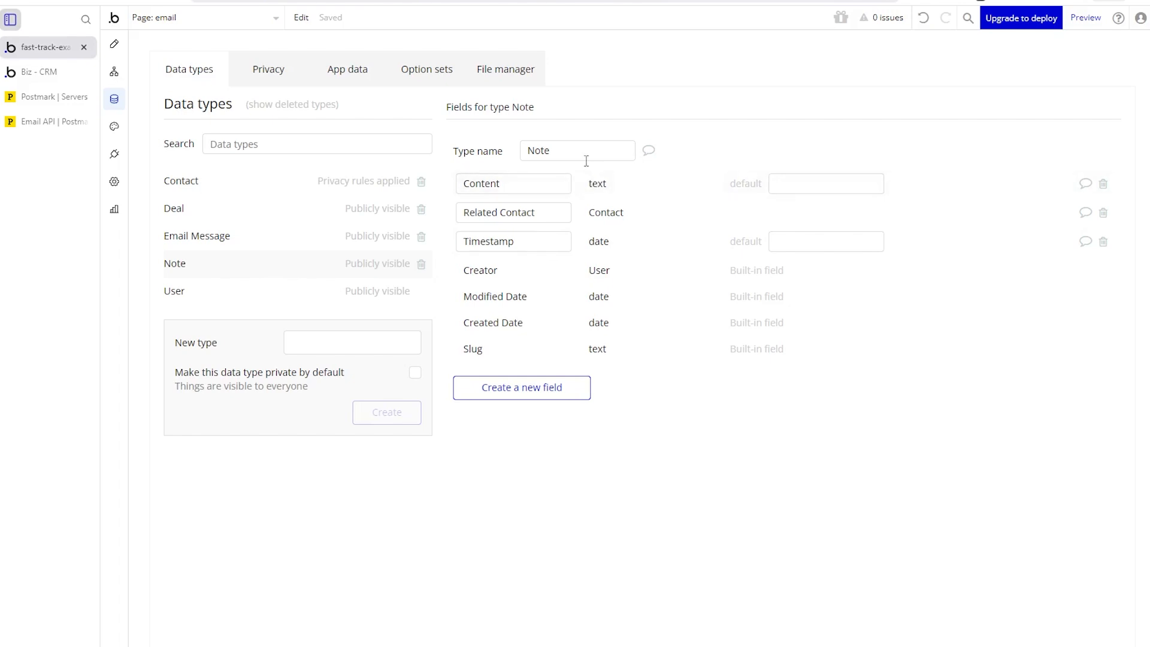
left_click_drag(511, 185, 449, 195)
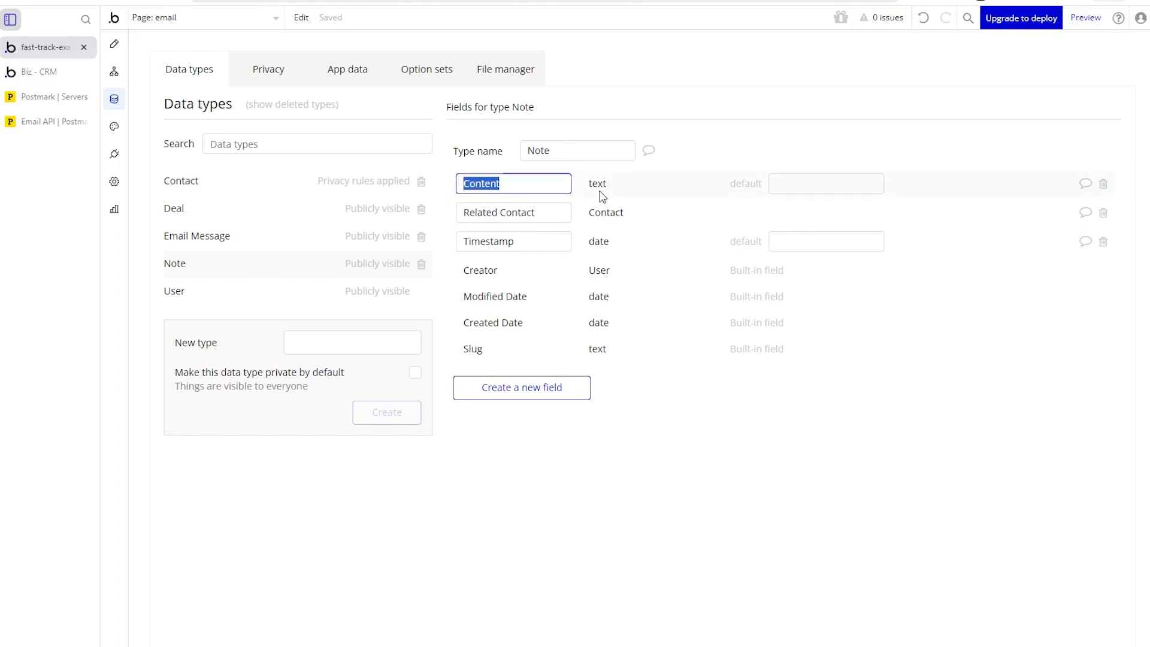
left_click_drag(557, 219, 462, 219)
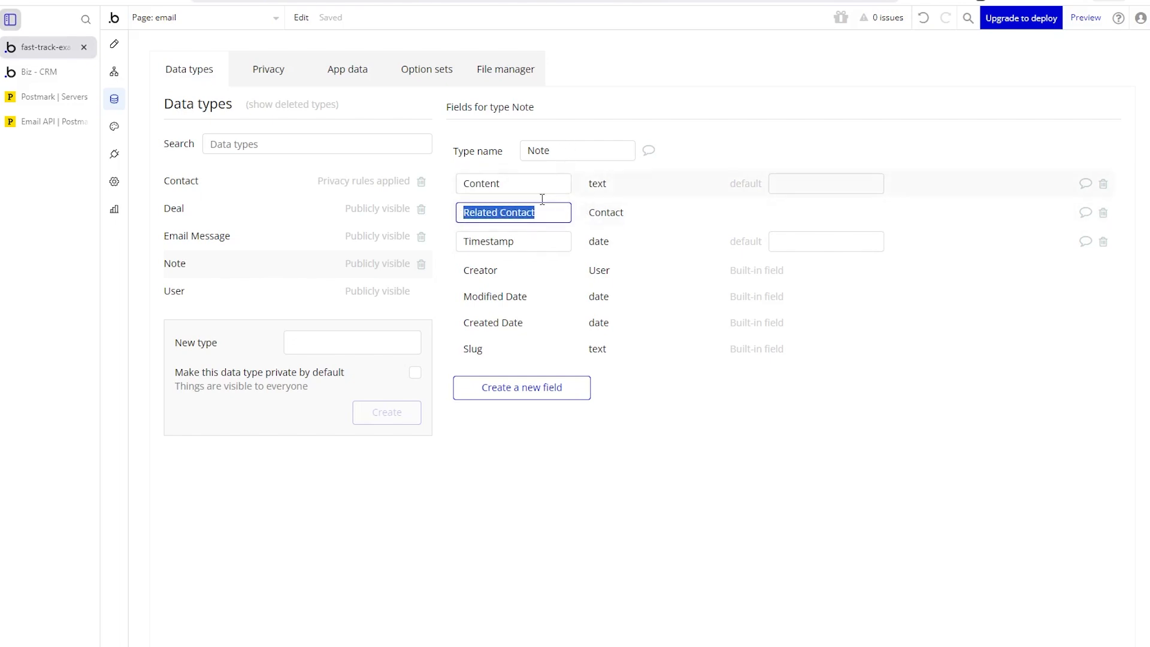
left_click(540, 243)
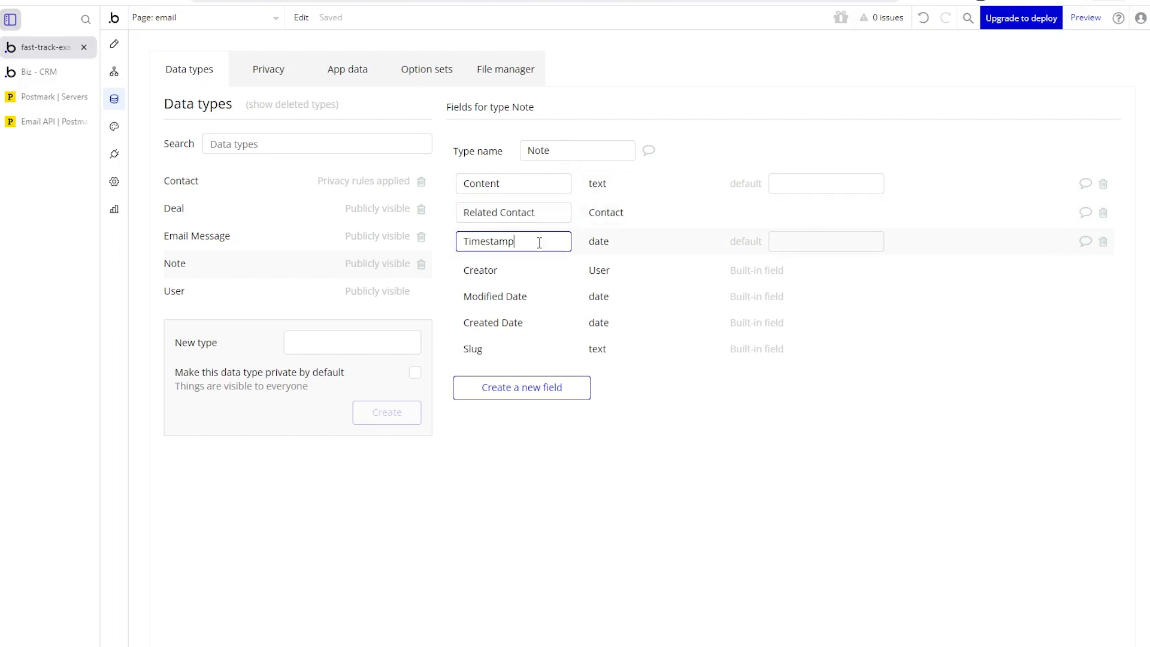
left_click_drag(539, 243, 444, 252)
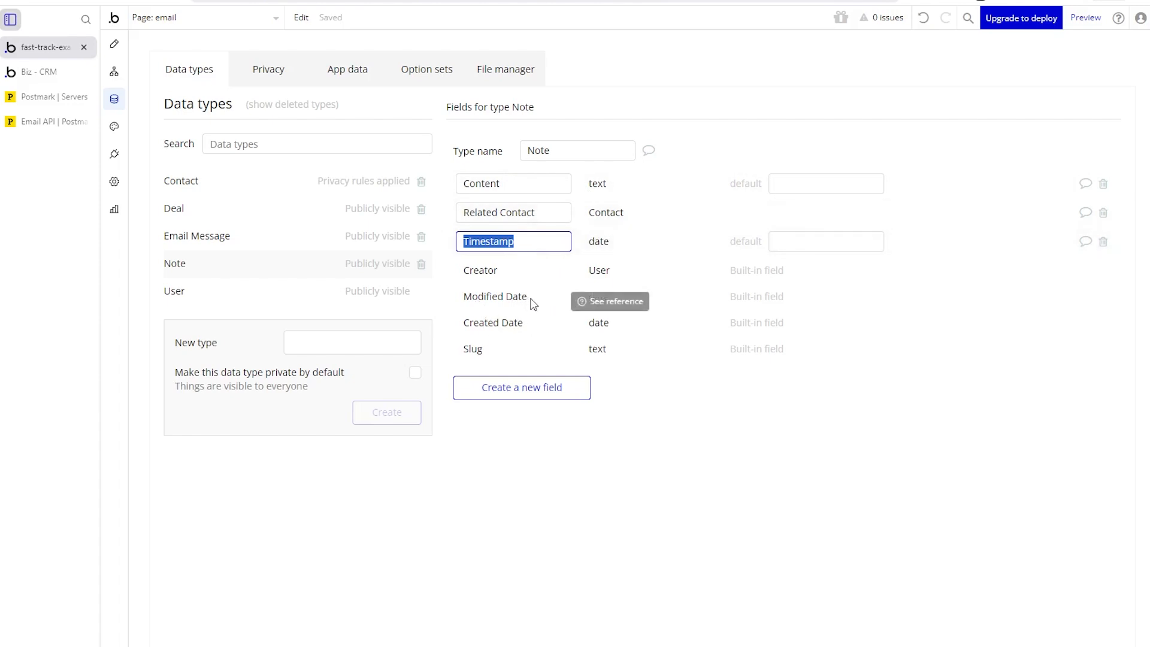
left_click(549, 235)
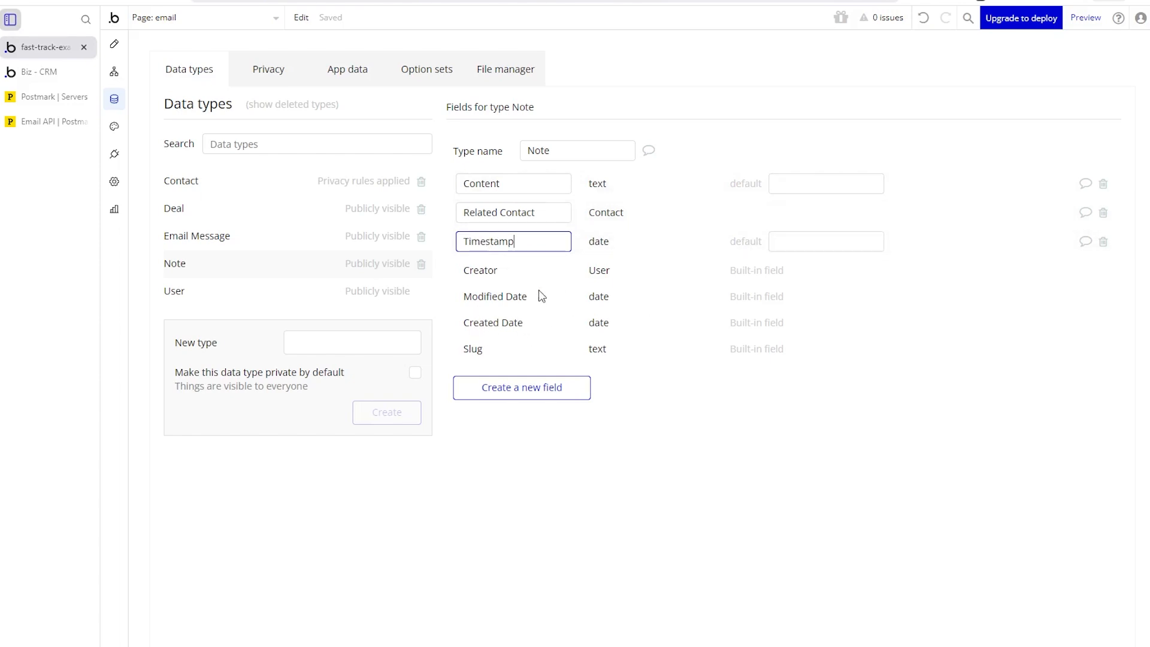
left_click(248, 183)
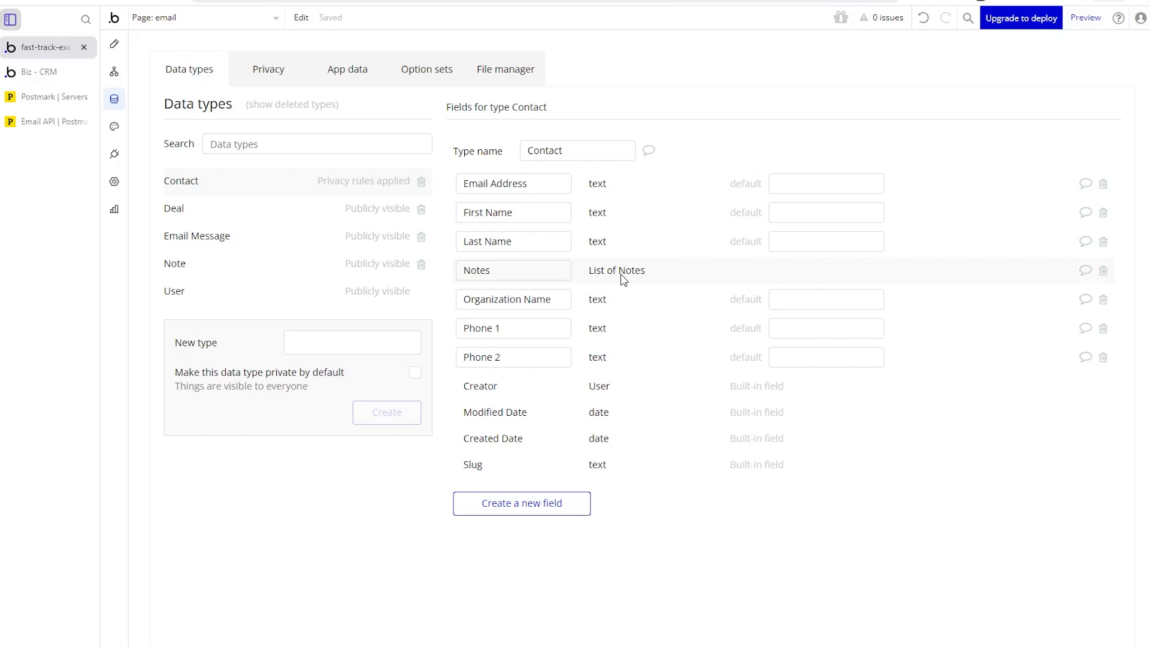
Examine the Deal data type's Related Contact, Value and Status fields, and list the default choices available for Status.
left_click(262, 215)
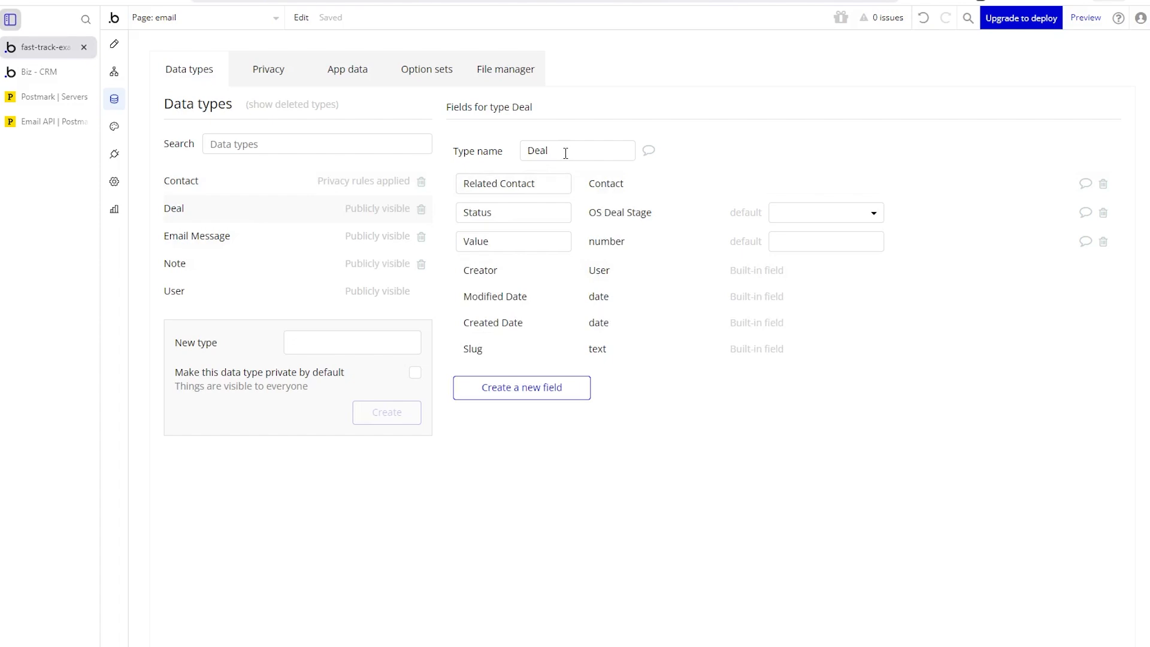
left_click_drag(552, 185, 457, 190)
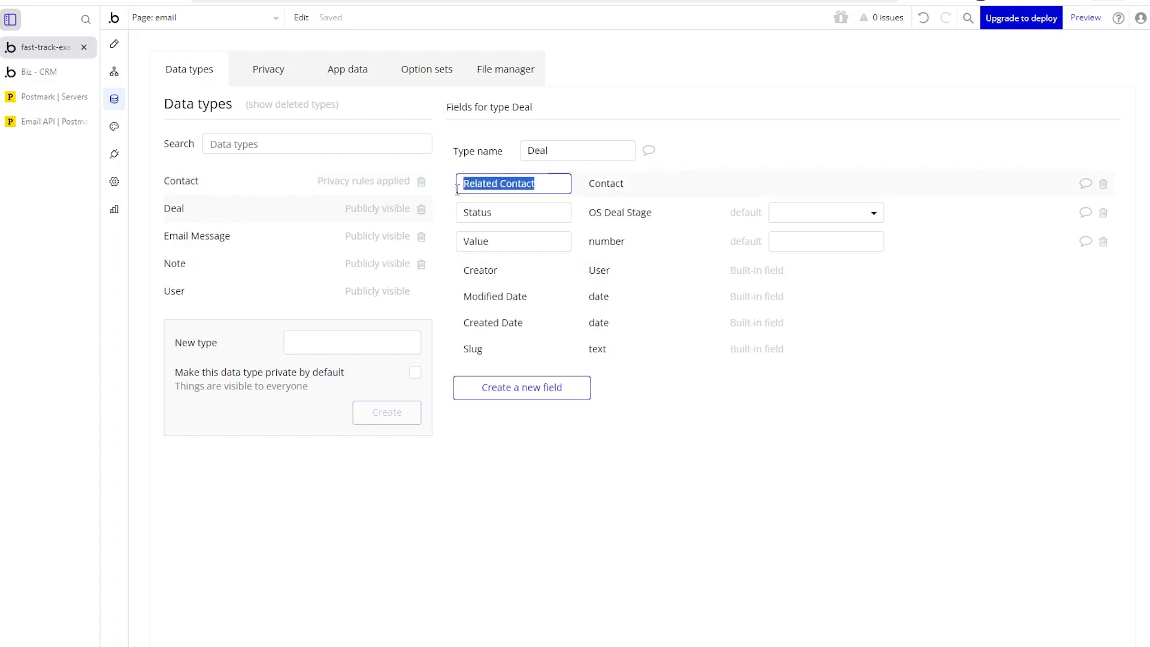
left_click(523, 245)
left_click_drag(501, 247, 461, 250)
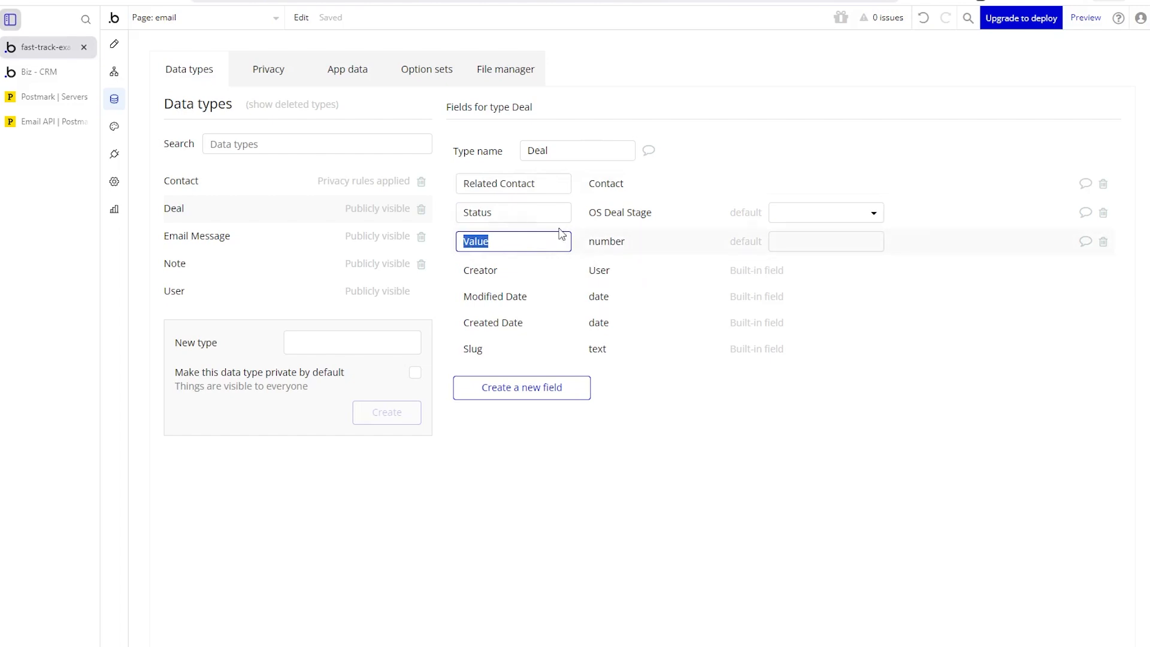
left_click(543, 211)
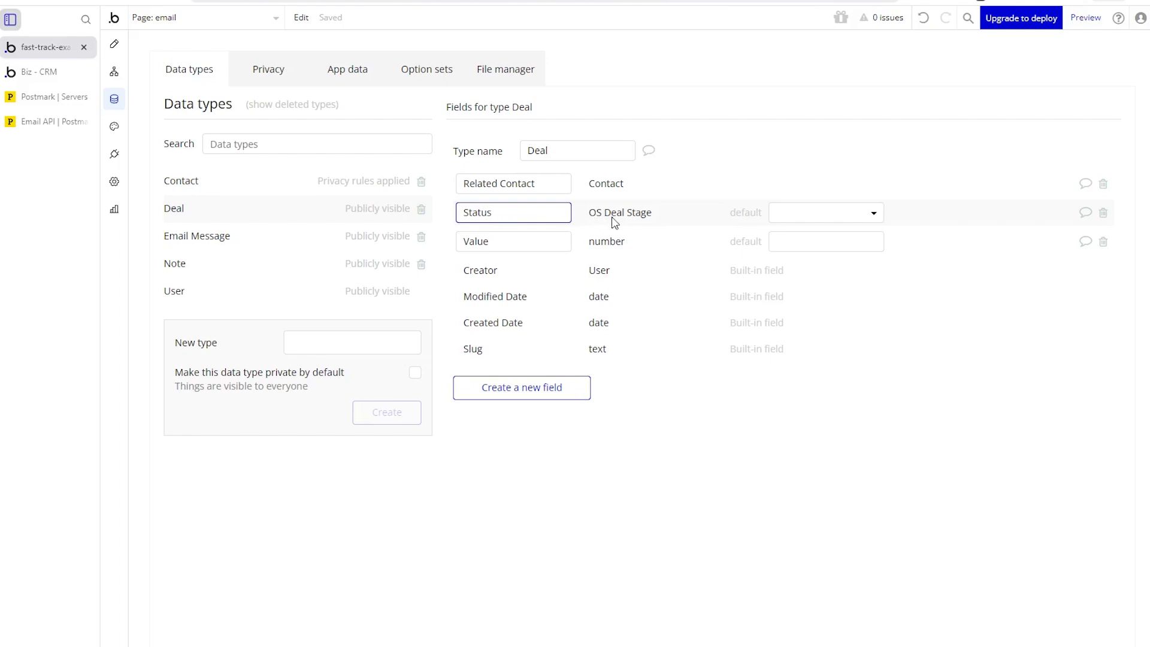
left_click(802, 221)
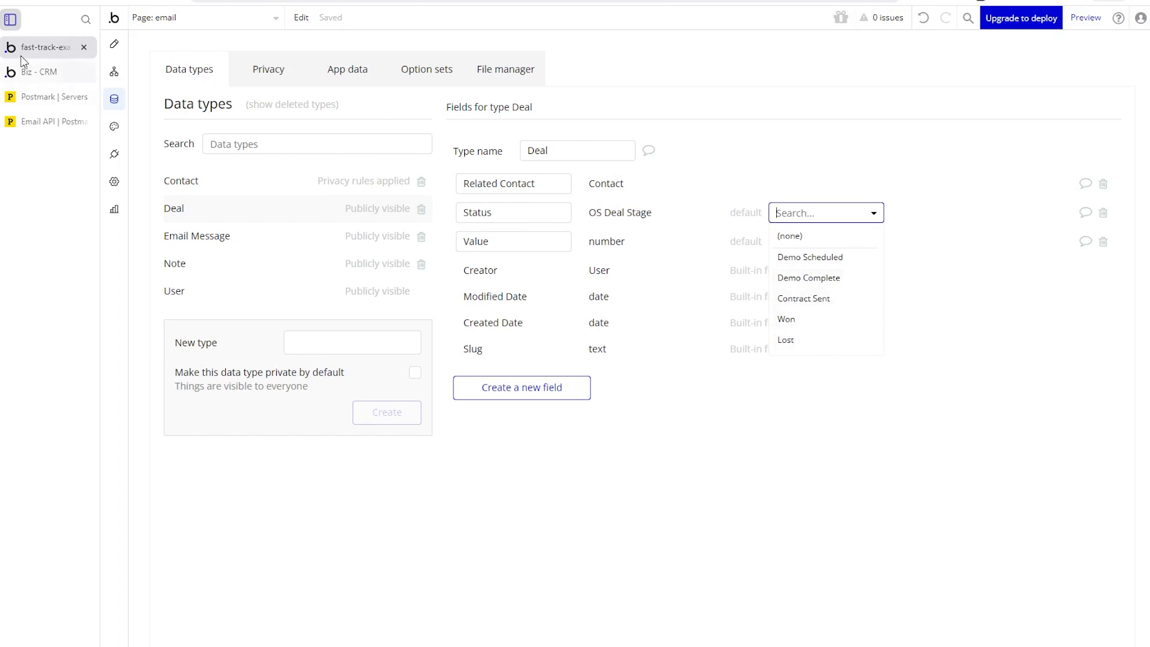
View the deal stage columns in the CRM's sales pipeline, and return to the Deal data type in the Bubble editor.
left_click(48, 73)
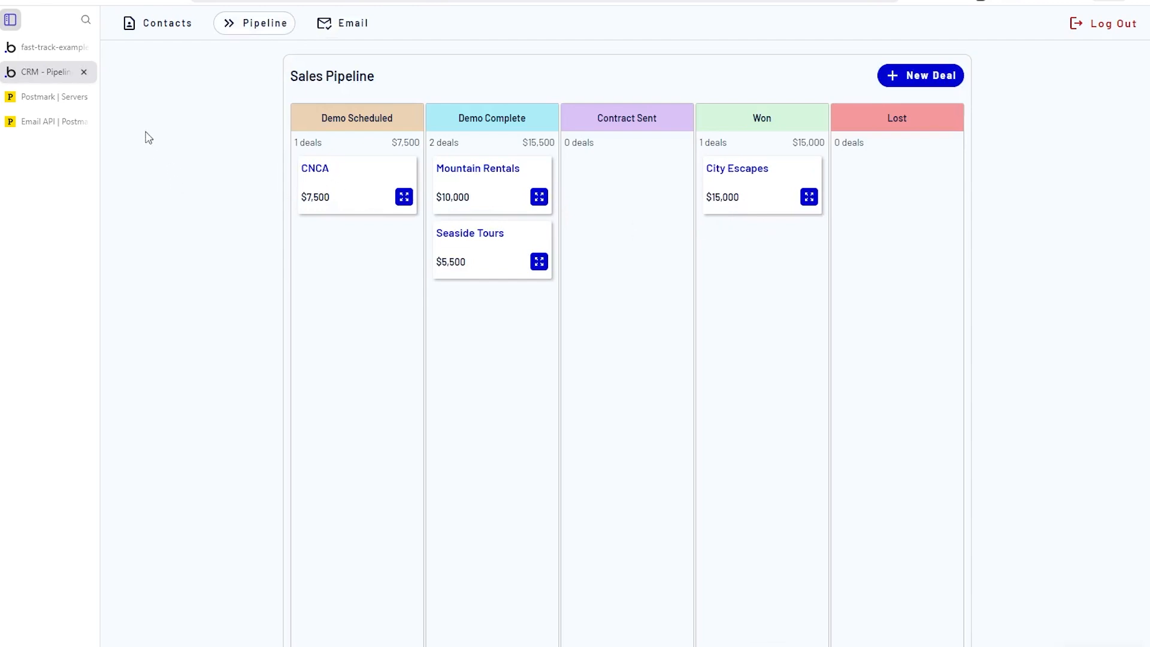
left_click(61, 54)
left_click(633, 239)
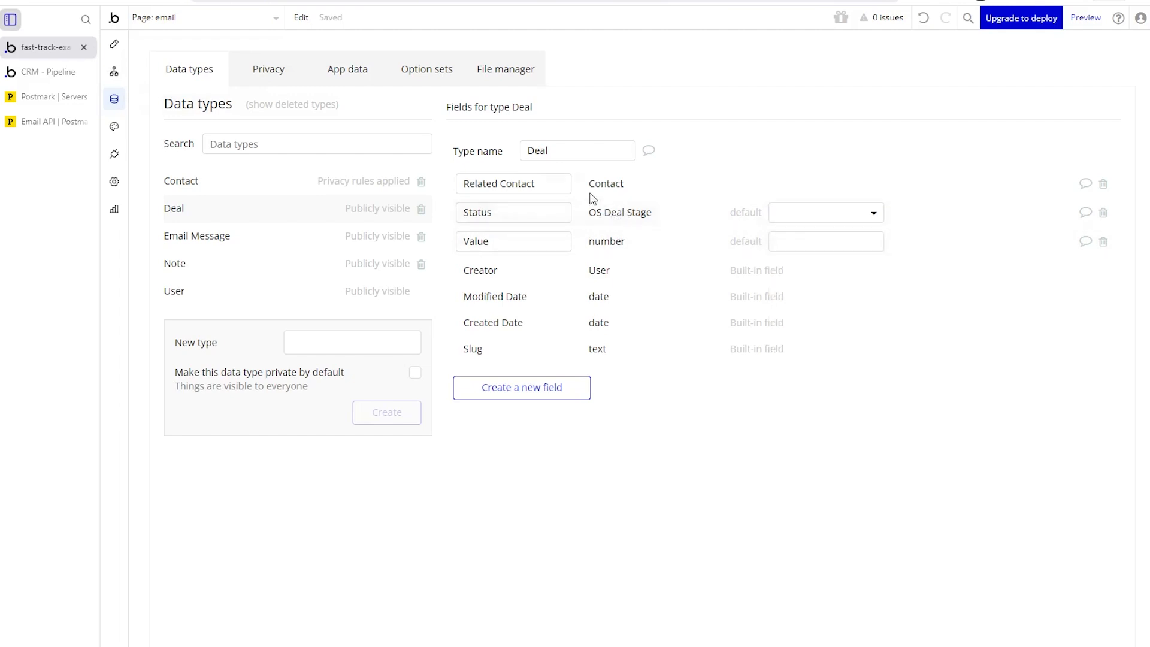
Open the OS Deal Stage option set and inspect the color attributes of its Demo Scheduled and Demo Complete options.
left_click(443, 83)
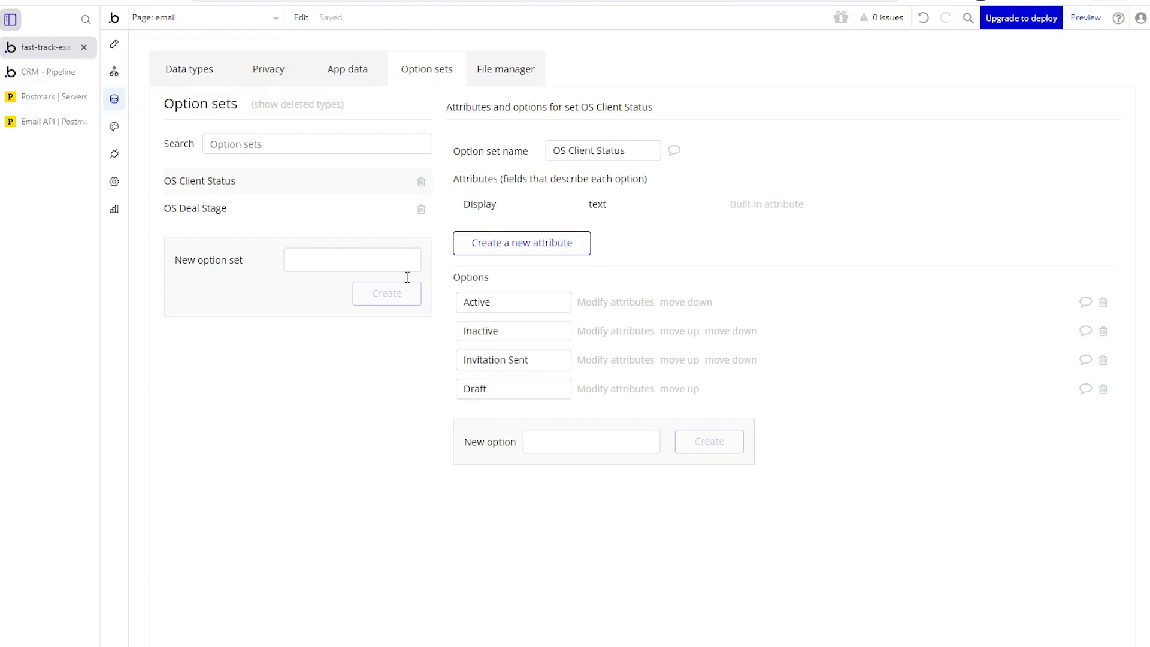
left_click(239, 220)
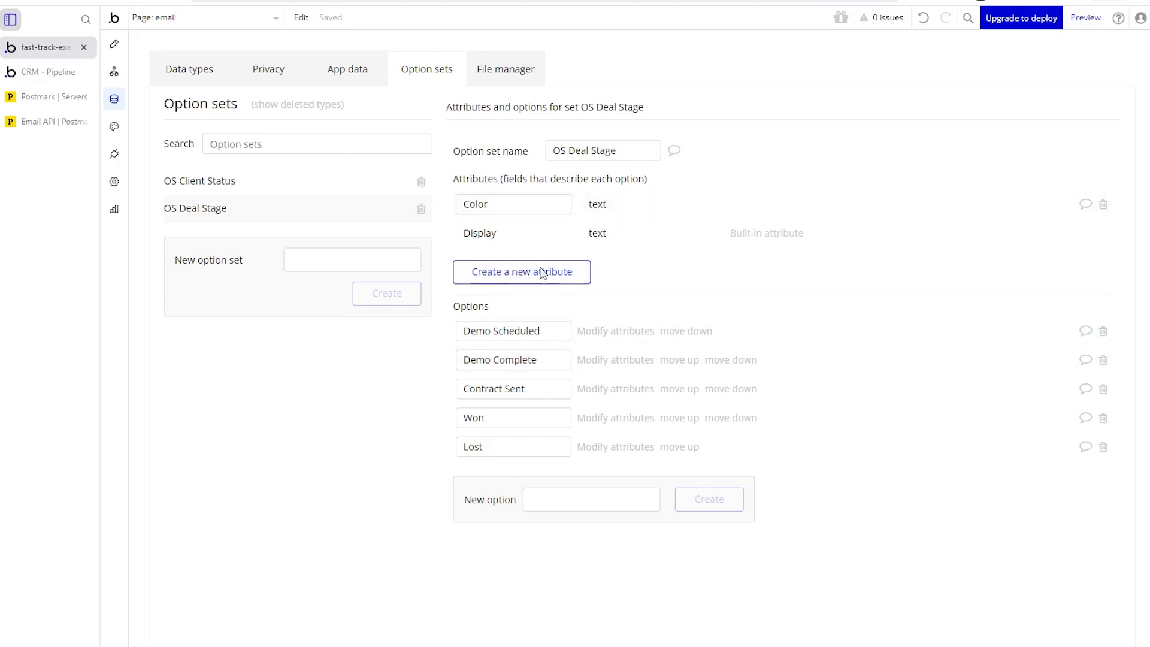
left_click(599, 331)
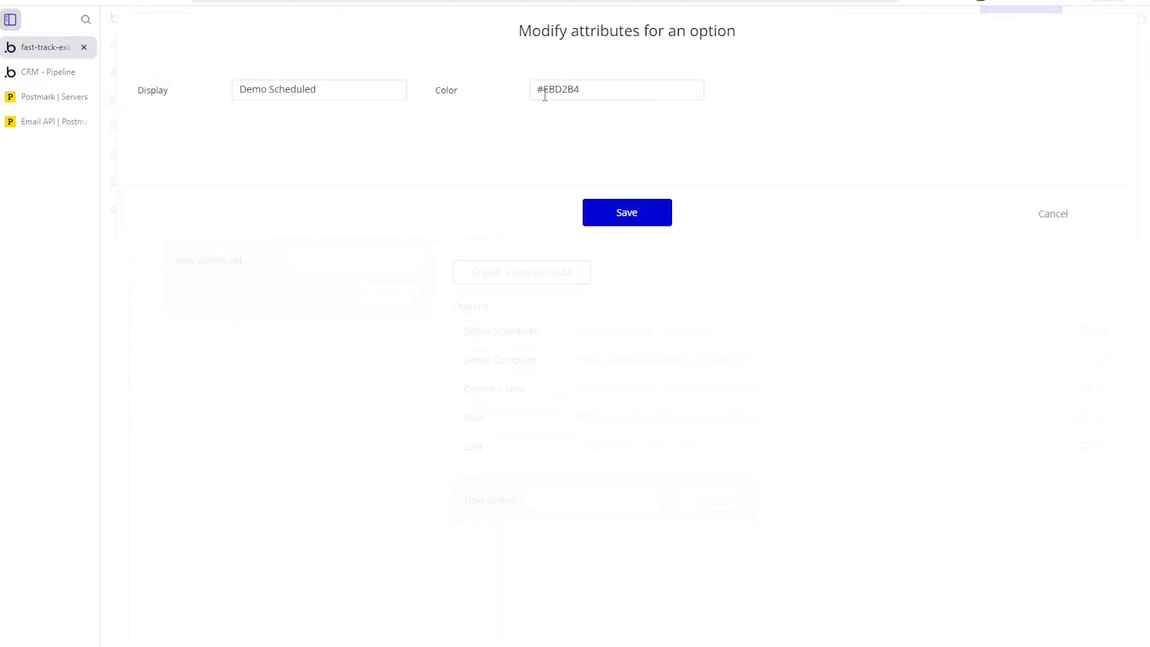
left_click(1053, 216)
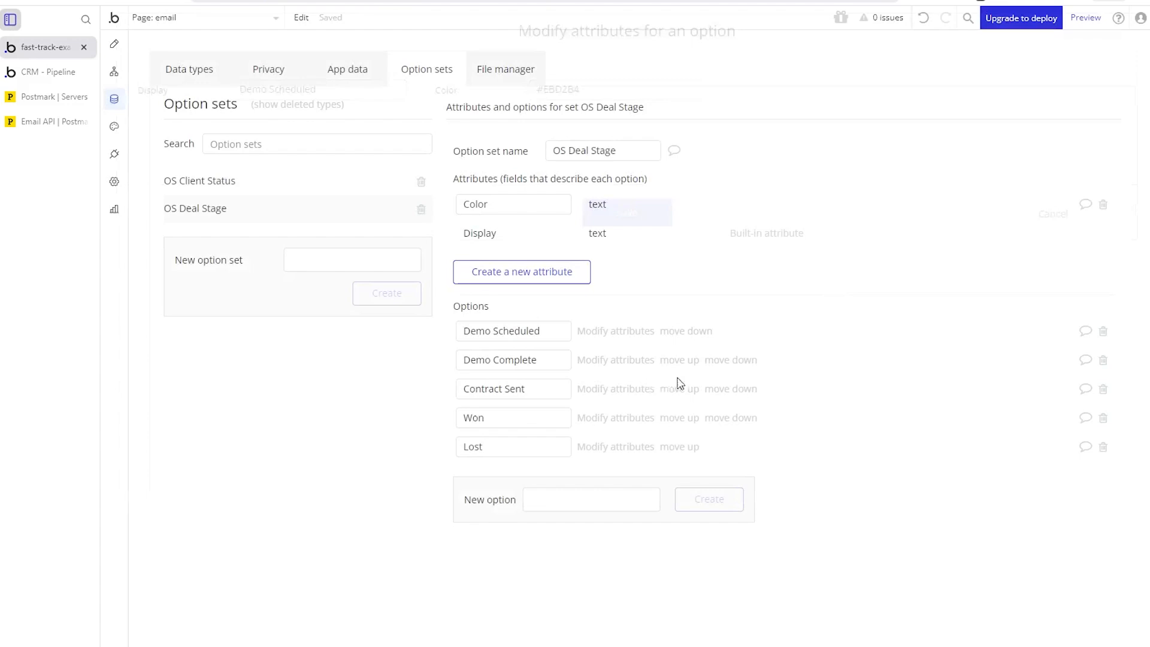
left_click(605, 361)
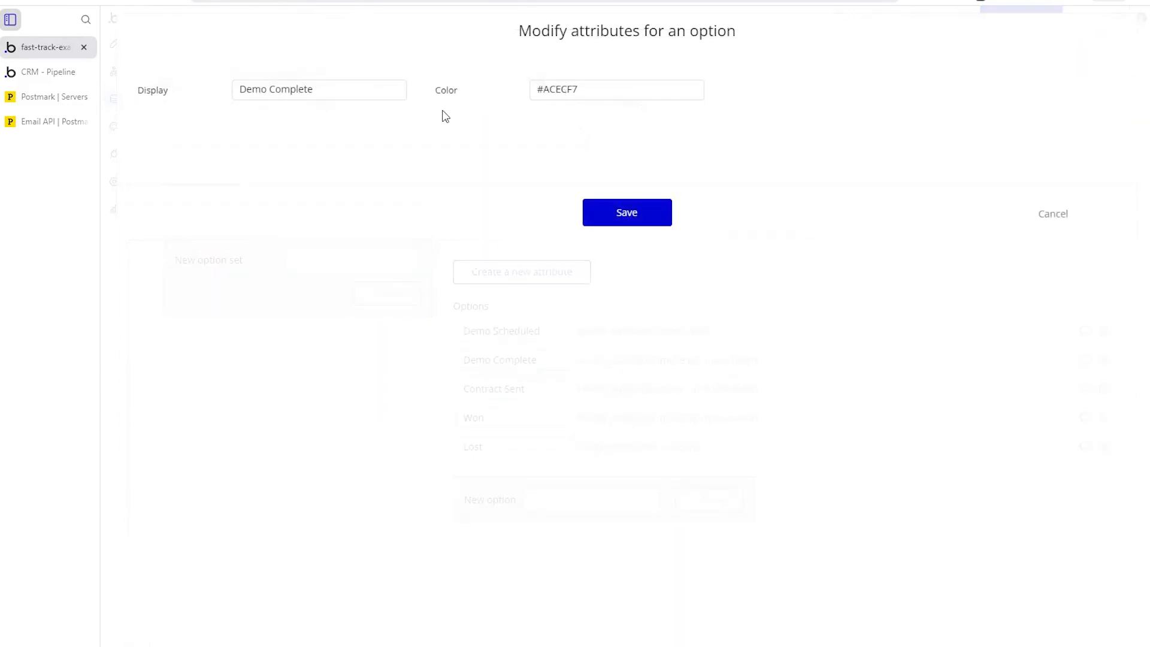
Compare the Demo Complete option's color with its column in the CRM pipeline, and close the option's attributes without saving.
left_click(63, 73)
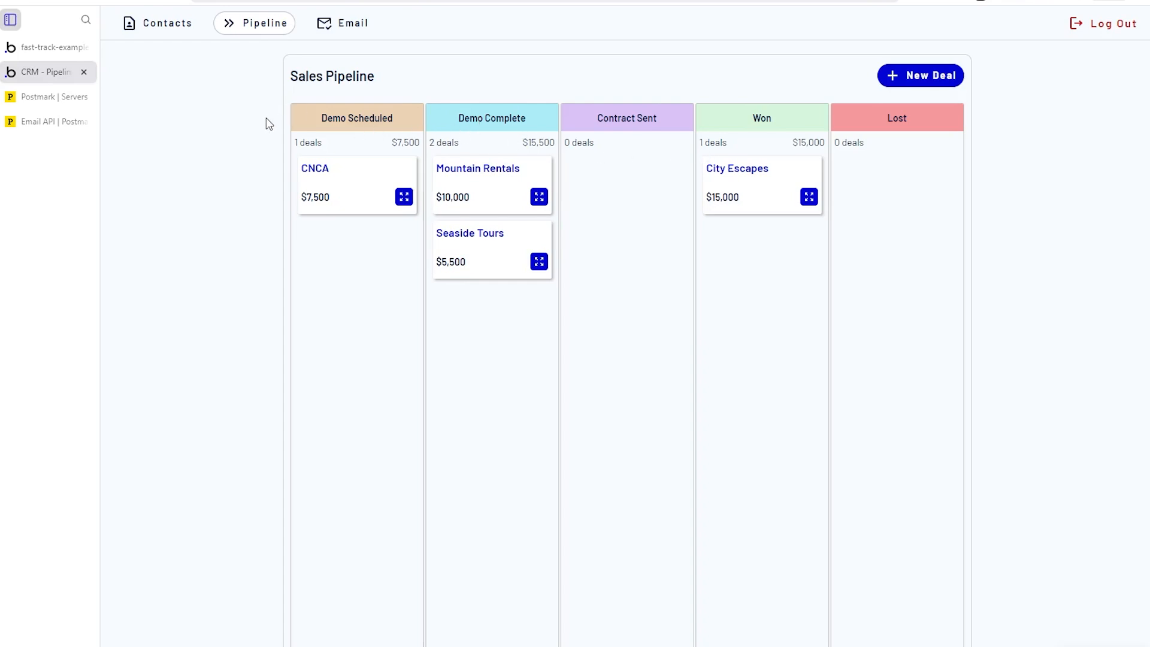
left_click(54, 47)
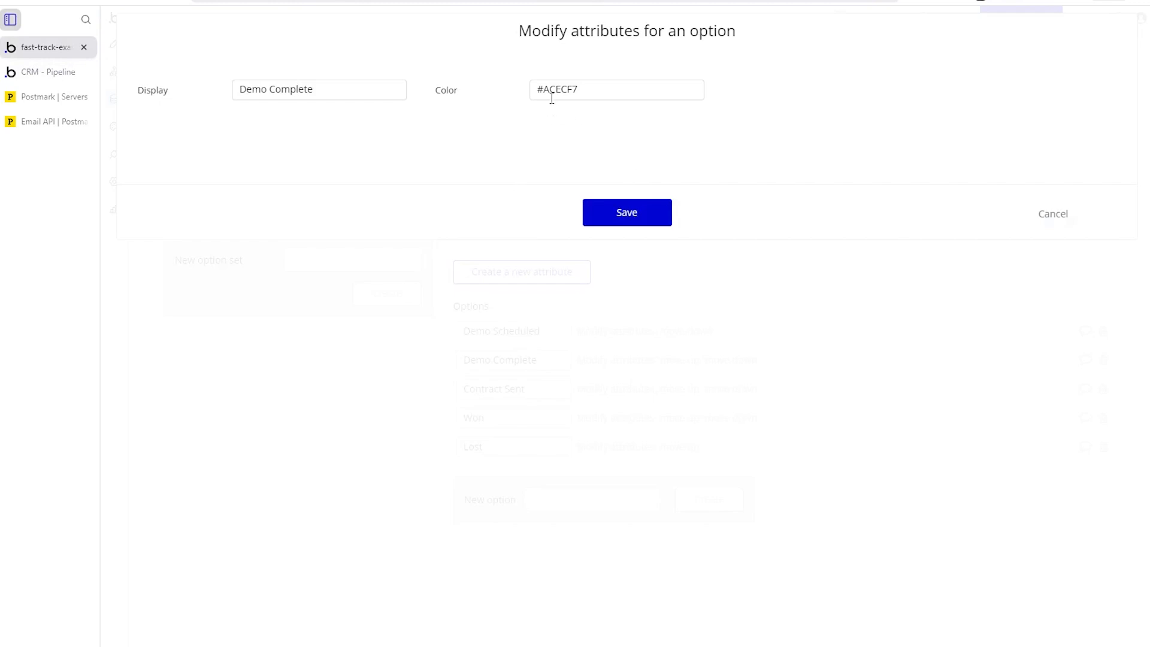
left_click(1052, 216)
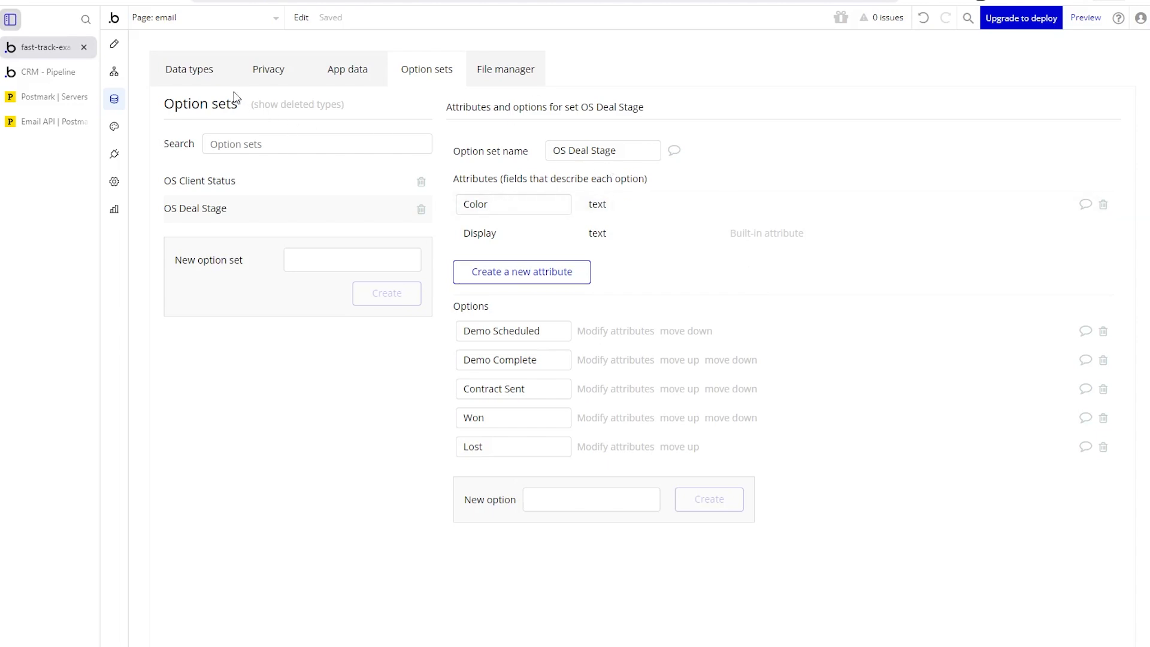
Return to the Deal data type and review its name and the deal stages offered as the Status default.
left_click(207, 75)
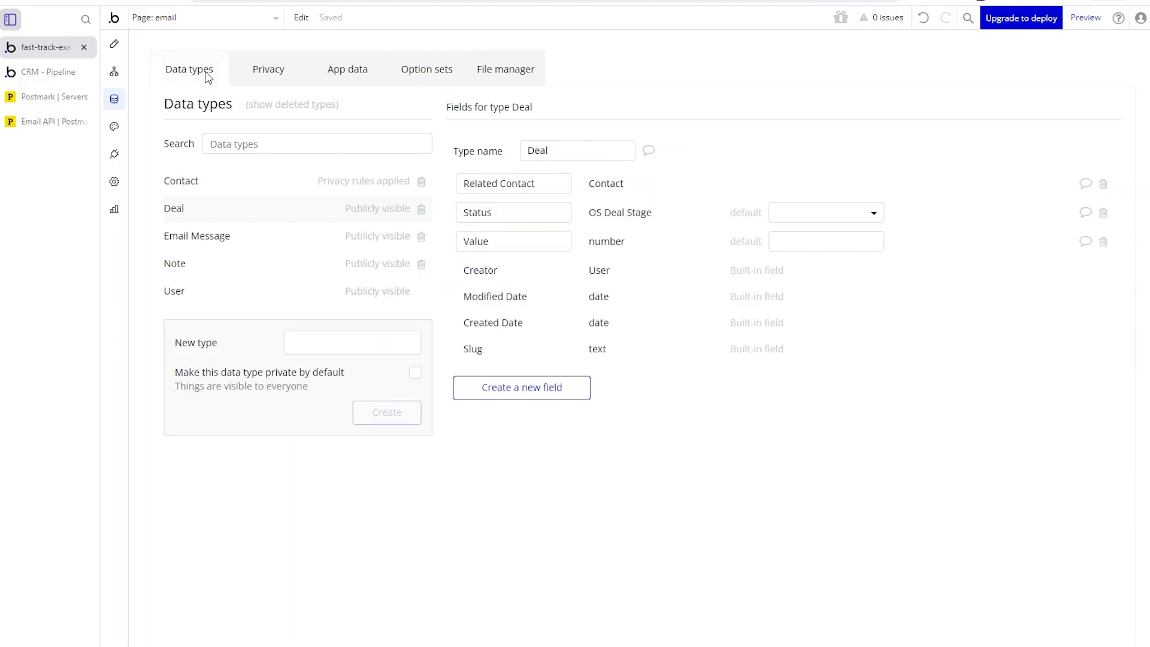
left_click(526, 155)
left_click_drag(526, 154, 561, 154)
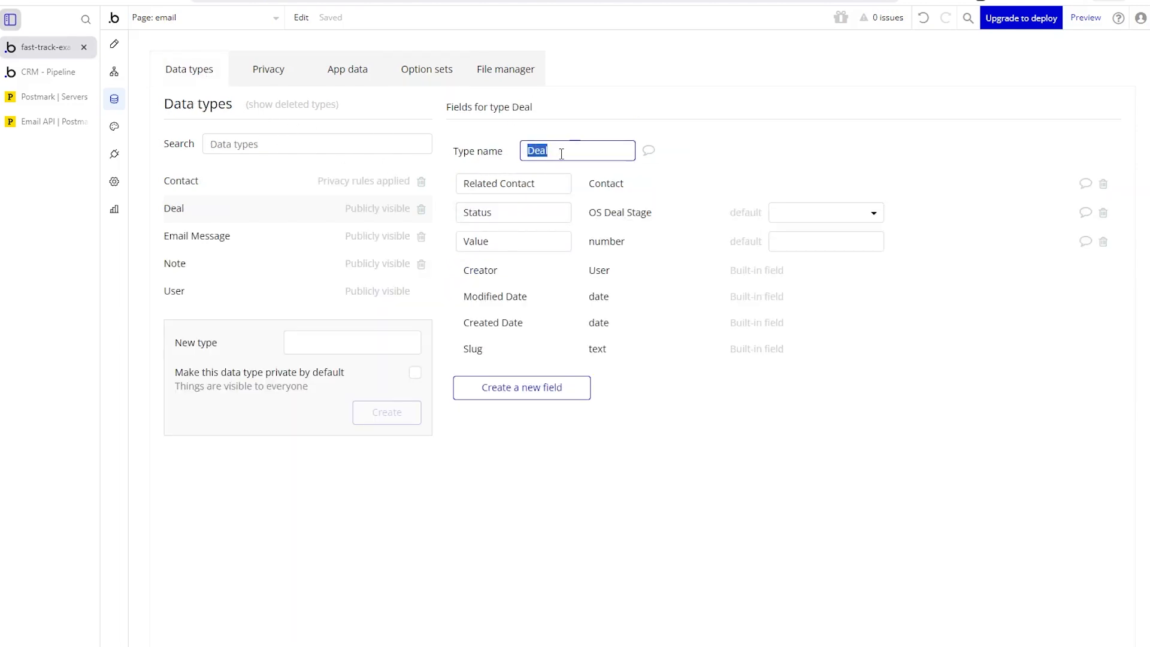
left_click(798, 219)
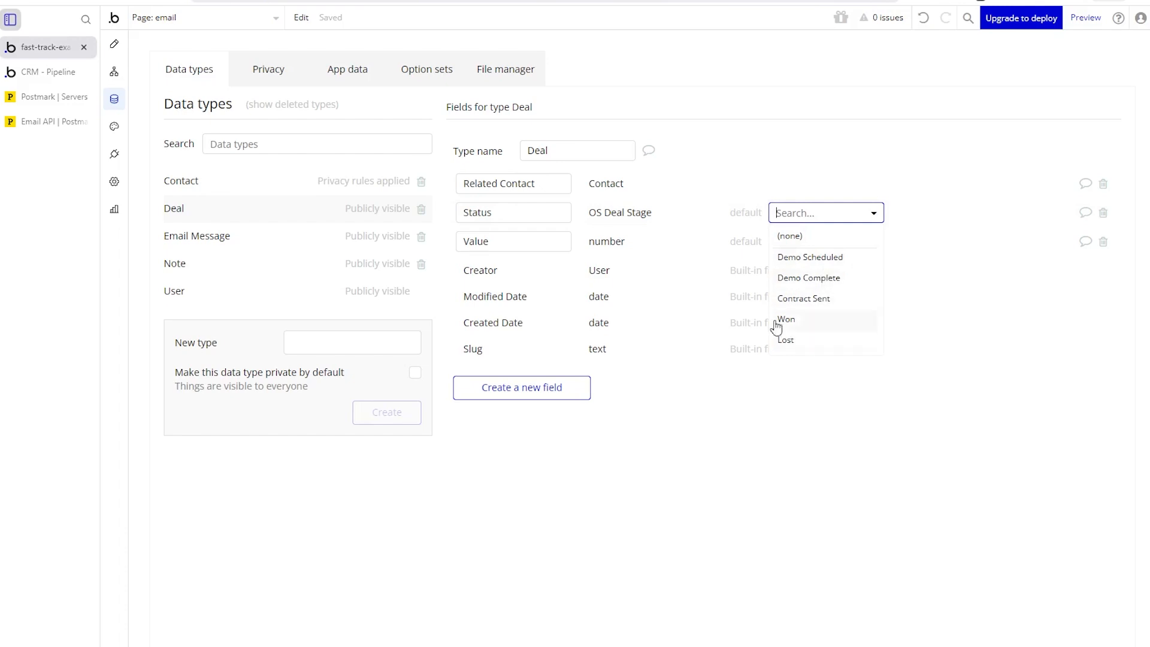
left_click(825, 213)
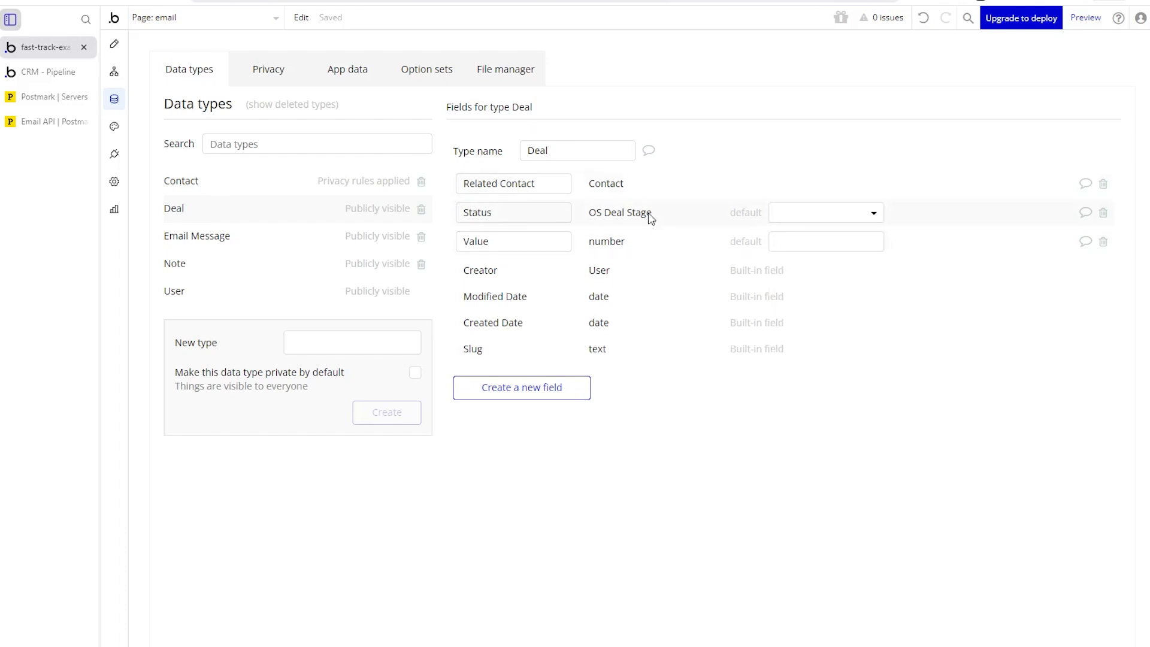
Examine the Email Message data type's Content, Postmark ID, Related Contact, Sent Date and Subject fields.
left_click(277, 250)
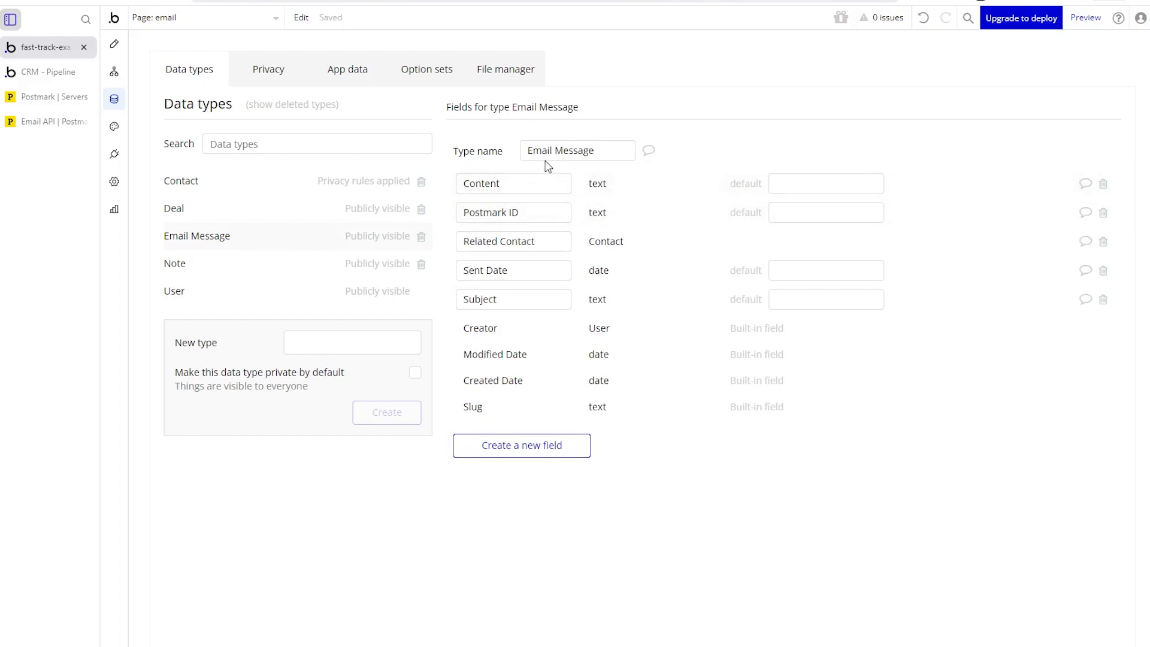
left_click_drag(518, 188, 449, 196)
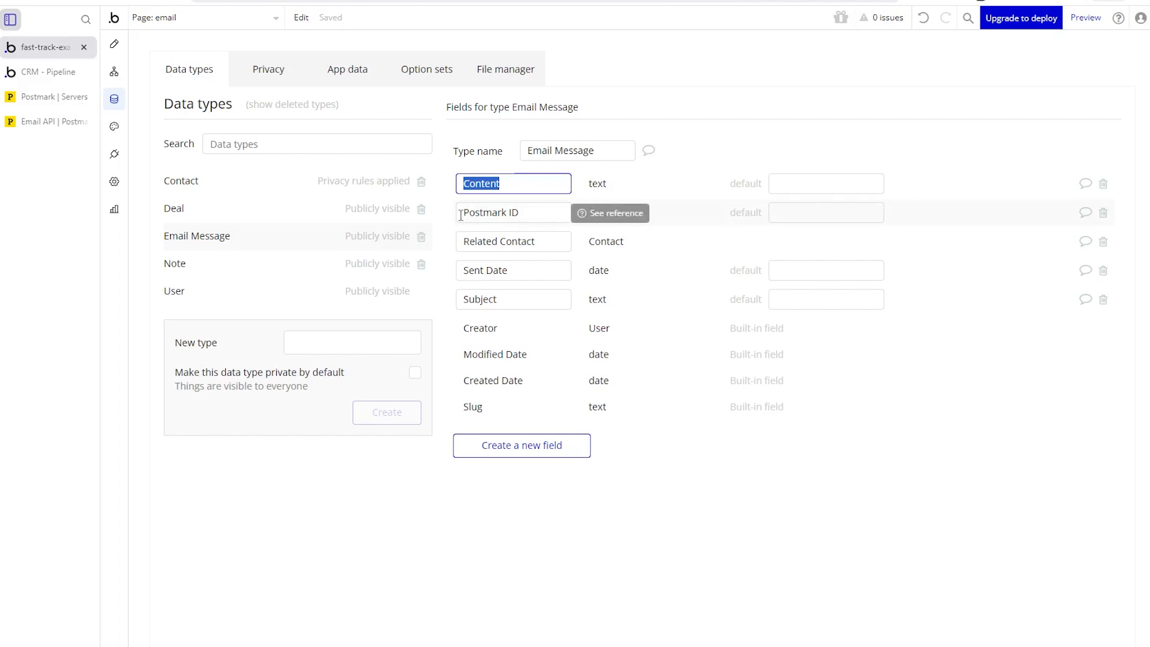
left_click_drag(461, 215, 525, 221)
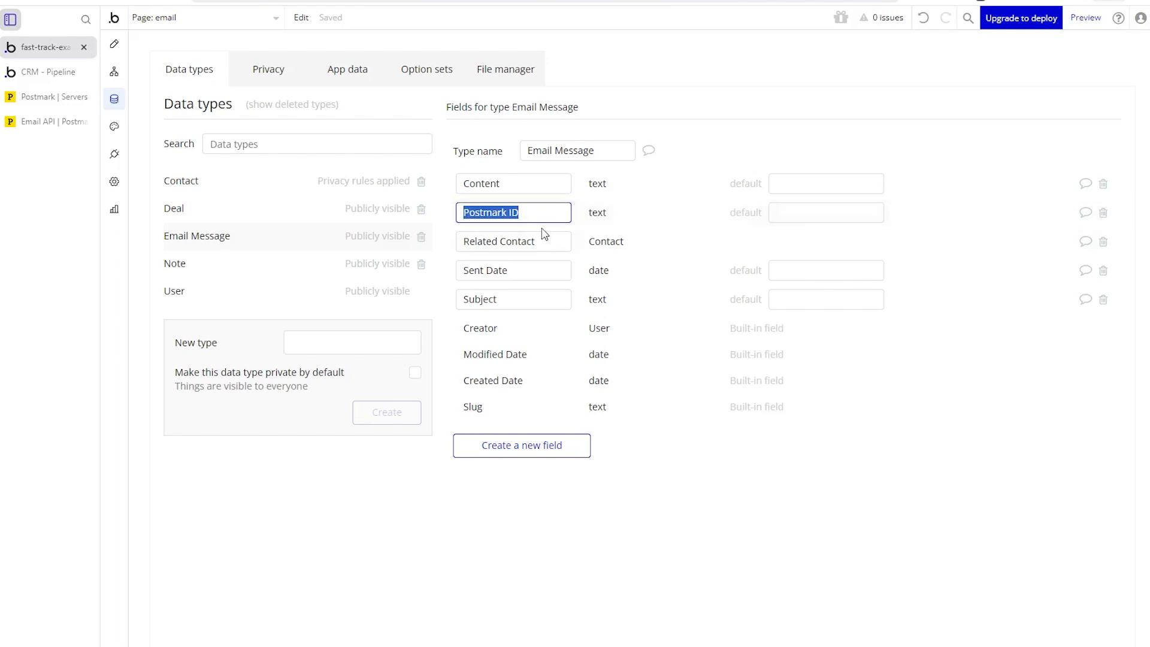
left_click_drag(467, 238, 569, 244)
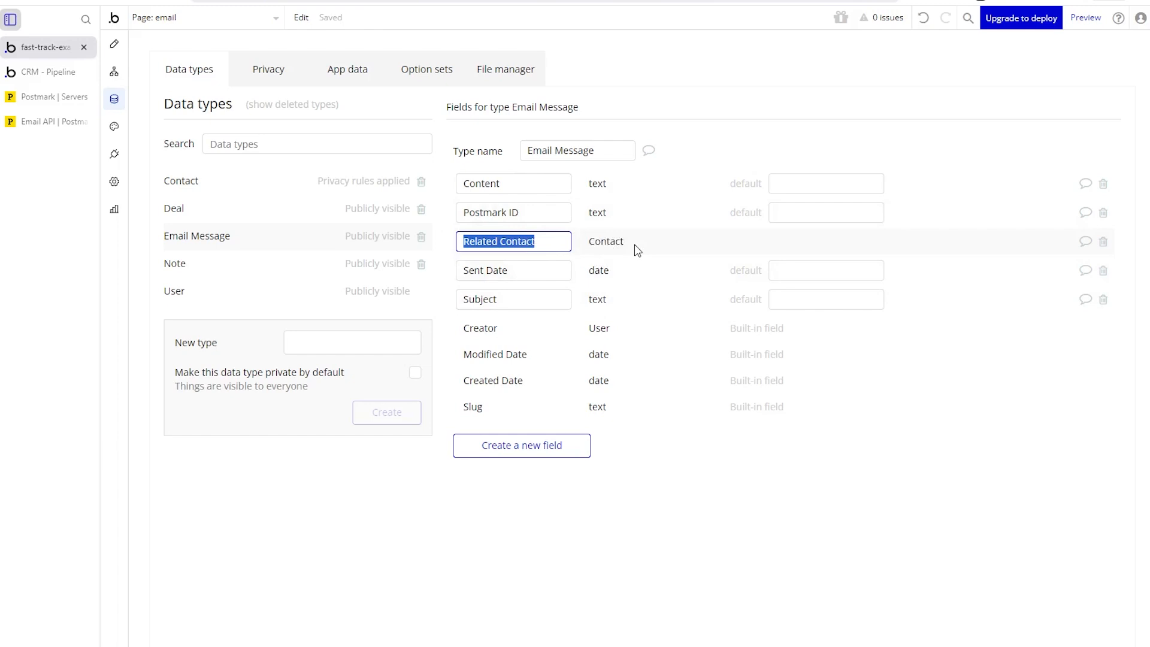
left_click(546, 273)
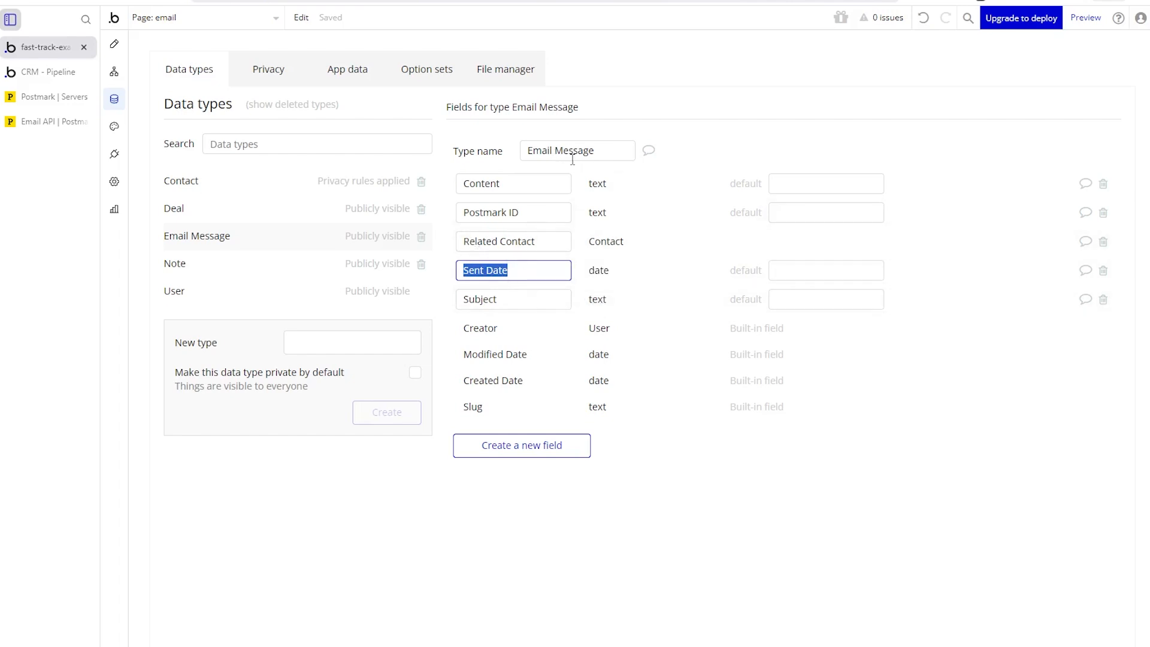
left_click(520, 302)
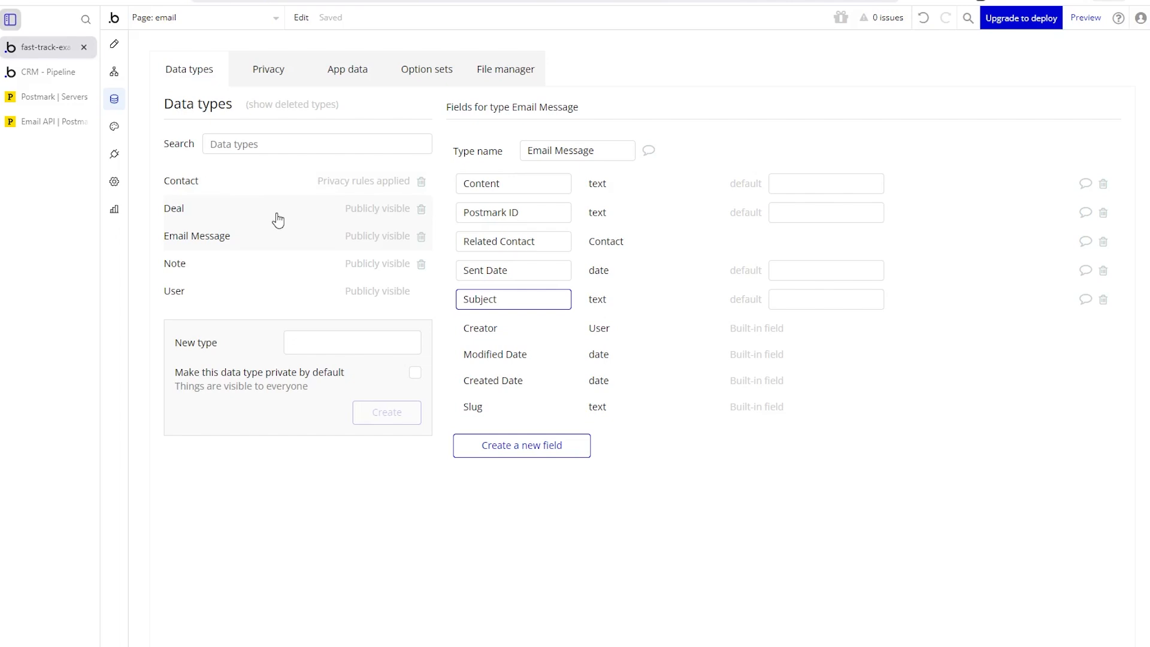
Review the Contact, Deal and Email Message data types once more in turn.
left_click(233, 190)
left_click(238, 209)
left_click(240, 237)
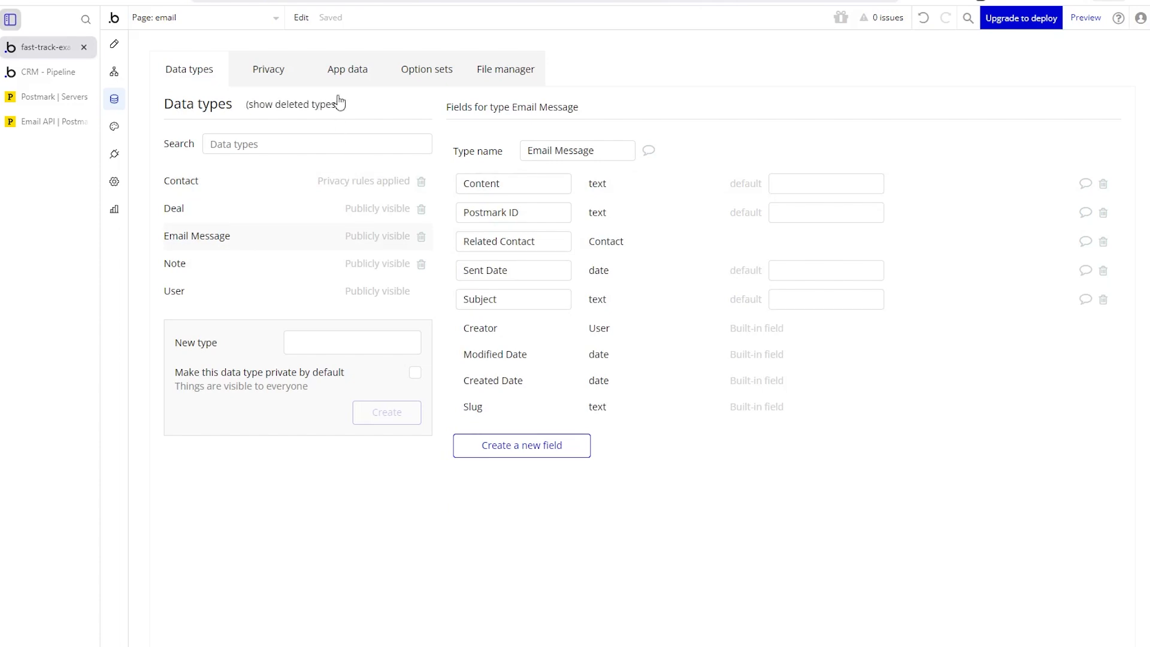
View the stored app data entries for all email messages and for all contacts.
left_click(349, 73)
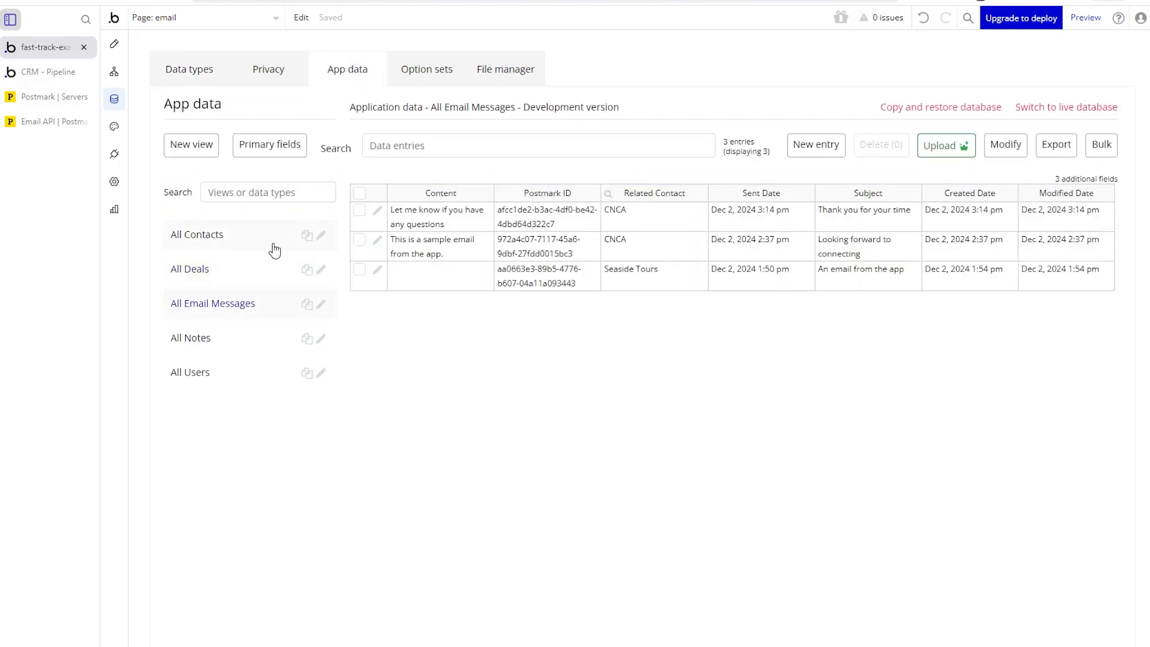
left_click_drag(457, 223, 1019, 290)
left_click(213, 247)
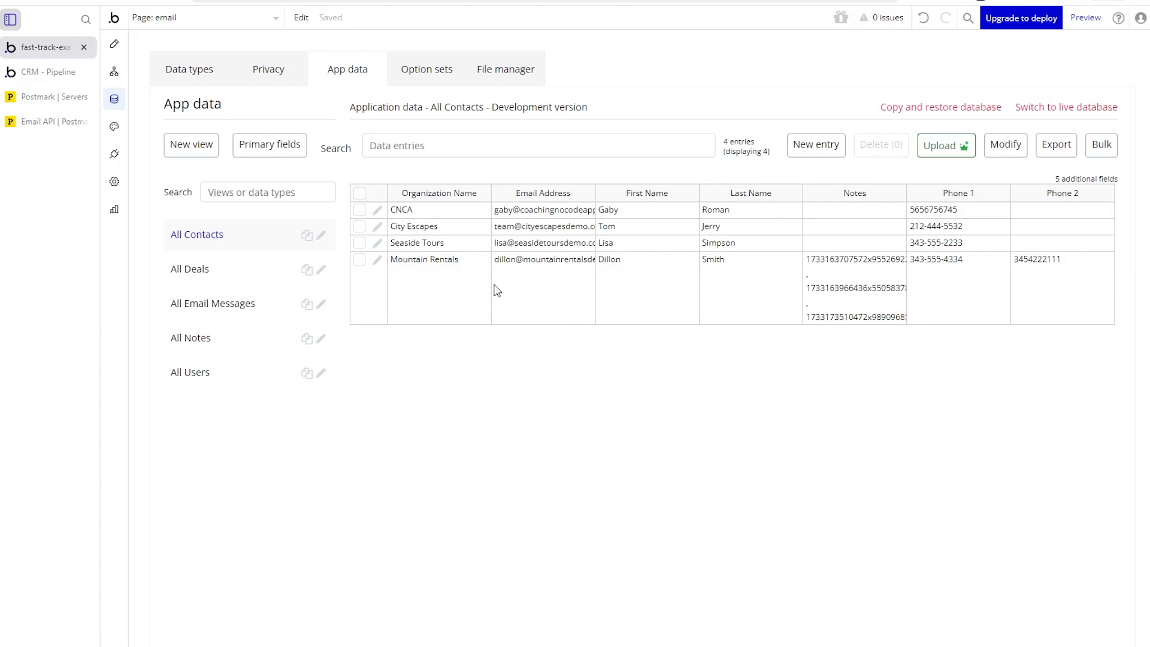
Open the reusable header element for editing and look over its properties and the app's list of pages.
left_click(49, 73)
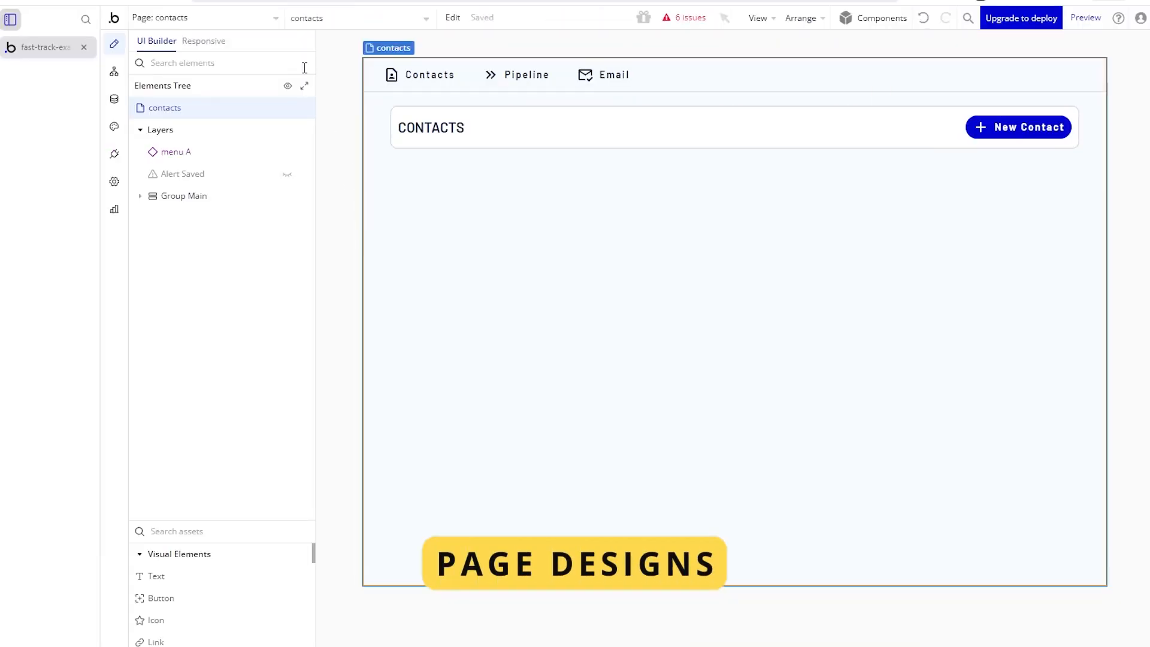
left_click(265, 19)
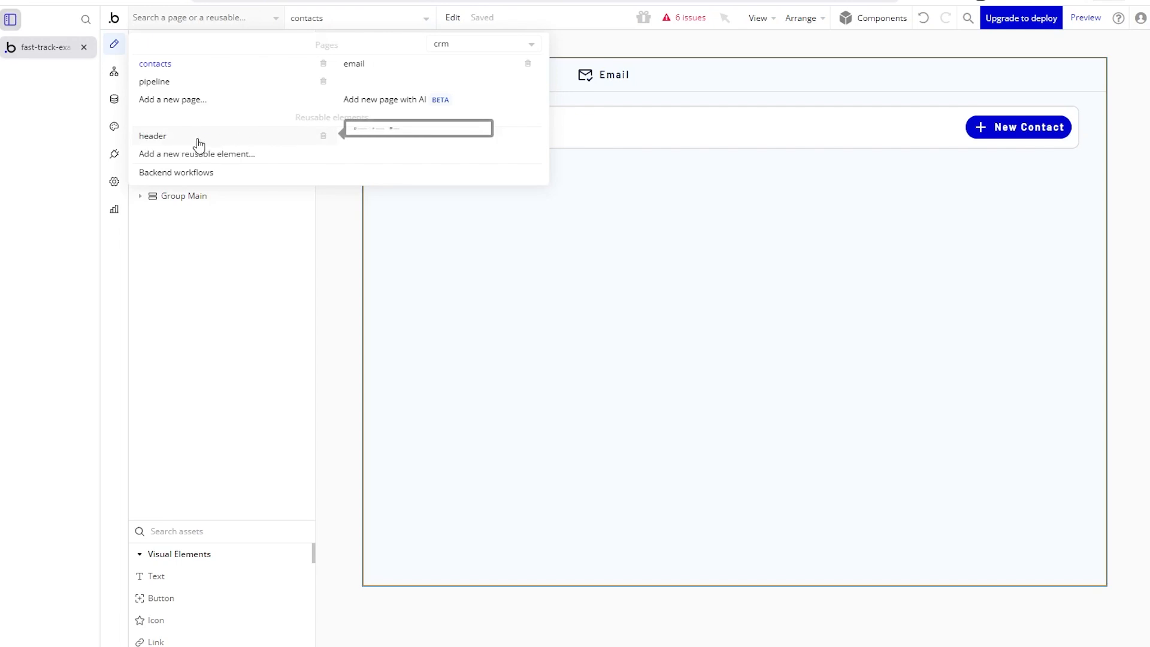
left_click(166, 144)
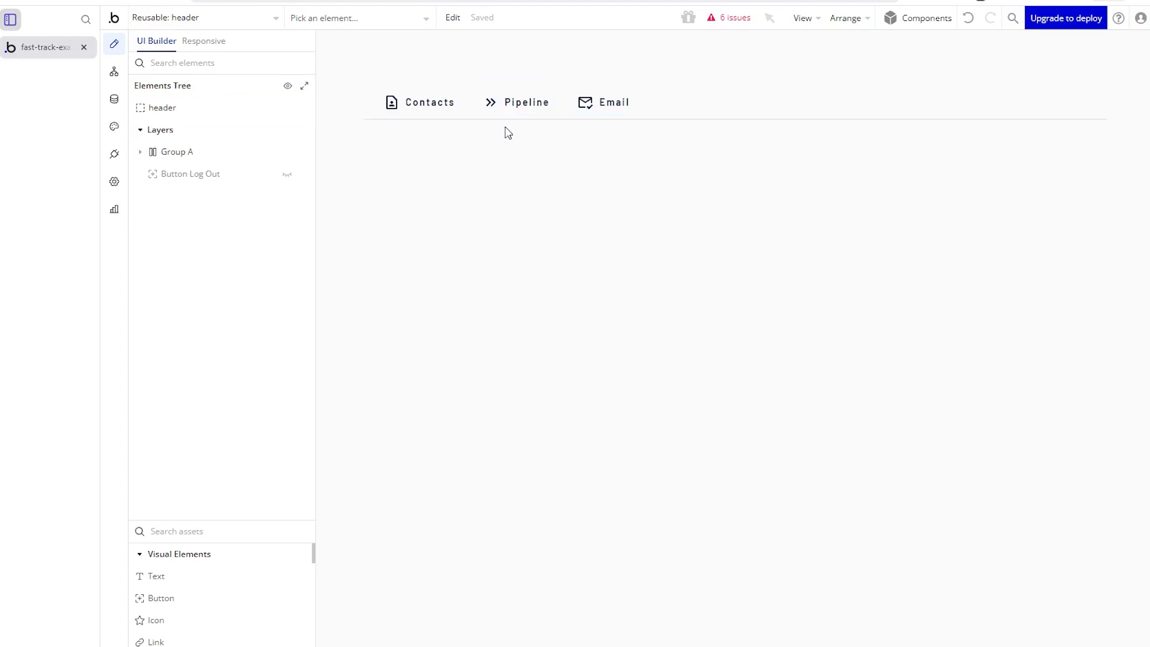
left_click(262, 18)
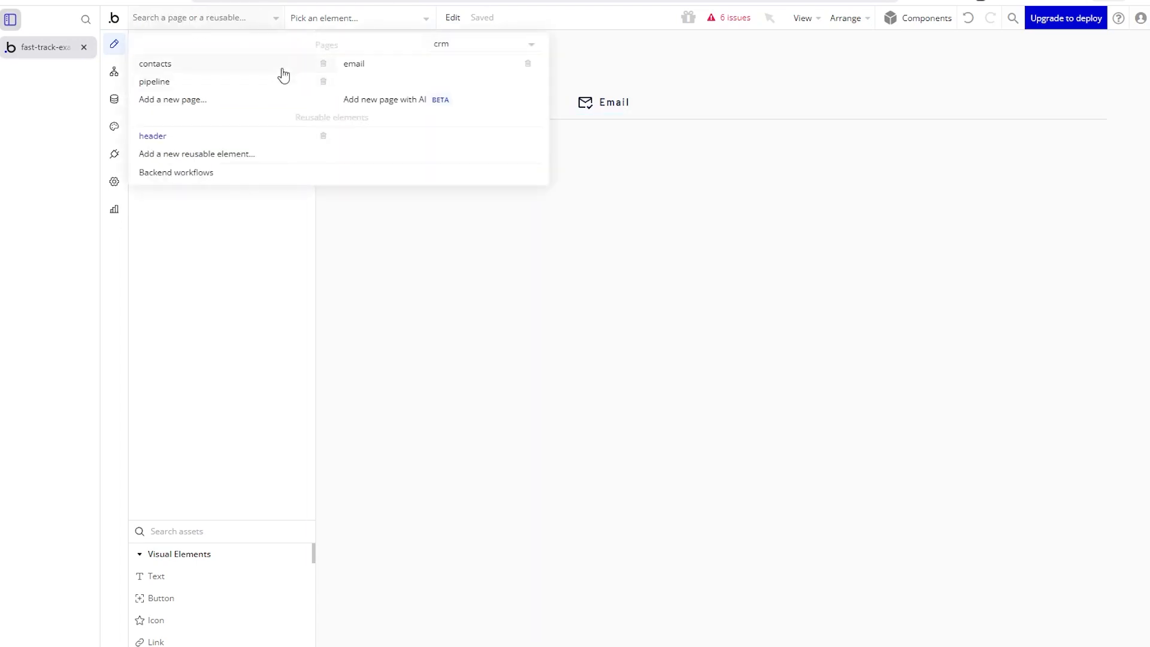
left_click(517, 211)
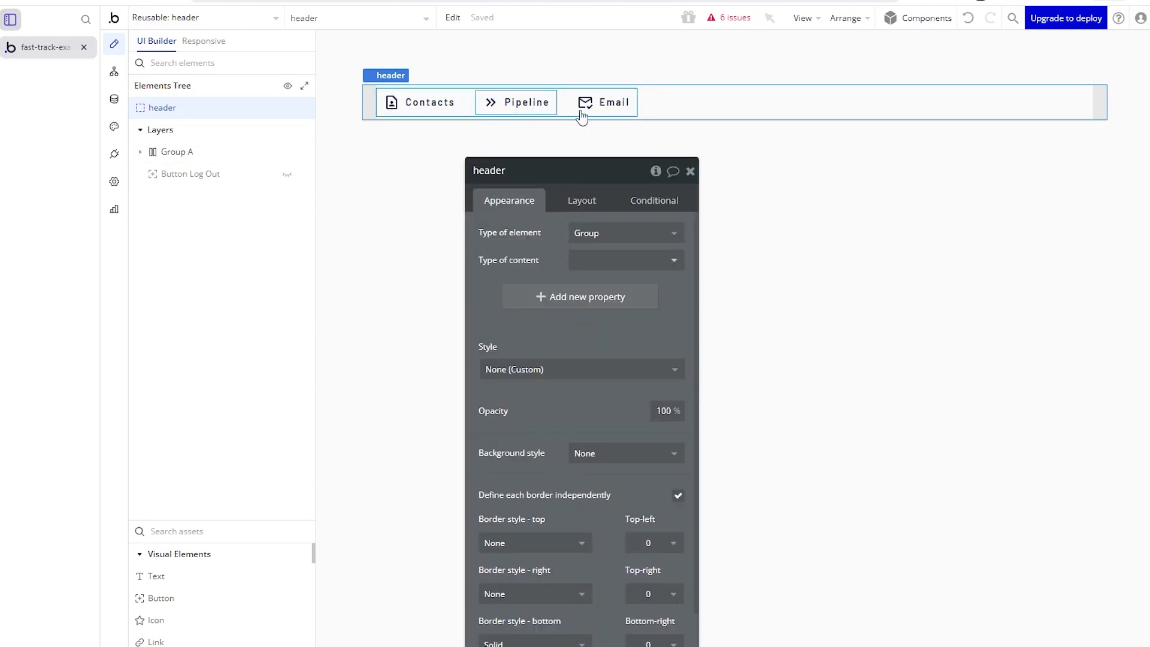
Inspect the header's Contacts button, including its conditional formatting based on the current page name.
left_click(445, 110)
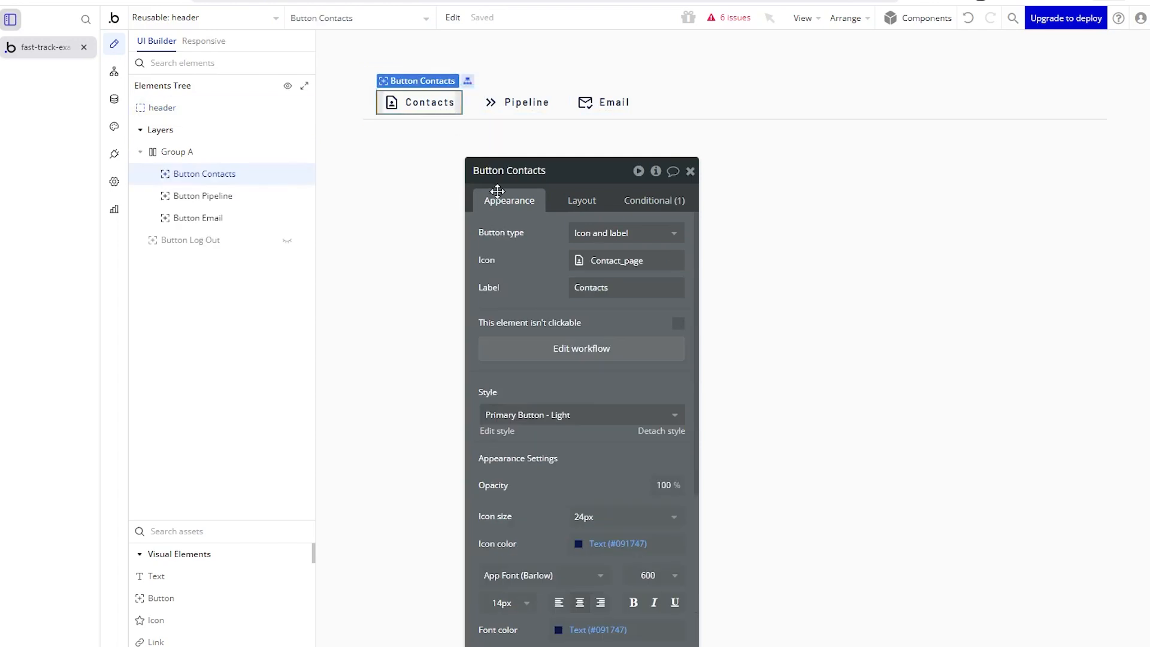
left_click_drag(498, 191, 397, 172)
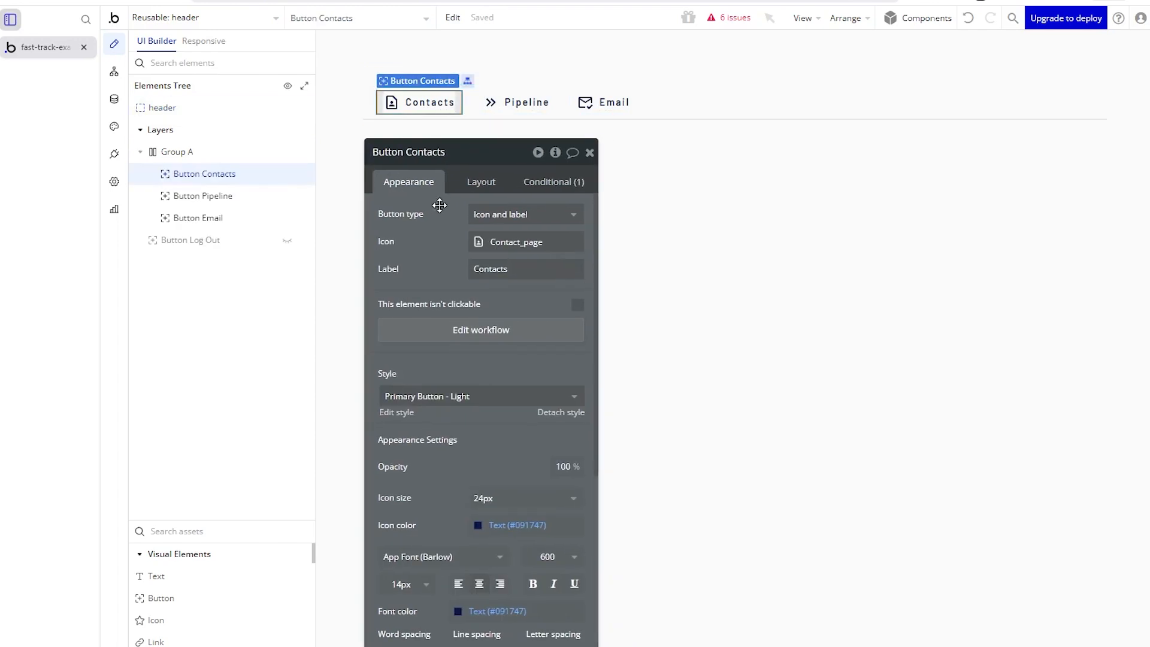
left_click(551, 186)
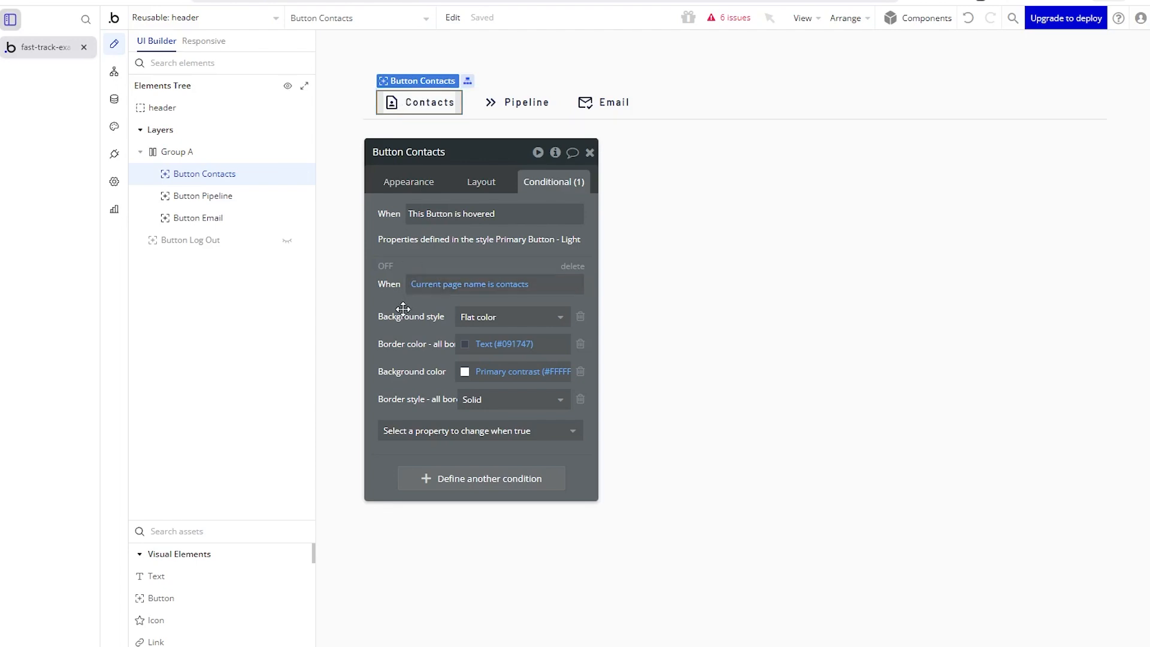
left_click(507, 291)
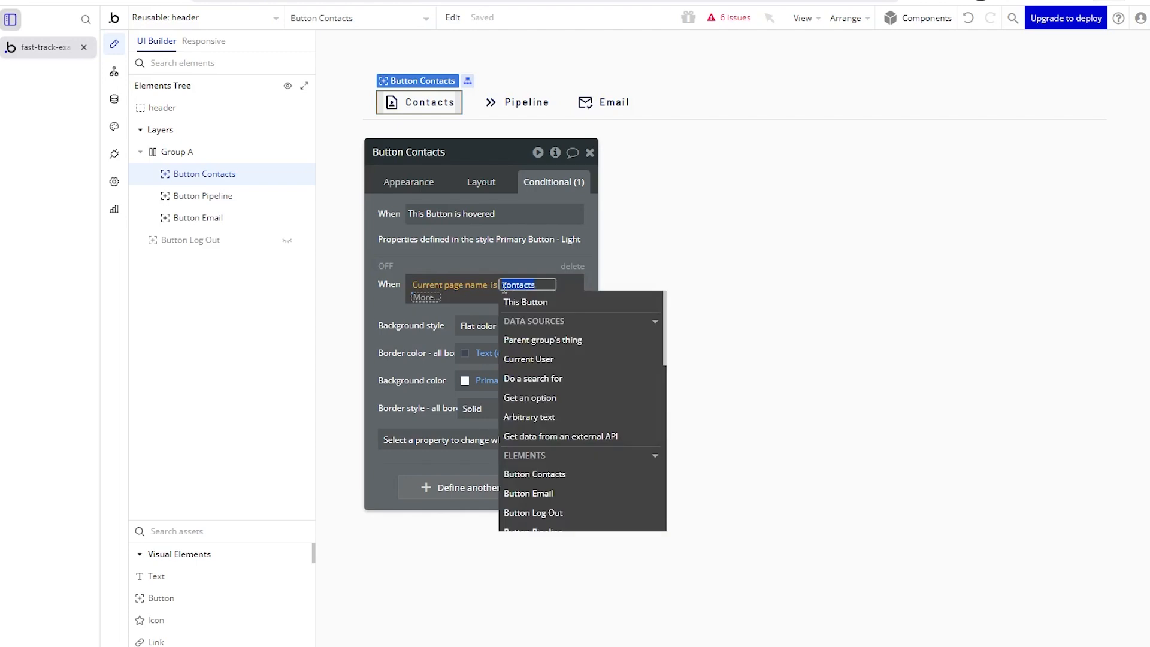
left_click(431, 319)
Check the page list for the contacts page name, and switch on the preview of the Contacts button's page-name condition.
left_click(265, 18)
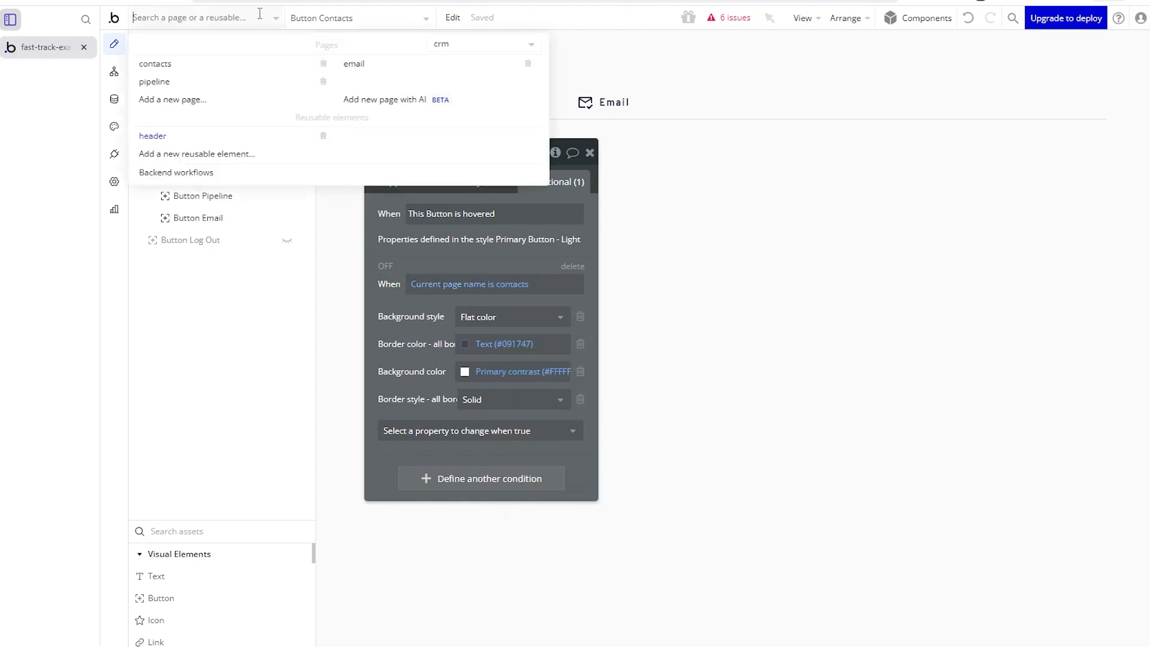
left_click(222, 133)
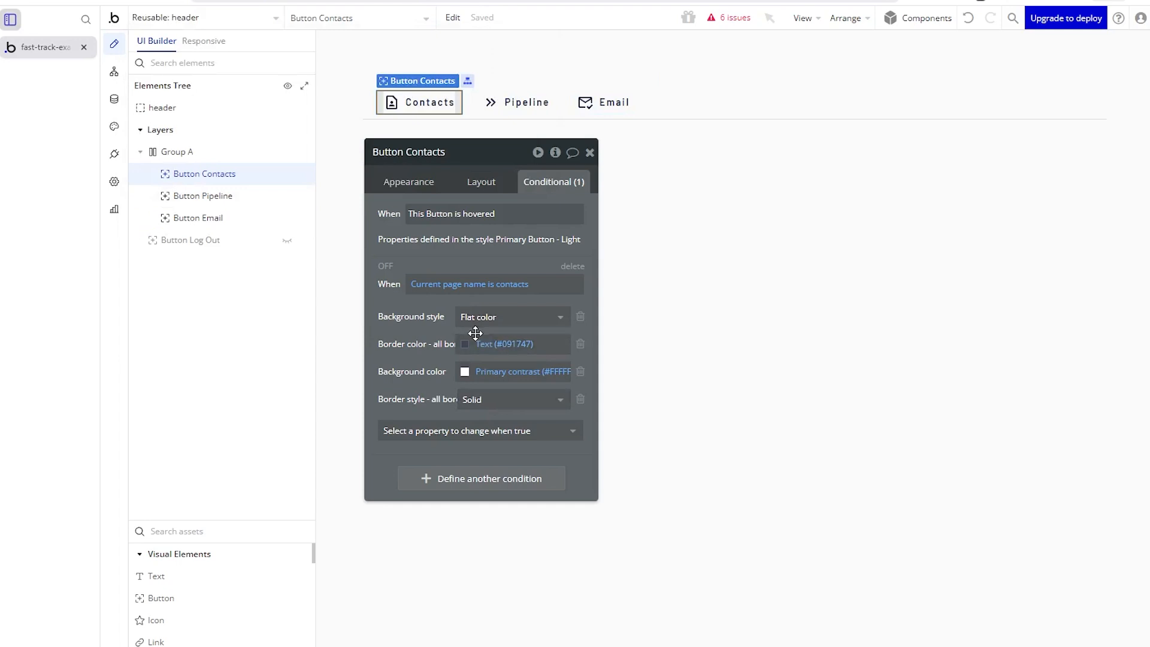
left_click(386, 269)
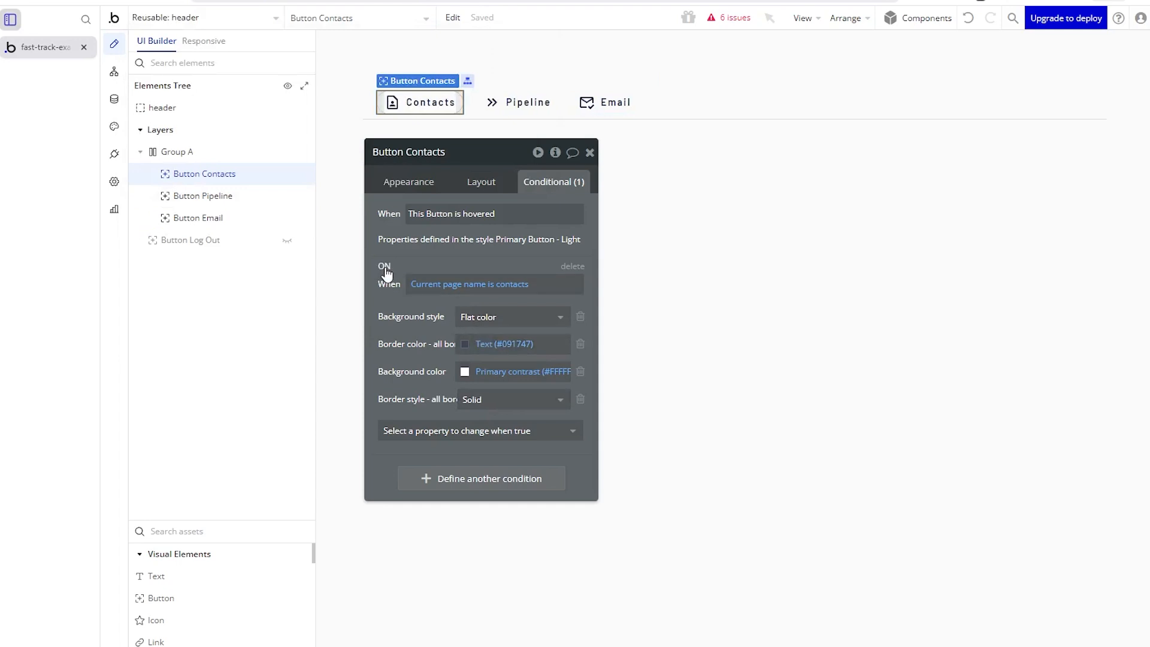
Review the page-name conditions on the header's Pipeline and Email buttons.
left_click(425, 130)
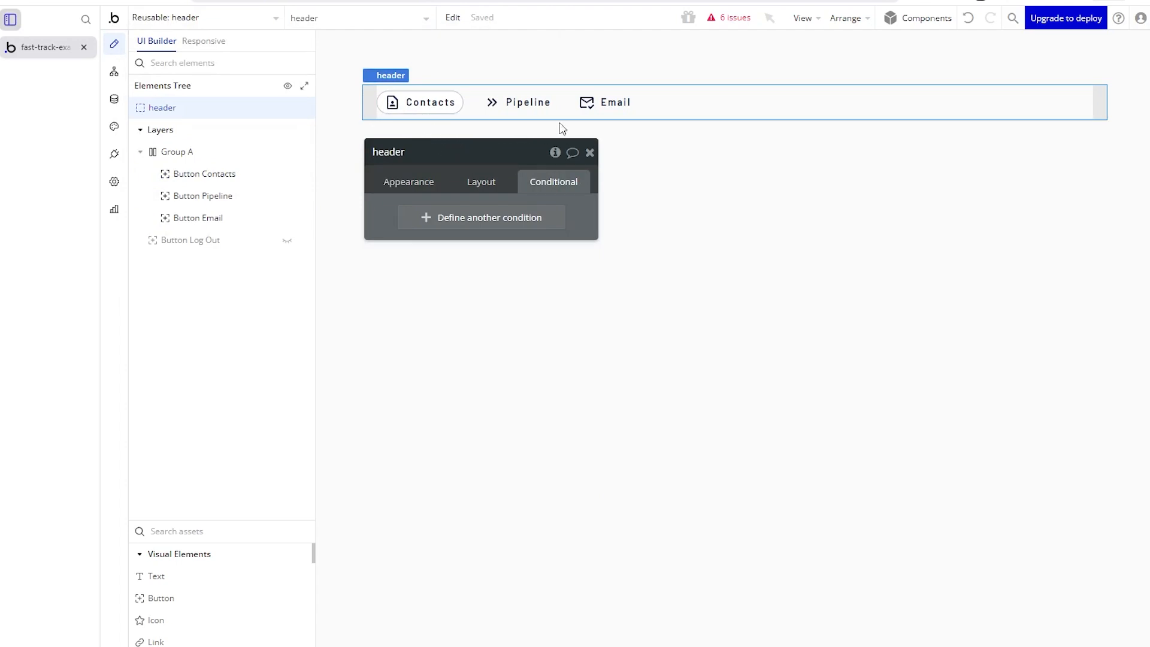
left_click(530, 103)
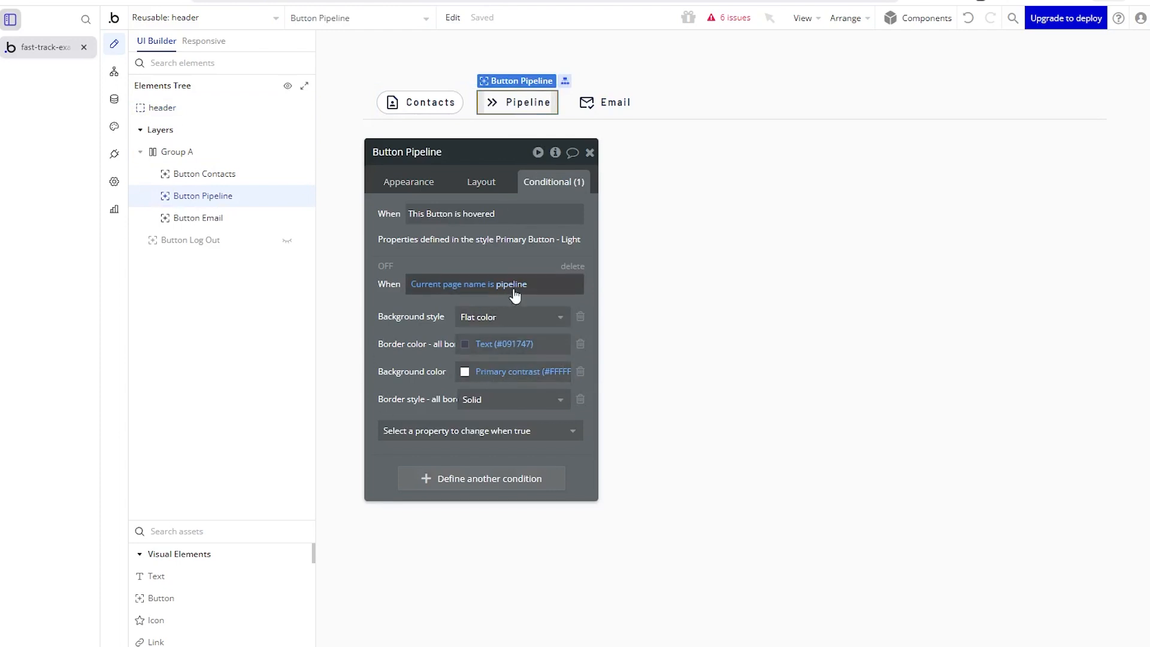
mouse_move(513, 294)
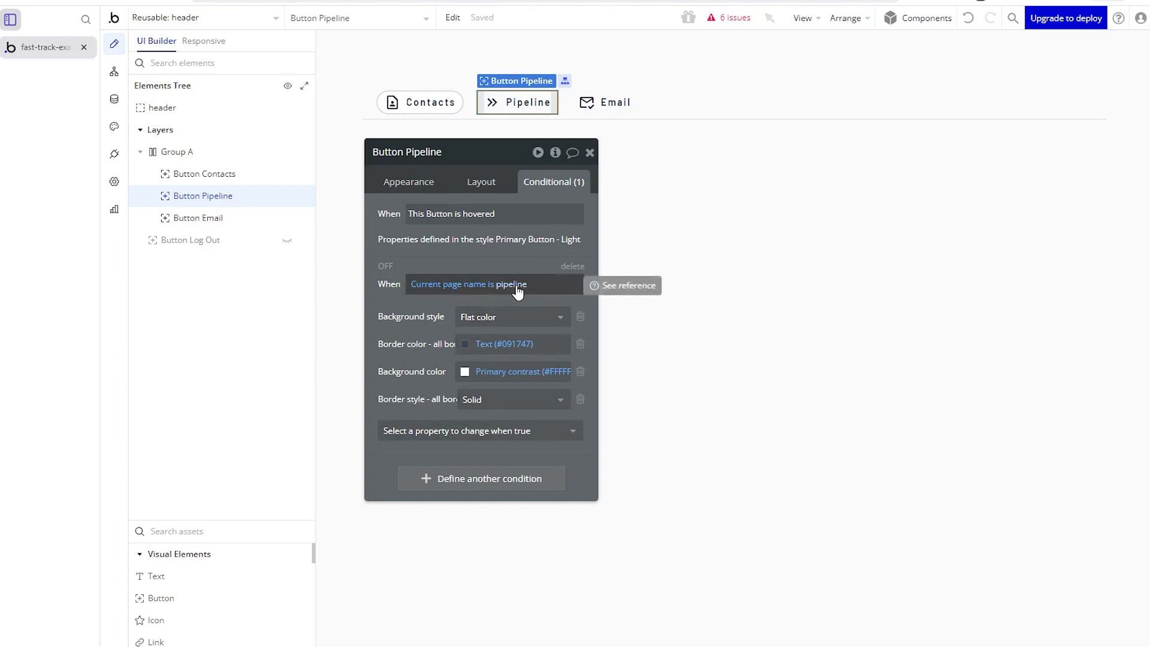
left_click(608, 102)
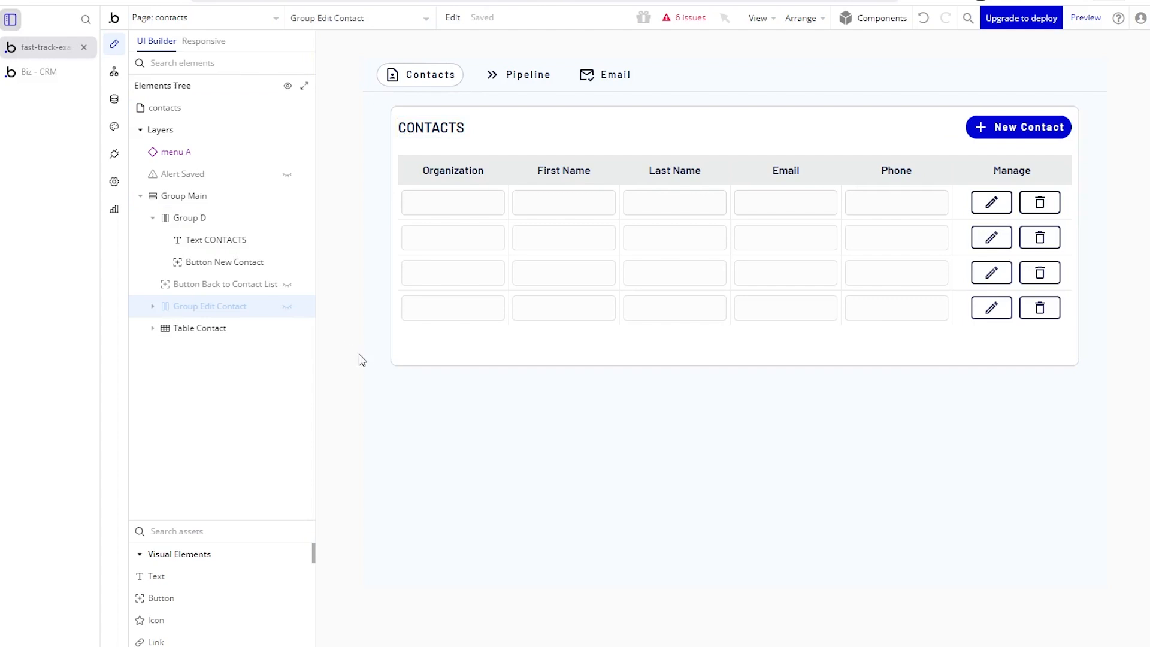
Inspect the contacts page's main group, its CONTACTS heading and the conditions on the New Contact button.
left_click(424, 361)
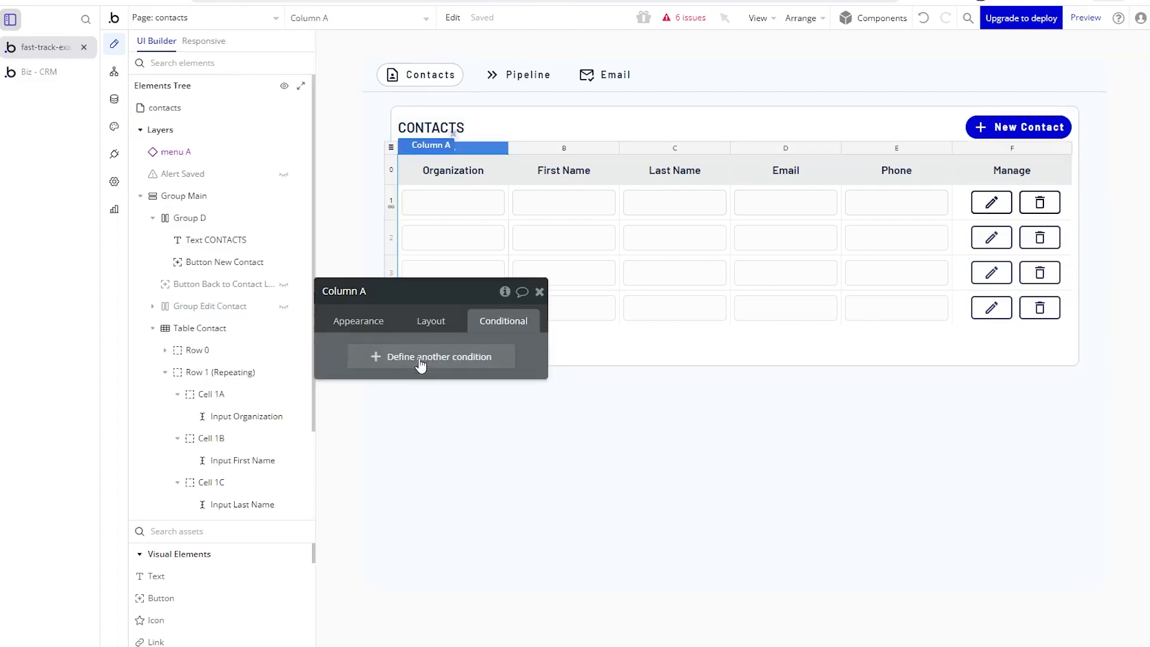
left_click(534, 111)
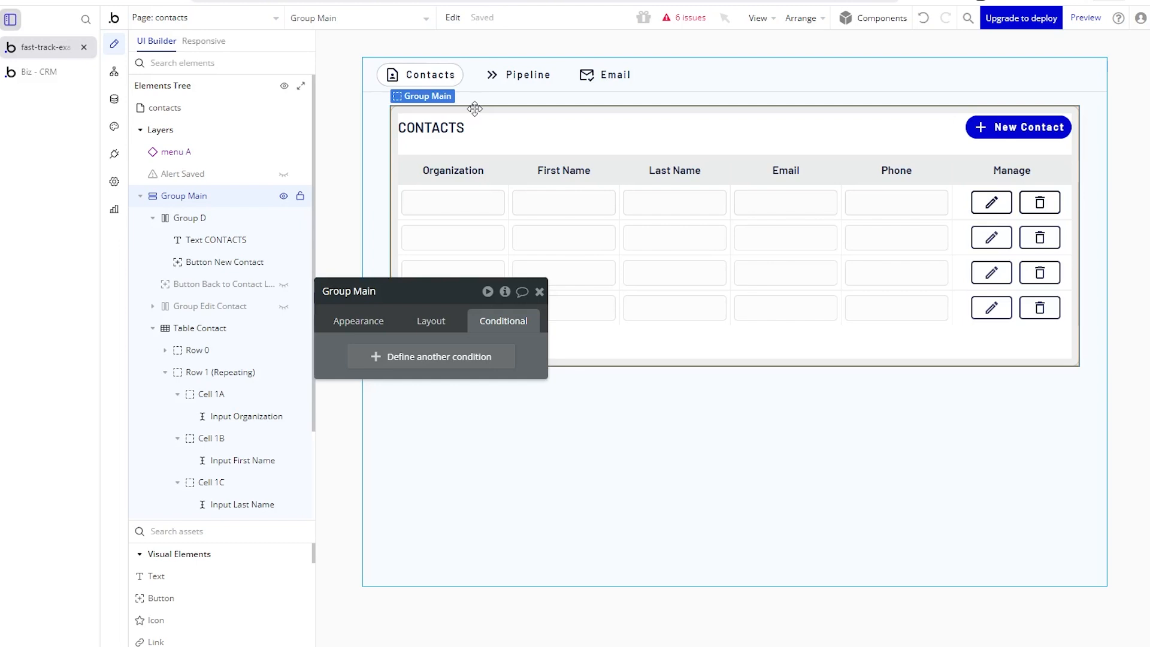
left_click(447, 133)
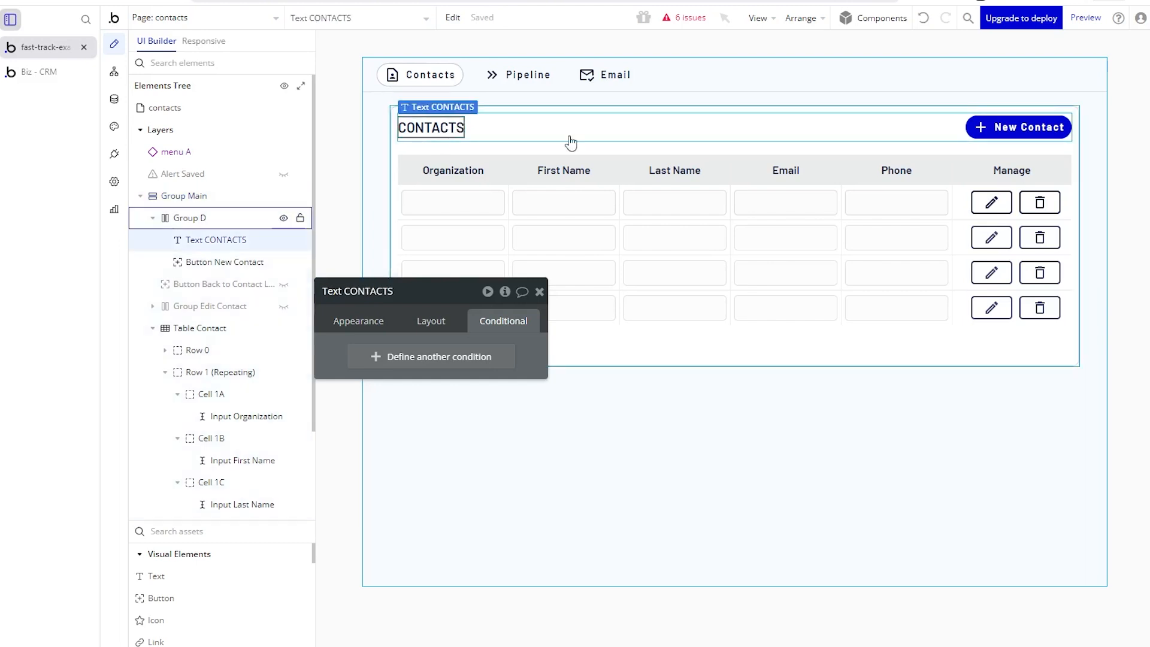
left_click(1033, 137)
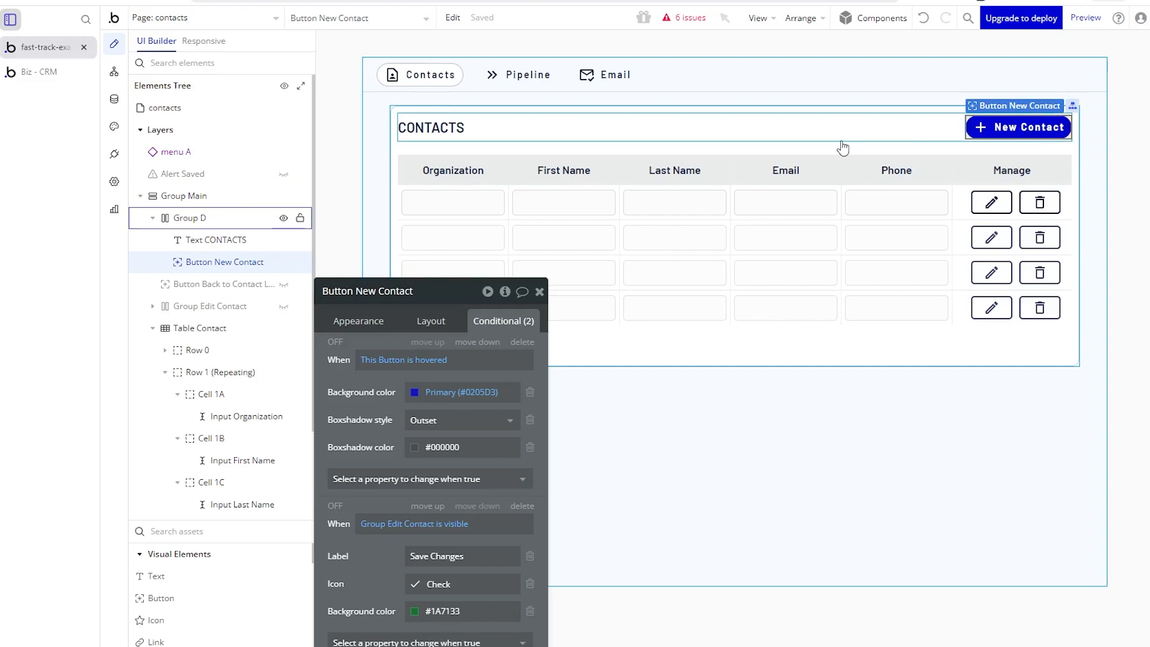
Review the contact table's content type and its contact search data source, plus the settings of its repeating row.
left_click(397, 143)
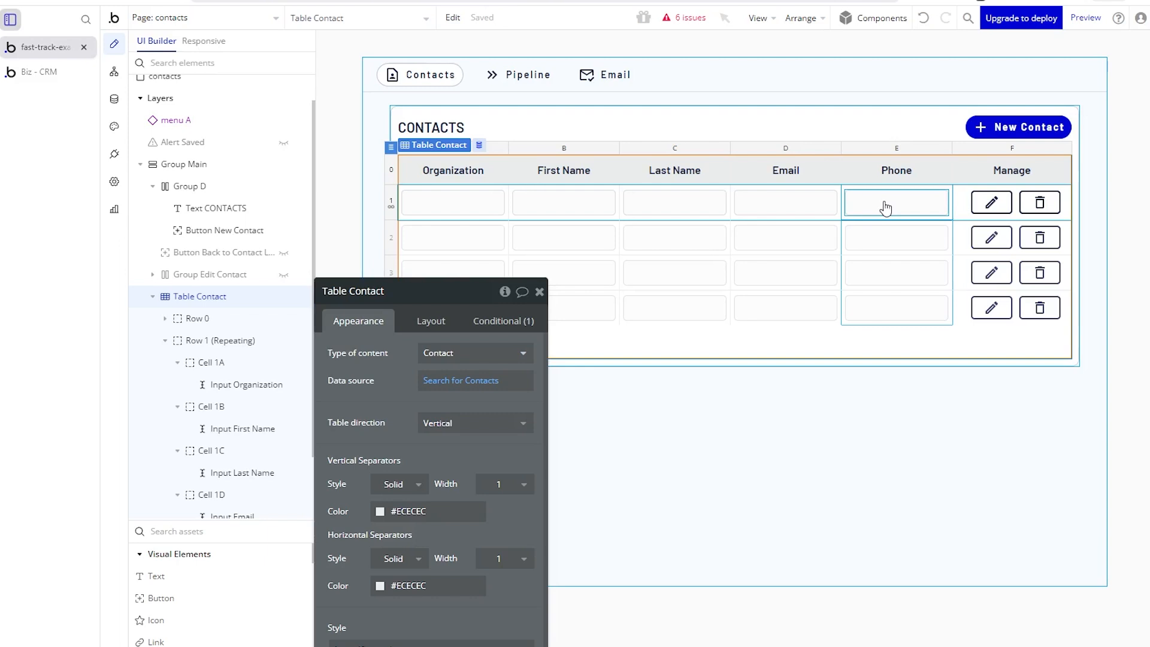
left_click_drag(358, 353, 194, 227)
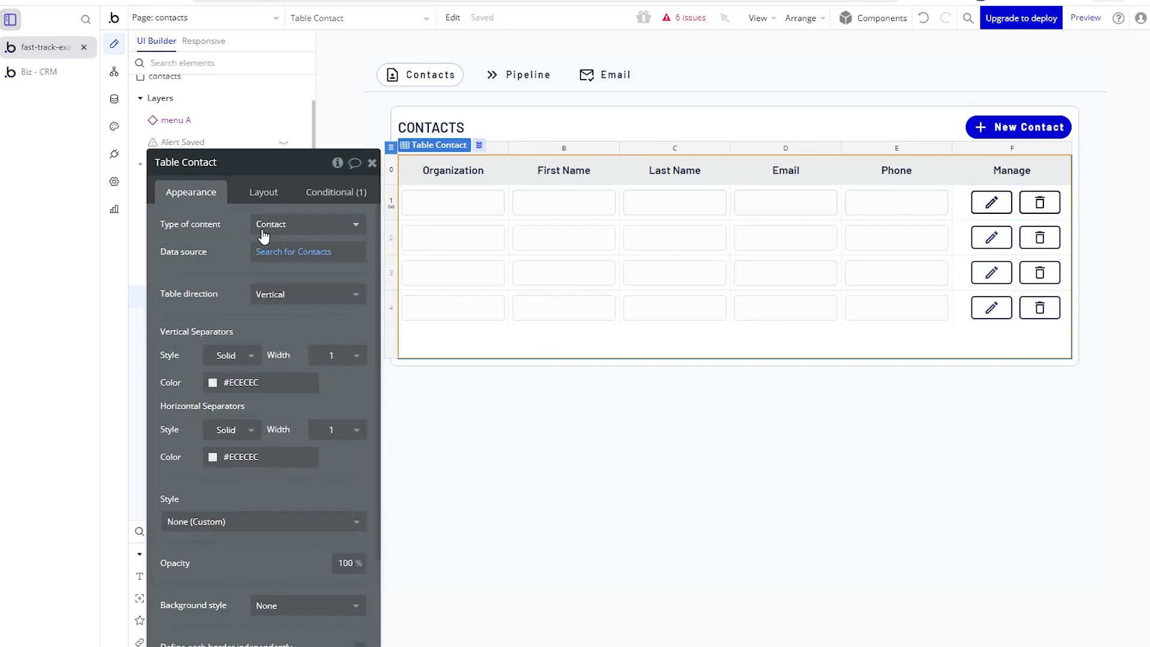
left_click(287, 252)
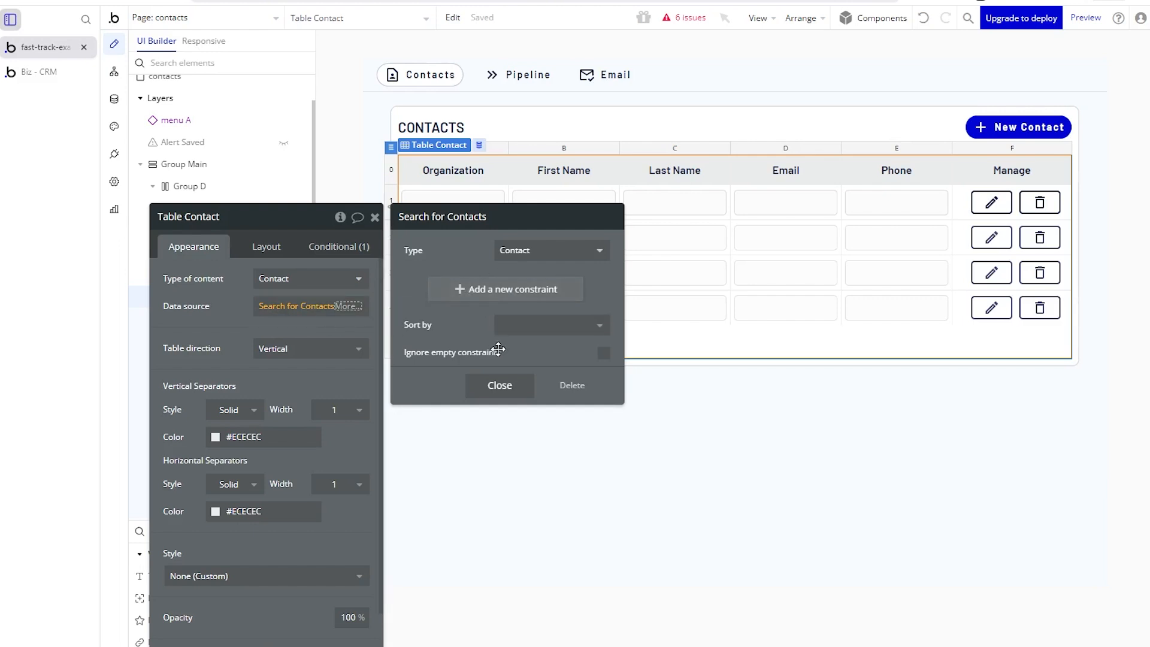
left_click(497, 388)
left_click(249, 333)
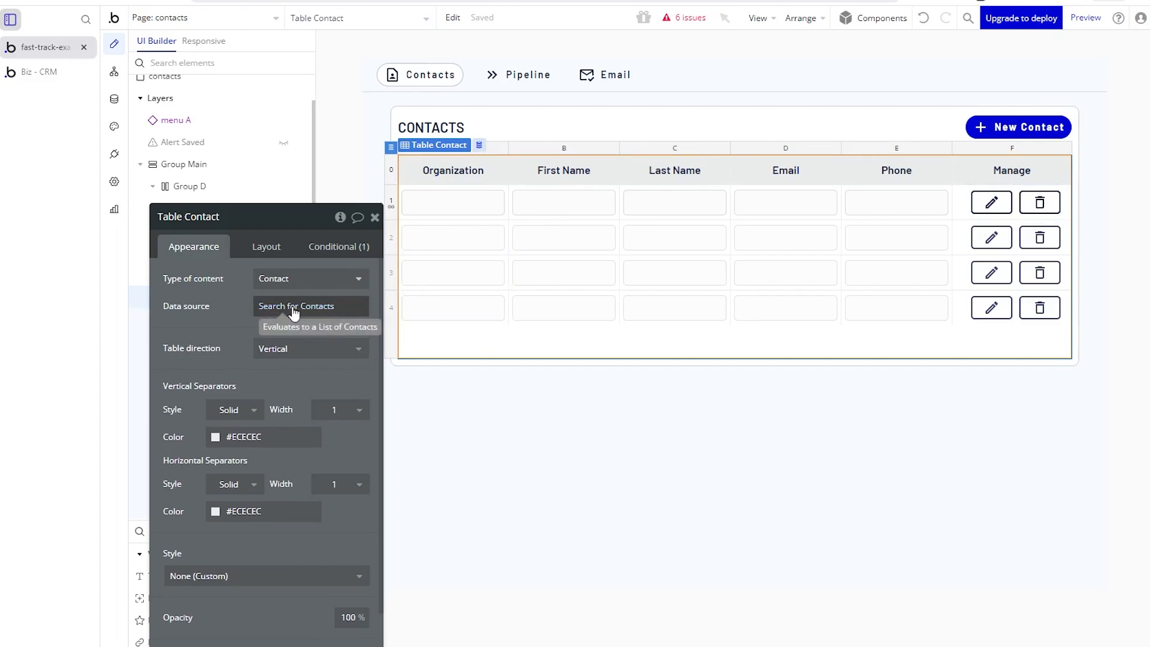
left_click(393, 210)
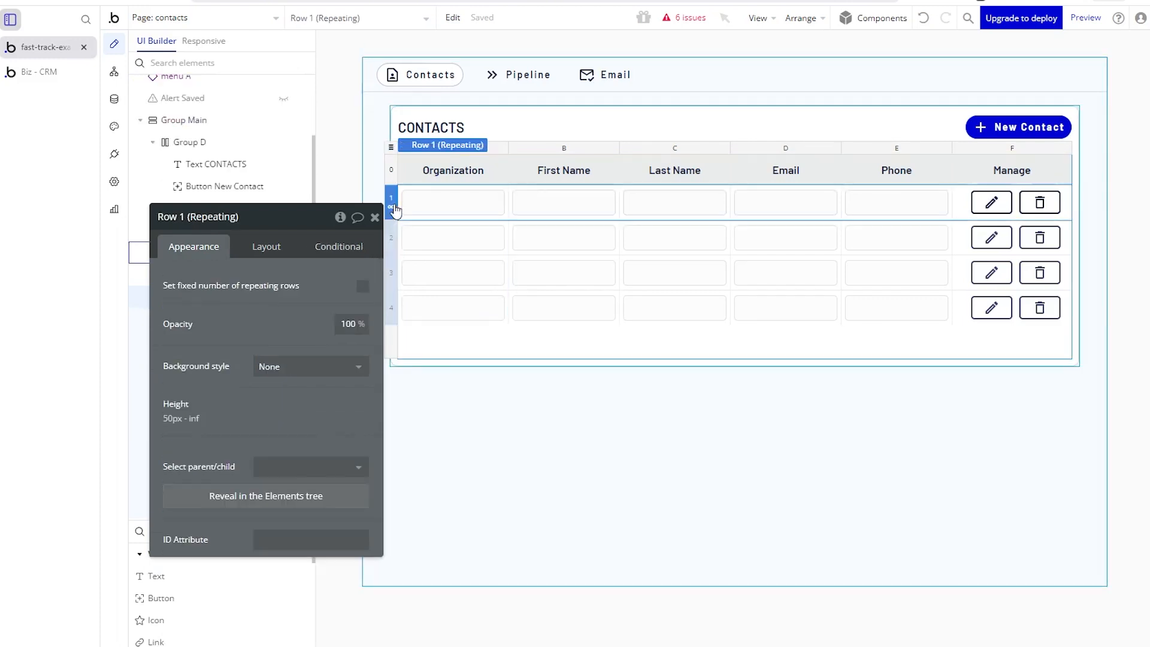
left_click_drag(333, 272, 274, 252)
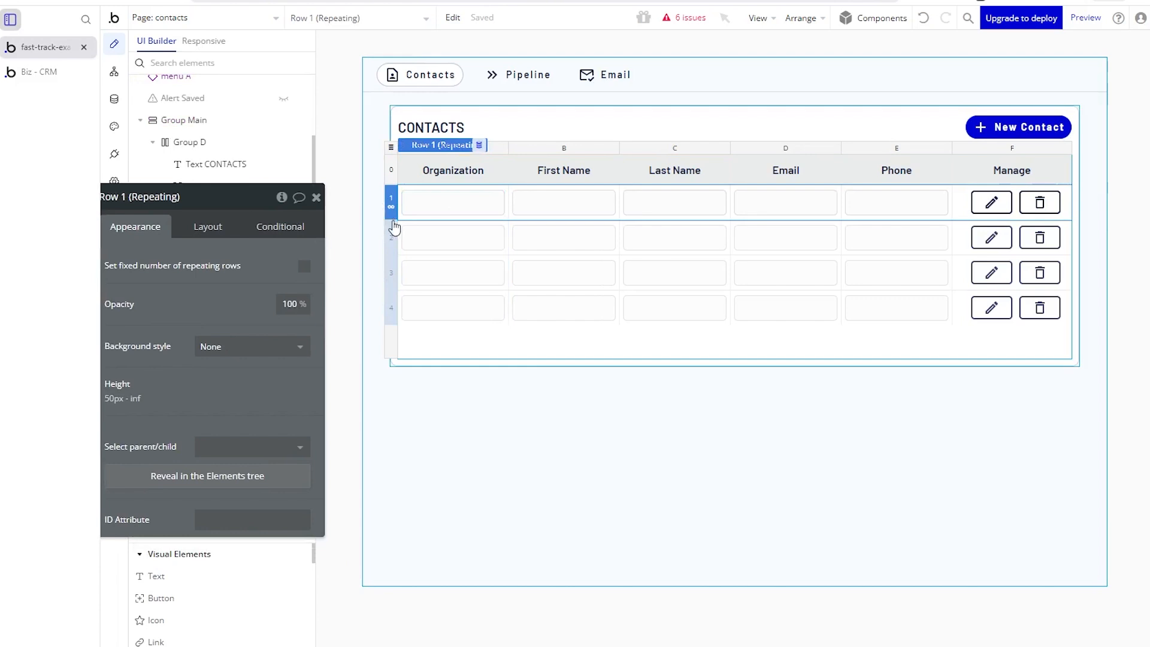
Examine the auto-binding and field-to-modify settings of the table's Organization, First Name, Last Name, Email and Phone inputs.
left_click(432, 216)
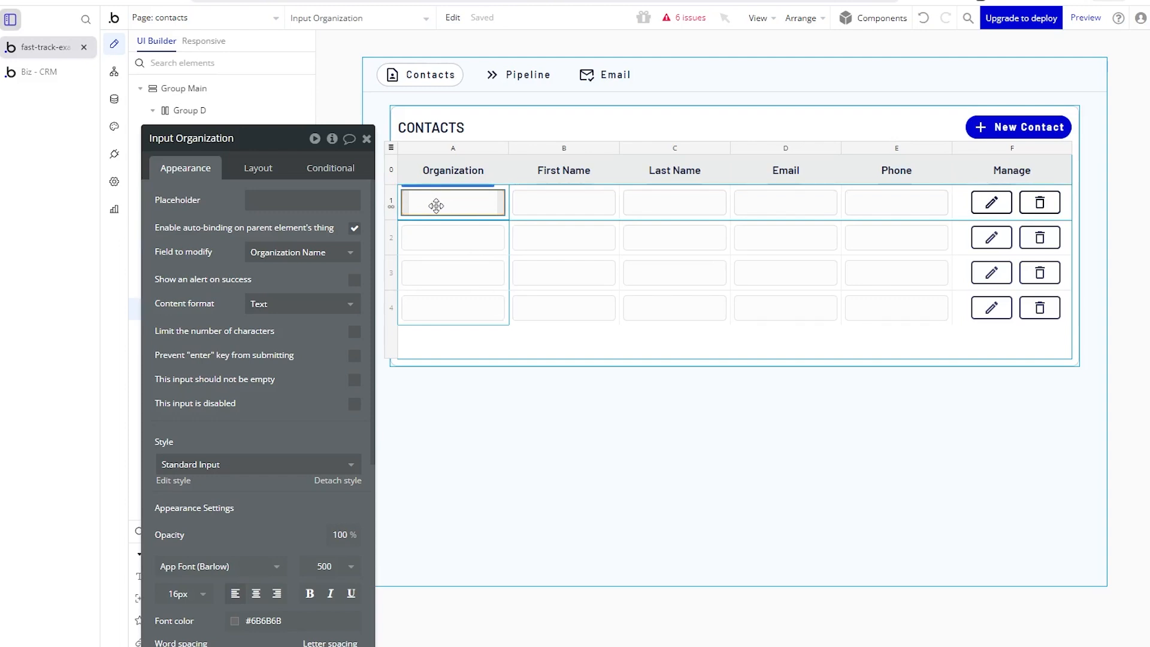
left_click(531, 204)
left_click(665, 207)
left_click(776, 202)
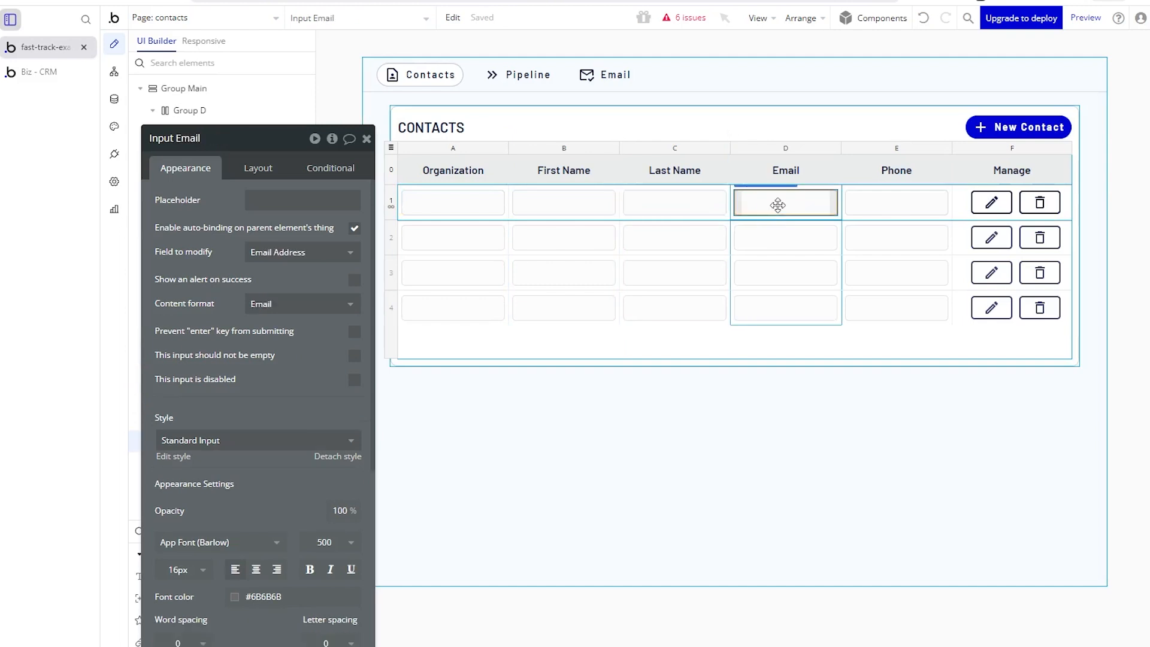
left_click(911, 204)
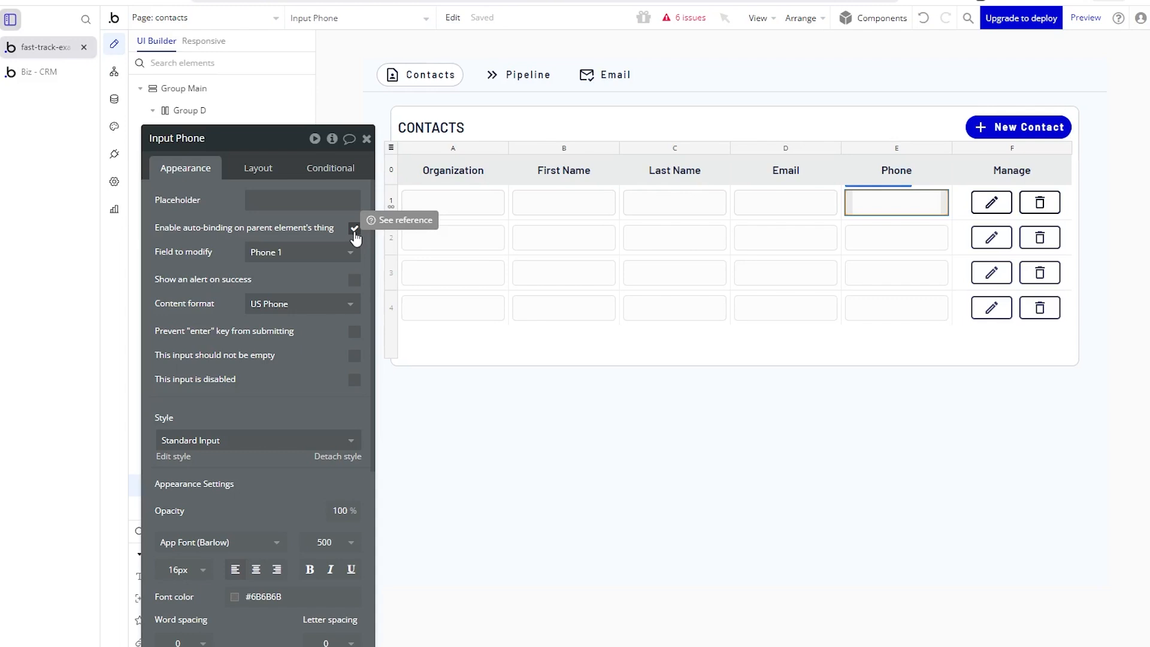
left_click(474, 203)
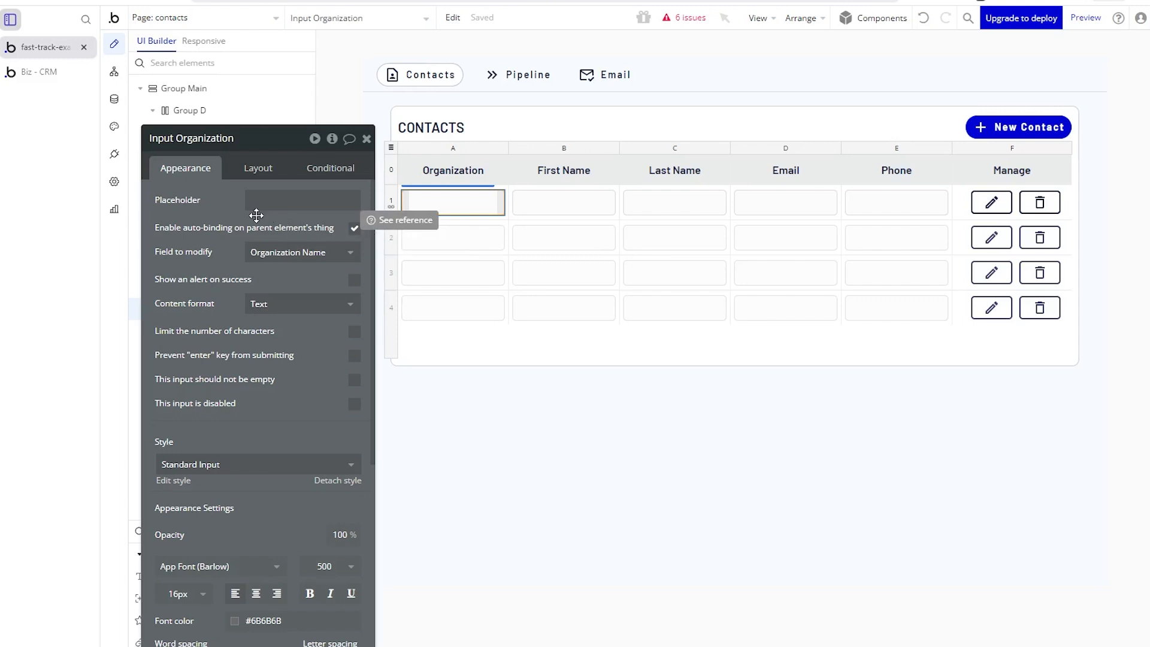
Review the Contact data type's Logged in Admin privacy rule, its auto-binding permissions and the operators available for its condition.
left_click(119, 103)
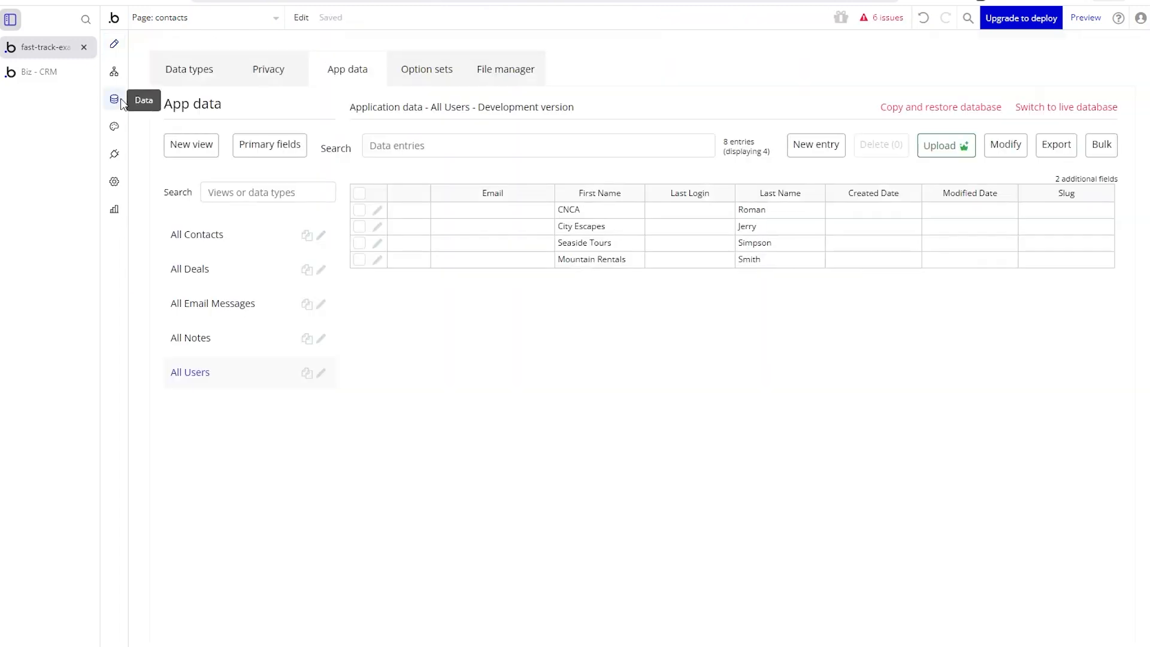
left_click(259, 82)
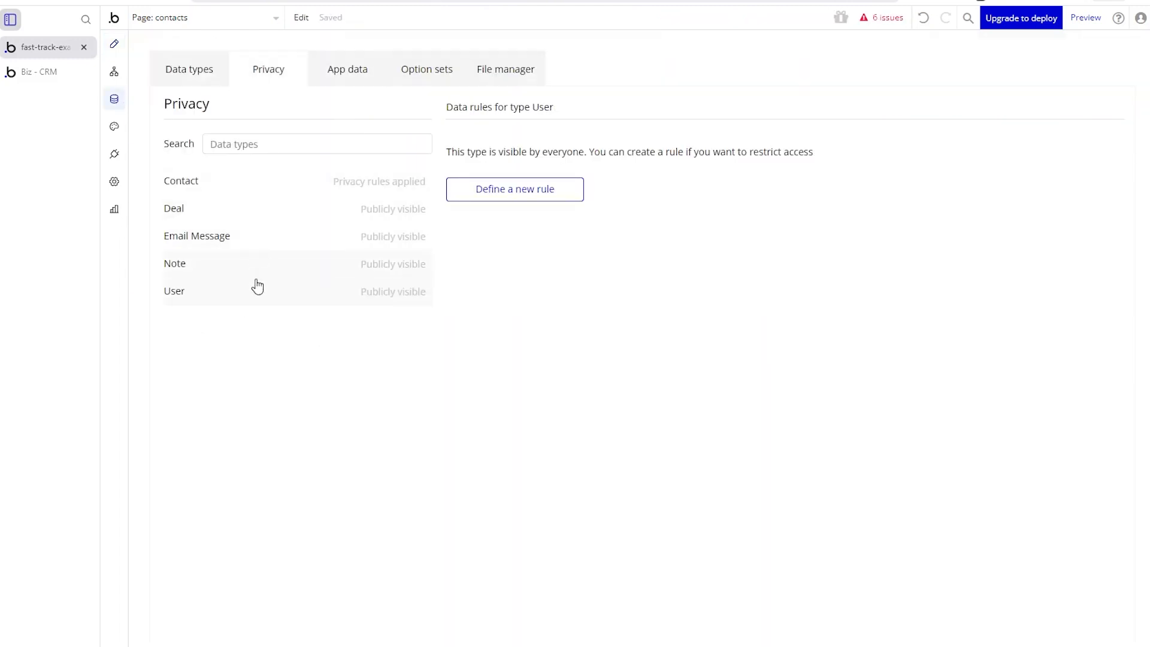
left_click(243, 185)
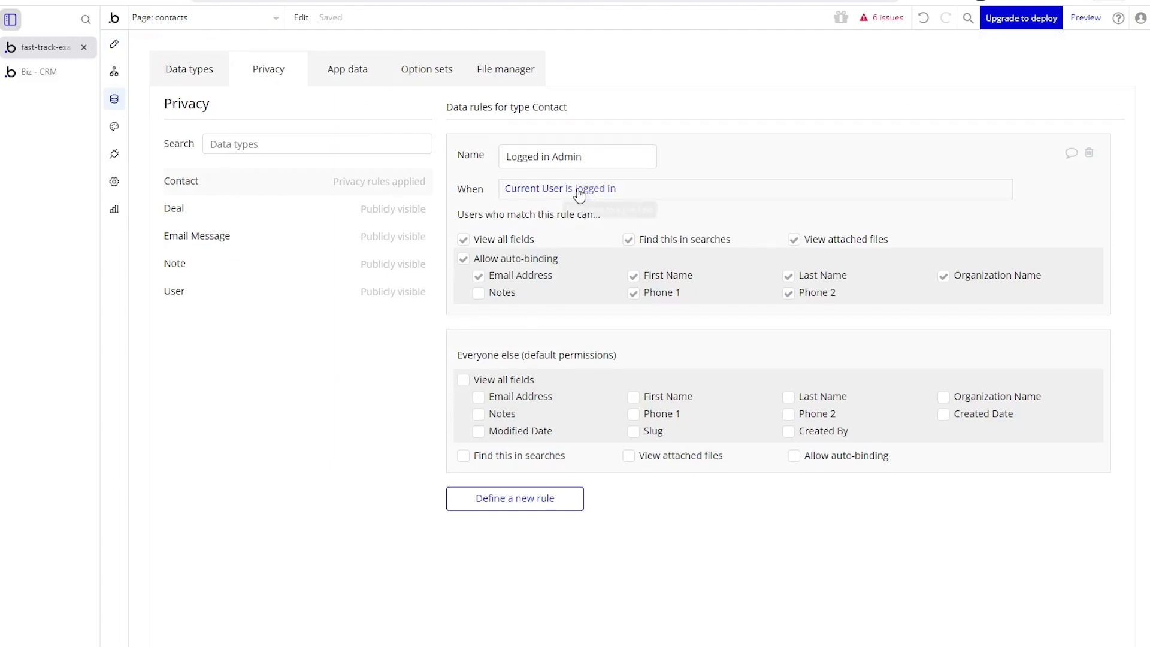
mouse_move(563, 201)
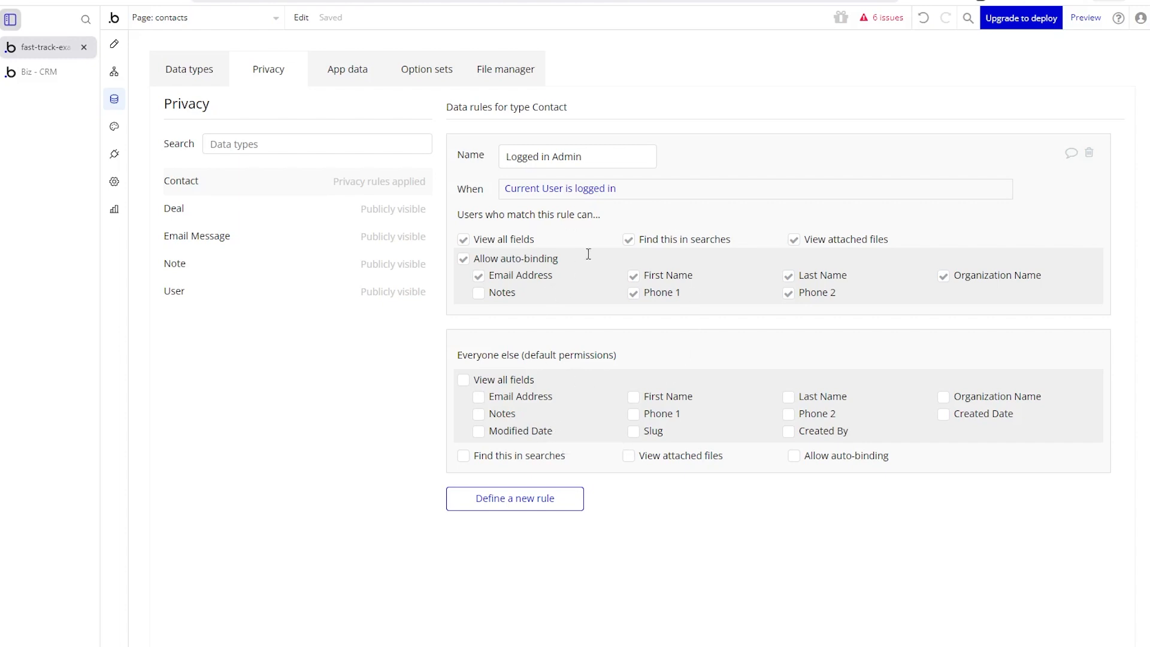
left_click(597, 192)
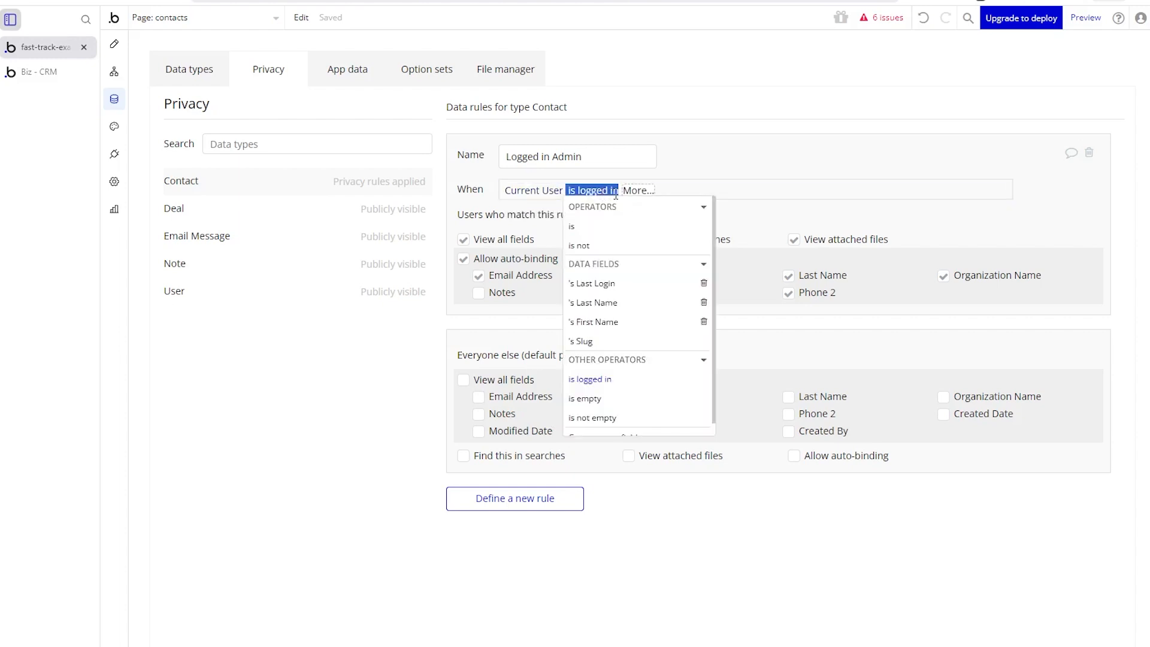
Try to extend the Logged in Admin rule's condition for the Contact type with "and This Contact".
left_click(629, 192)
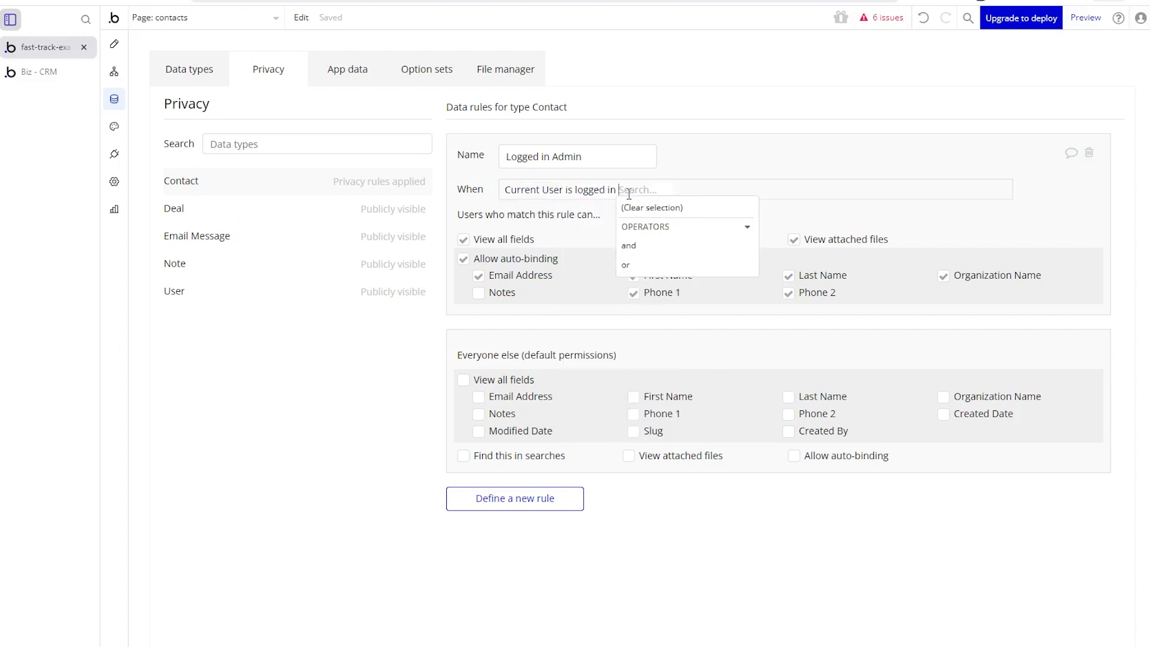
left_click(645, 246)
left_click(669, 208)
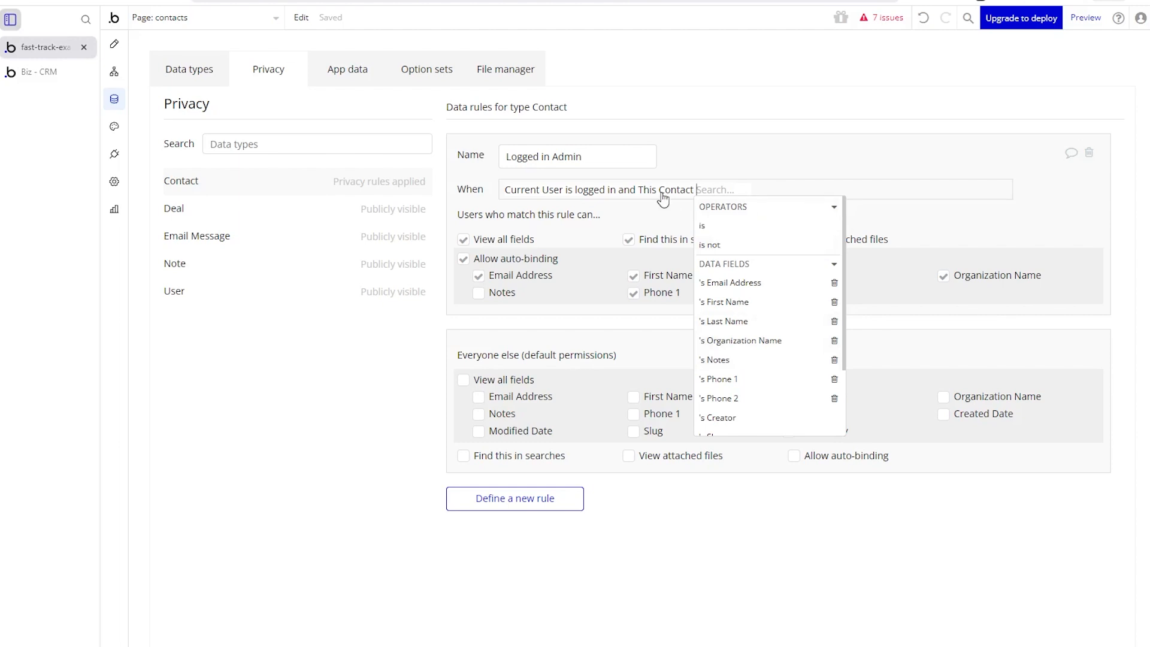
left_click(605, 190)
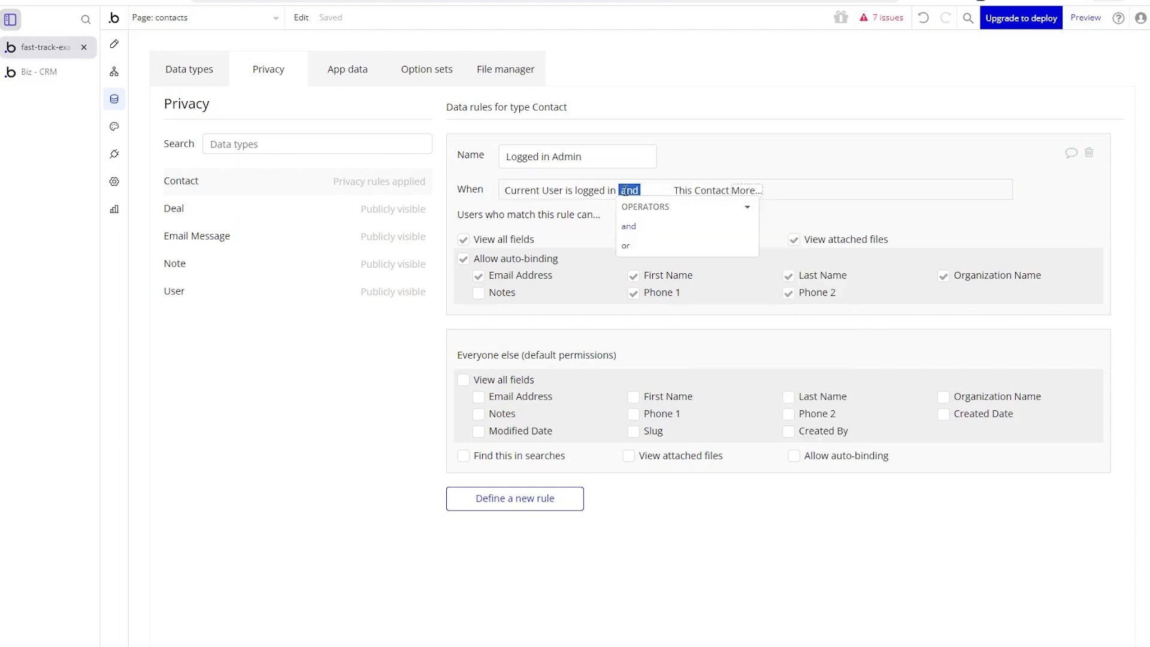
left_click(693, 170)
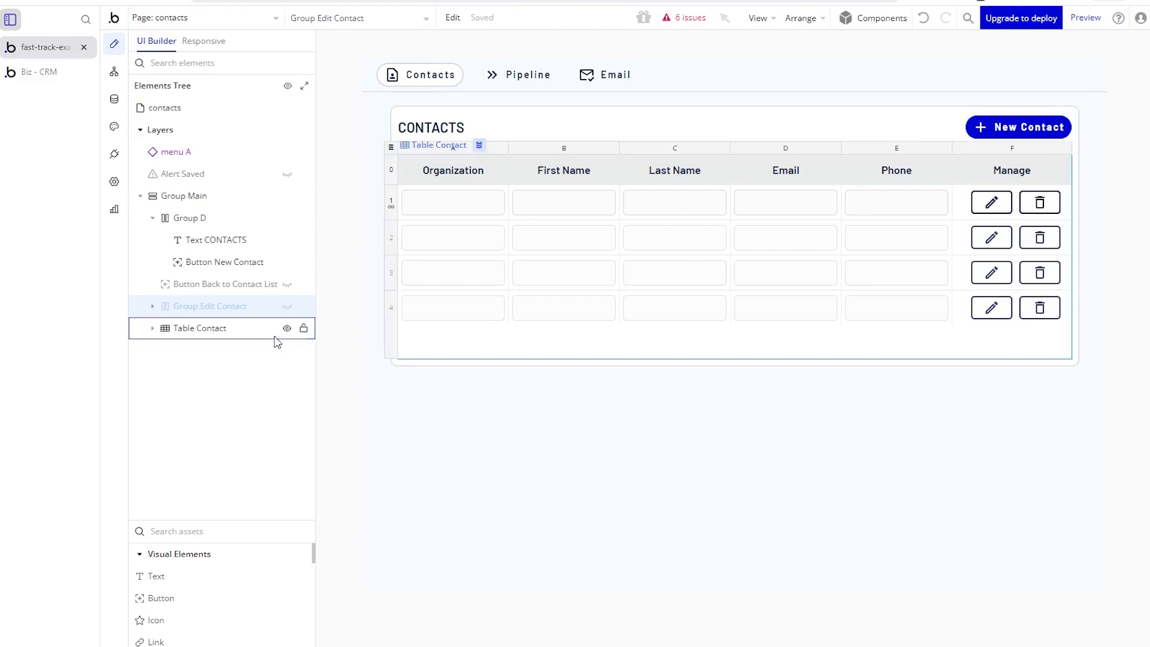
Hide Table Contact and show Group Edit Contact on the canvas, and review the Organization input's initial content and auto-binding setting.
left_click(286, 330)
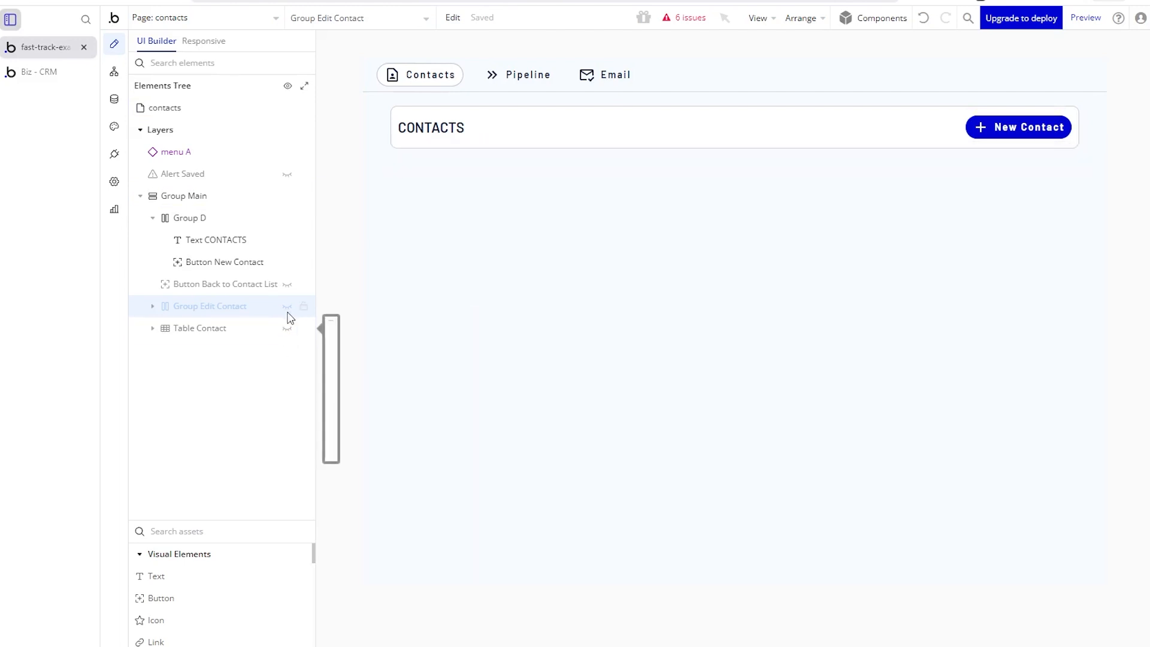
left_click(288, 307)
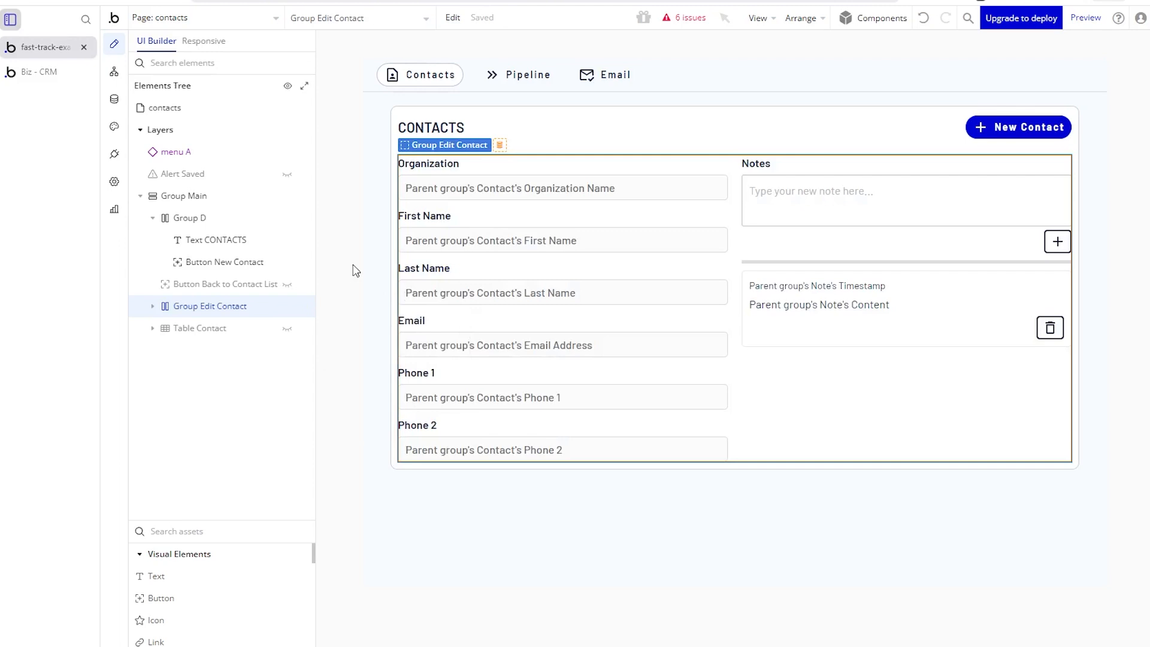
left_click(473, 204)
left_click_drag(361, 512, 196, 234)
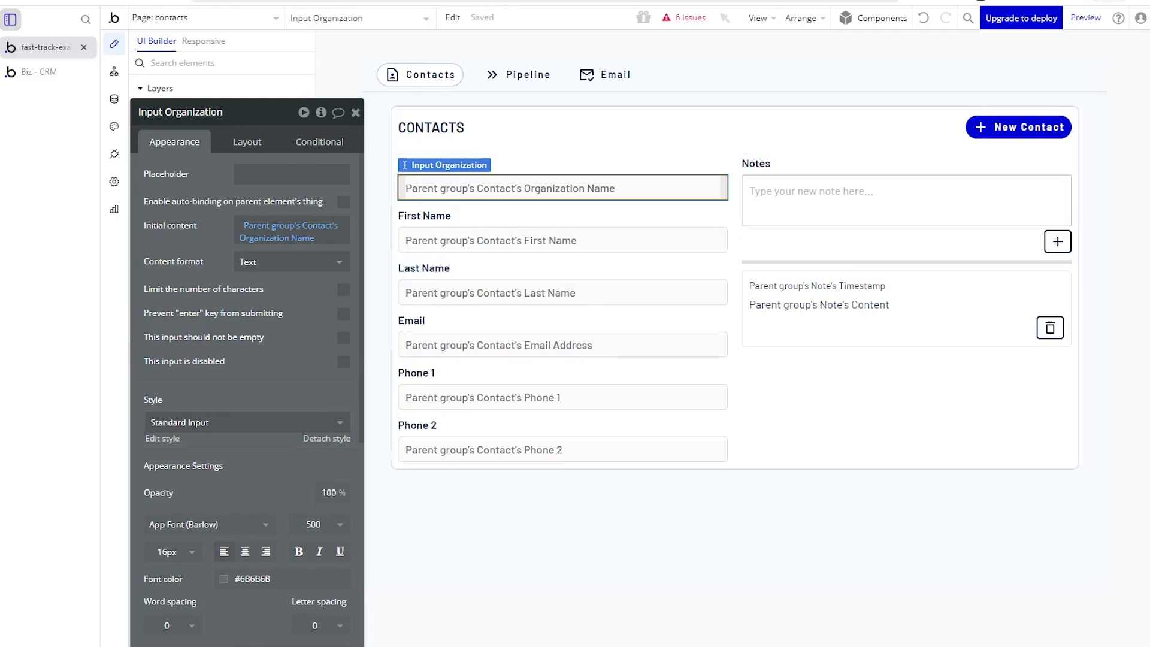
Review the New Contact button's conditions and turn on the preview of its "Group Edit Contact is visible" condition.
left_click(1040, 136)
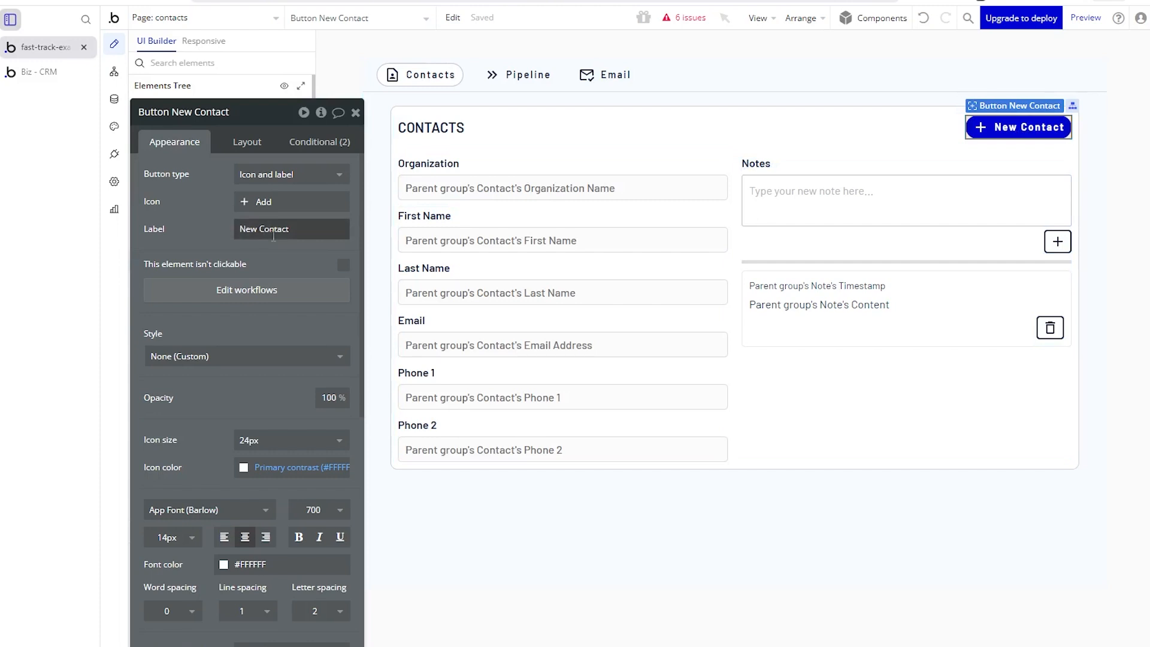
left_click(311, 146)
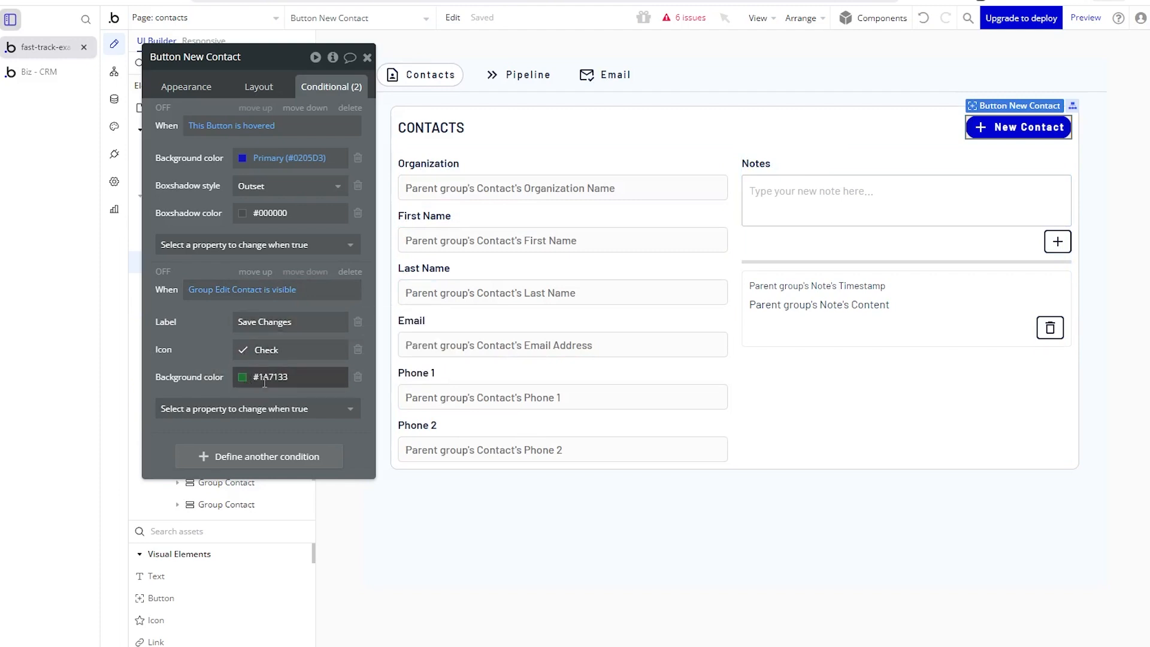
left_click(162, 273)
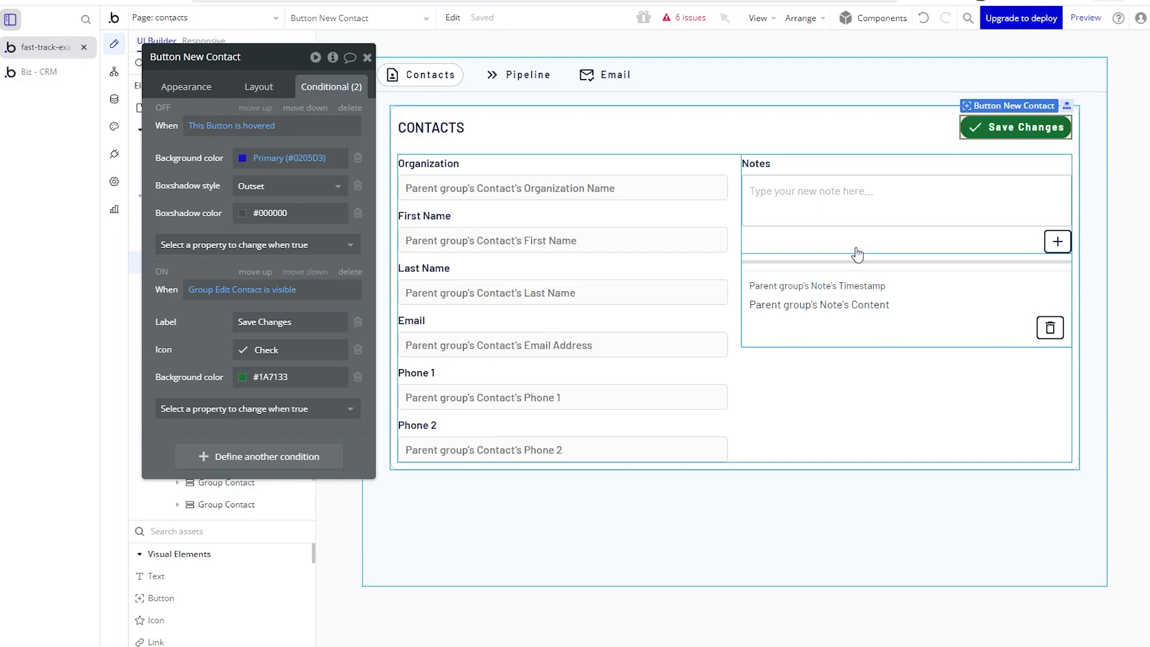
Examine the placeholder, initial content and auto-binding settings of the Multiline Note input.
left_click(851, 207)
left_click(189, 89)
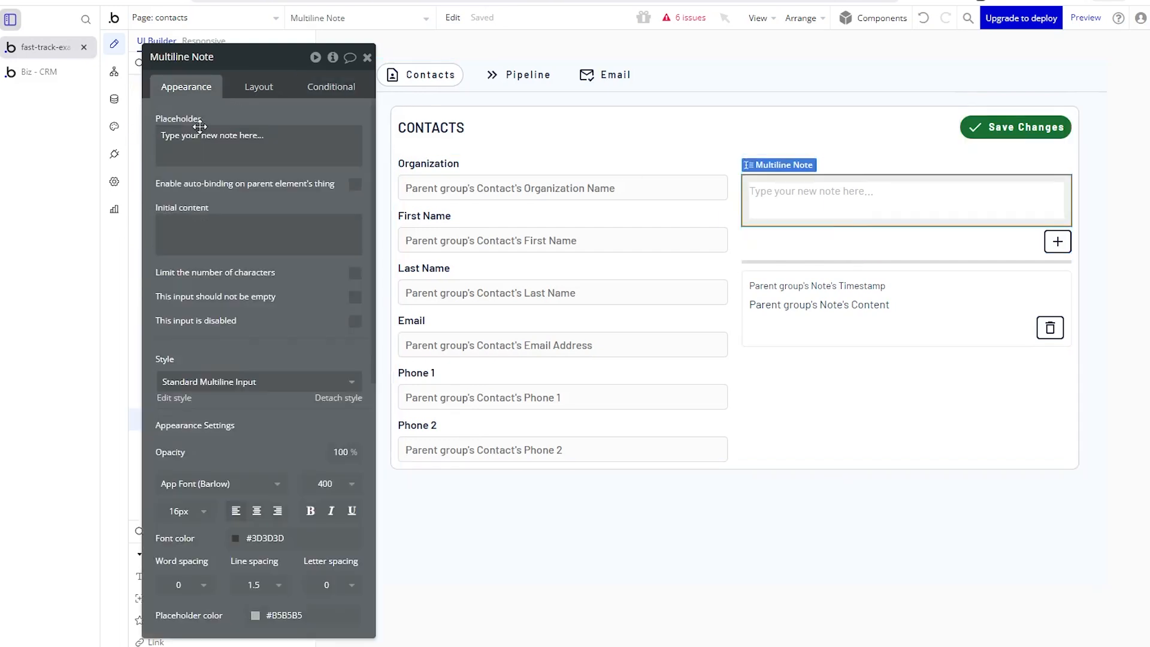
left_click_drag(264, 299, 419, 309)
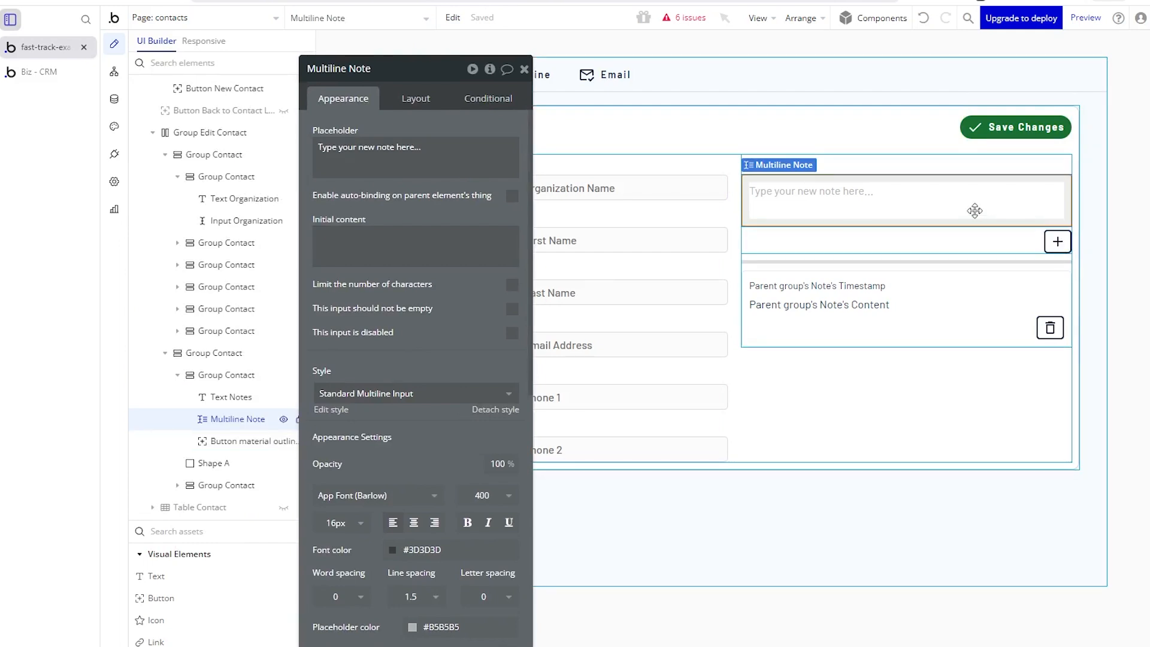
Review the content type and data source of Group Note and of its parent RepeatingGroup Note.
left_click(941, 328)
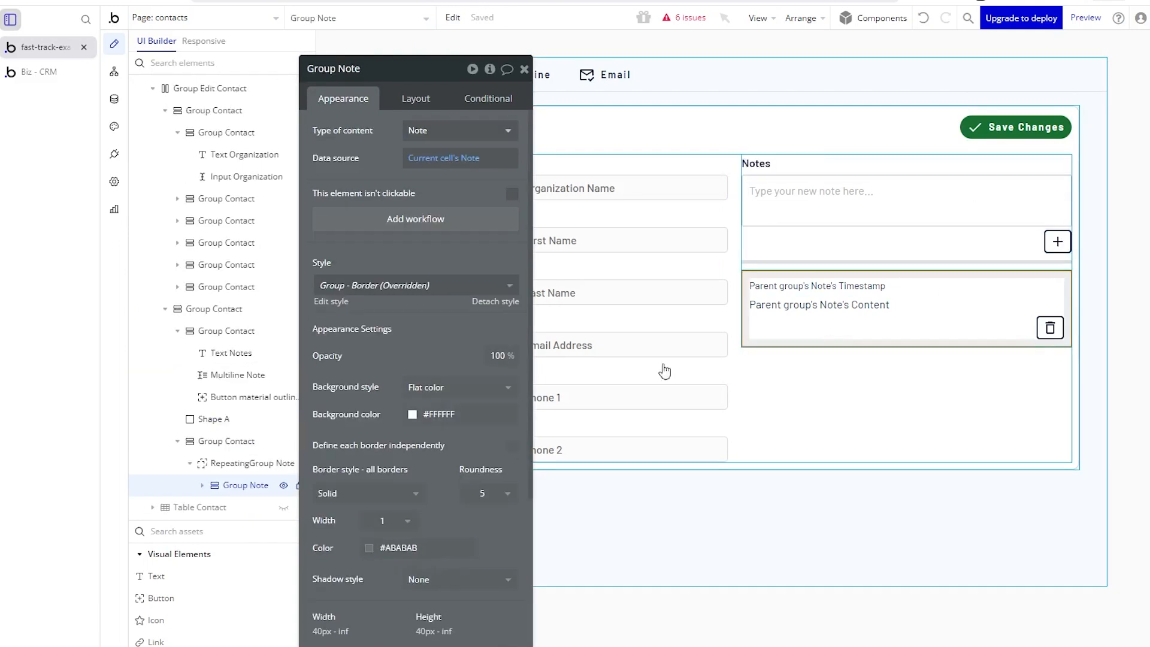
left_click(232, 465)
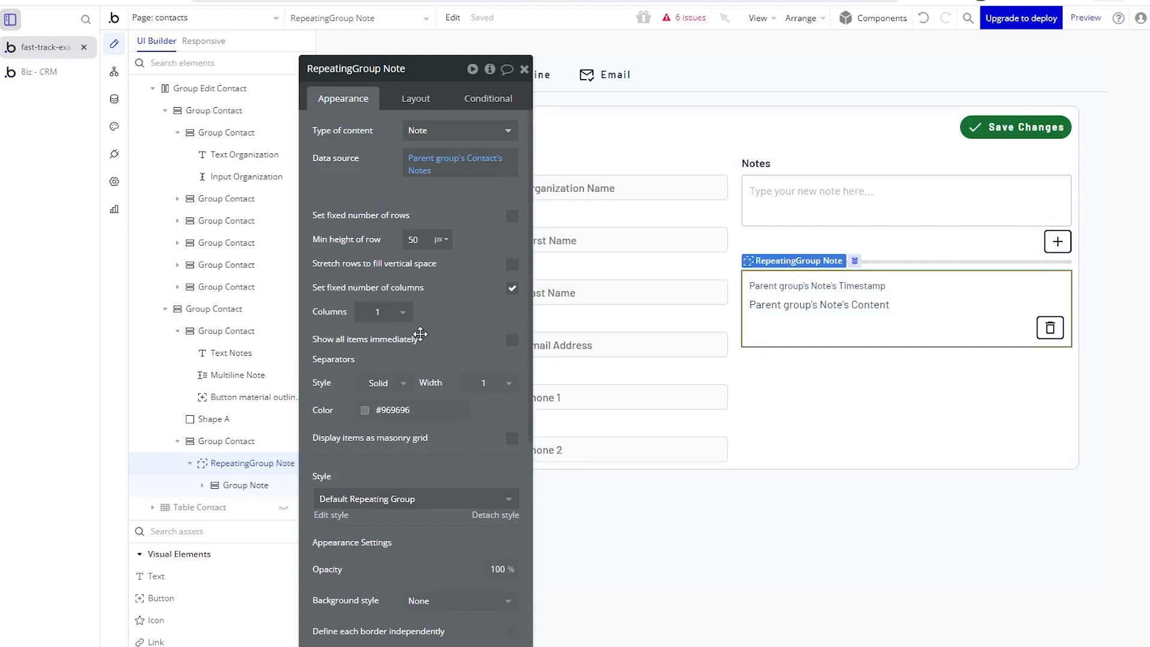
left_click_drag(420, 334, 441, 334)
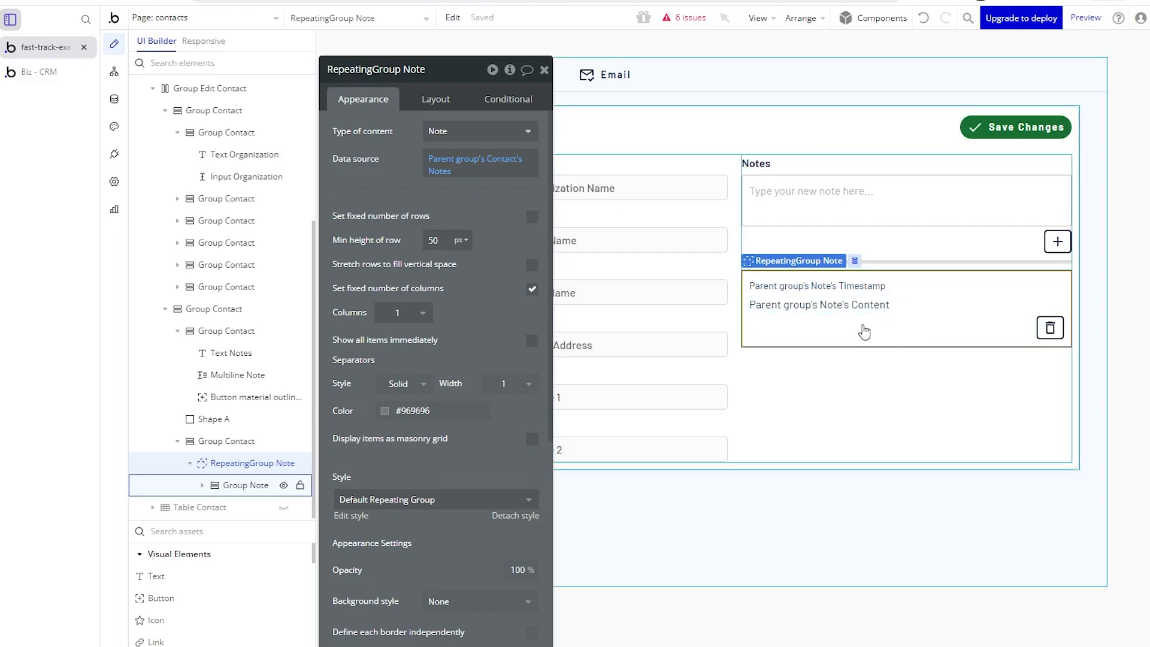
mouse_move(504, 209)
left_mouse_down()
mouse_move(362, 229)
mouse_move(497, 217)
left_mouse_up()
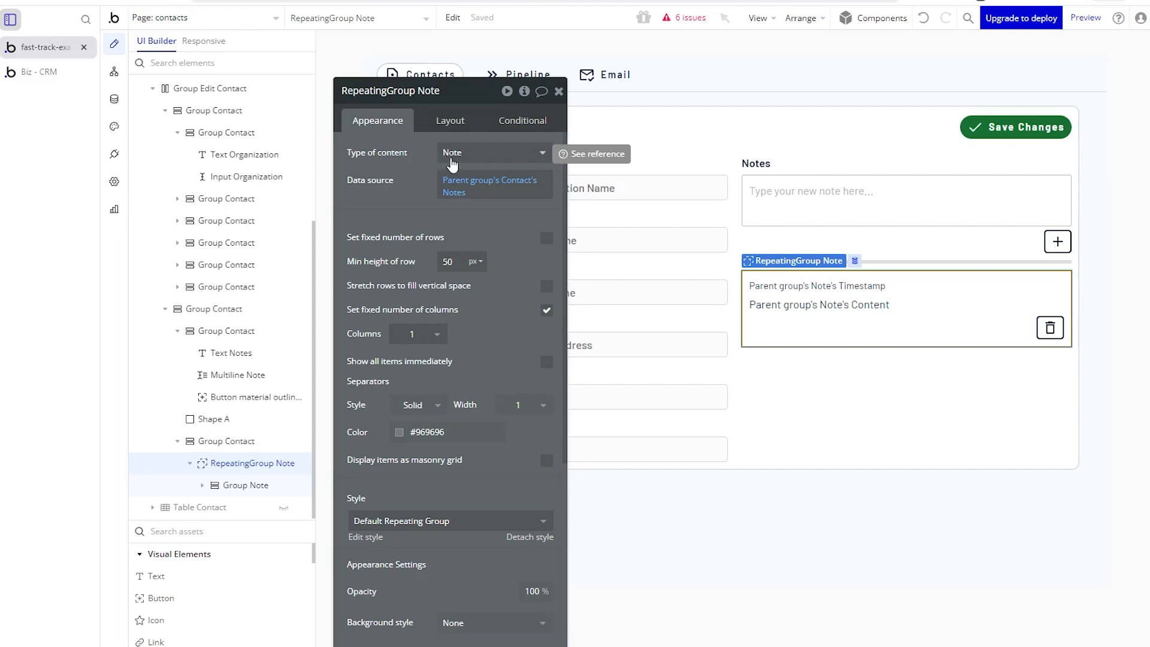
left_click(499, 189)
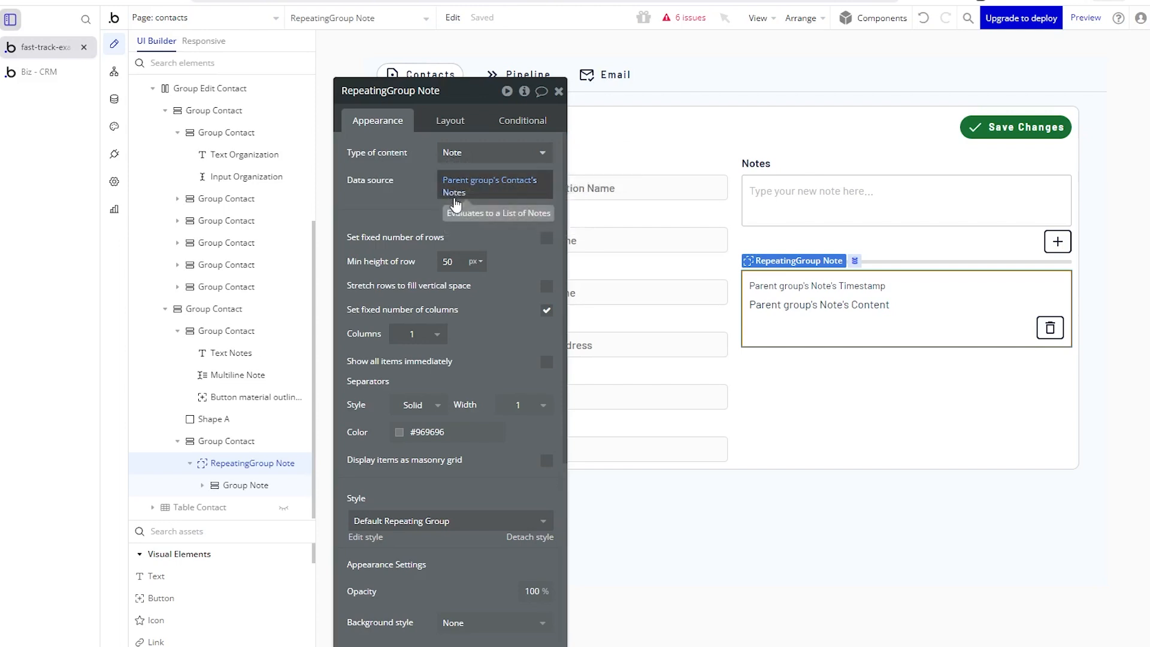
Check the Notes field and its list type among the Contact data type's fields.
left_click(114, 101)
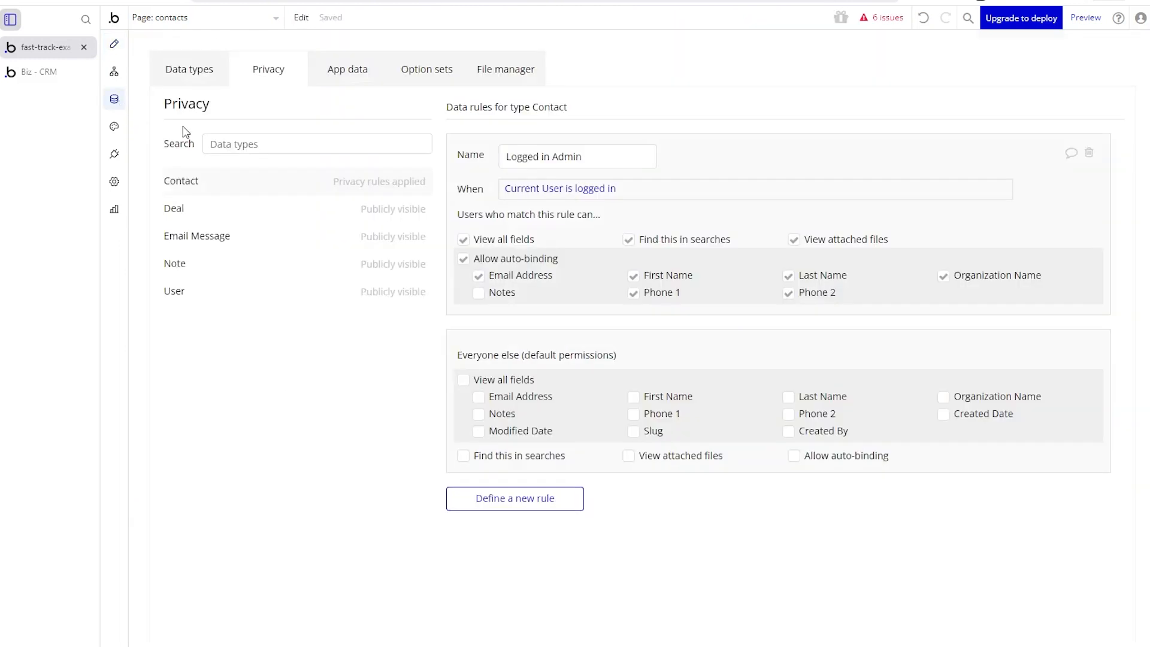
left_click(212, 80)
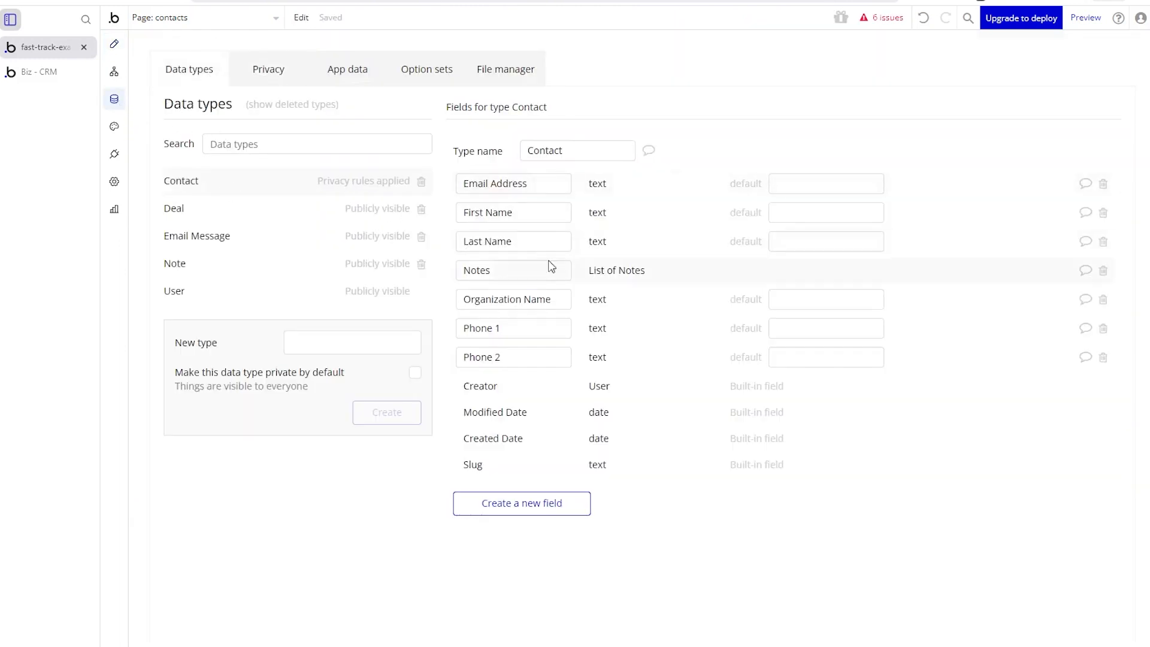
left_click_drag(551, 265, 454, 270)
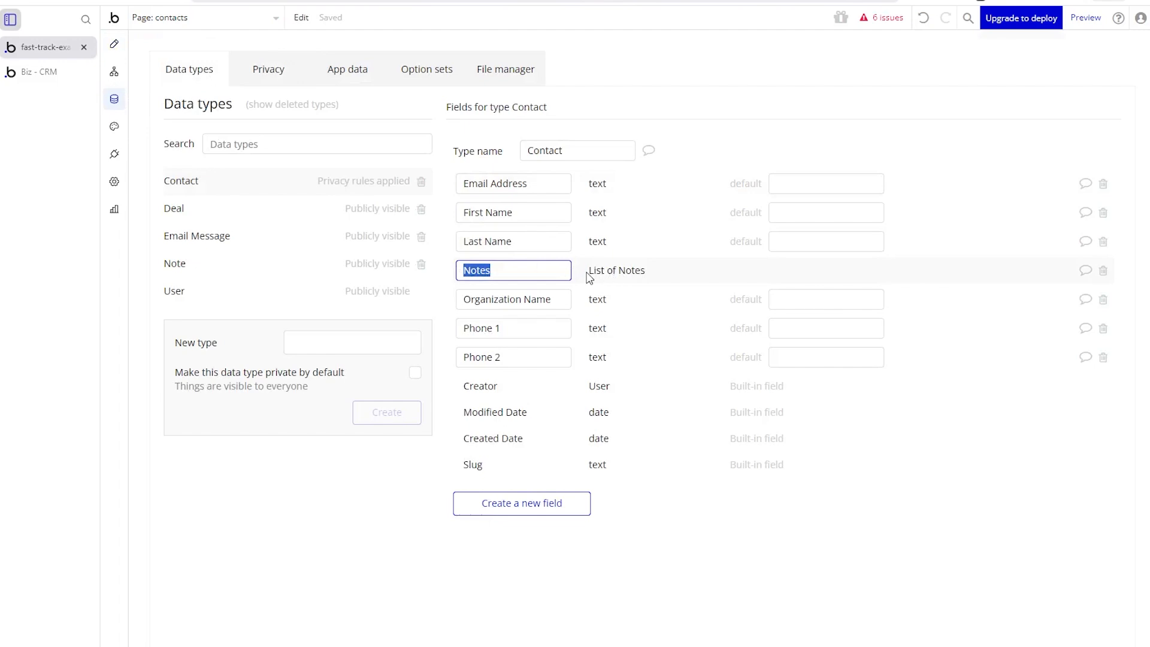
Return to the contacts page design and inspect the note cell's delete button, timestamp text and content text.
left_click(115, 45)
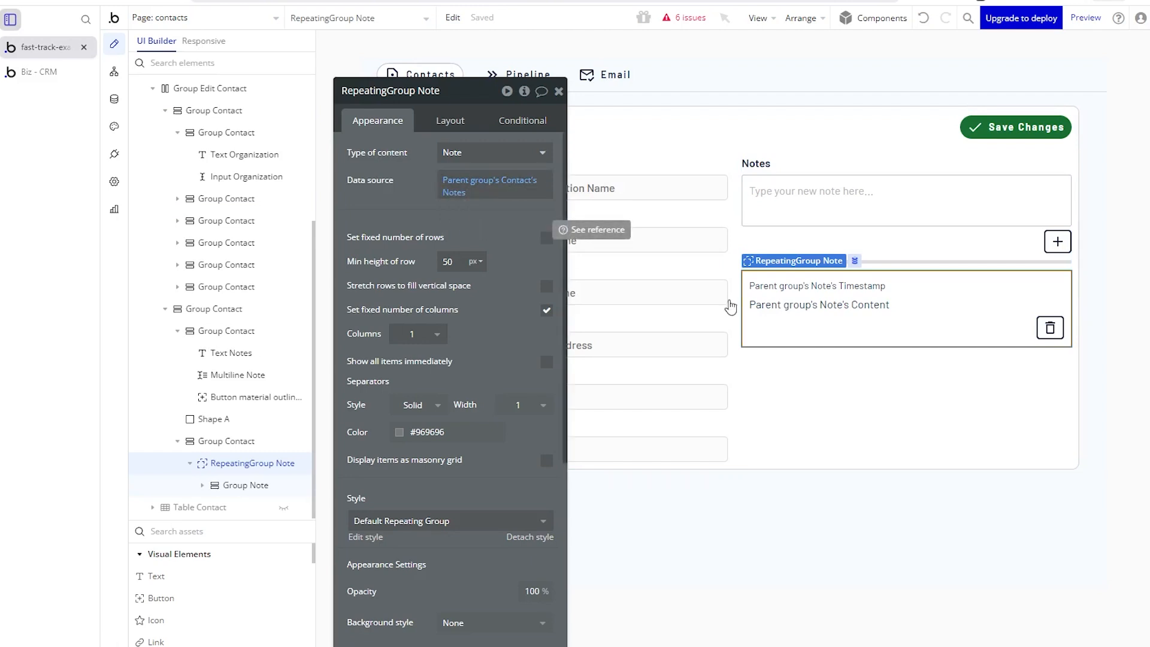
left_click(1050, 328)
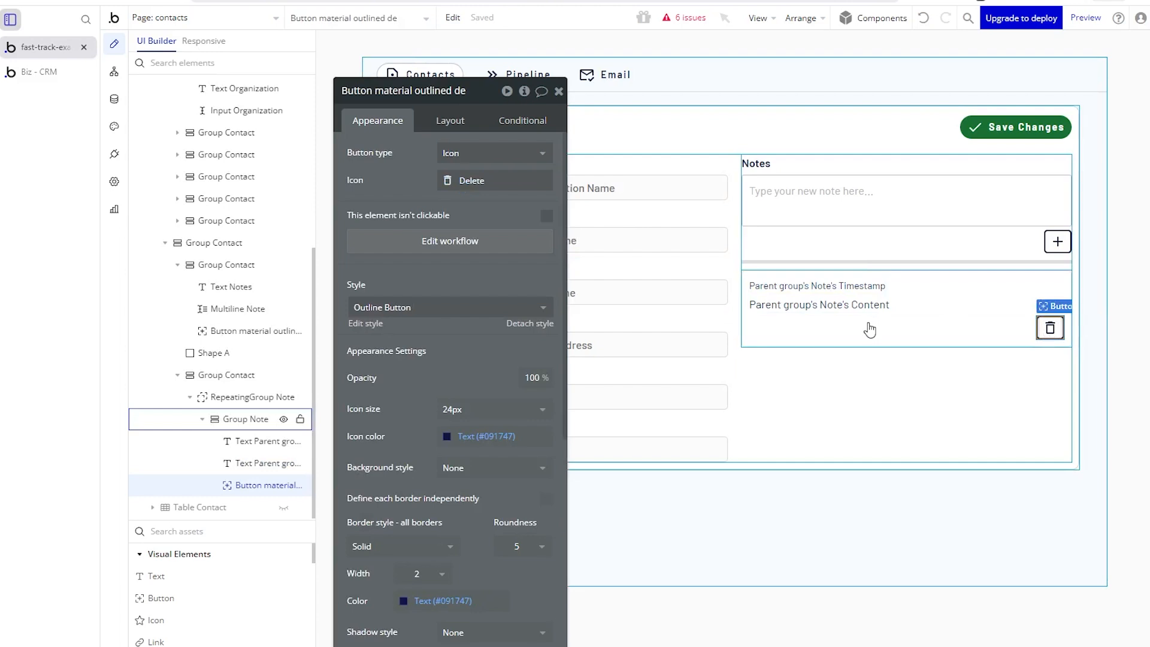
left_click(875, 293)
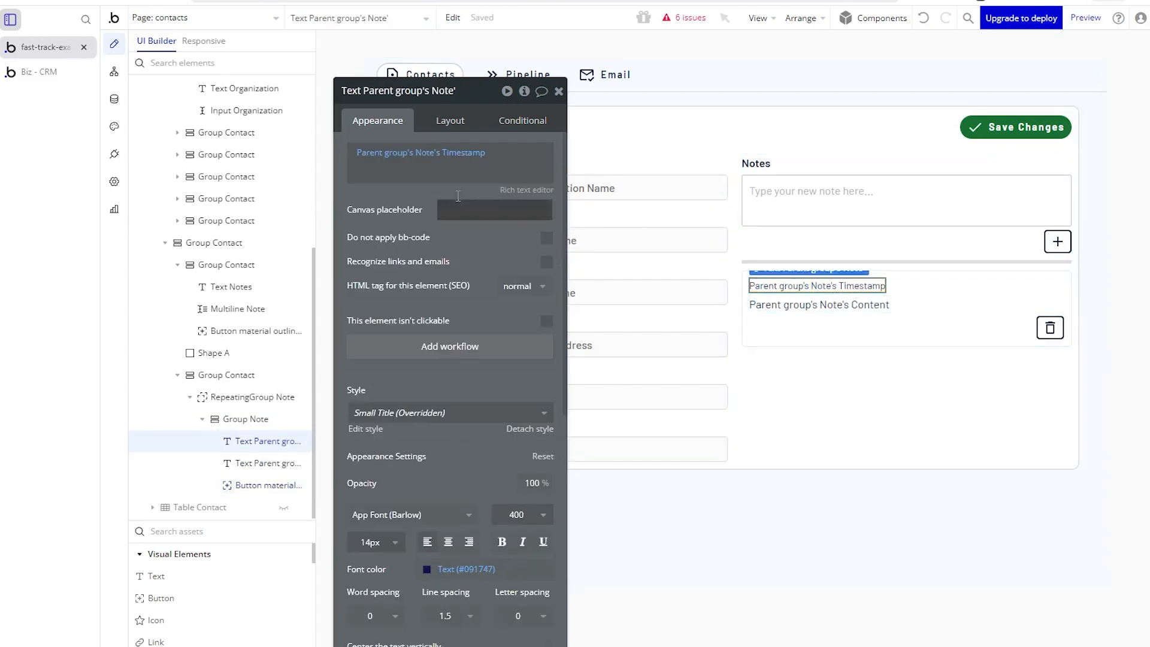
left_click(792, 307)
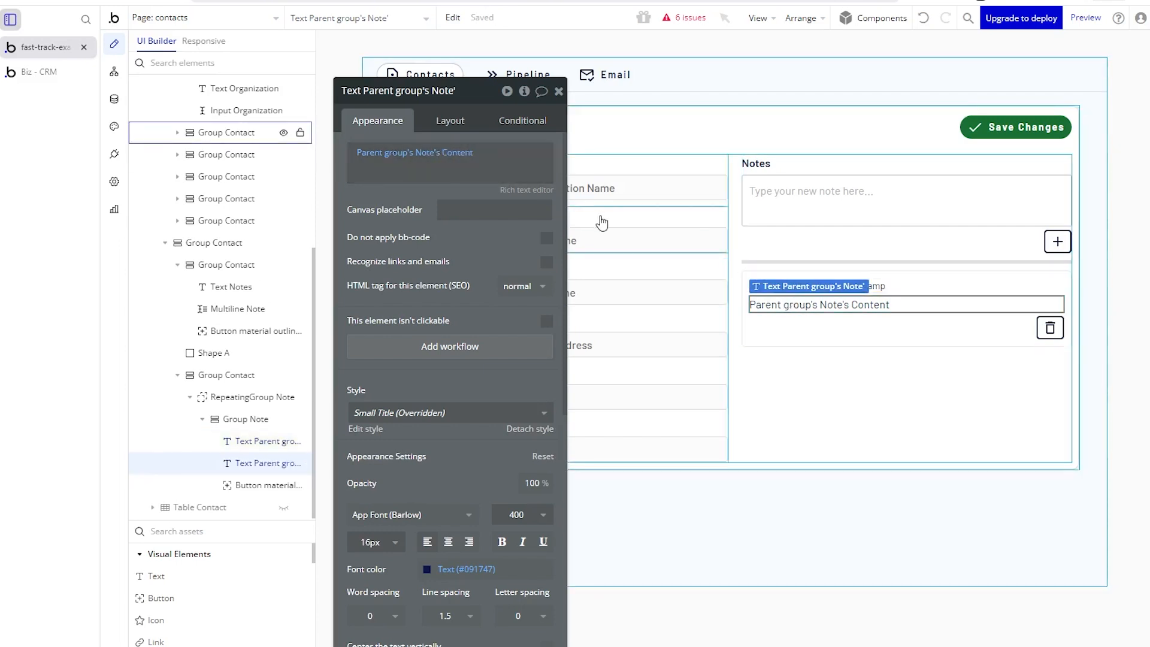
left_click(834, 341)
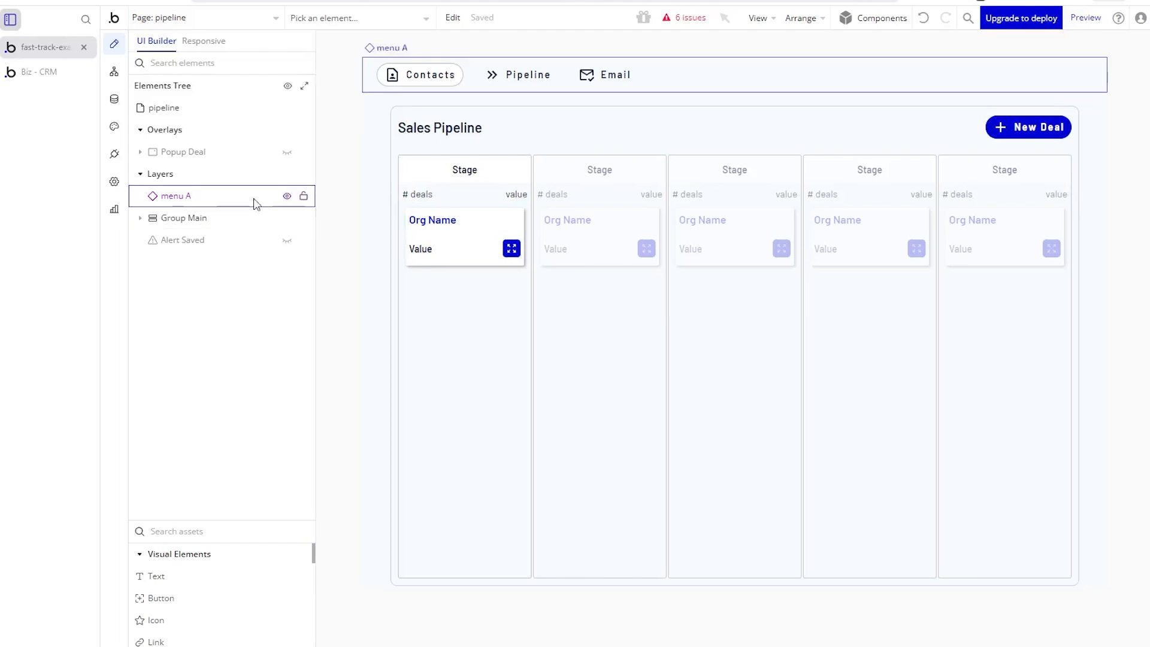
Review the elements, events and actions provided by the installed Draggable Elements plugin.
left_click(117, 155)
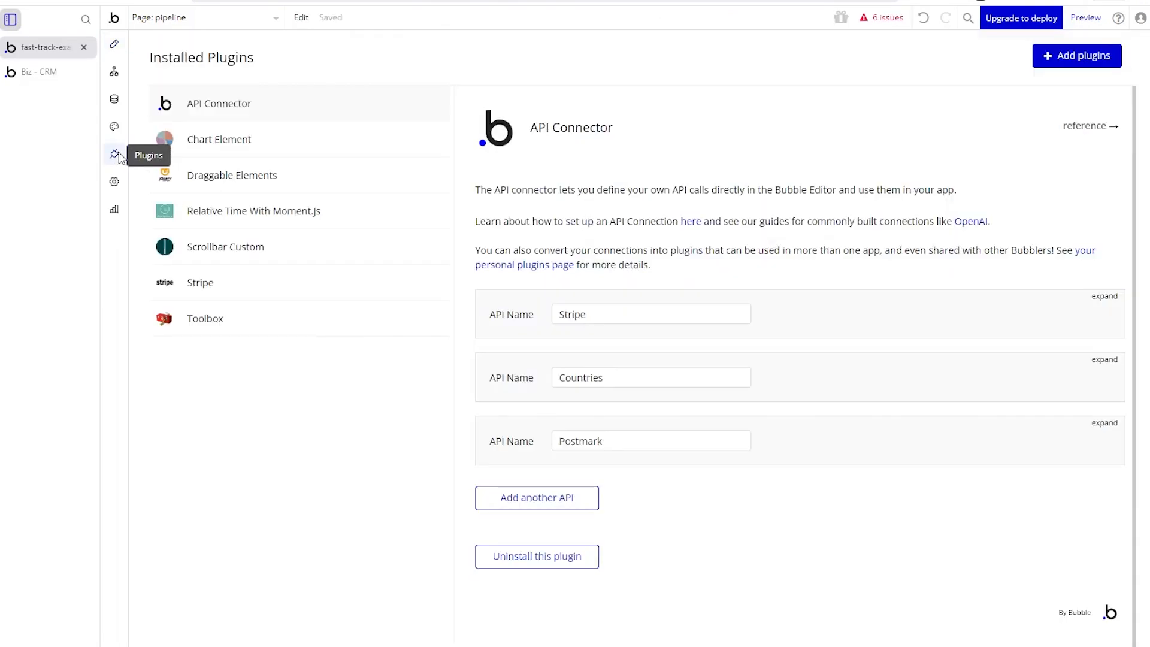
left_click(222, 187)
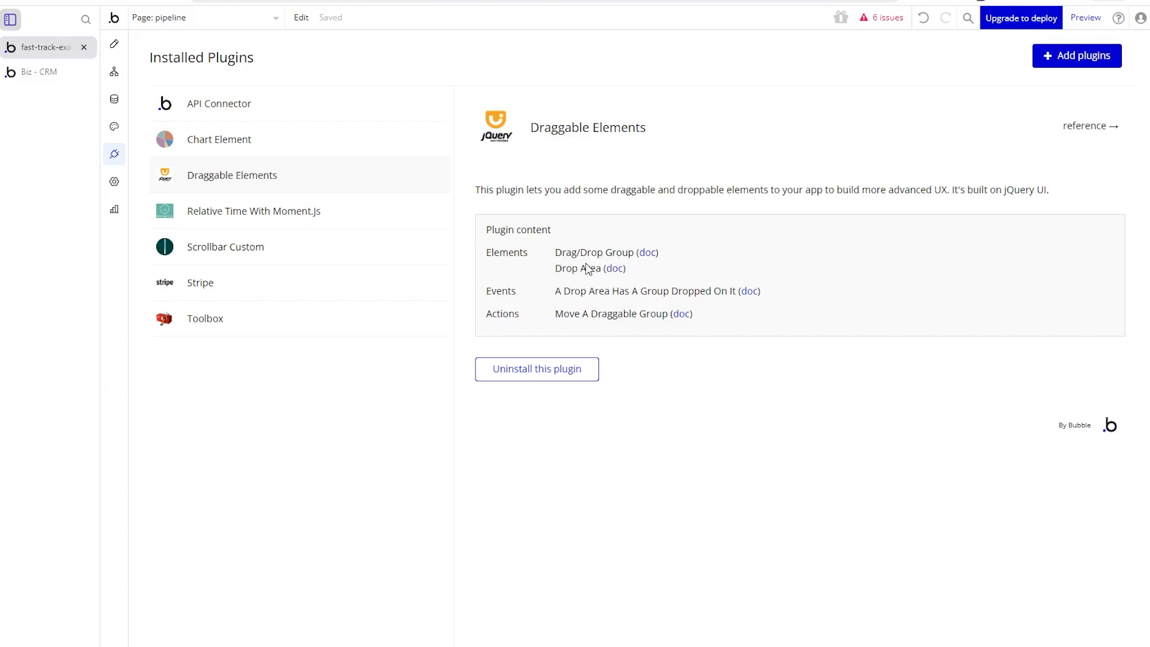
left_click(113, 45)
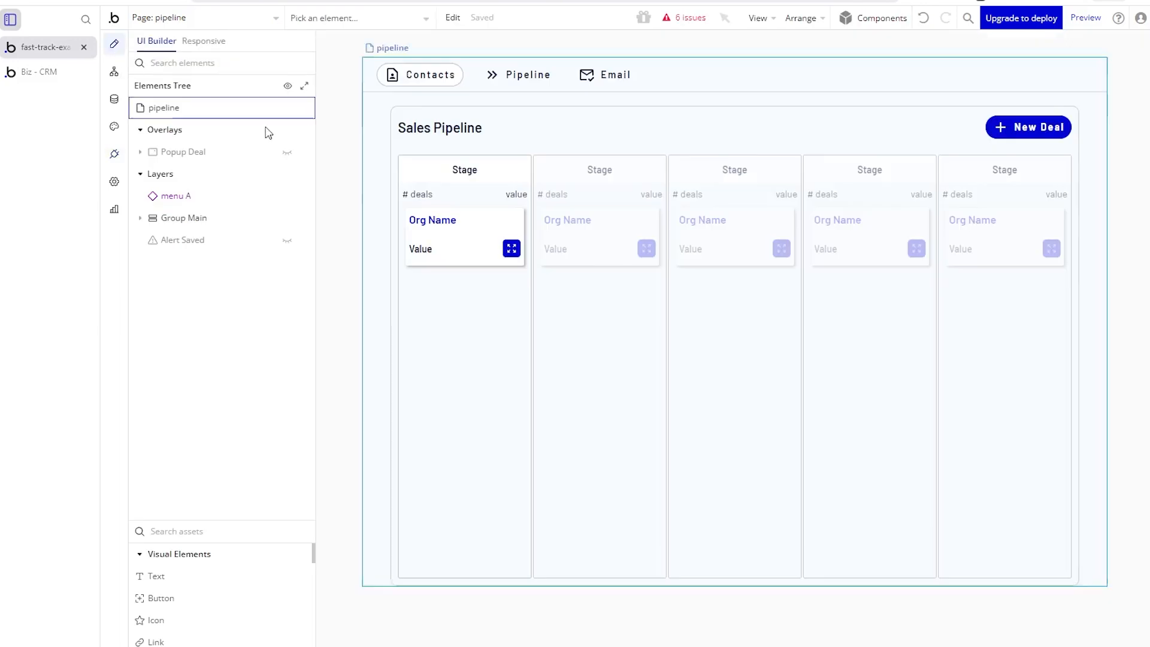
Inspect the pipeline page's Group Main, its Sales Pipeline heading and the settings of the New Deal button.
double_click(397, 149)
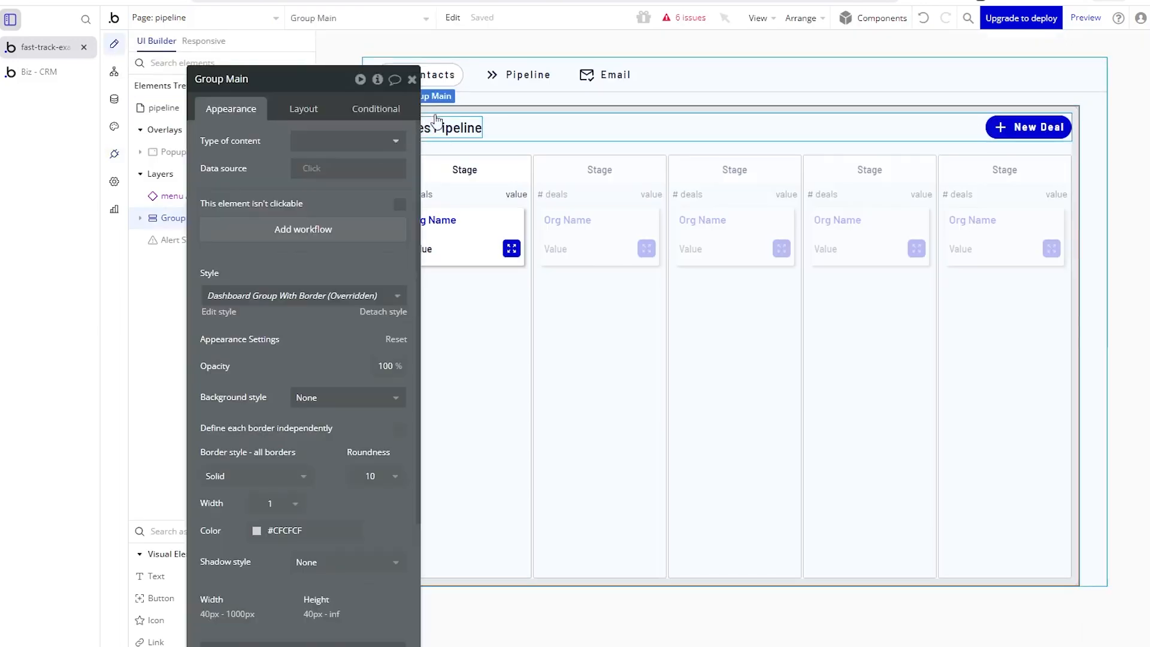
left_click_drag(304, 129, 307, 244)
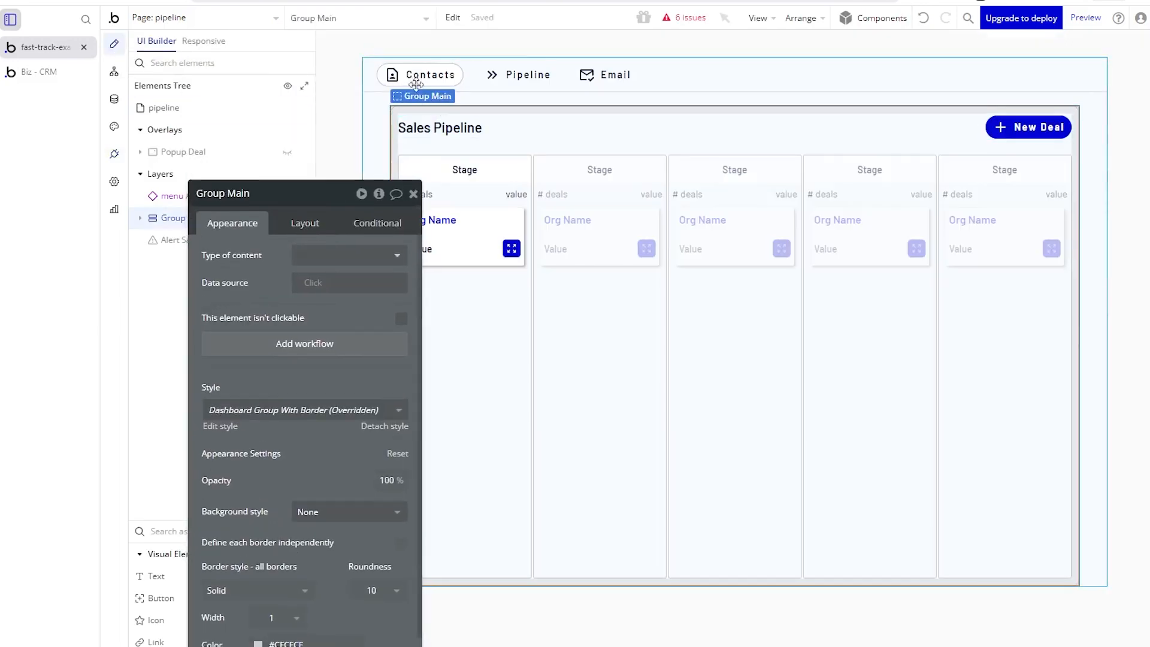
left_click(446, 139)
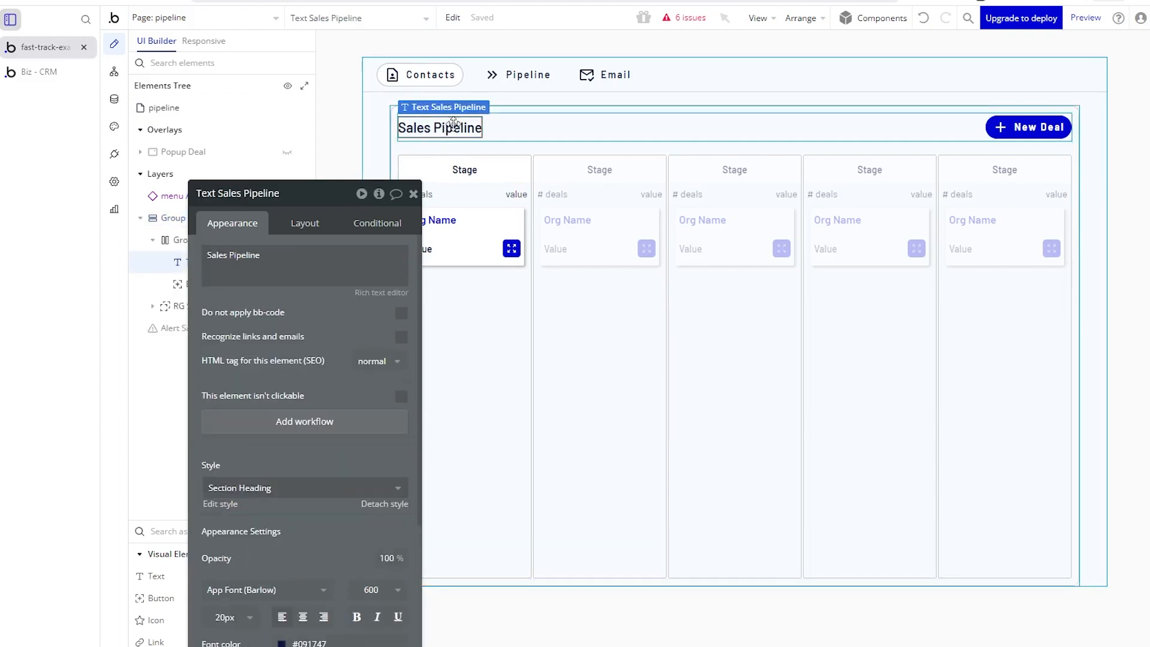
left_click(997, 128)
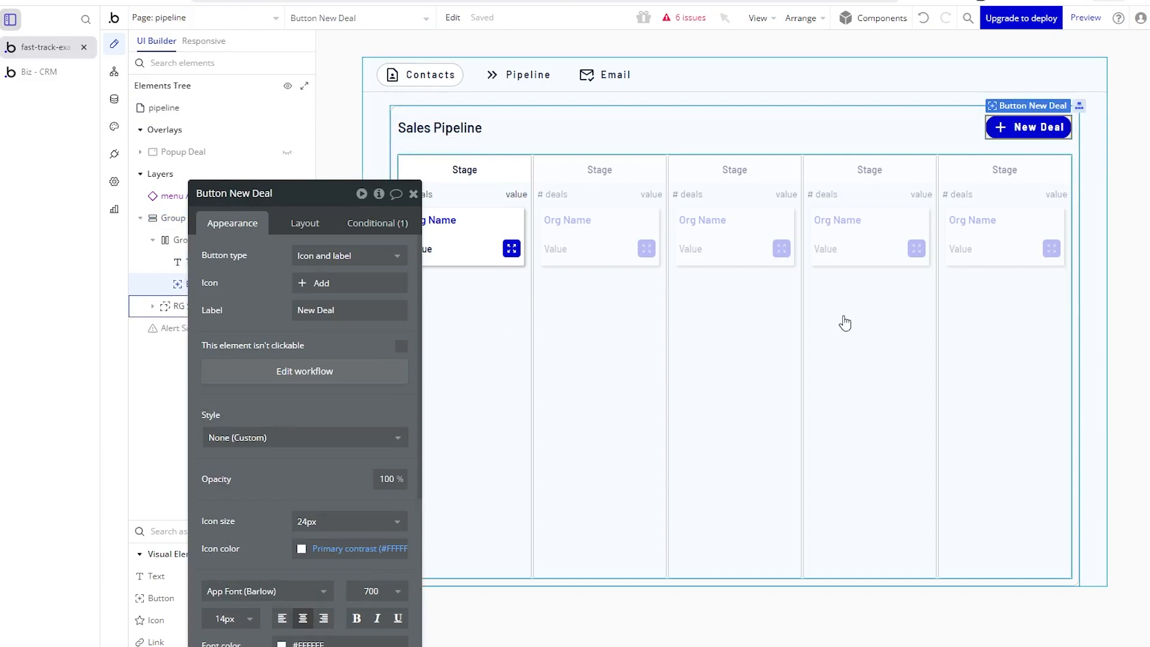
Examine the RG Statuses repeating group's content type, data source, and fixed row and column settings.
double_click(600, 297)
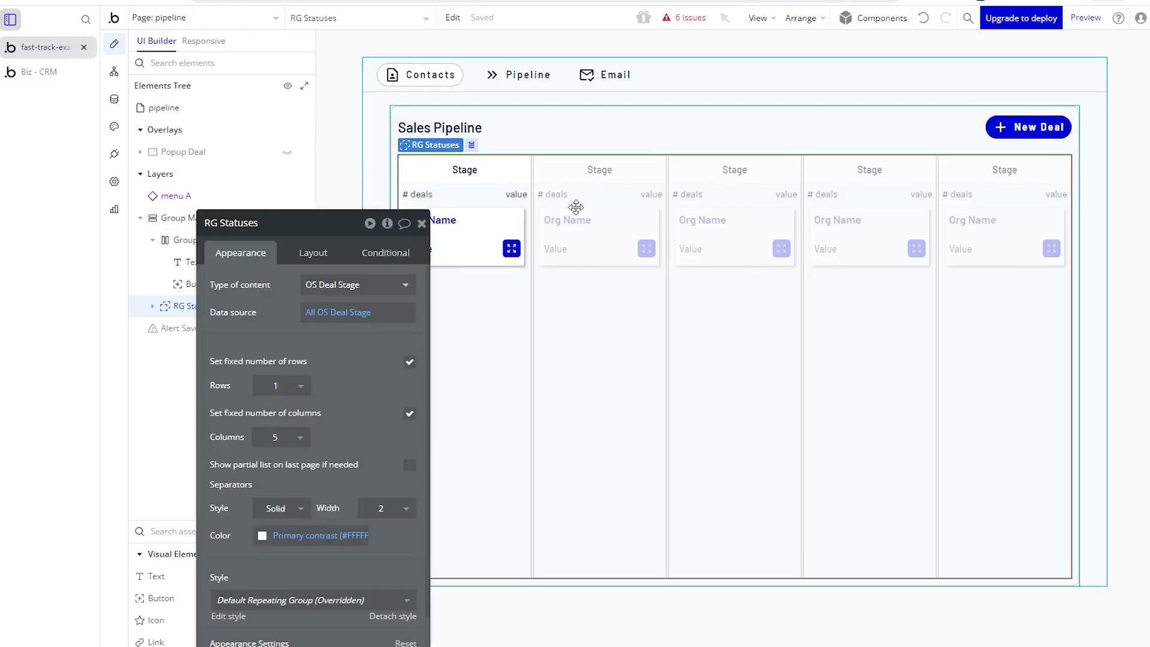
left_click_drag(321, 349, 730, 334)
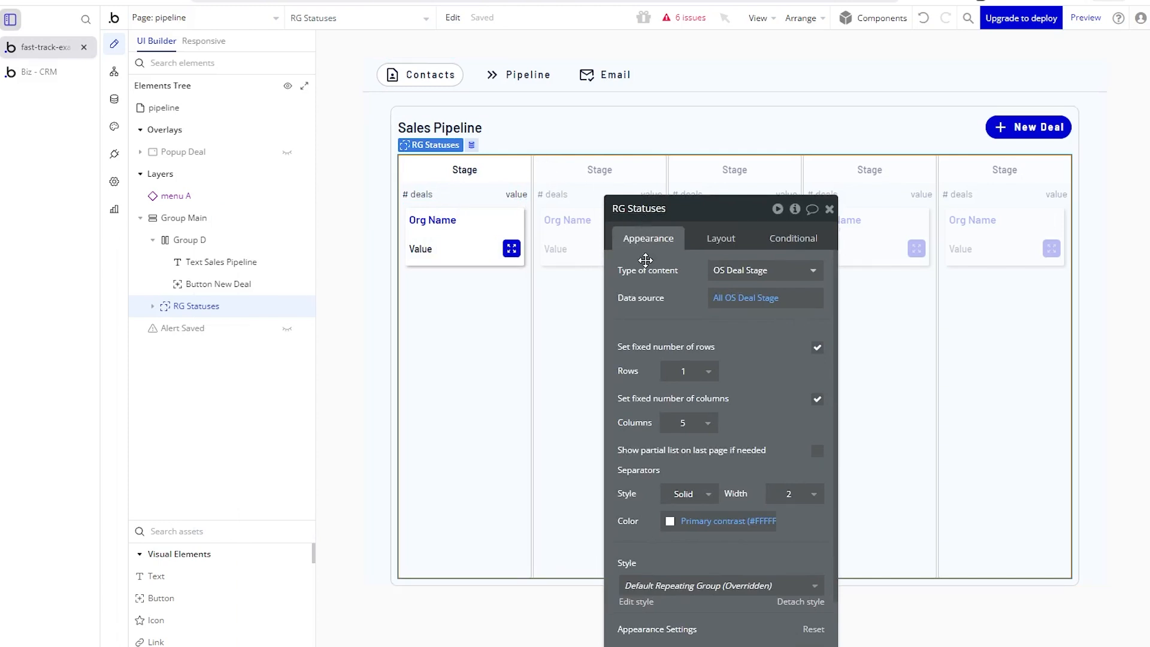
mouse_move(646, 259)
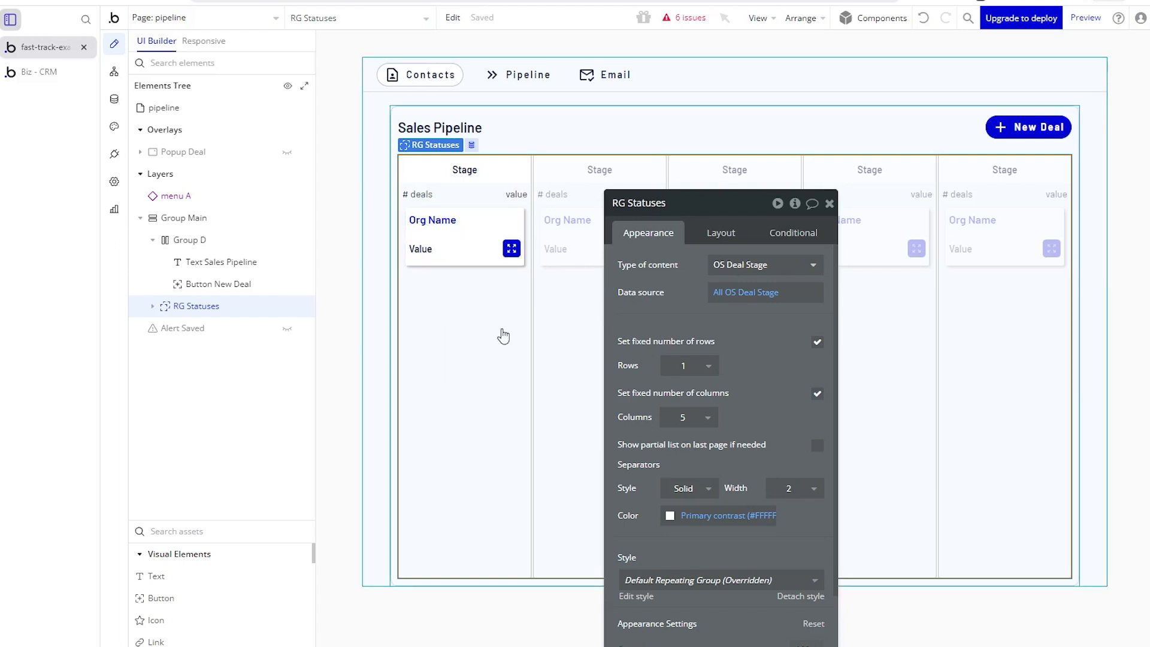
Open the app's option sets and review the attributes and options of OS Deal Stage.
left_click_drag(652, 292, 648, 301)
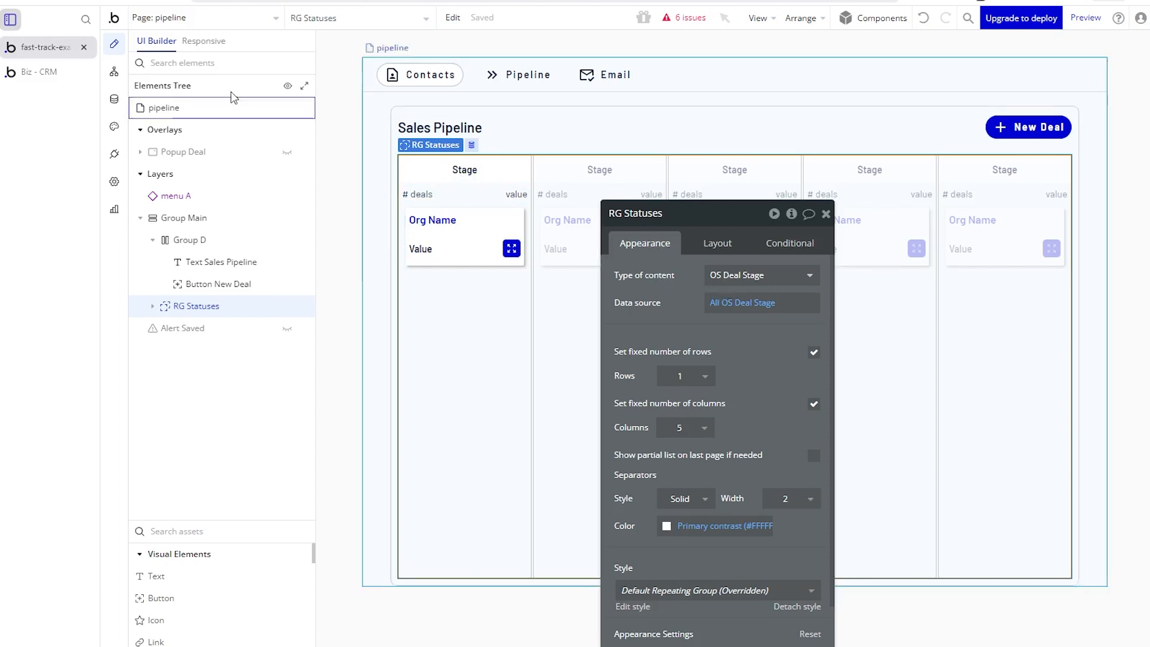
left_click(114, 98)
left_click(400, 76)
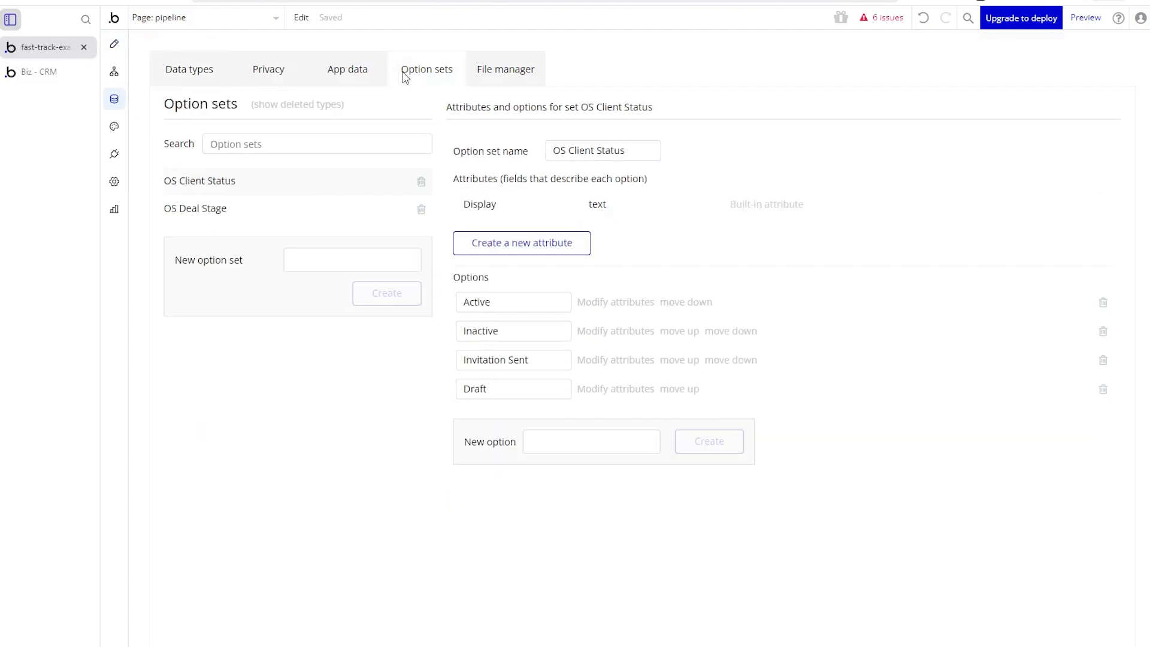
left_click(231, 223)
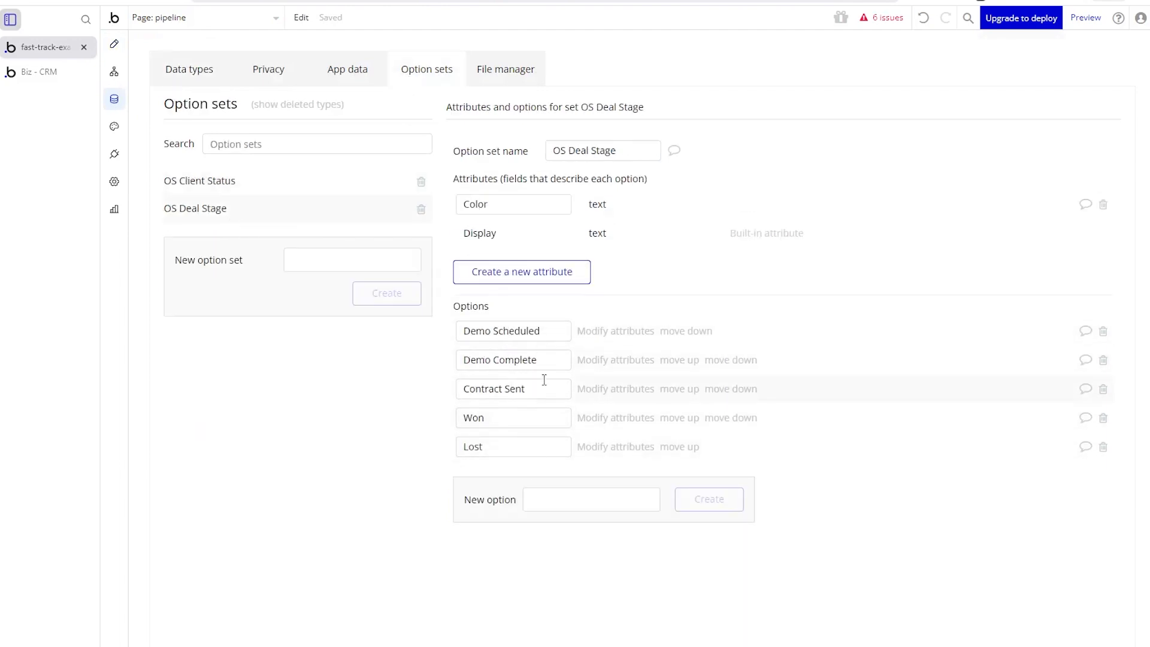
Return to the pipeline page design and examine the RG Statuses data source options, keeping All OS Deal Stage selected.
left_click(114, 44)
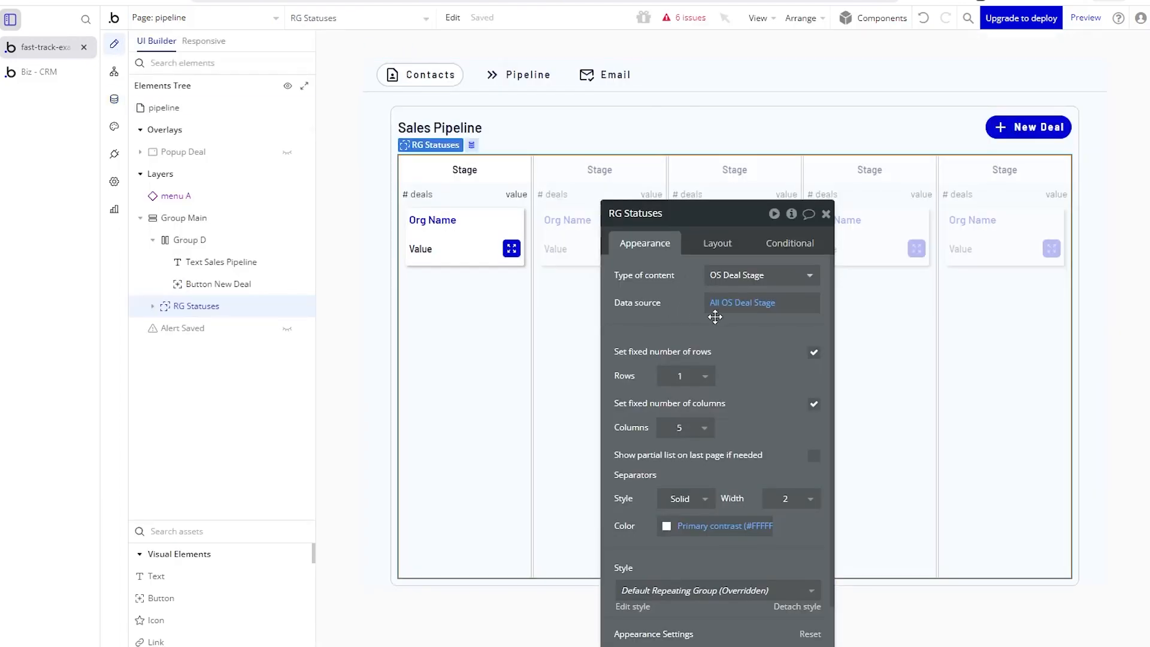
left_click(737, 311)
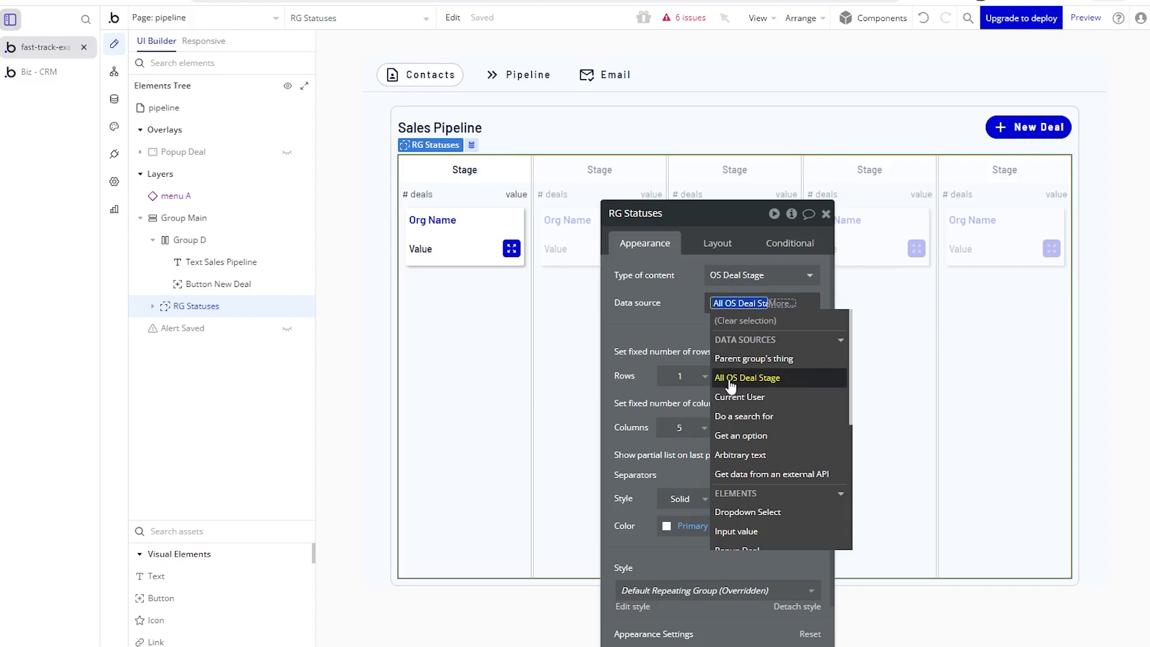
left_click(771, 383)
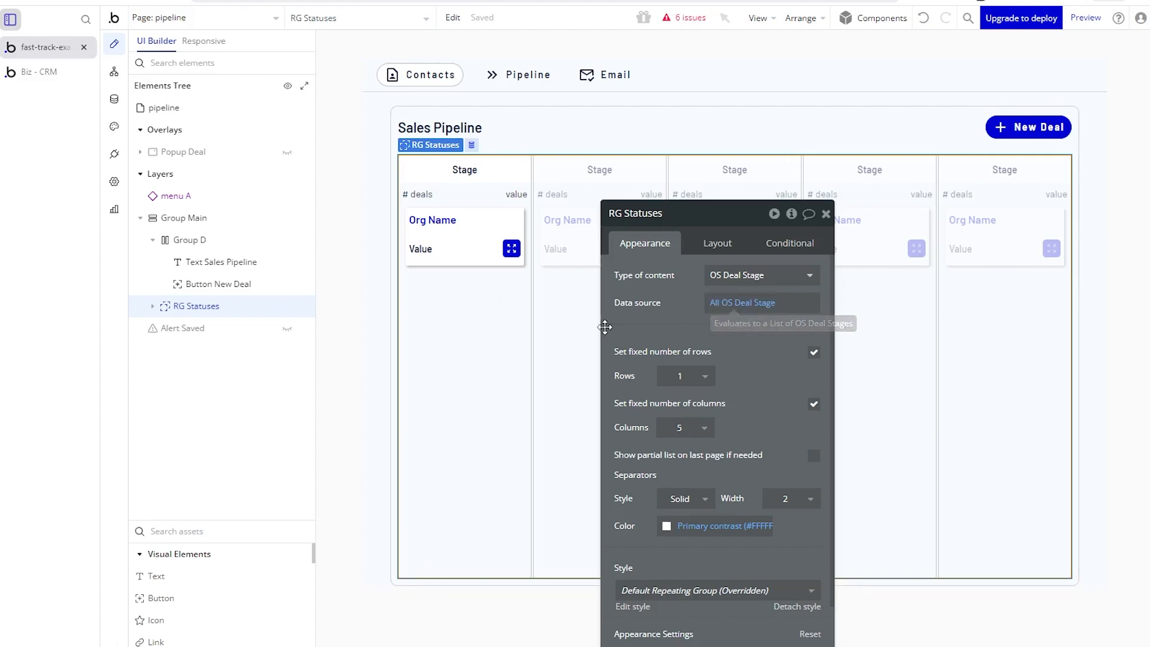
Select the DropArea OS Deal Stage inside RG Statuses and look through its nested child elements.
left_click(420, 306)
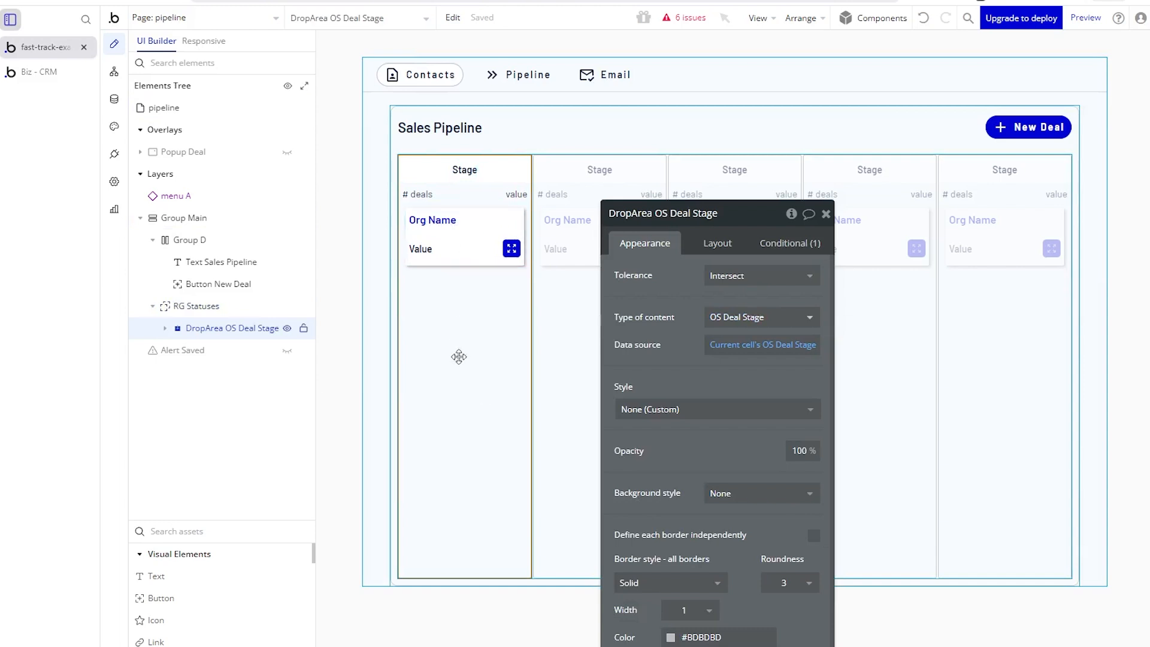
left_click(165, 328)
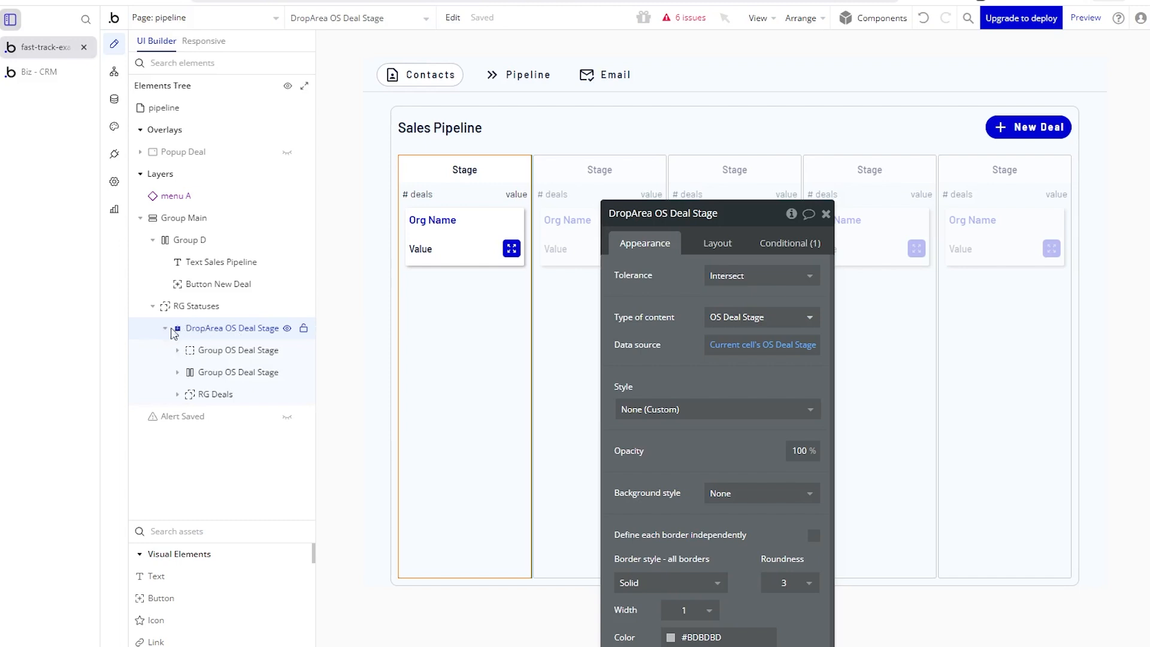
left_click(166, 328)
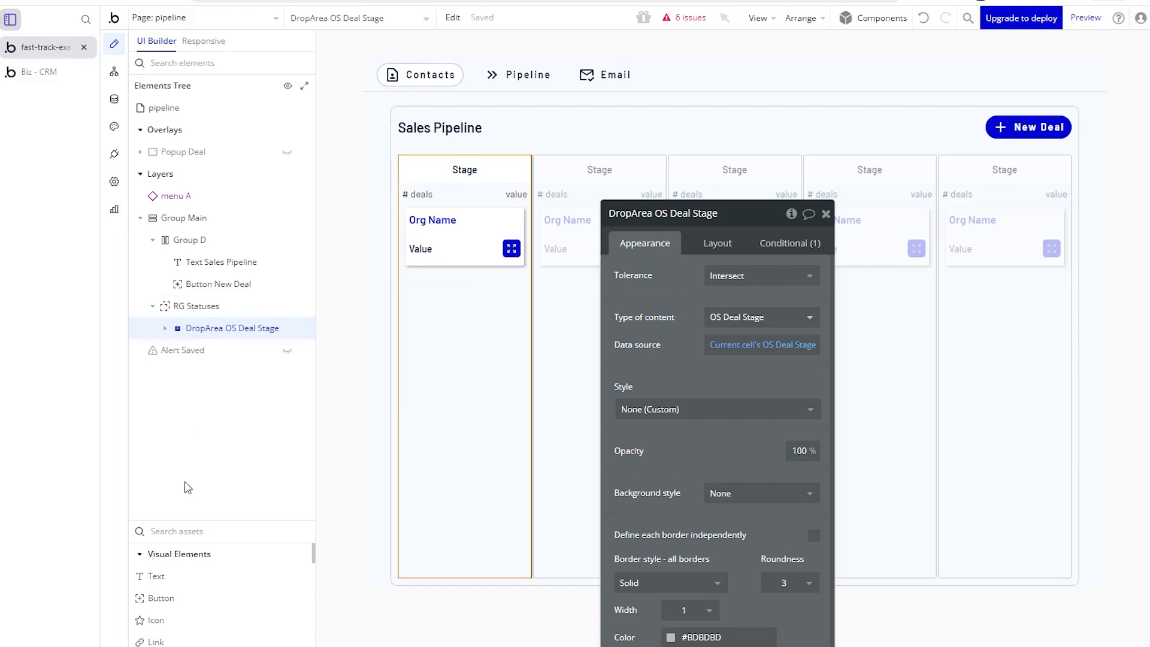
Enlarge the assets list and search it for "drop" to locate the Drag/drop Group and Drop Area elements.
left_click(184, 528)
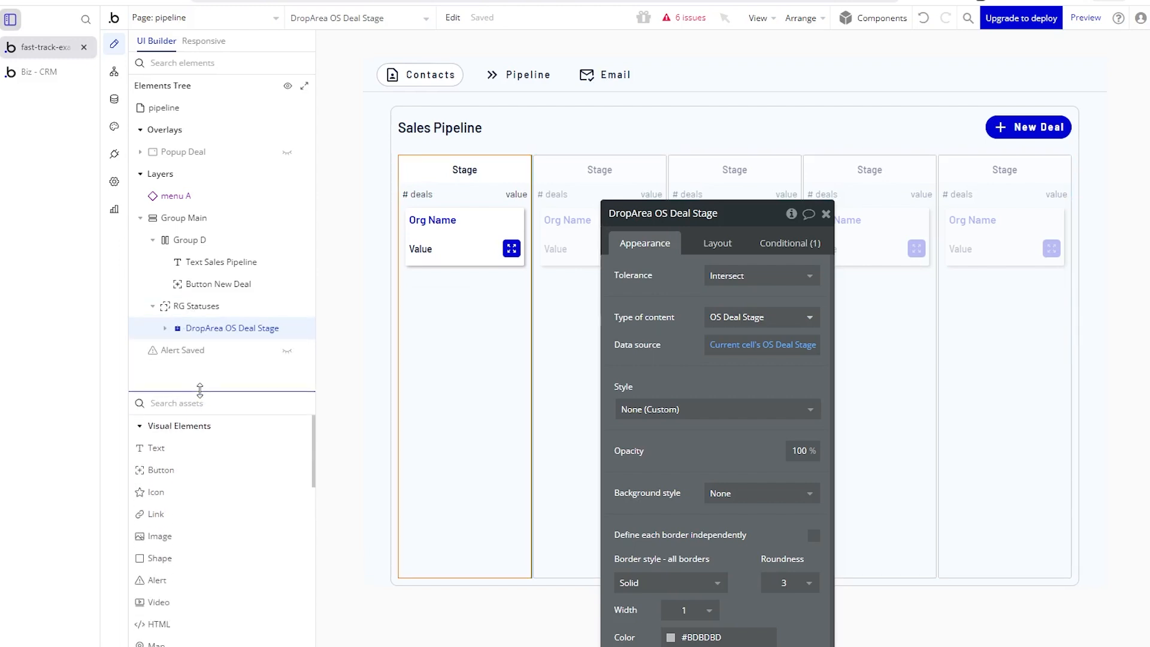
type("drop")
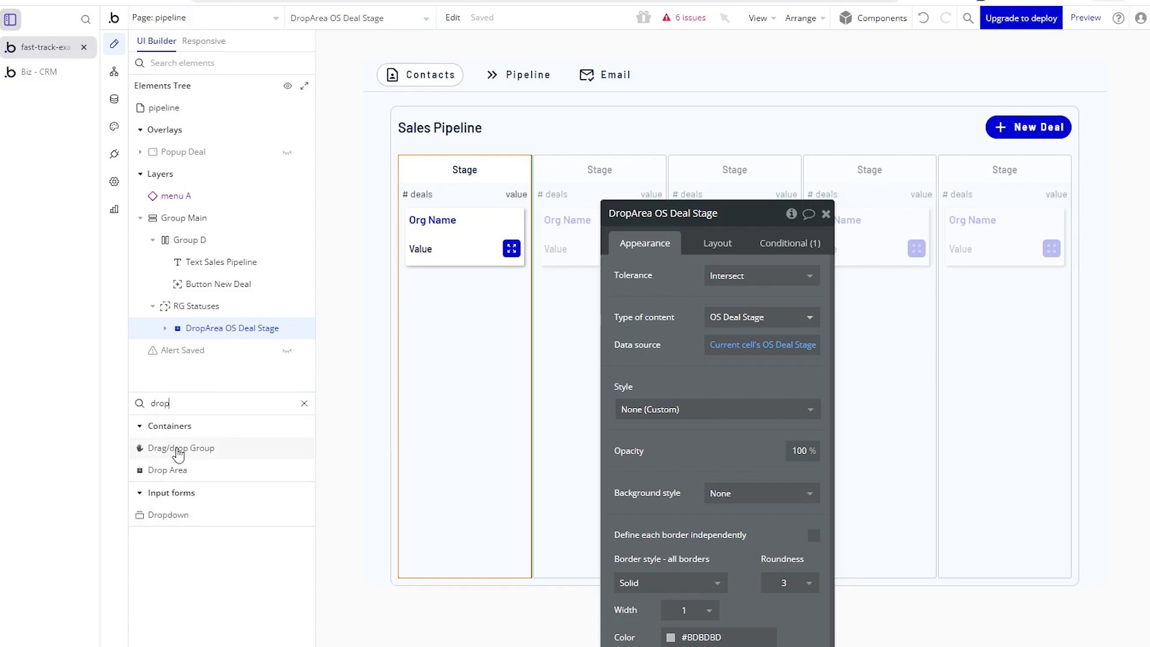
left_click_drag(180, 455, 455, 310)
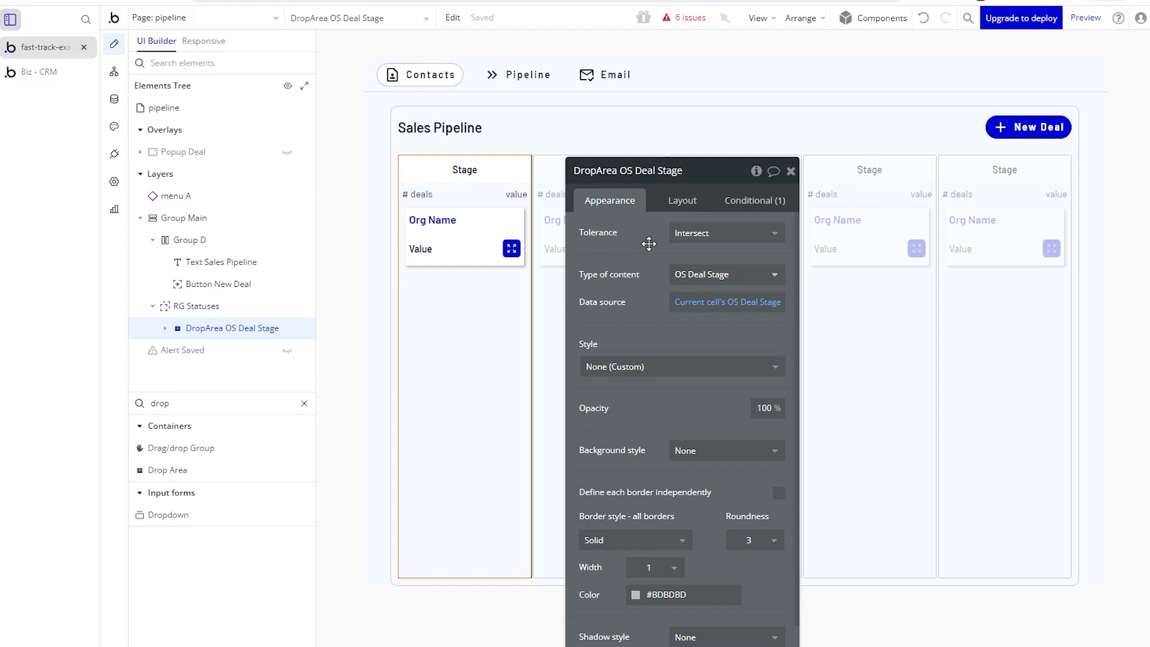
Examine the DropArea OS Deal Stage's tolerance choices, type of content and data source.
left_click(685, 238)
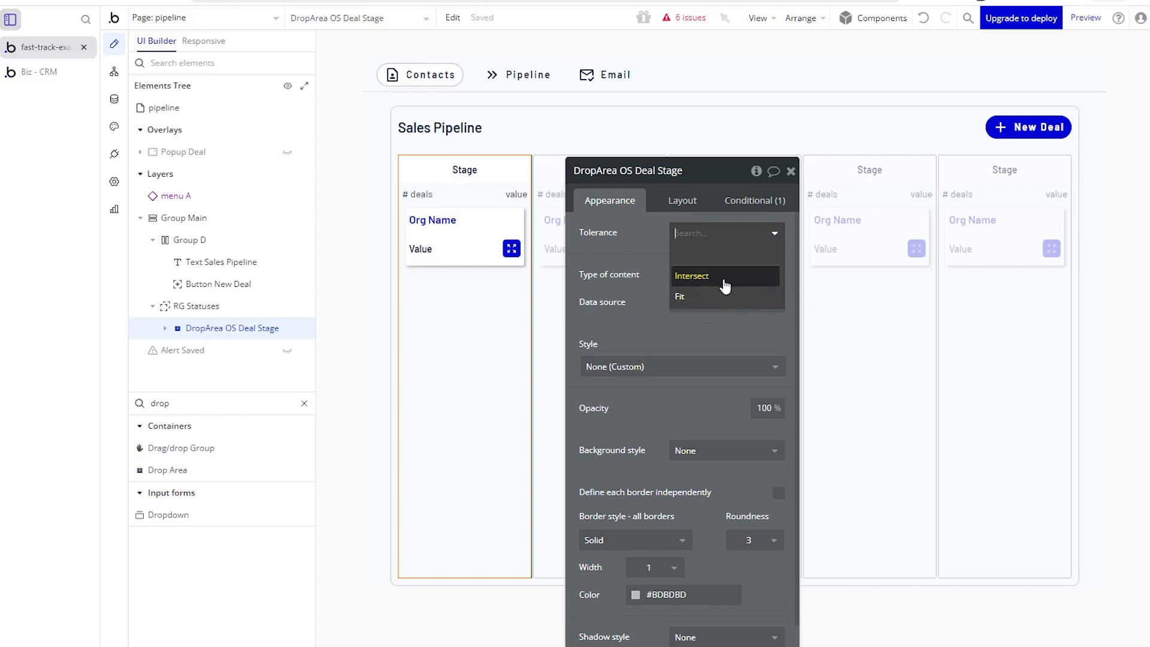
left_click(646, 262)
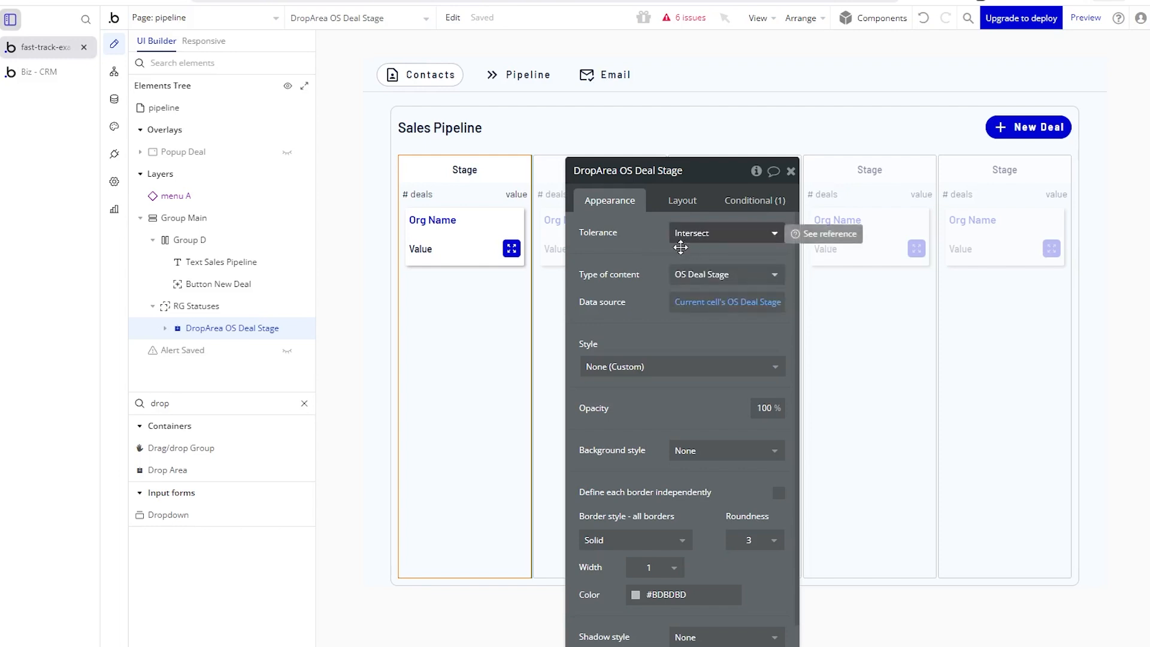
mouse_move(638, 303)
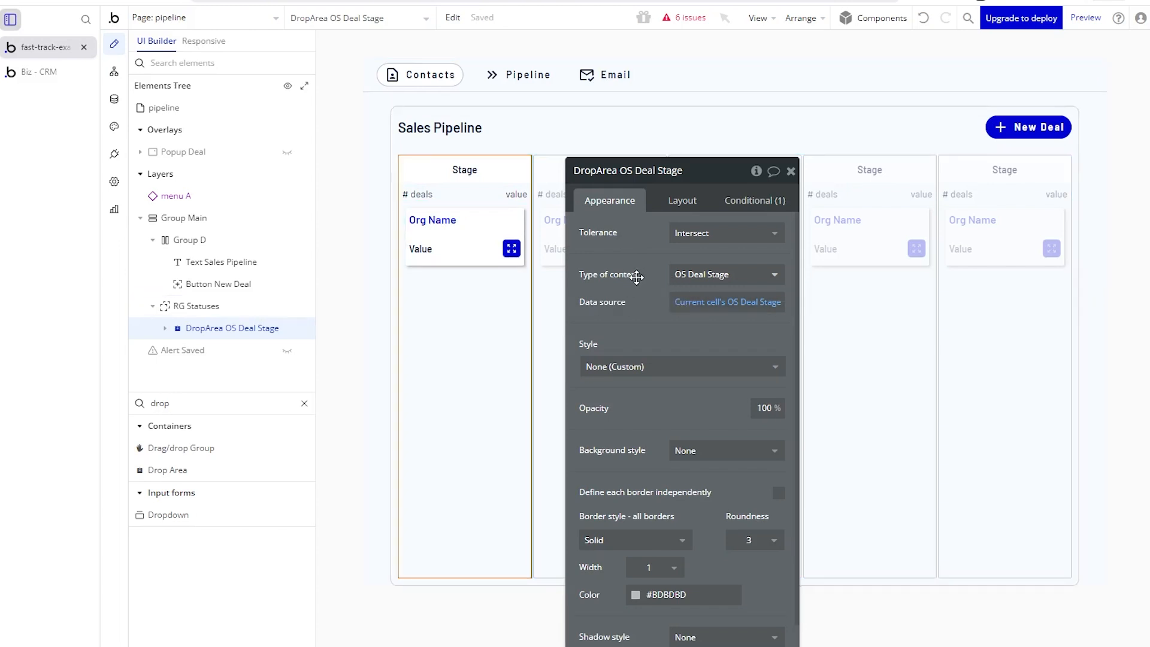
mouse_move(716, 281)
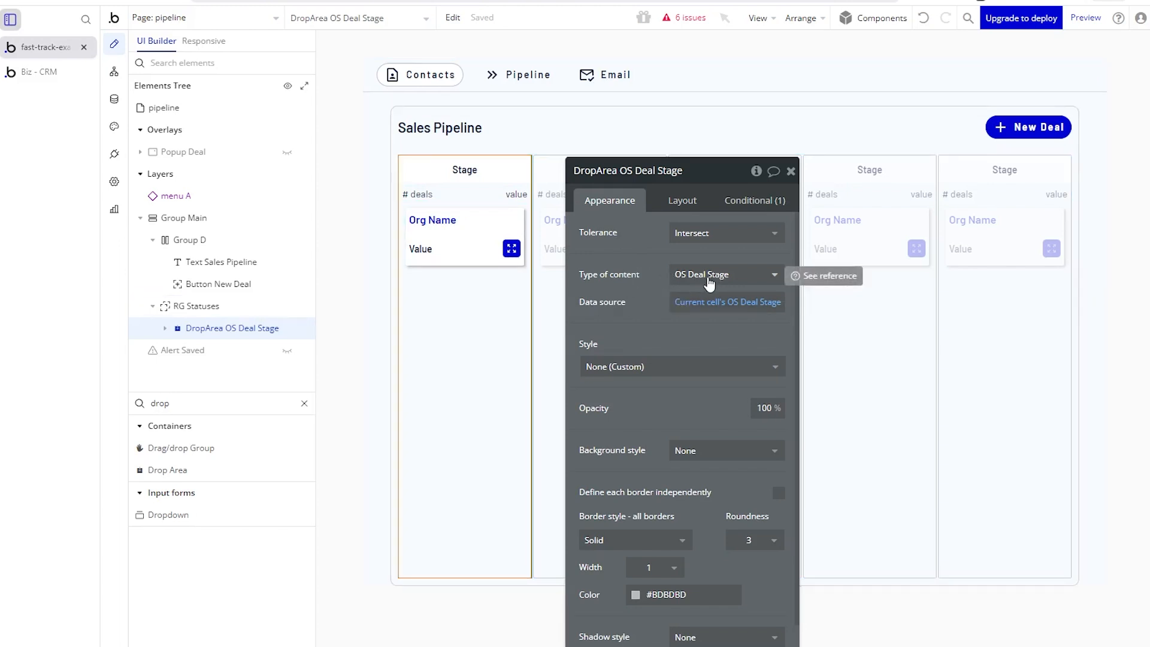
left_click(695, 311)
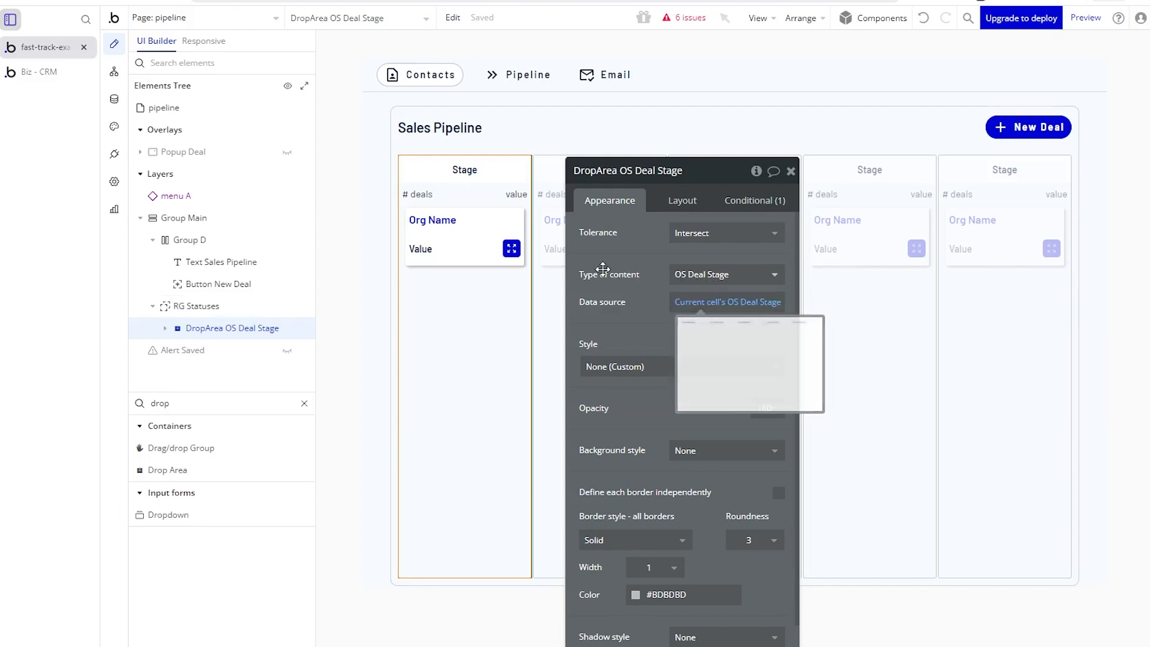
Switch to the CRM preview, view the stage columns on its Pipeline page, and return to the Bubble editor.
left_click(15, 79)
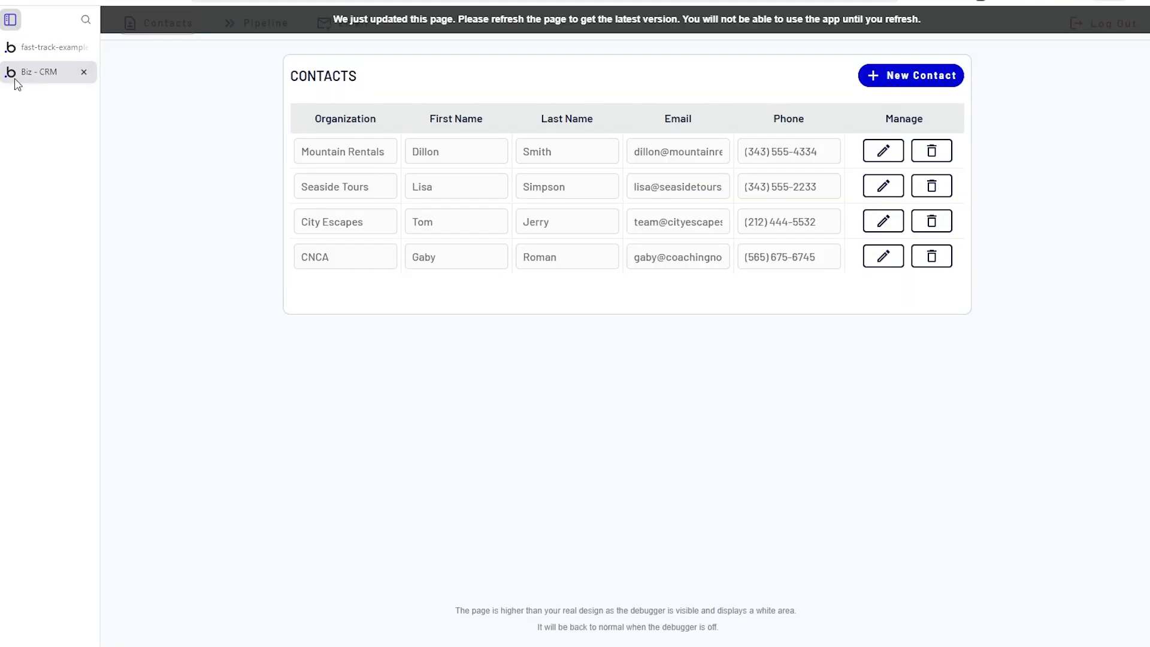
left_click(378, 26)
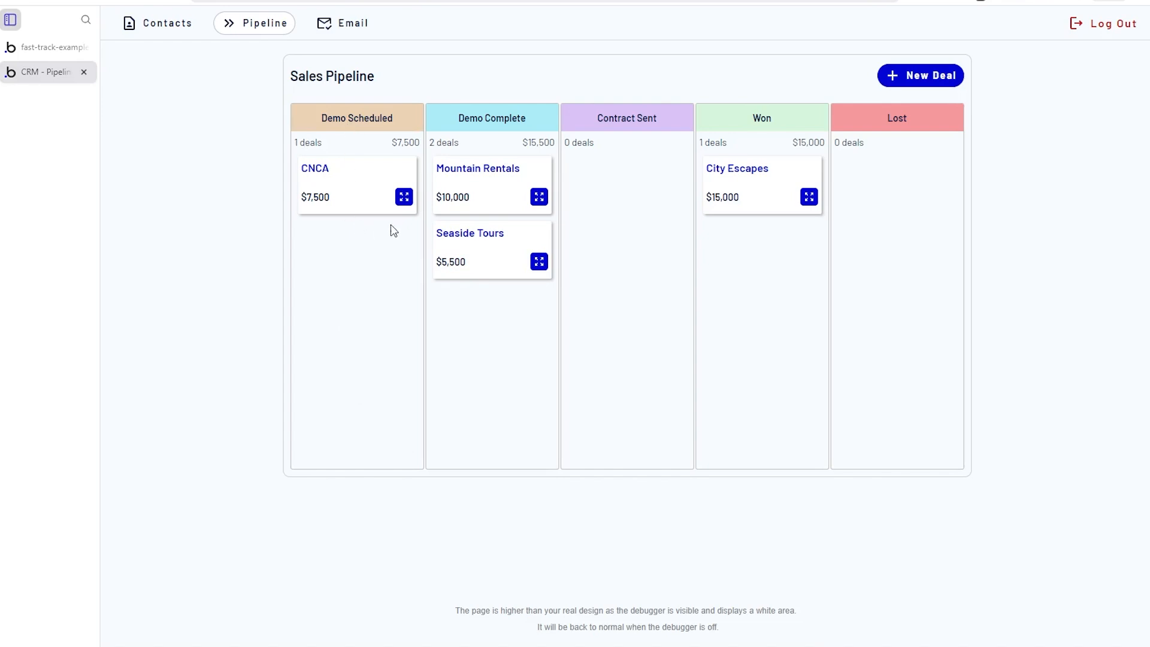
left_click(34, 53)
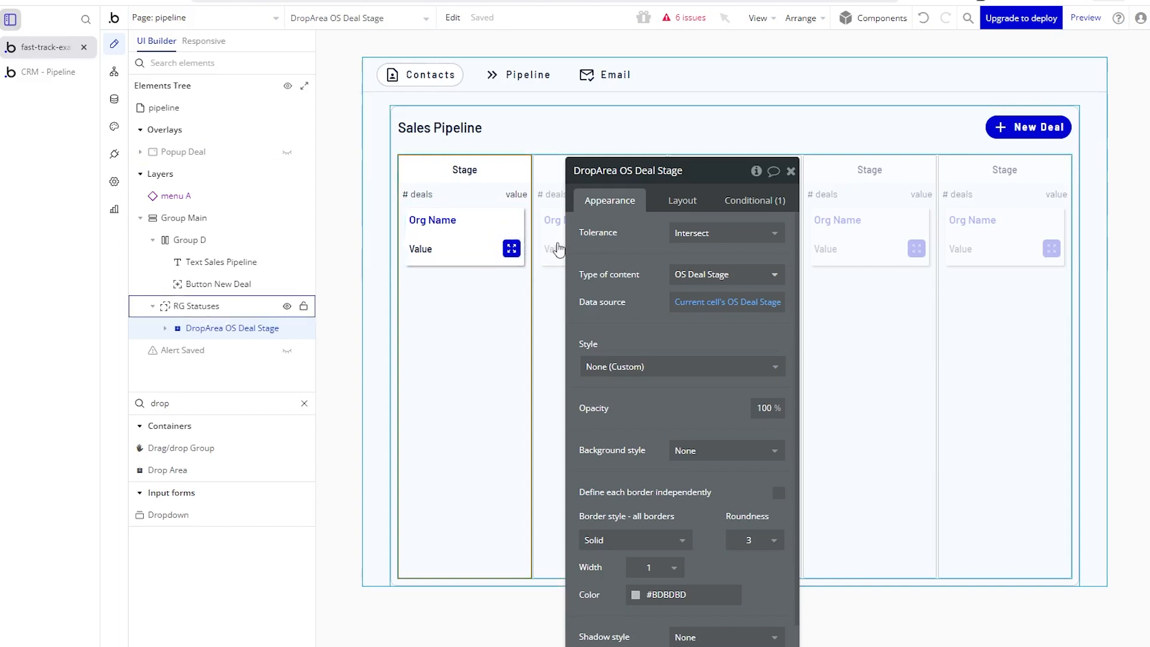
Inspect the drop area's dragged-over condition and the background style and color it applies.
left_click(742, 200)
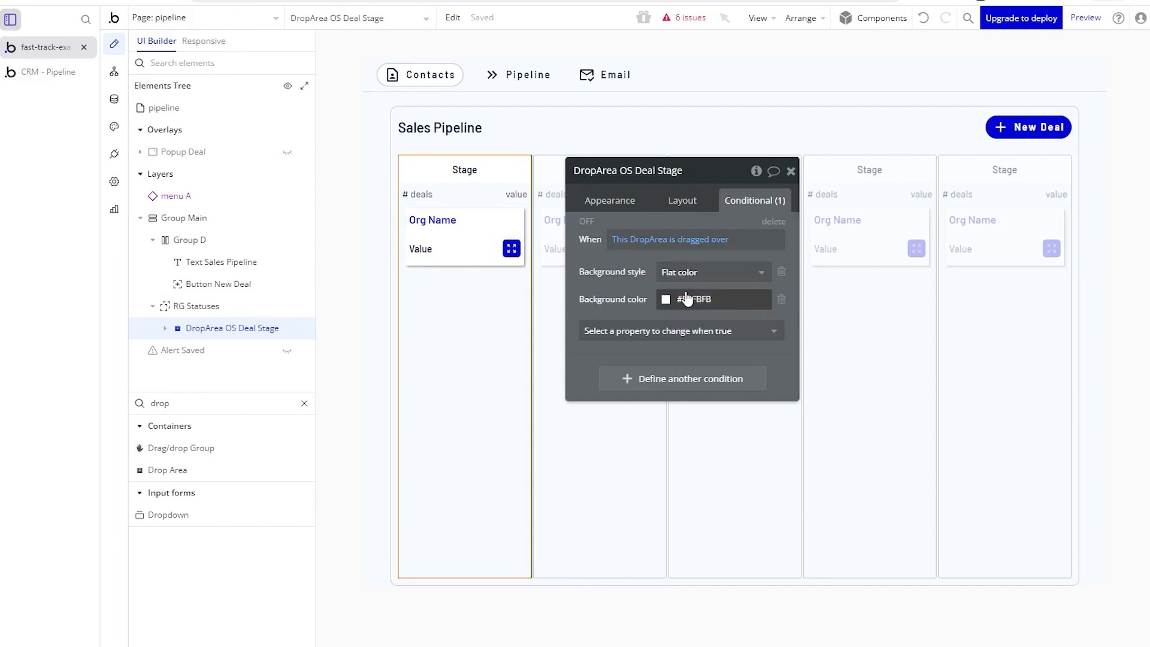
left_click(686, 240)
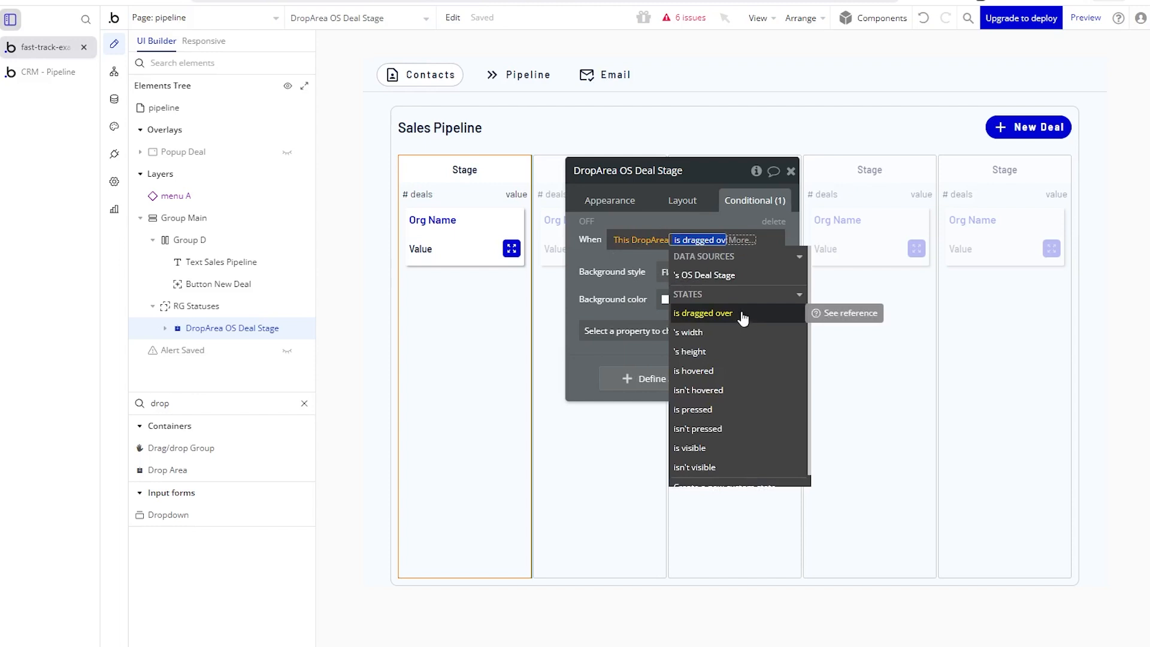
left_click(623, 274)
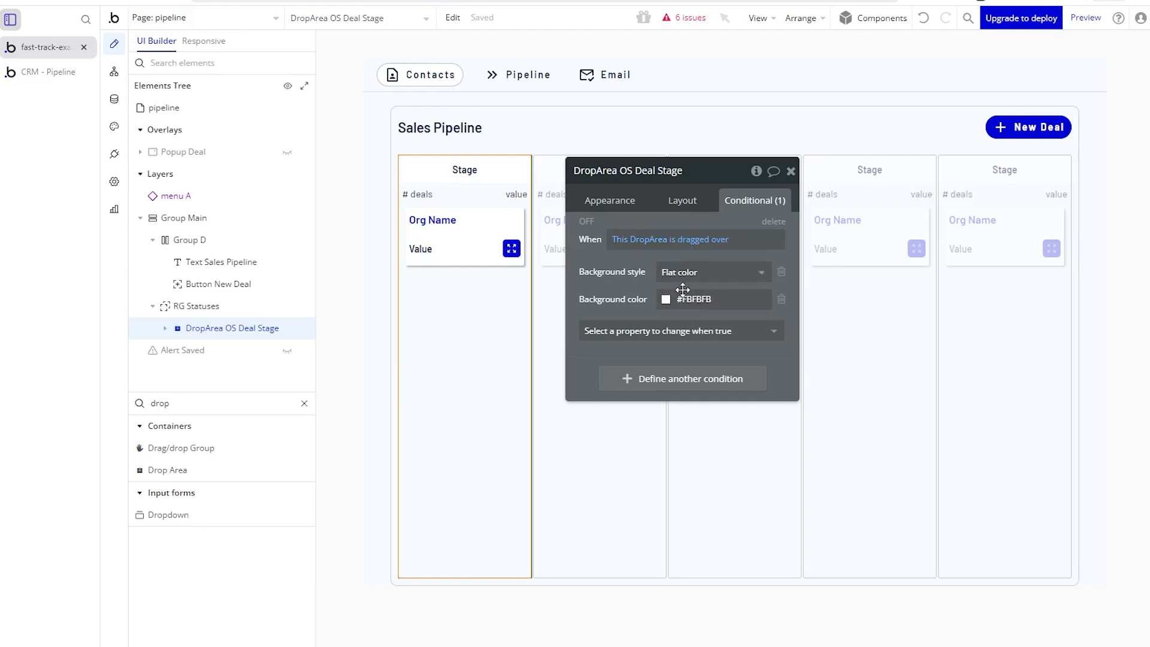
Switch to the CRM preview and move the Seaside Tours deal from Demo Complete to Contract Sent.
left_click(56, 82)
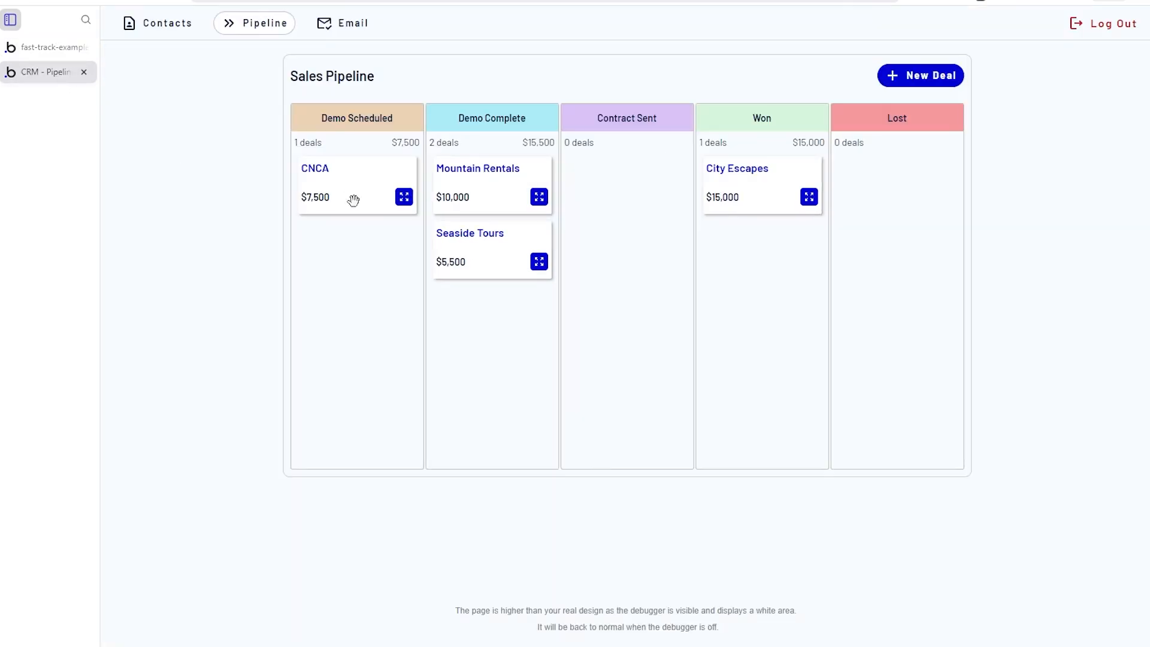
left_click_drag(465, 257, 613, 204)
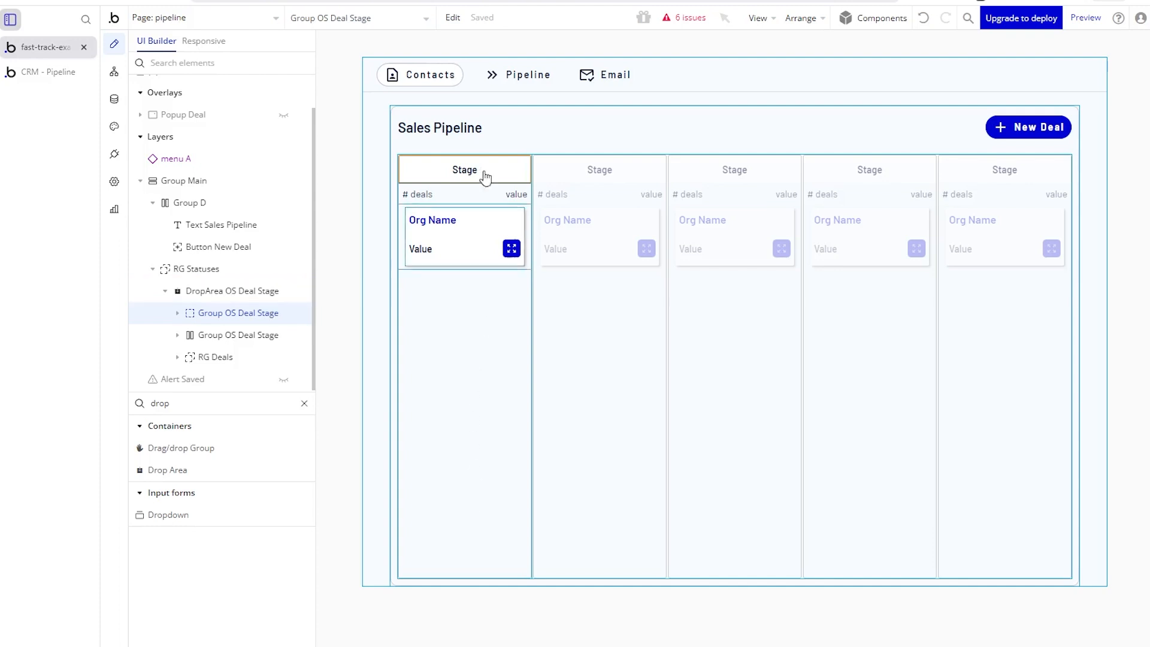
Inspect the stage header group's data source and dynamic background color, and compare them with the column headers in the CRM preview.
left_click(205, 294)
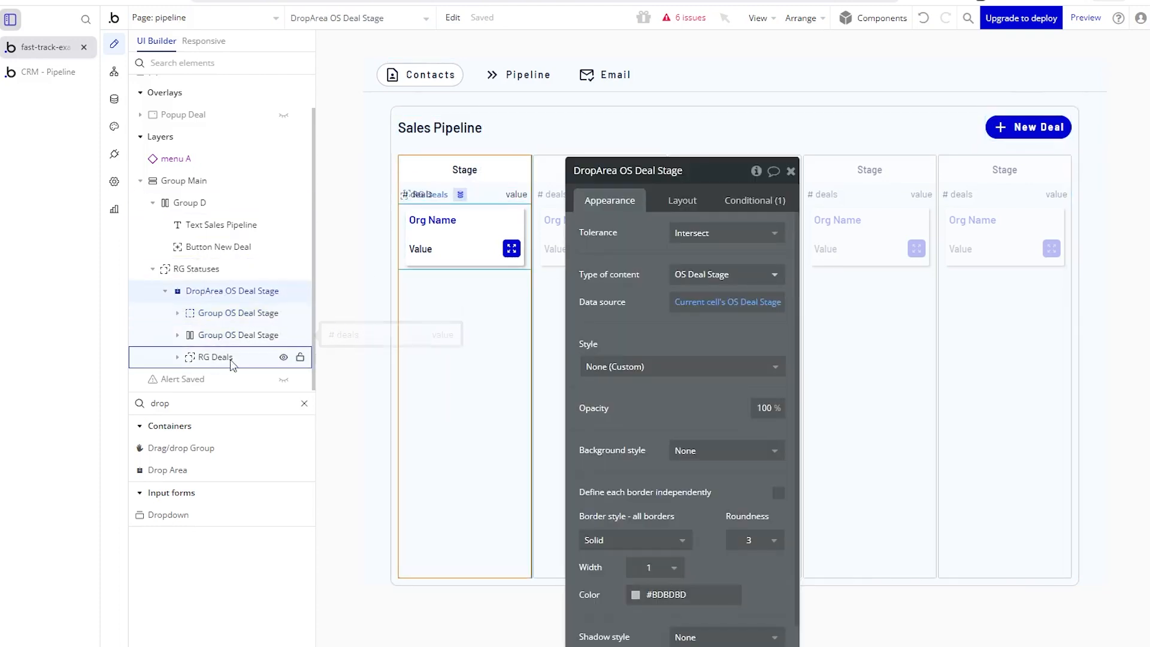
left_click(232, 317)
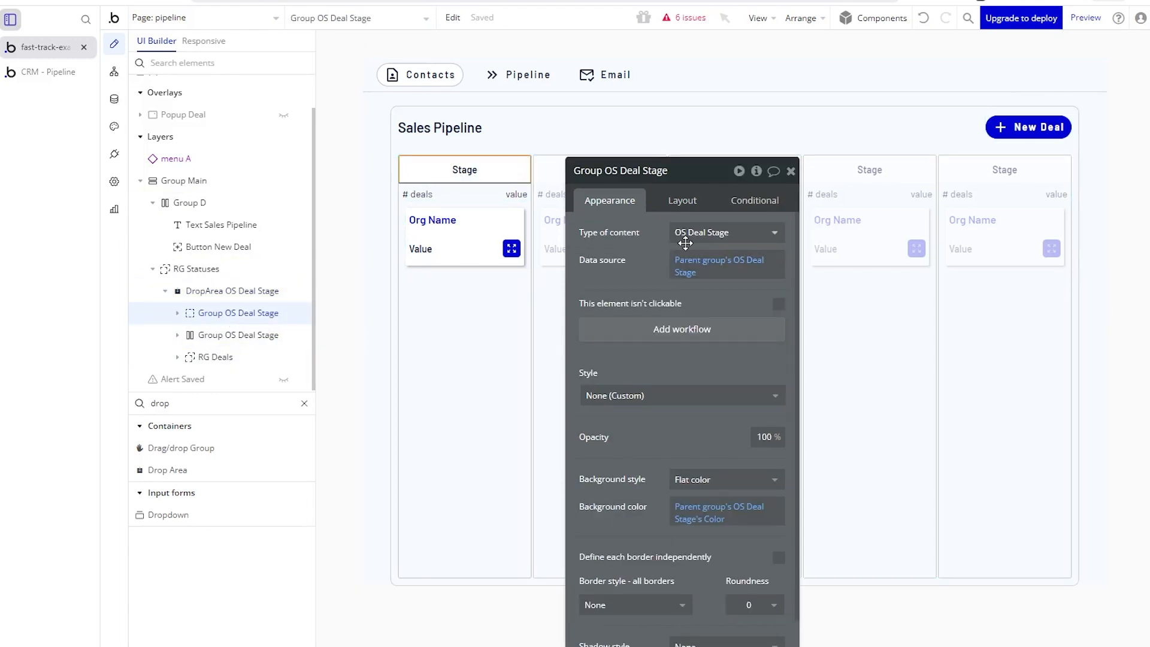
scroll(635, 473, "down", 3)
scroll(639, 394, "down", 2)
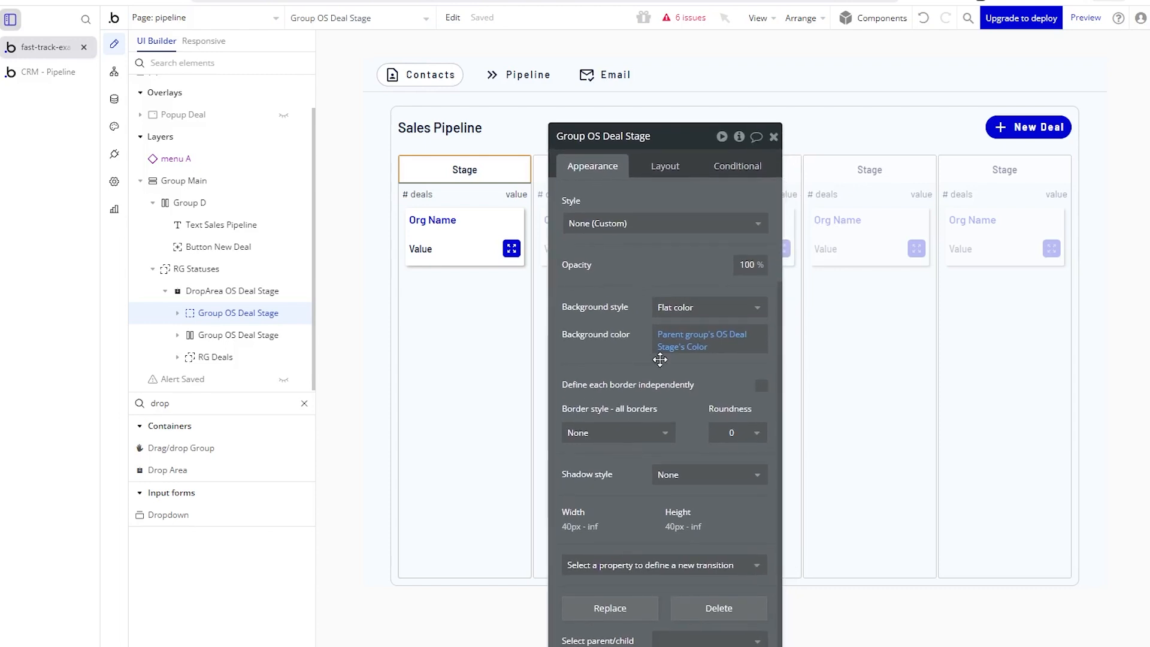
mouse_move(679, 317)
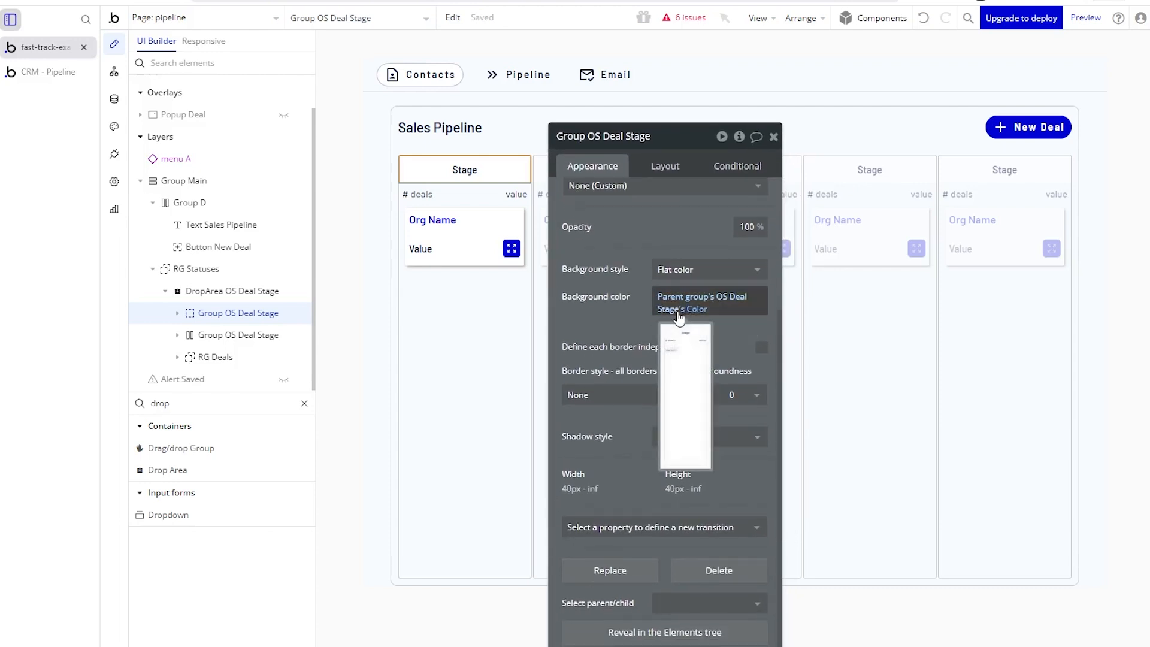
left_click(51, 72)
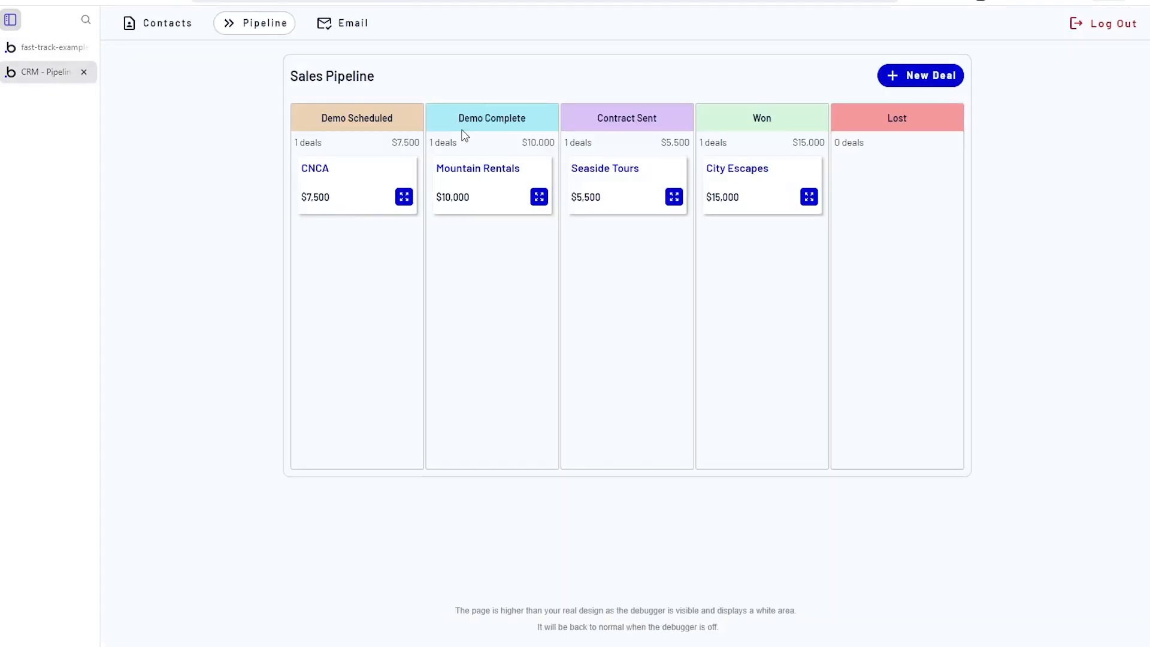
left_click(44, 48)
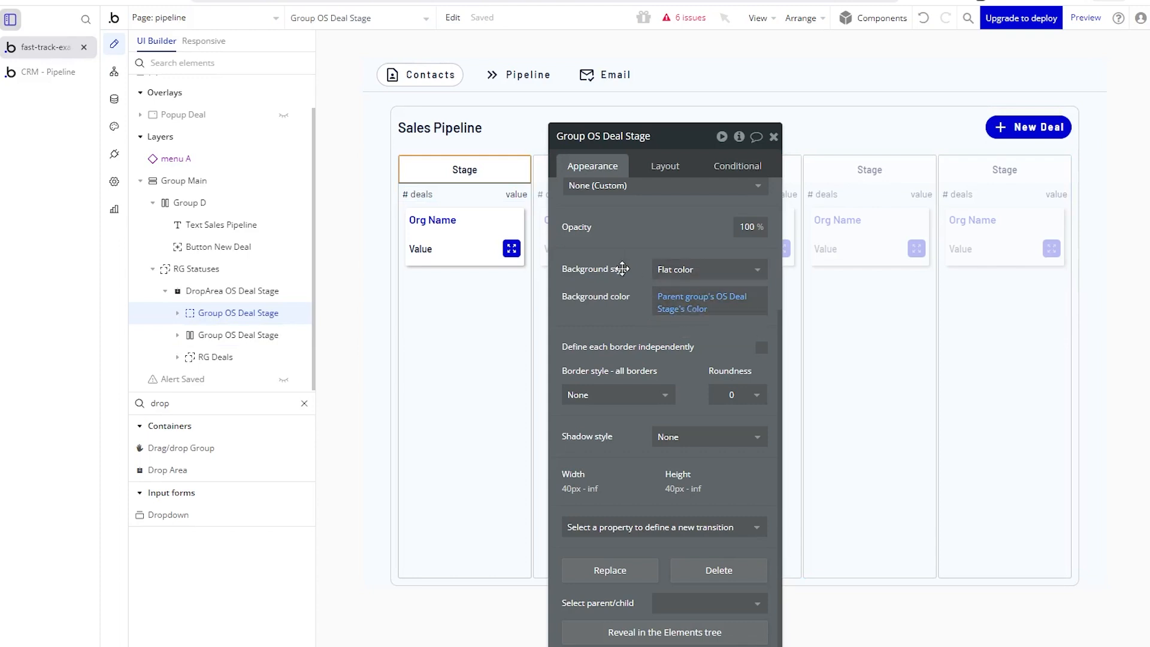
Trace the header's background color to the OS Deal Stage Color attribute and view the Demo Scheduled option's attributes without saving.
left_click(694, 310)
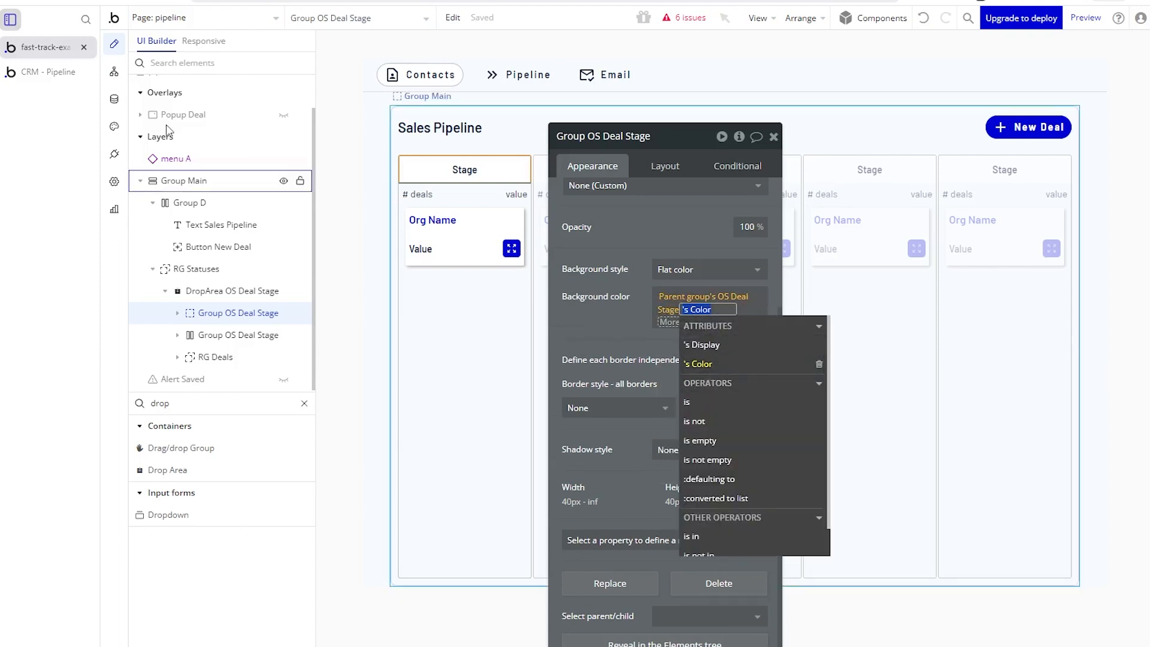
left_click(114, 98)
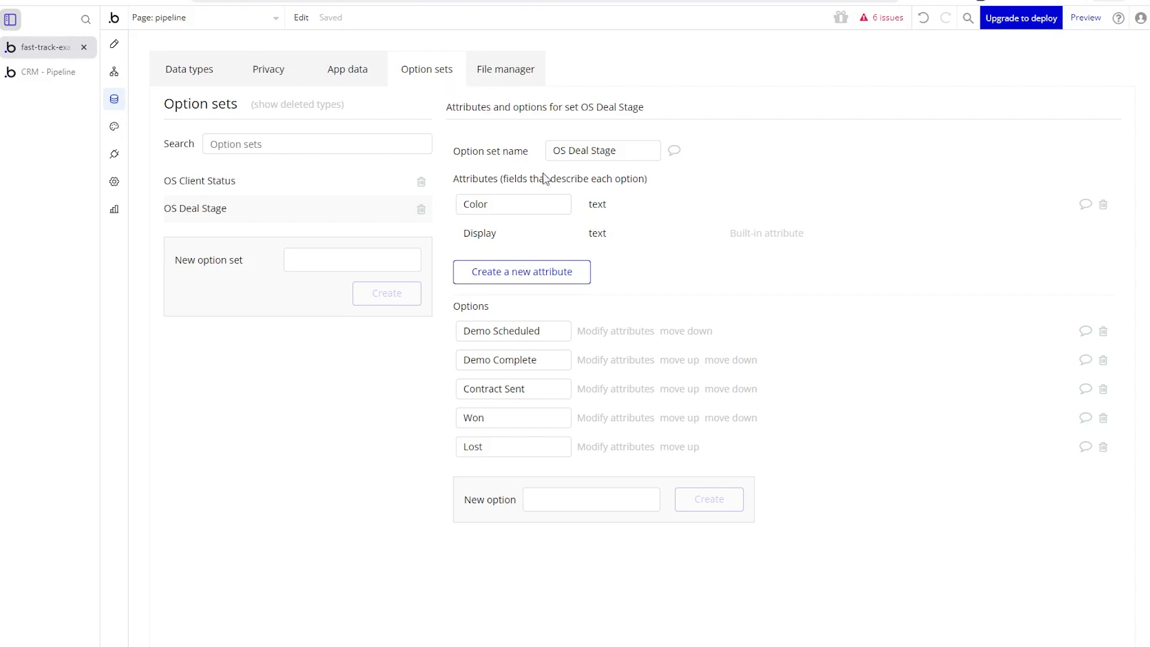
left_click(618, 333)
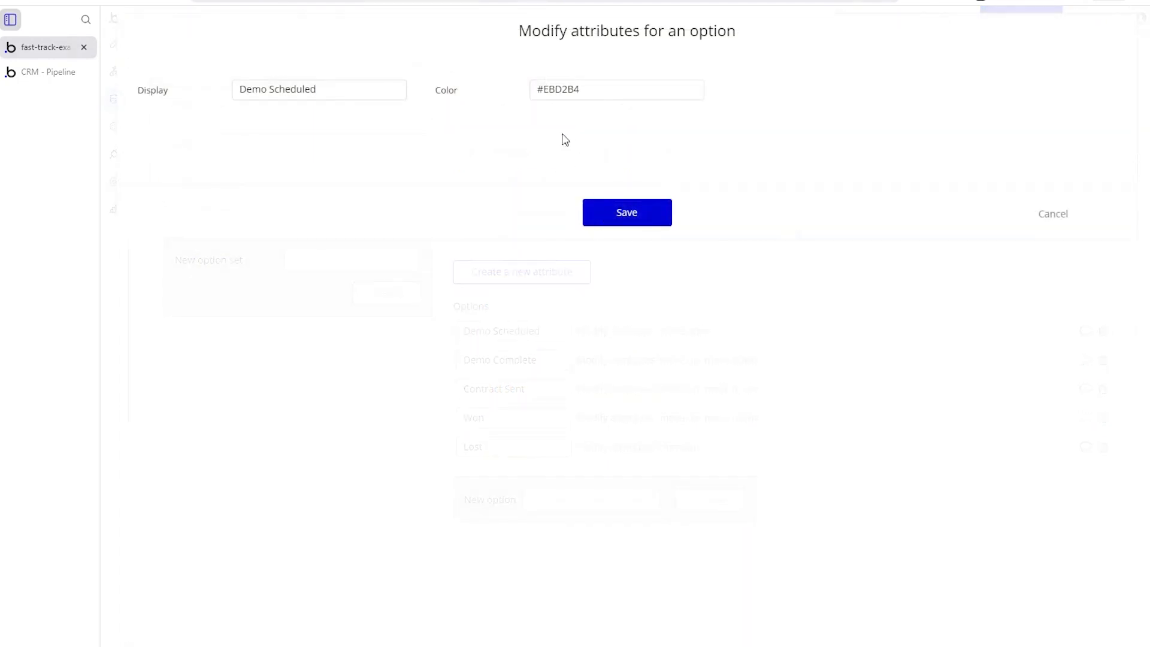
left_click(1068, 220)
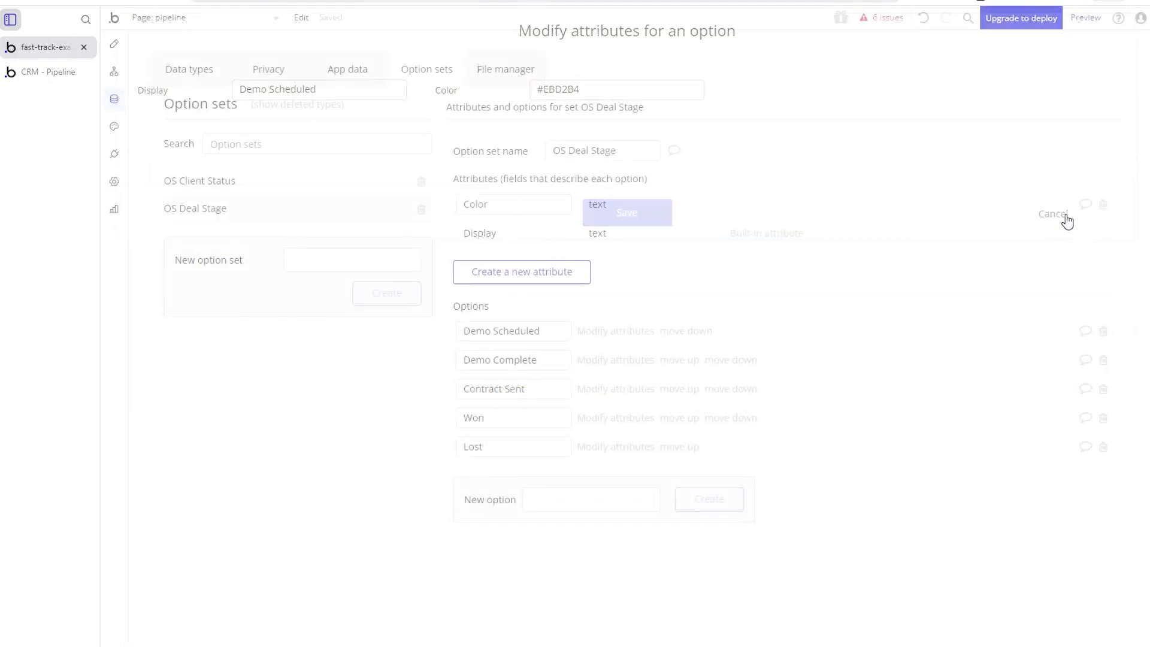
Inspect the stage header text's Display expression and compare it with the option names in the OS Deal Stage option set.
left_click(115, 44)
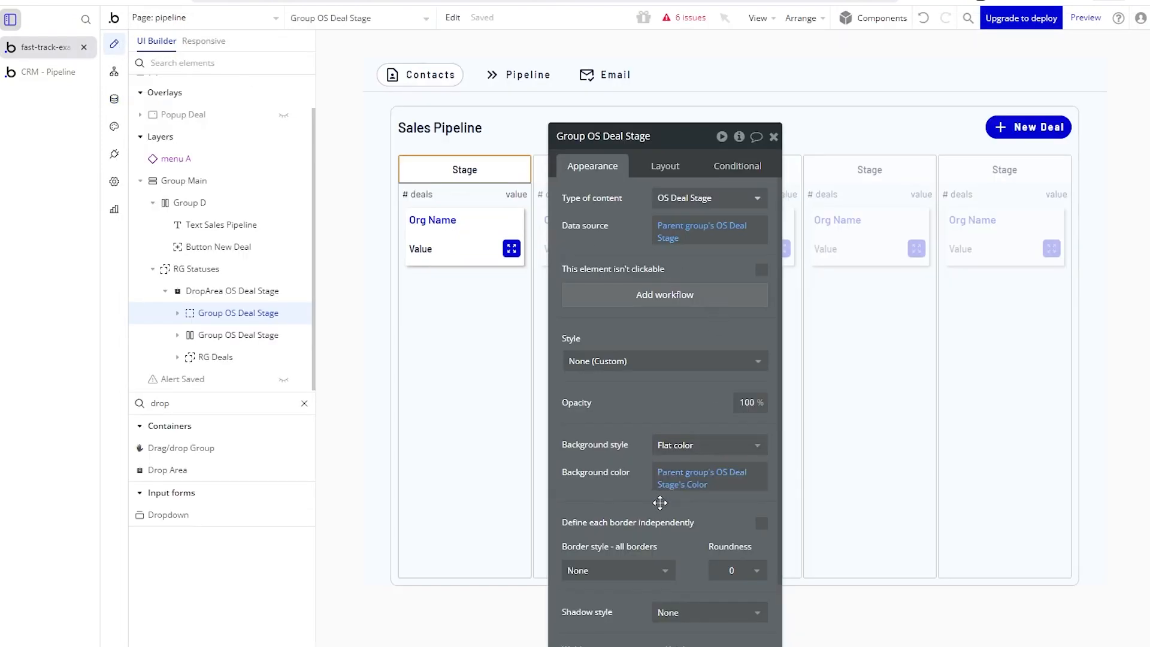
left_click(465, 170)
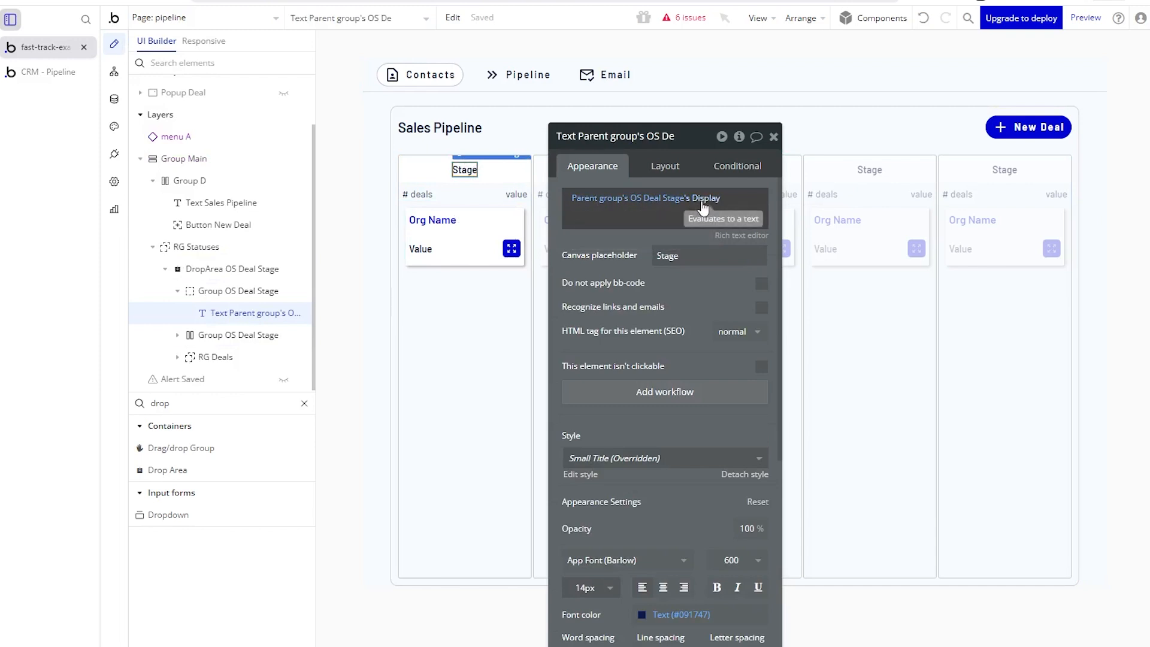
left_click(114, 99)
left_click_drag(519, 451, 435, 421)
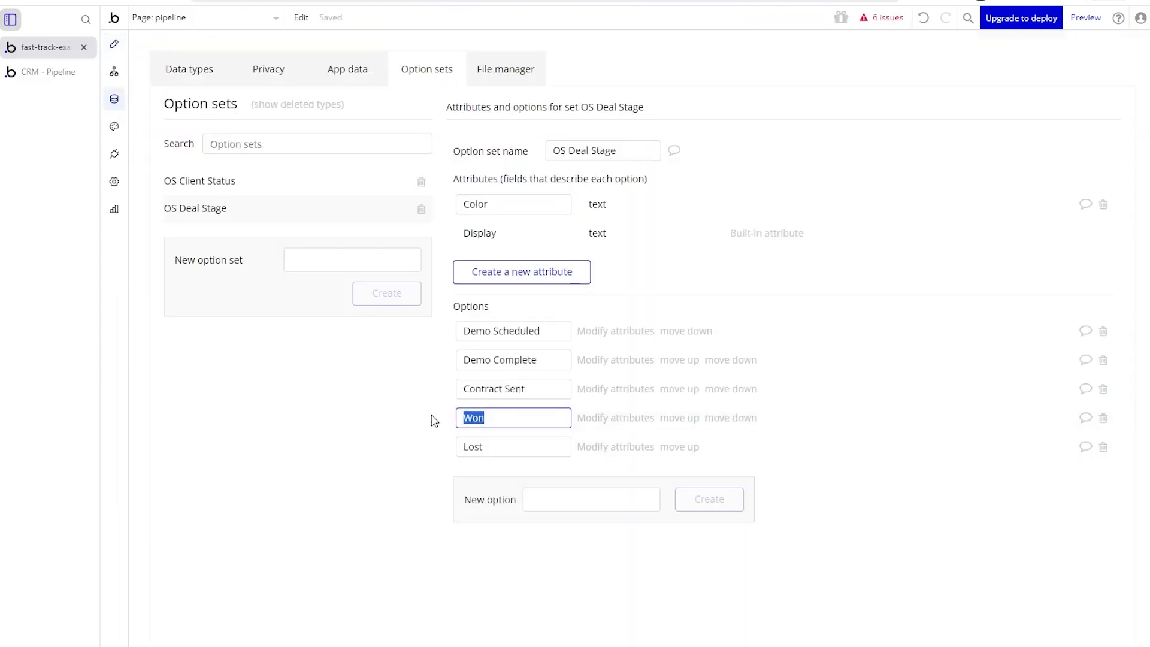
left_click_drag(520, 390, 464, 389)
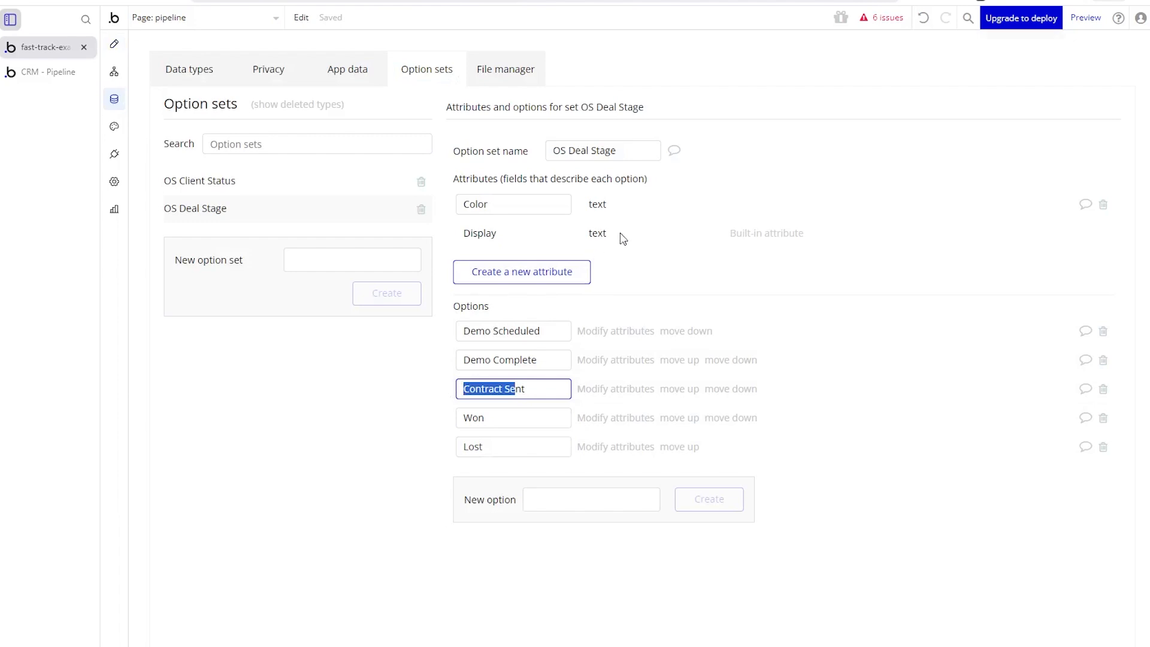
Inspect the row layout of the group below the stage header and the expressions of its deal count and total value texts.
left_click(114, 44)
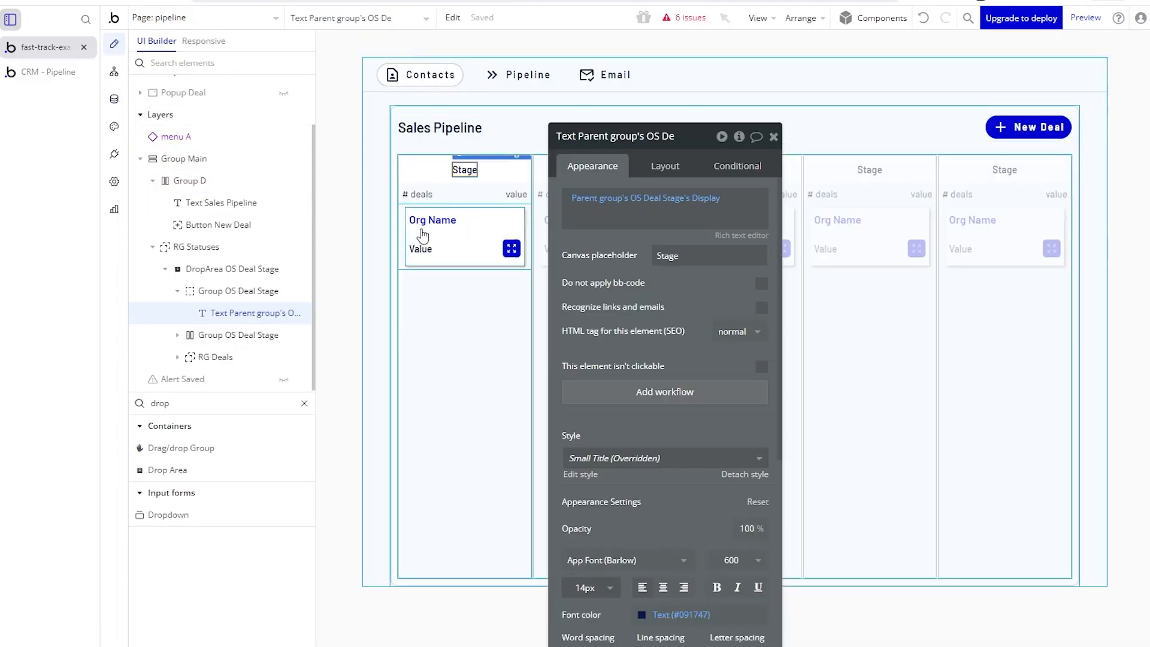
left_click(456, 199)
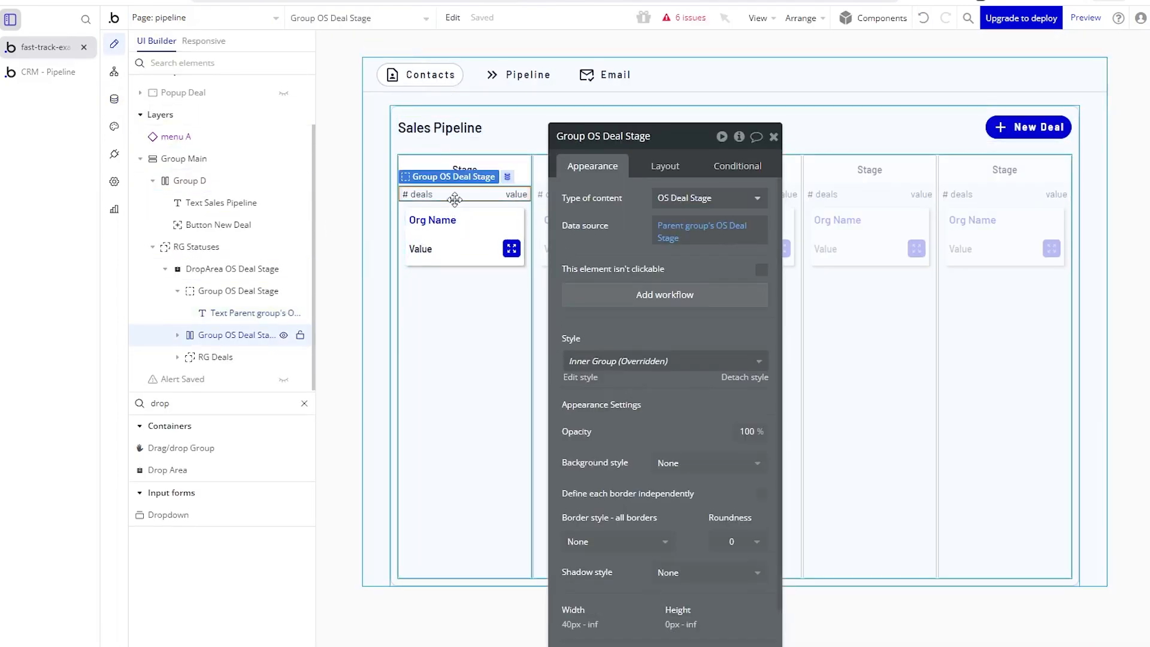
left_click(665, 166)
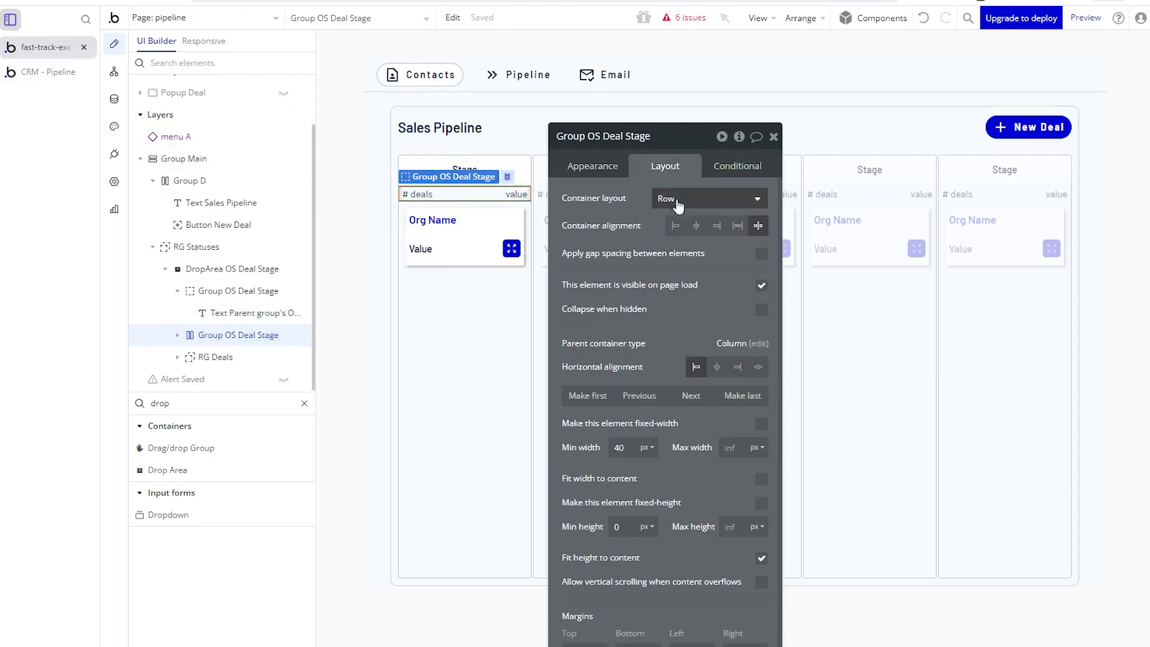
left_click(416, 196)
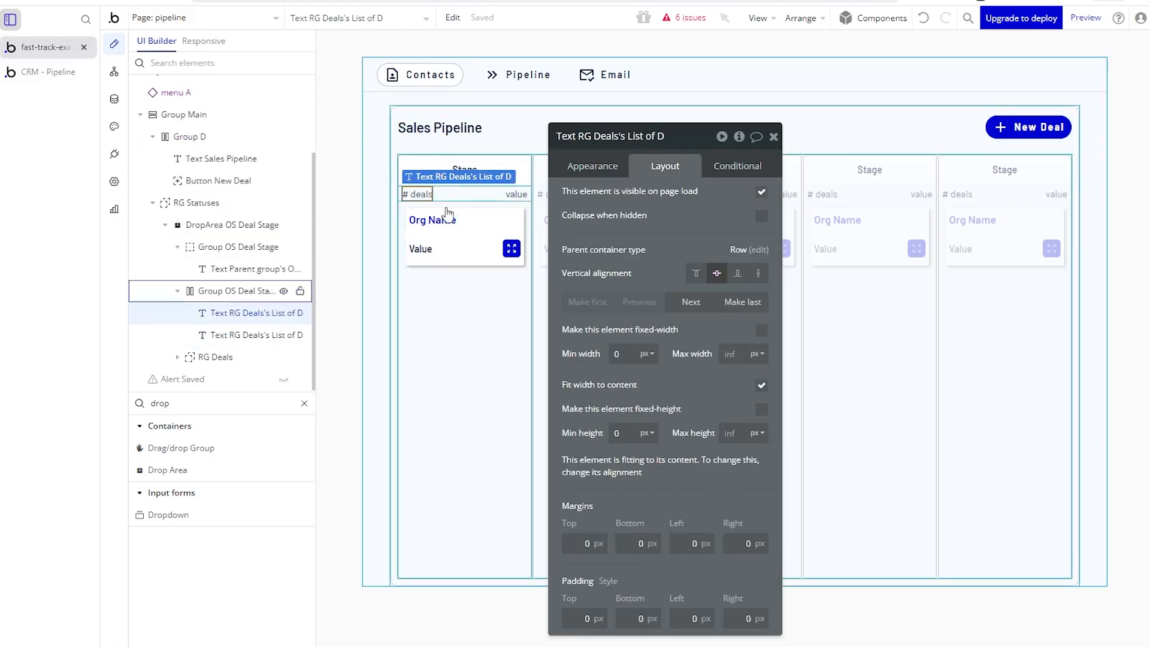
left_click(516, 194)
left_click(591, 171)
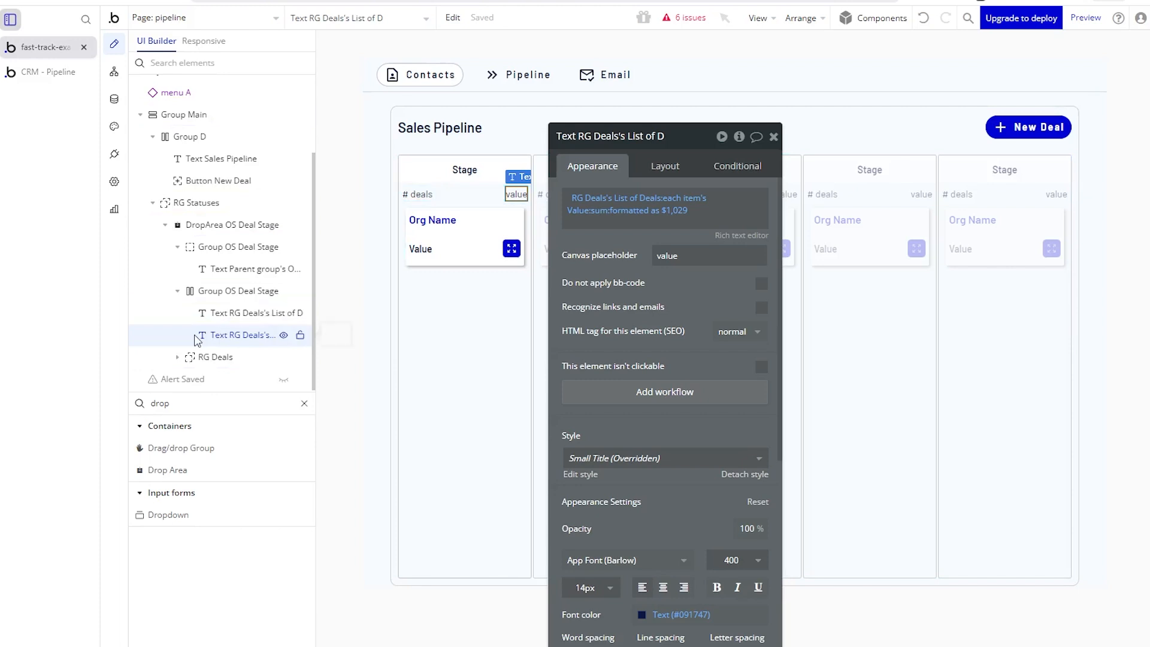
Inspect the RG Deals repeating group's content type and the Status constraint in its Search for Deals data source.
left_click(208, 358)
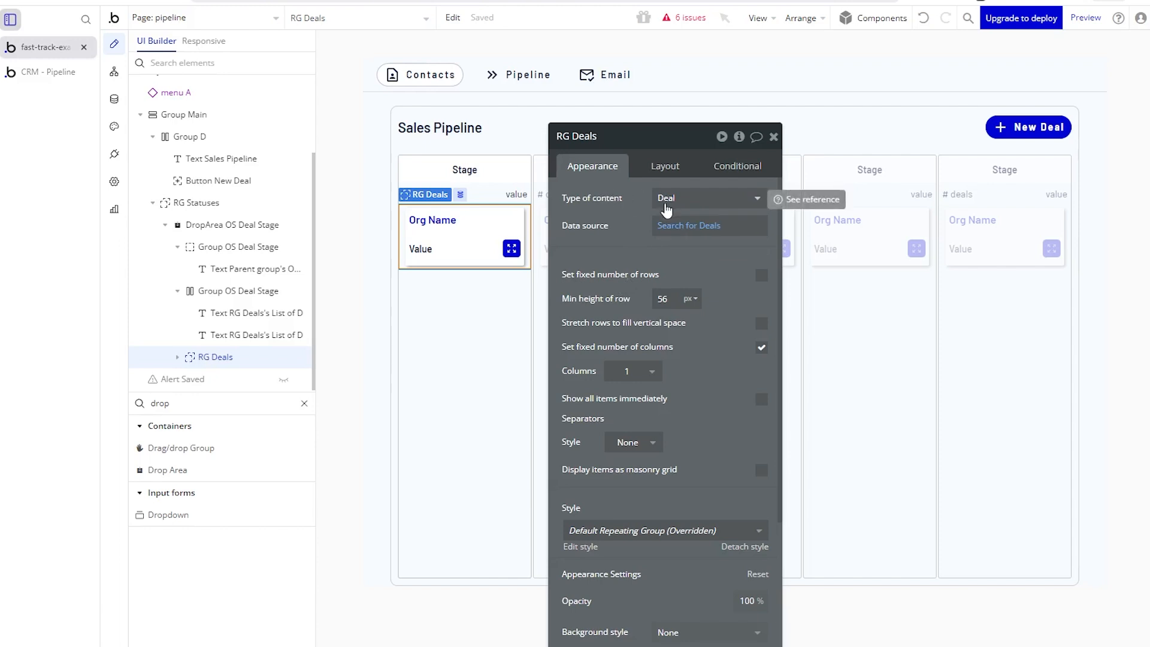
left_click(664, 228)
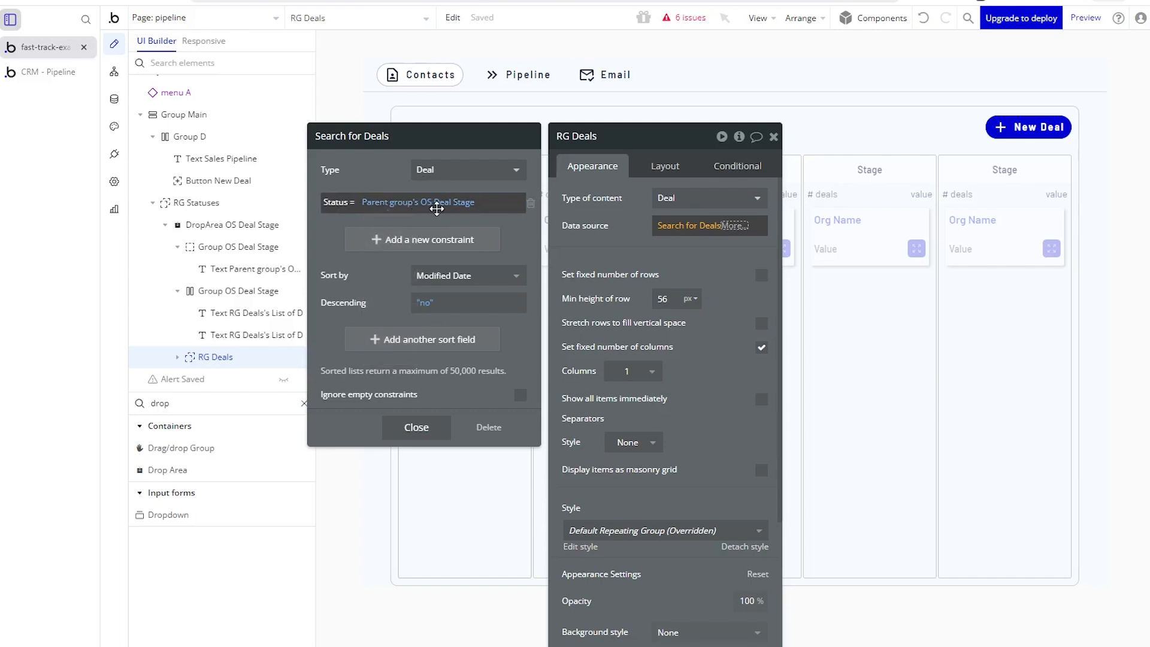
left_click(675, 228)
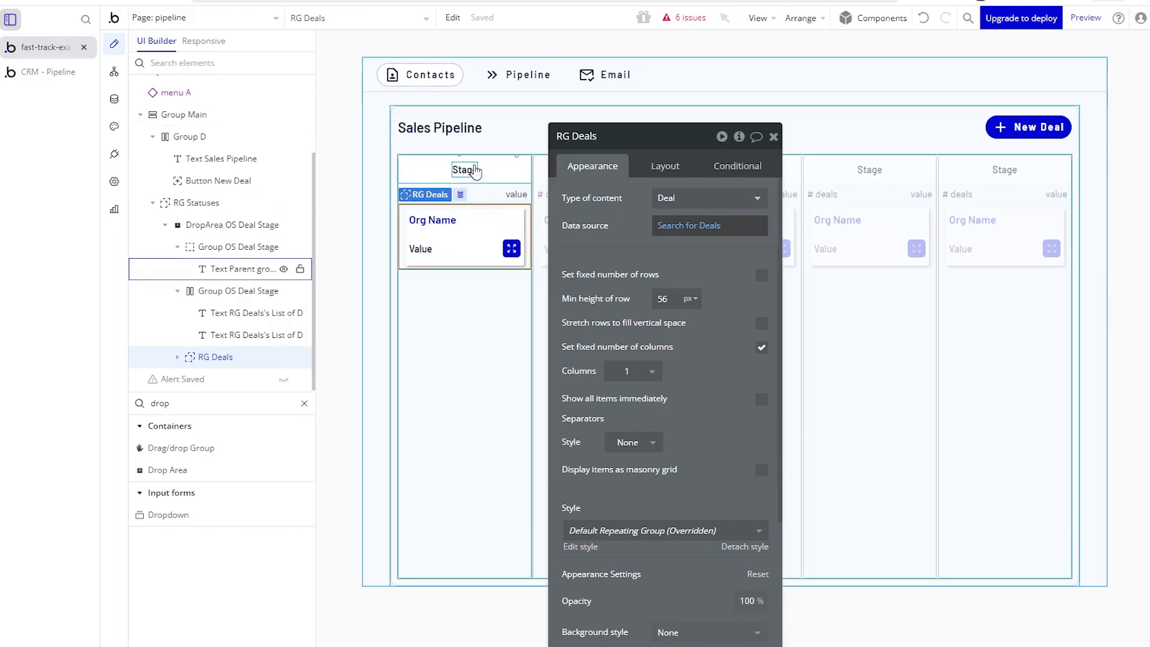
left_click_drag(598, 256, 840, 250)
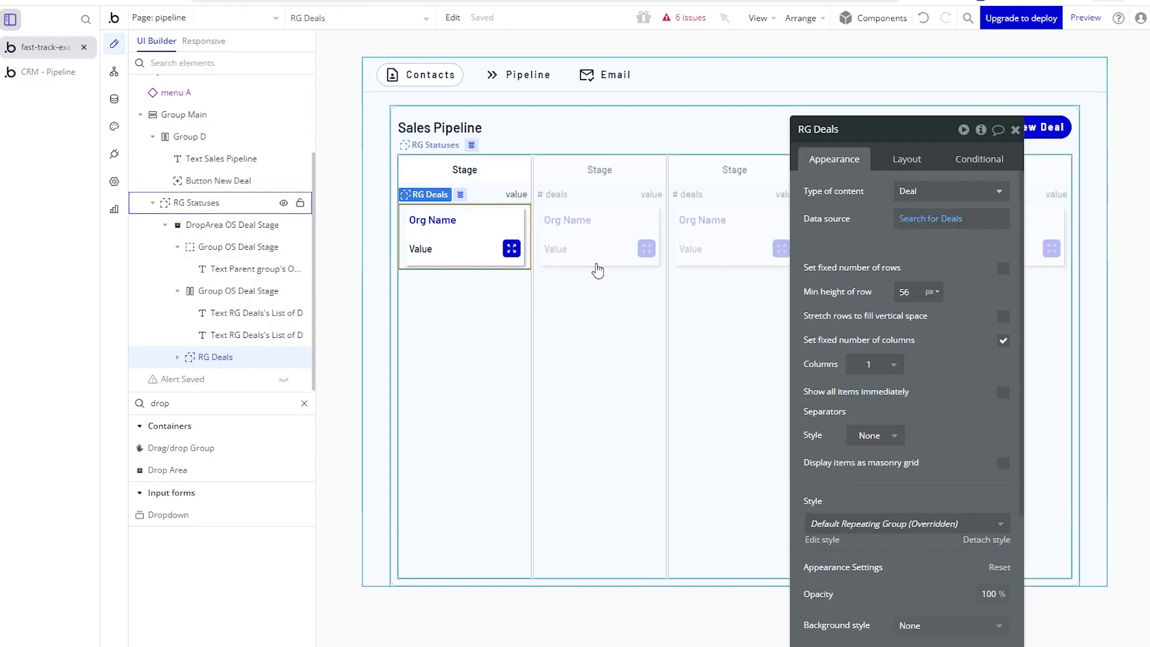
left_click_drag(910, 251, 681, 409)
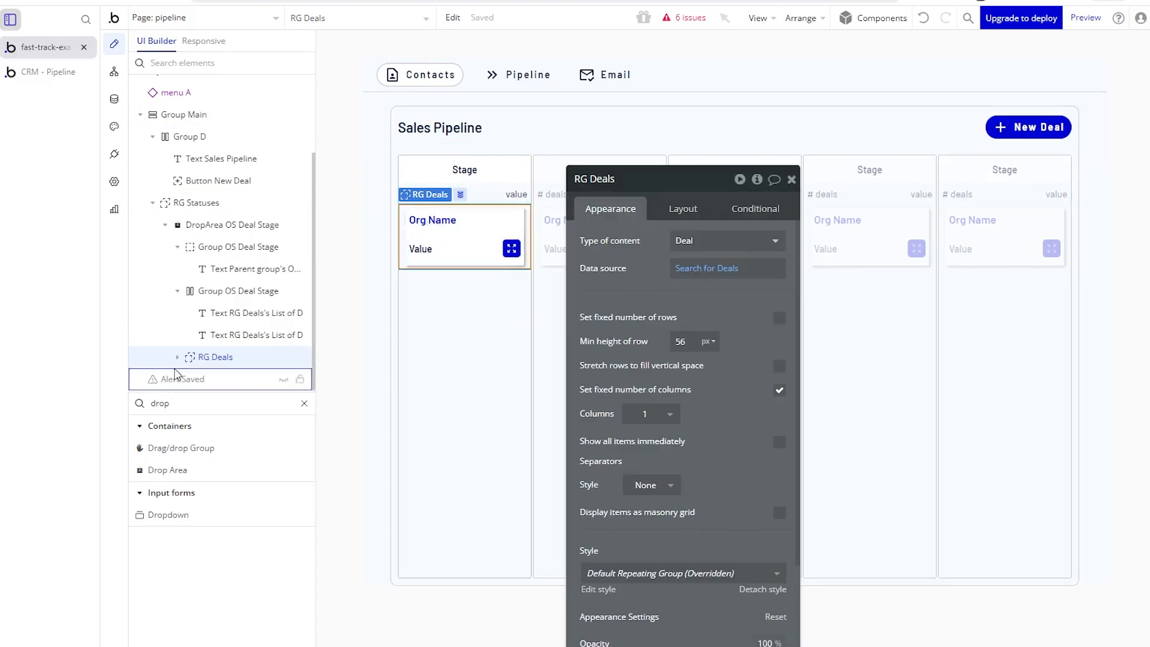
Examine the drag/drop group's settings inside RG Deals and compare them with the deal cards in the CRM preview.
left_click(177, 357)
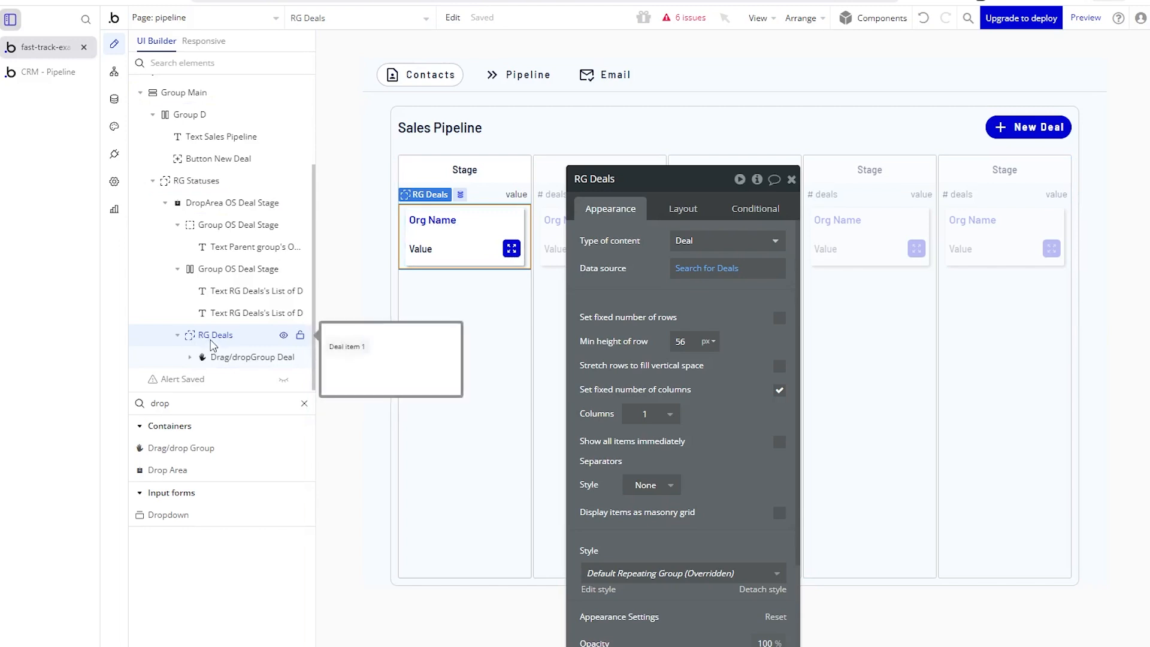
left_click(217, 358)
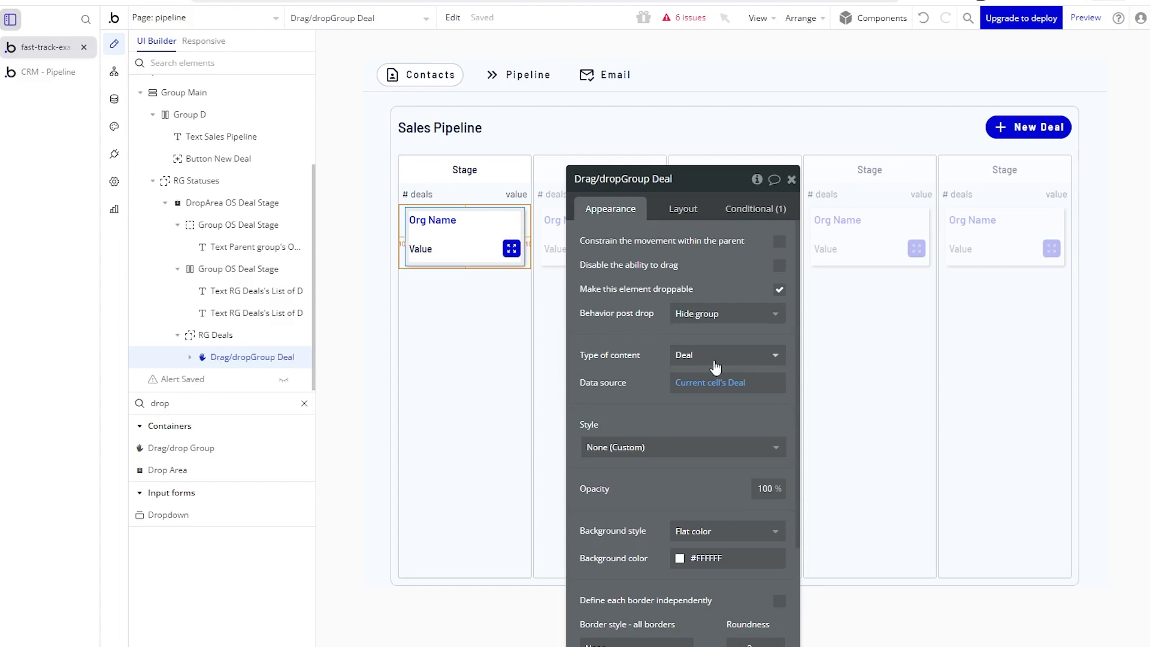
left_click_drag(631, 369, 658, 285)
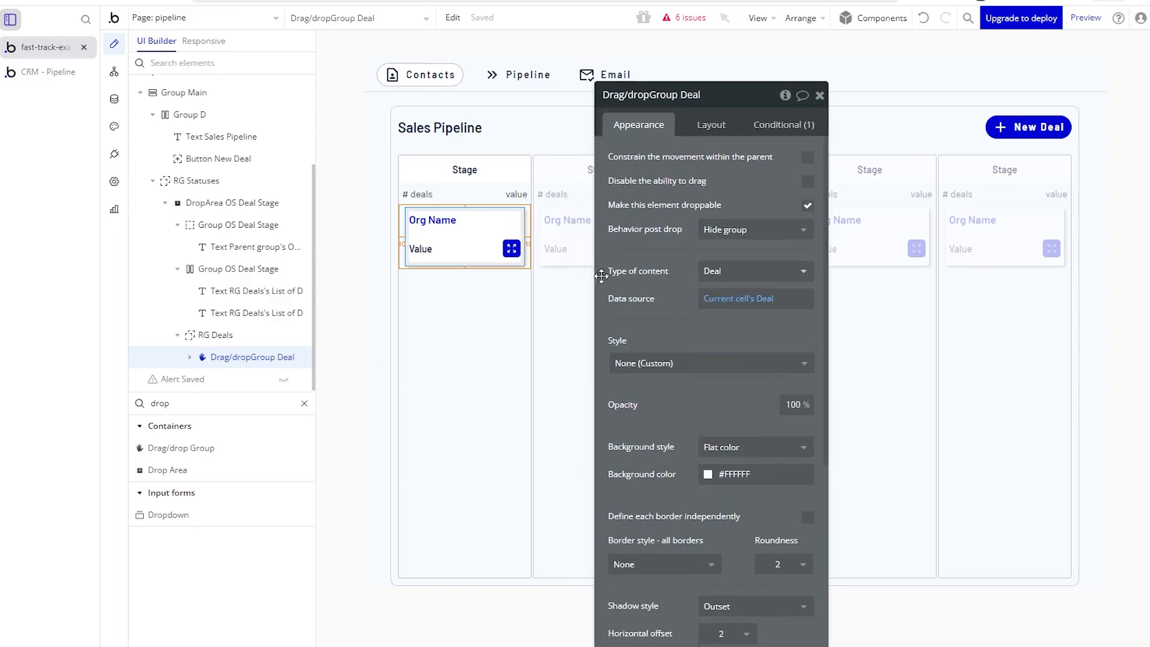
left_click(68, 79)
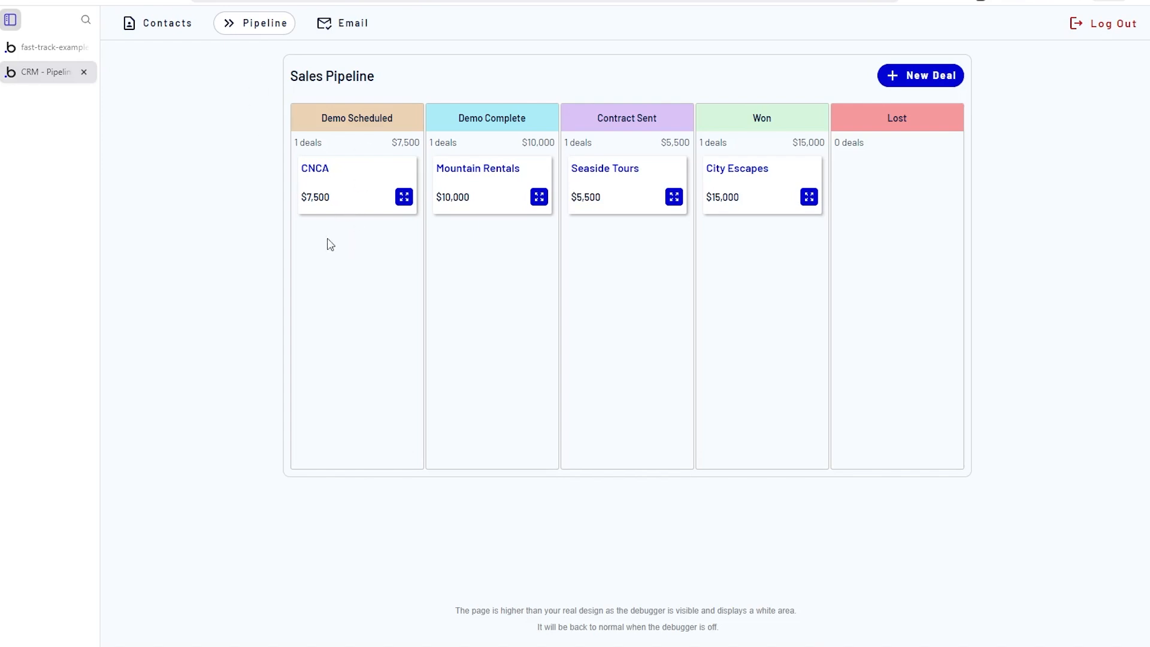
left_click(61, 48)
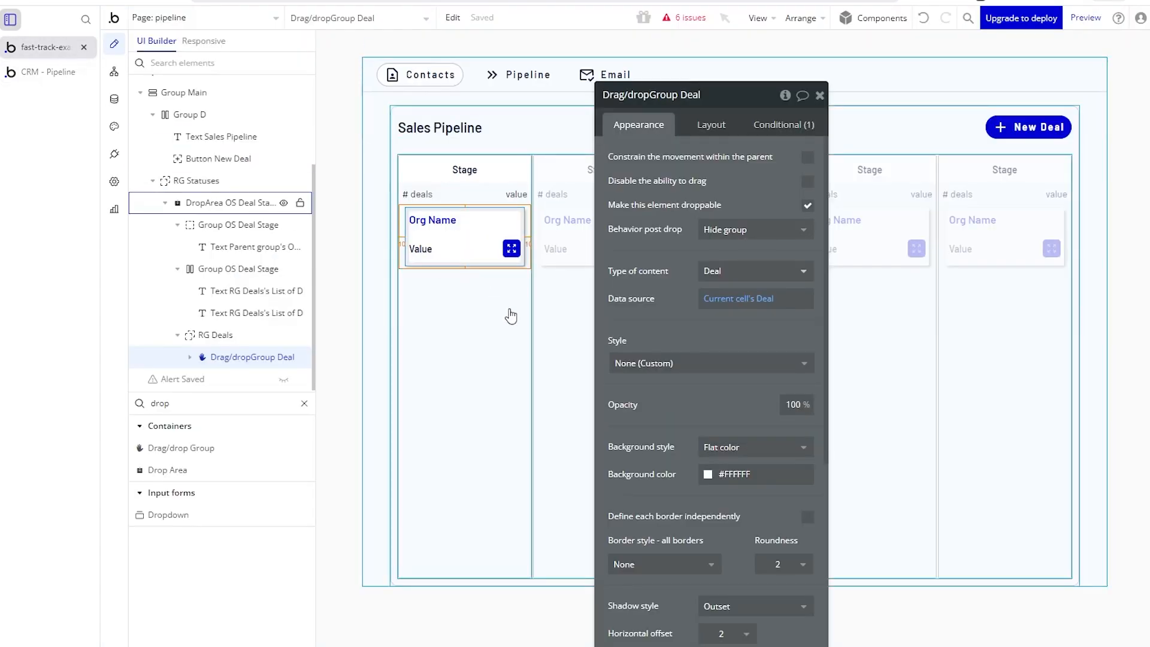
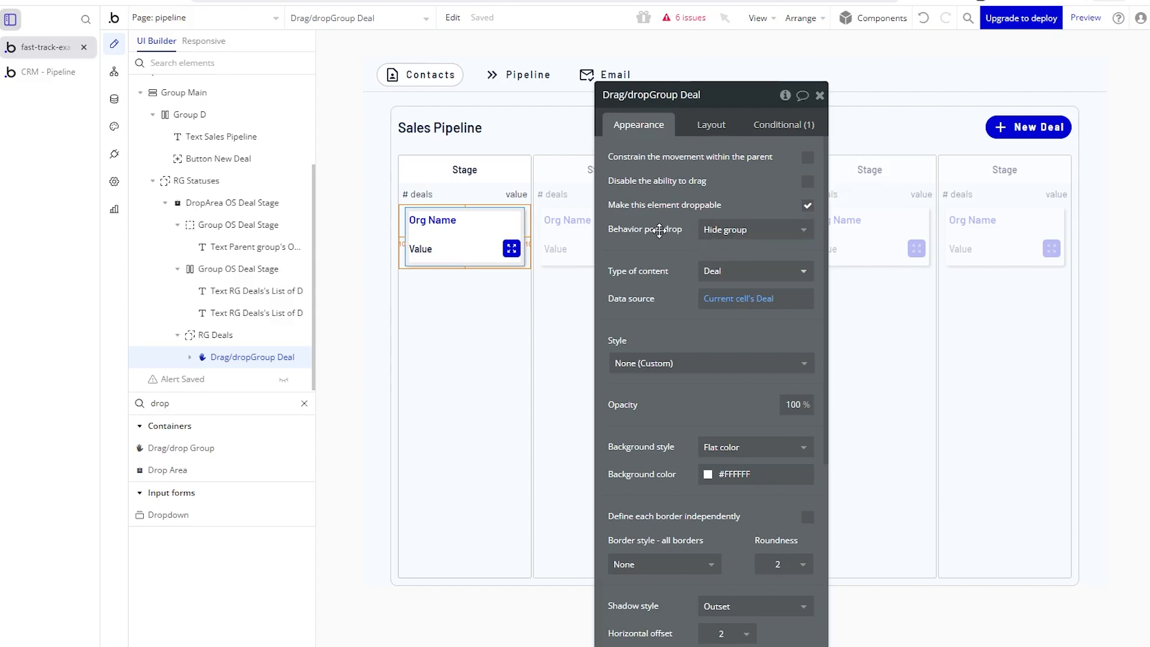
Try Move back as the deal drag/drop group's post-drop behavior, restore Hide group, and review the available options.
left_click(734, 239)
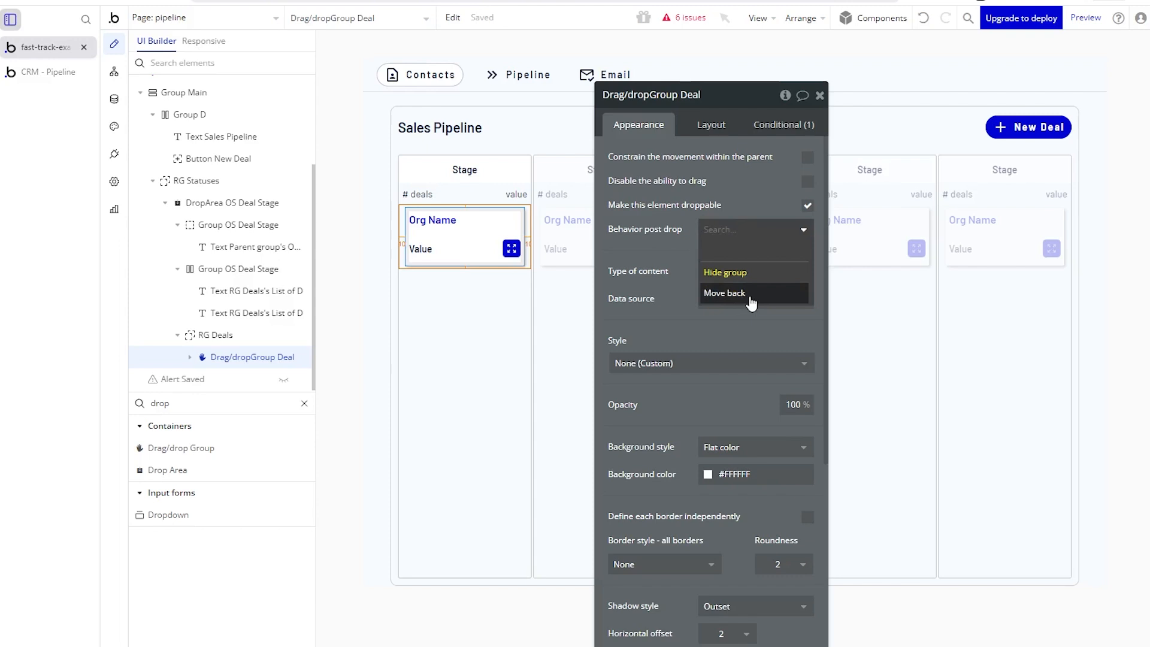
left_click(753, 279)
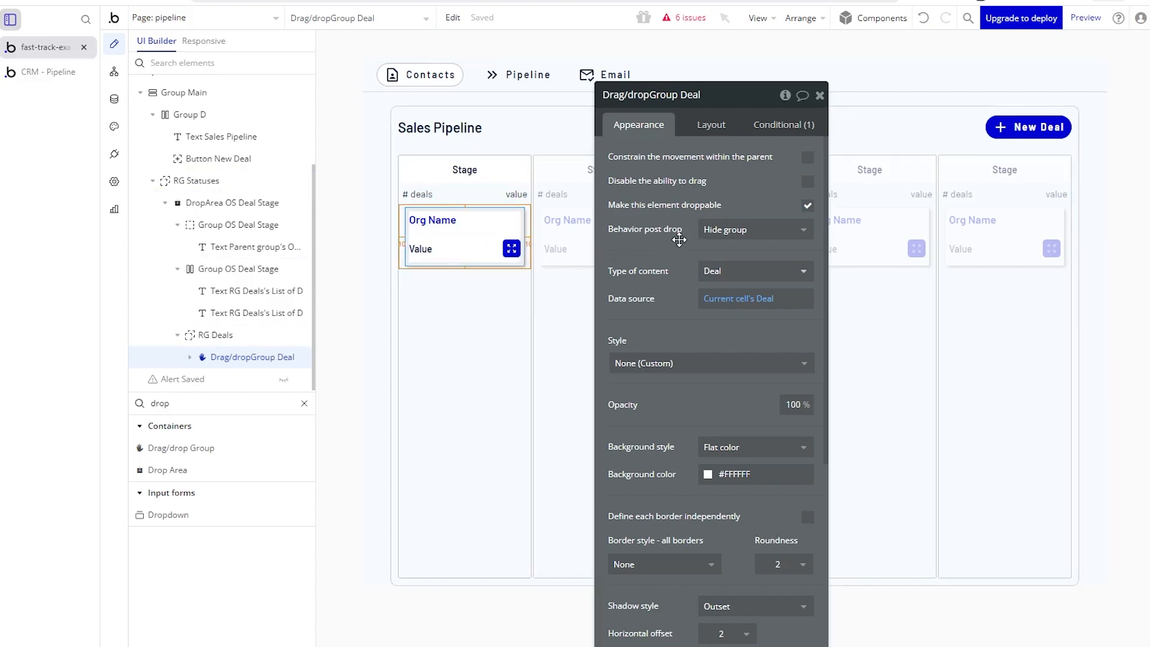
left_click(719, 234)
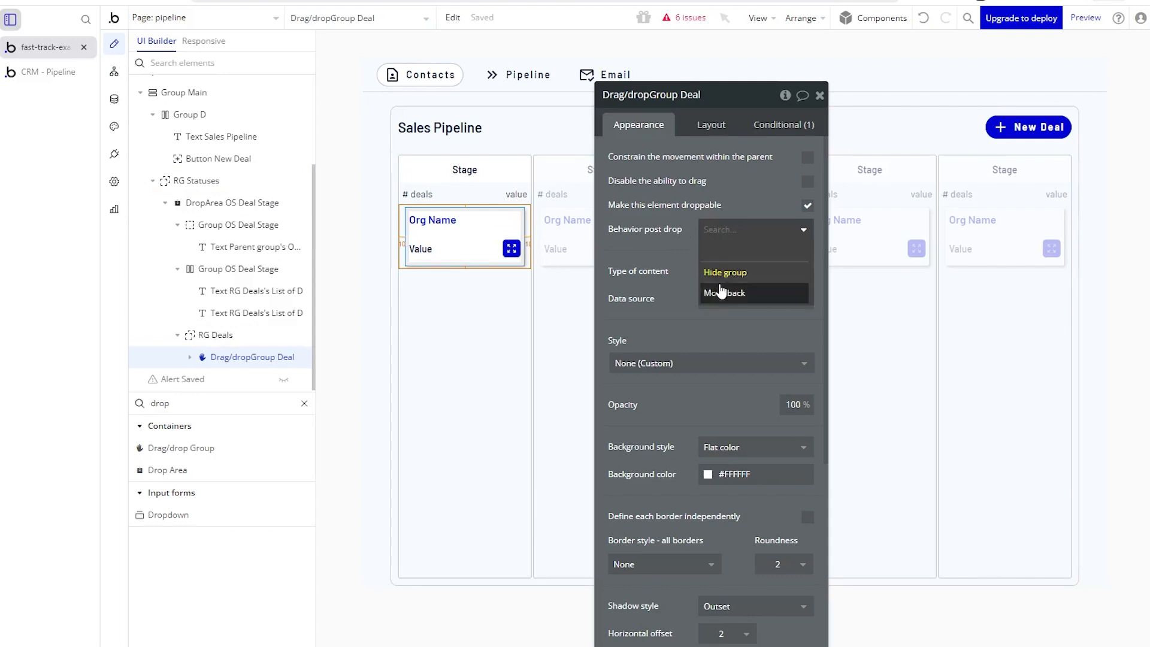
left_click(766, 301)
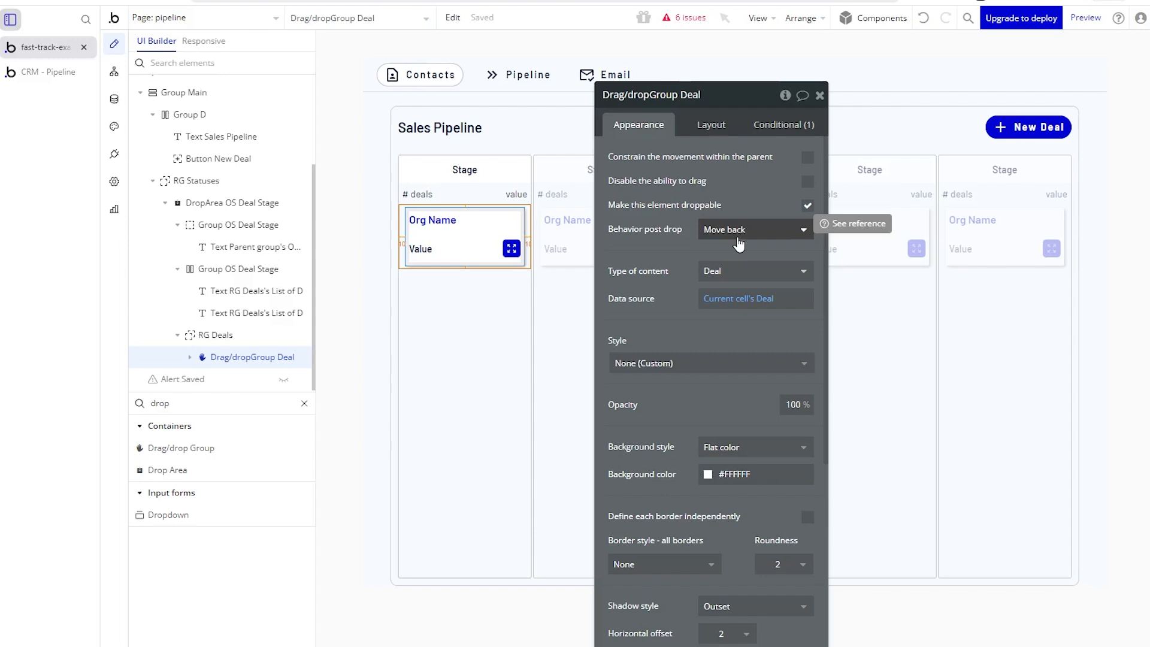
left_click(739, 243)
left_click(737, 273)
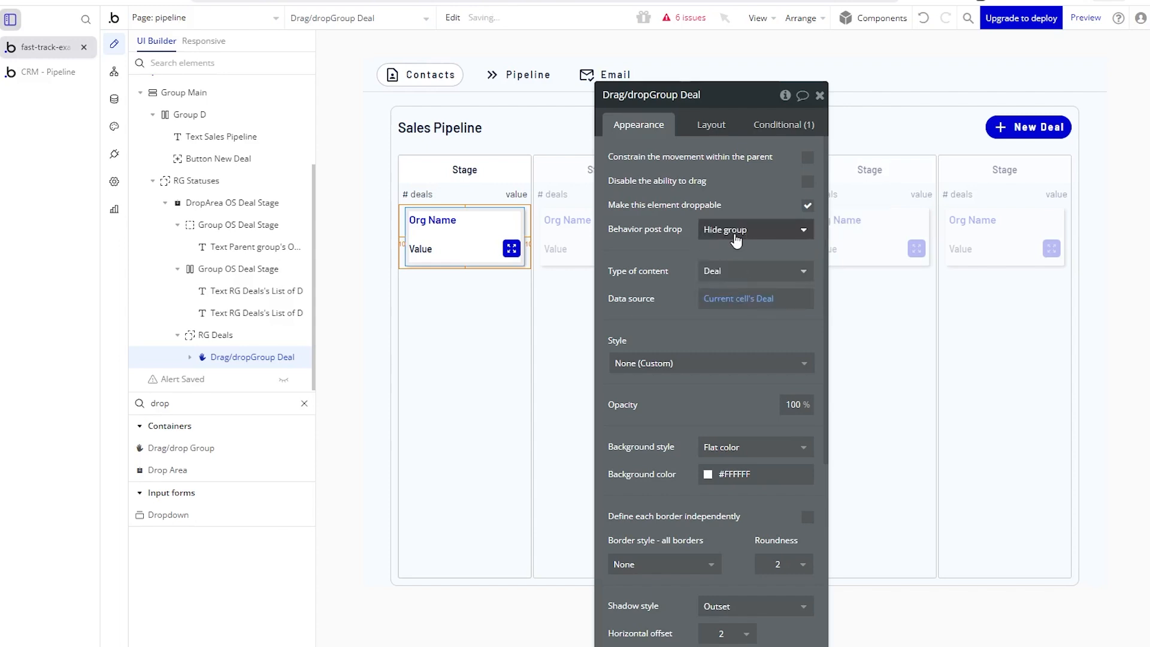
left_click(735, 235)
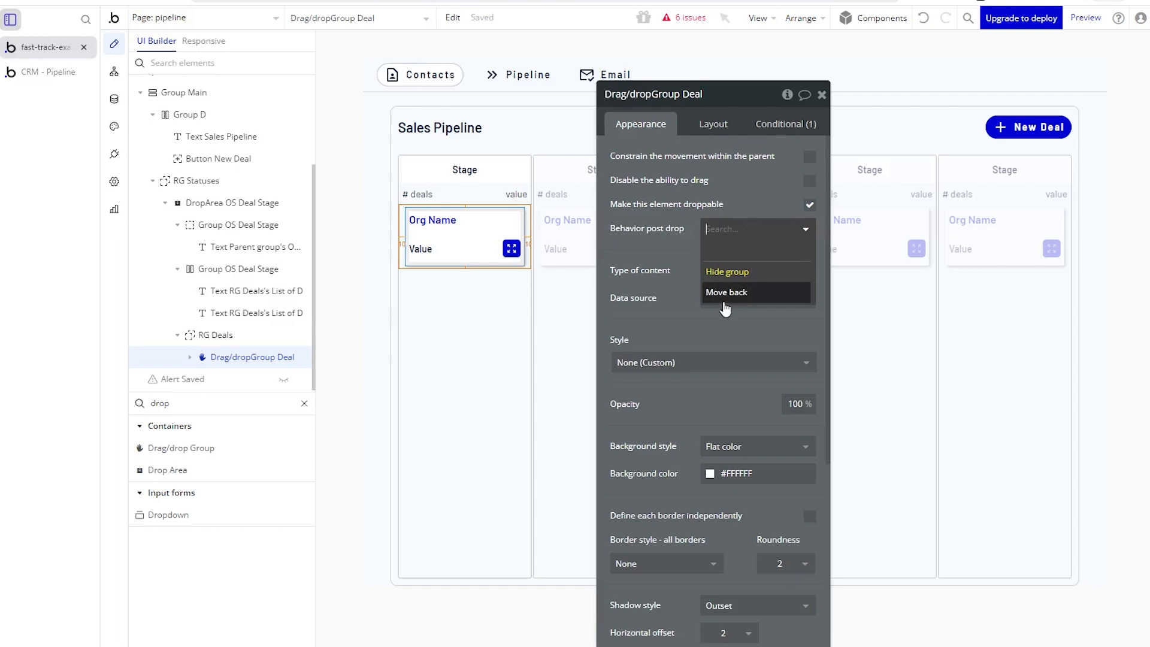
left_click(675, 255)
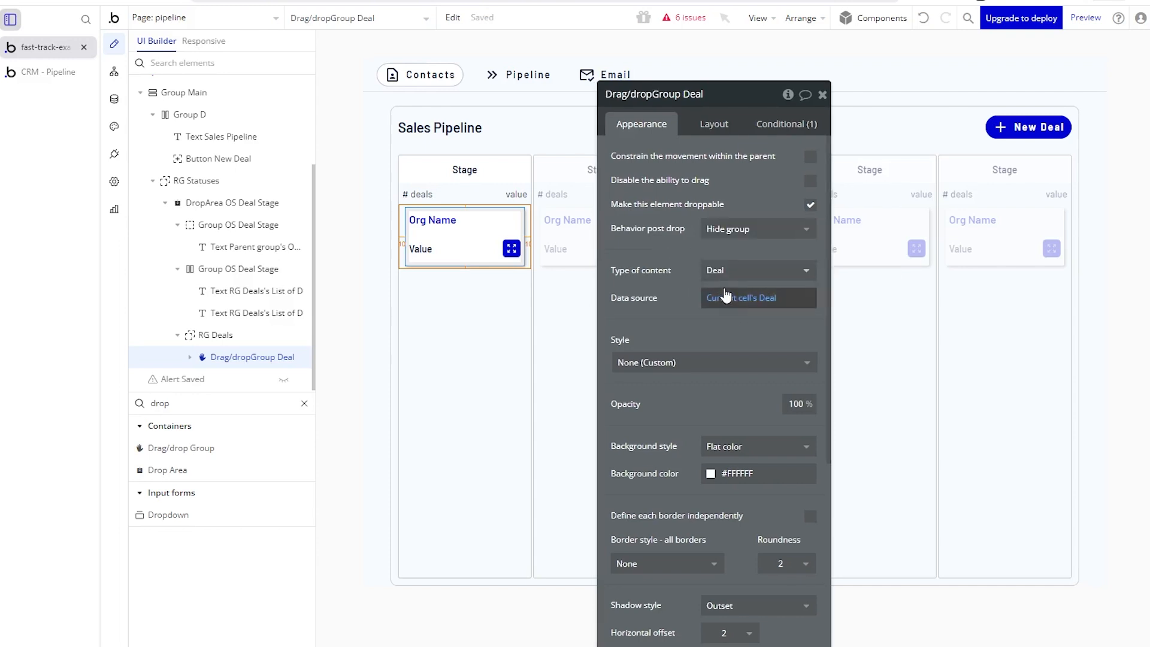
Review the drag/drop group's data source, and reveal the Popup Deal overlay to view its fields before hiding it again.
mouse_move(728, 306)
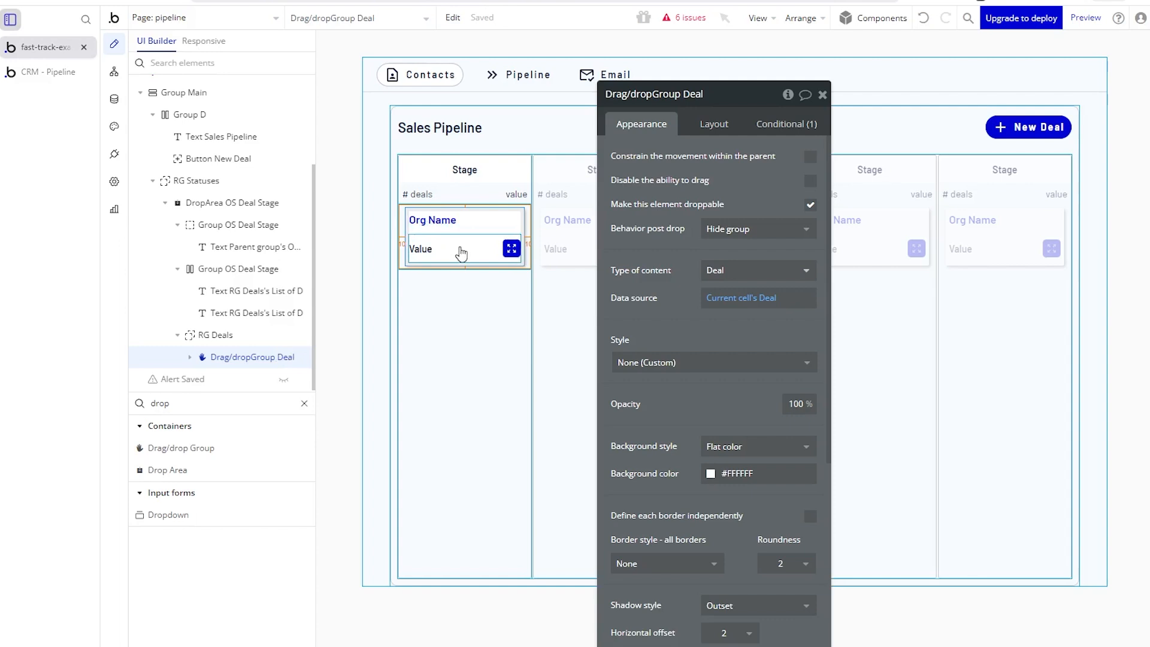
scroll(239, 191, "up", 3)
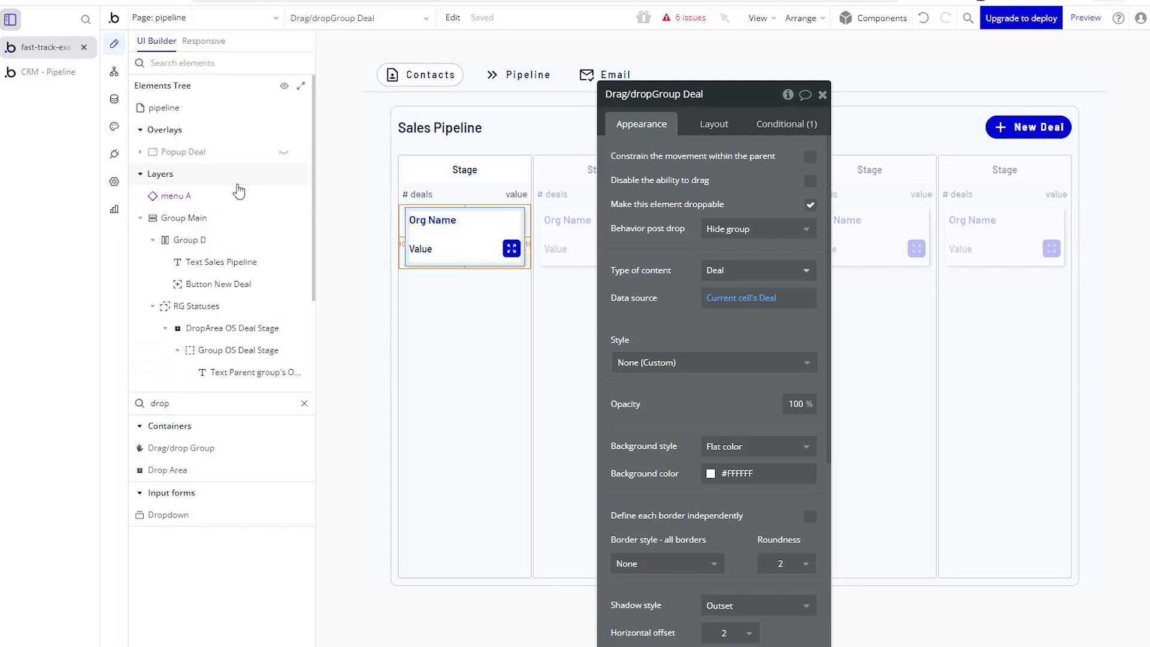
left_click(284, 153)
left_click_drag(621, 174, 460, 349)
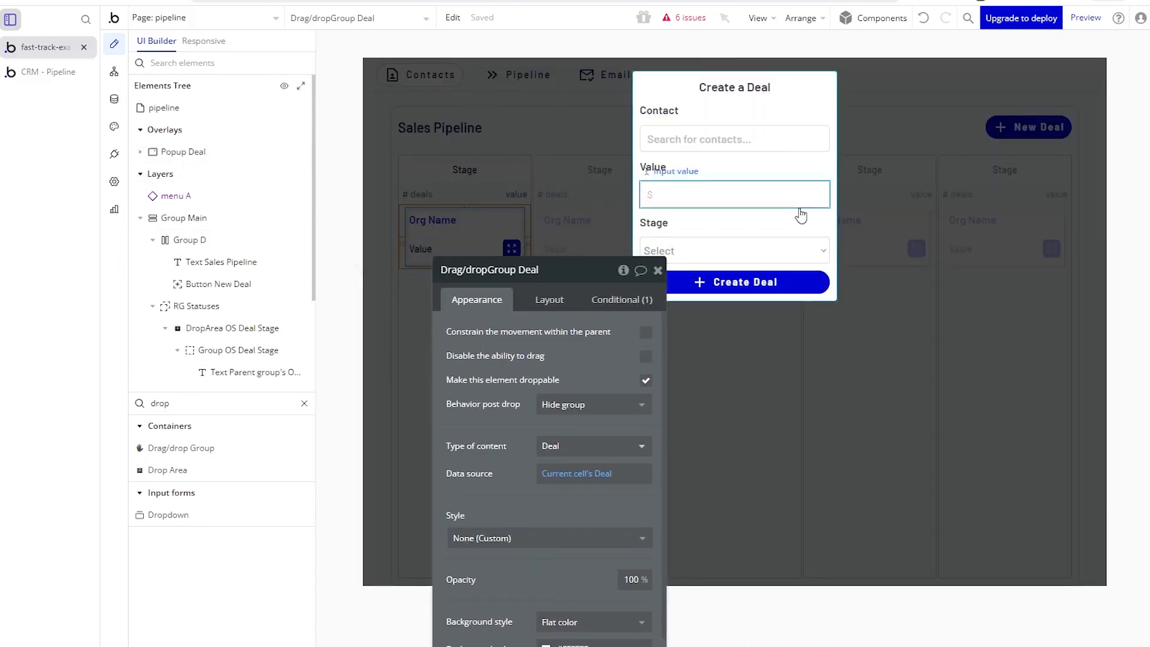
left_click(773, 369)
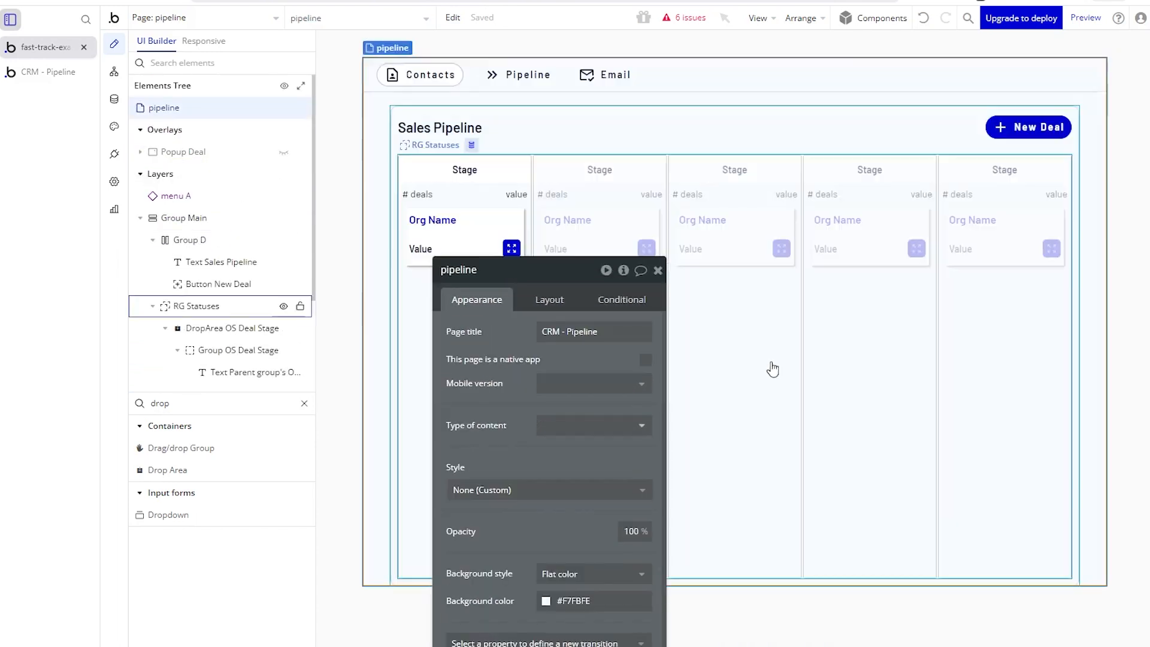
Inspect the deal card's organization name and value expressions, including the number formatting applied to the value.
left_click(432, 220)
left_click_drag(460, 314, 580, 213)
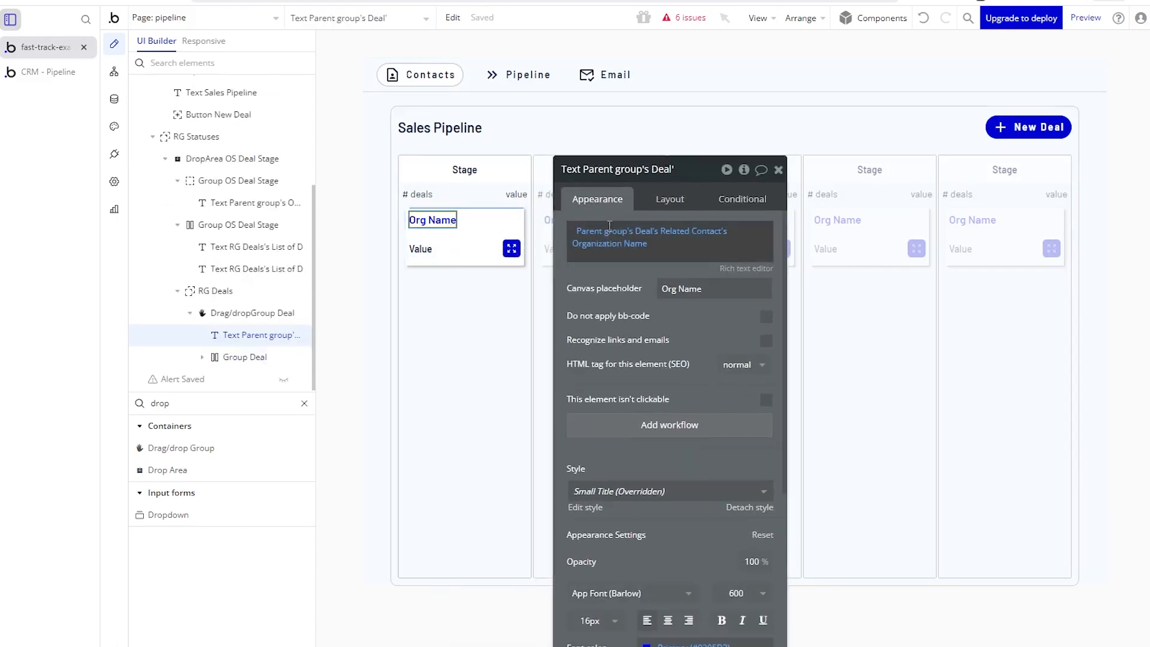
mouse_move(623, 238)
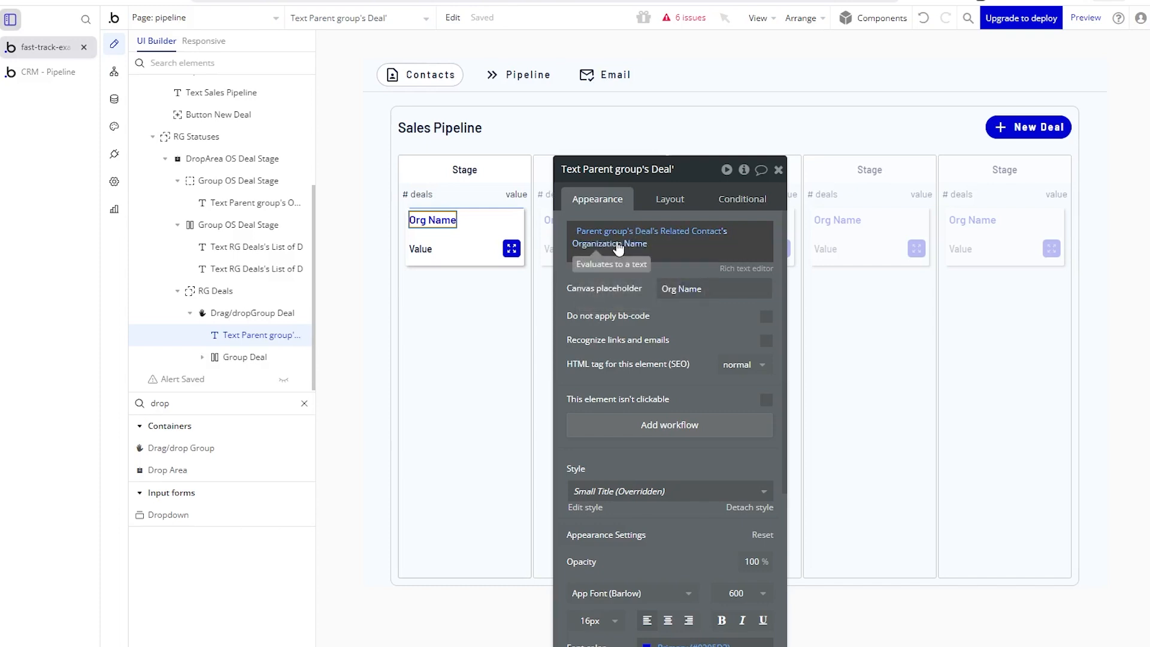
left_click(421, 249)
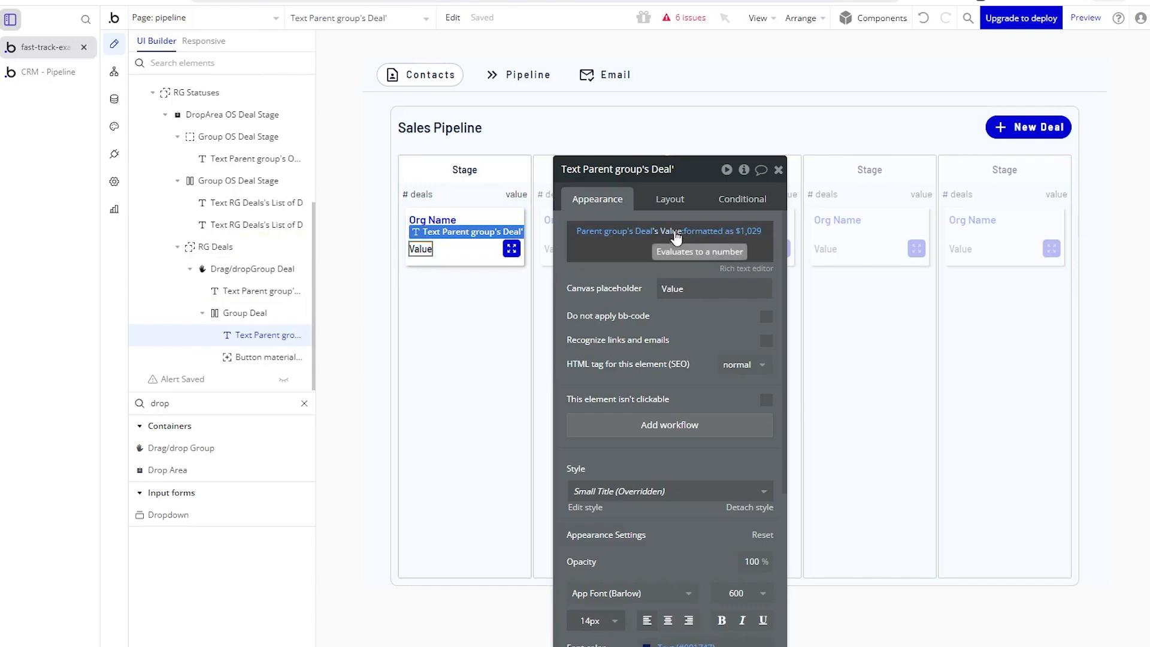
left_click(711, 234)
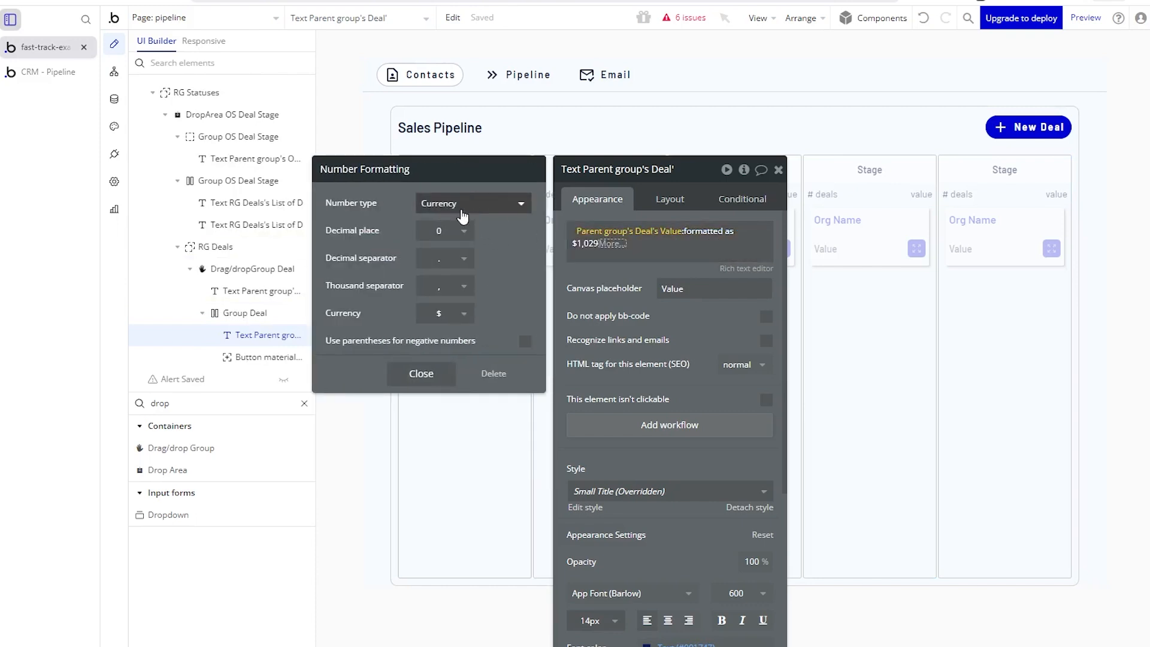
Close the number formatting settings and inspect the zoom-out icon button on the deal card.
left_click(637, 284)
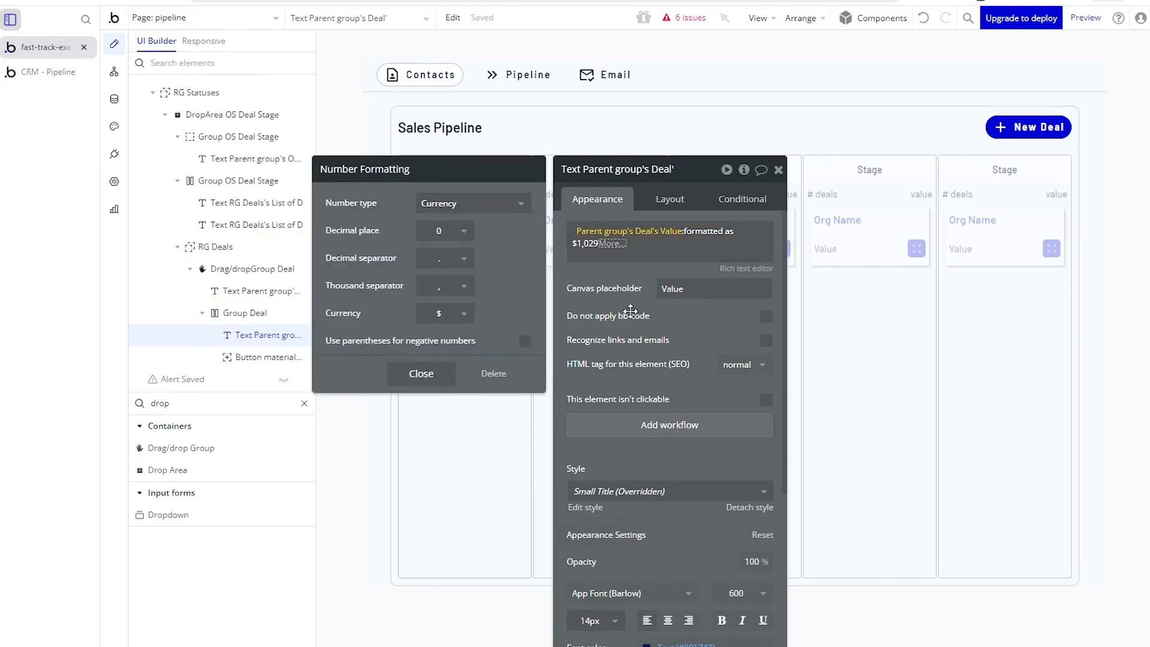
left_click(514, 250)
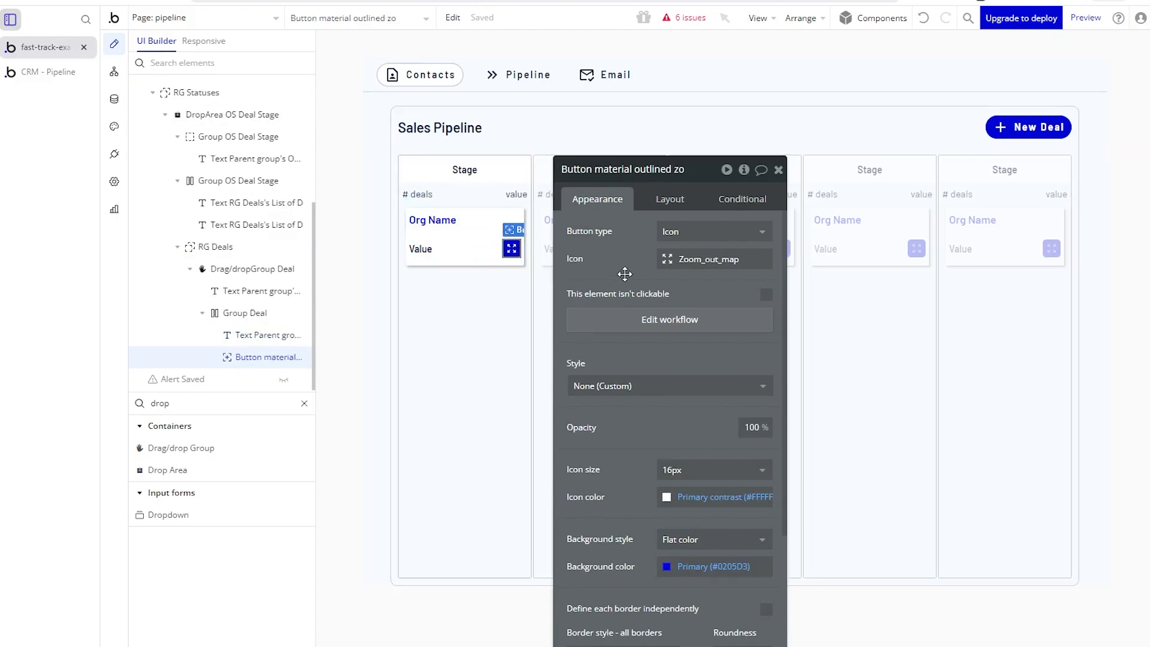
left_click_drag(627, 273, 635, 251)
Reveal the Popup Deal overlay and examine the Create a Deal title's text and its condition for an existing deal.
scroll(238, 263, "up", 4)
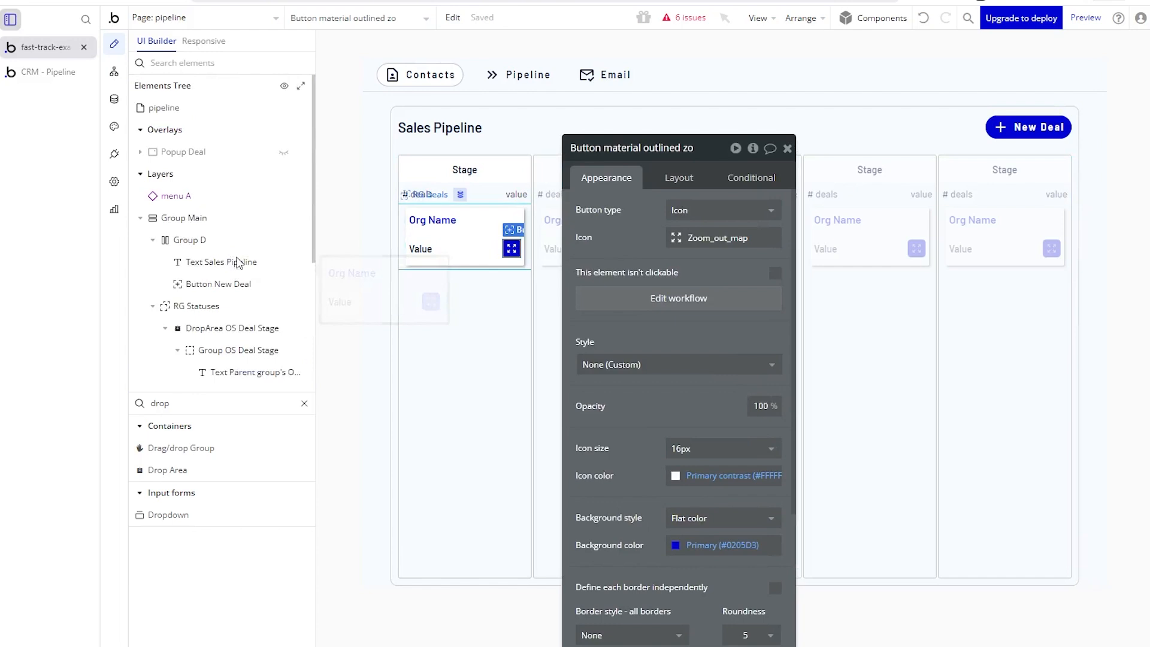
left_click(284, 152)
left_click(705, 114)
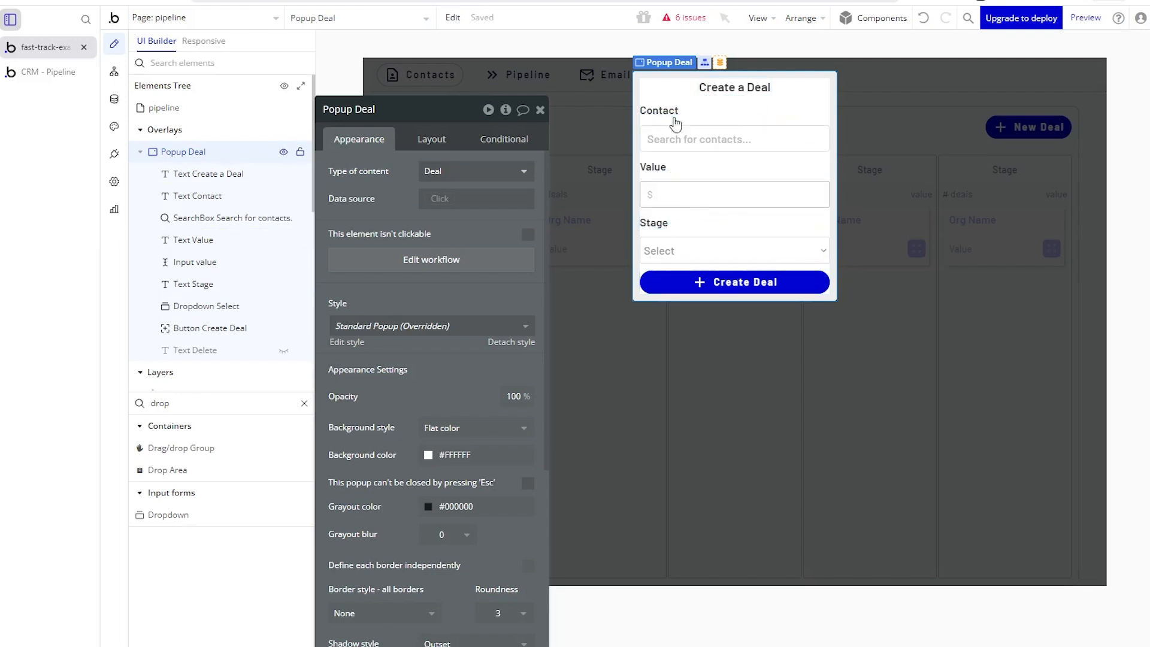
left_click(716, 87)
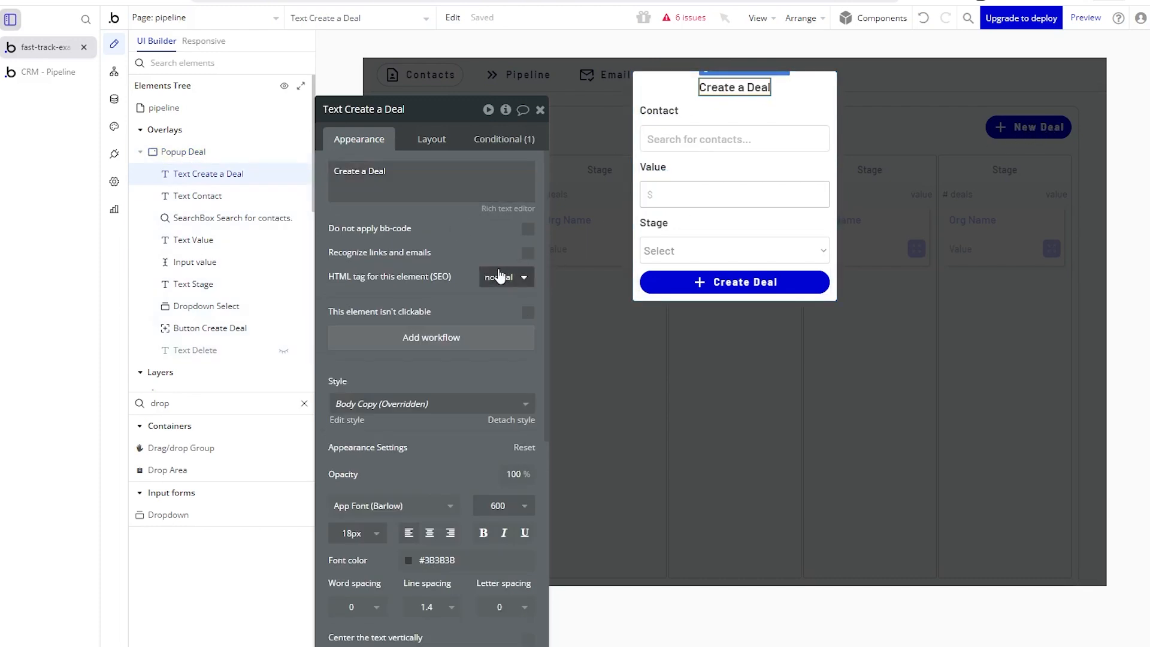
left_click_drag(464, 247, 495, 227)
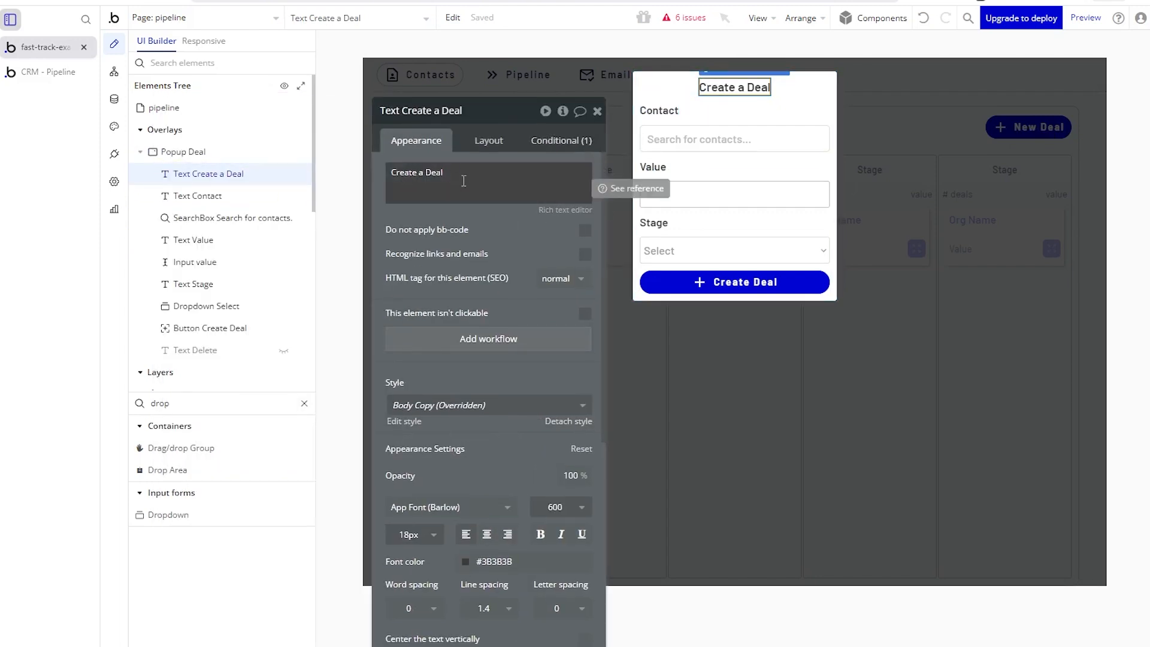
left_click(558, 143)
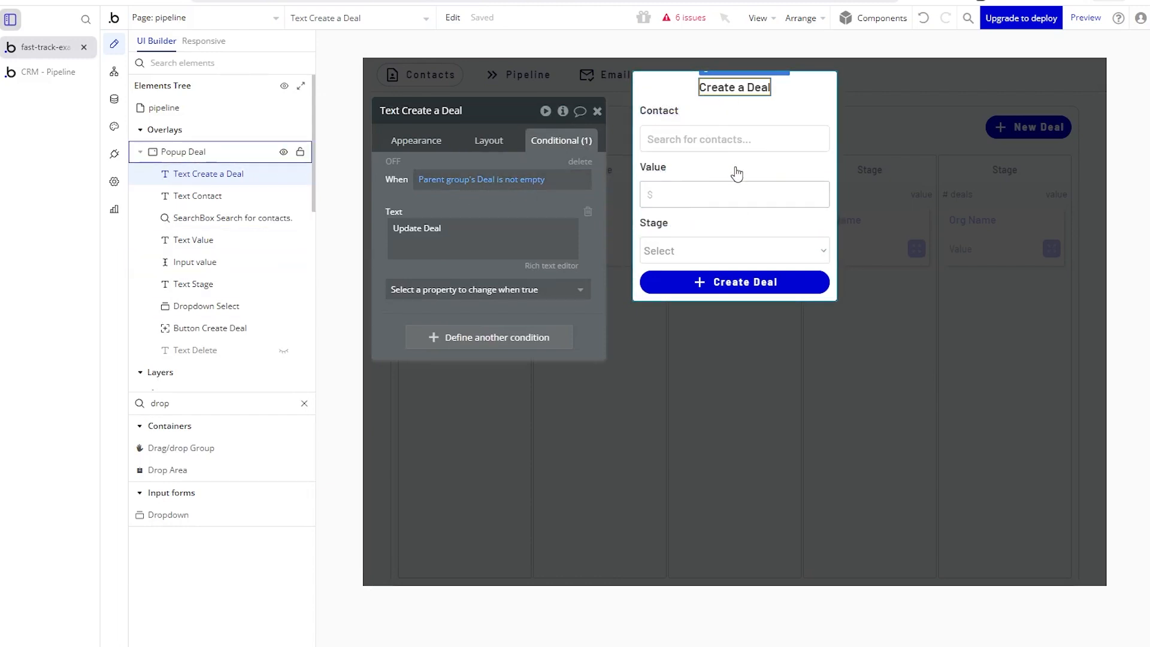
left_click(448, 229)
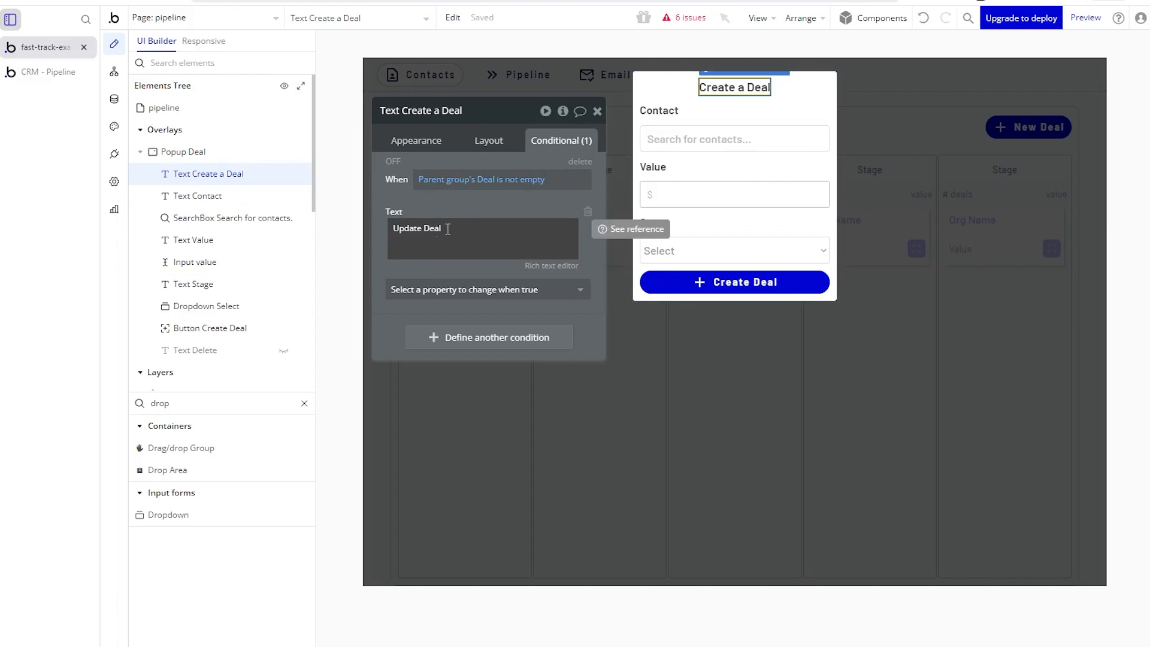
Preview the Create Deal button's condition for a non-empty parent deal, and switch the preview off again.
left_click(705, 283)
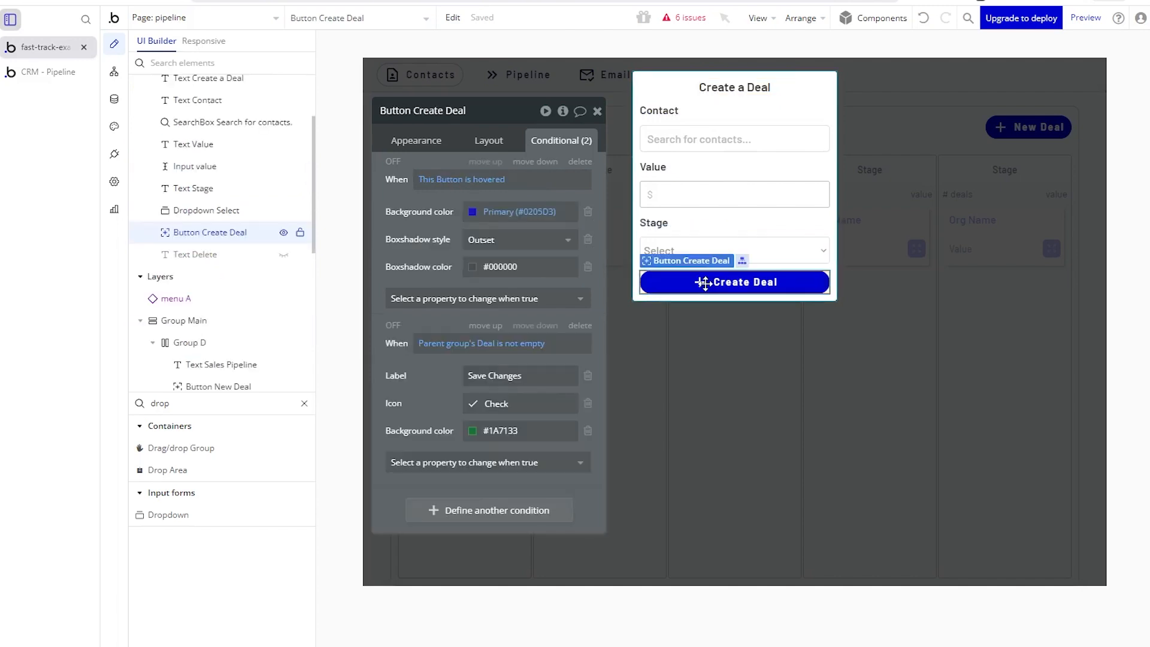
left_click(391, 324)
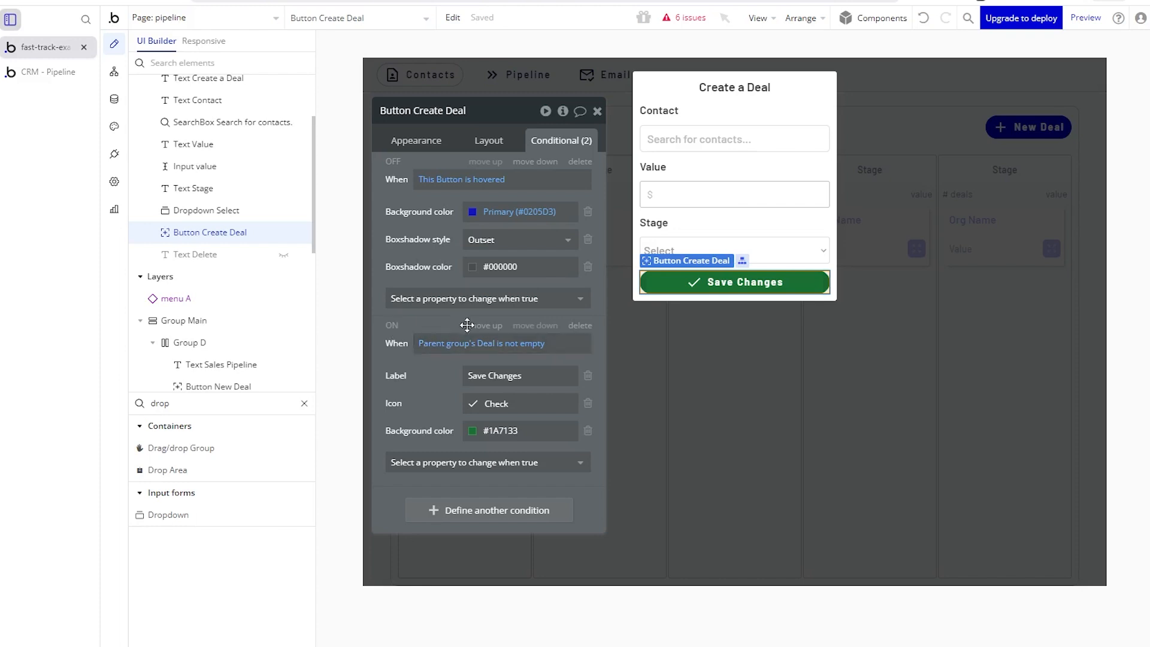
left_click(392, 326)
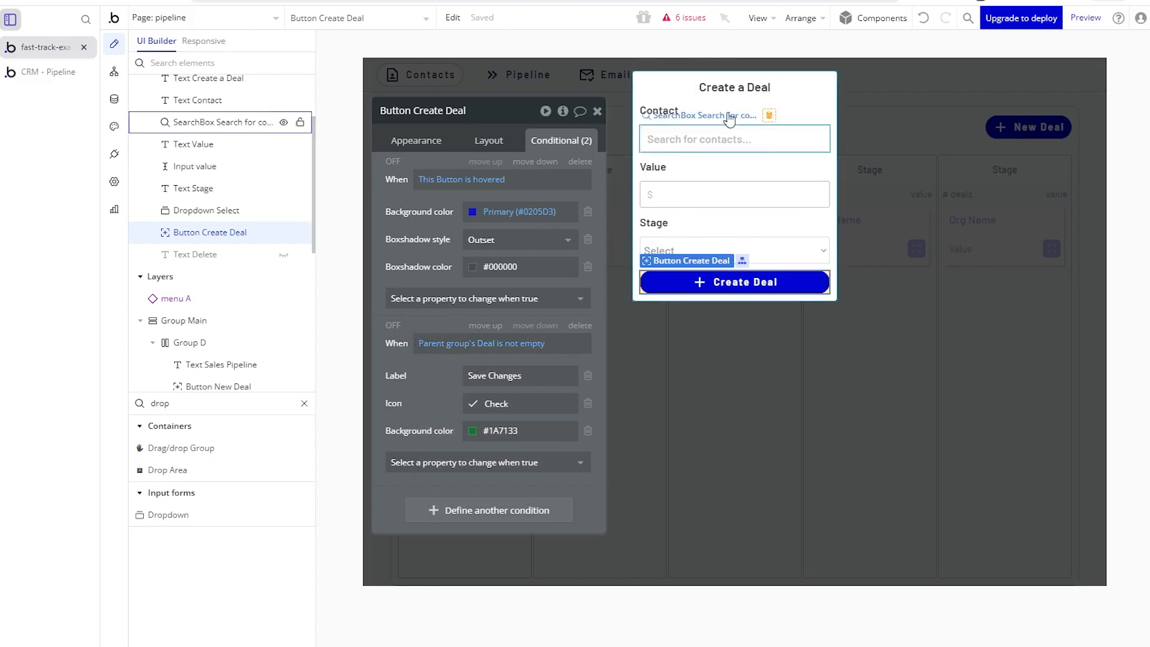
Inspect the popup's contact search box settings, and look up the Searchbox element in the element palette with "sea".
left_click_drag(449, 234, 427, 215)
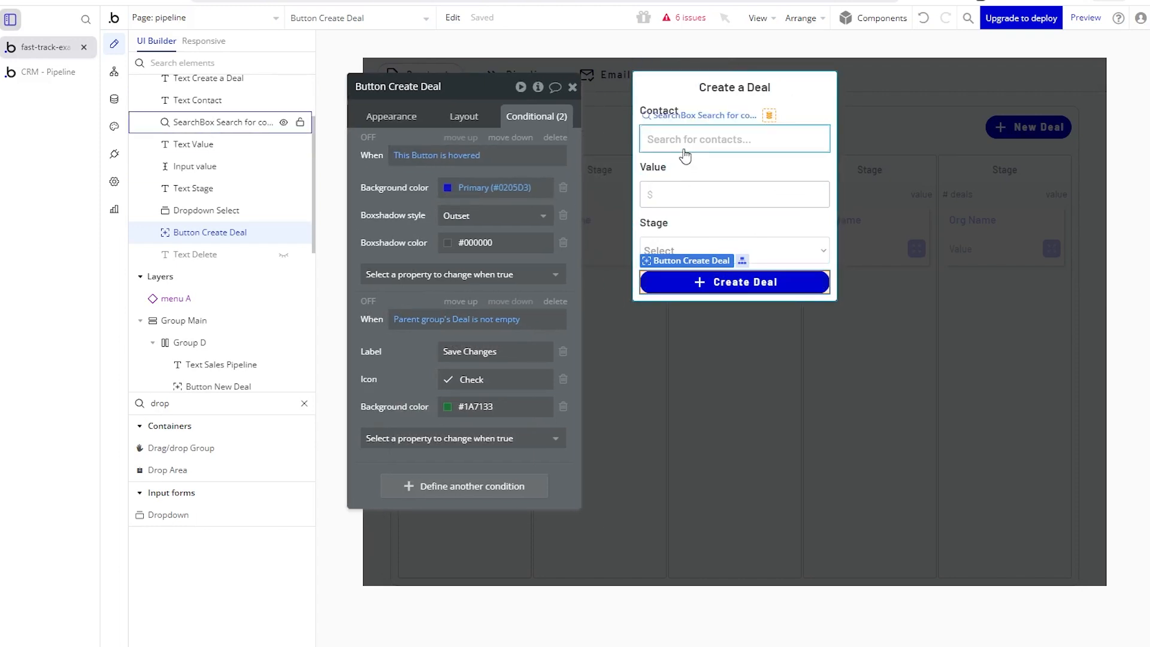
left_click(734, 139)
left_click(408, 118)
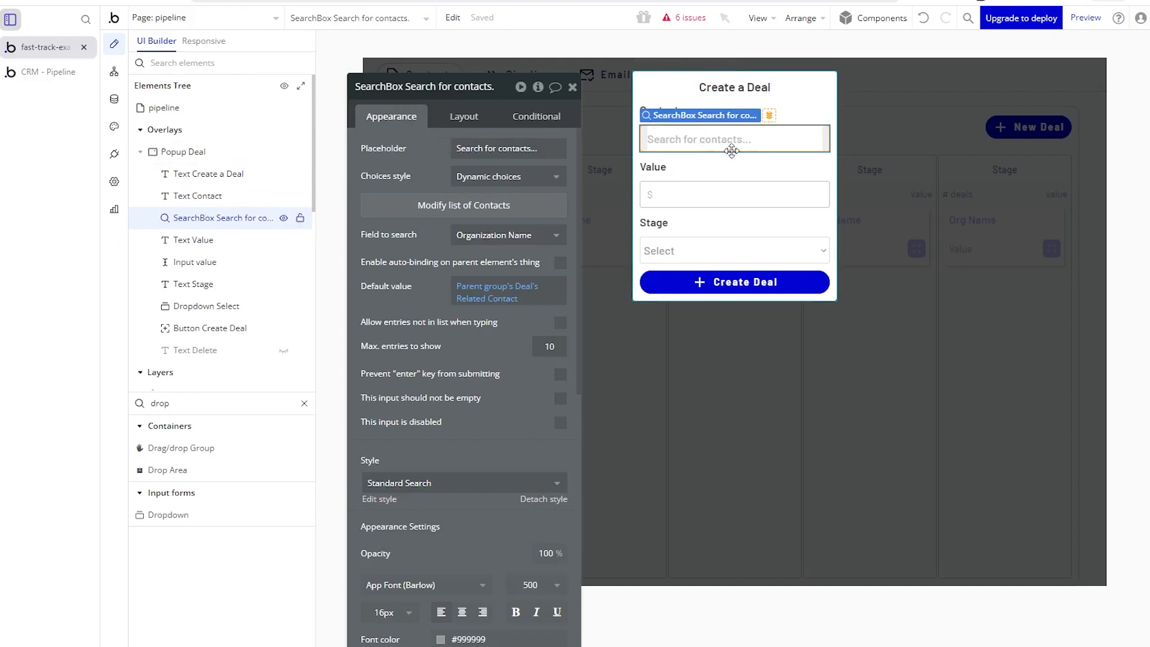
double_click(160, 403)
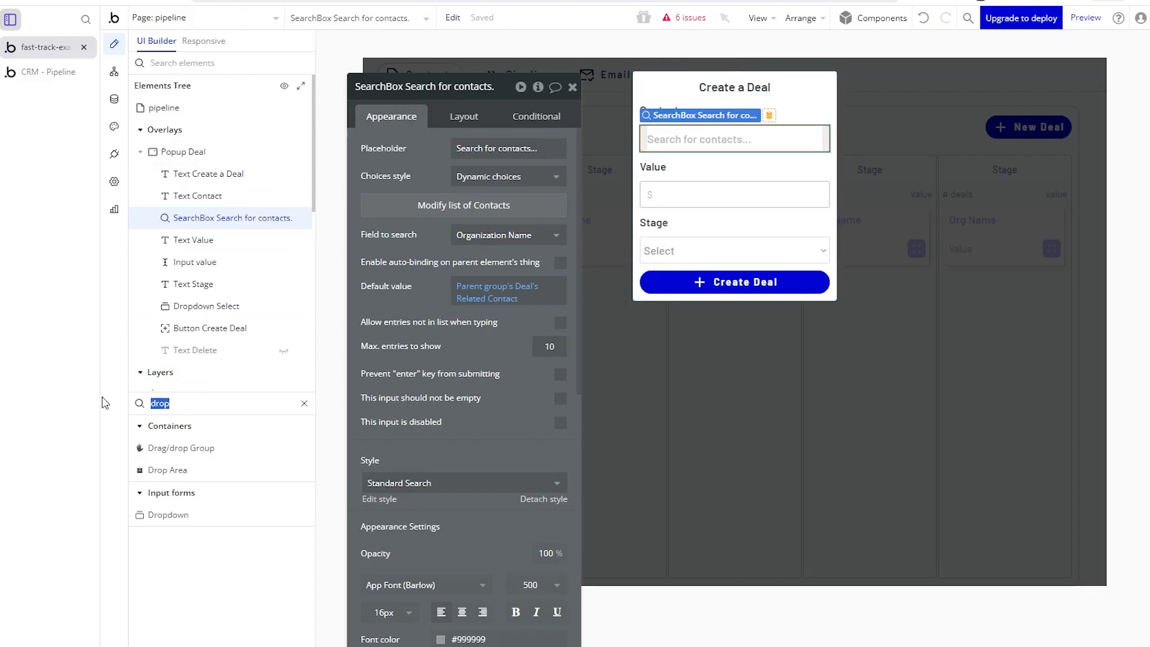
type("sea")
mouse_move(180, 457)
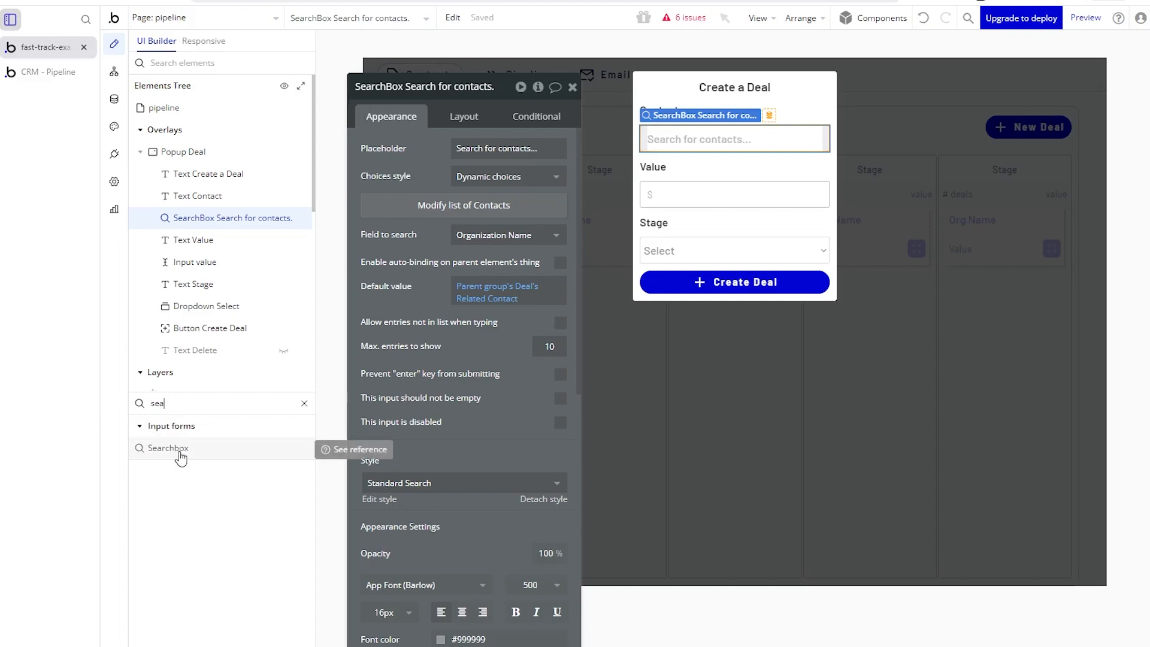
Review the contact search box's Contacts search, and inspect the popup's value input and stage dropdown.
left_click(531, 213)
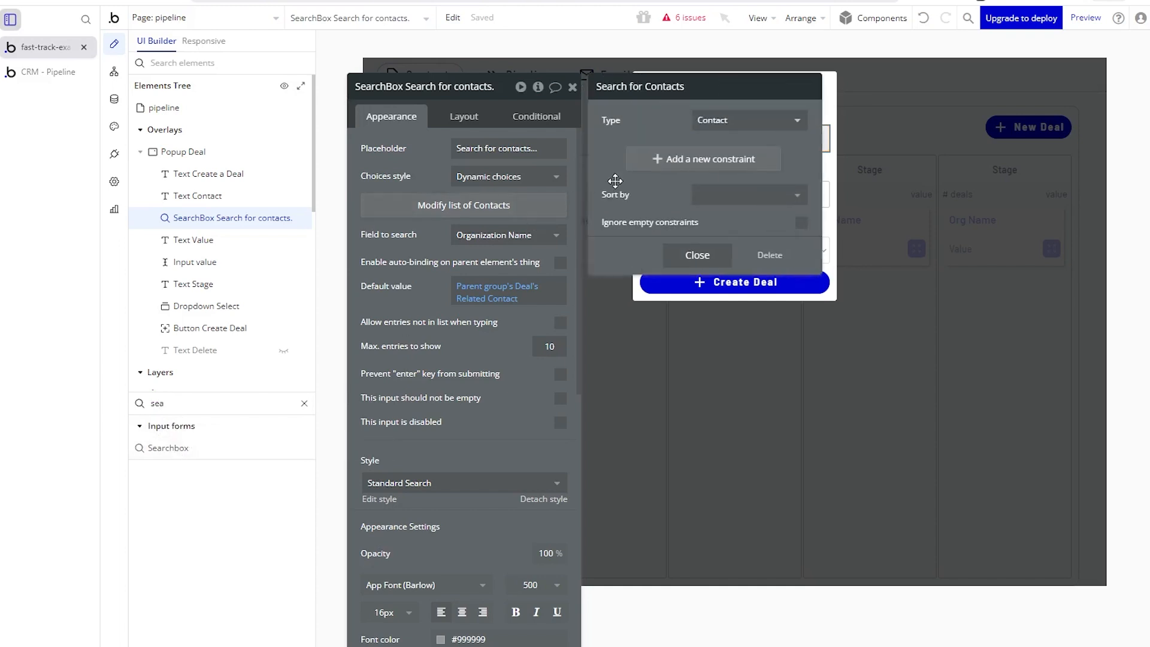
mouse_move(530, 213)
left_click(691, 255)
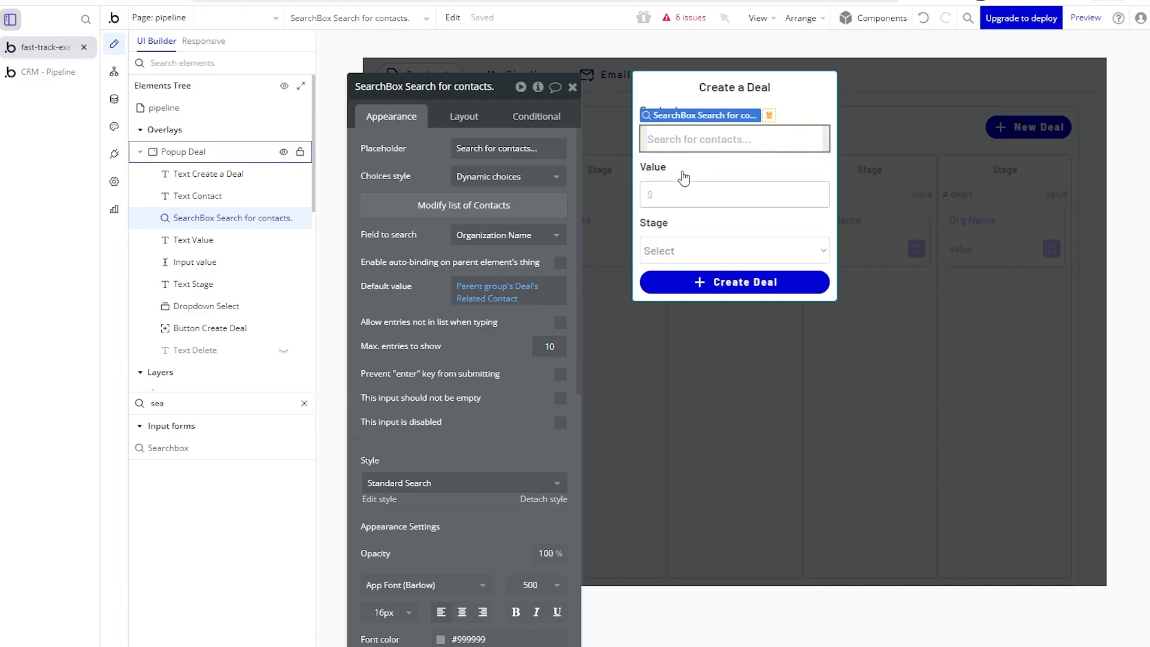
left_click(665, 193)
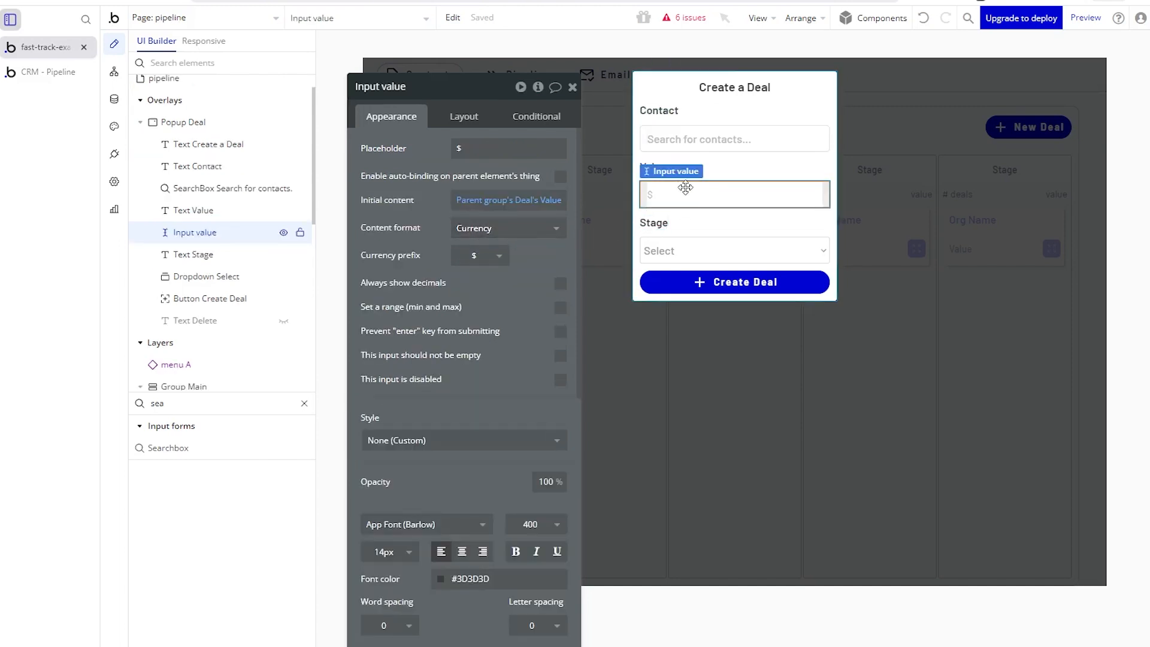
left_click(688, 250)
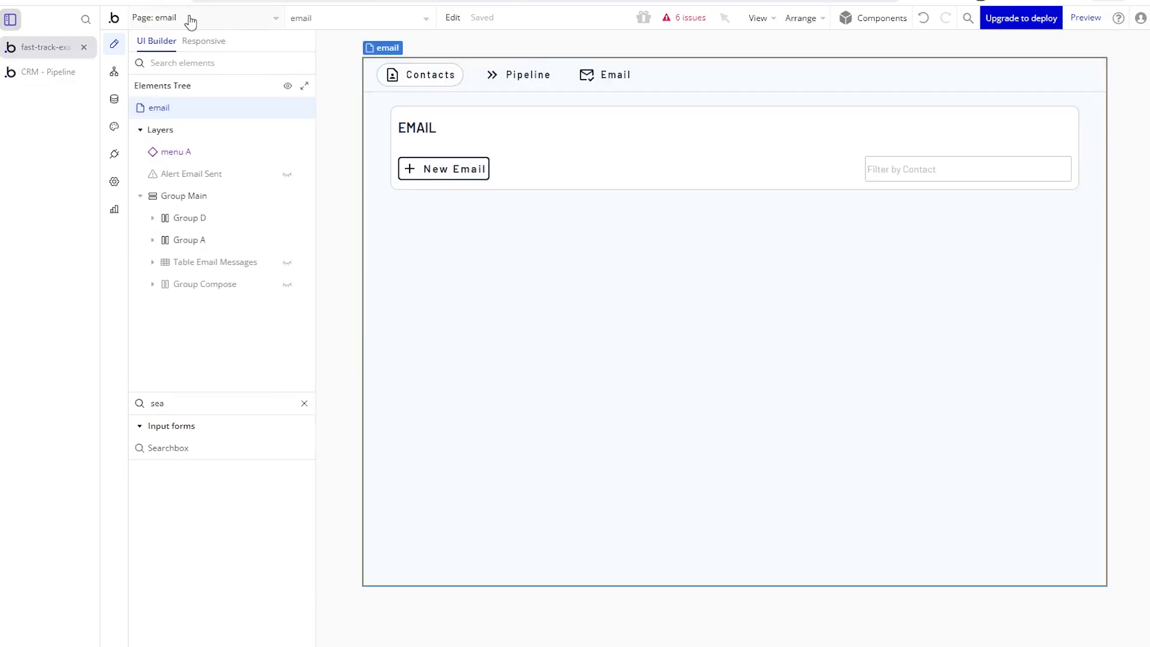
On the email page, reveal Table Email Messages and Group Compose in turn to view their contents, hiding each again.
double_click(457, 106)
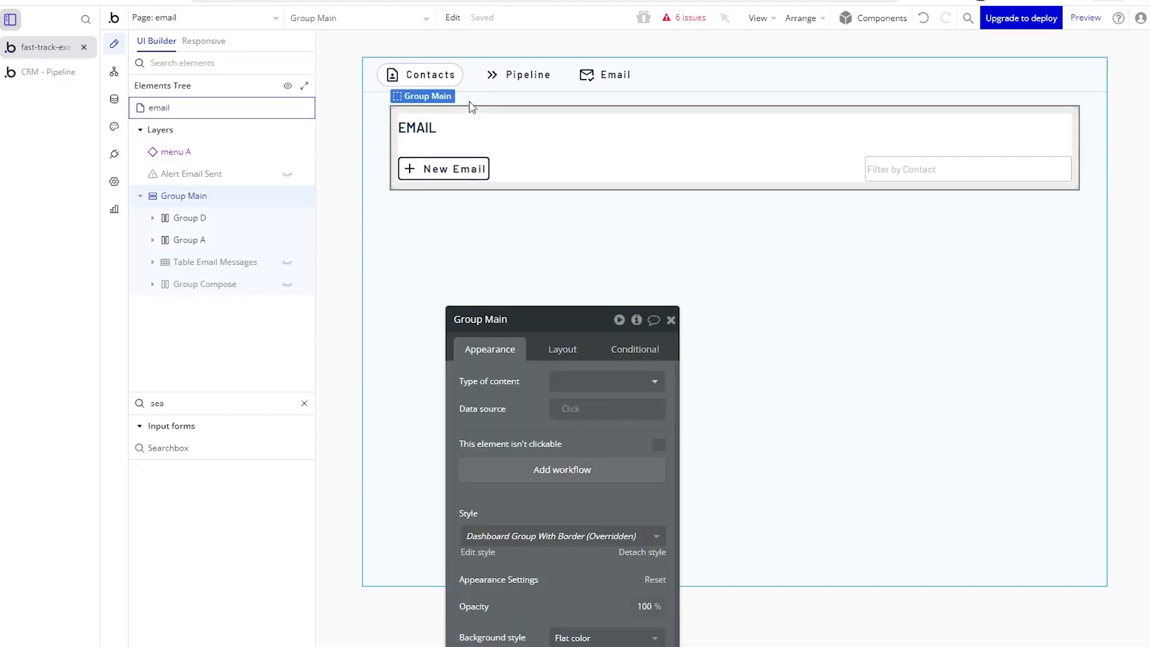
left_click(287, 264)
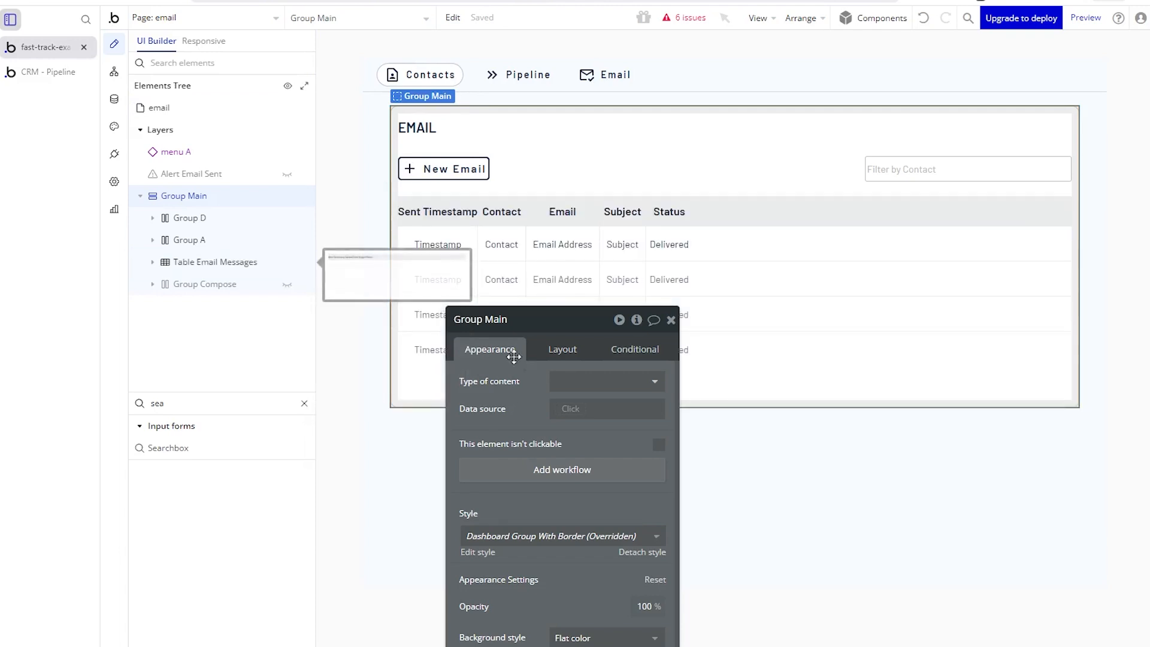
left_click_drag(521, 407, 519, 437)
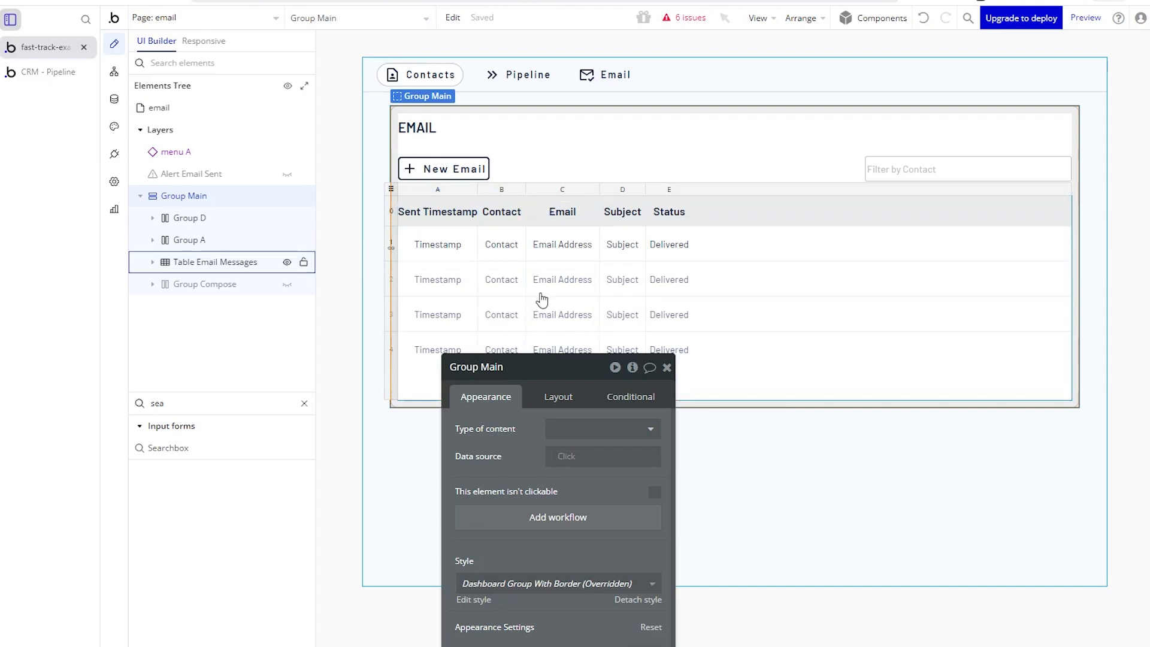
left_click(287, 263)
left_click(287, 284)
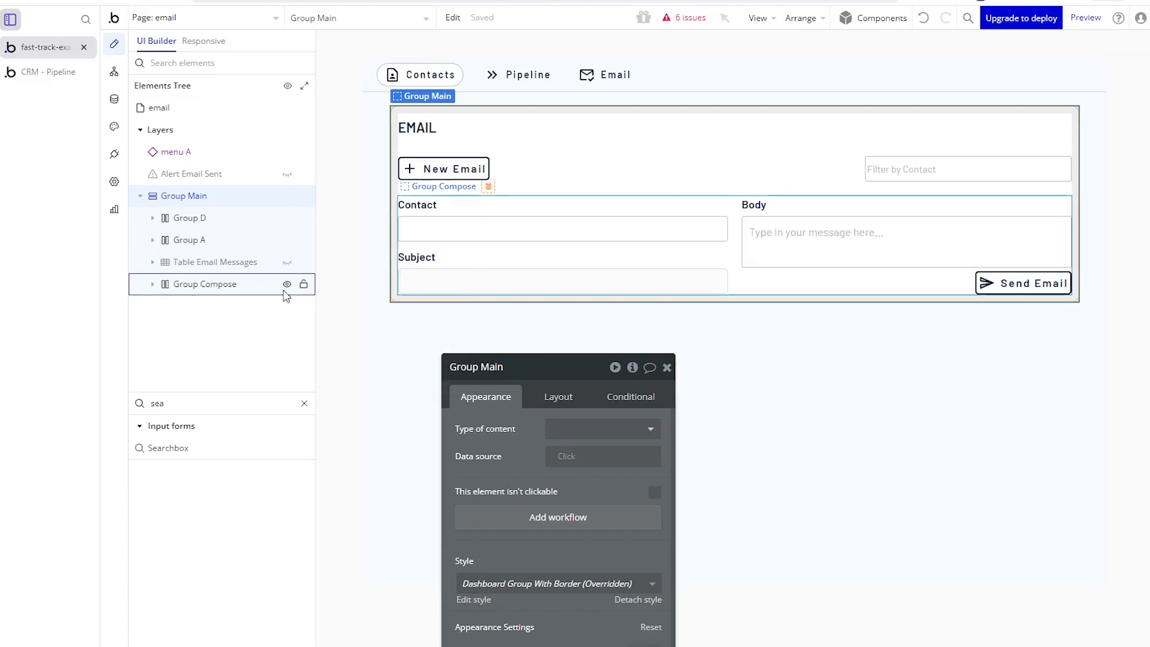
left_click(287, 284)
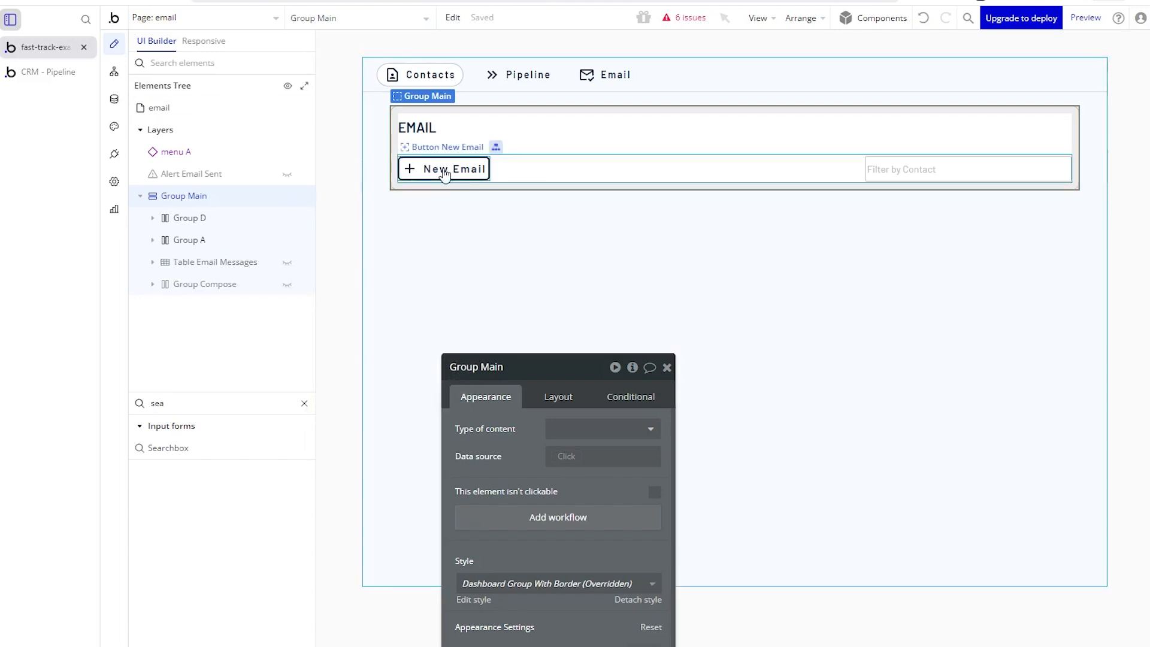
left_click(287, 284)
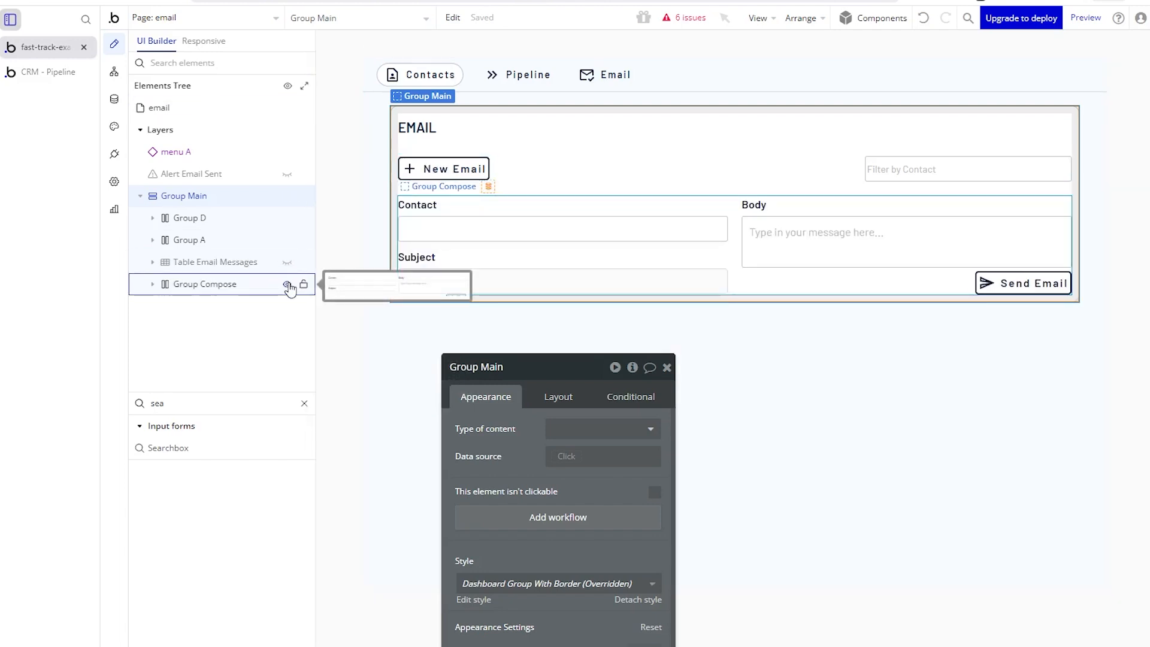
left_click(287, 284)
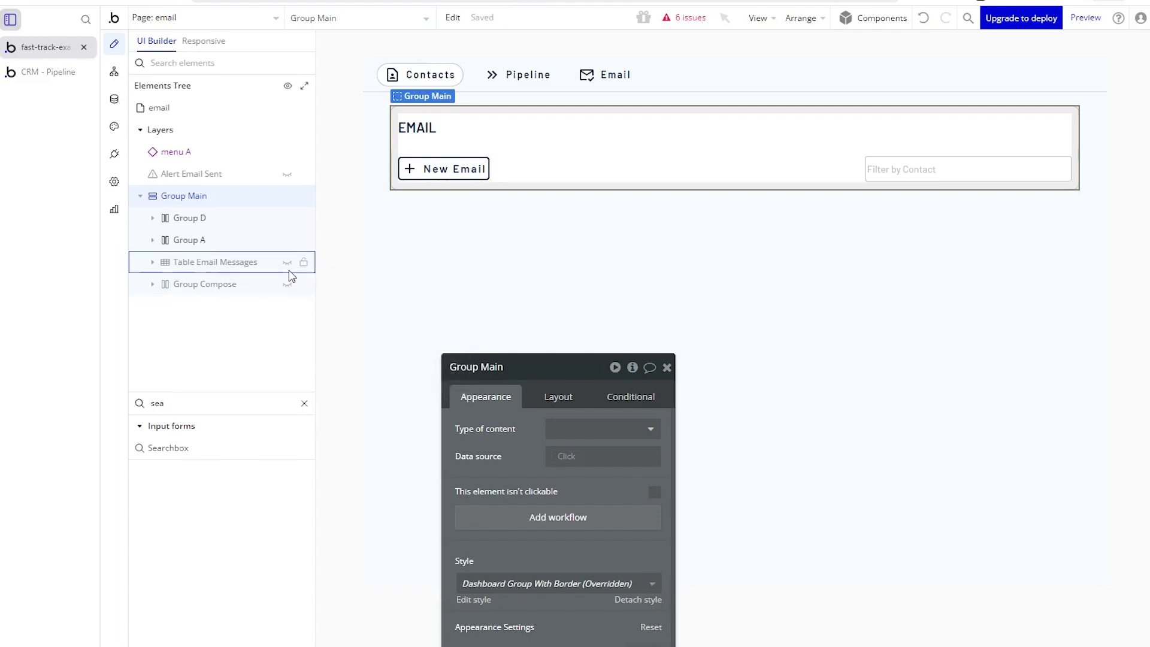
Reveal Table Email Messages, and inspect the Status column's layout settings and the timestamp cell's expression.
left_click(288, 271)
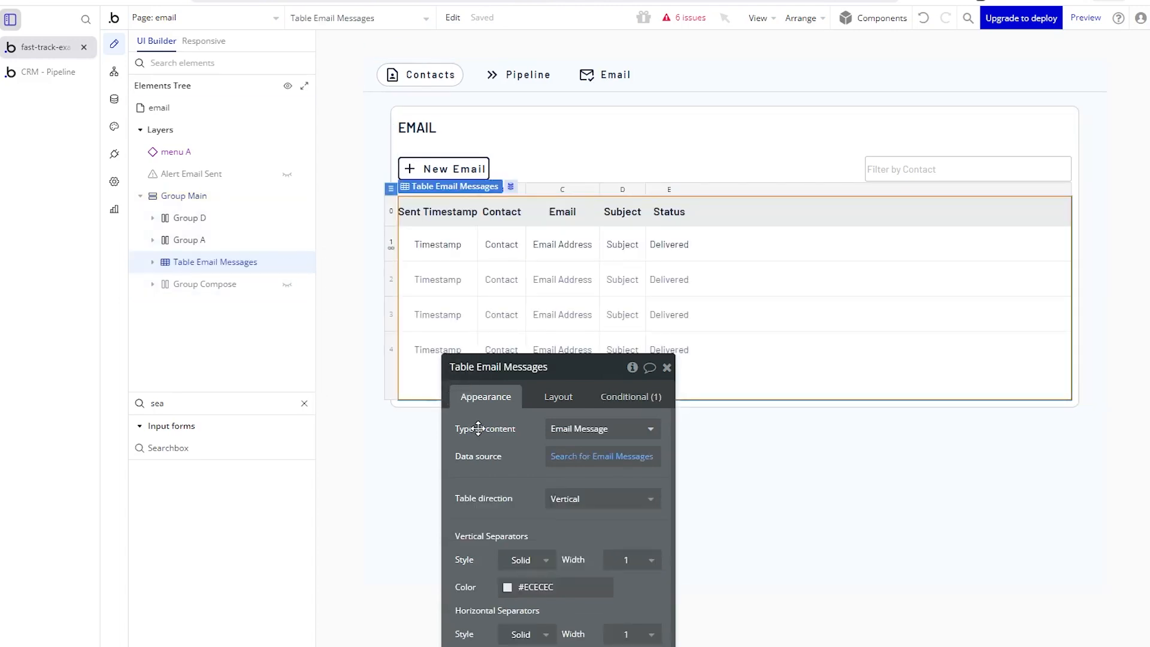
left_click_drag(455, 429, 770, 336)
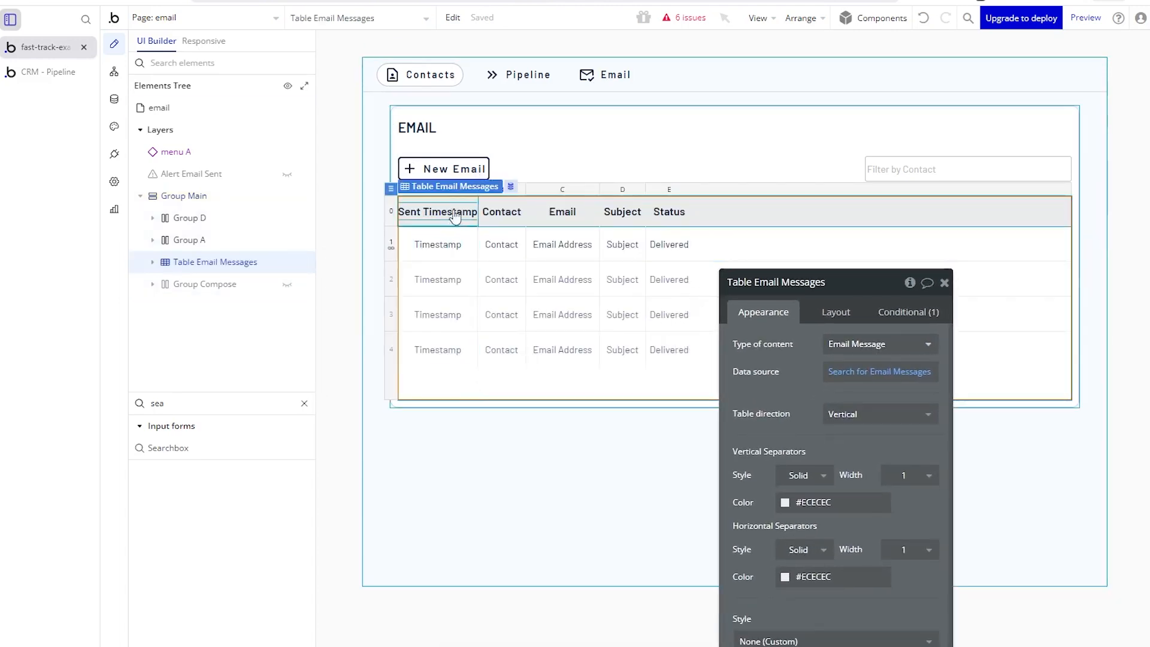
left_click(664, 190)
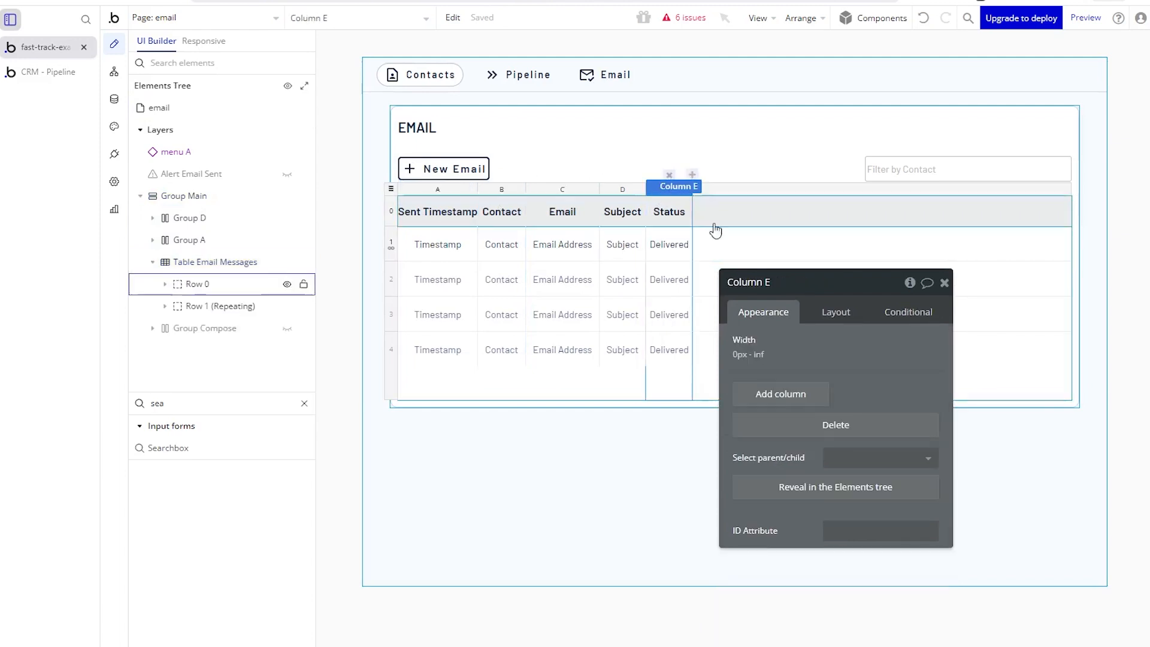
left_click(837, 314)
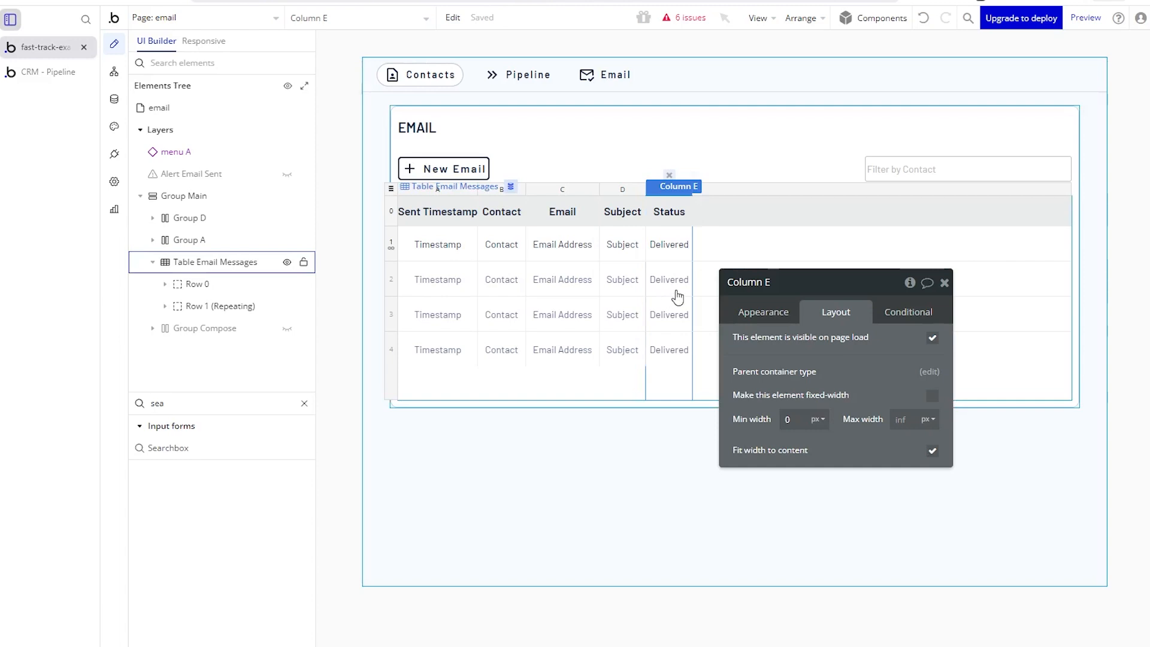
left_click(439, 246)
left_click(780, 319)
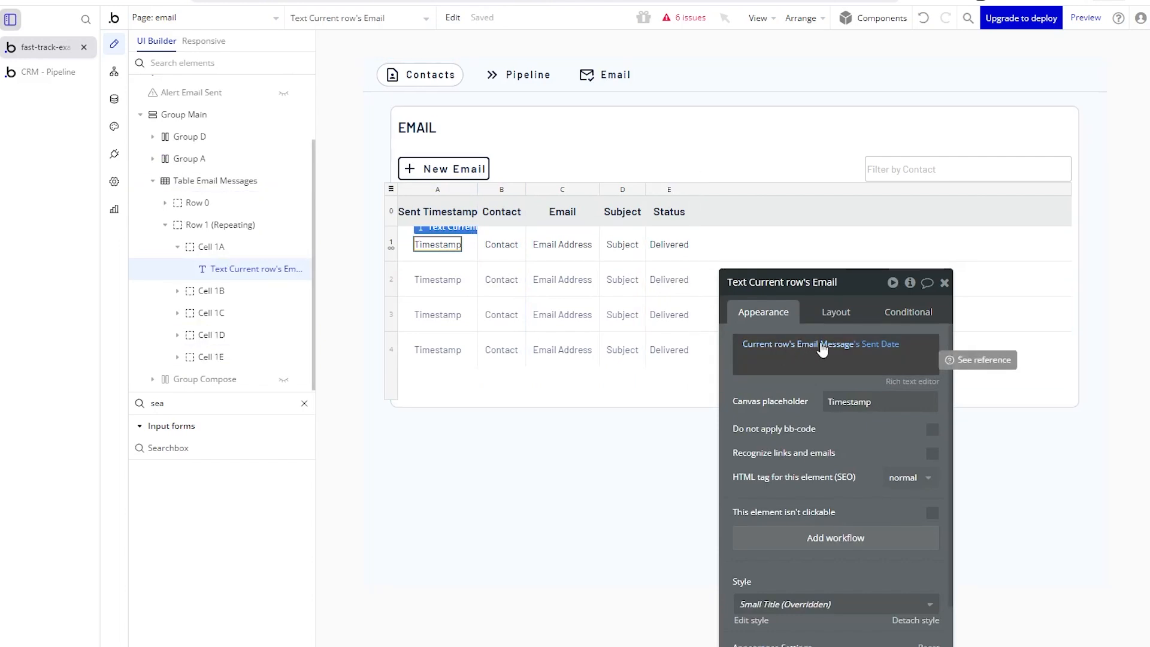
Examine the email messages table's data source, including the Related Contact constraint tied to the contact filter.
left_click(390, 189)
left_click_drag(804, 389, 741, 326)
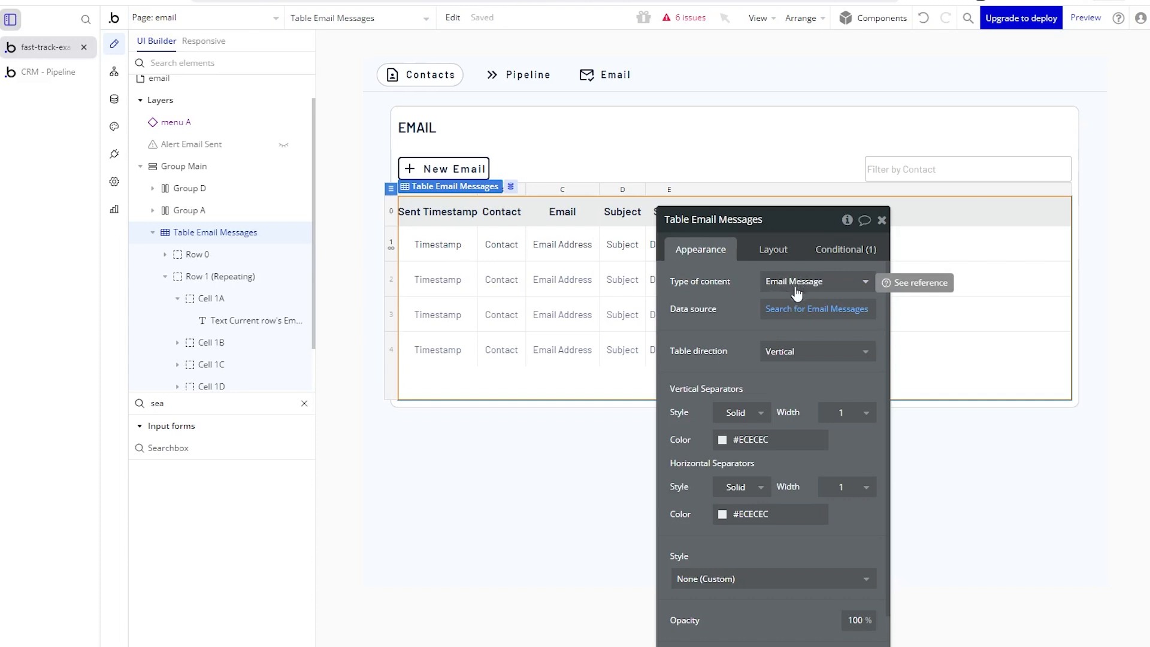
left_click(800, 312)
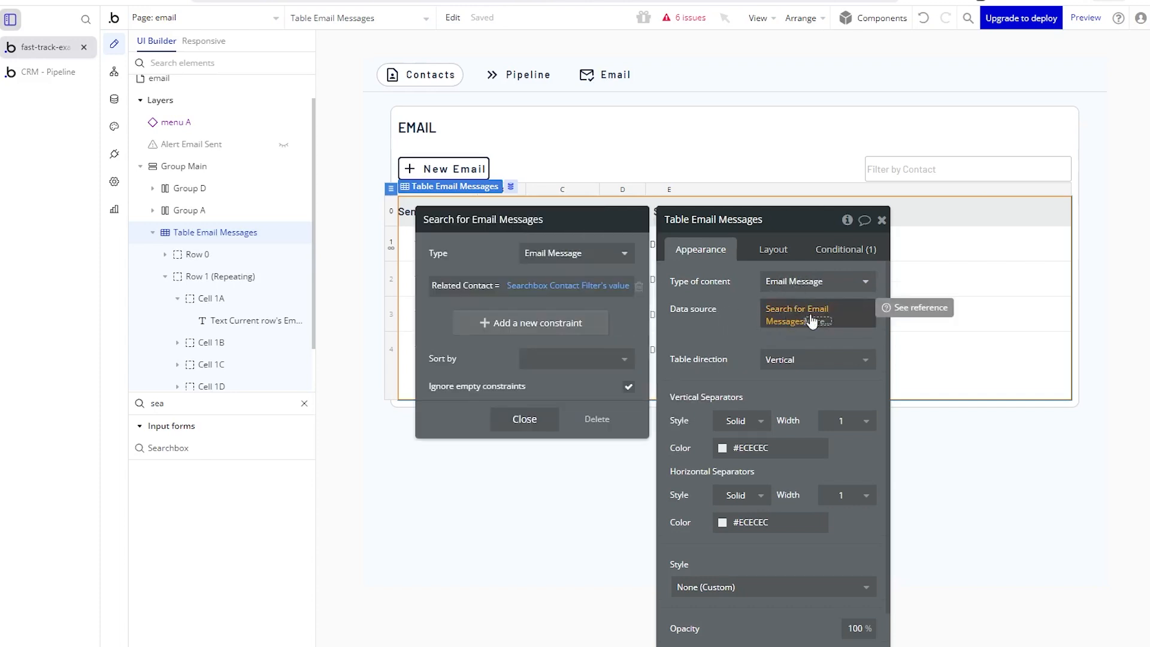
left_click(707, 293)
left_click_drag(707, 293, 852, 291)
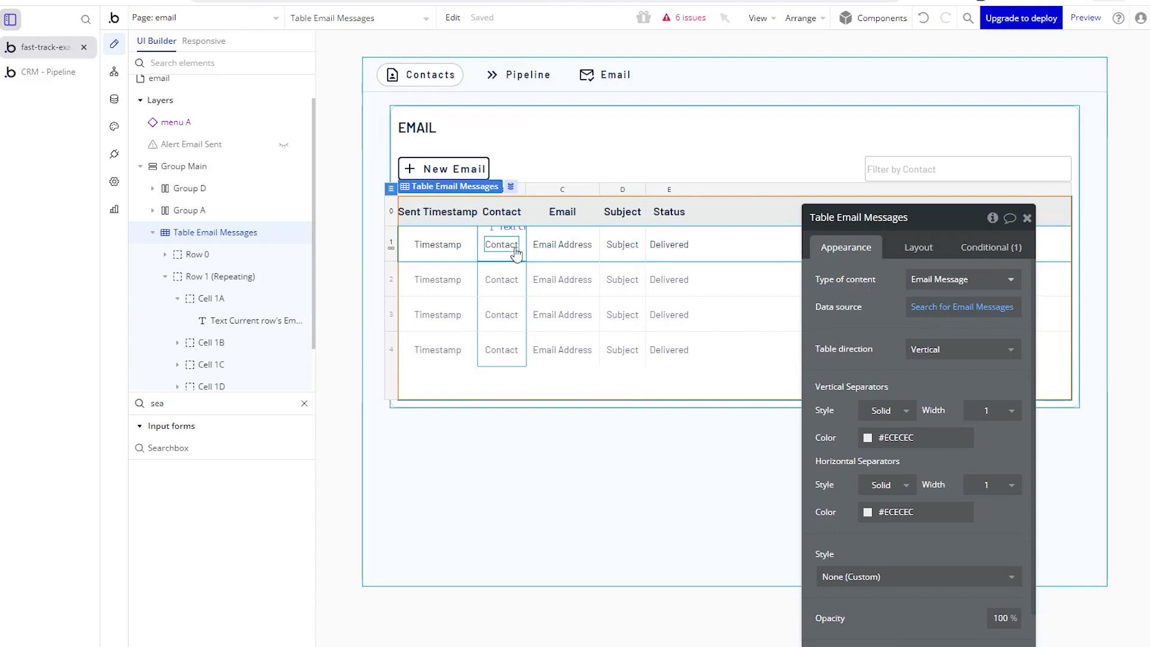
left_click(928, 313)
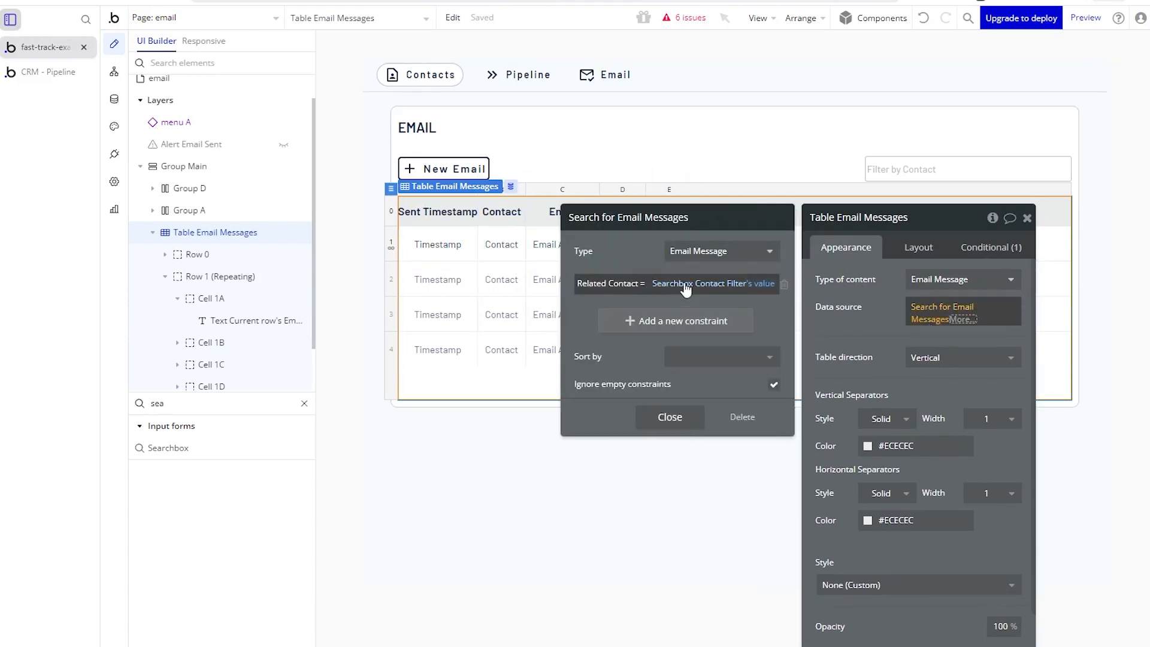
Inspect the Searchbox Contact Filter's settings, and review the Related Contact constraint in the email messages table's data source again.
mouse_move(687, 290)
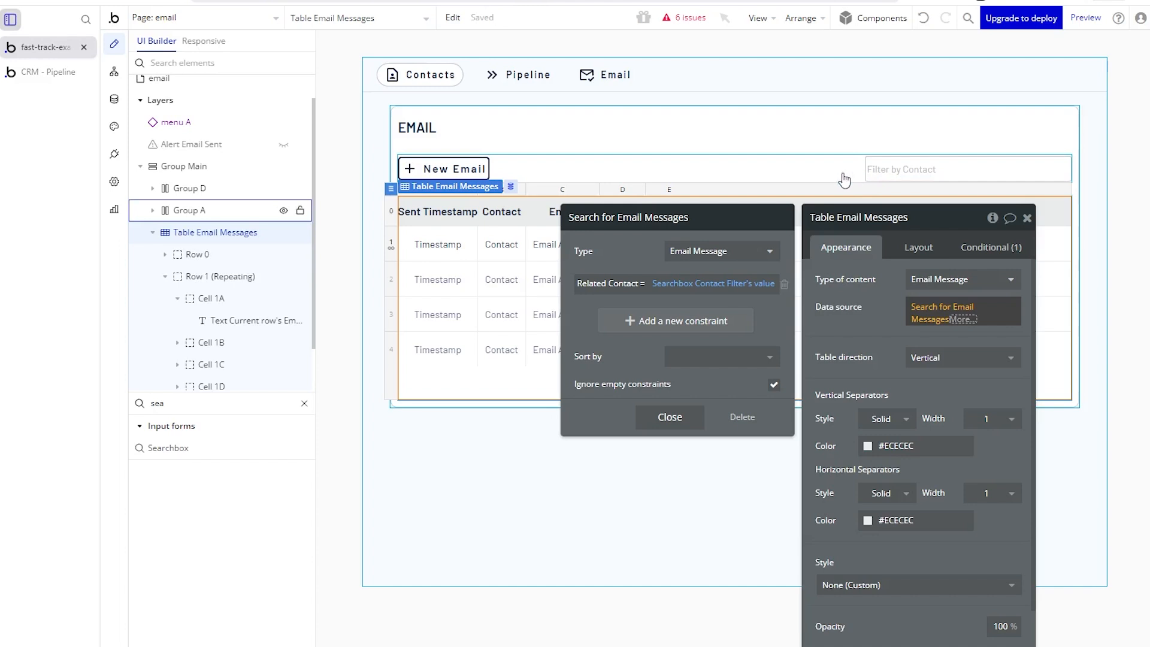
left_click(903, 166)
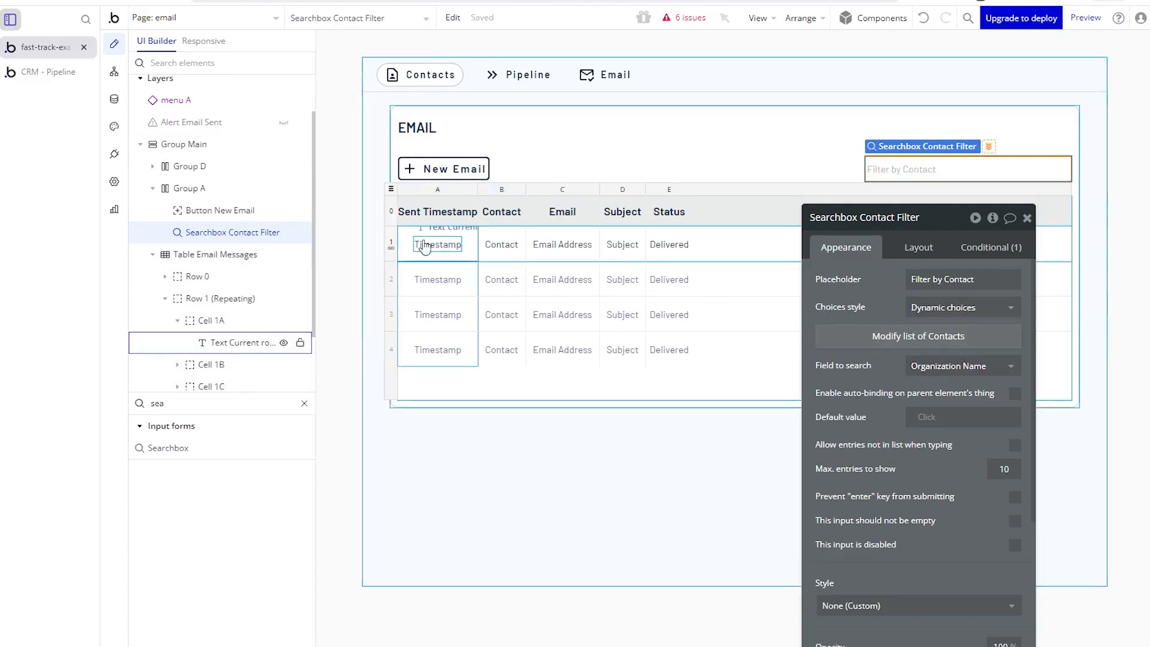
left_click(392, 190)
left_click(951, 309)
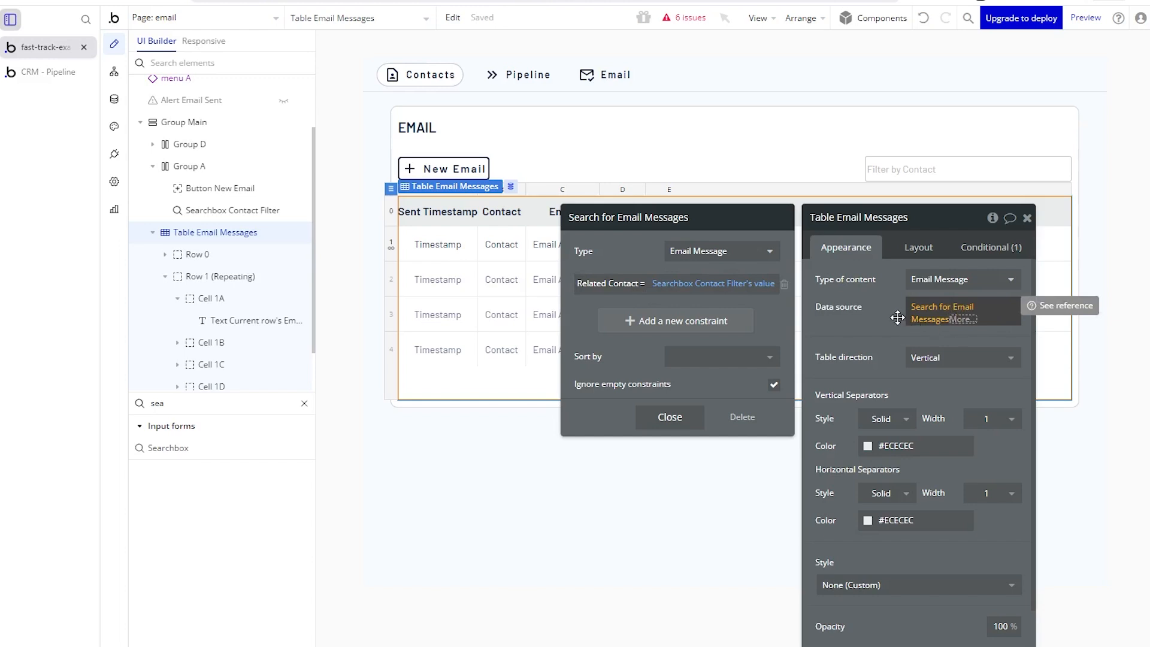
Inspect the dynamic expressions in the table's timestamp and contact cells, and compare them with the email list in the CRM preview.
left_click(438, 246)
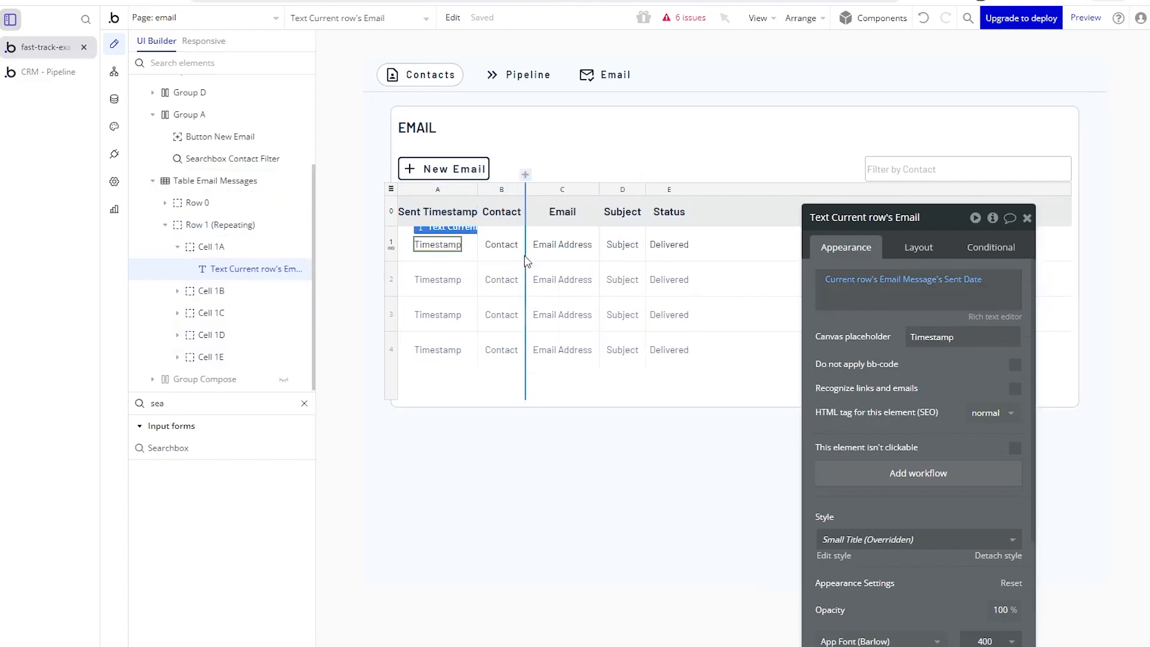
left_click(502, 245)
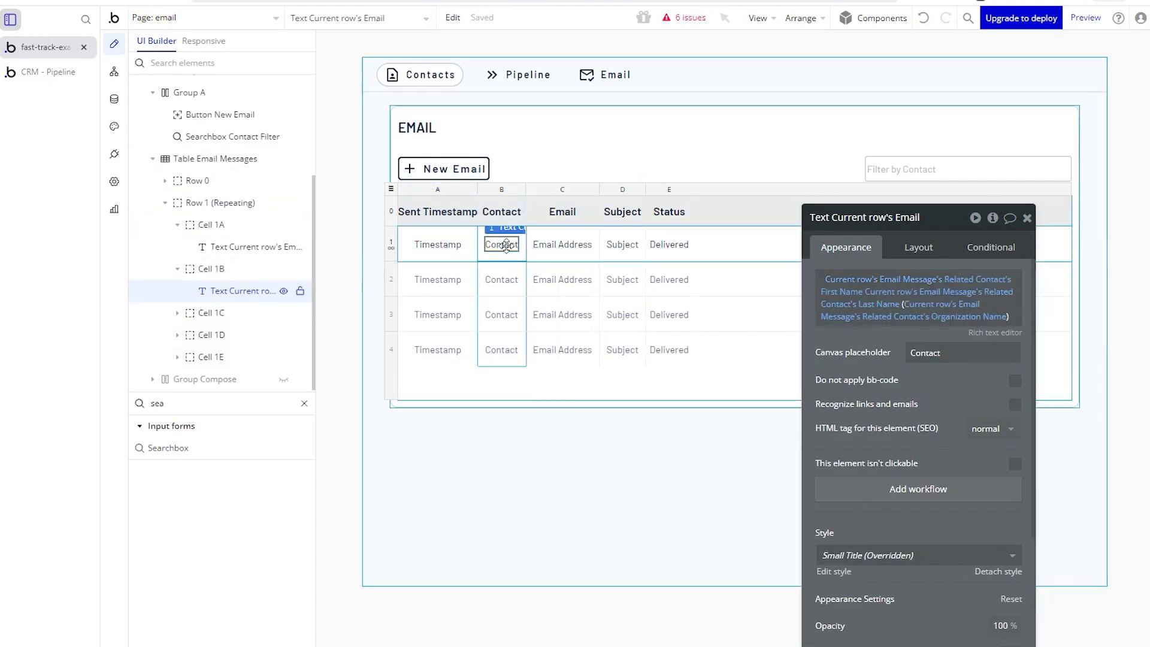
mouse_move(957, 310)
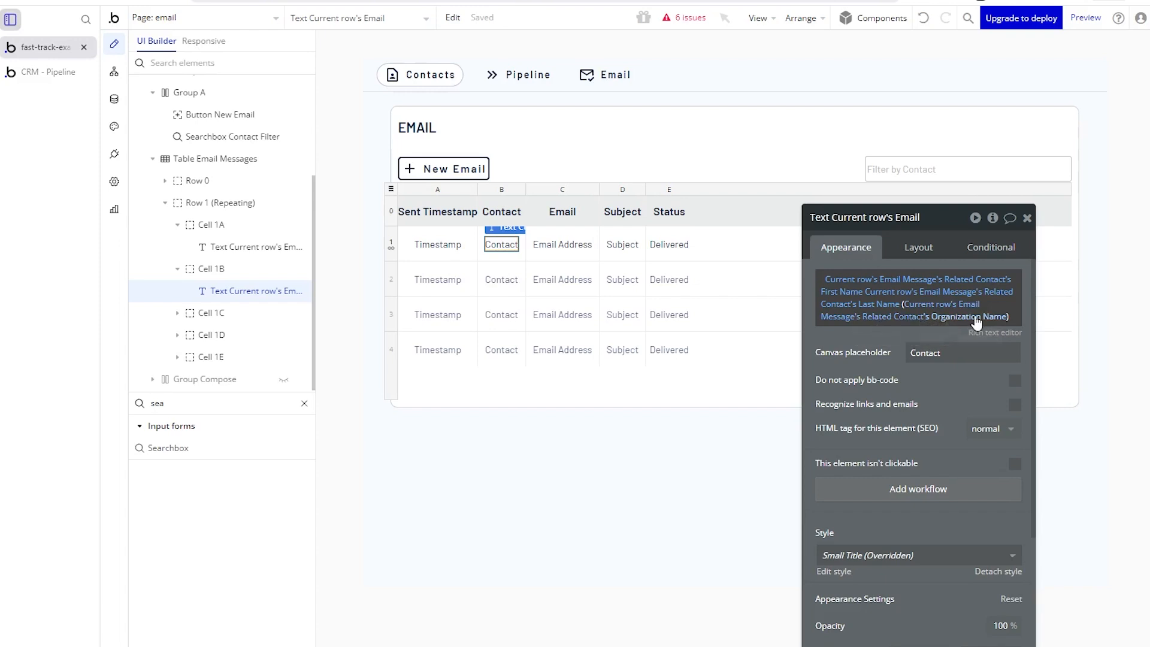
left_click(48, 71)
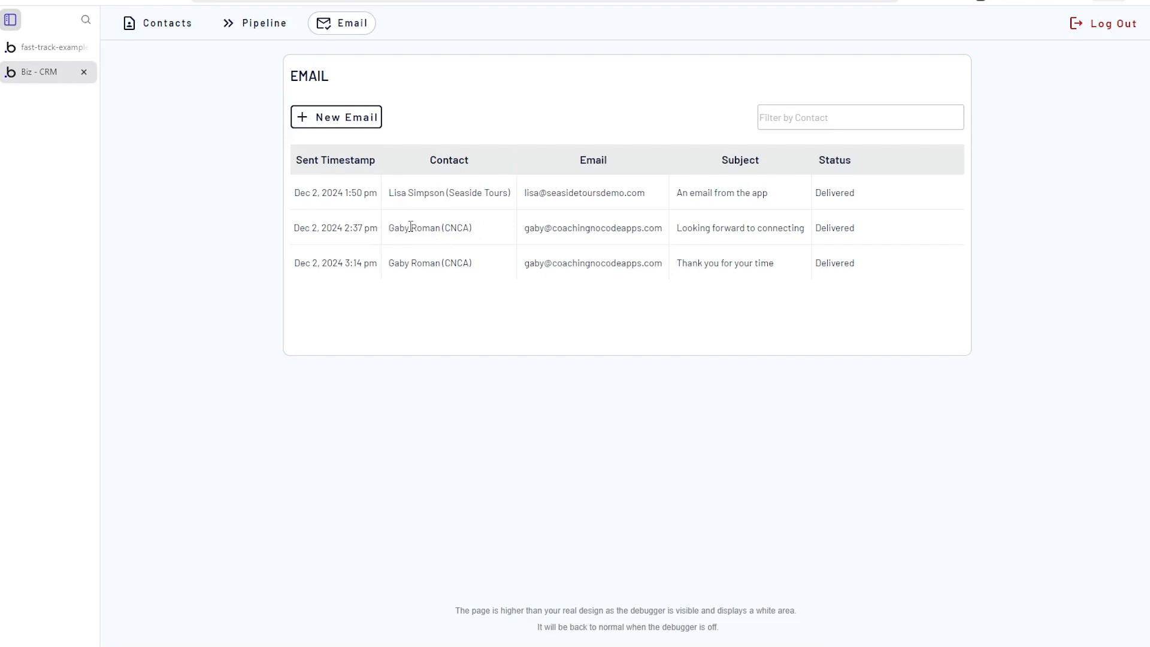
left_click(48, 48)
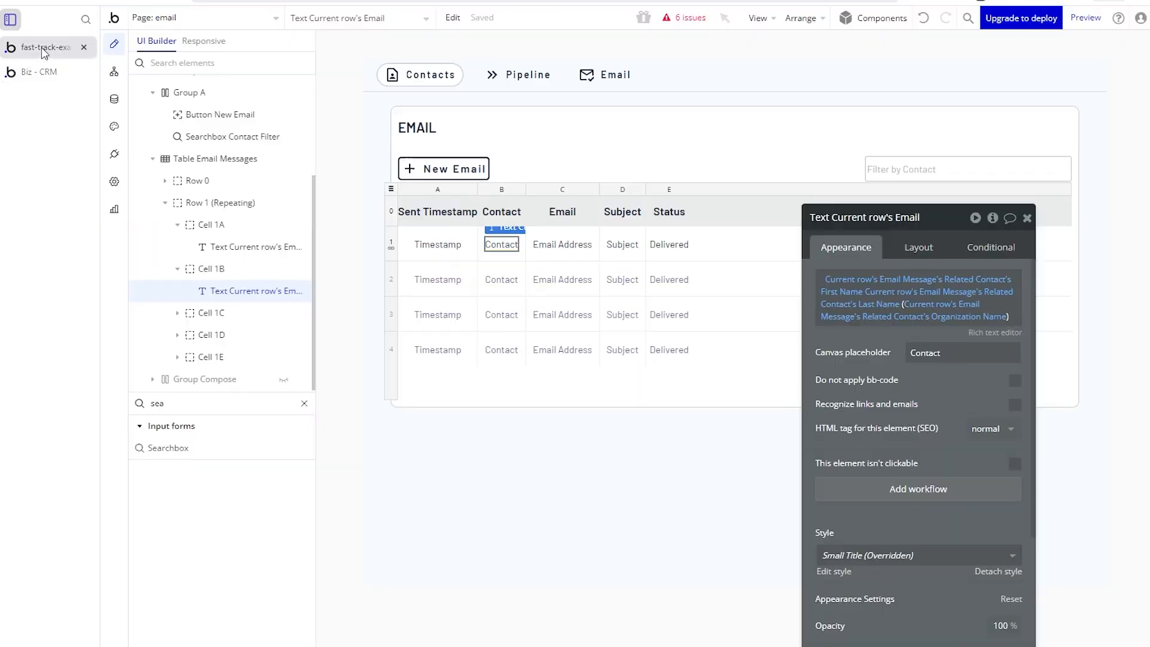
Inspect the expressions in the table's email address, subject and status cells, including the Postmark - Email Status source.
left_click(584, 245)
left_click(622, 245)
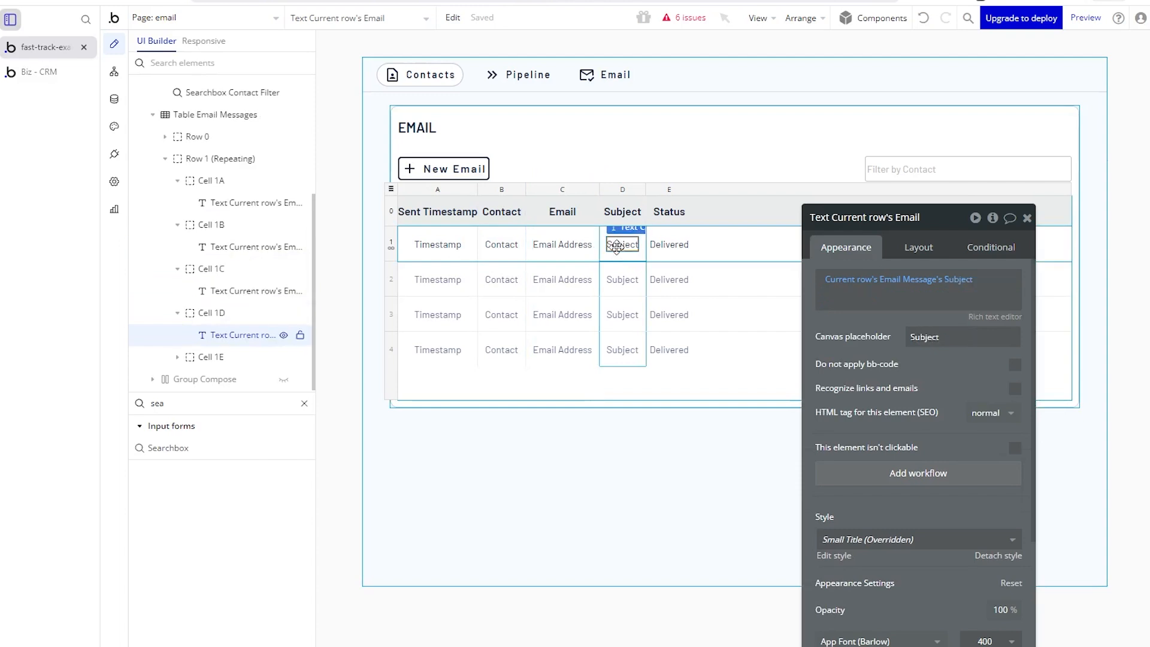
left_click(663, 244)
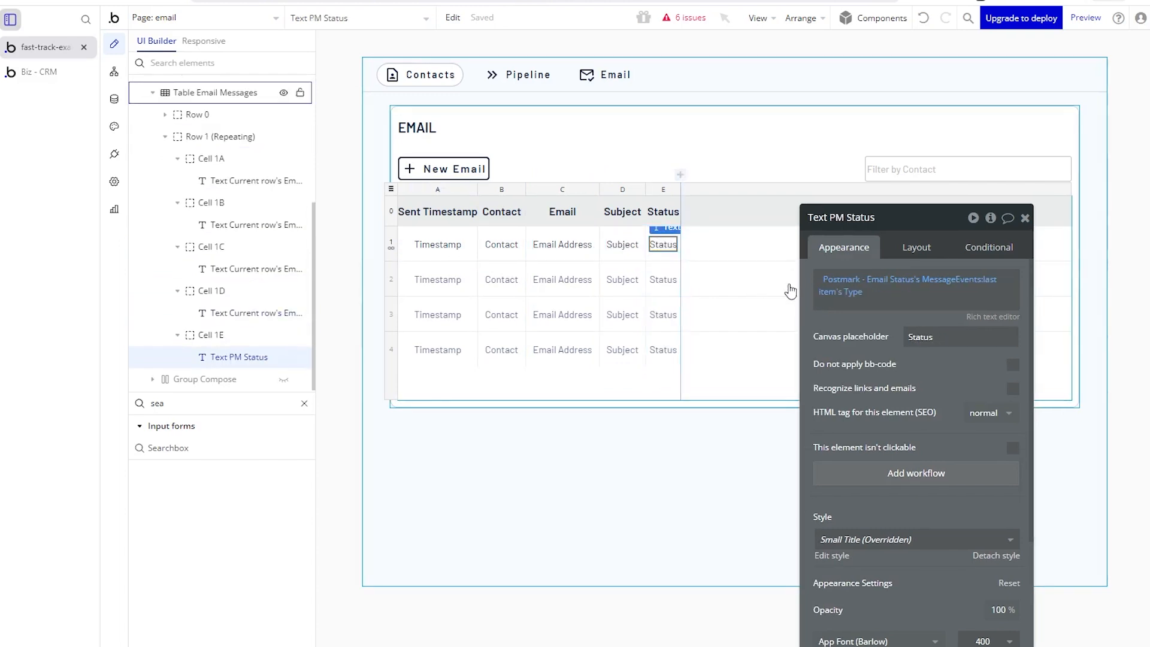
mouse_move(908, 295)
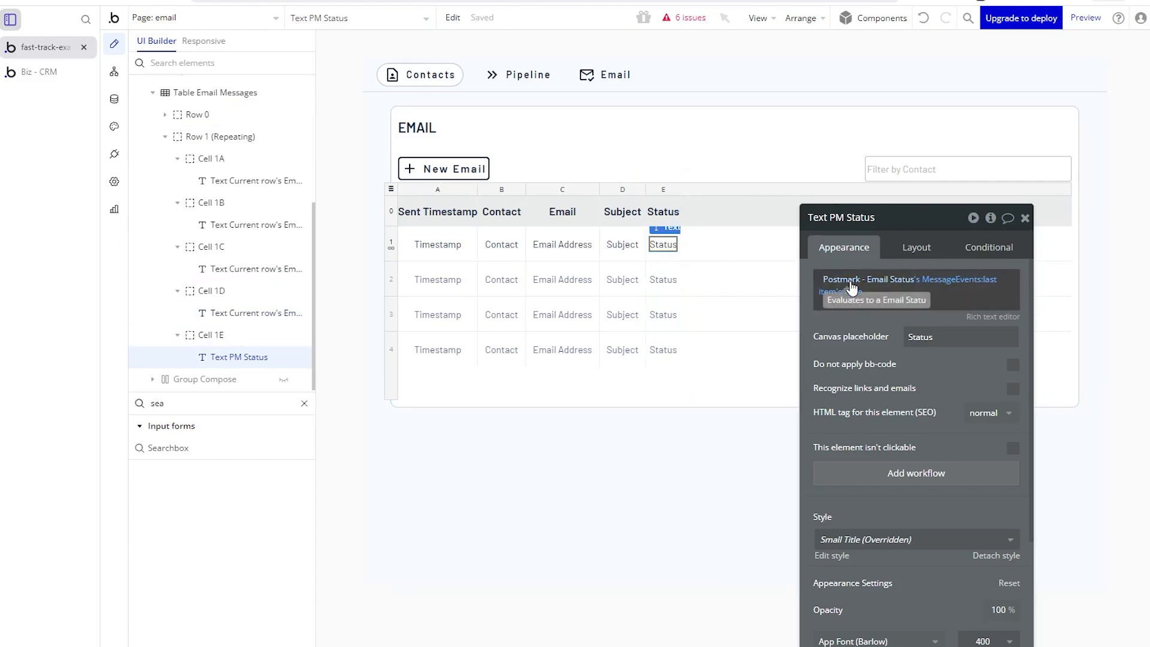
Reveal Group Compose, hide Table Email Messages, and move the property editor clear of the compose form.
left_click(284, 379)
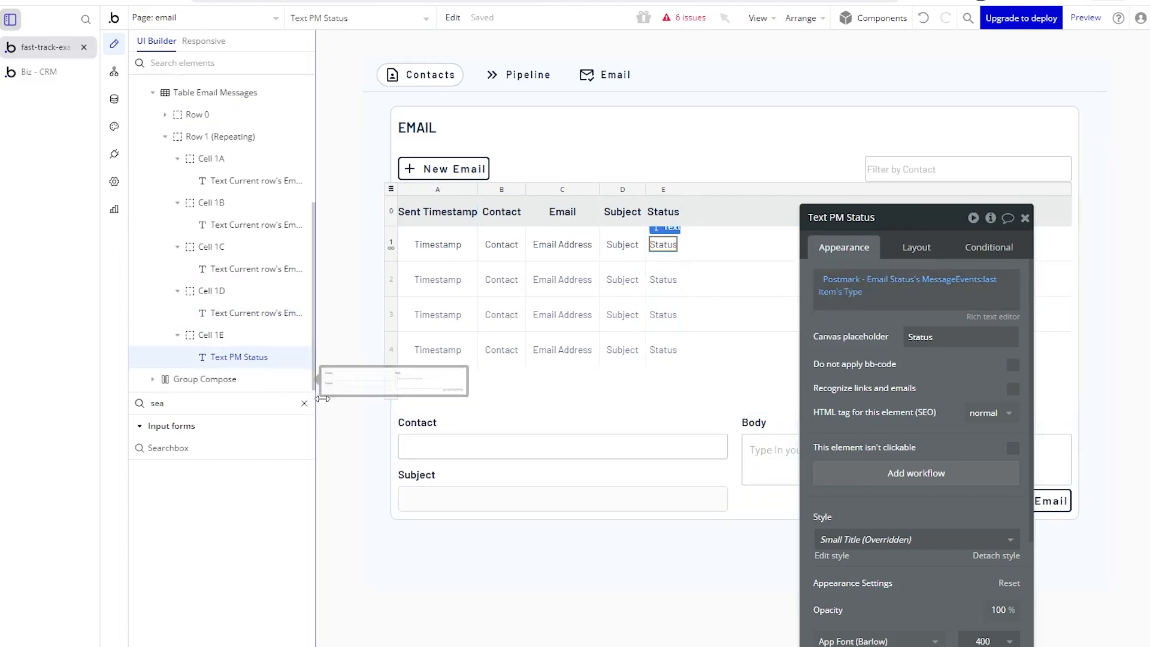
scroll(271, 160, "up", 2)
left_click(284, 162)
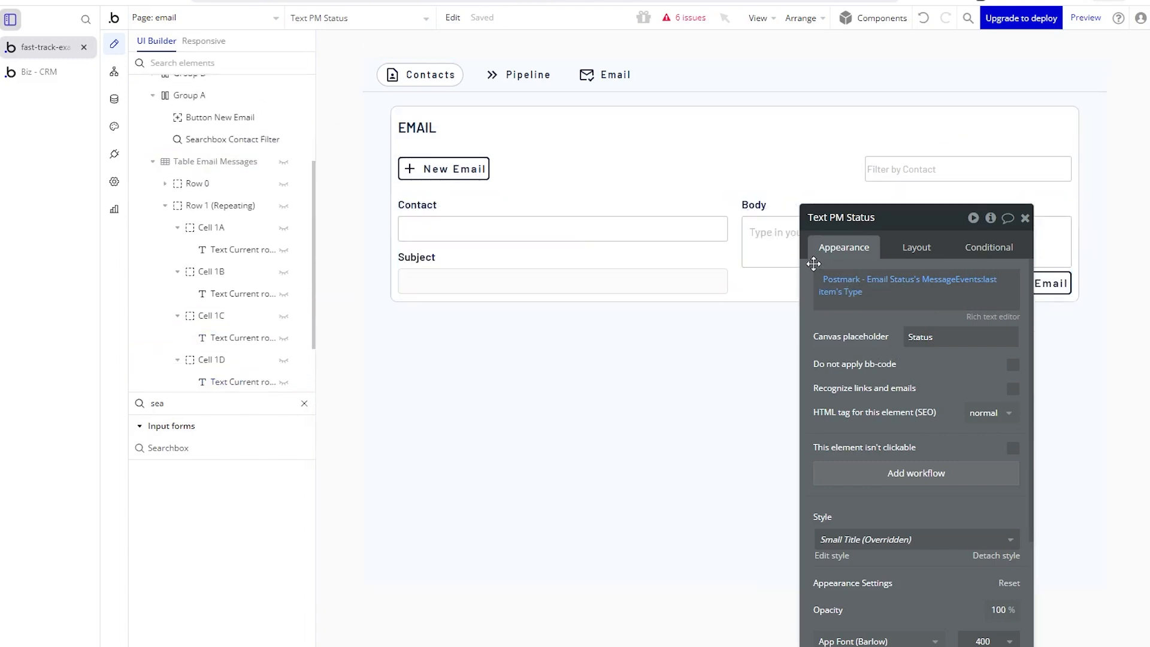
left_click_drag(814, 264, 624, 361)
Inspect the compose form's Searchbox Contact, and reveal the hidden text beneath it to examine its email address expression.
left_click(546, 247)
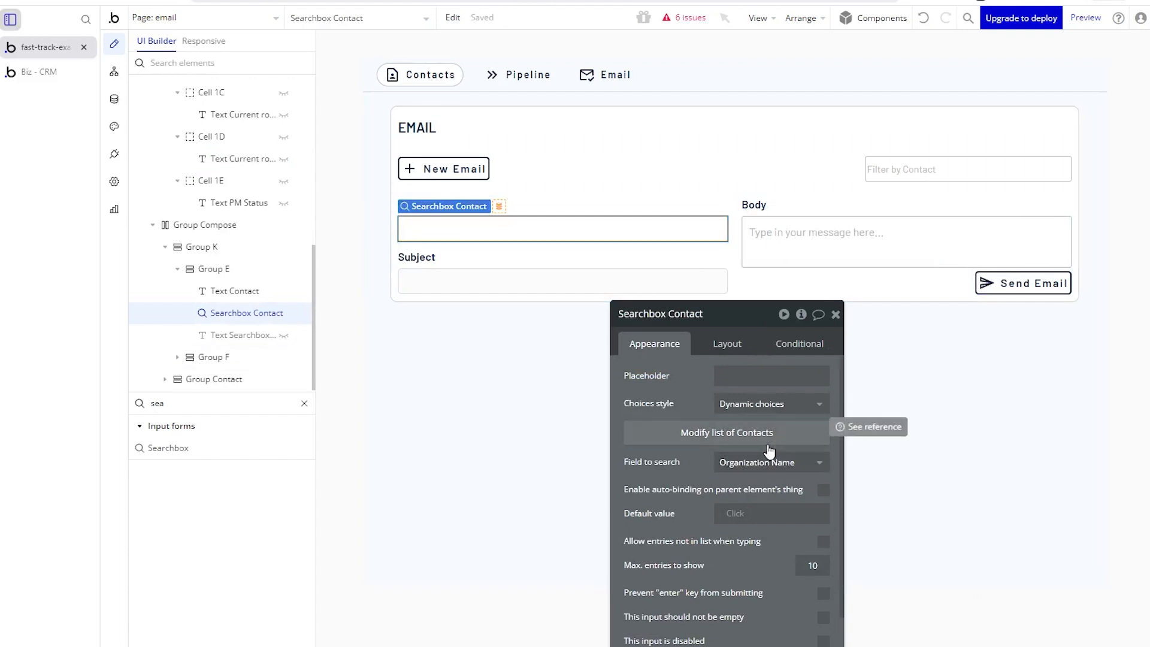
left_click(284, 337)
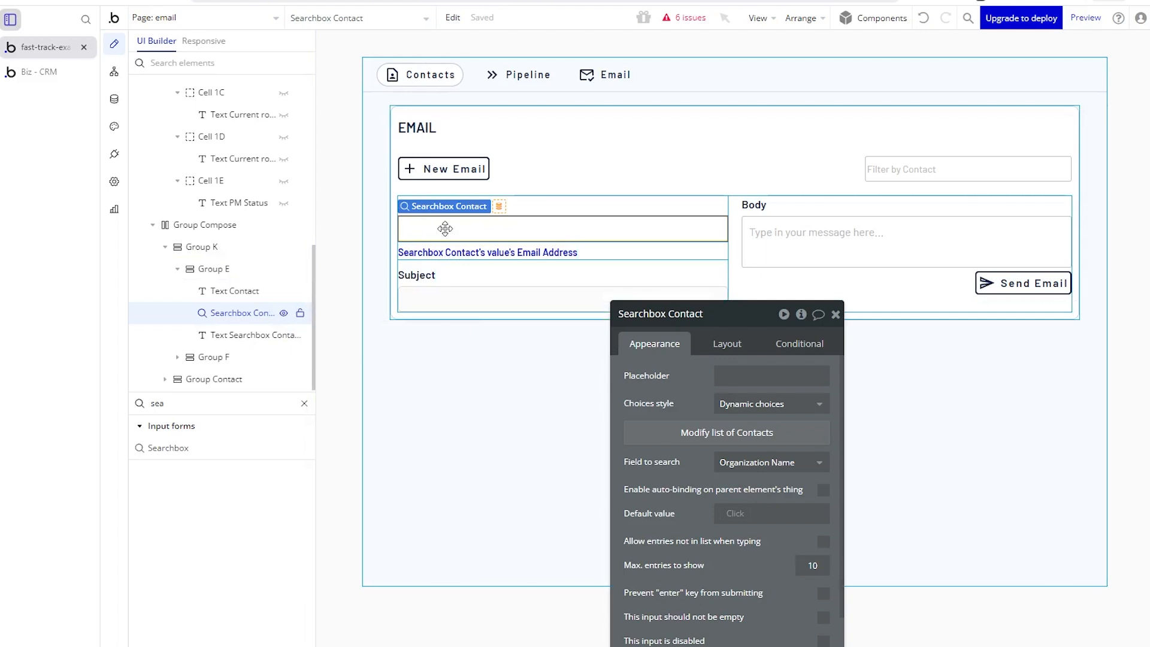
left_click(434, 255)
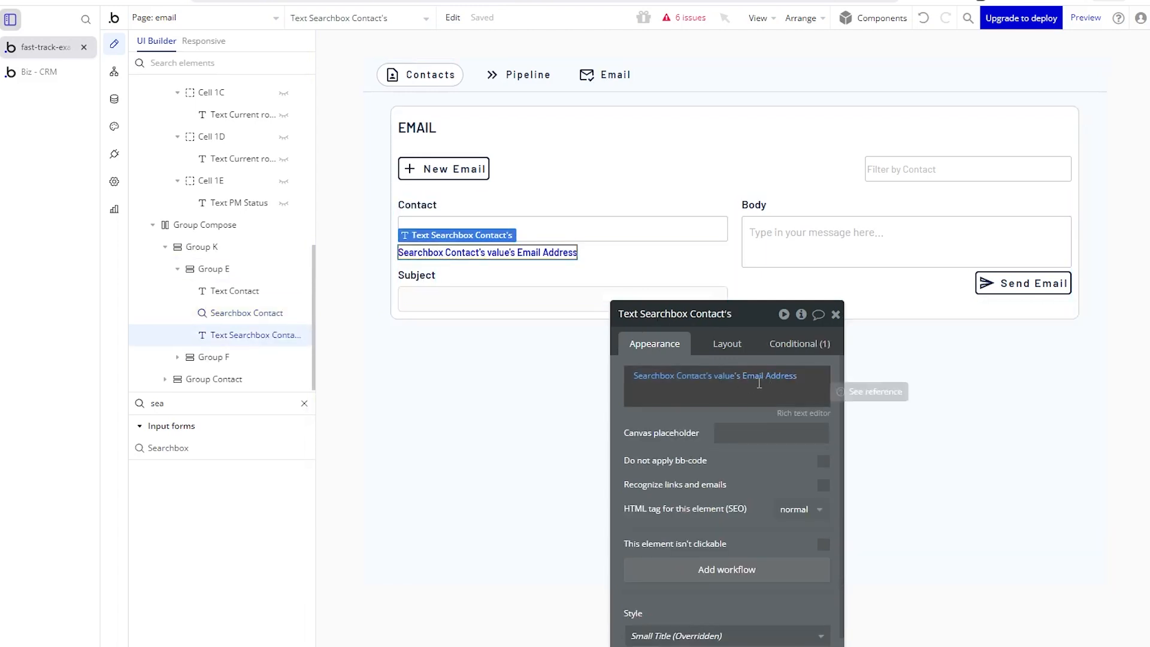
Switch to the CRM preview and open the new email form.
left_click(40, 72)
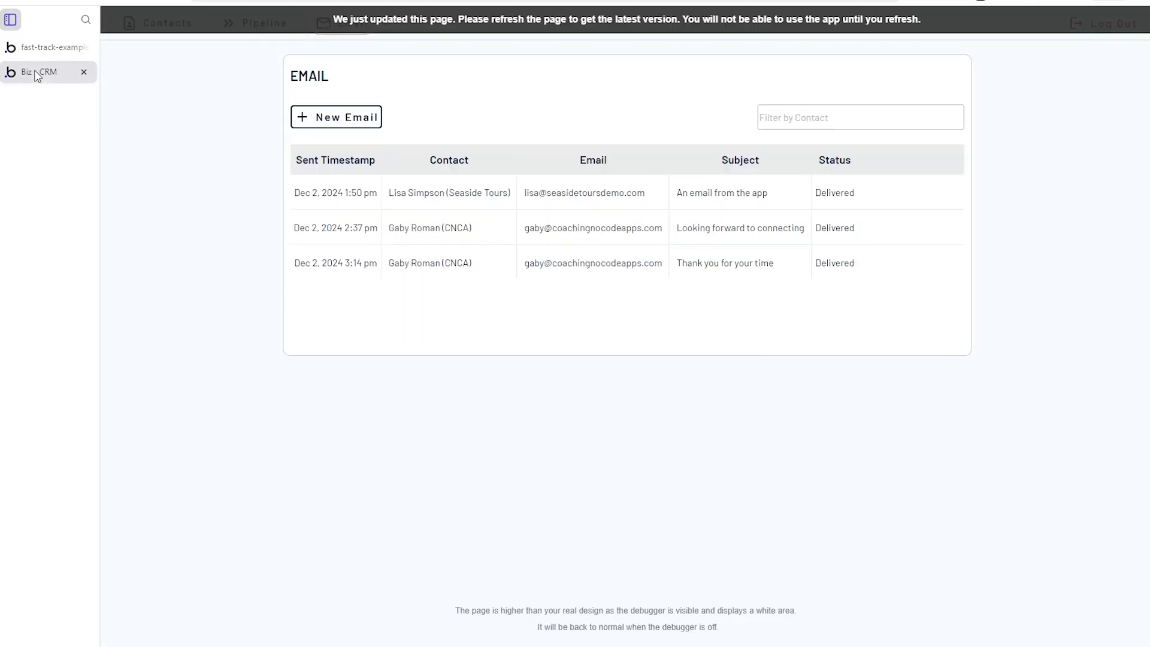
left_click(347, 125)
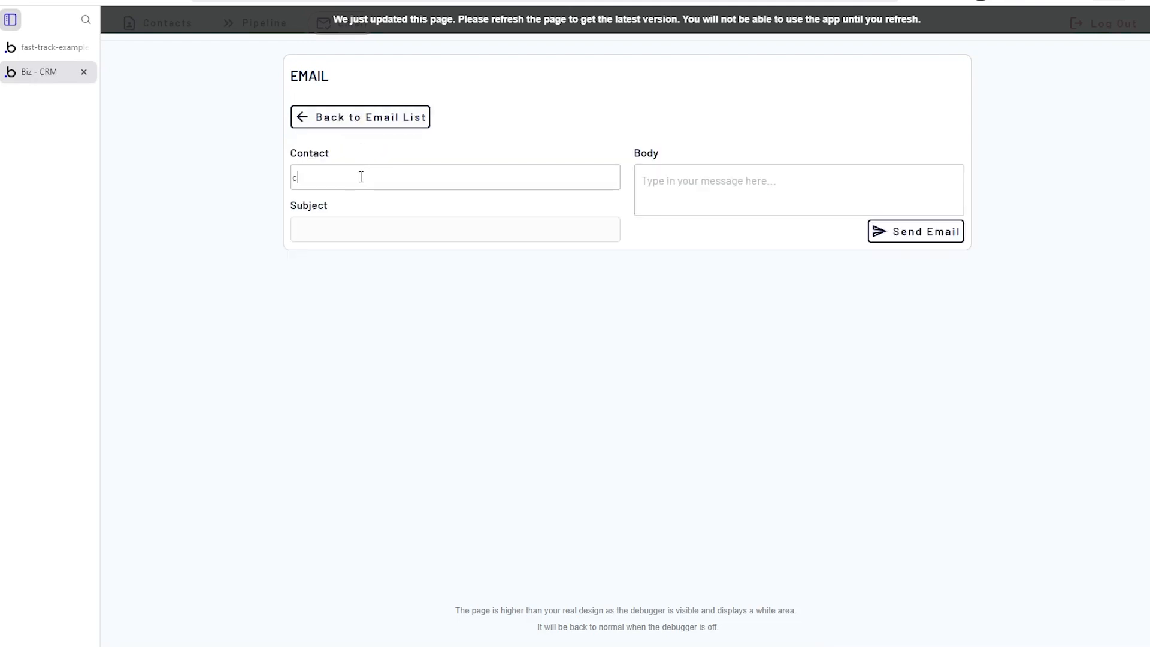
Choose CNCA as the contact of the new email and check the email address line below it.
type("cncA")
left_click(352, 206)
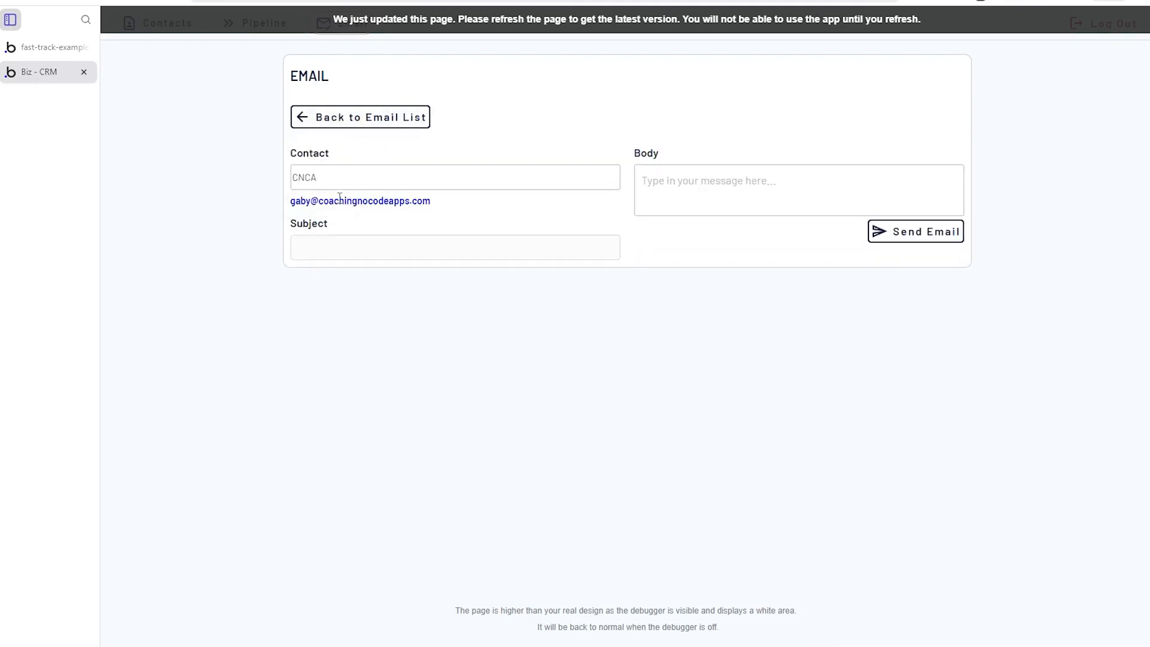
left_click_drag(292, 199, 330, 201)
left_click(450, 198)
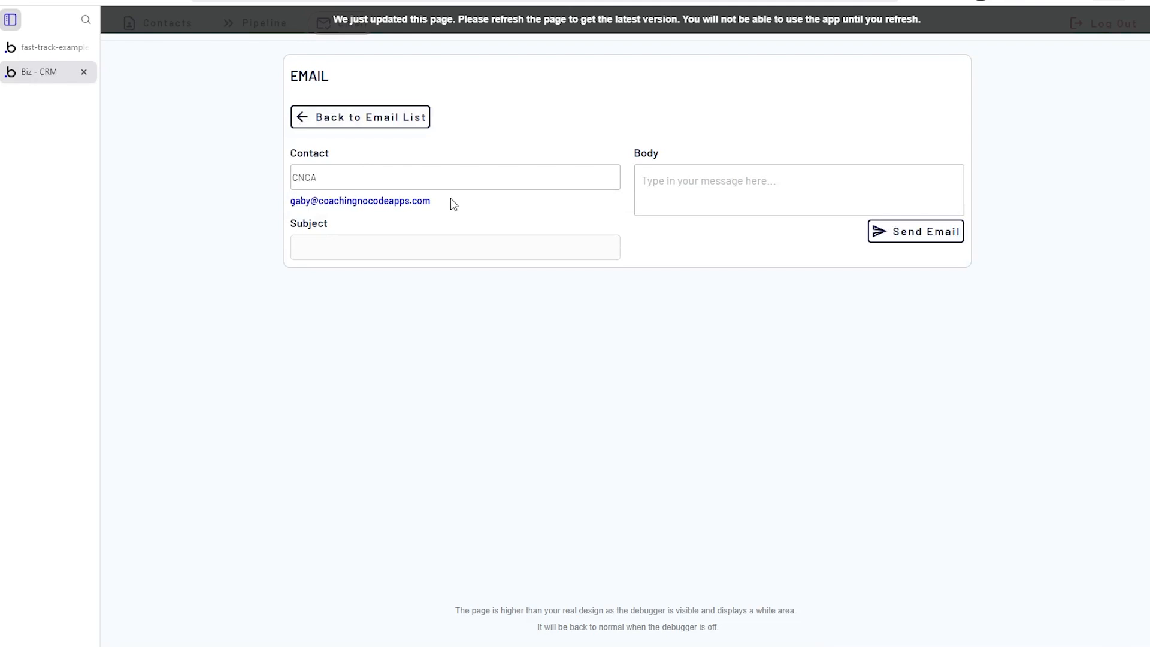
Switch to the Bubble editor and examine the settings of the contact's email address text, Subject input, email body input and Send Email button.
left_click(46, 47)
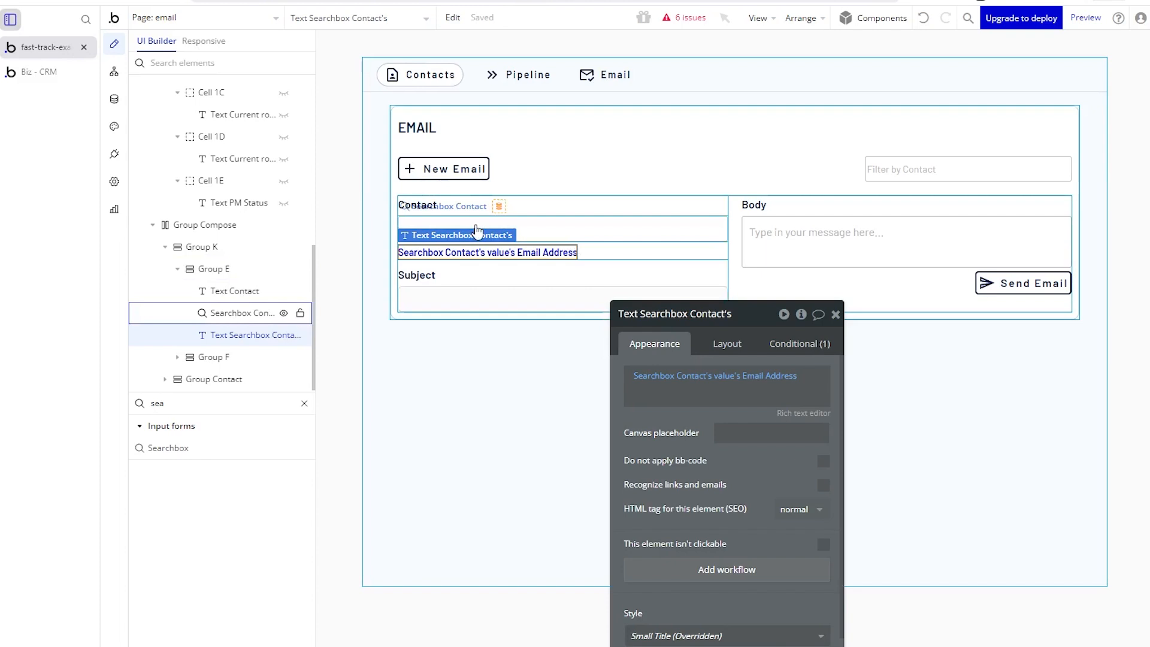
left_click(800, 345)
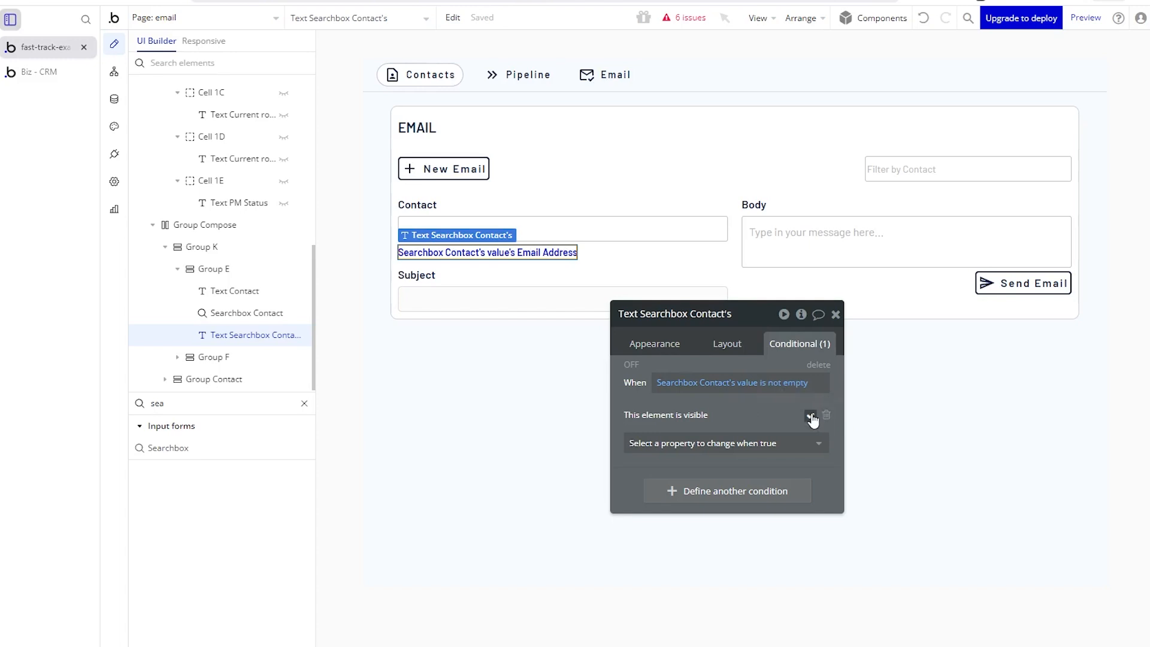
left_click(748, 351)
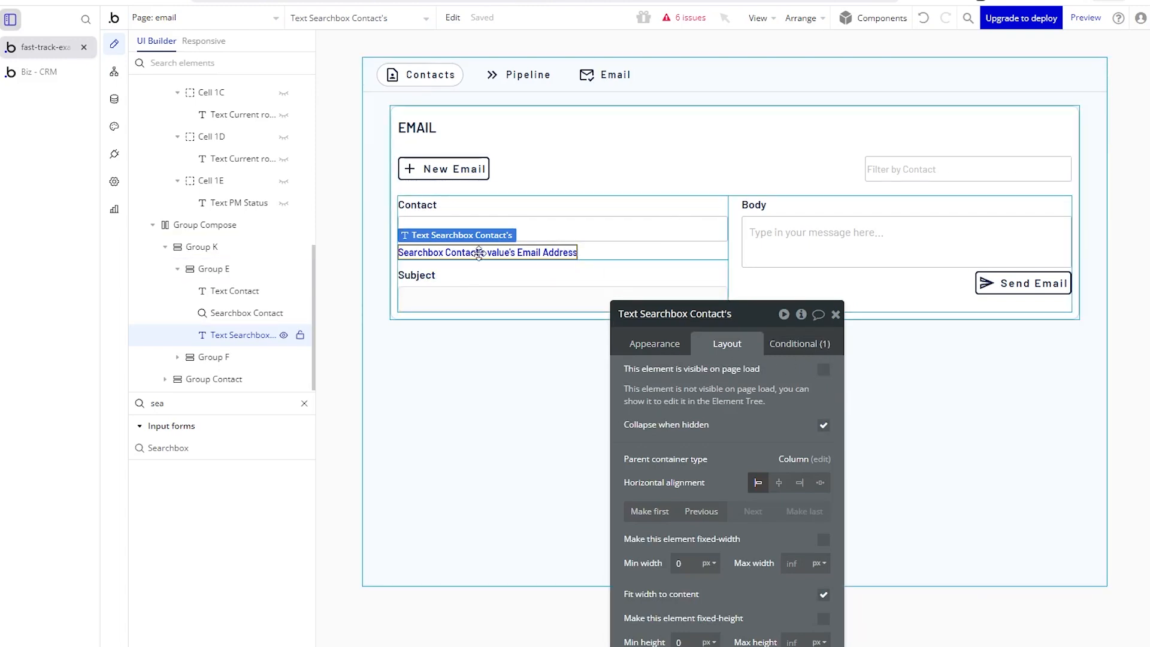
left_click(534, 298)
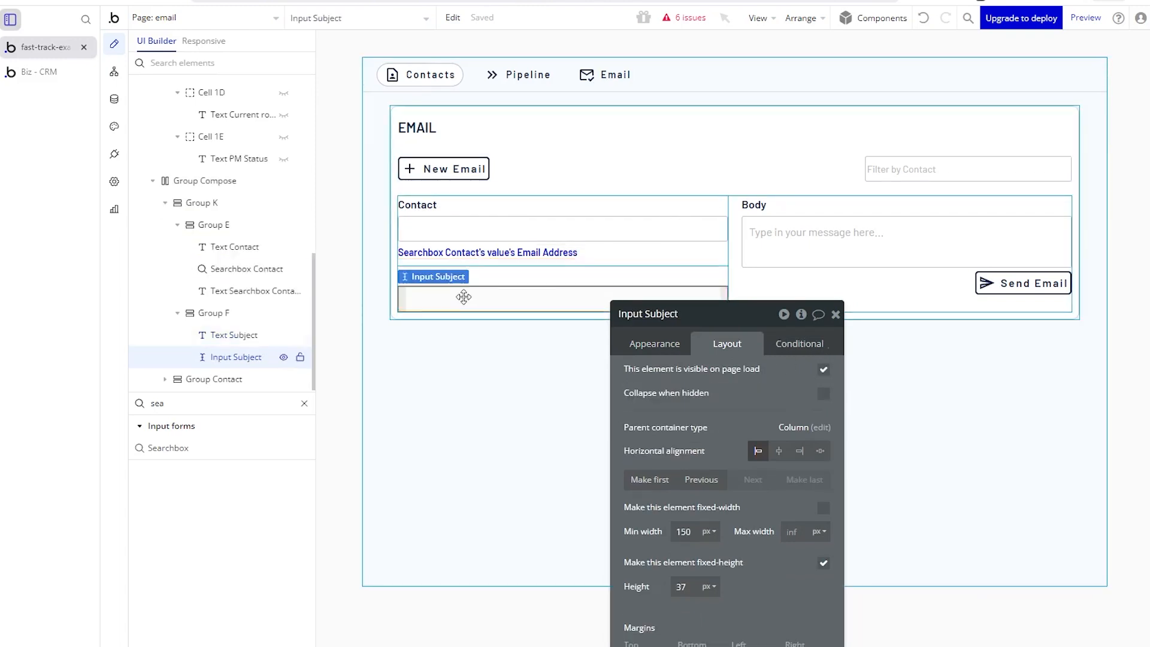
left_click(681, 346)
left_click(818, 247)
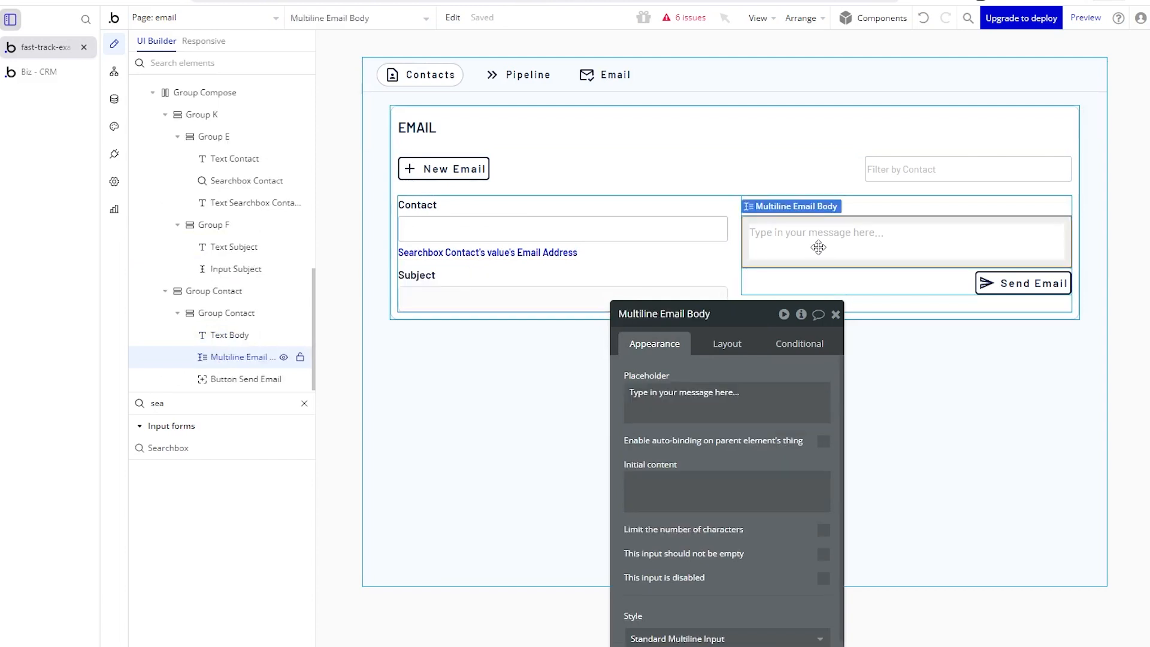
left_click(986, 285)
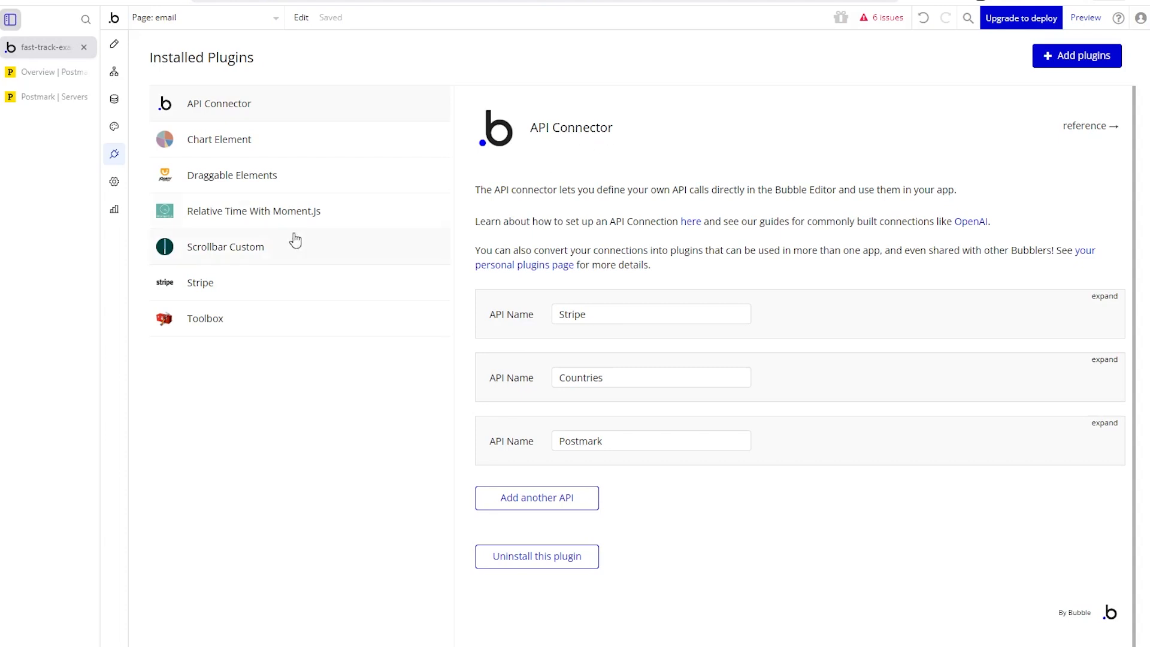
View the catalogue of installable plugins, close it and check the Postmark entry in the API Connector.
left_click(1056, 63)
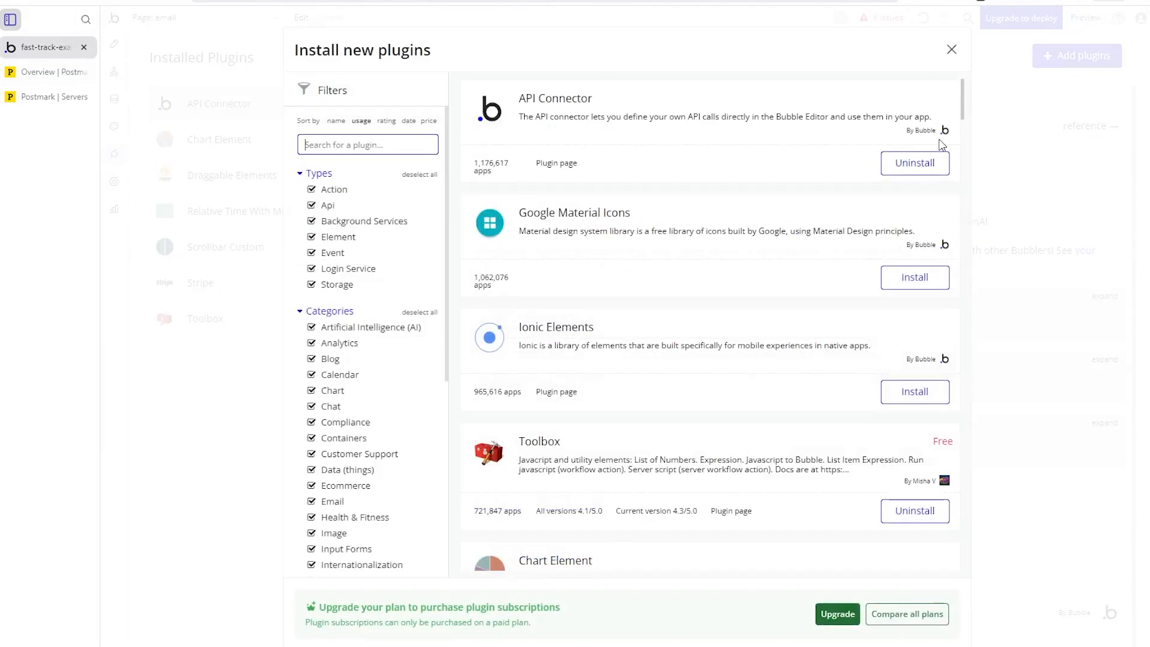
left_click(951, 49)
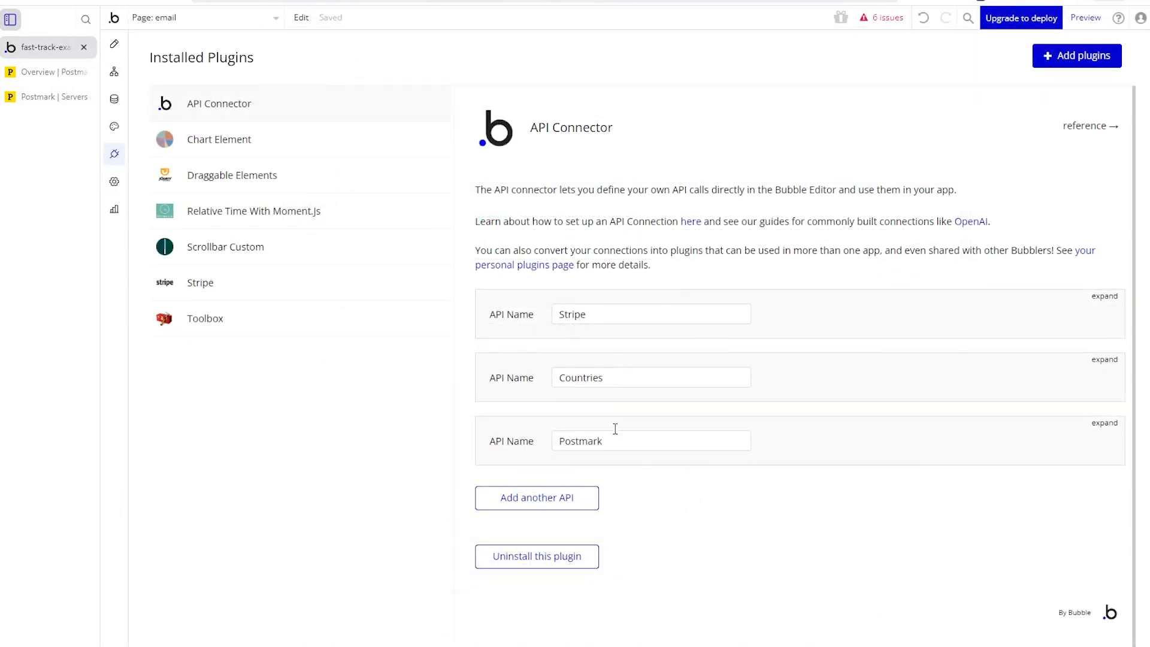
left_click_drag(559, 441, 626, 443)
Add another API to the API Connector and delete that new entry.
scroll(650, 478, "down", 1)
left_click(525, 494)
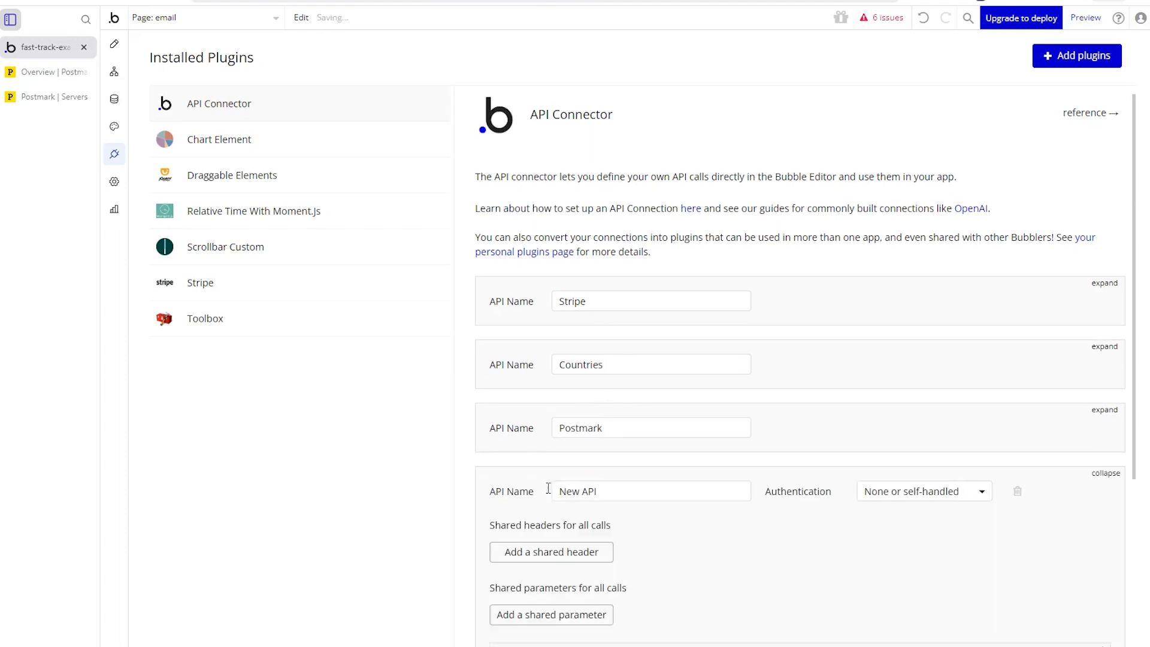
scroll(696, 518, "down", 3)
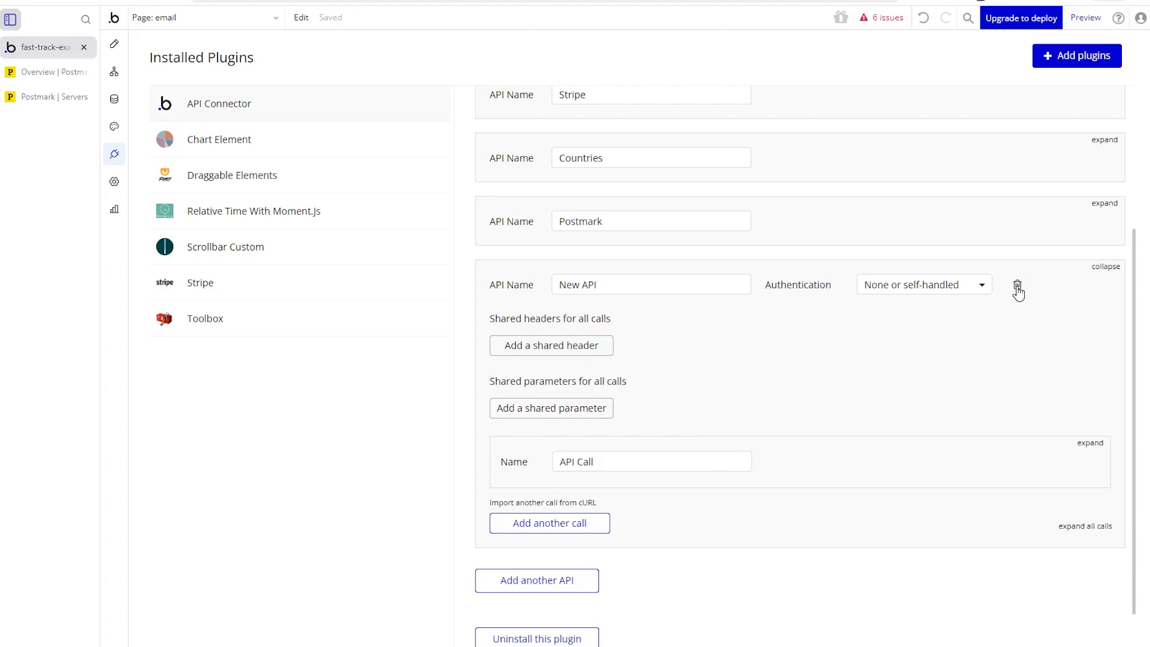
left_click(1017, 287)
left_click(621, 167)
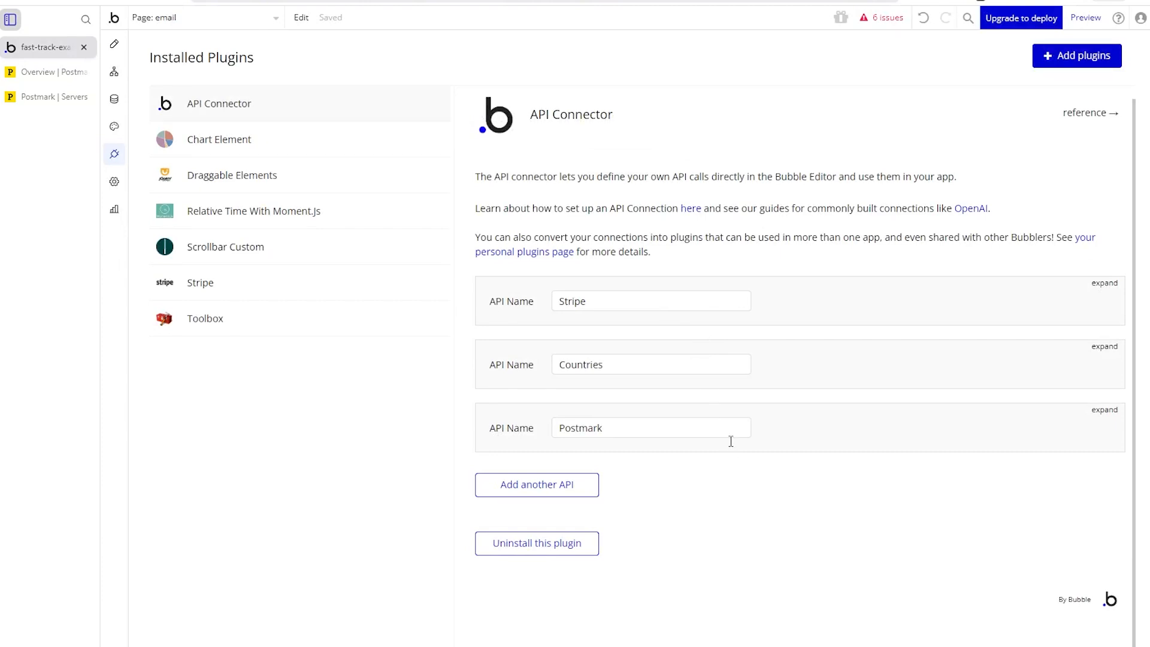
Check the Postmark API overview documentation, and expand the Postmark API configuration in the Bubble API Connector.
left_click(34, 72)
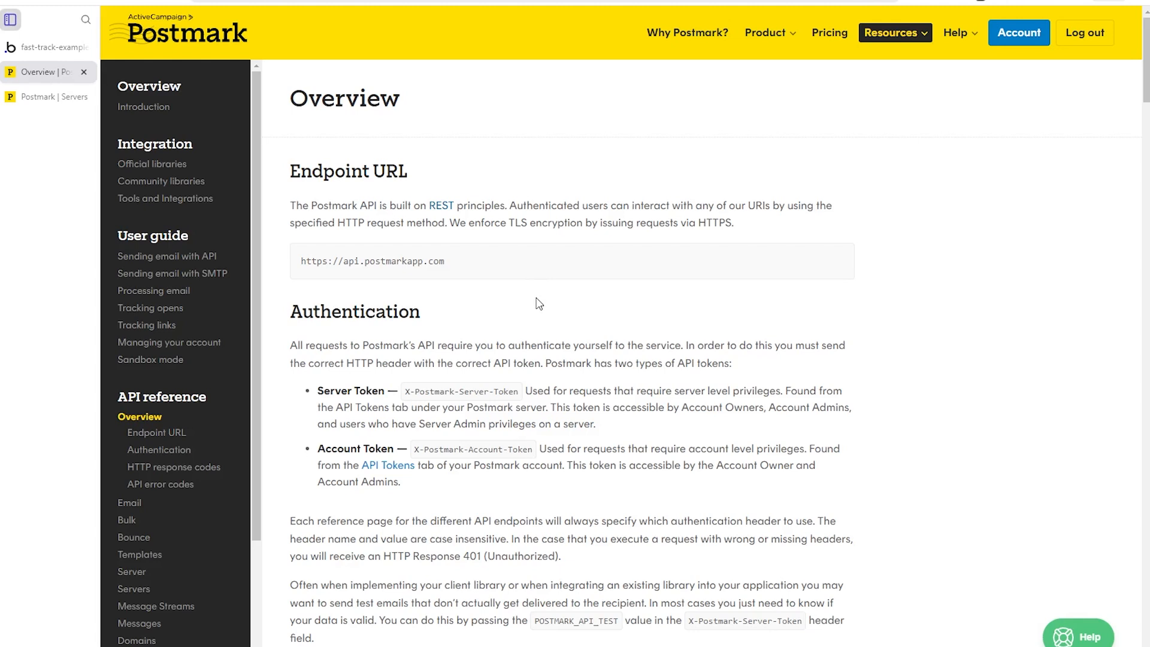
left_click(45, 52)
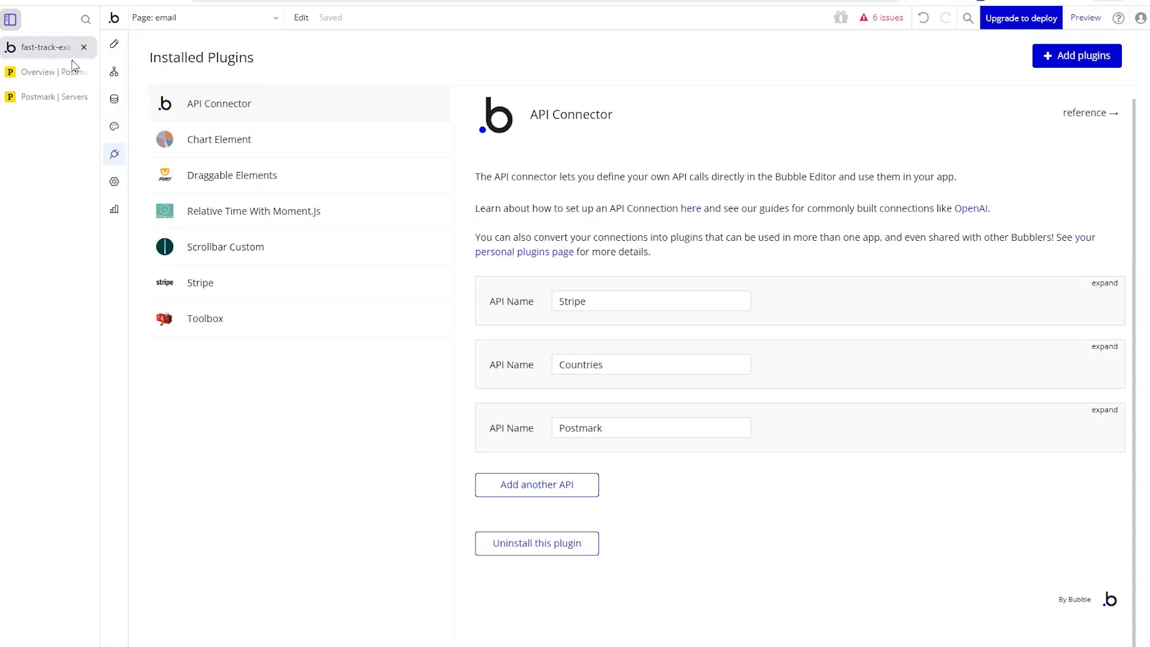
left_click(1105, 410)
scroll(1104, 411, "down", 3)
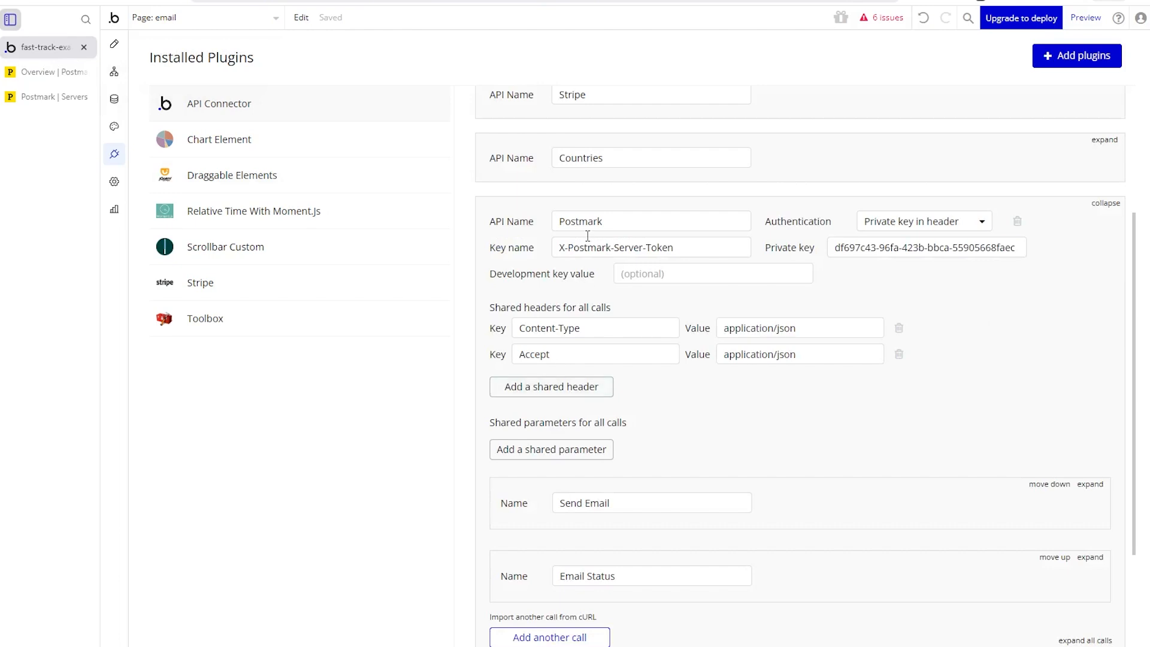
Review the Postmark API's name, authentication options, key name and private key without changing them.
left_click_drag(561, 222, 626, 223)
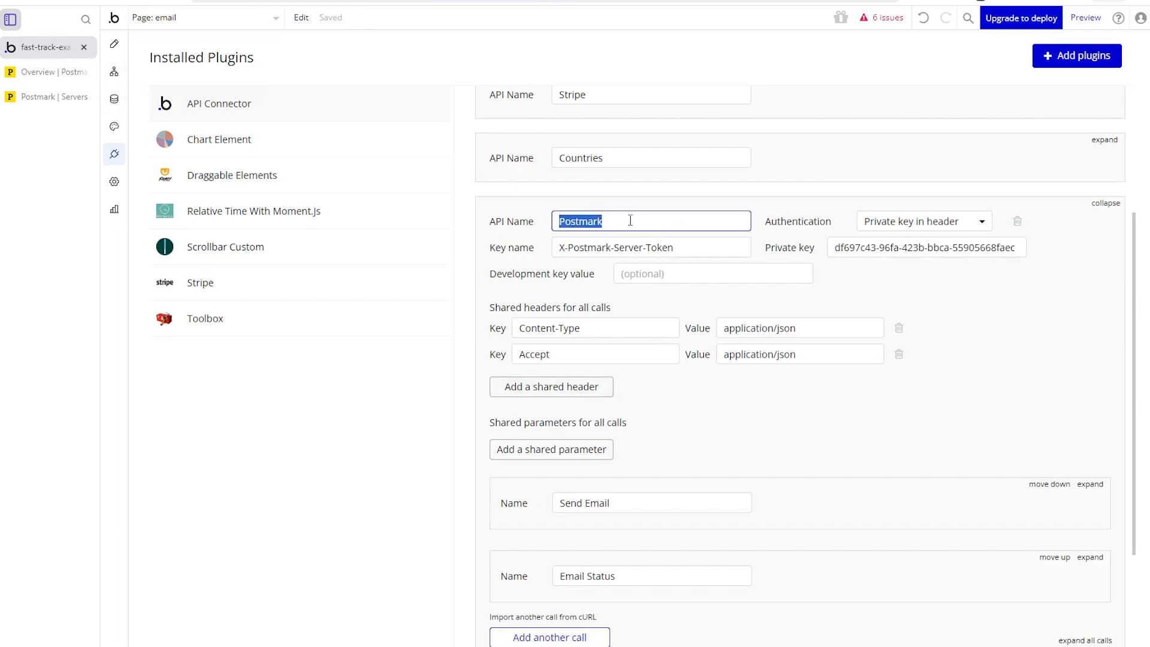
left_click(800, 223)
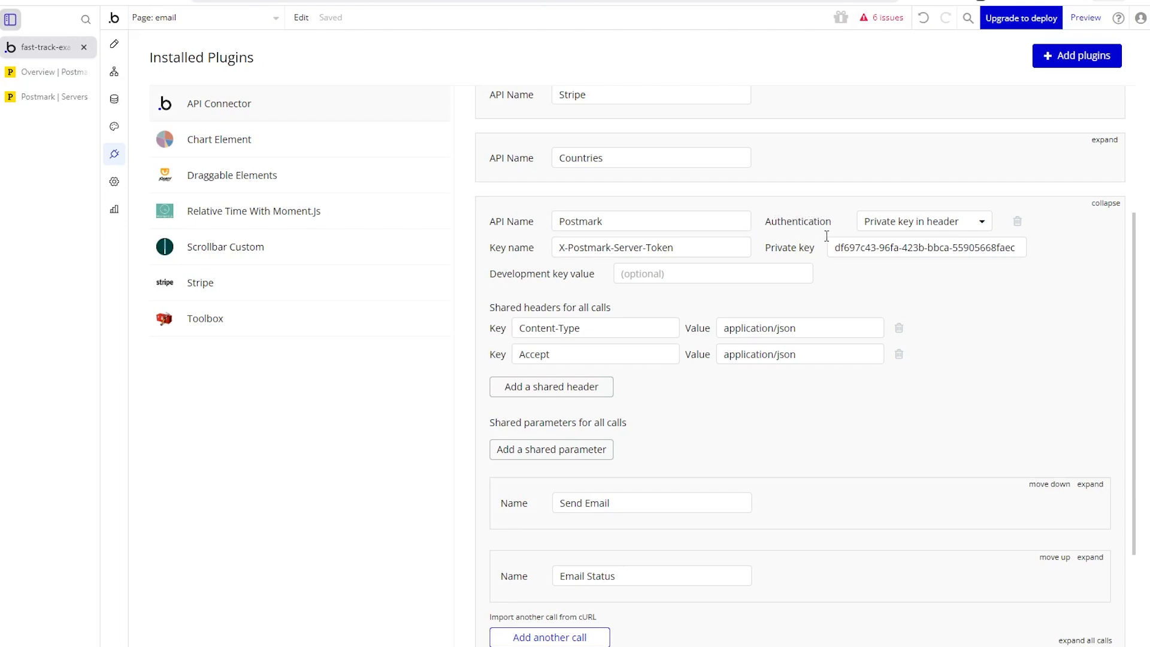
left_click(891, 225)
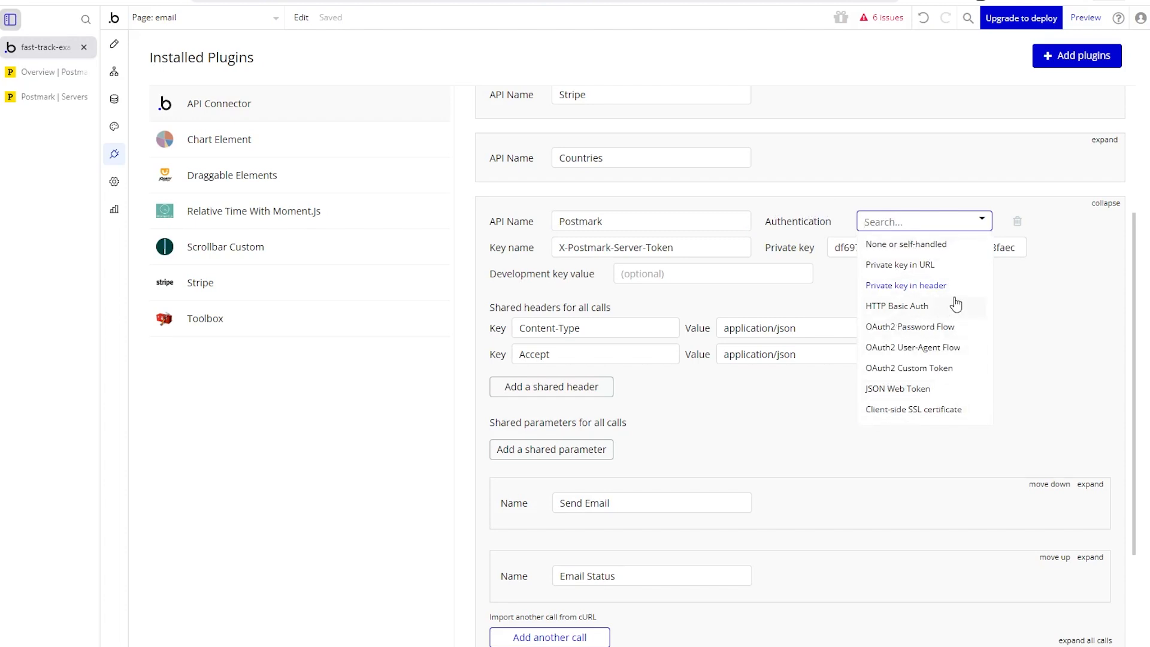
left_click(1056, 285)
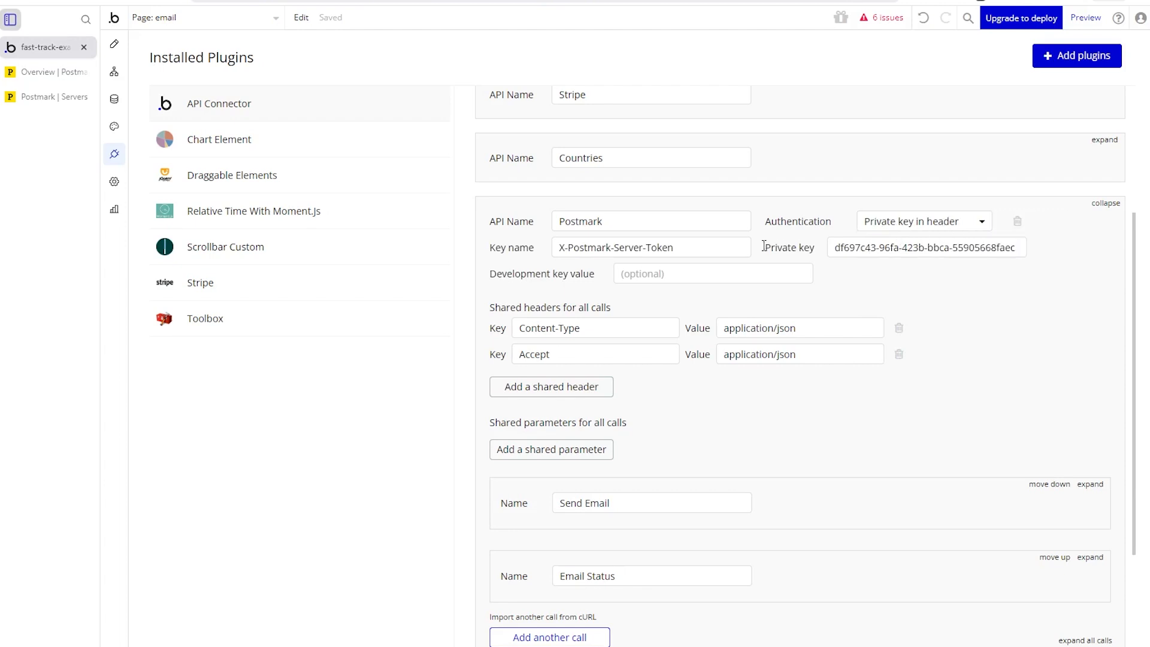
left_click_drag(703, 252, 540, 250)
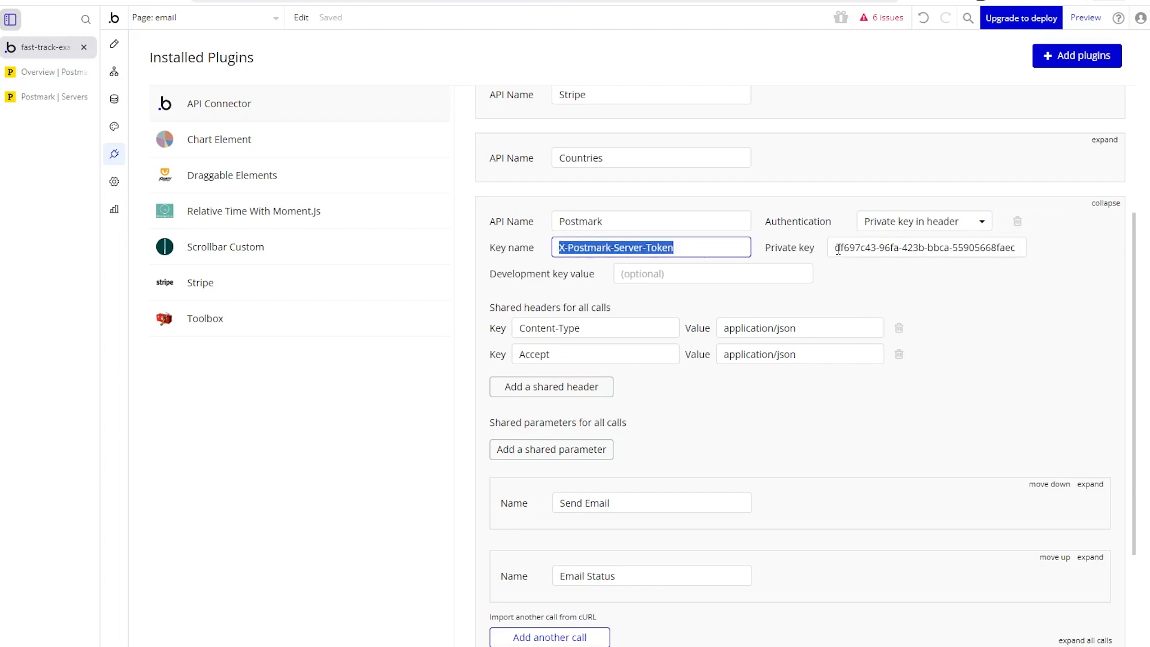
left_click_drag(835, 247, 1019, 251)
left_click(1017, 247)
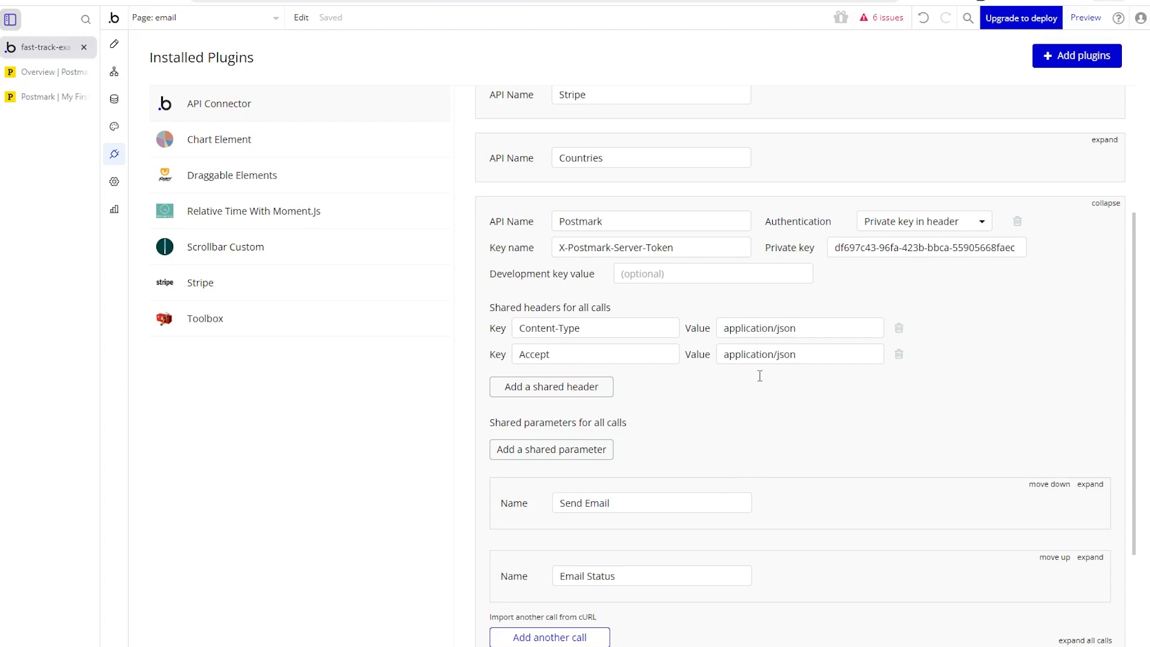
Add another call to the Postmark API and delete that new call.
scroll(787, 301, "down", 1)
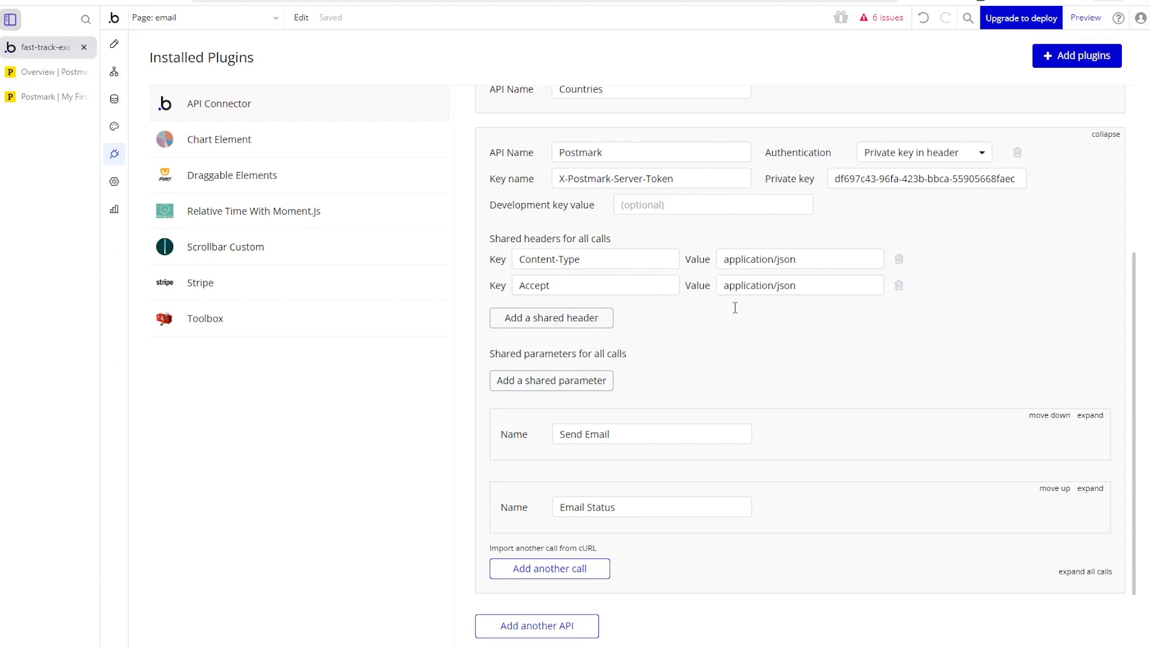
scroll(735, 308, "down", 2)
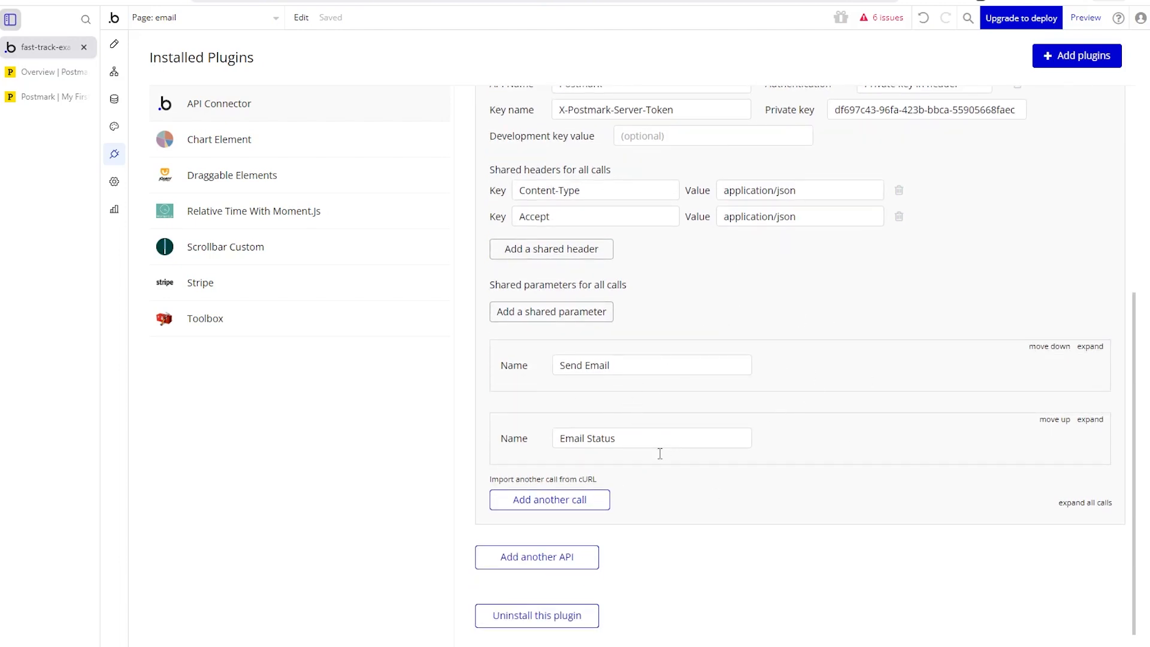
left_click(537, 501)
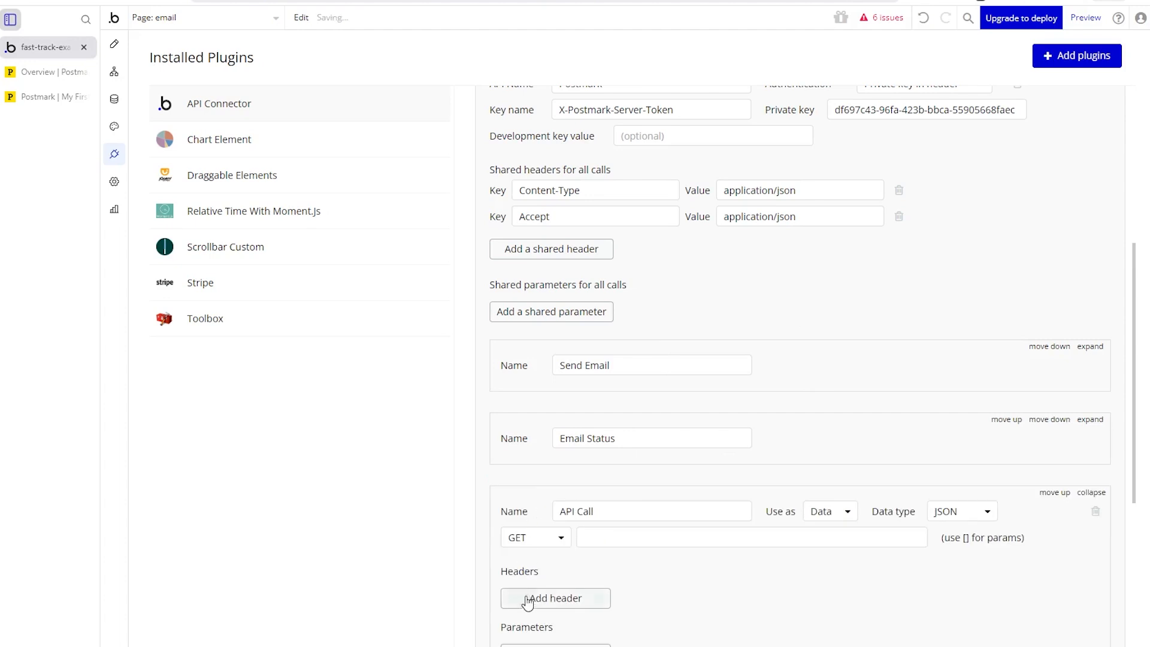
scroll(527, 602, "down", 5)
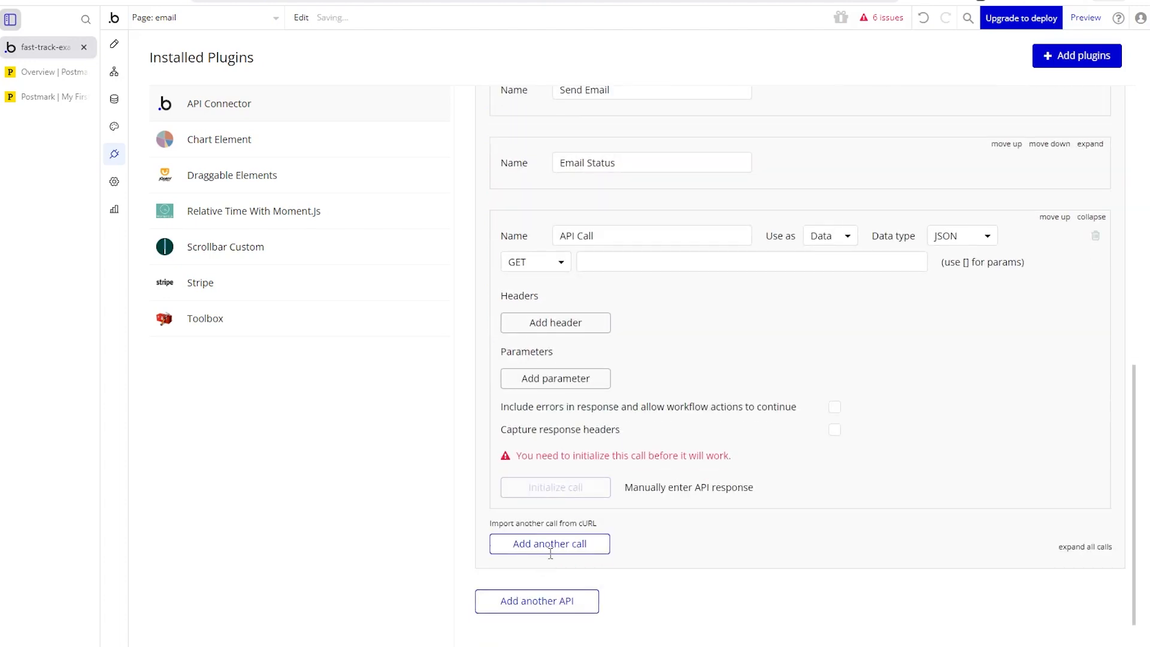
left_click(1097, 235)
left_click(605, 173)
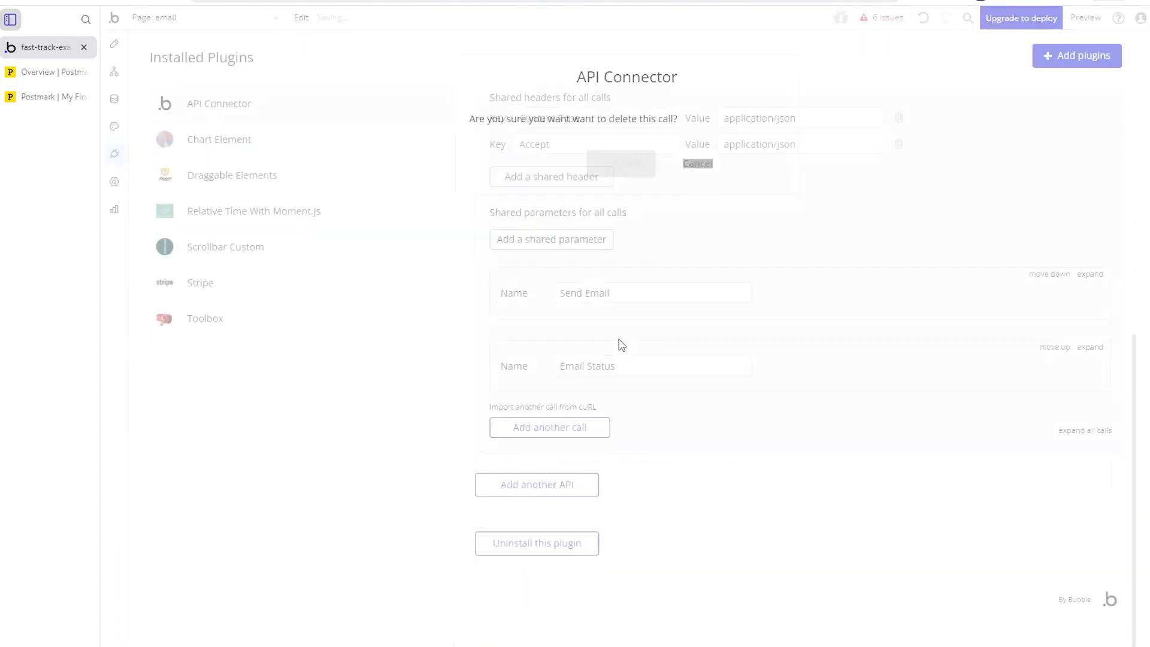
mouse_move(647, 380)
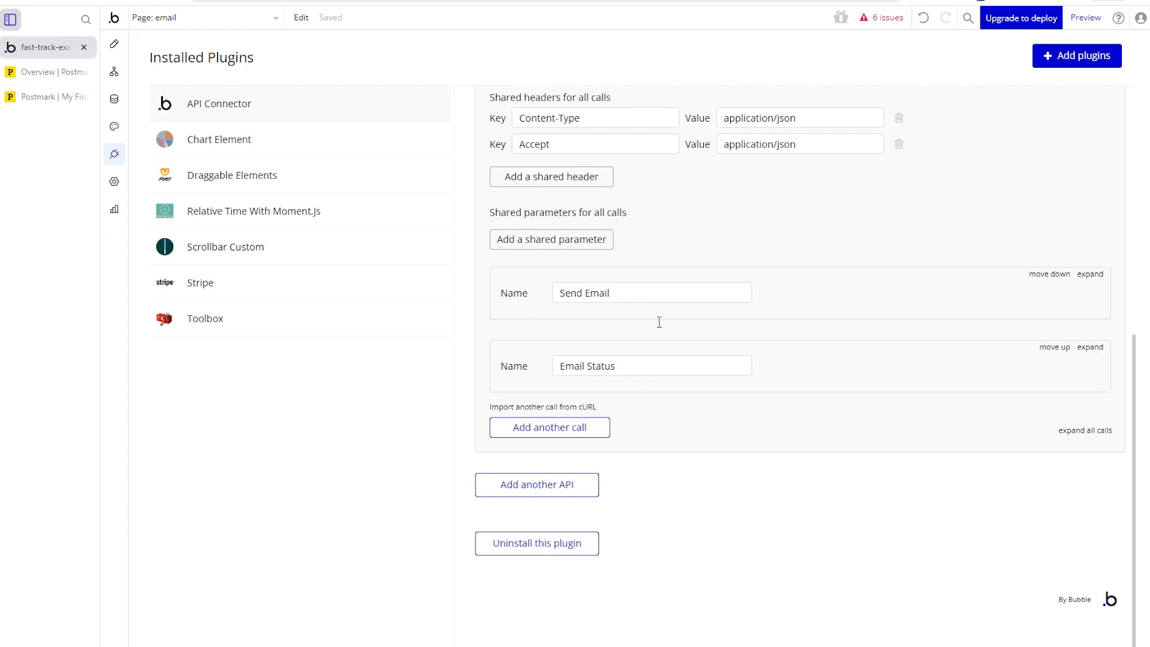
Check the names of the Send Email and Email Status calls, and expand the Send Email call's settings.
scroll(671, 335, "up", 1)
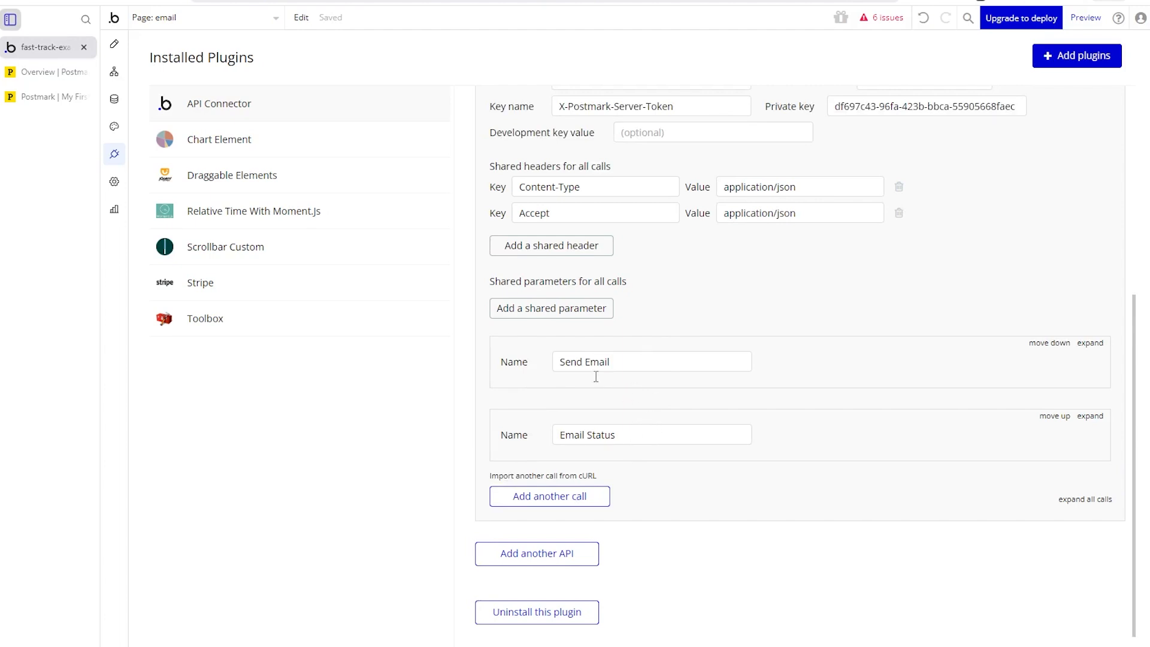
left_click_drag(560, 363, 620, 361)
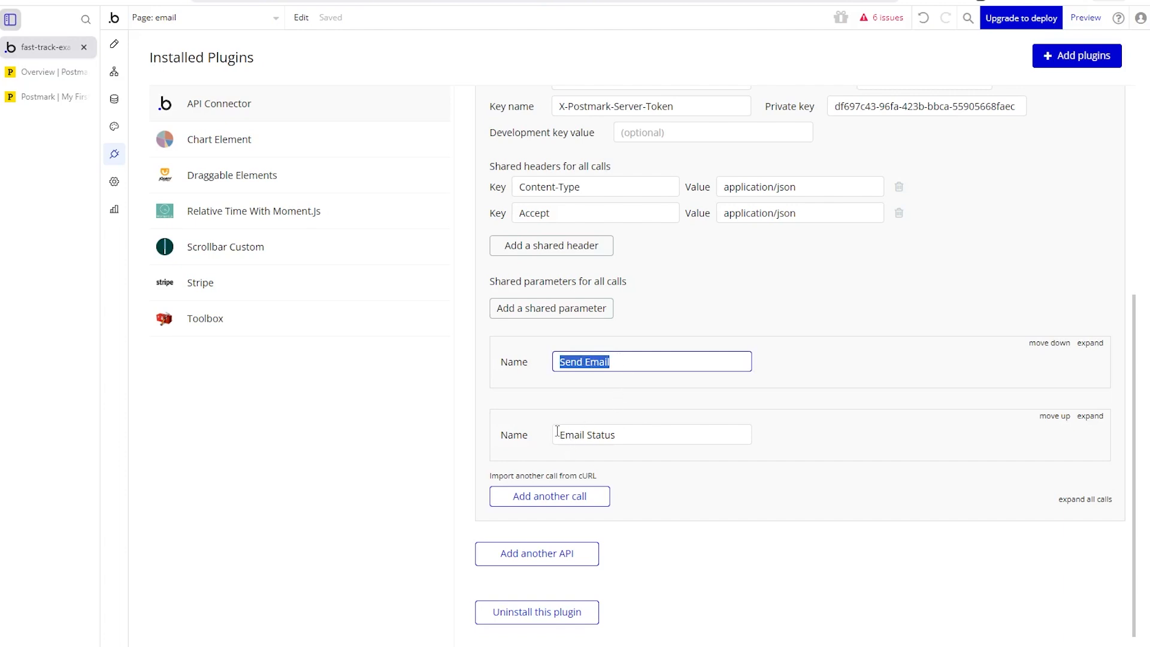
left_click_drag(558, 433, 651, 435)
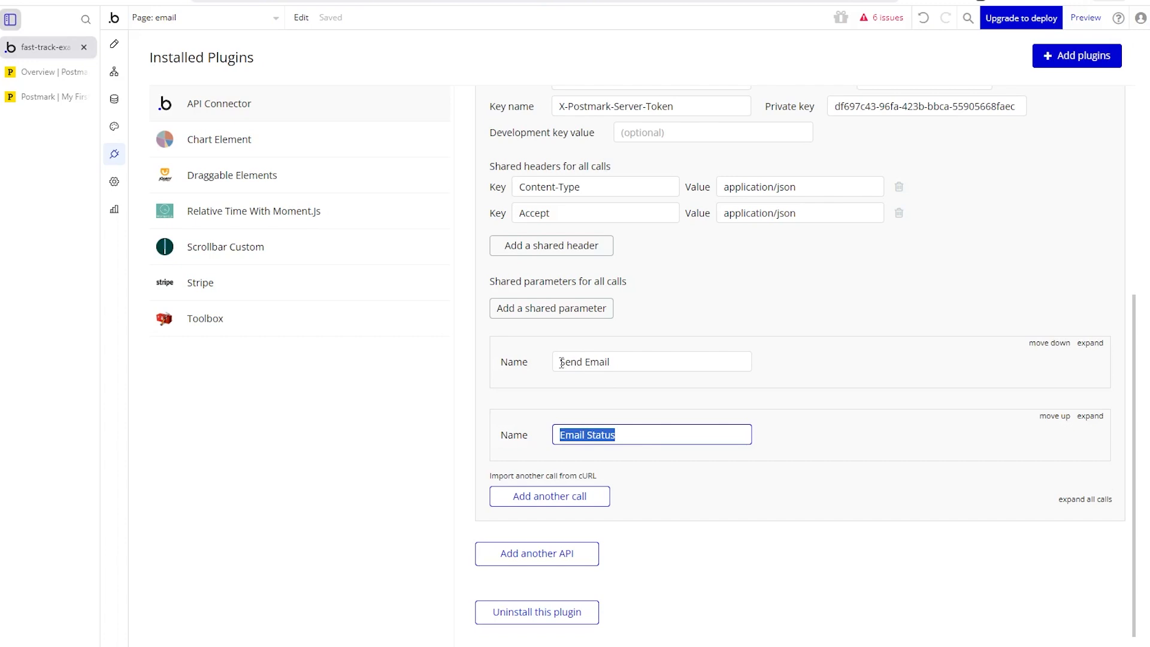
left_click_drag(561, 362, 651, 356)
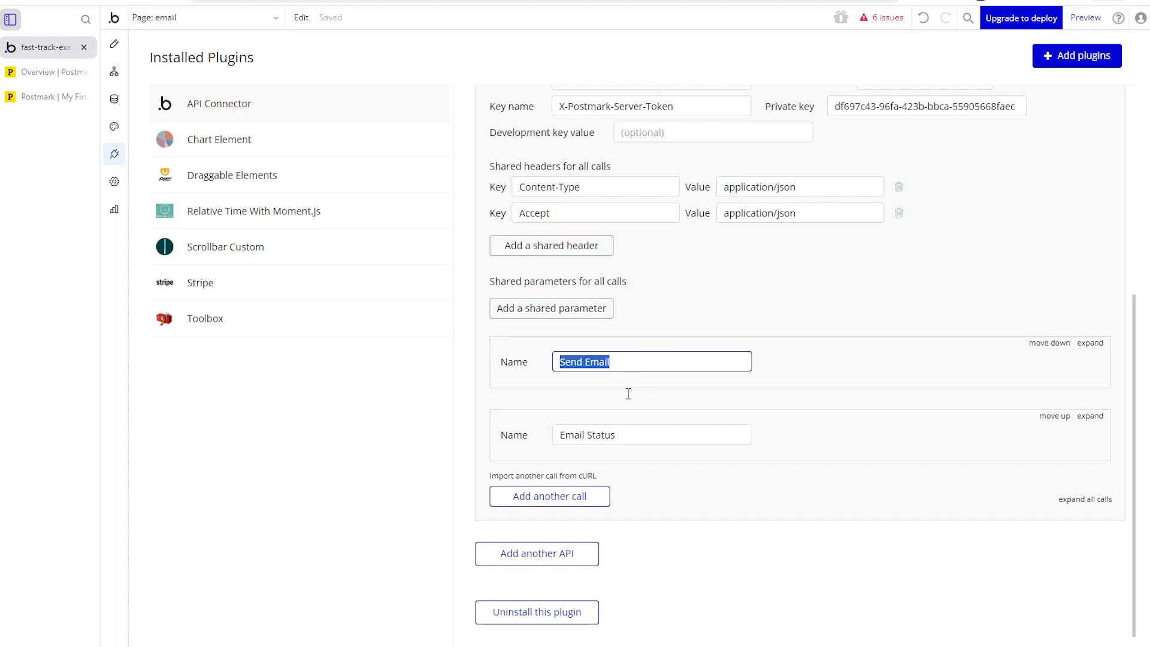
left_click_drag(560, 435, 617, 434)
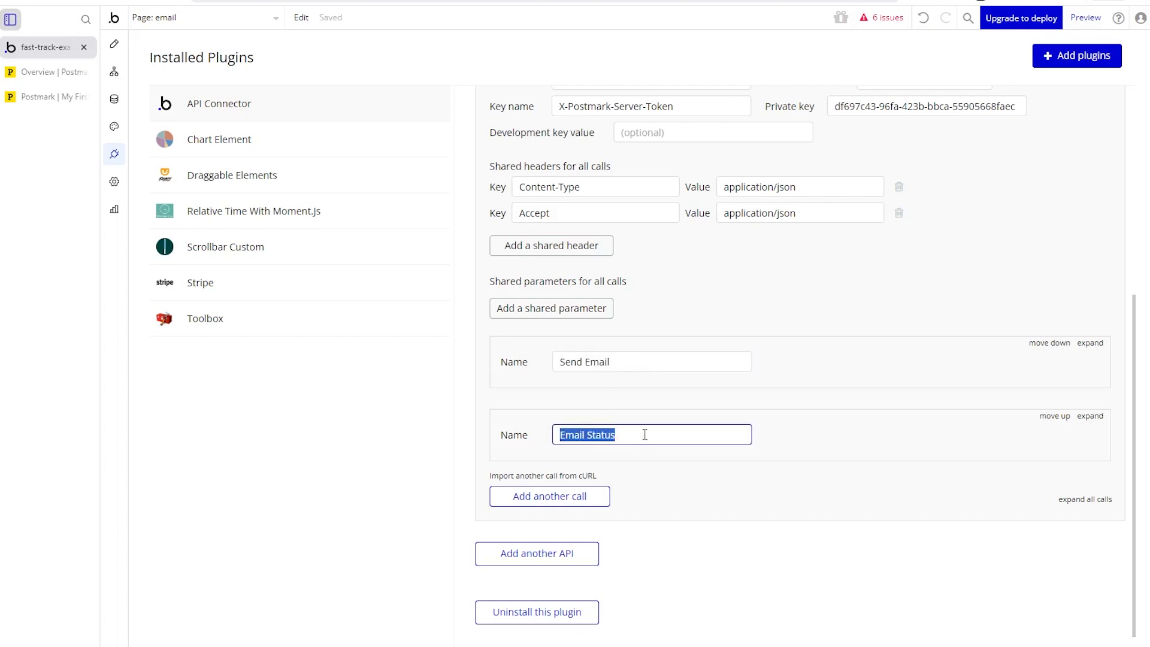
left_click(904, 349)
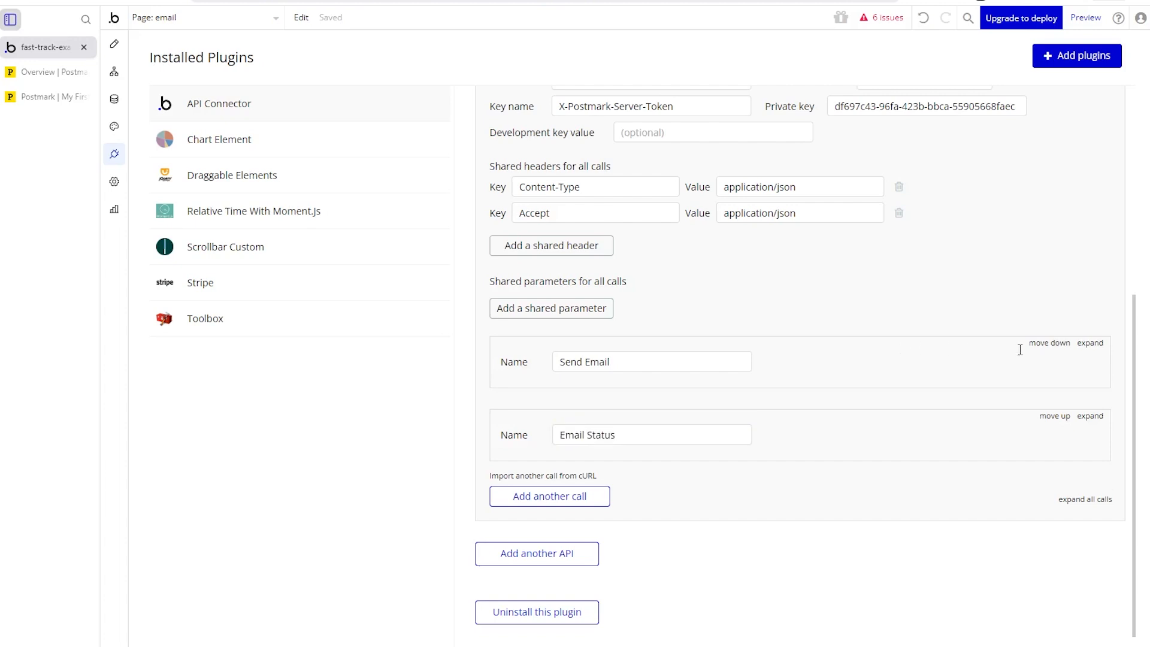
left_click(1079, 340)
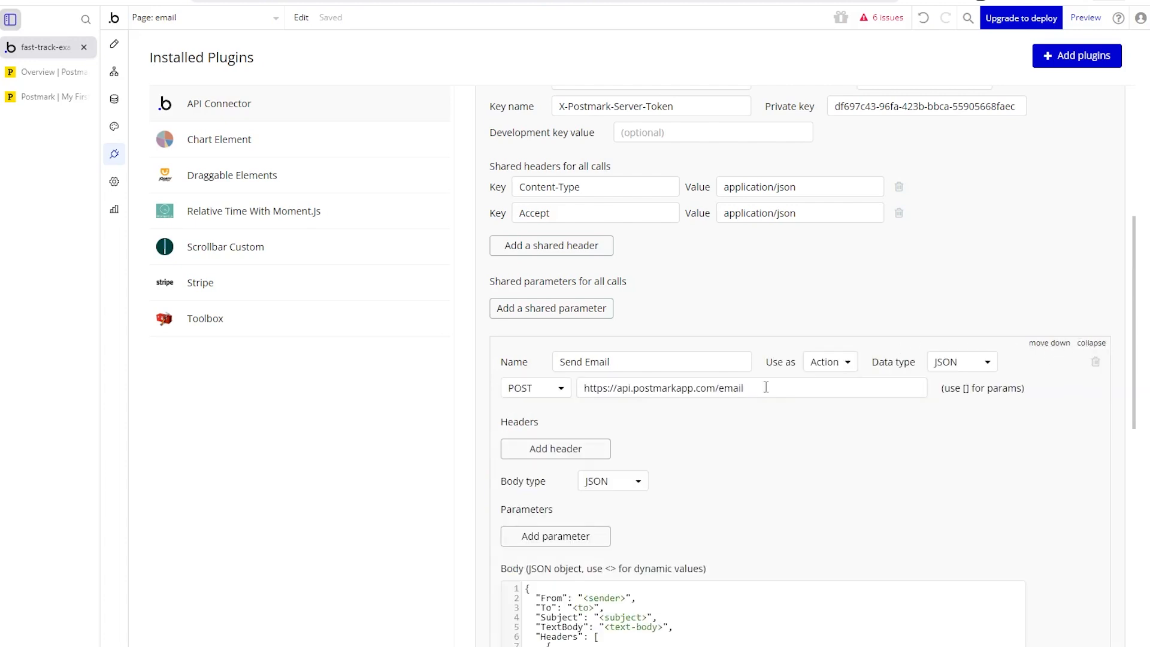
Review the Send Email call's name, use-as type, POST method, endpoint, body type and JSON body without changing them.
scroll(743, 395, "down", 1)
left_click_drag(565, 296, 628, 296)
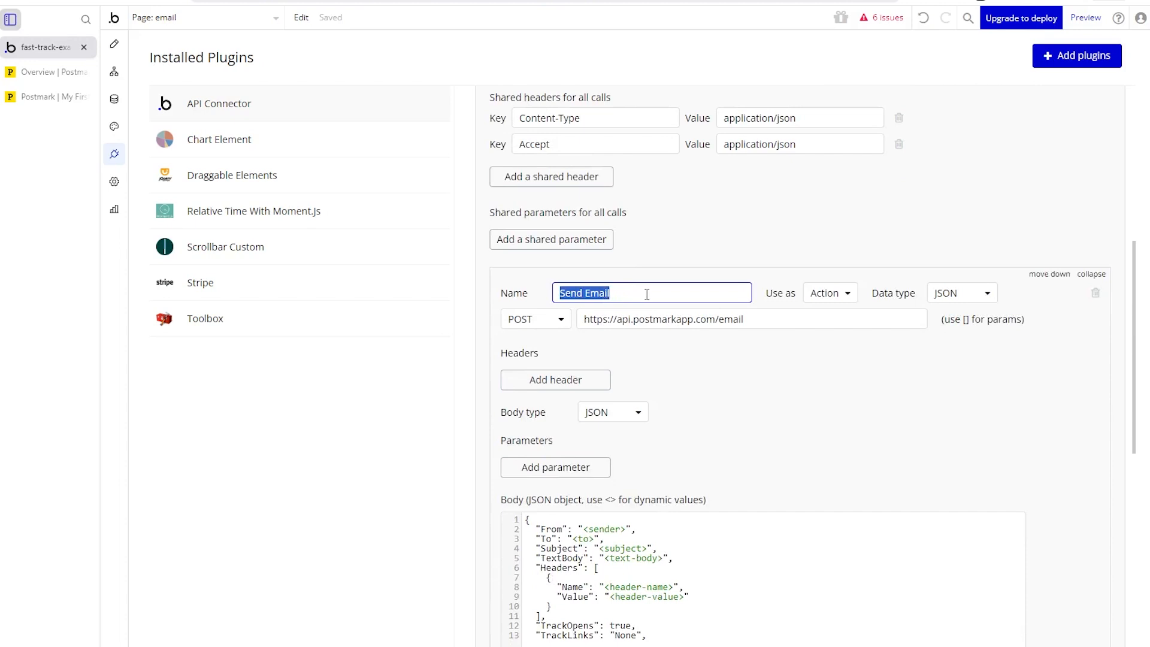
left_click(825, 295)
left_click(824, 337)
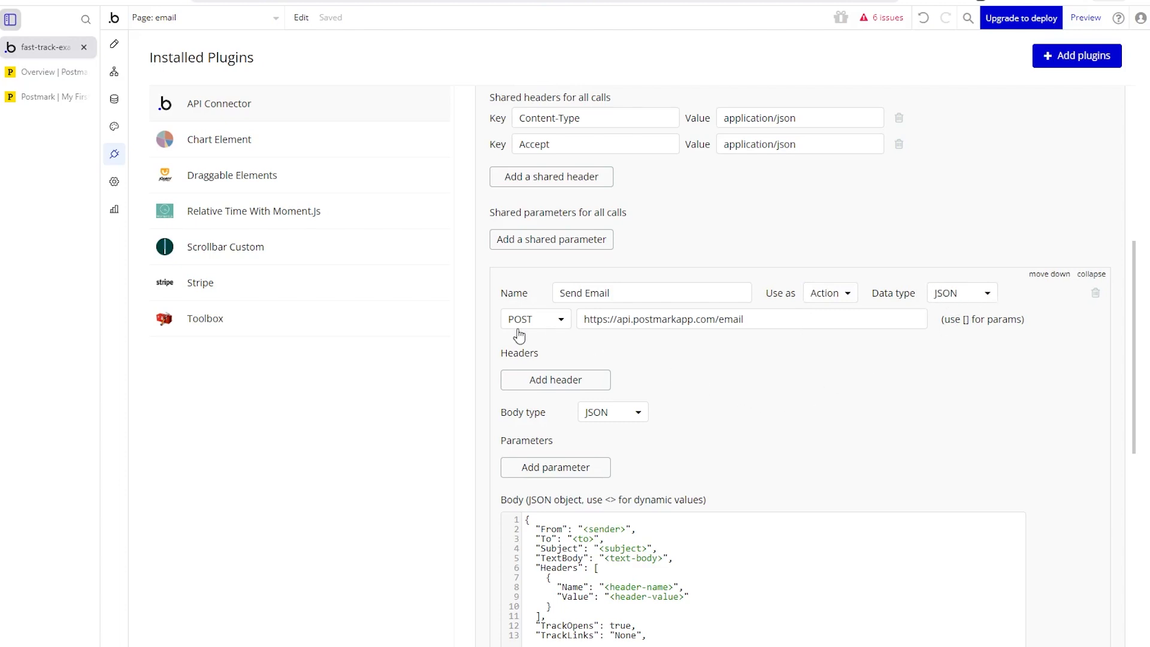
scroll(663, 362, "down", 1)
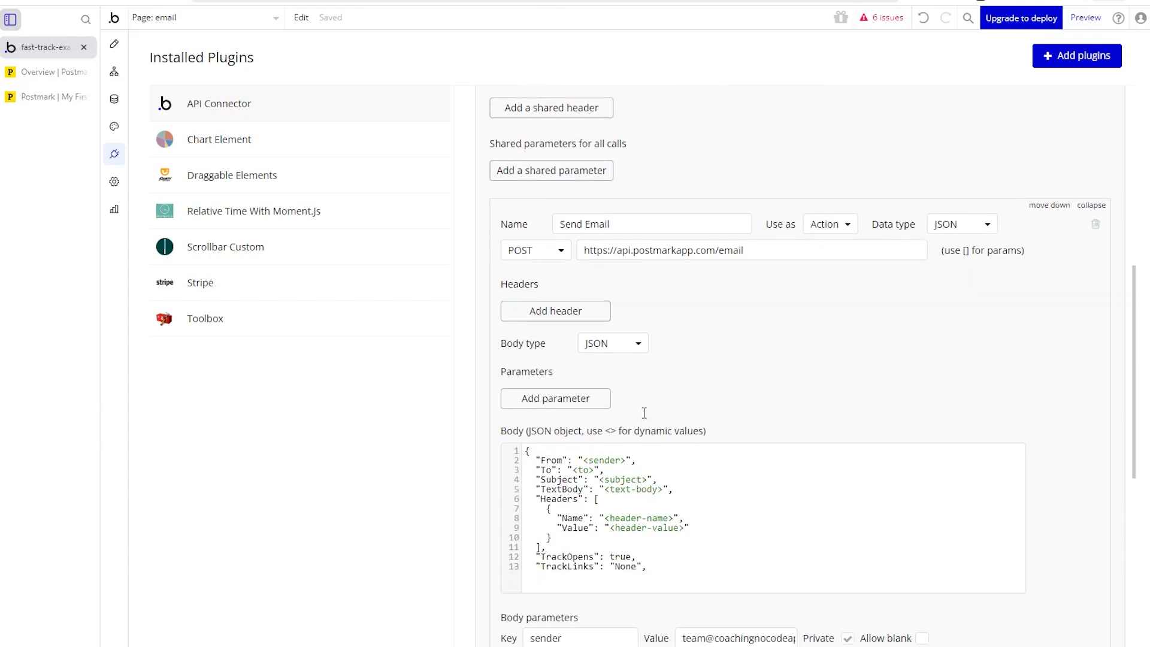
scroll(769, 241, "down", 4)
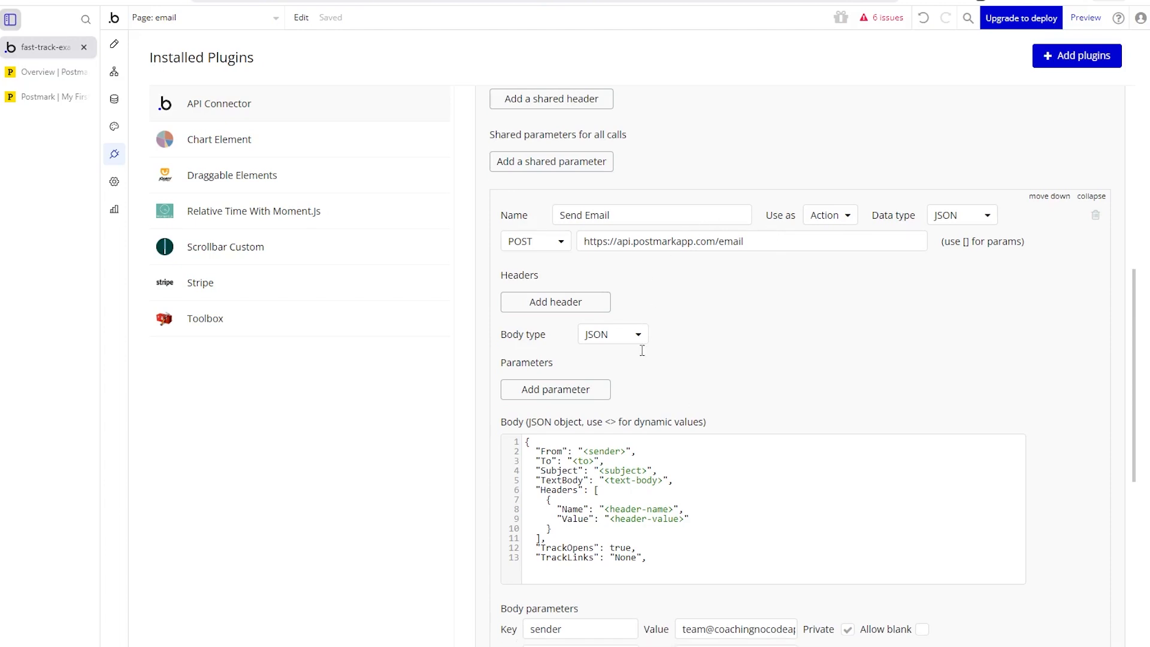
scroll(657, 381, "up", 3)
scroll(657, 381, "up", 1)
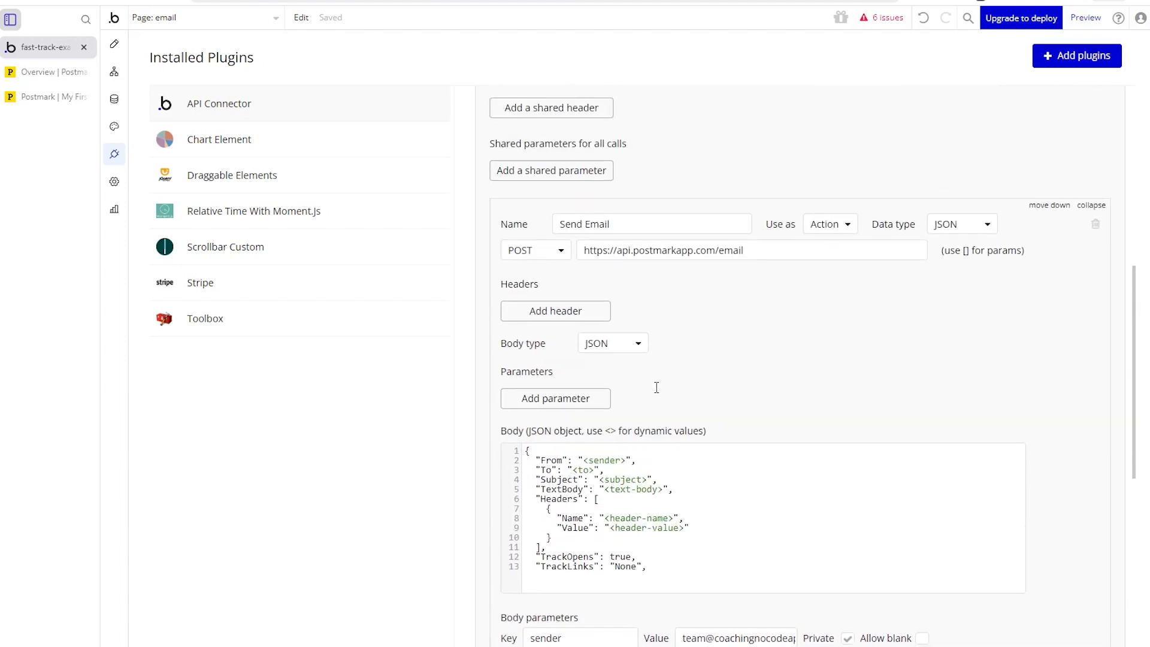
Switch to the Postmark documentation and examine the Email API's send-a-single-email reference, including request headers and body format.
left_click(18, 73)
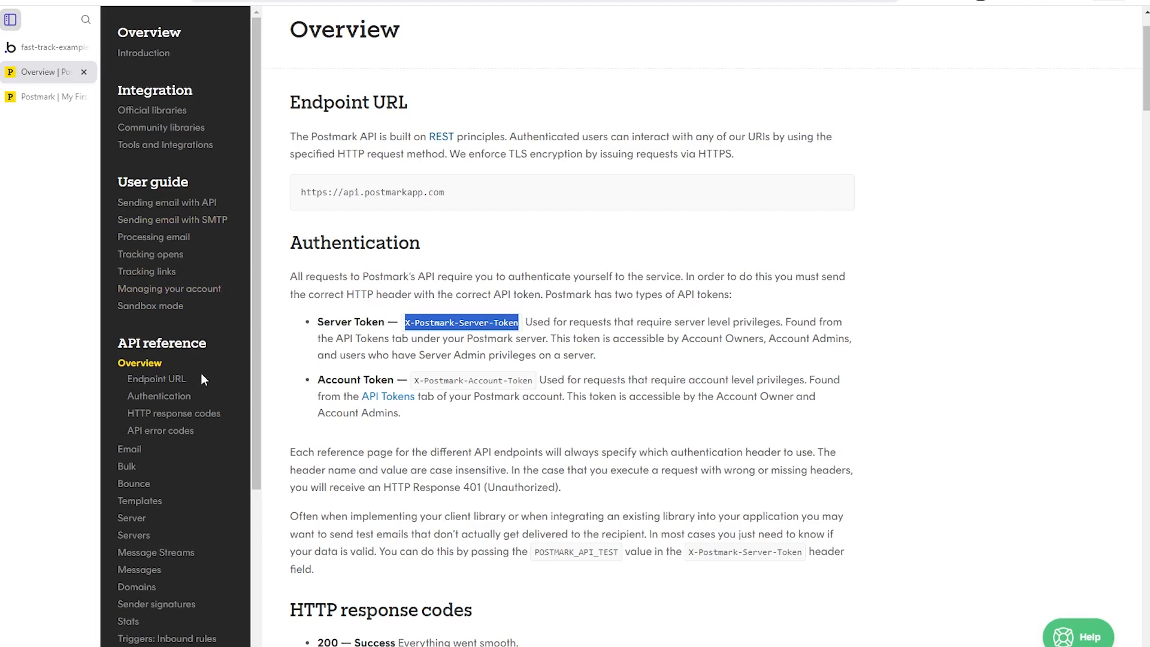
left_click(137, 454)
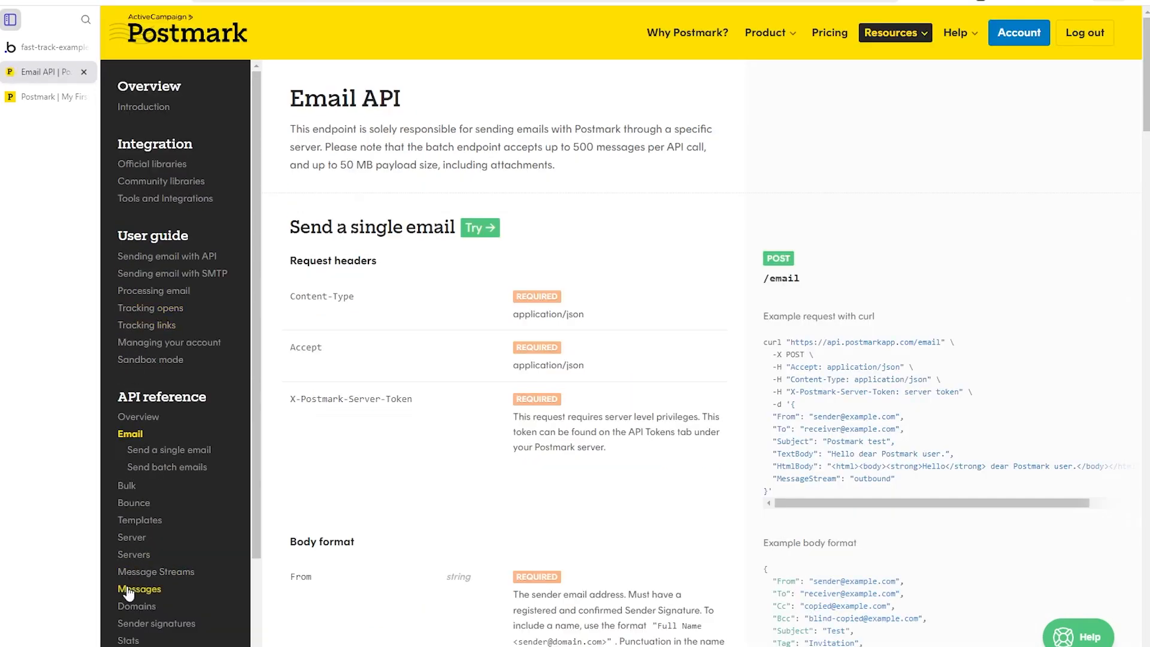
left_click(164, 449)
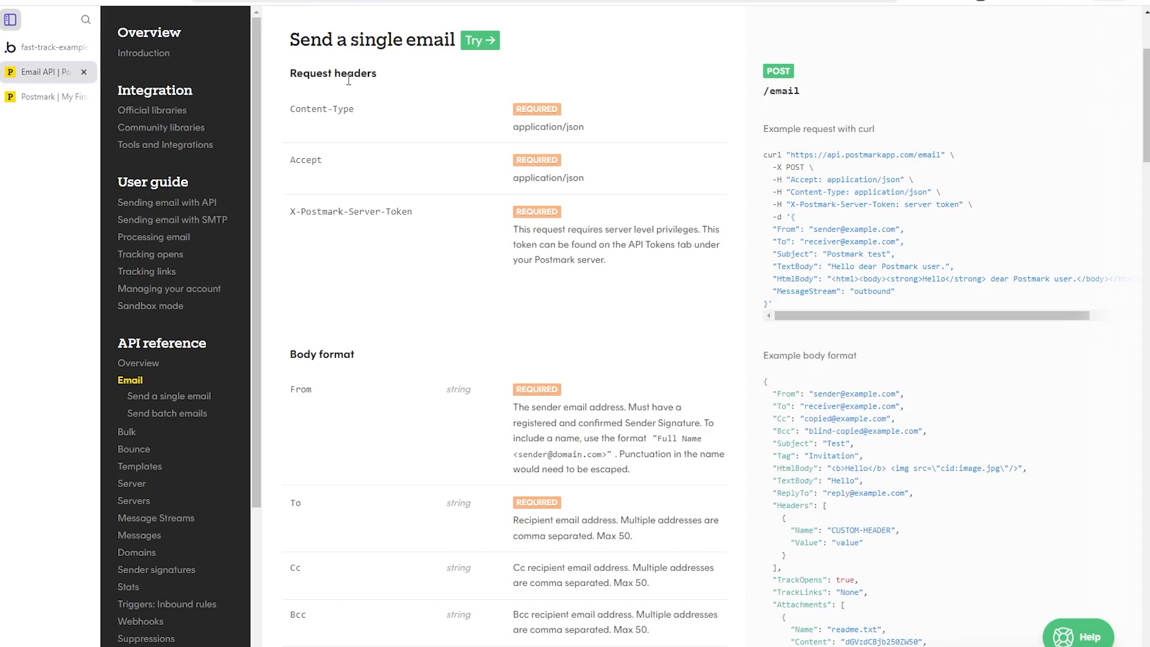
scroll(396, 249, "down", 1)
scroll(396, 249, "down", 3)
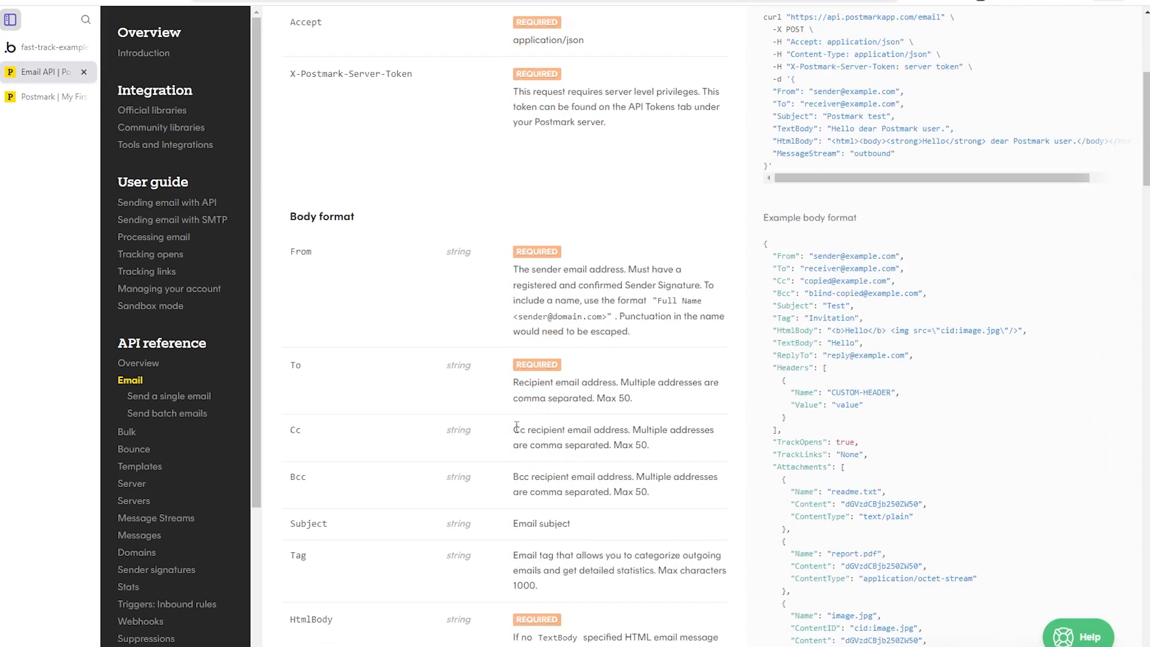
scroll(368, 362, "down", 4)
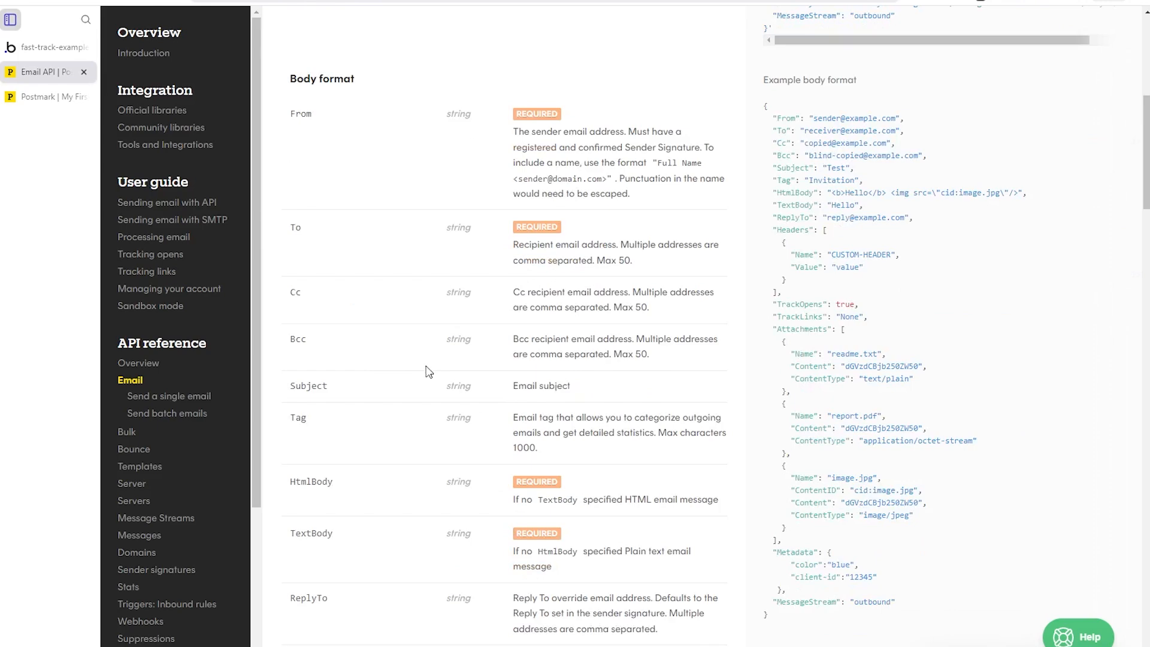
scroll(428, 372, "down", 8)
scroll(434, 375, "up", 15)
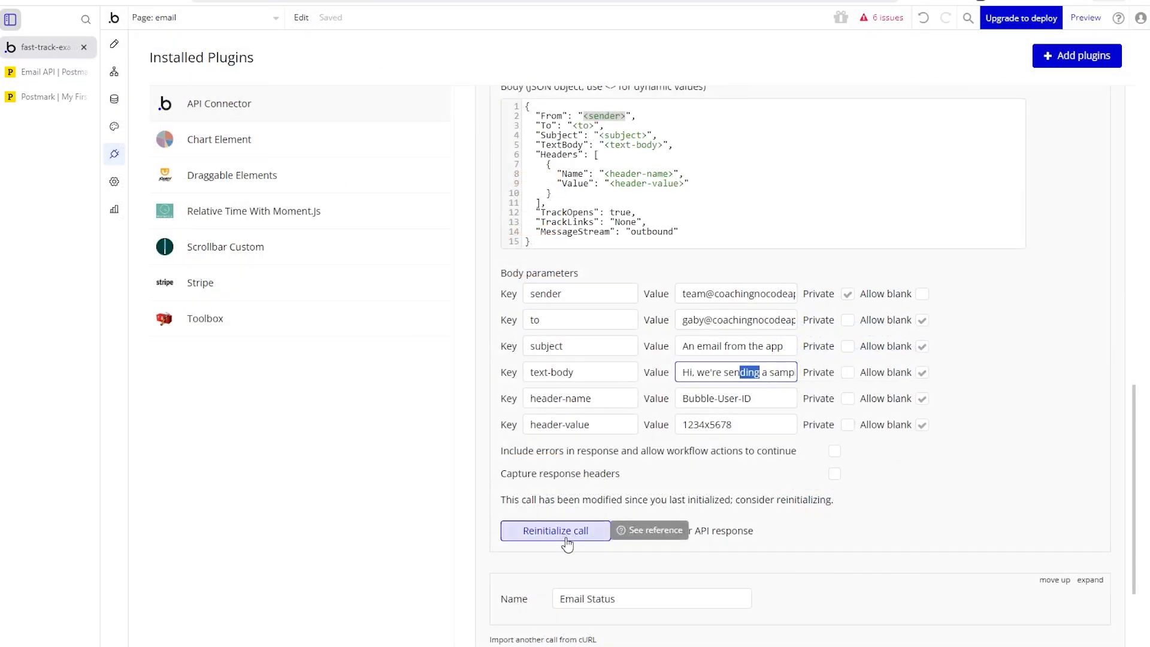
Reinitialize the Send Email call after reviewing its setup, and check the returned MessageID and To values.
scroll(978, 323, "up", 4)
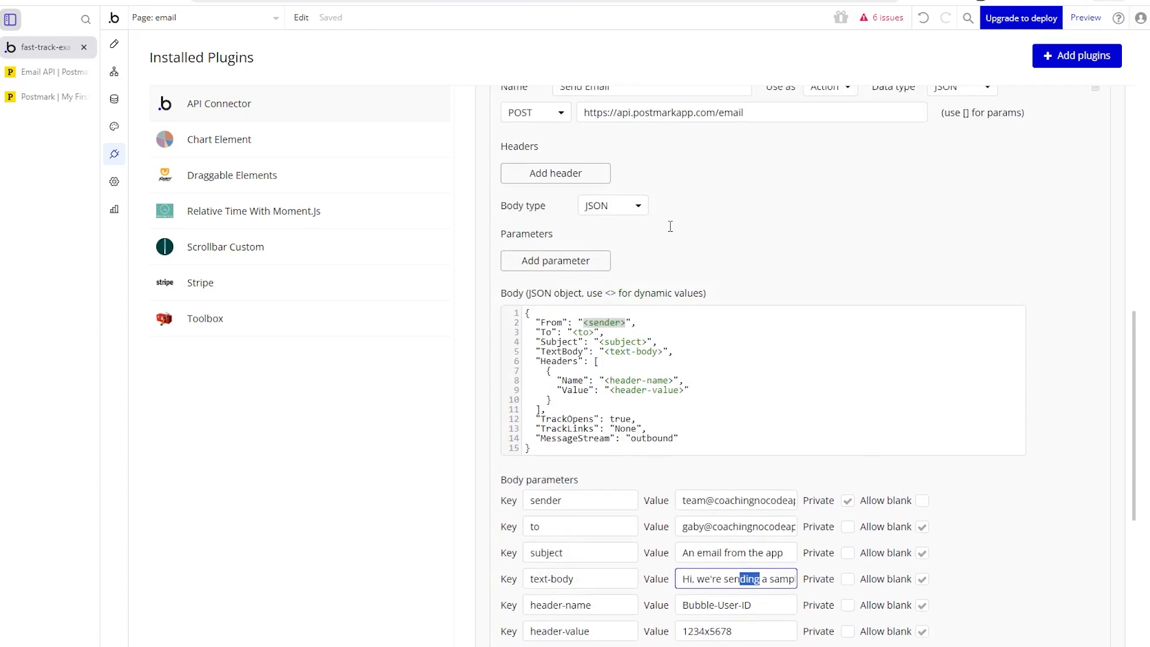
scroll(671, 226, "up", 1)
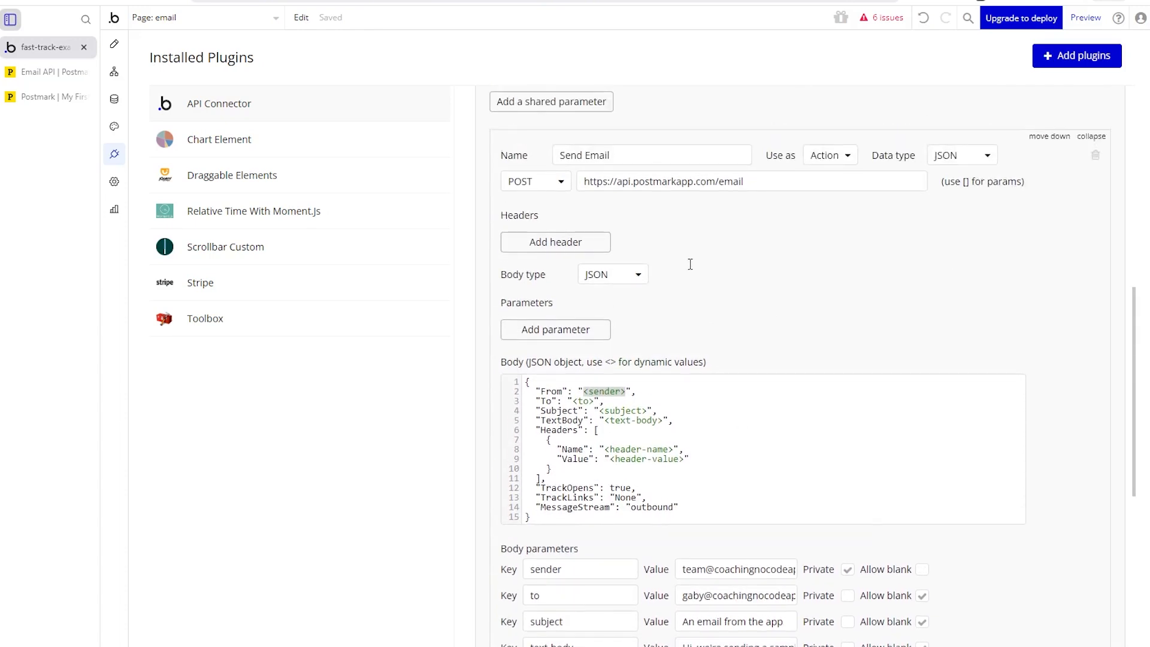
scroll(584, 478, "down", 4)
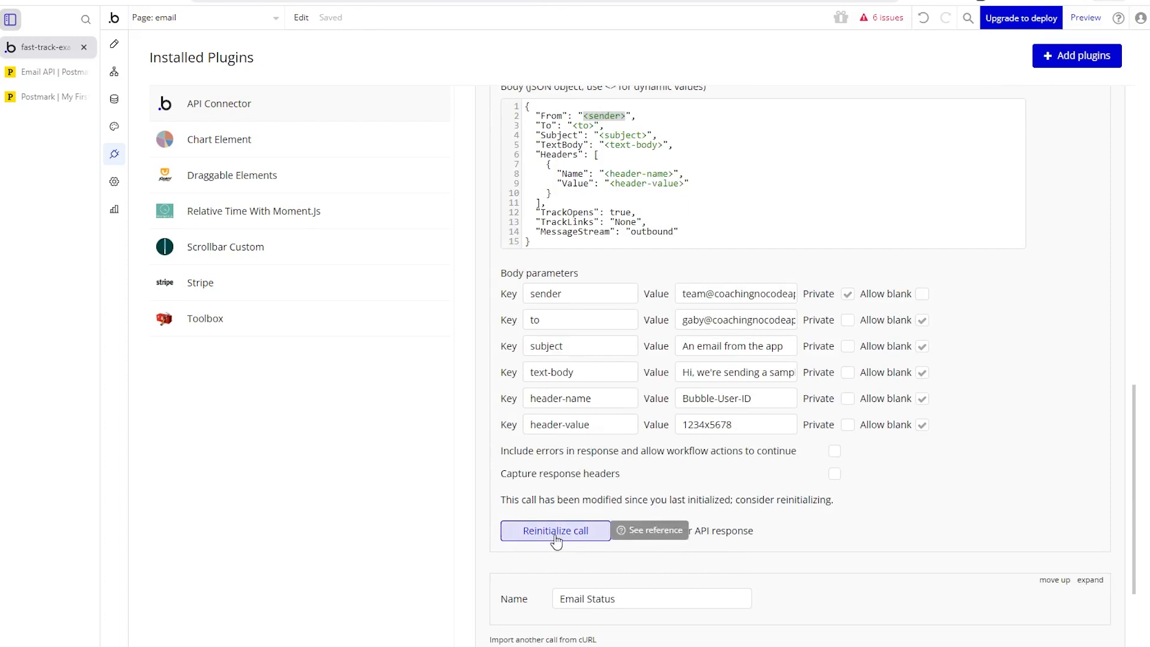
left_click(555, 532)
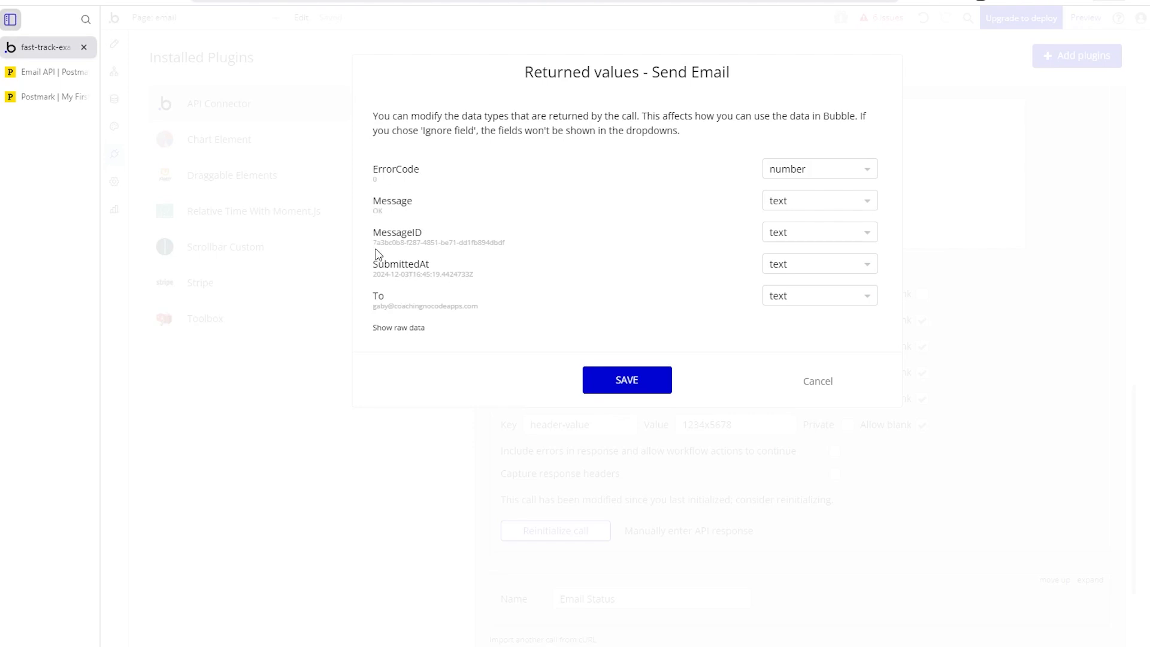
left_click_drag(375, 244, 505, 242)
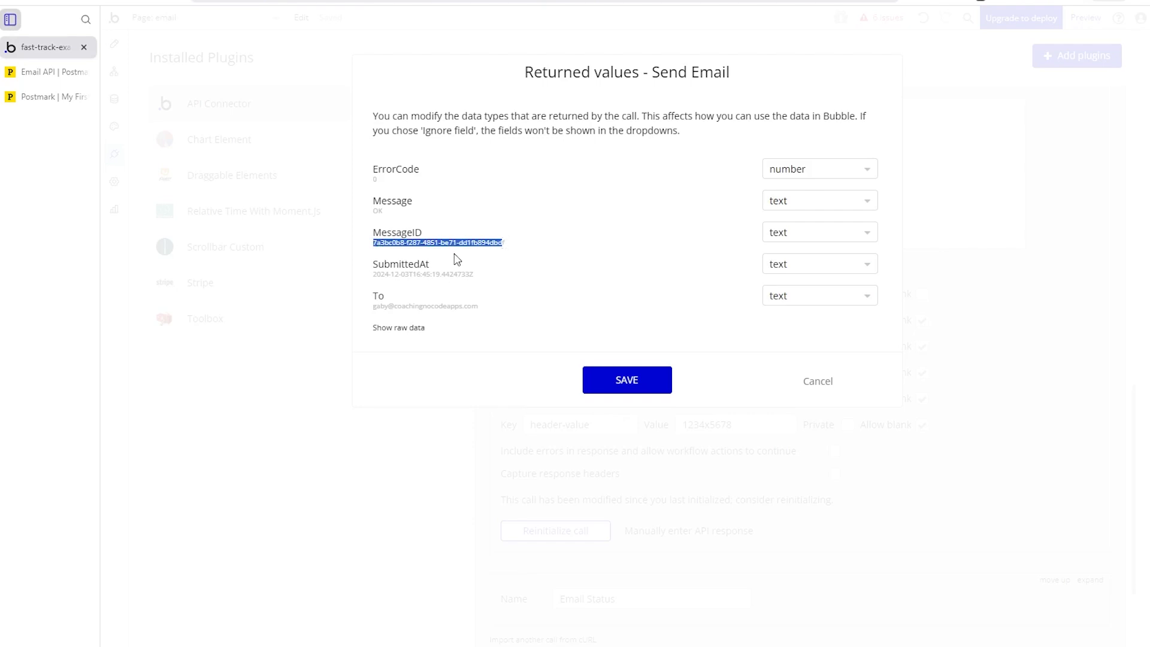
left_click_drag(375, 305, 482, 312)
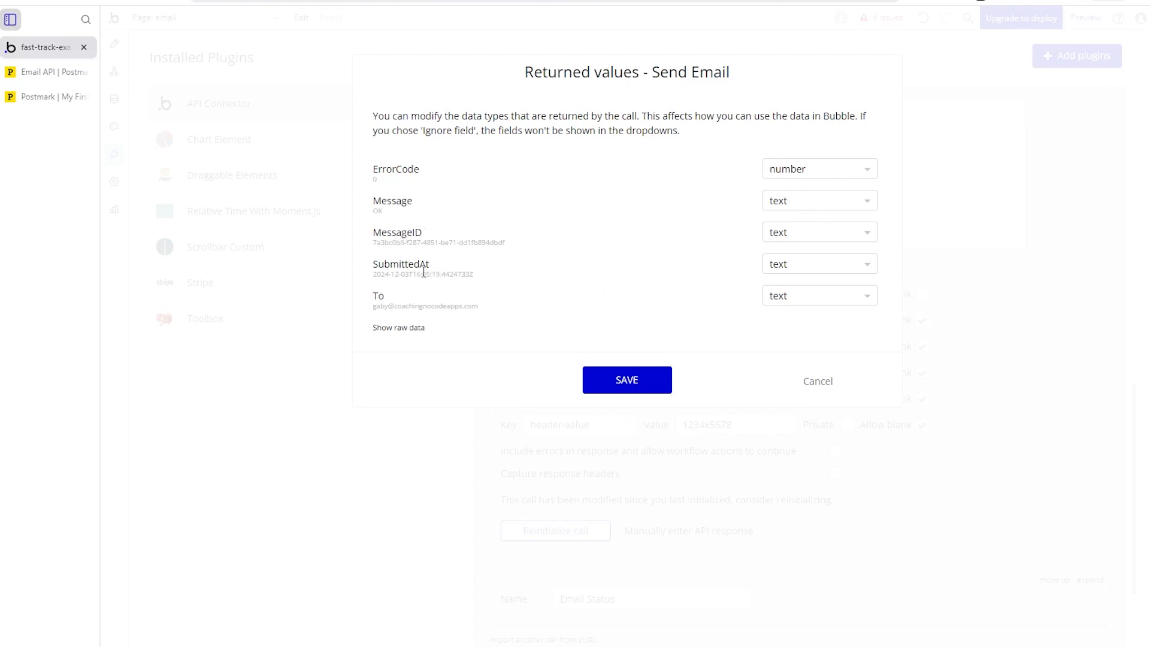
Set the data type of the returned SubmittedAt value to date and save the Send Email call's returned values.
left_click(784, 276)
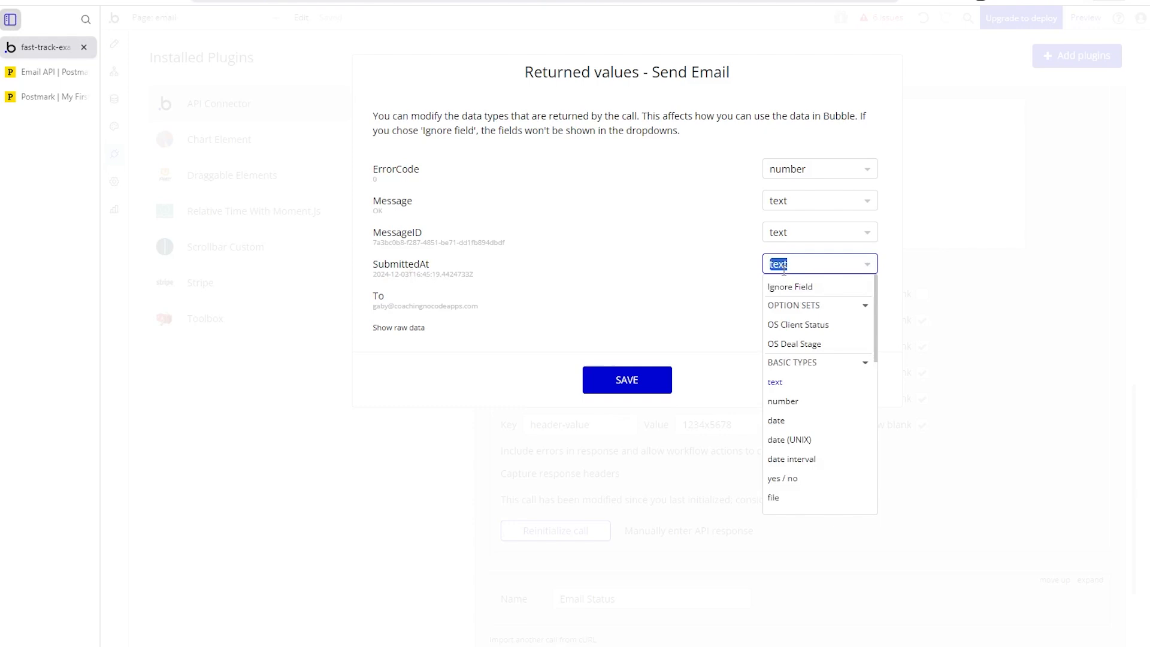
left_click(815, 419)
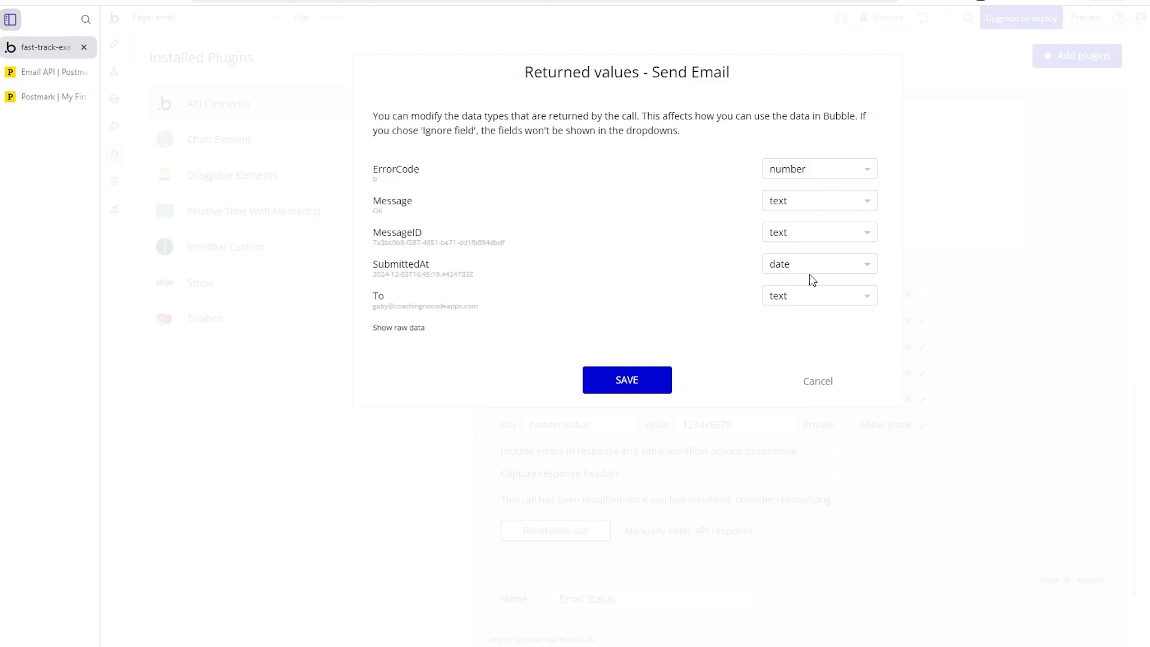
left_click(661, 383)
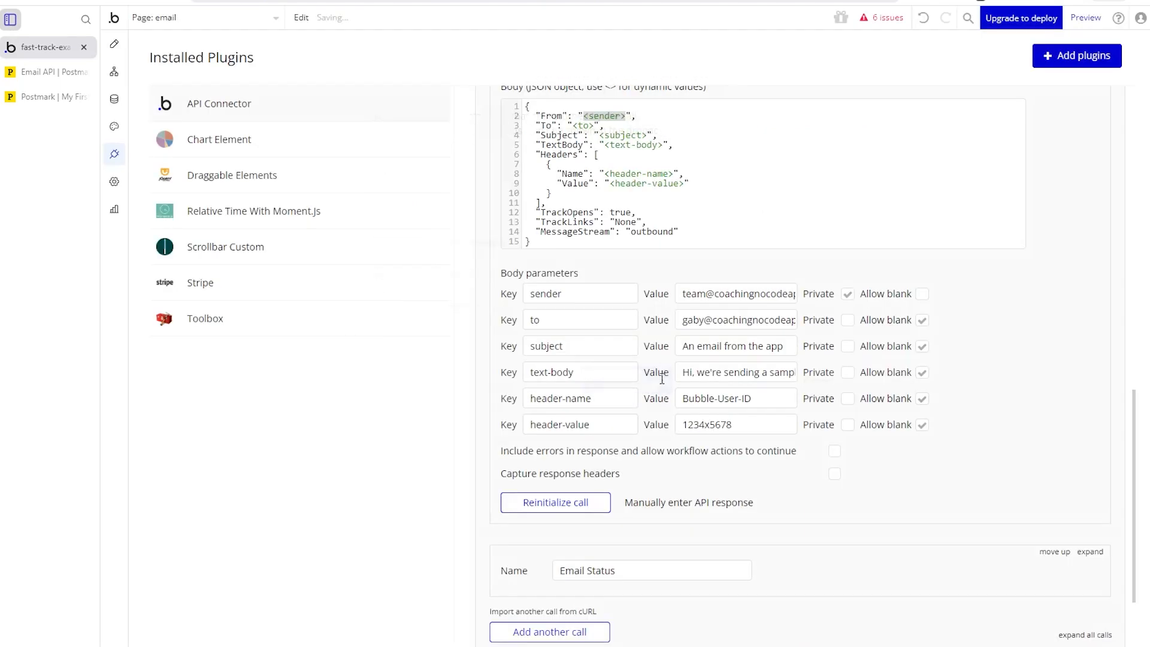
Inspect the Postmark - Send Email action in the Button Send Email workflow, and check the plugin actions available for adding.
scroll(677, 286, "up", 6)
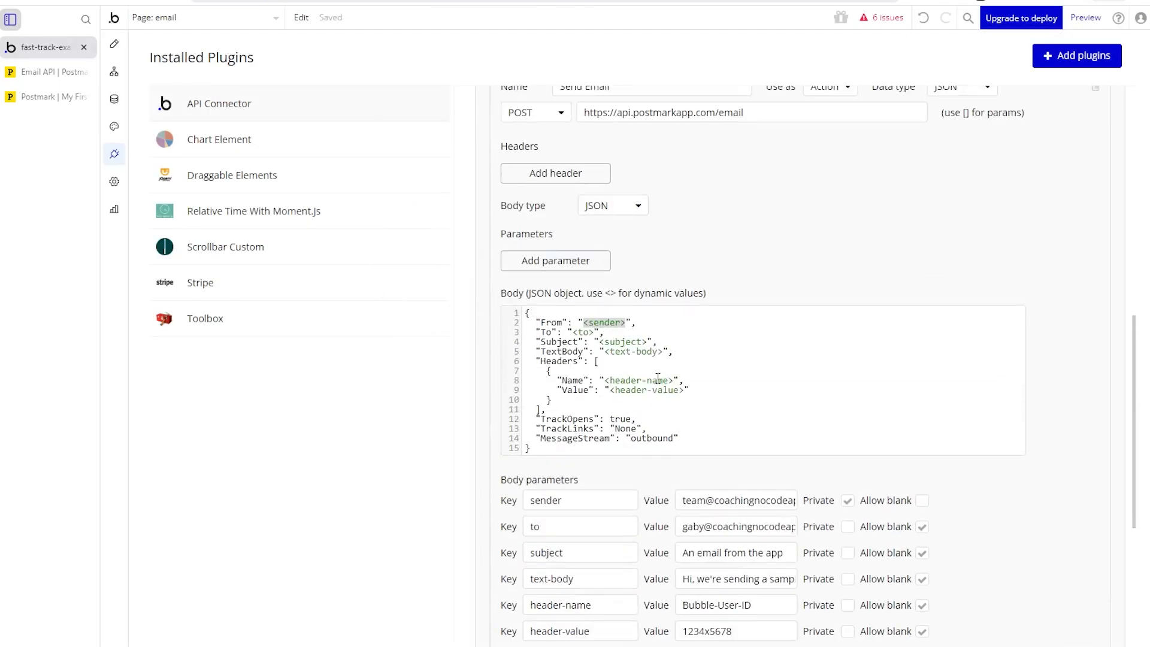
scroll(679, 285, "up", 1)
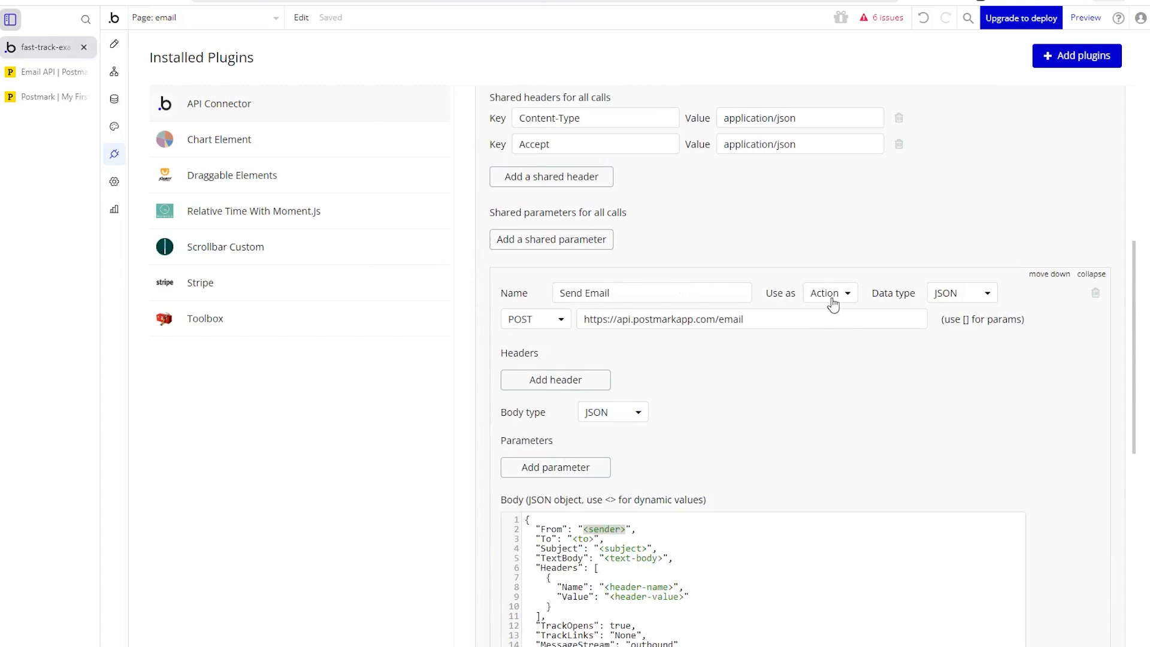
left_click(114, 71)
left_click(426, 106)
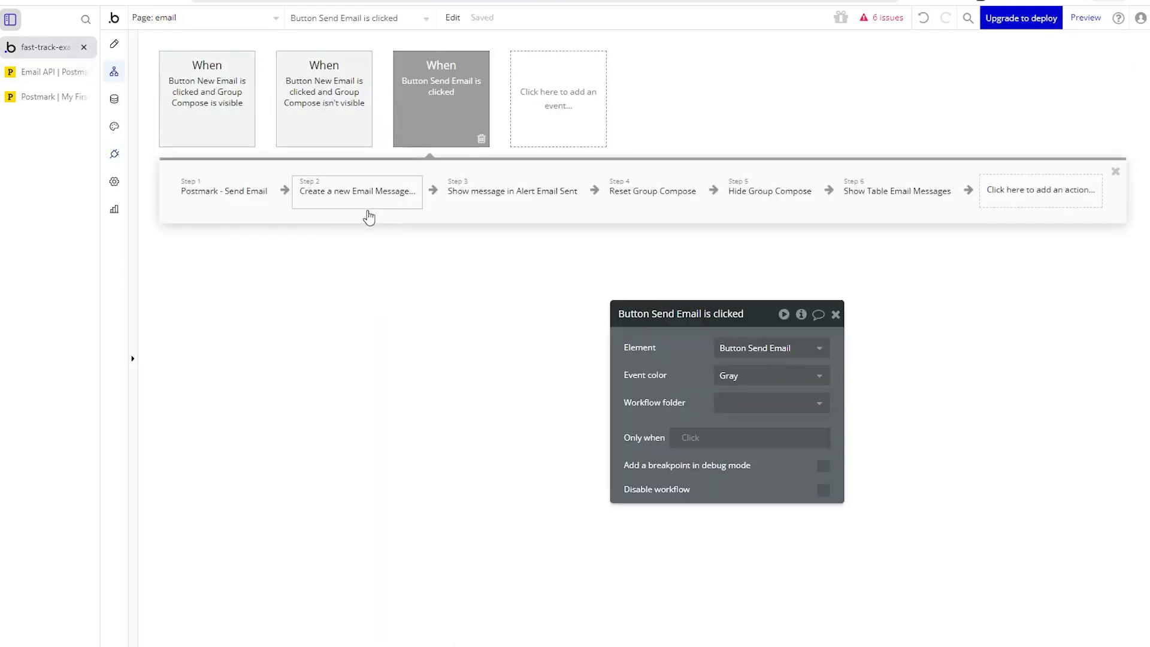
left_click(257, 204)
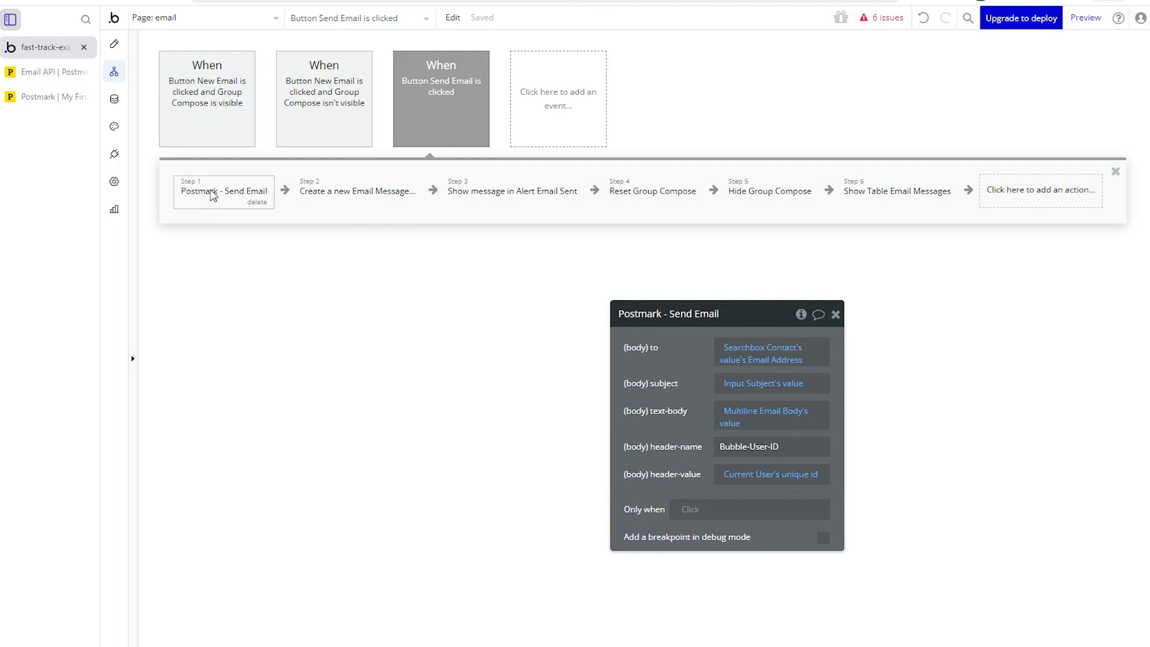
left_click(1025, 191)
mouse_move(921, 386)
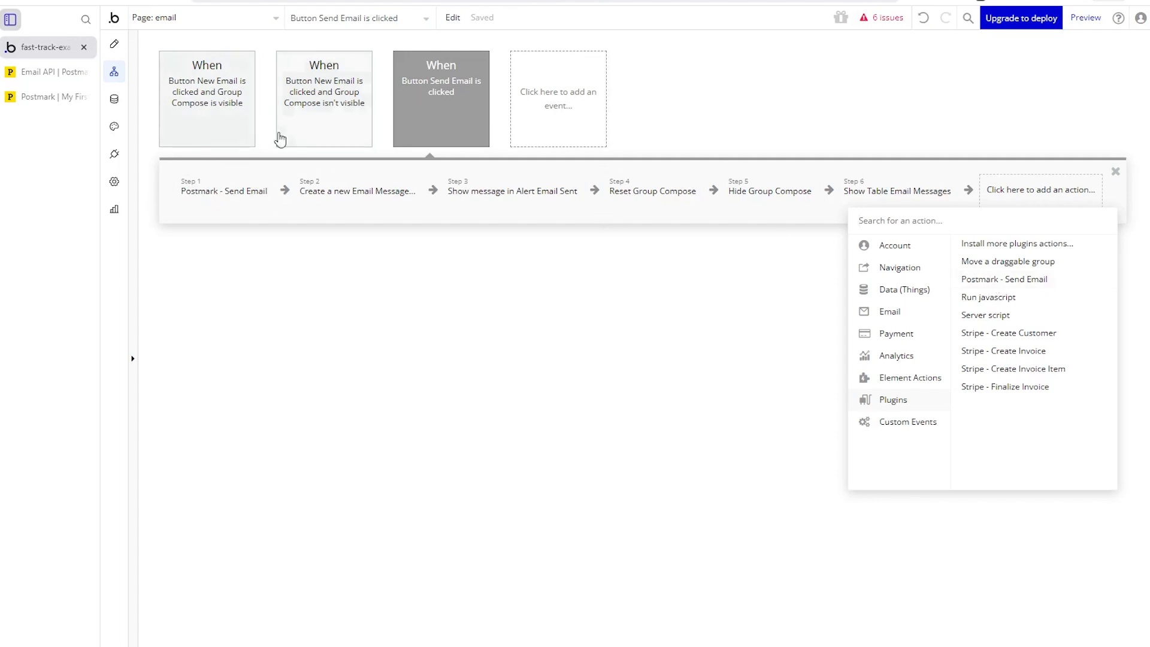
Return to the API Connector settings, collapse the Send Email call and expand the Email Status call.
left_click(113, 154)
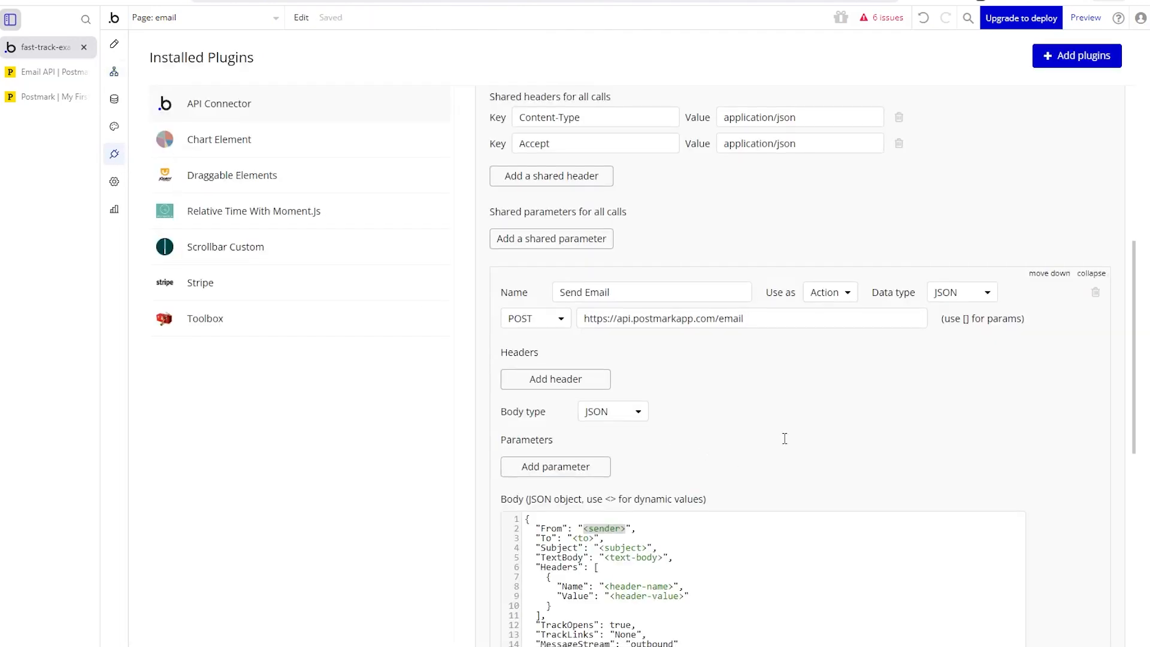
scroll(1123, 217, "down", 1)
left_click(1092, 206)
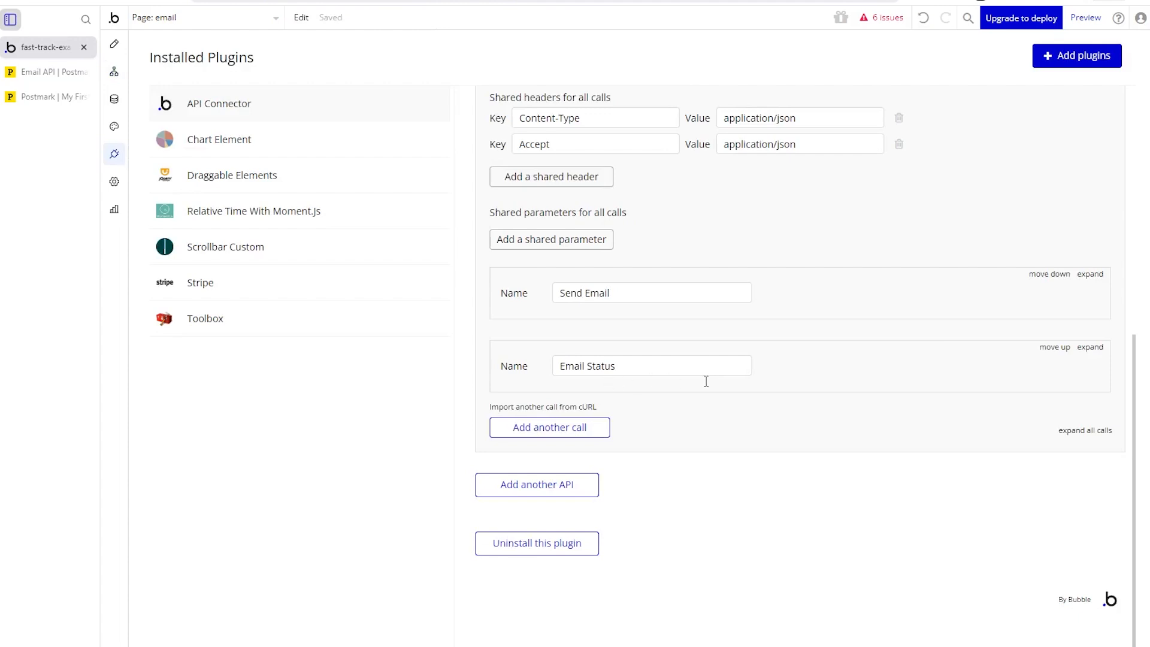
left_click(1091, 348)
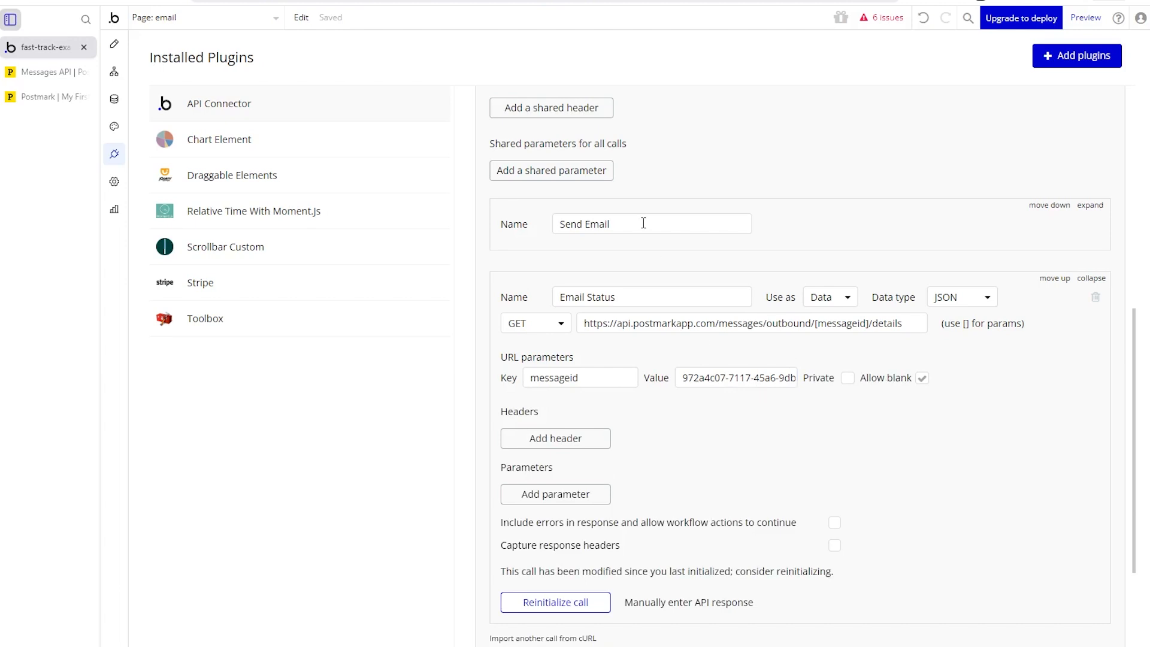
Reinitialize the Email Status call, review its returned fields including the message event's Type, and save the returned values.
left_click(556, 604)
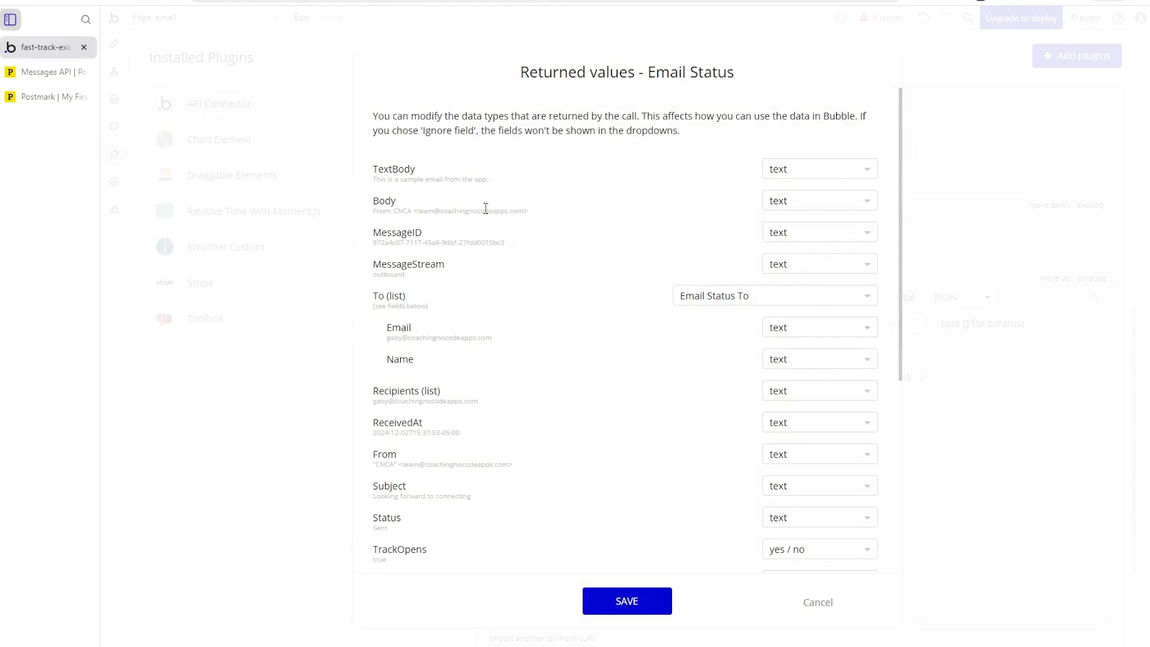
scroll(529, 322, "down", 5)
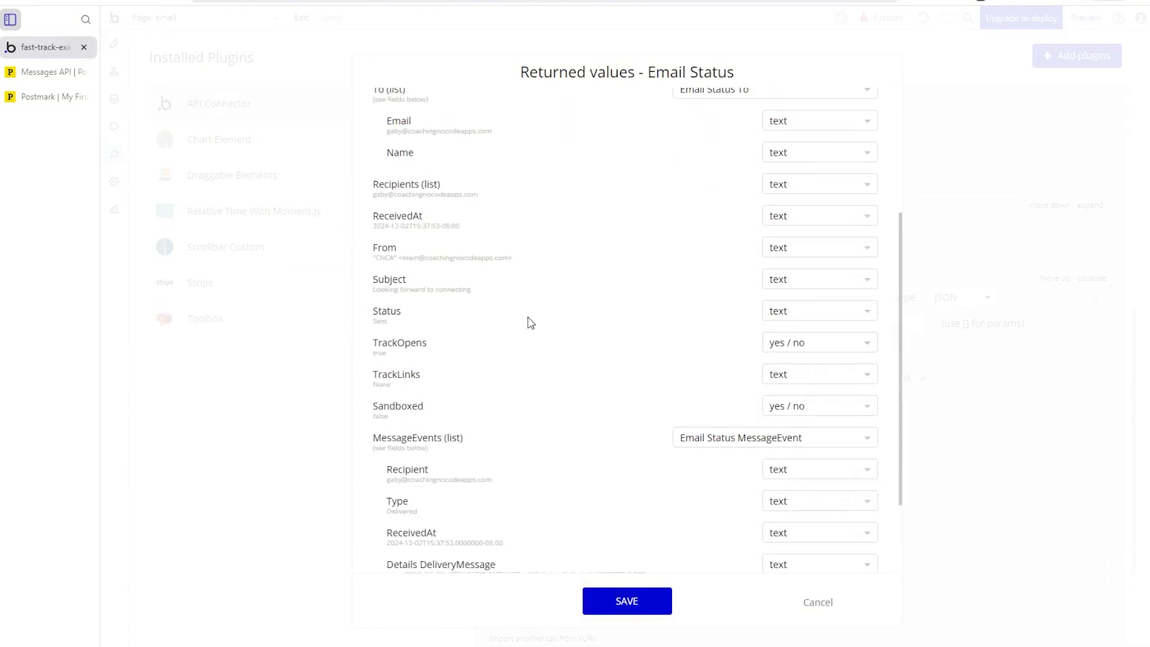
scroll(580, 270, "up", 5)
scroll(580, 270, "up", 1)
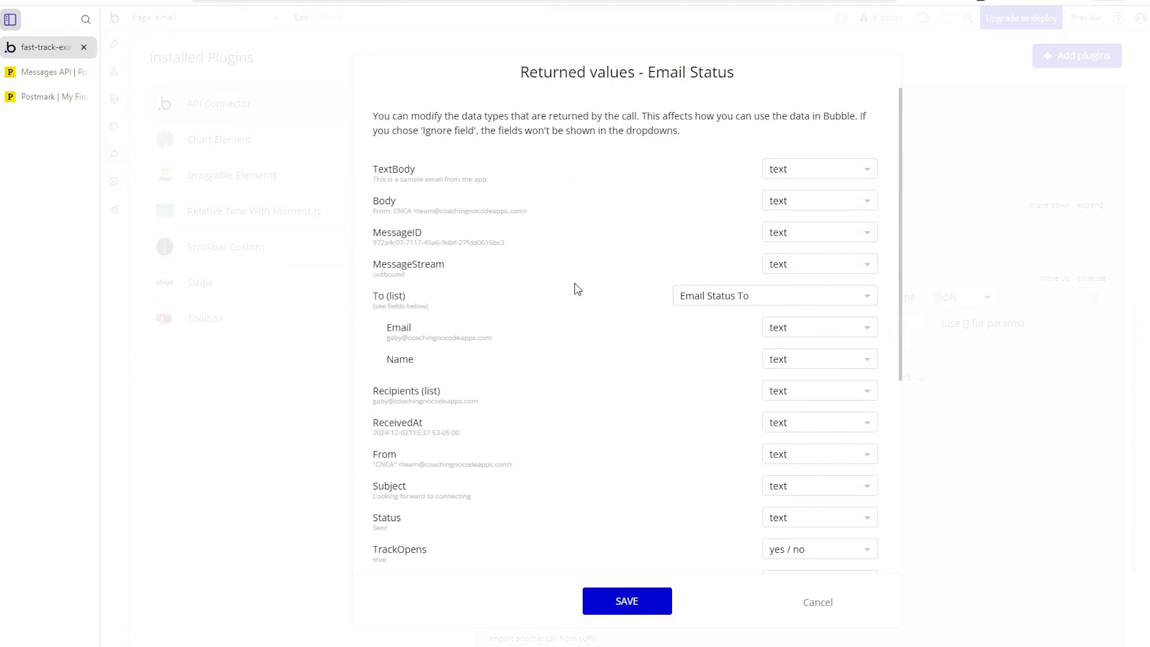
scroll(576, 291, "down", 5)
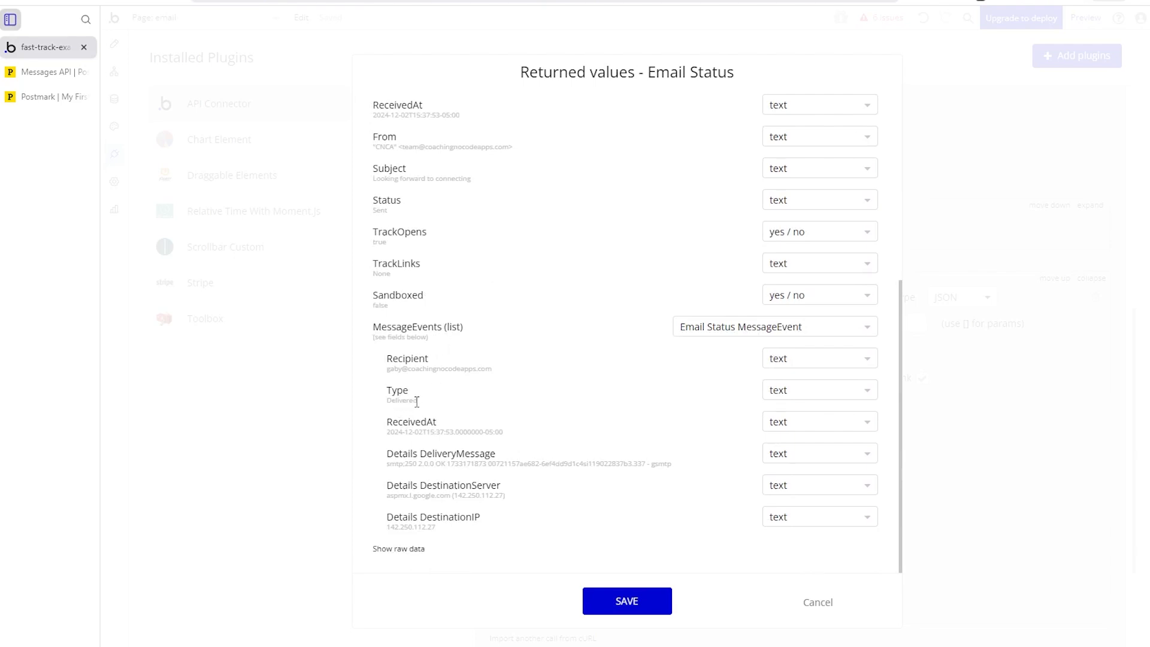
left_click_drag(417, 402, 388, 406)
left_click(395, 403)
left_click(635, 612)
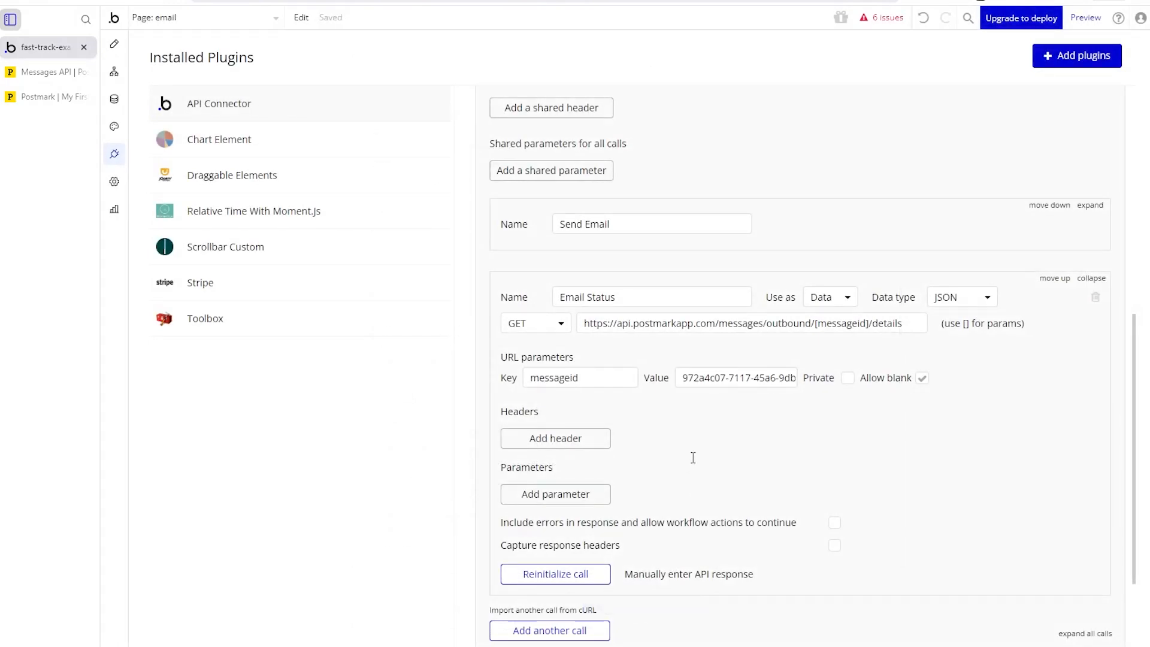
Return to the email page's design and open the properties of the Status text in the table's first repeating row.
left_click(113, 44)
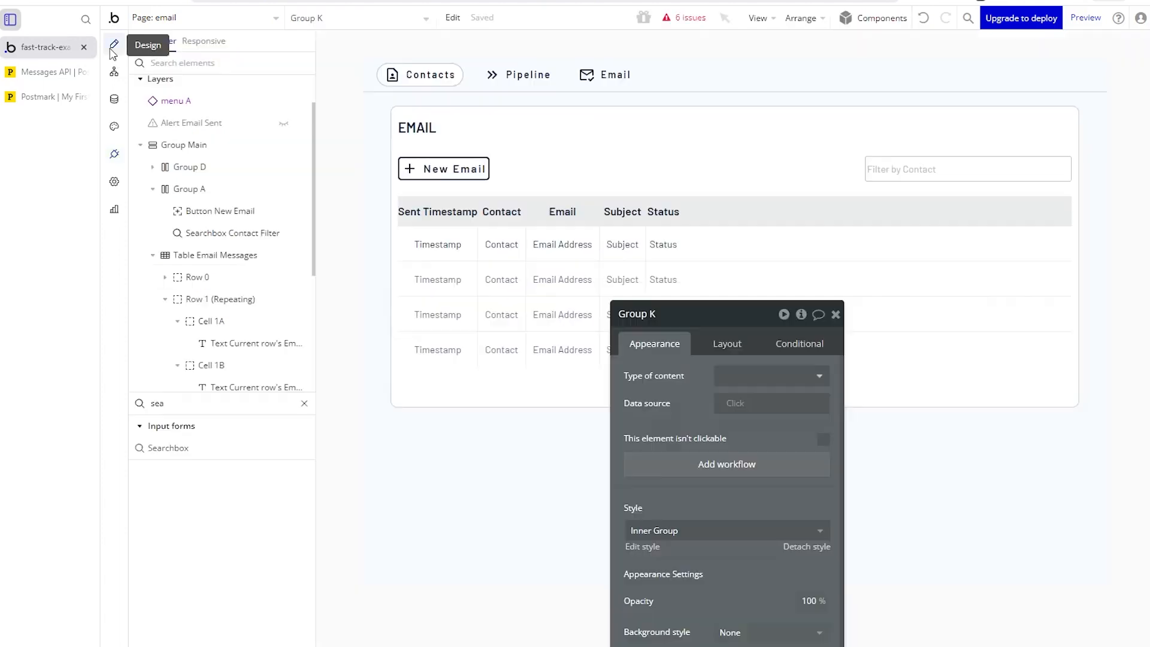
left_click(663, 244)
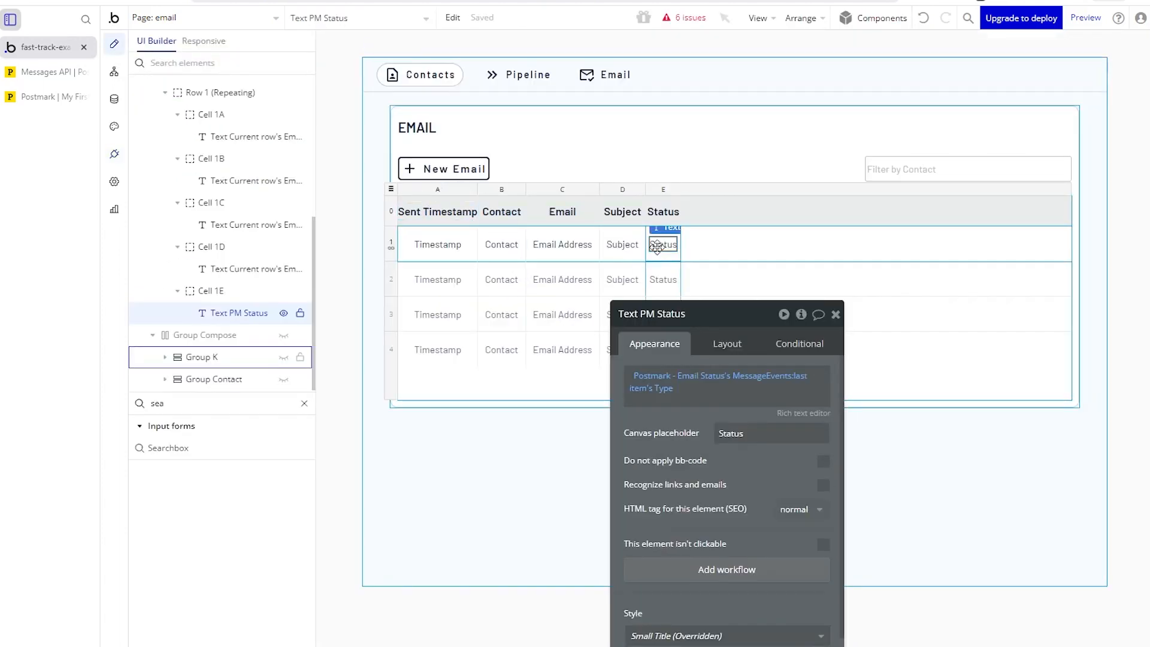
Add a second dynamic expression on a new line of the Status text that gets data from the external API Postmark - Email Status.
left_click_drag(689, 453, 353, 337)
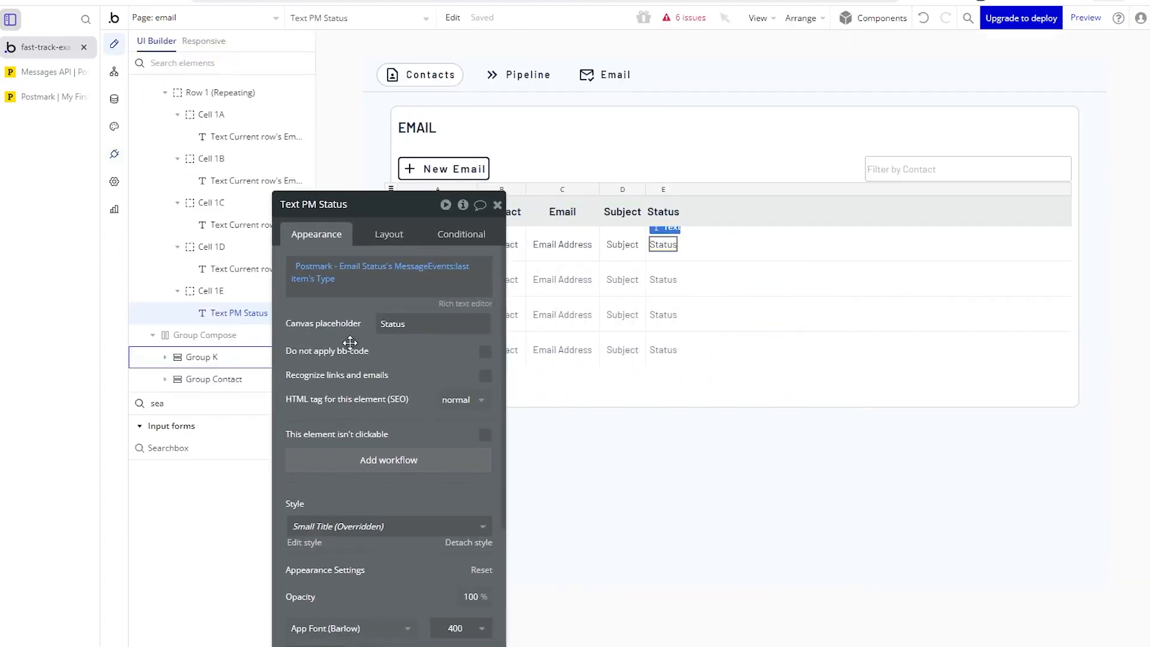
left_click(372, 269)
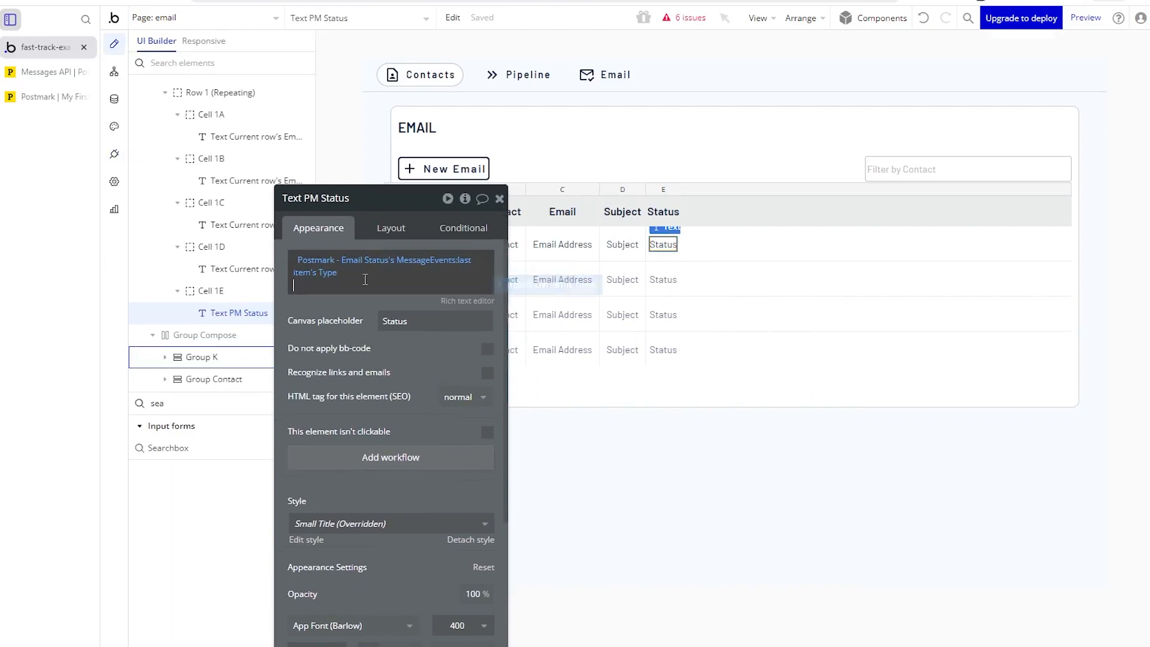
key("Return")
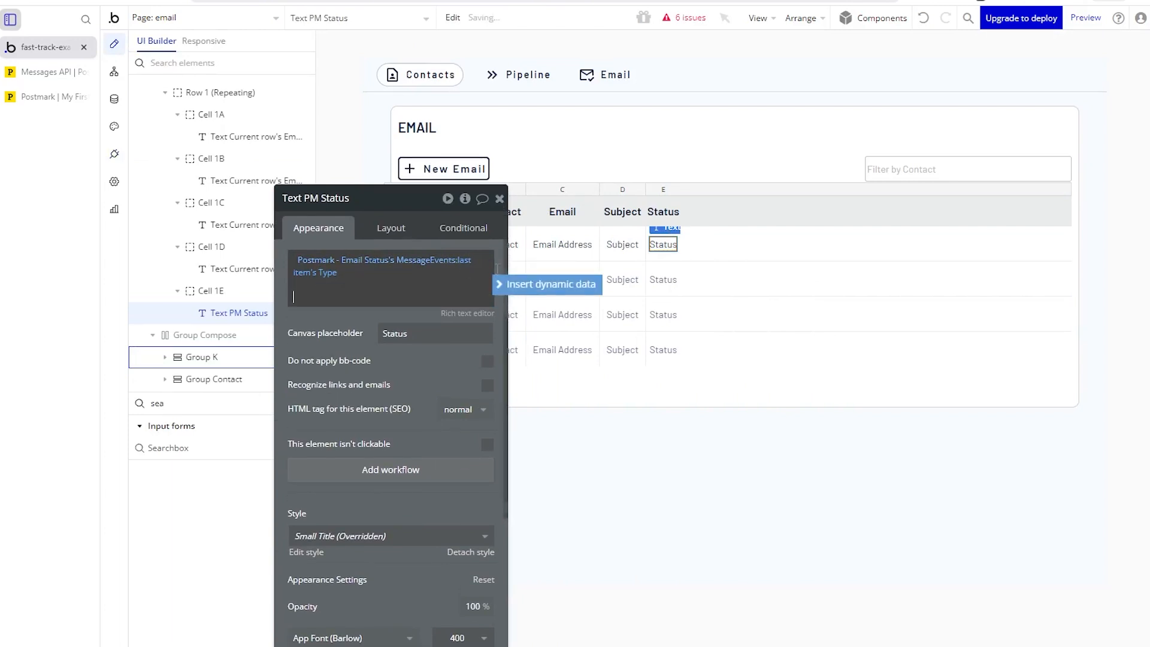
left_click(521, 289)
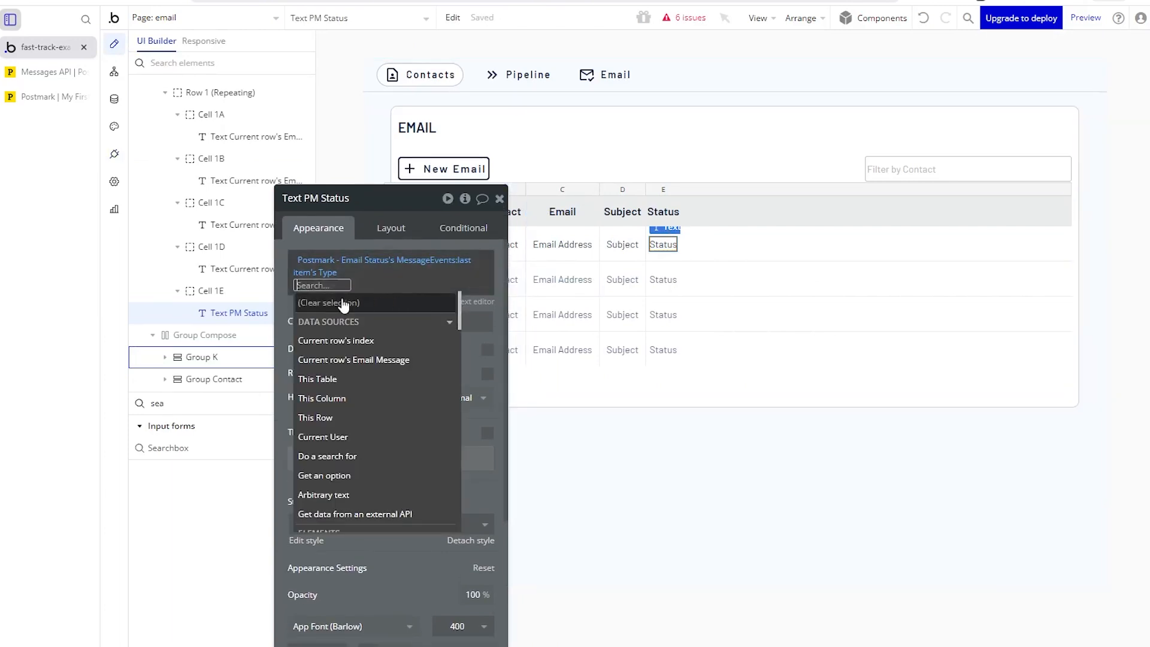
scroll(365, 460, "down", 2)
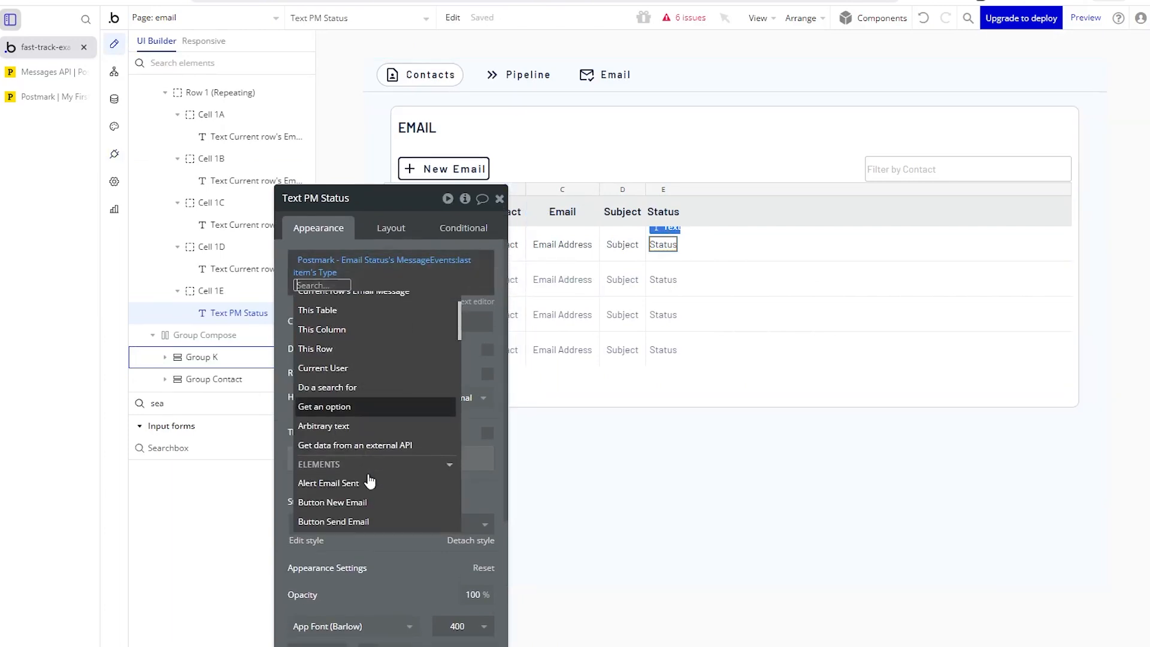
left_click(352, 448)
left_click(650, 231)
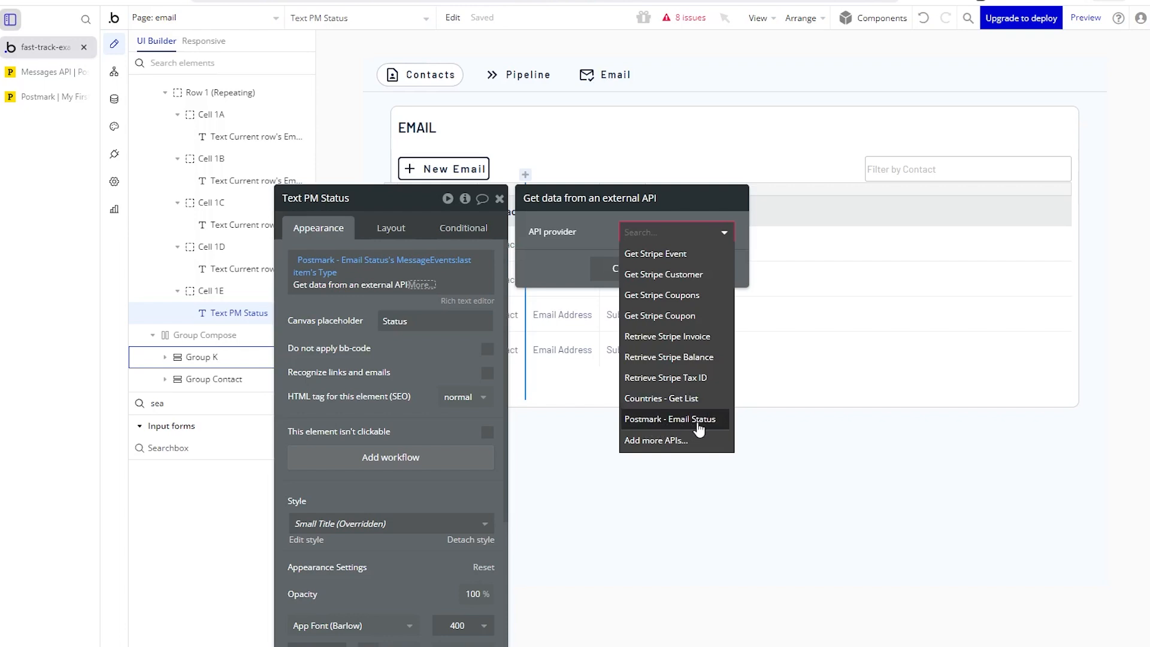
left_click(698, 429)
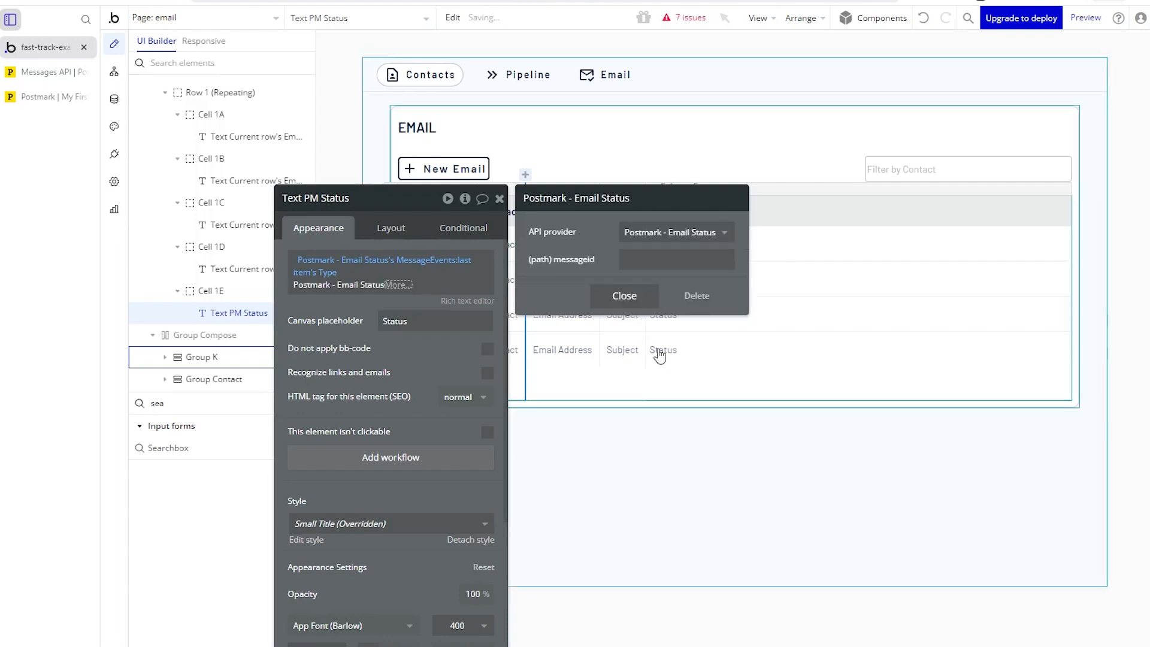
Set the Email Status call's (path) messageid to Current row's Email Message's Postmark ID.
left_click(660, 259)
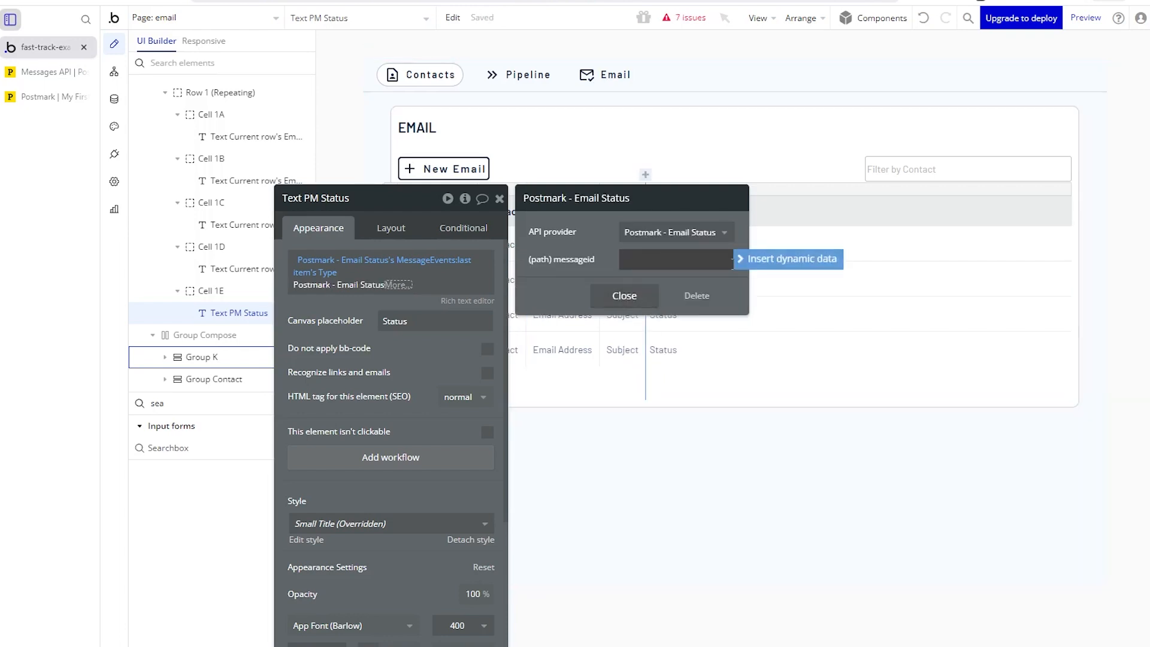
left_click(788, 259)
left_click(698, 335)
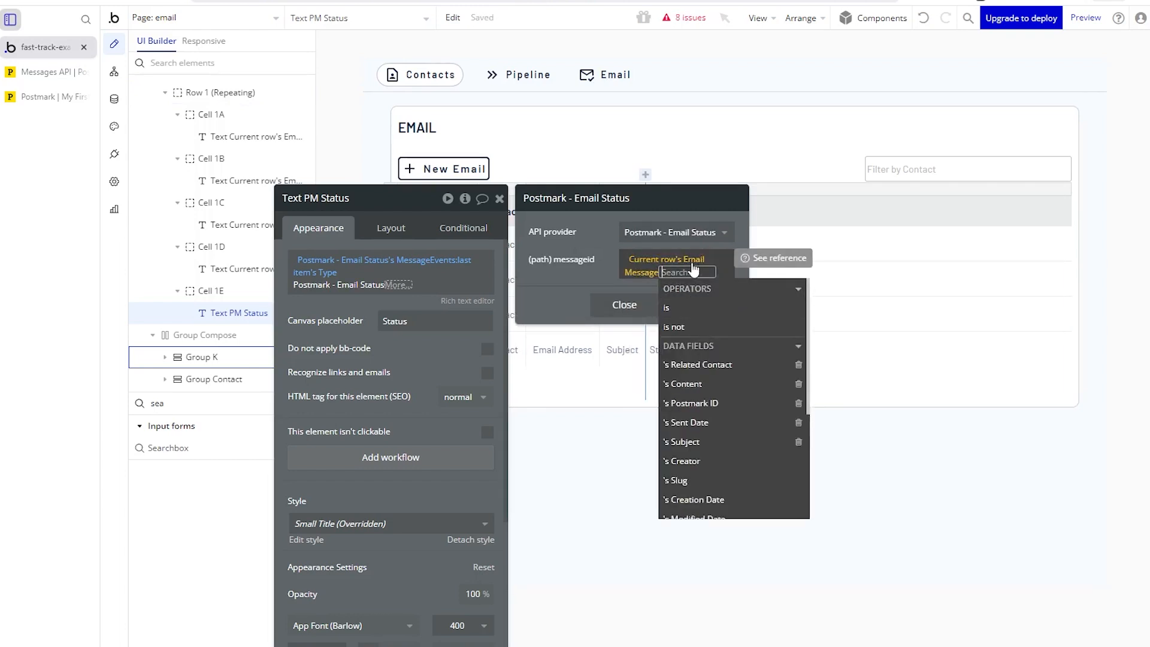
left_click(715, 412)
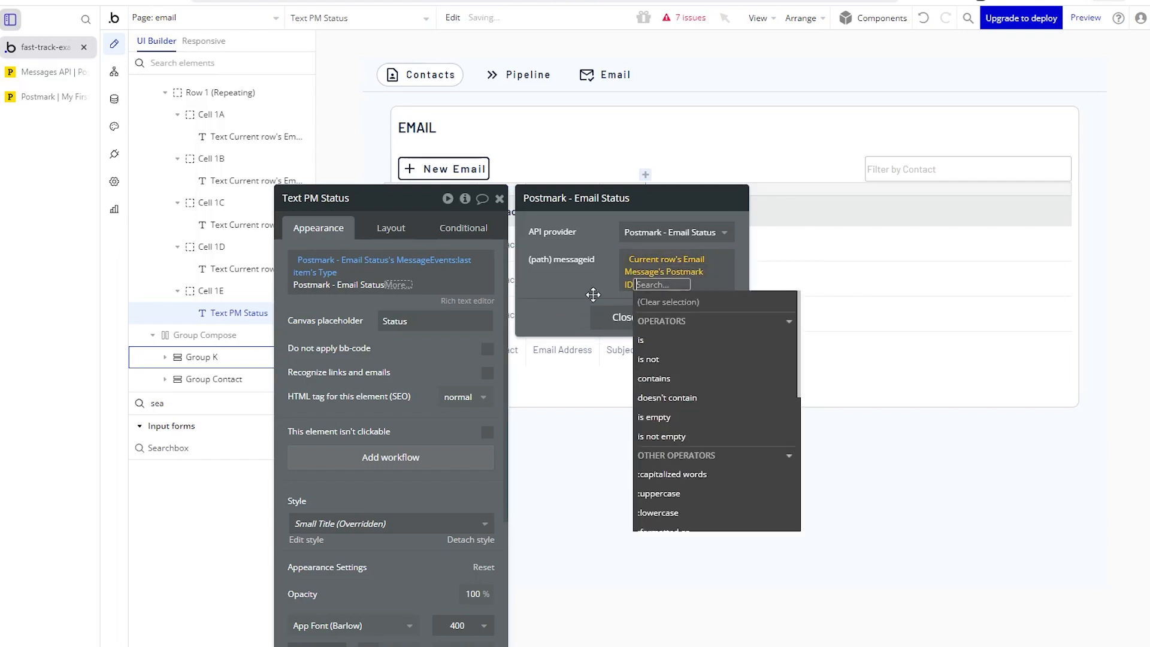
left_click(575, 278)
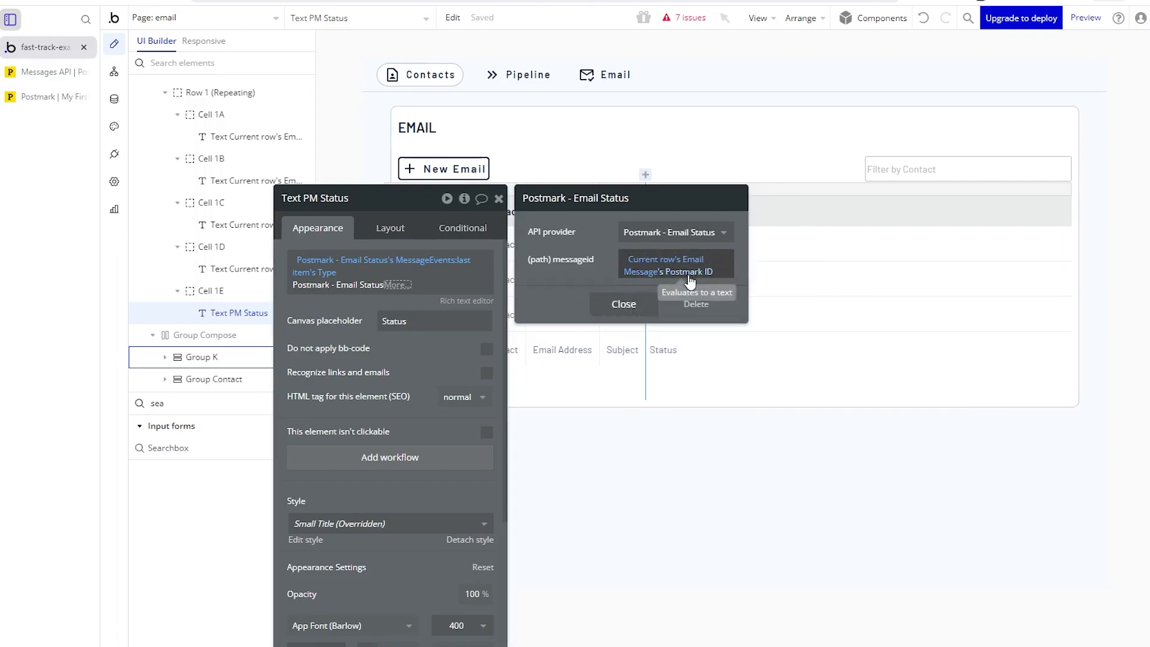
Extend the new Postmark - Email Status expression with MessageEvents:last item's Type.
left_click(393, 286)
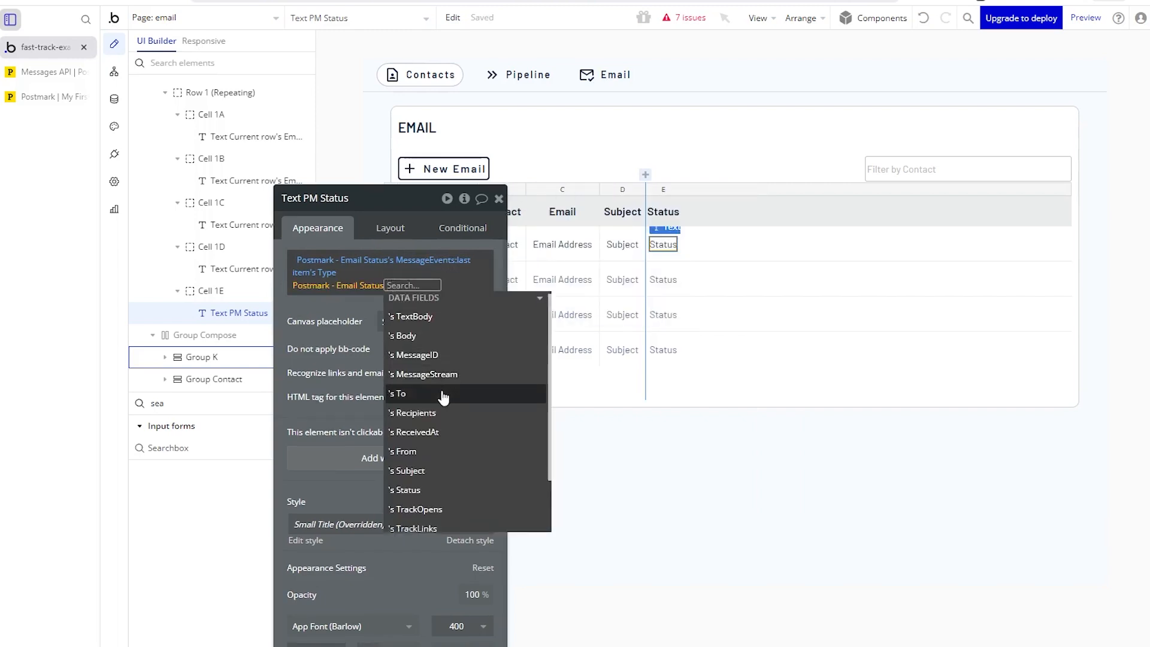
scroll(442, 396, "down", 1)
scroll(449, 336, "up", 2)
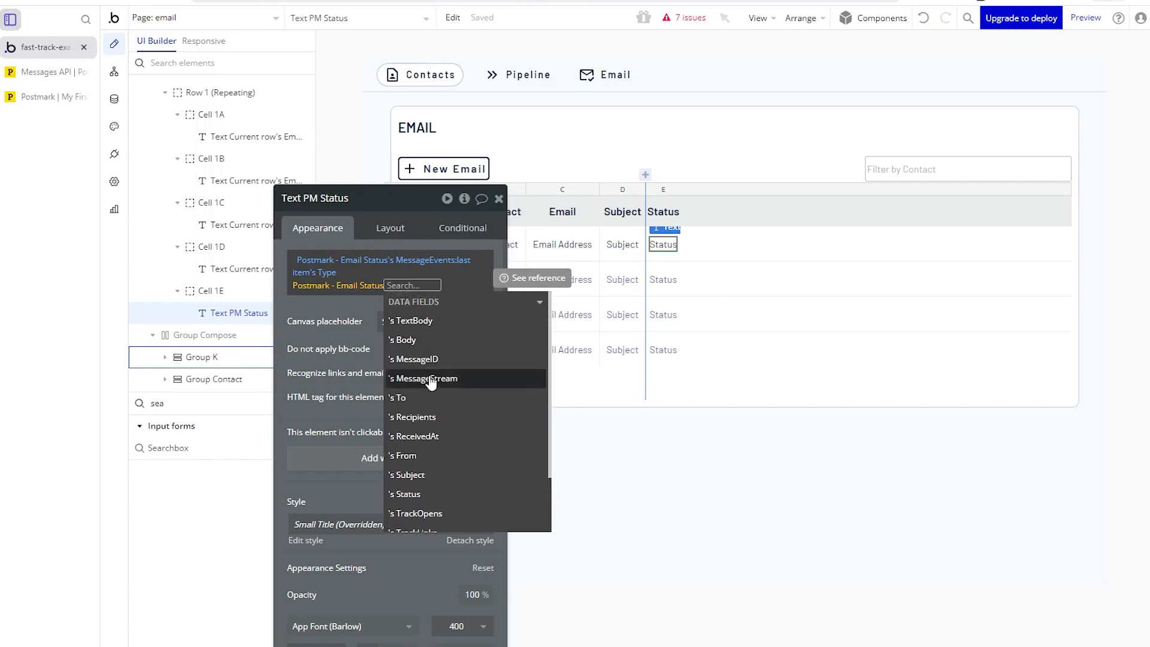
scroll(434, 420, "down", 1)
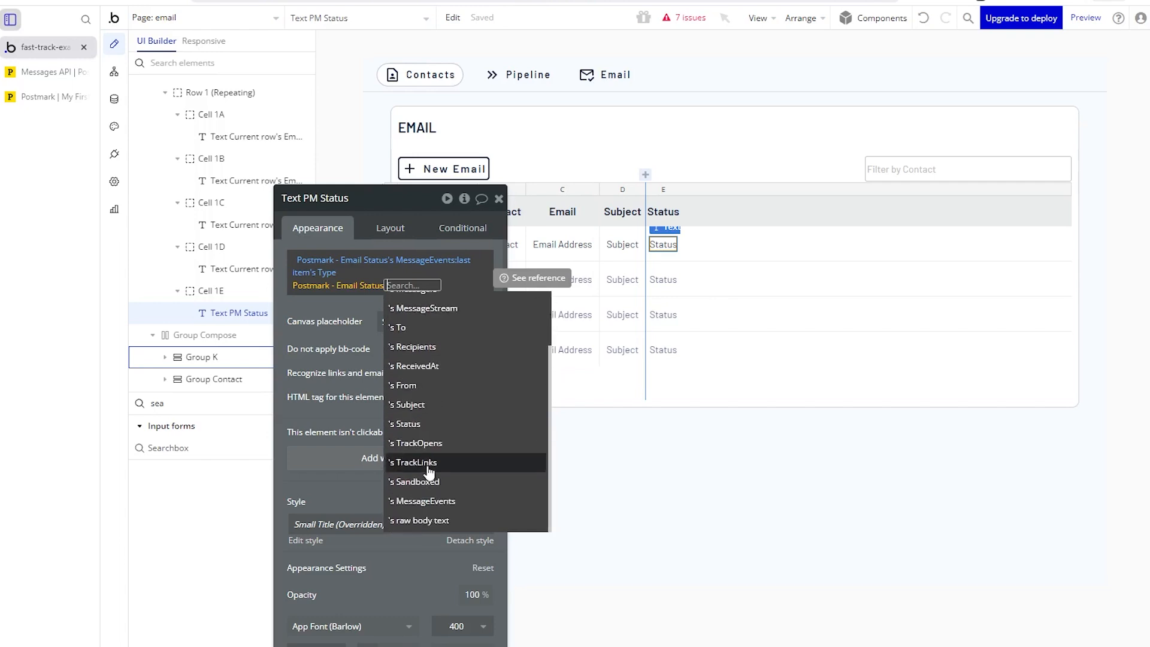
left_click(450, 502)
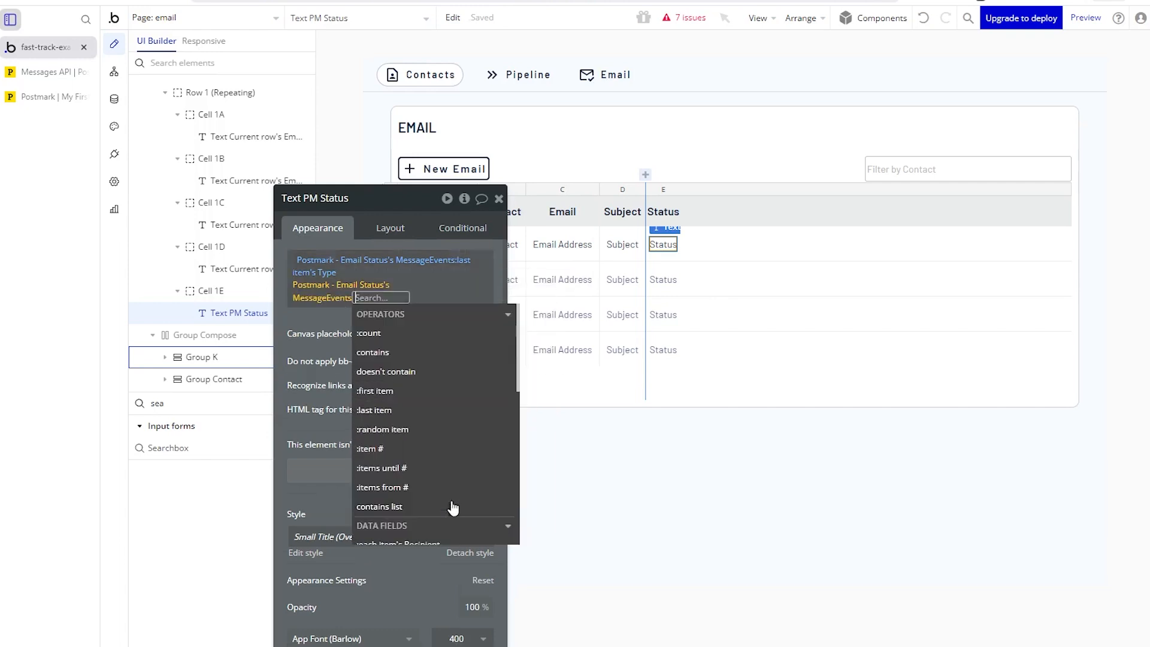
left_click(384, 410)
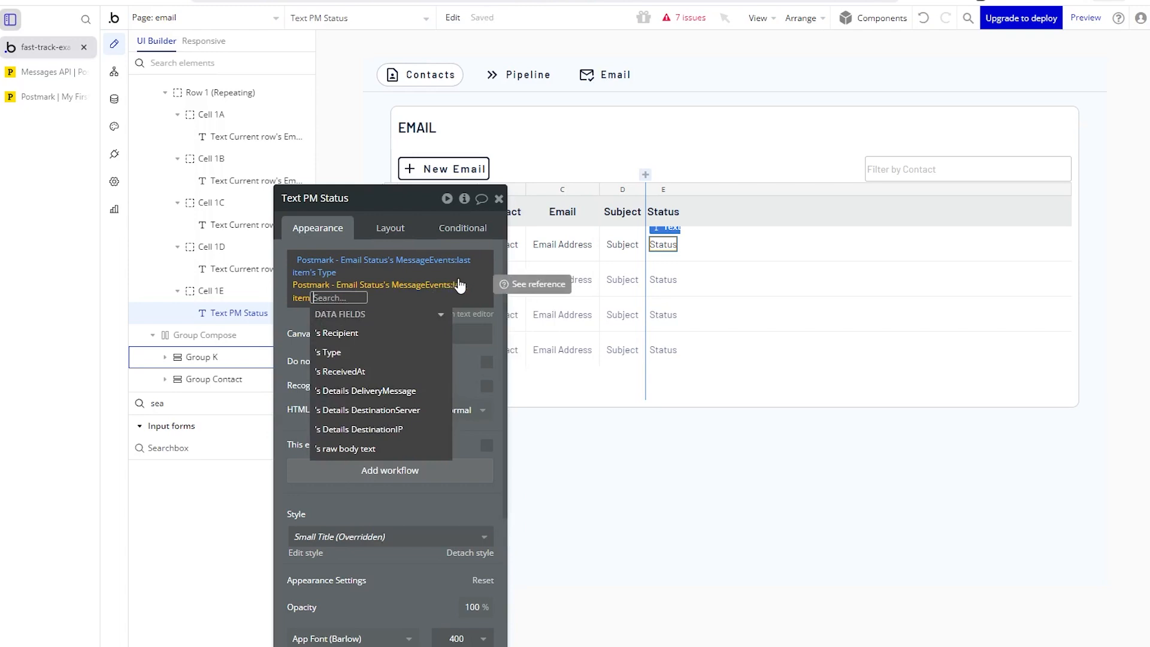
left_click(351, 357)
left_click(319, 326)
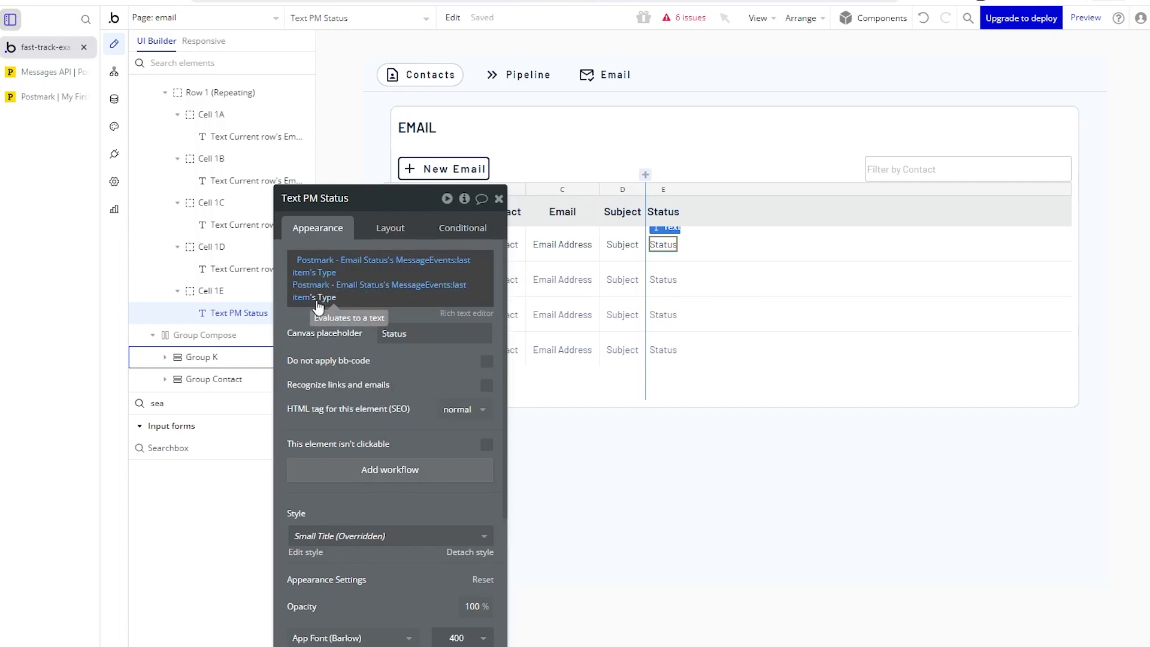
Clear the duplicate Email Status expression from the Status text and close the element's properties.
right_click(318, 304)
left_click(390, 299)
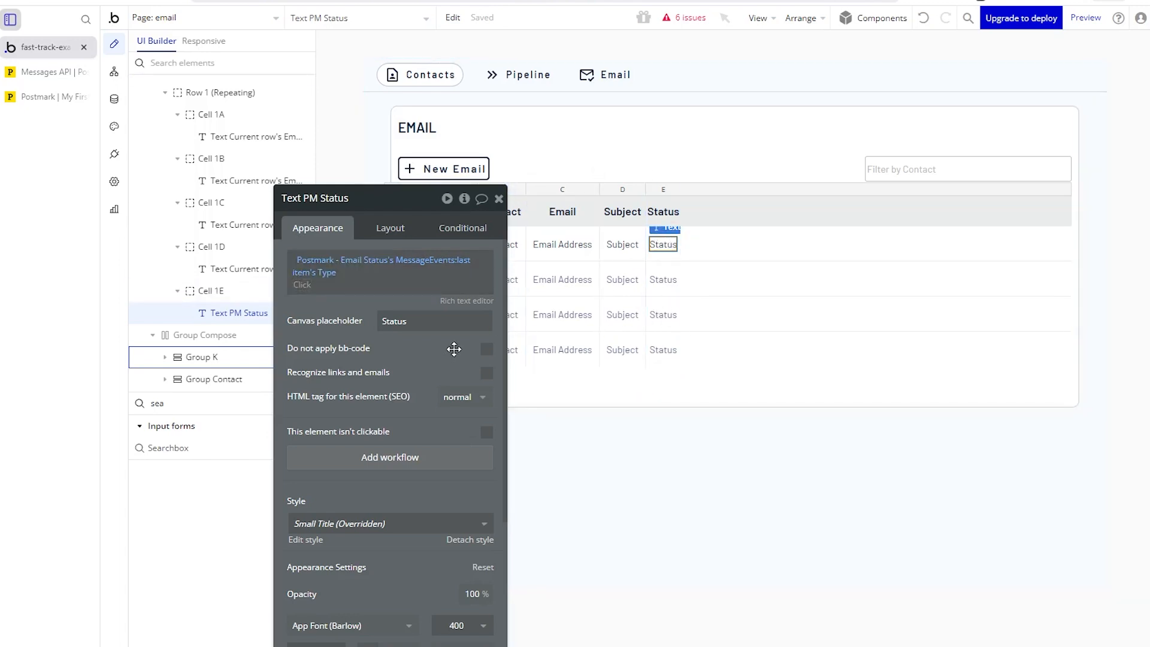
left_click(499, 199)
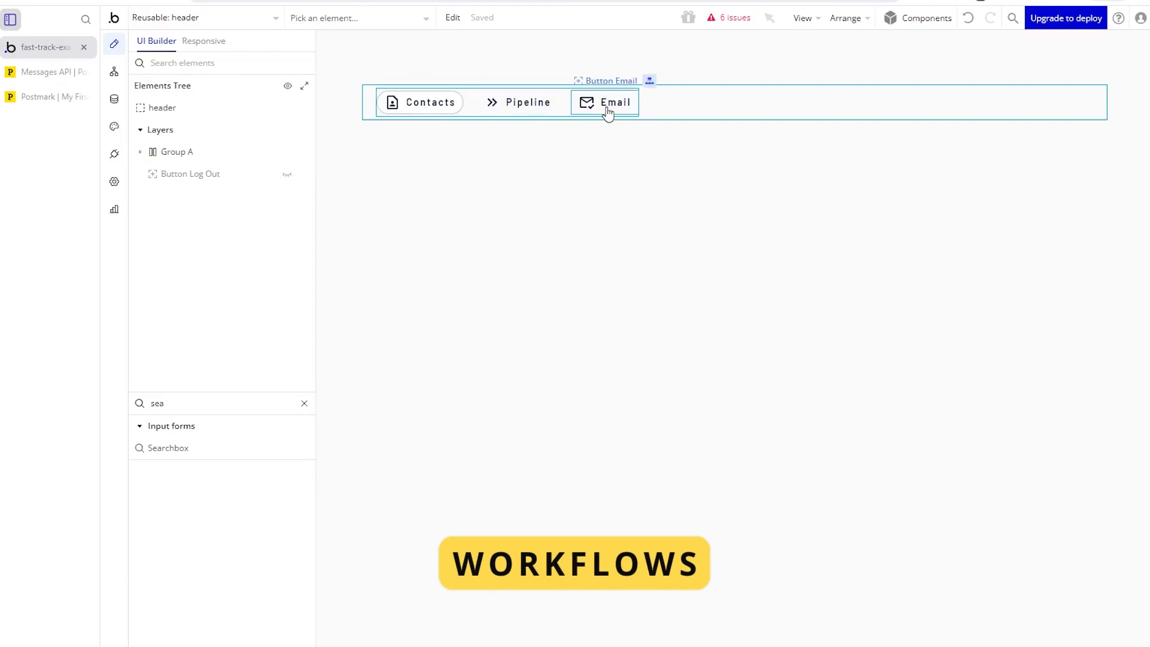
Open the header's workflows and inspect the Go to page contacts action in the Button Contacts workflow.
left_click(114, 72)
left_click(223, 108)
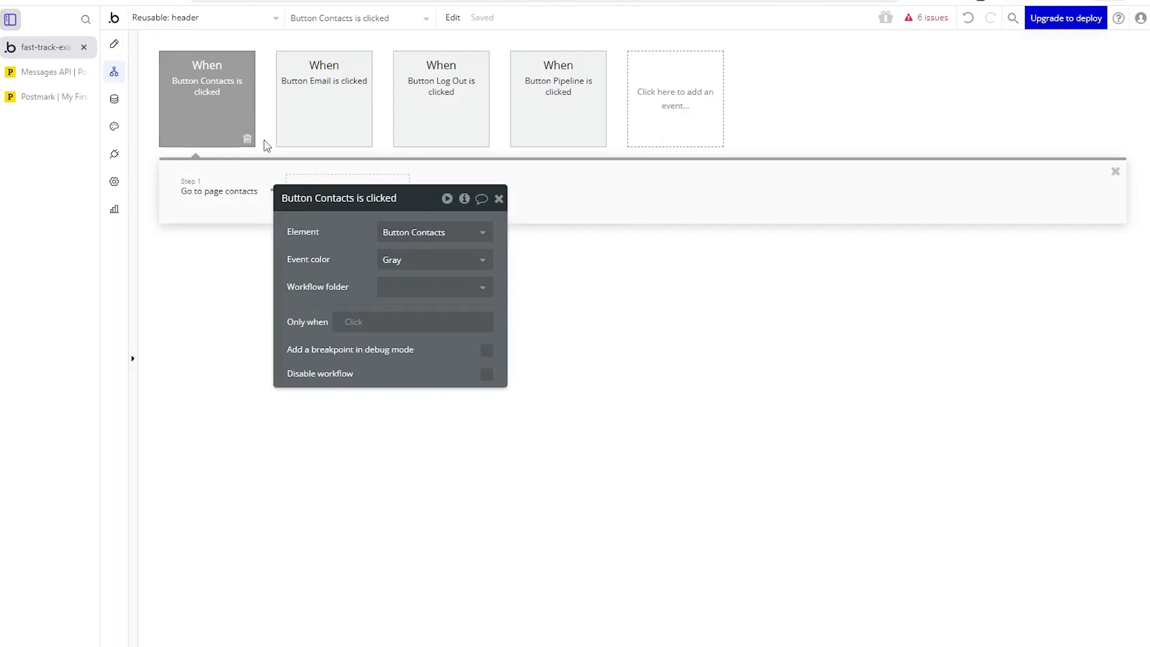
left_click(203, 203)
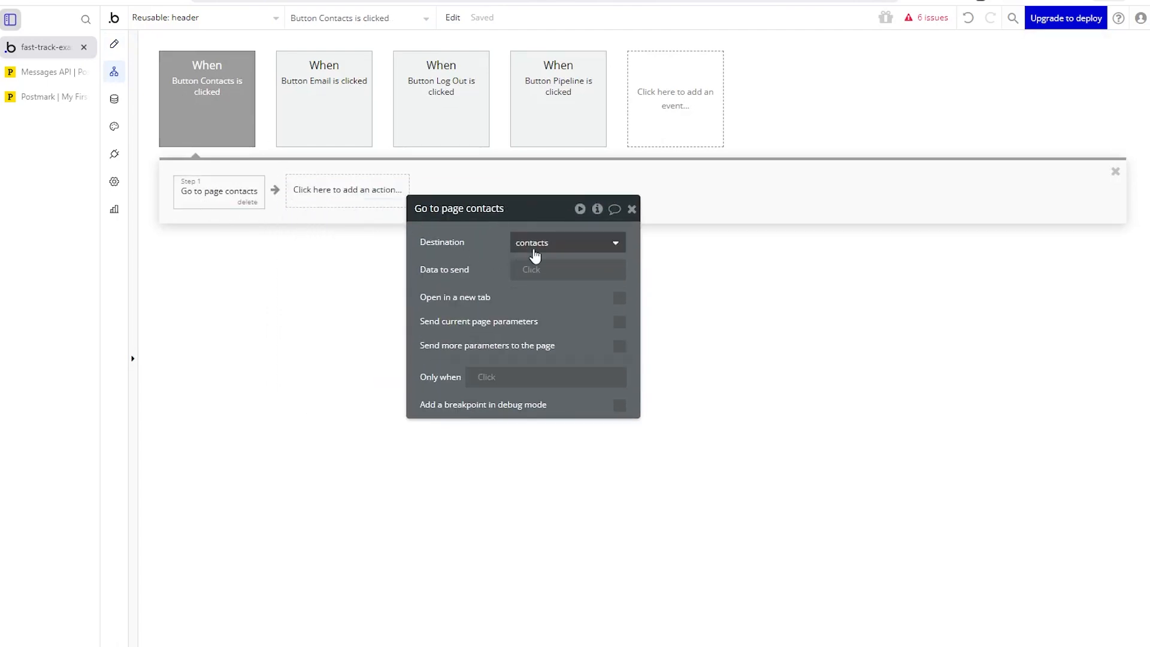
Try adding a second Go to page action to the Button Contacts workflow, view its destination choices, and delete the action.
left_click(348, 197)
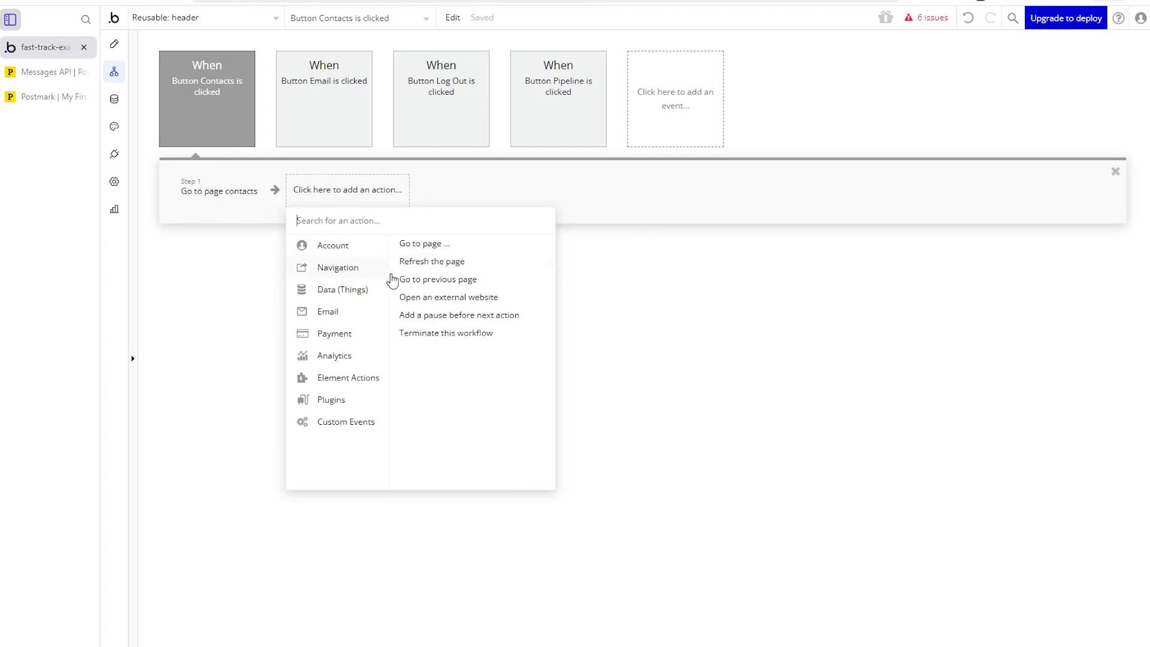
left_click(412, 247)
left_click(543, 251)
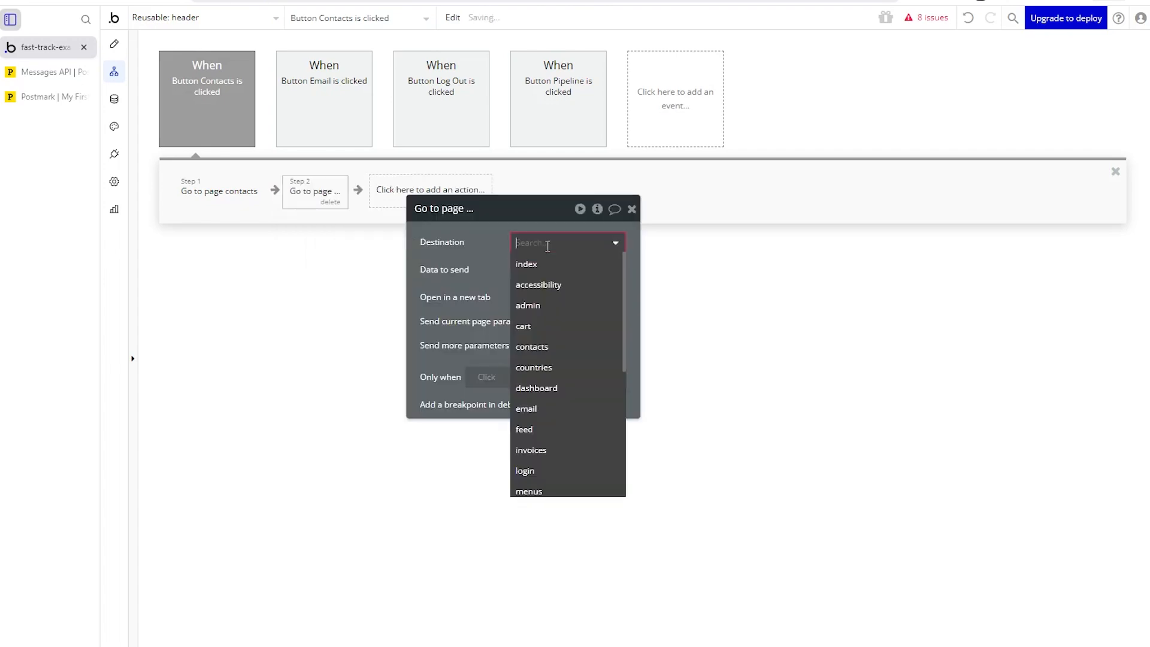
left_click(332, 203)
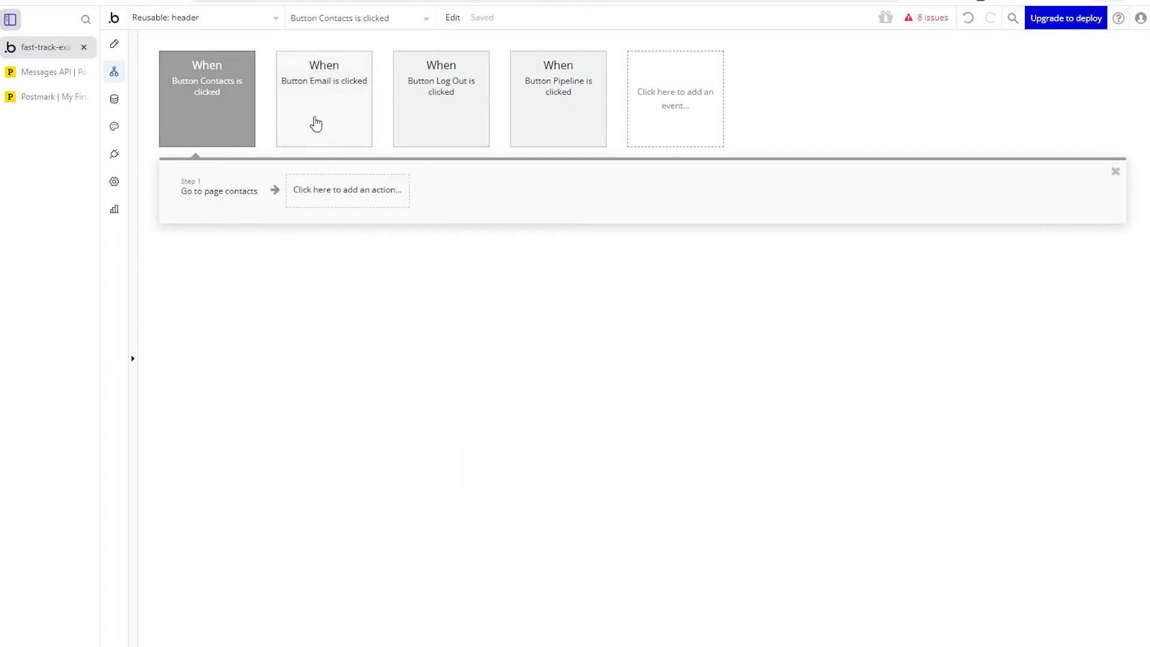
Review the header's Button Email and Button Pipeline workflows, and select the Button Log Out event.
left_click(314, 114)
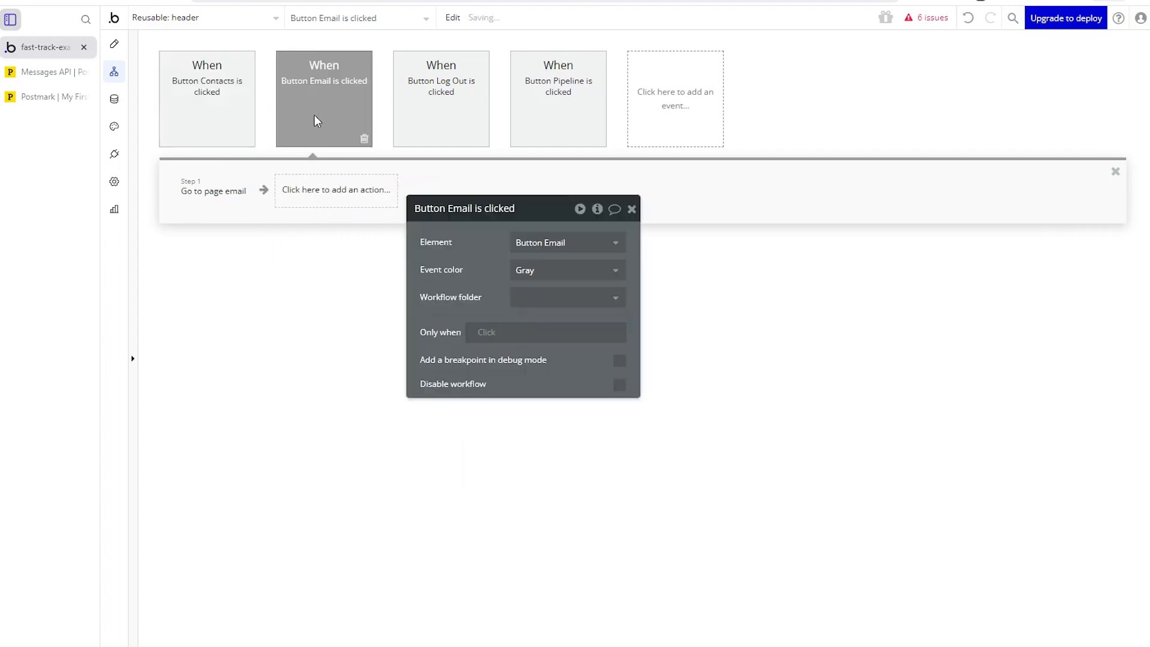
left_click(592, 116)
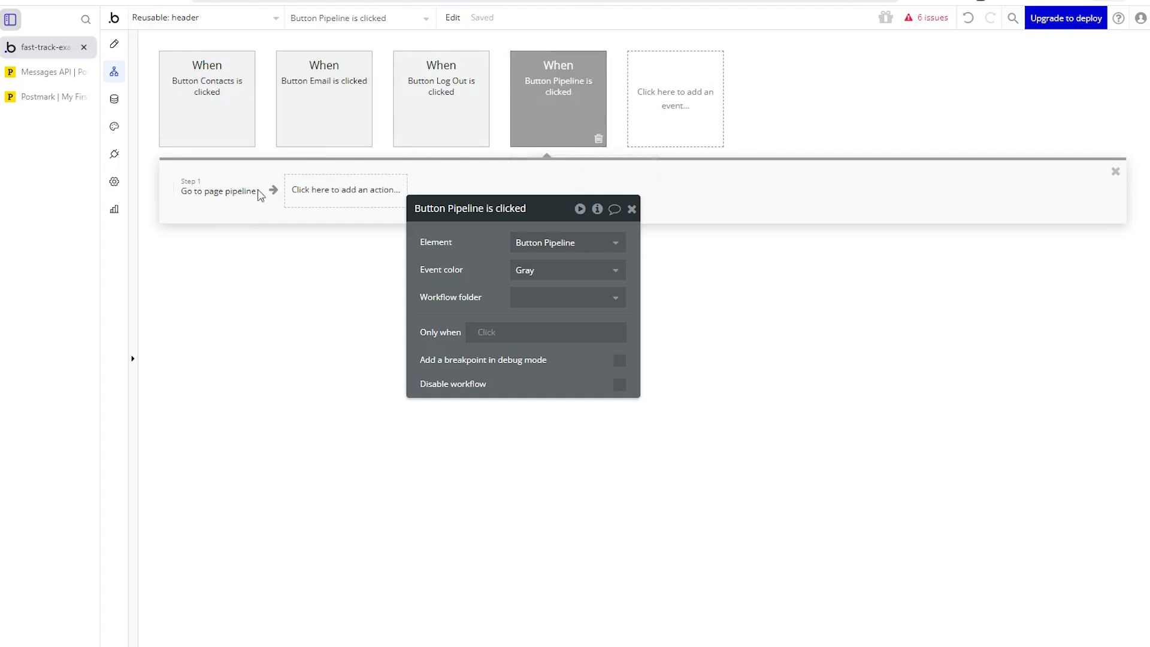
left_click(437, 96)
Reveal the Button Log Out element in the header's design and make it visible on the canvas.
right_click(438, 95)
left_click(494, 210)
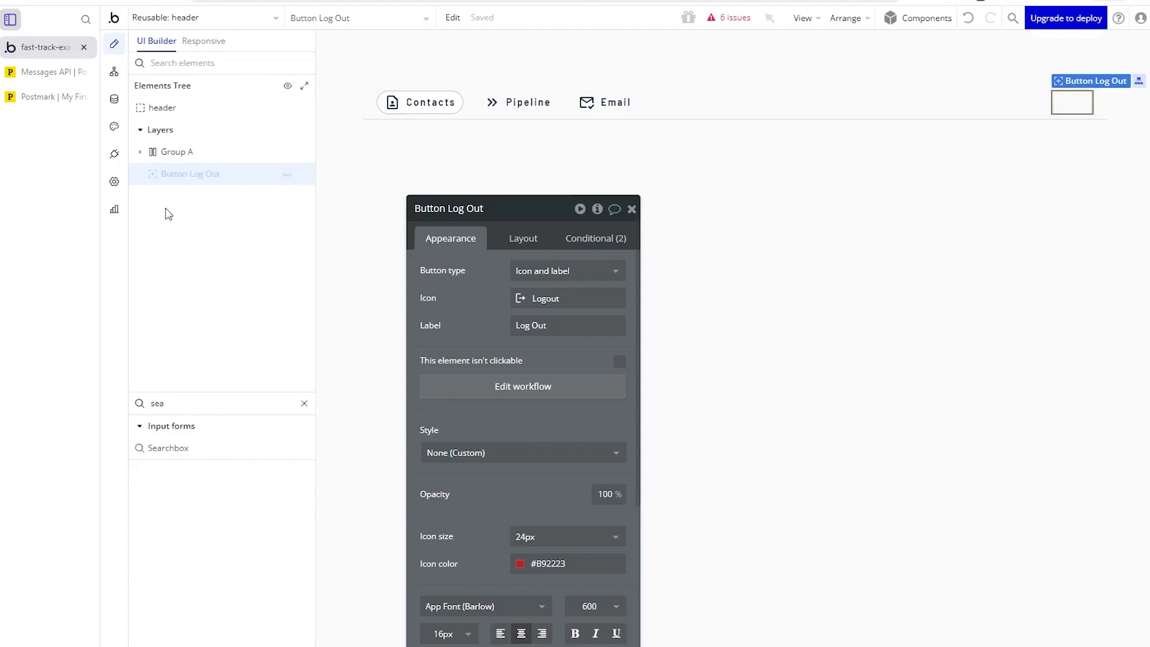
left_click(287, 174)
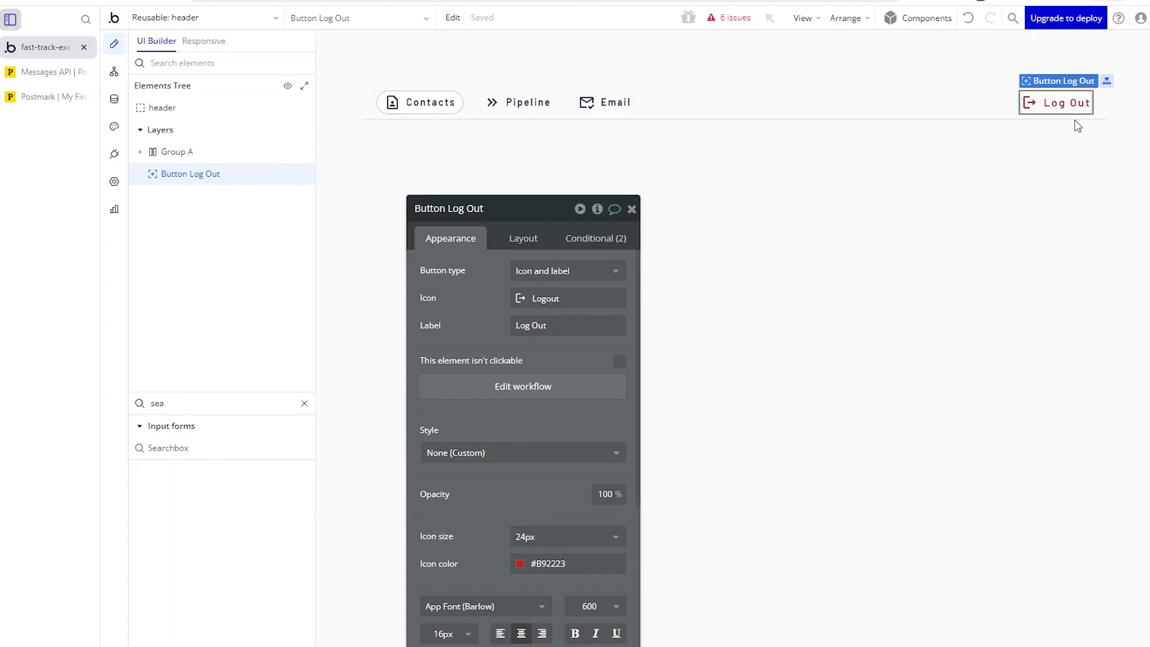
Inspect the Log the user out and Go to page login actions in the Button Log Out workflow.
left_click(114, 72)
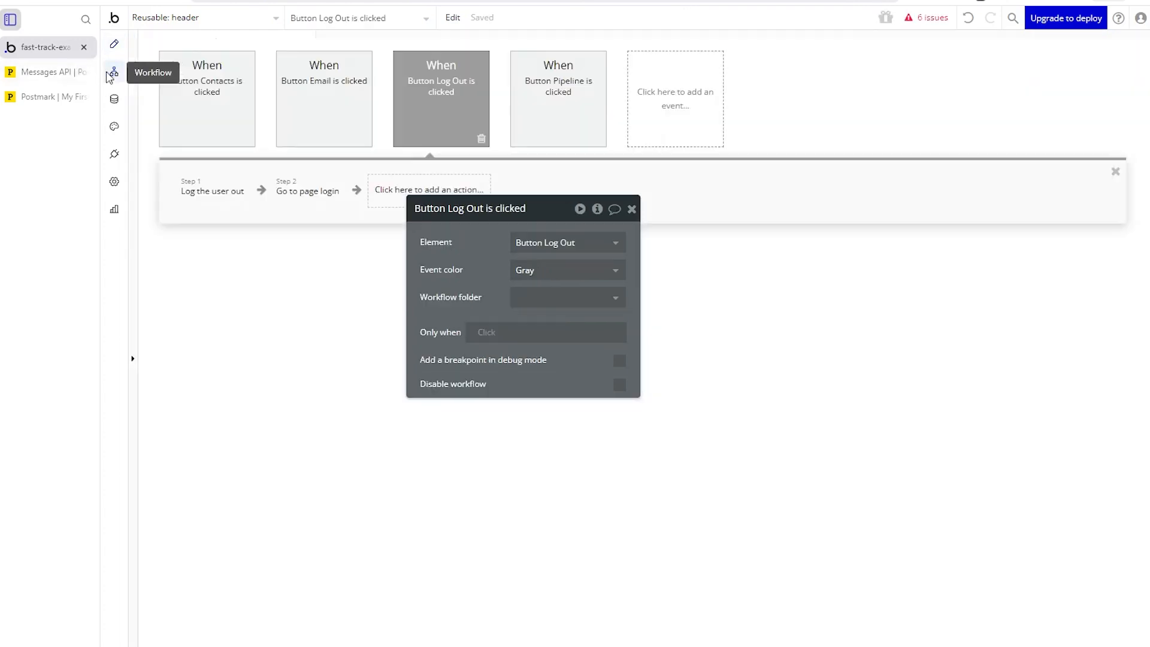
left_click(211, 191)
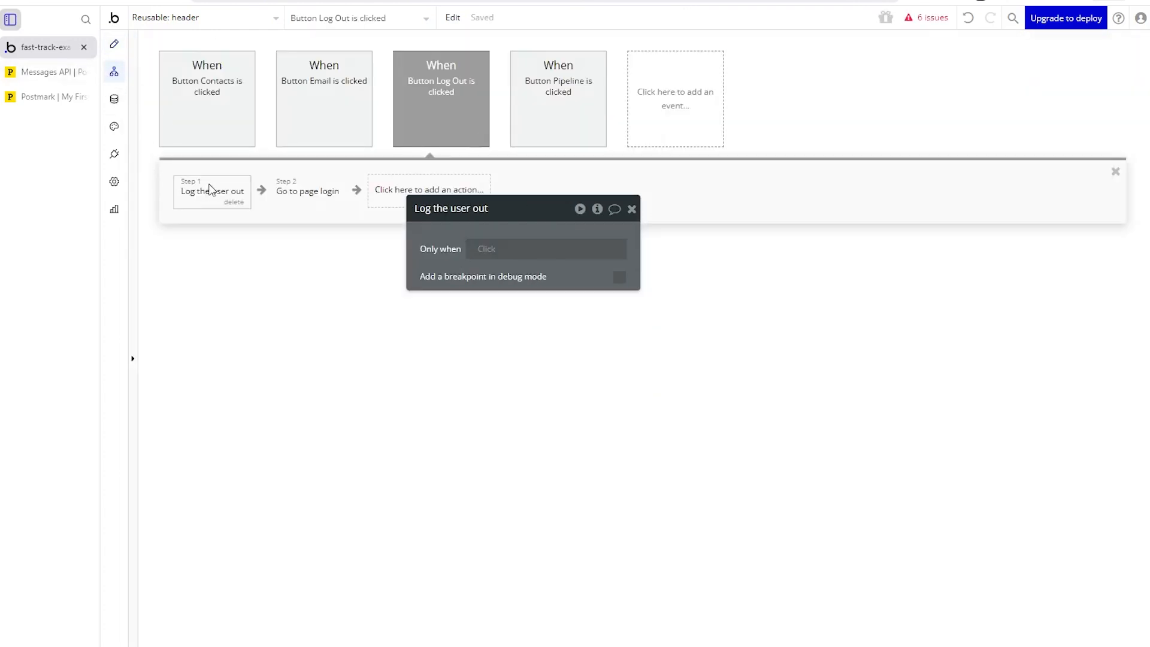
left_click(306, 206)
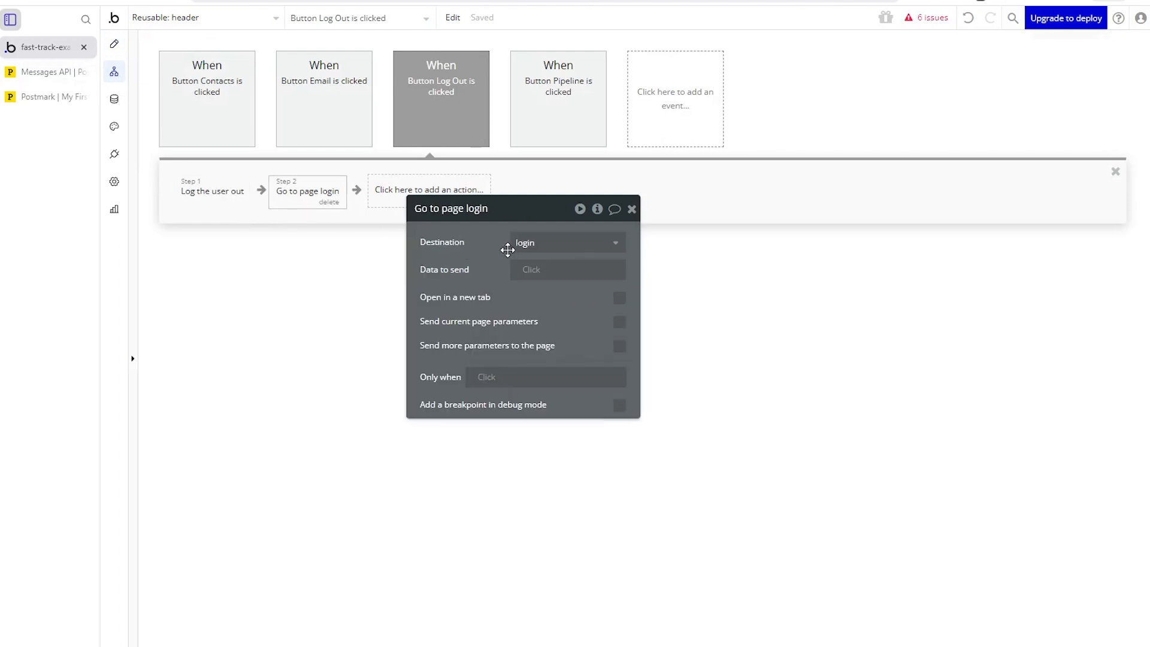
Return to the header's design, switch to the contacts page and open its workflows.
left_click(114, 44)
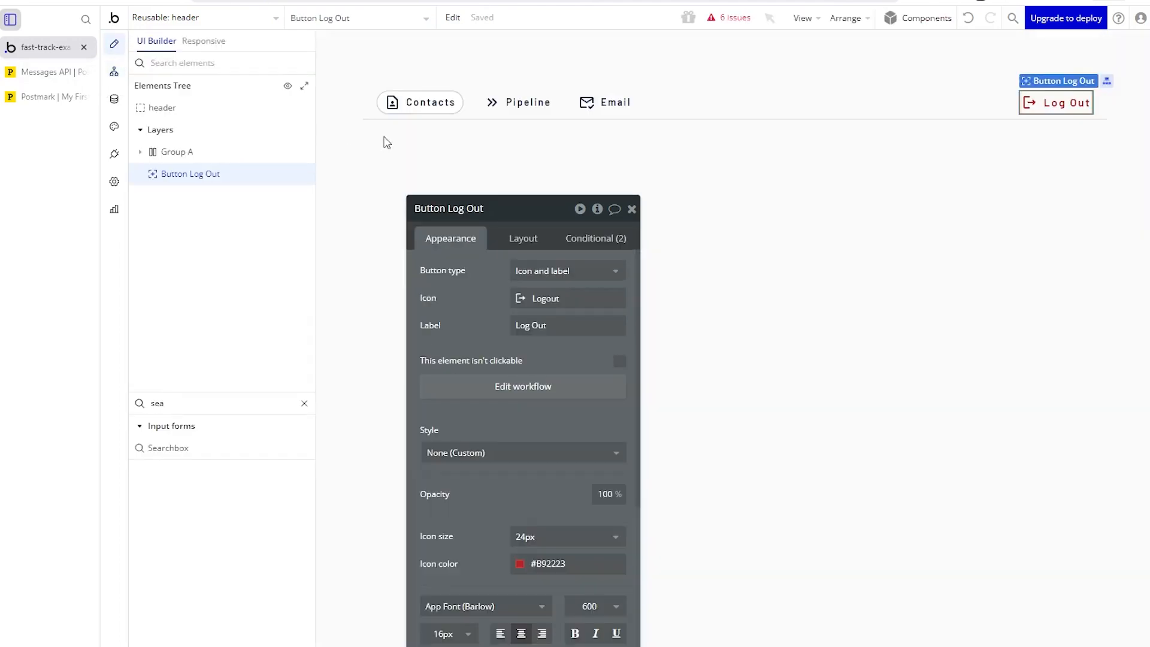
left_click(271, 24)
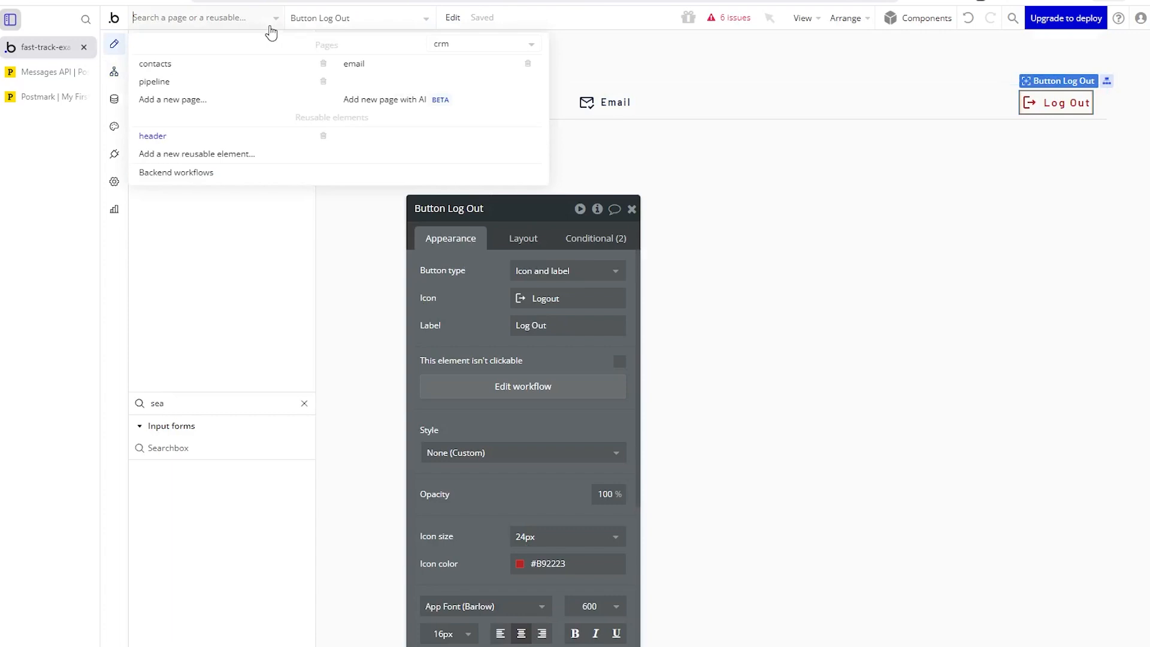
left_click(229, 65)
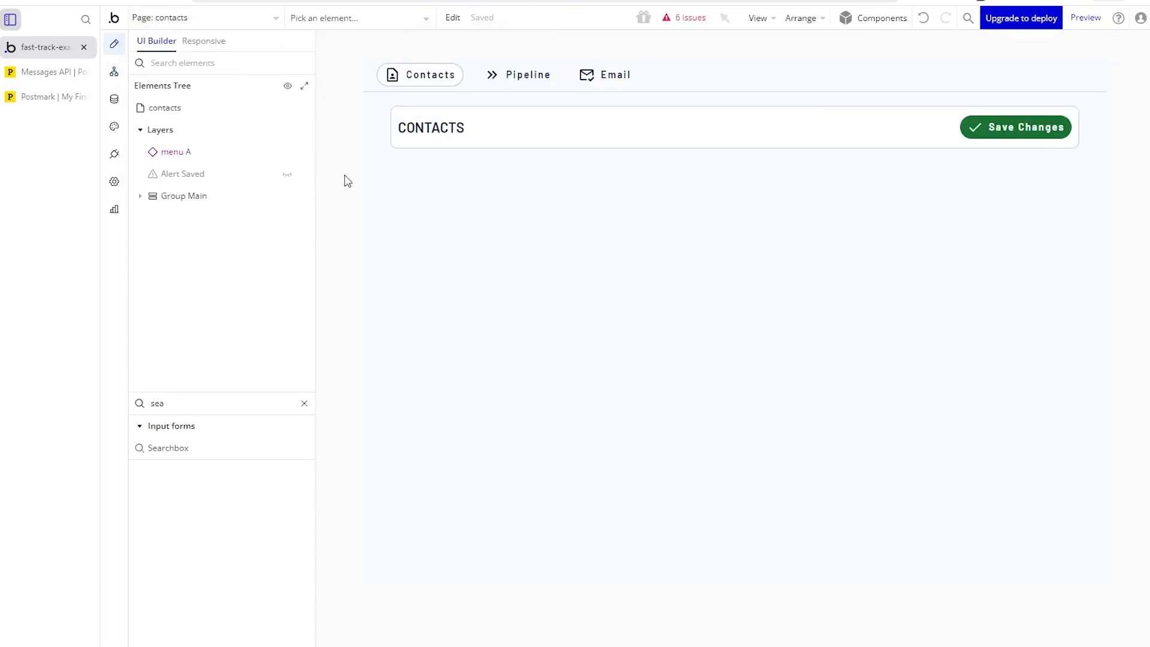
left_click(115, 72)
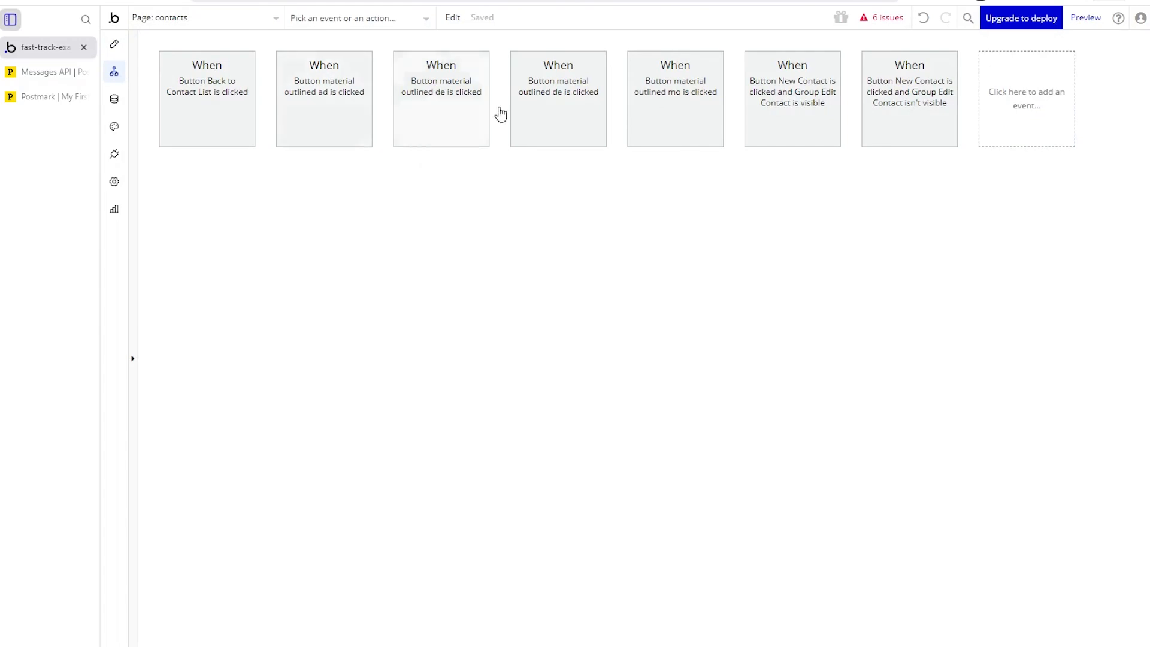
Review Button New Contact's conditions in the contacts page design and turn off the preview of its Group Edit Contact is visible condition.
left_click(115, 43)
double_click(1021, 135)
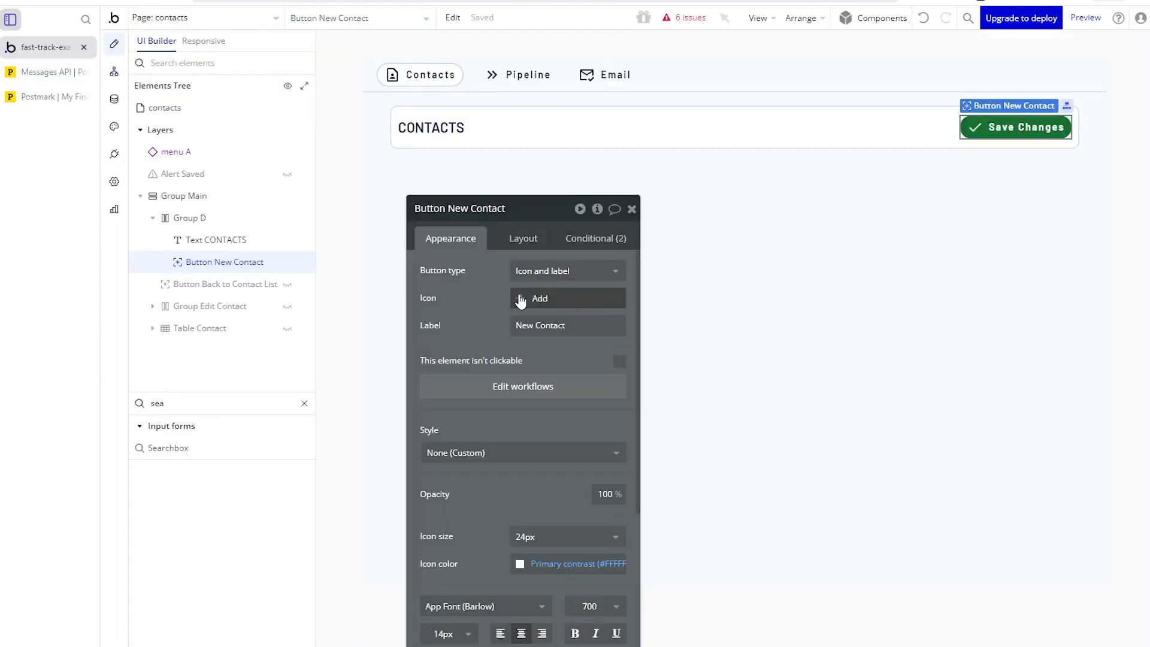
left_click_drag(465, 270, 211, 198)
left_click(338, 165)
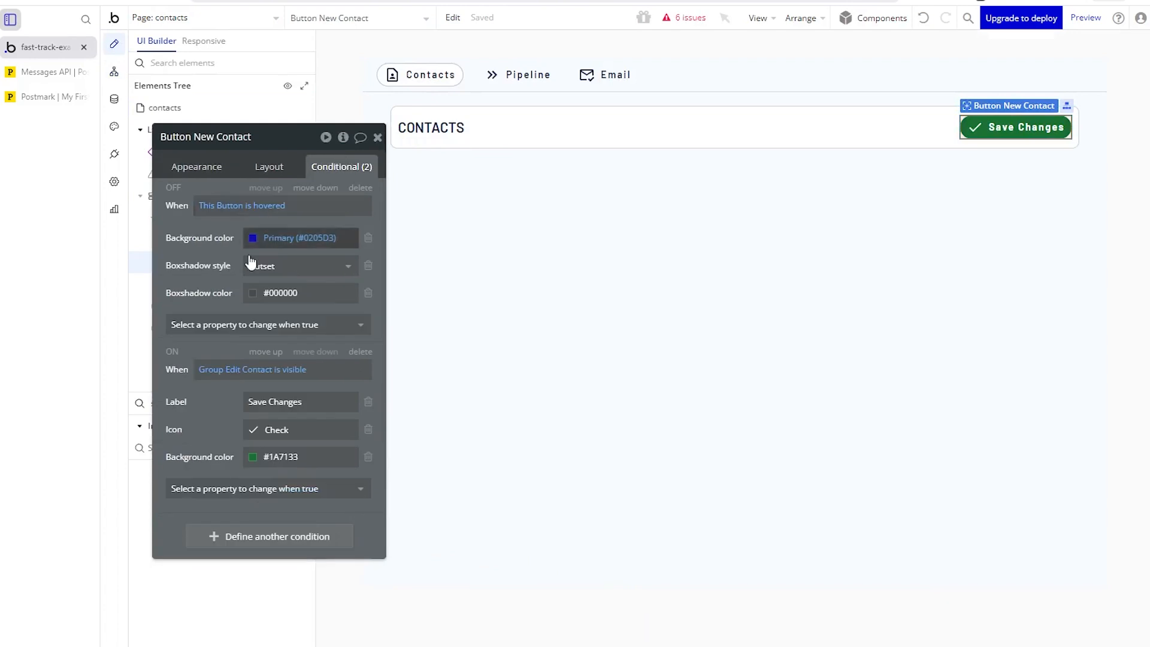
left_click(176, 354)
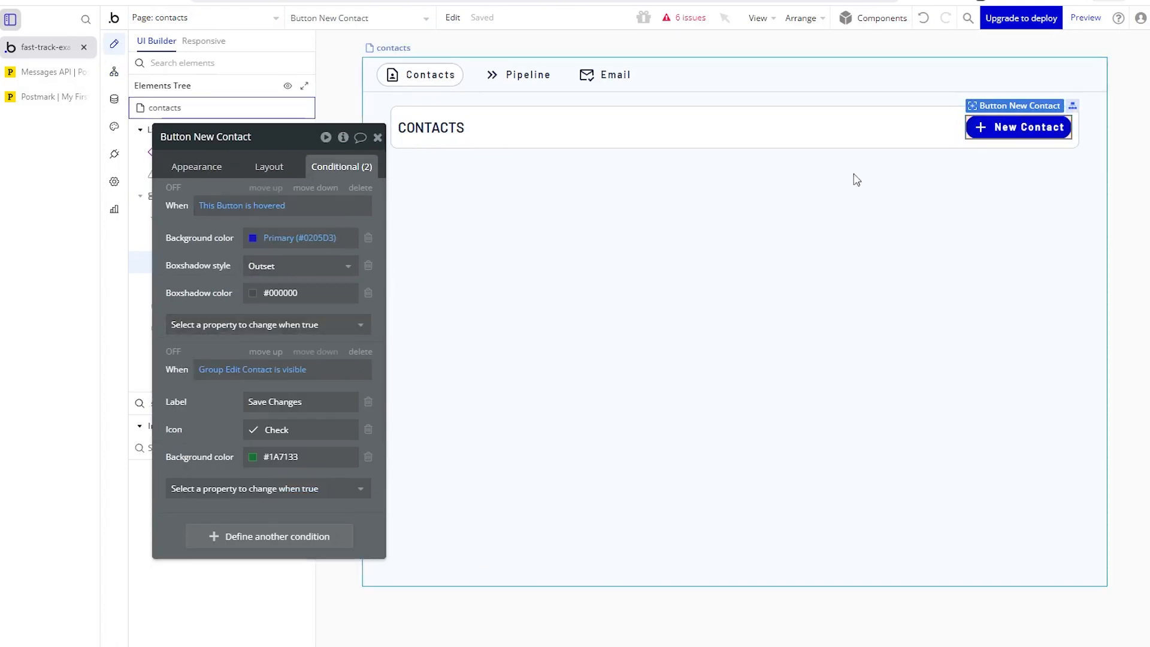
left_click(198, 166)
left_click_drag(180, 224, 556, 168)
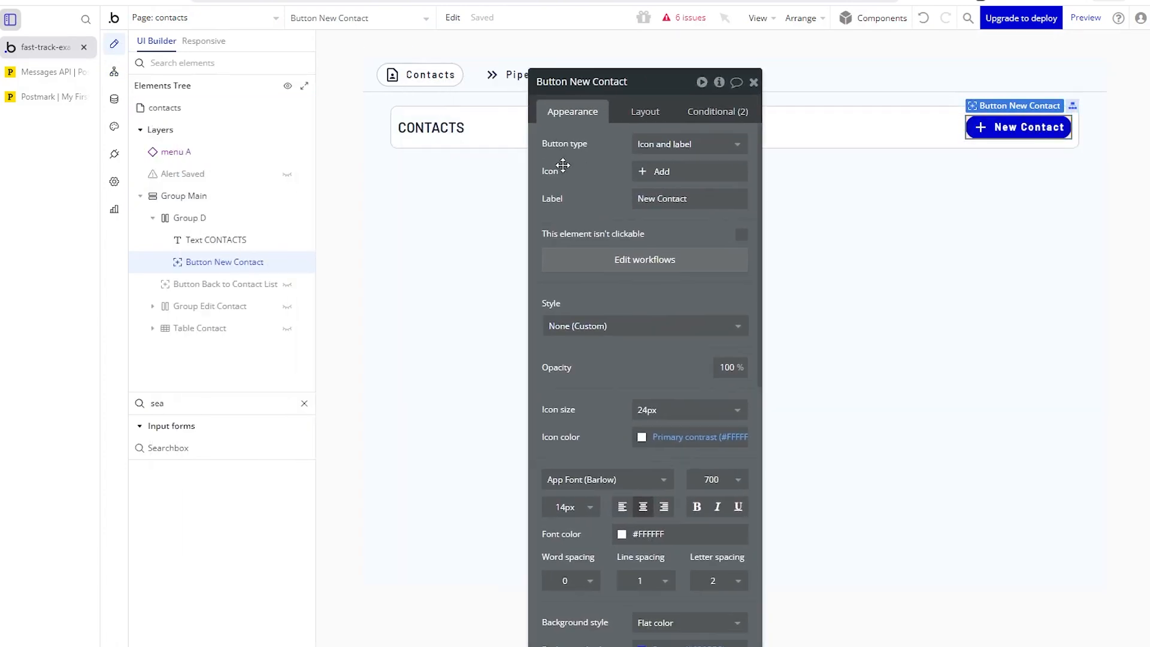
Compare the two Button New Contact workflows for Group Edit Contact visible and not visible, and inspect the Create a new Contact action.
left_click(630, 260)
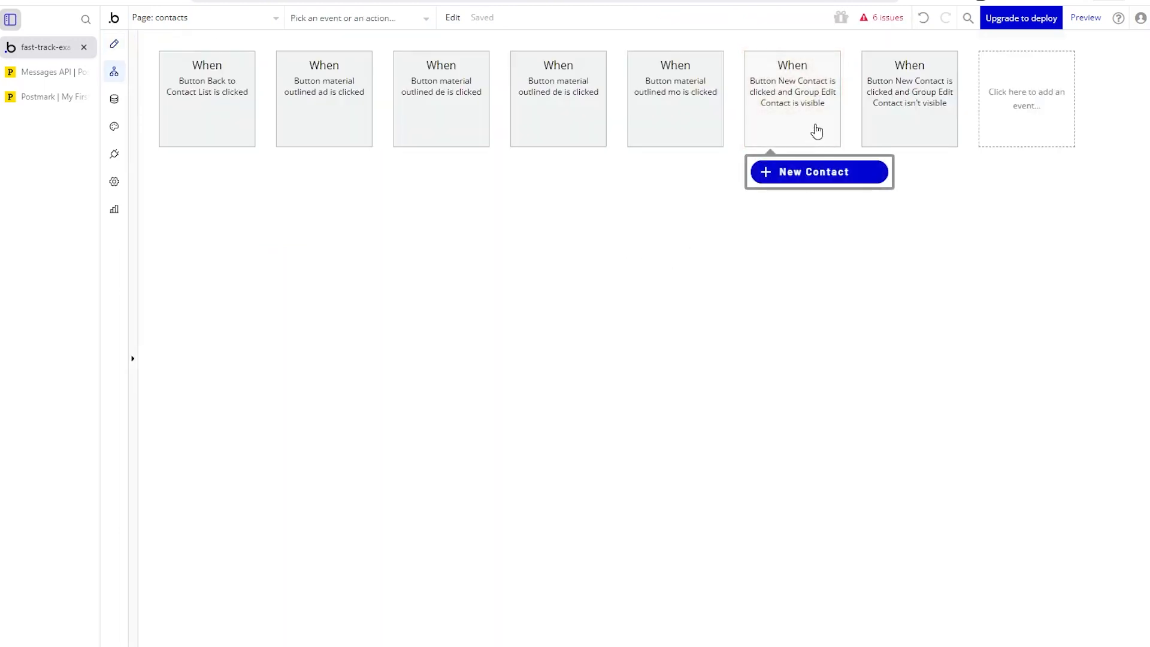
left_click(799, 120)
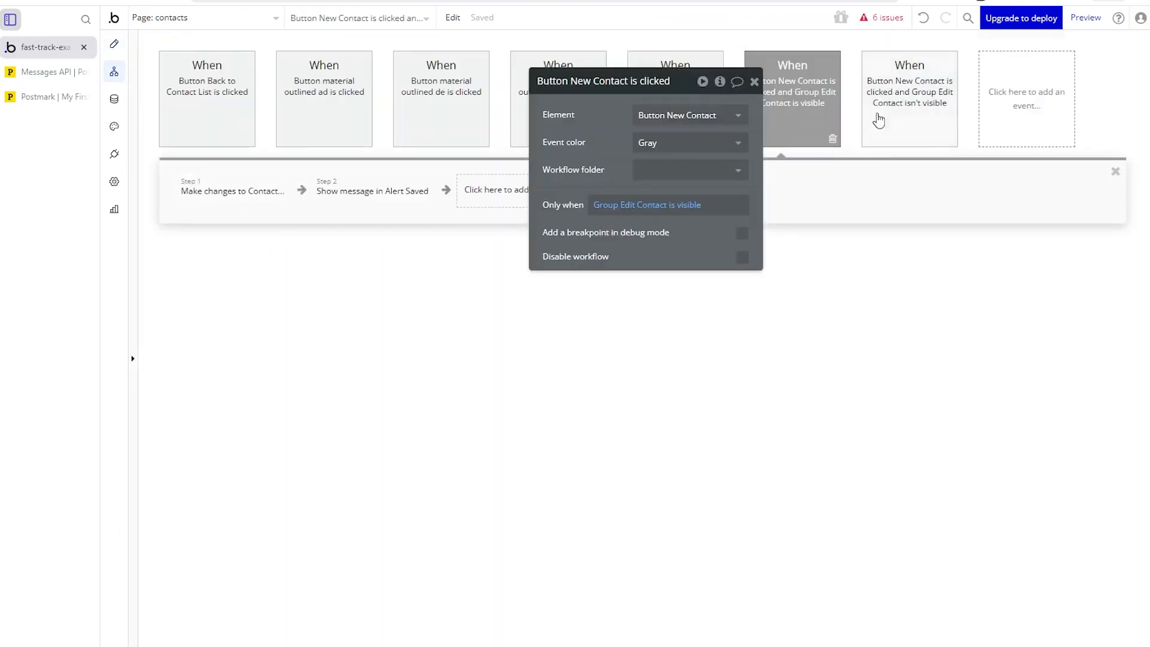
left_click(901, 117)
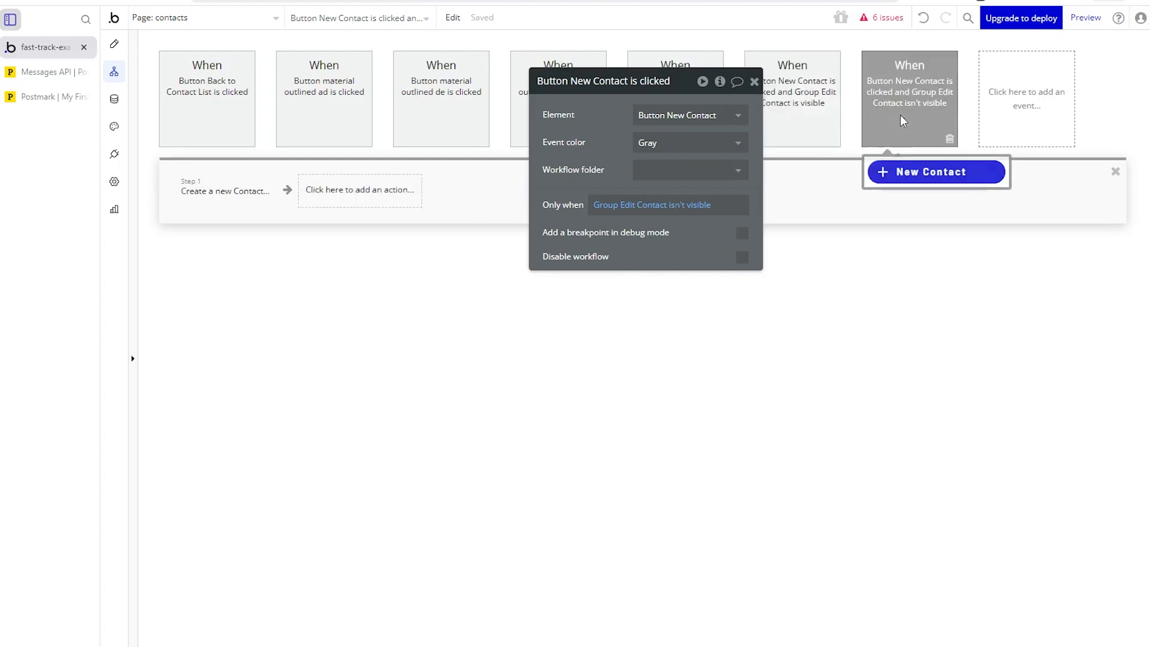
left_click_drag(599, 143, 629, 236)
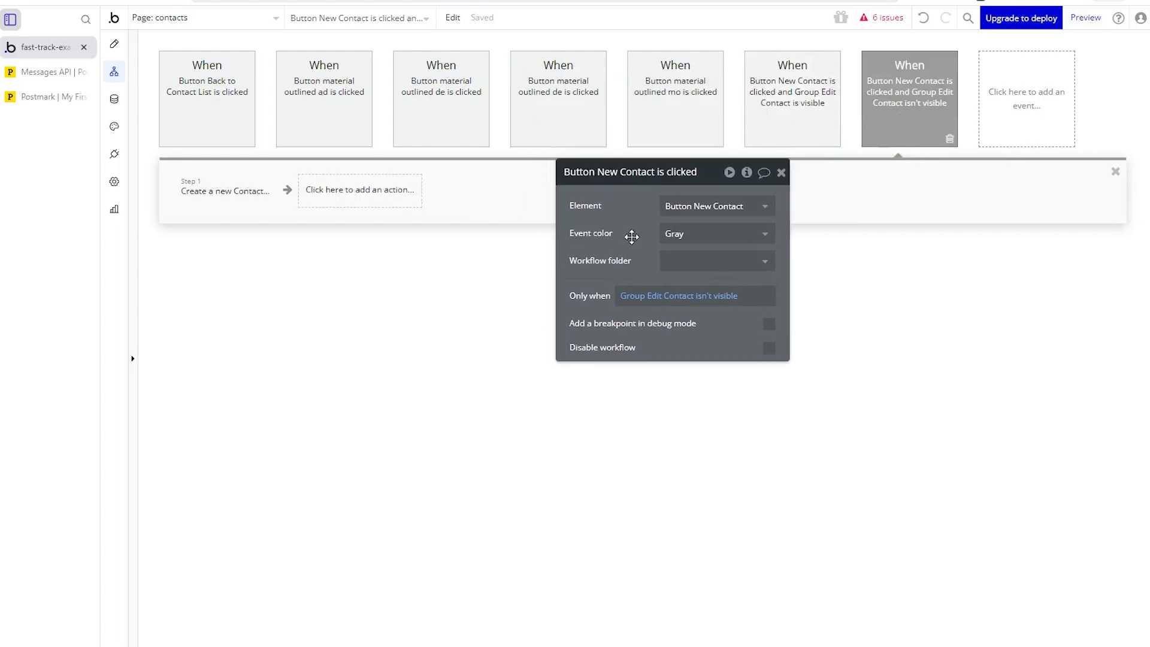
left_click(795, 124)
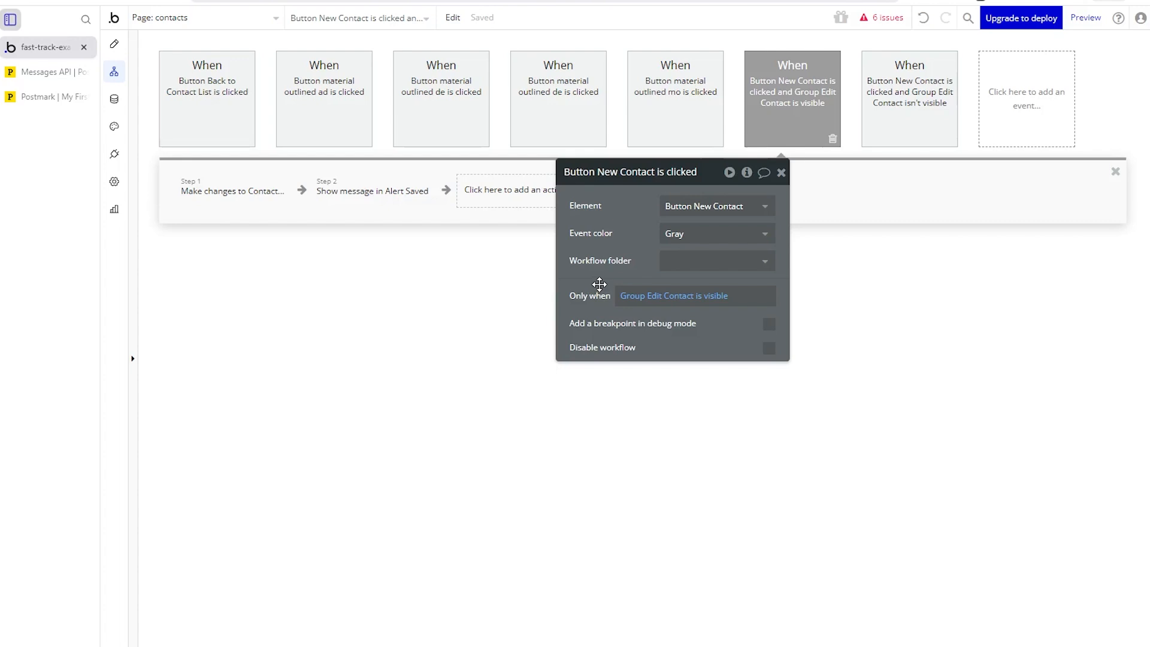
left_click(920, 115)
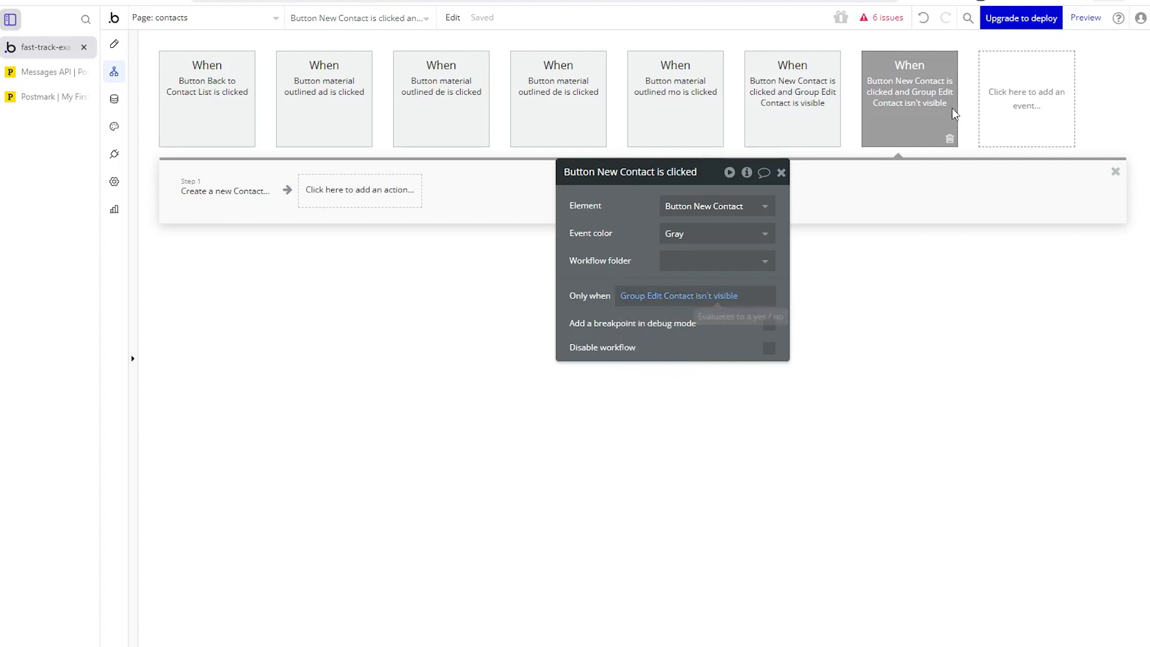
left_click(213, 206)
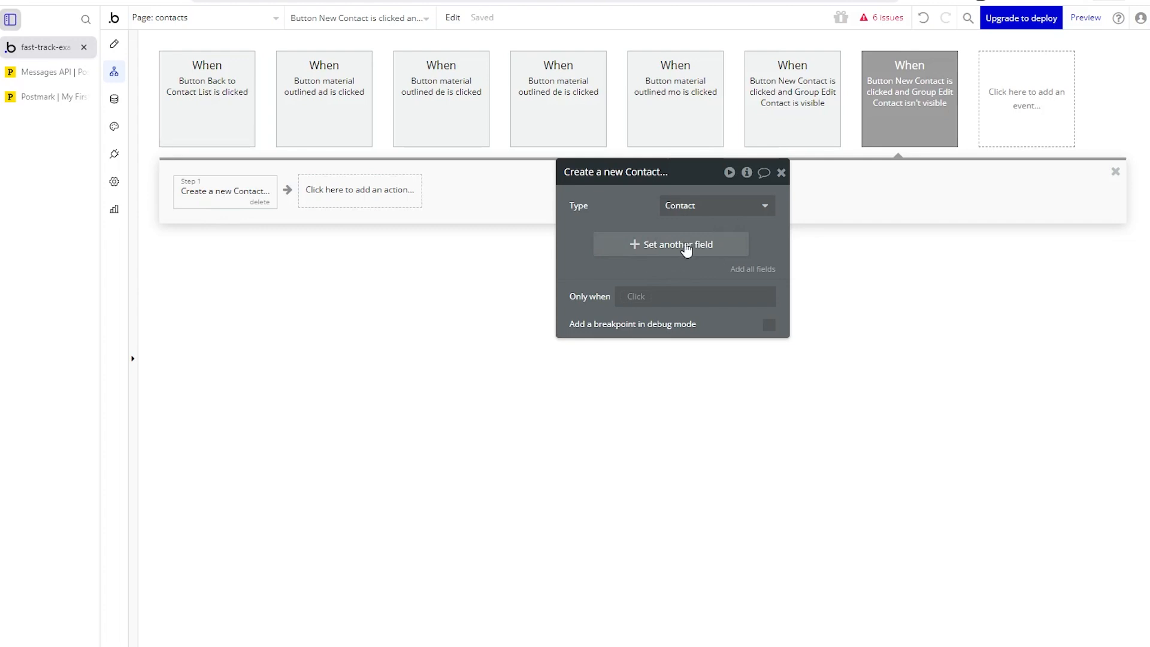
Return to the contacts page design, make Table Contact visible on the canvas and select it.
left_click(115, 45)
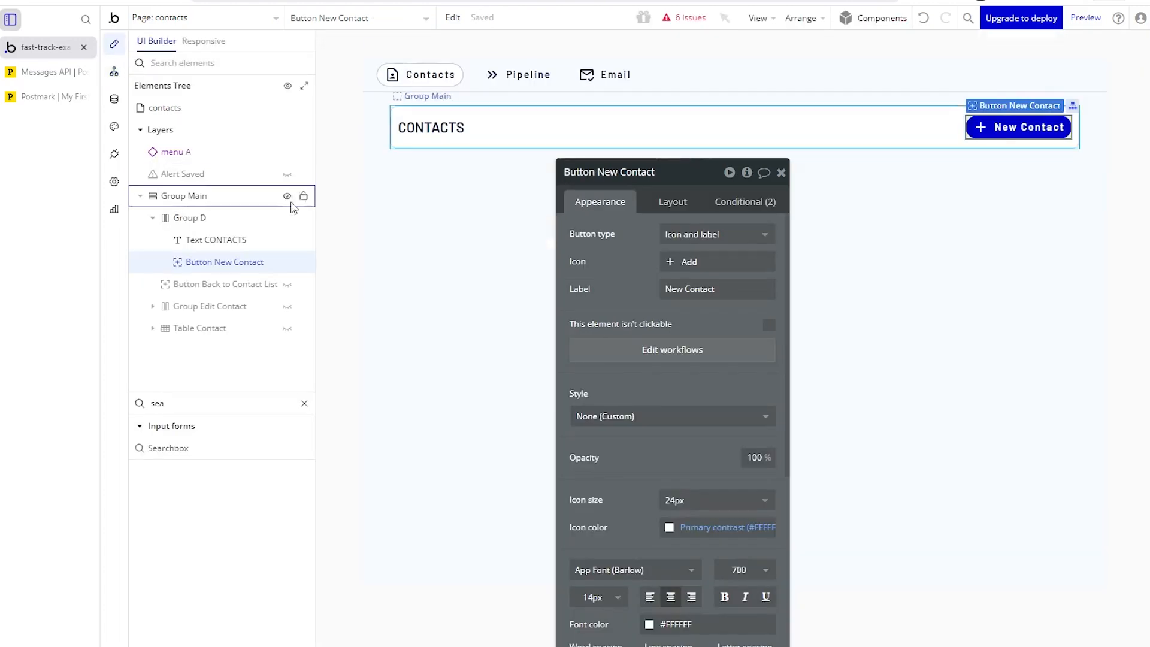
left_click(287, 328)
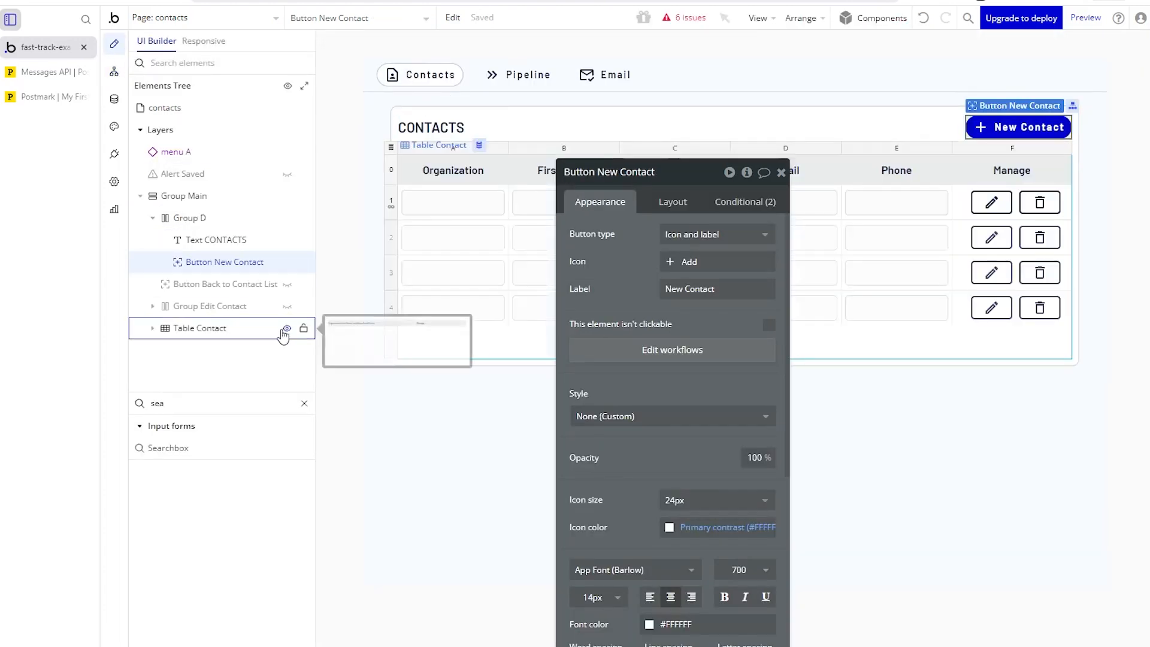
left_click(404, 157)
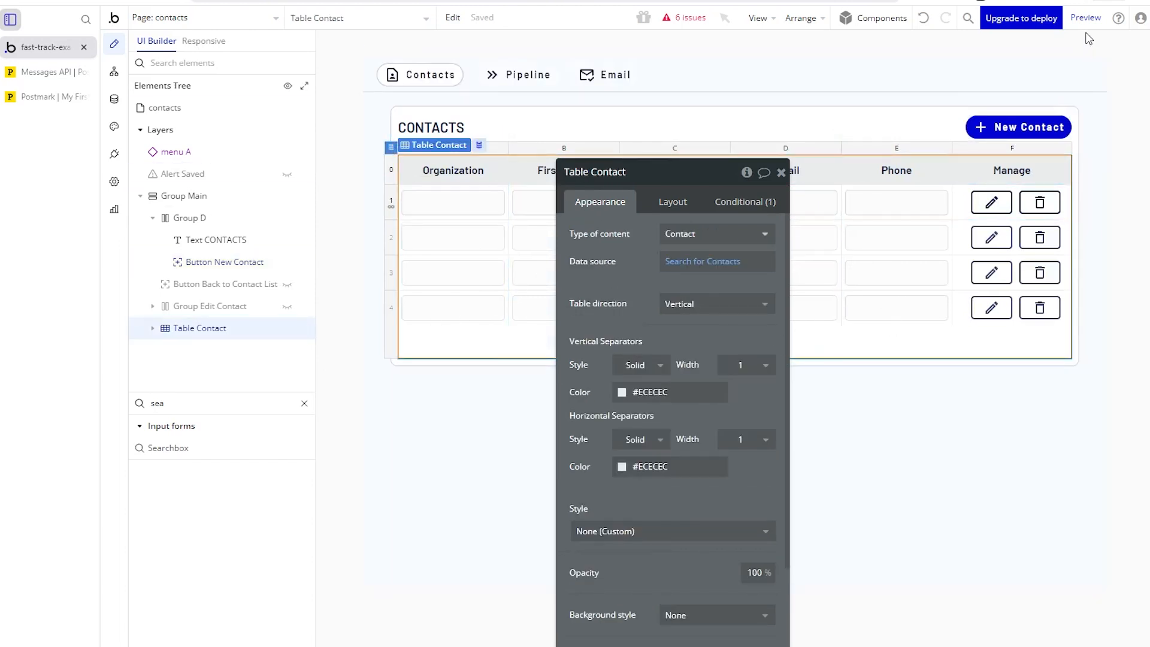
Preview the contacts page, add a blank new contact and delete that row again.
left_click(1080, 80)
left_click(1086, 17)
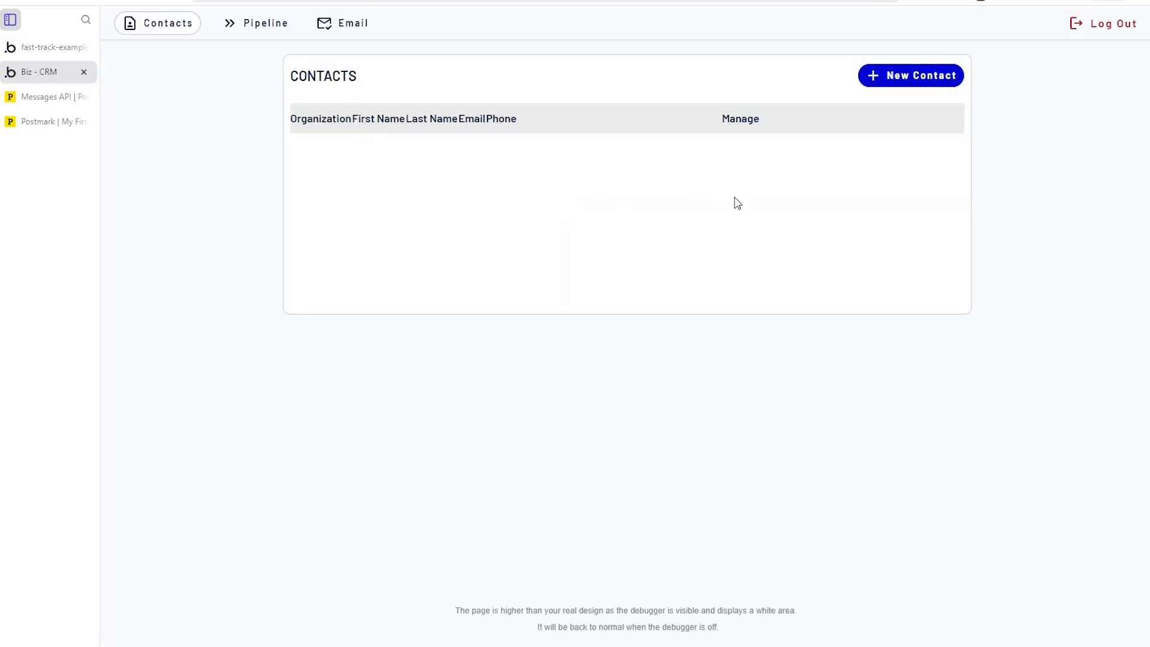
left_click(899, 90)
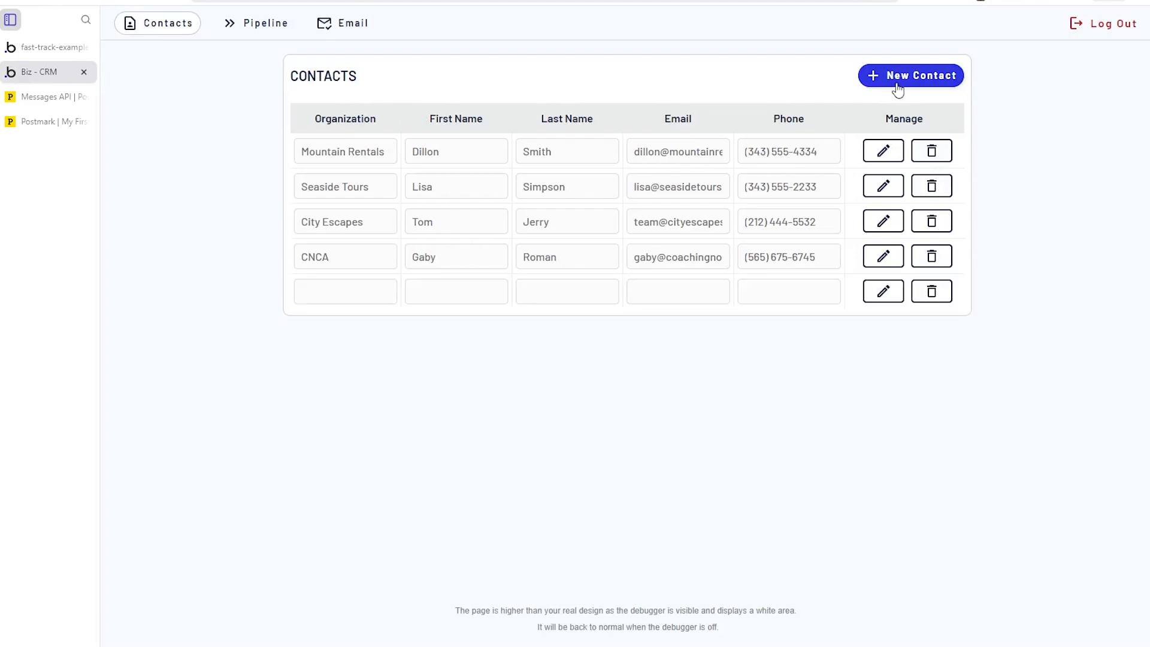
left_click(925, 299)
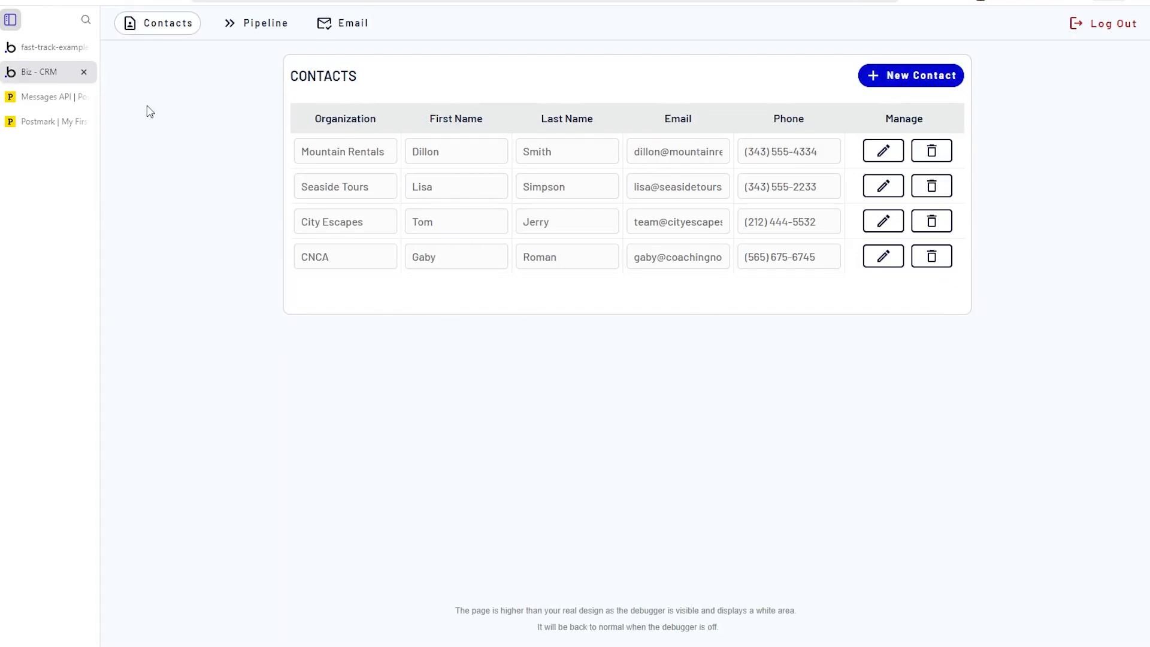
Switch back to the Bubble editor and open the workflow of the trash button in Table Contact's repeating row.
left_click(43, 49)
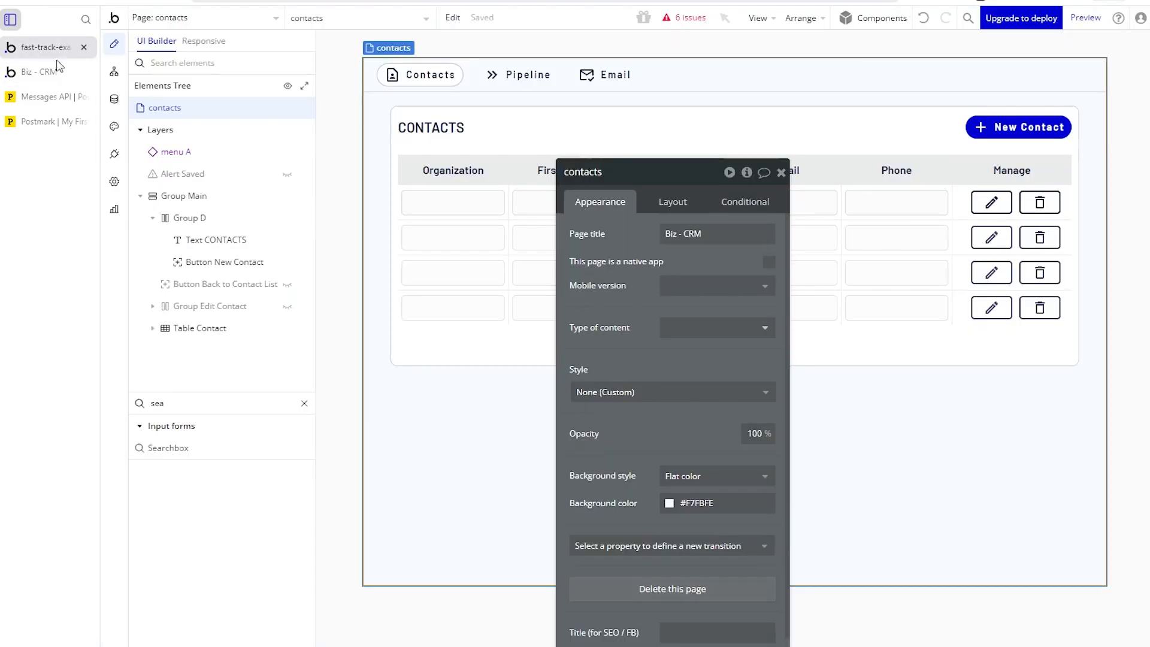
left_click(1044, 318)
left_click(1093, 313)
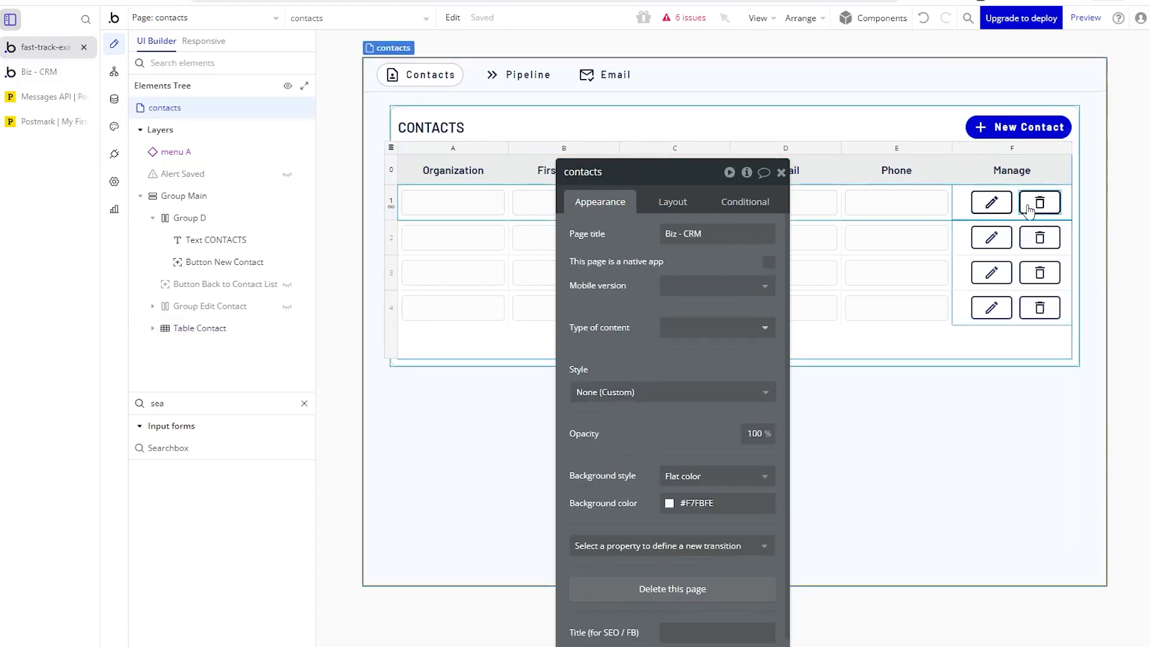
left_click(1029, 209)
left_click(674, 321)
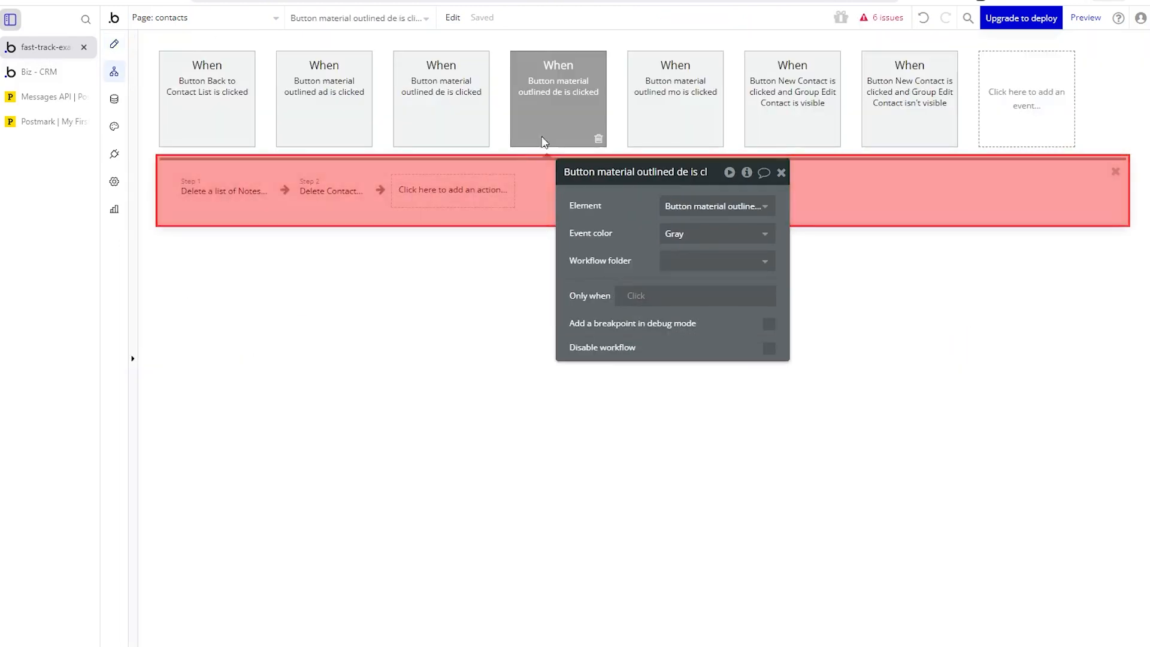
Inspect the Delete a list of Notes and Delete Contact actions, and look up Delete a list of things among the Data (Things) actions.
left_click(213, 204)
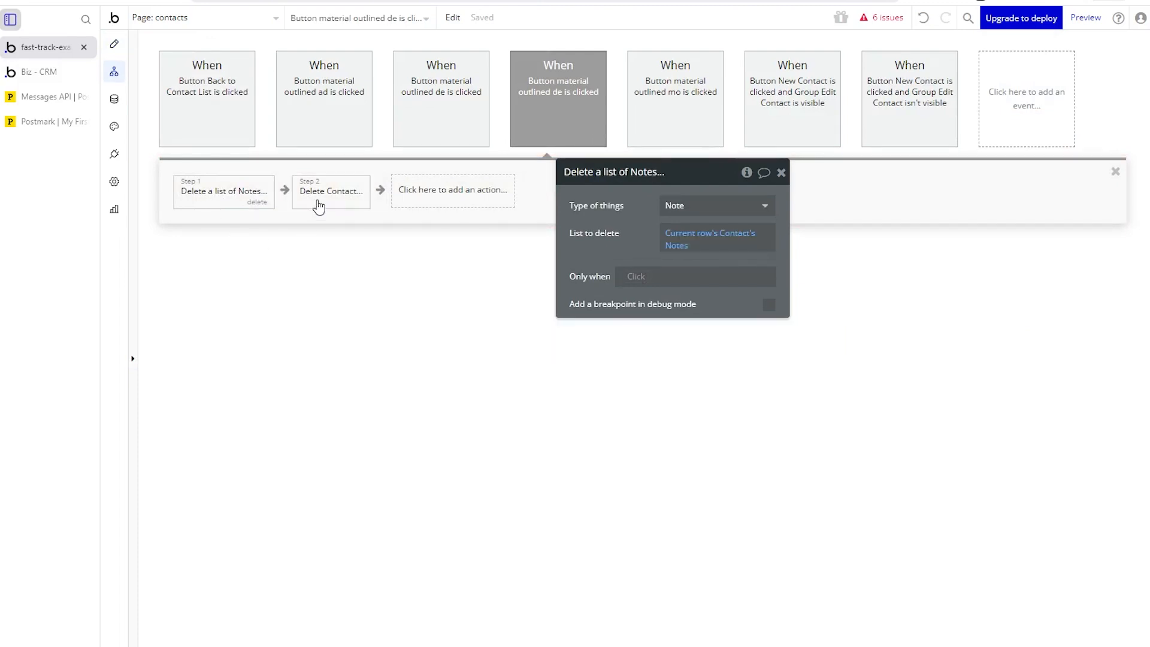
left_click(319, 204)
left_click(223, 205)
left_click(437, 208)
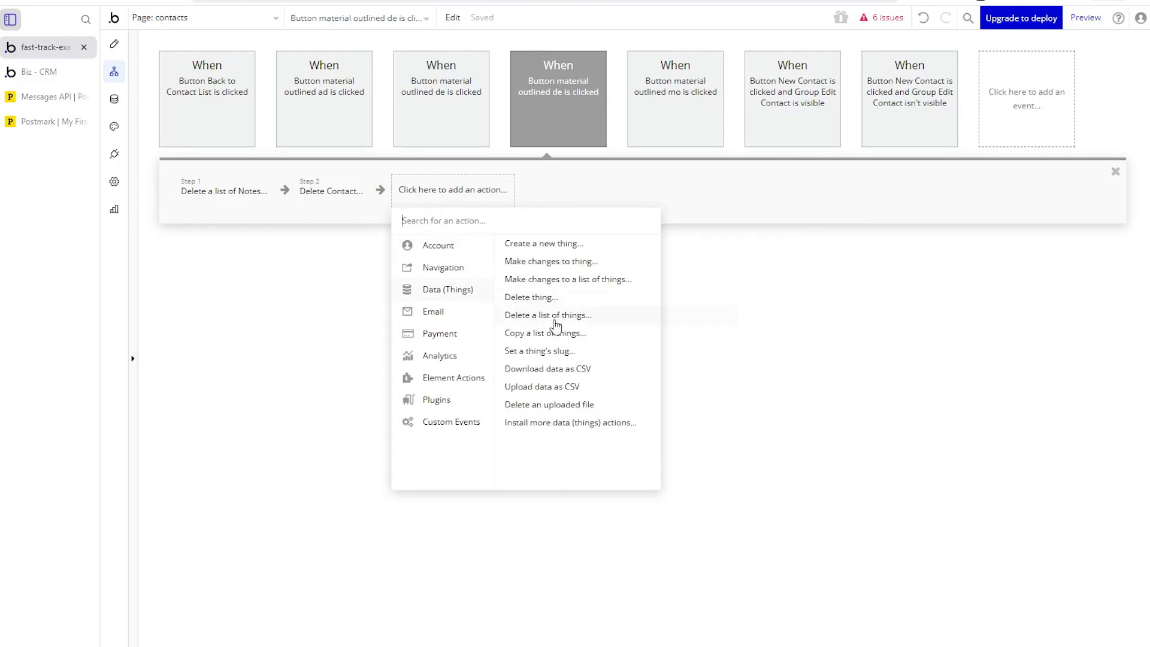
left_click(233, 192)
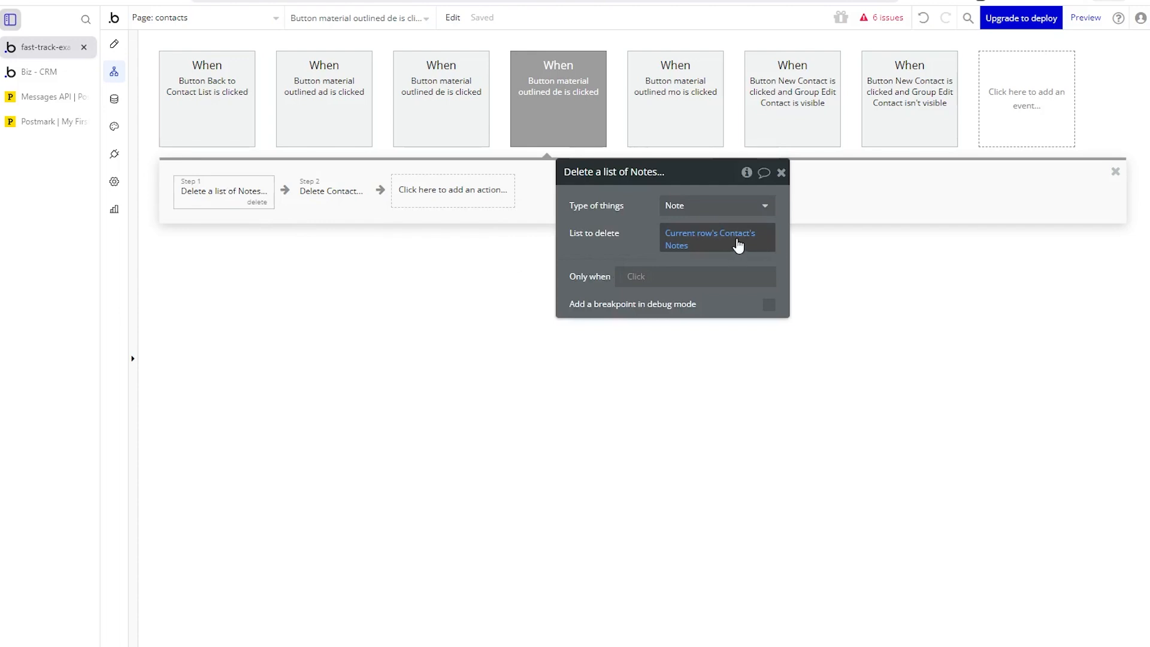
left_click(302, 187)
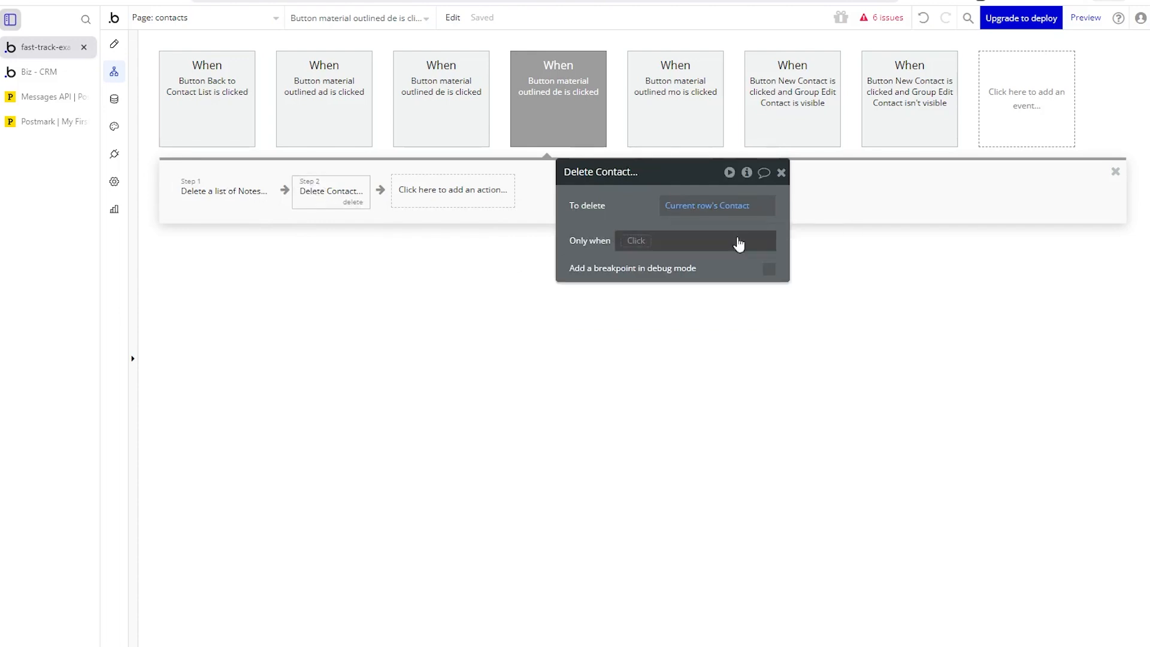
mouse_move(716, 219)
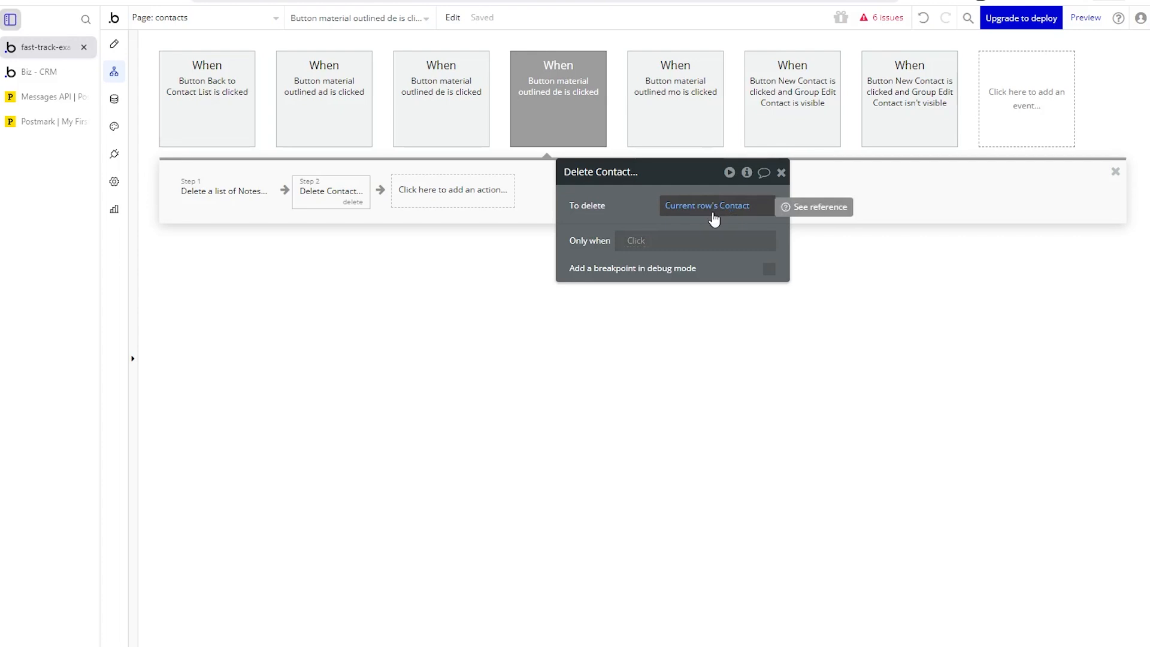
Open the row's pencil button workflow and inspect its Hide Table Contact, Show Group Edit Contact and Display data actions.
left_click(114, 44)
left_click(990, 204)
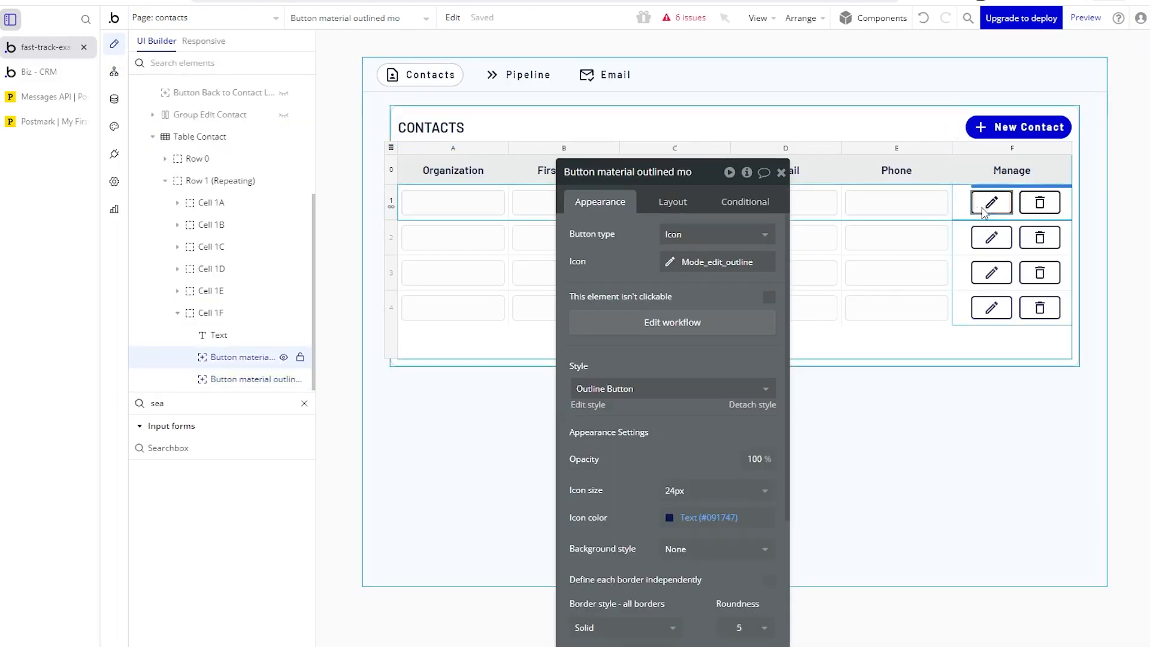
left_click(672, 322)
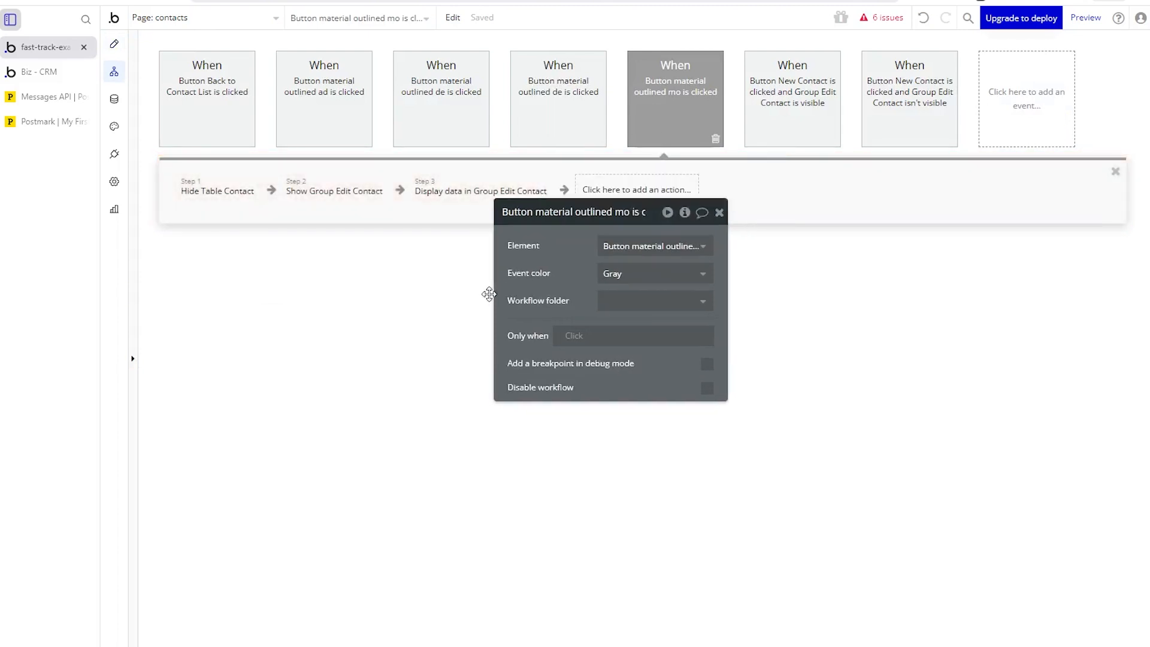
left_click(216, 201)
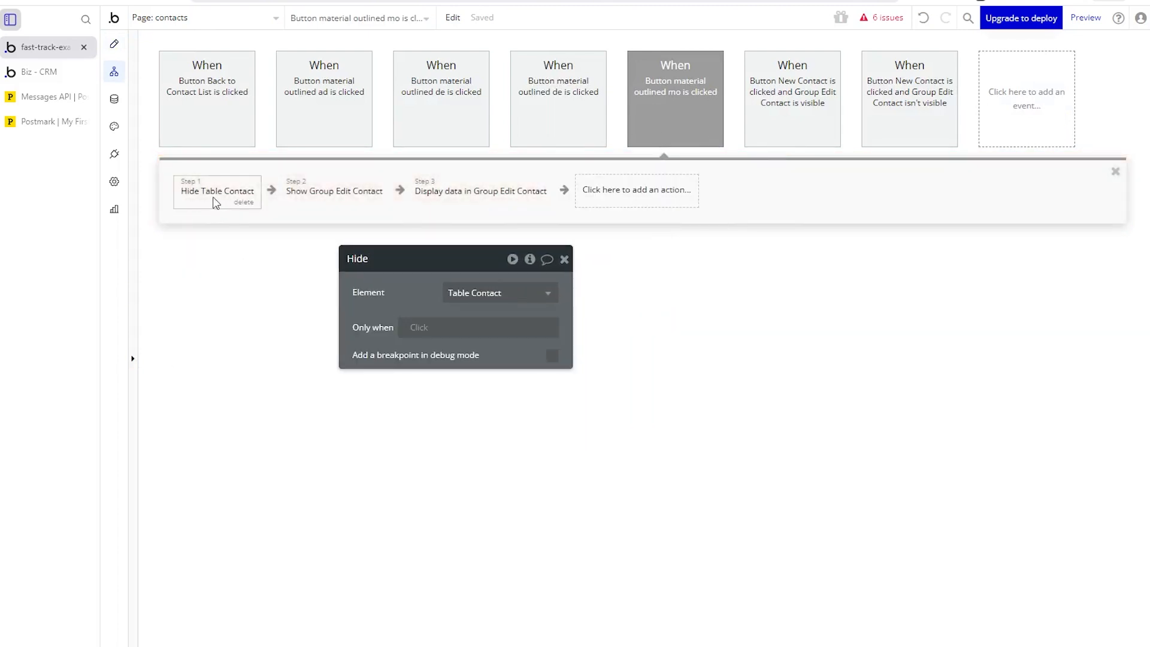
left_click(296, 202)
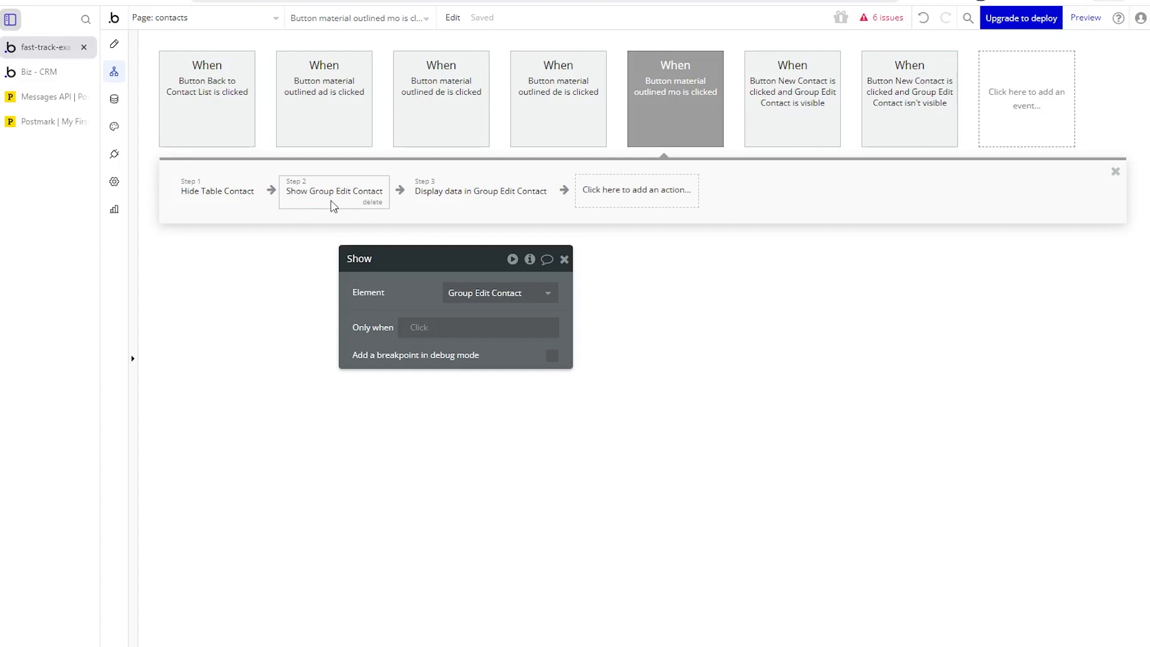
left_click(458, 205)
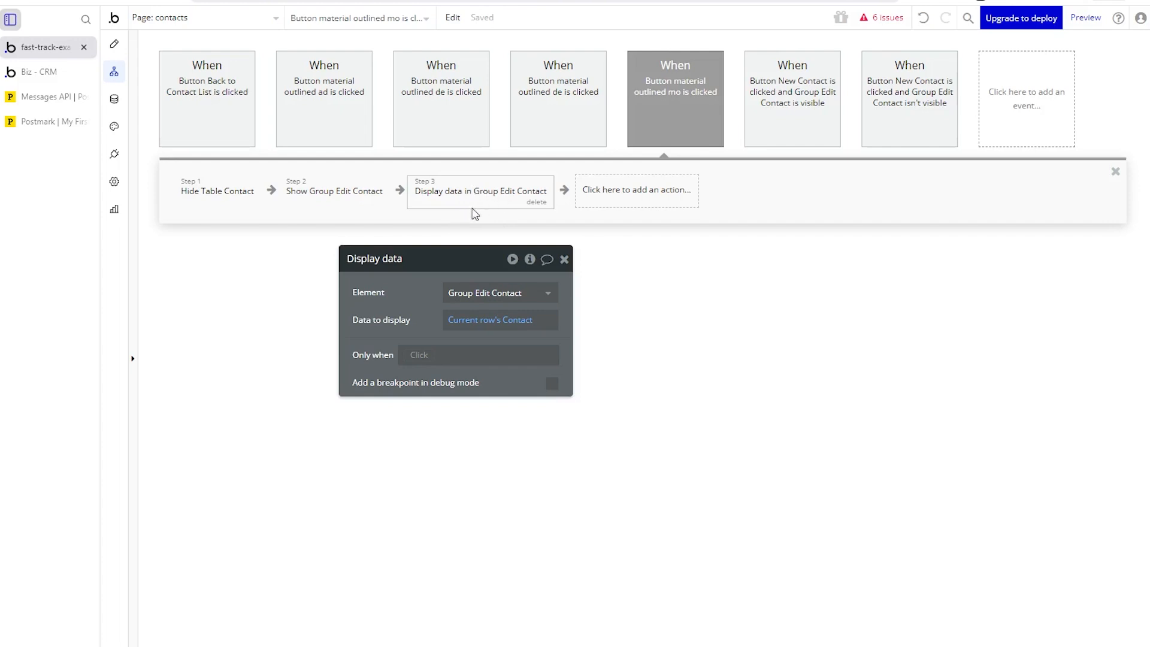
Make Group Edit Contact visible on the canvas, check its content settings and return to the pencil button's Display data action.
left_click(113, 43)
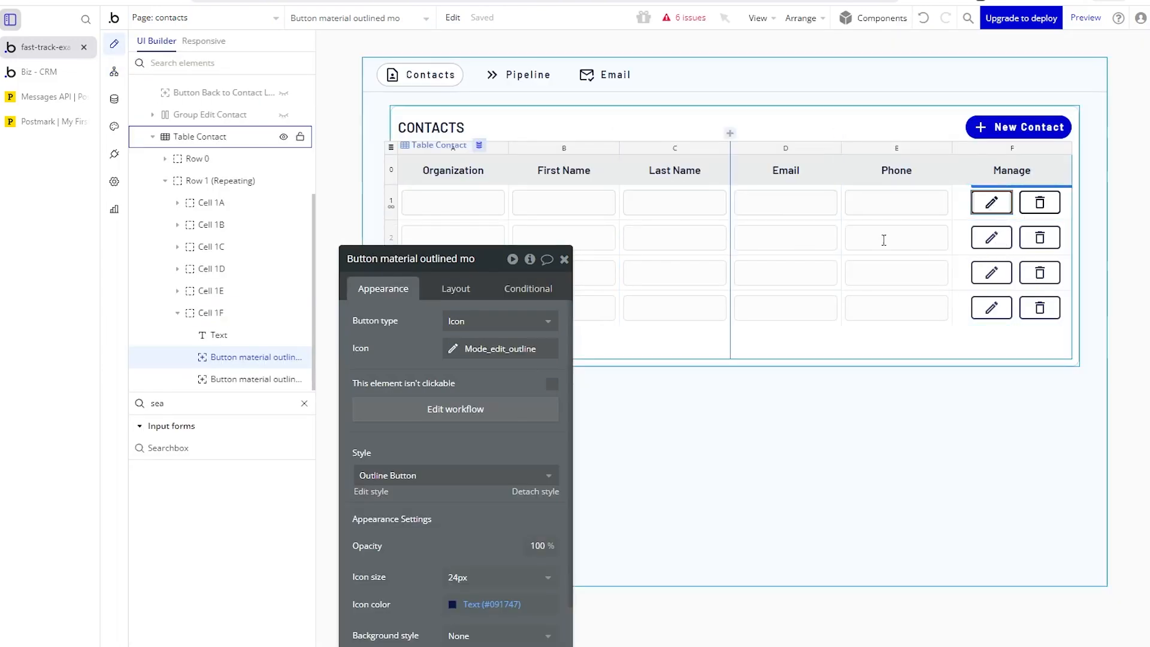
left_click(284, 114)
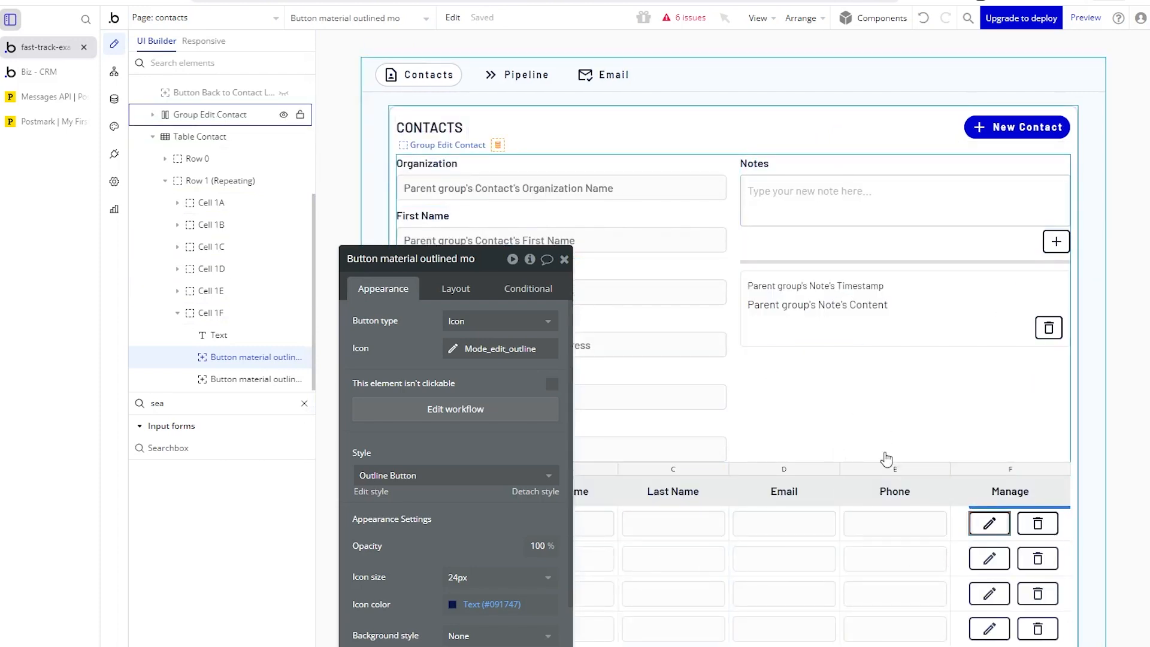
left_click(855, 404)
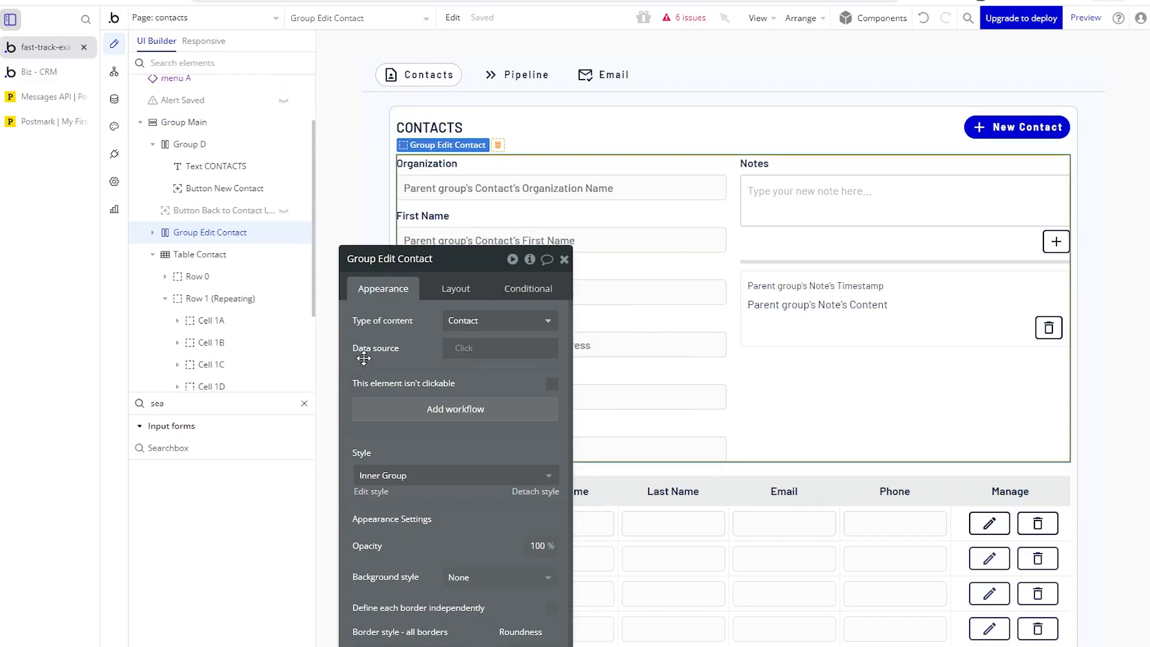
left_click(115, 71)
mouse_move(469, 202)
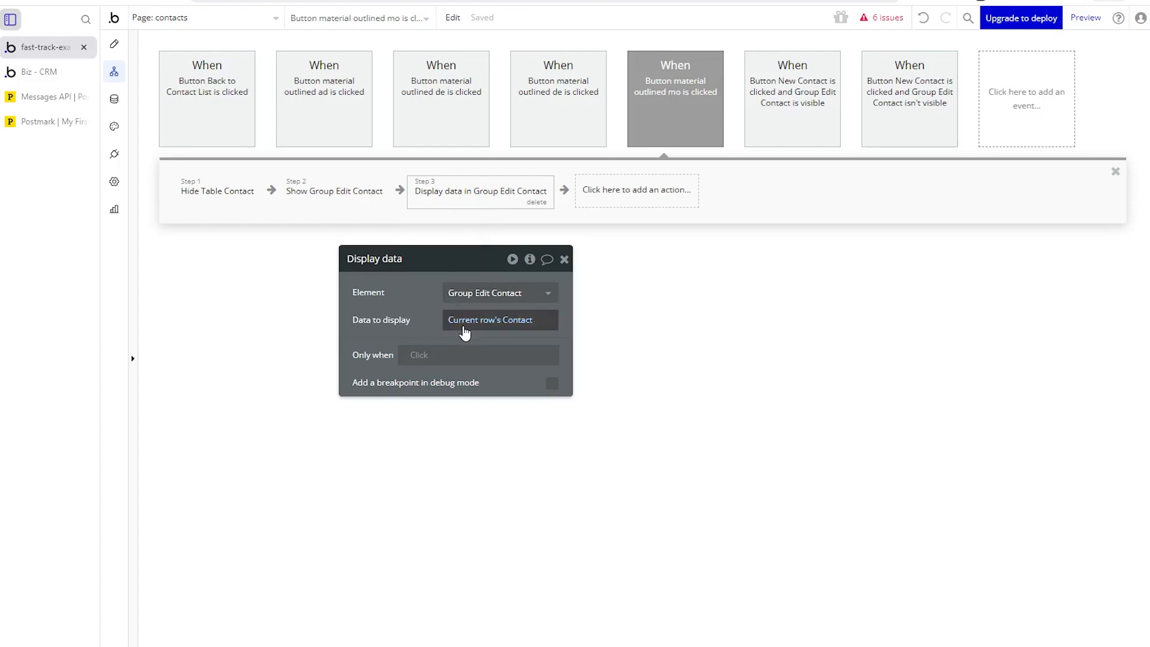
mouse_move(686, 106)
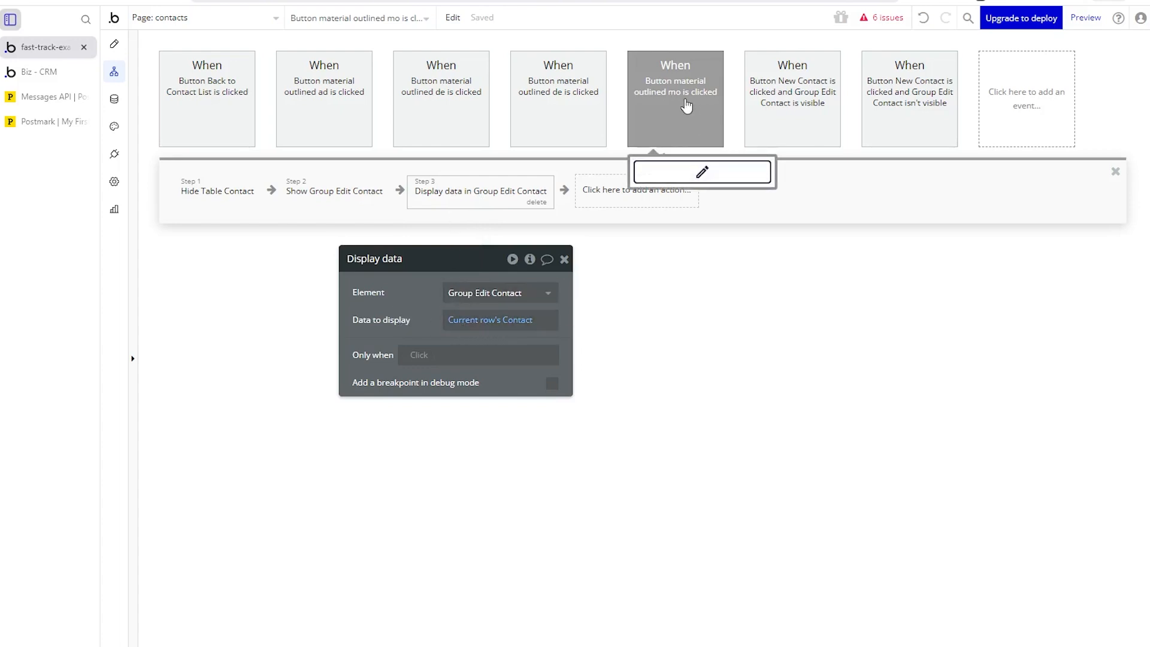
Inspect the Organization input's initial content in Group Edit Contact and compare it with the pencil button's Display data action.
mouse_move(516, 328)
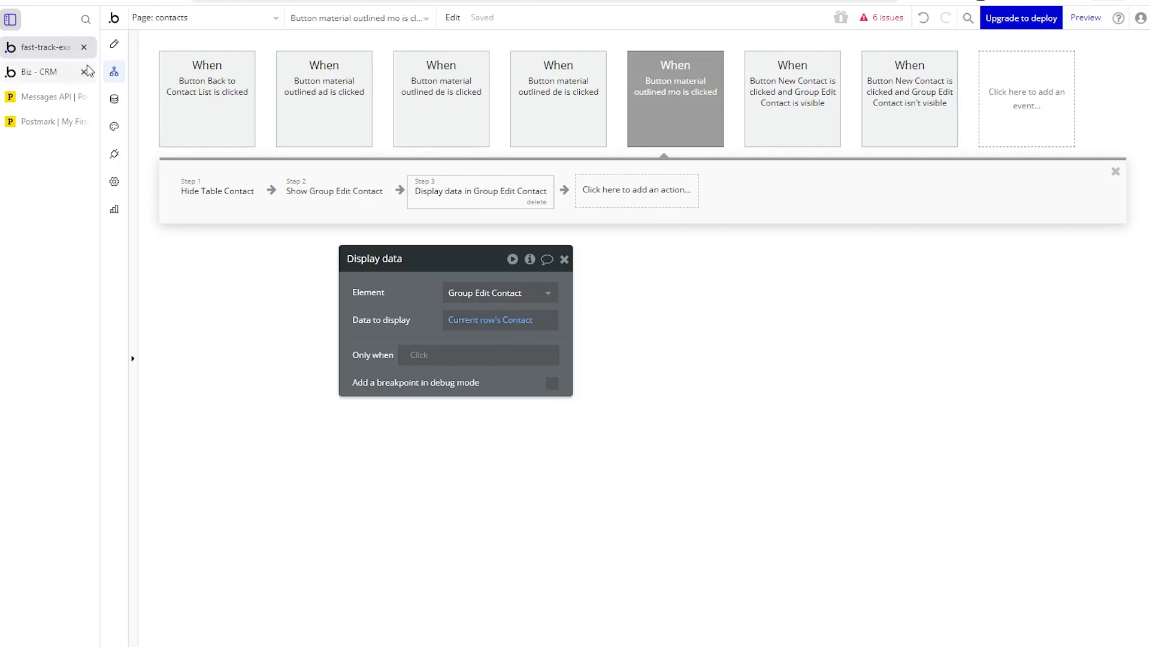
left_click(111, 46)
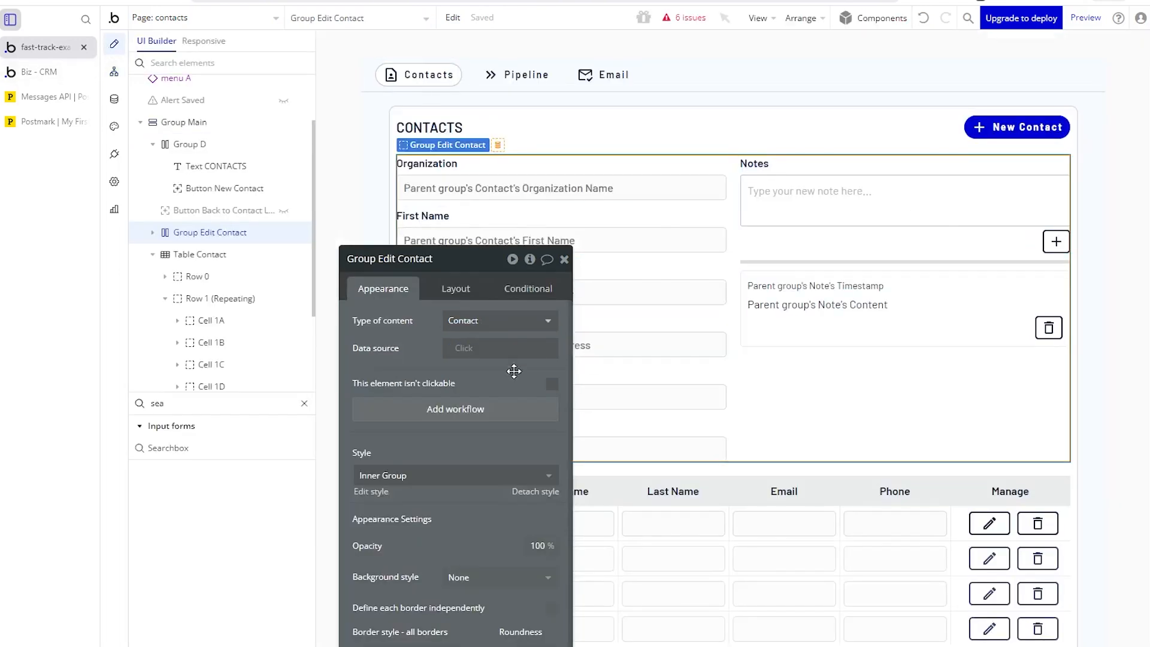
left_click_drag(358, 276, 295, 238)
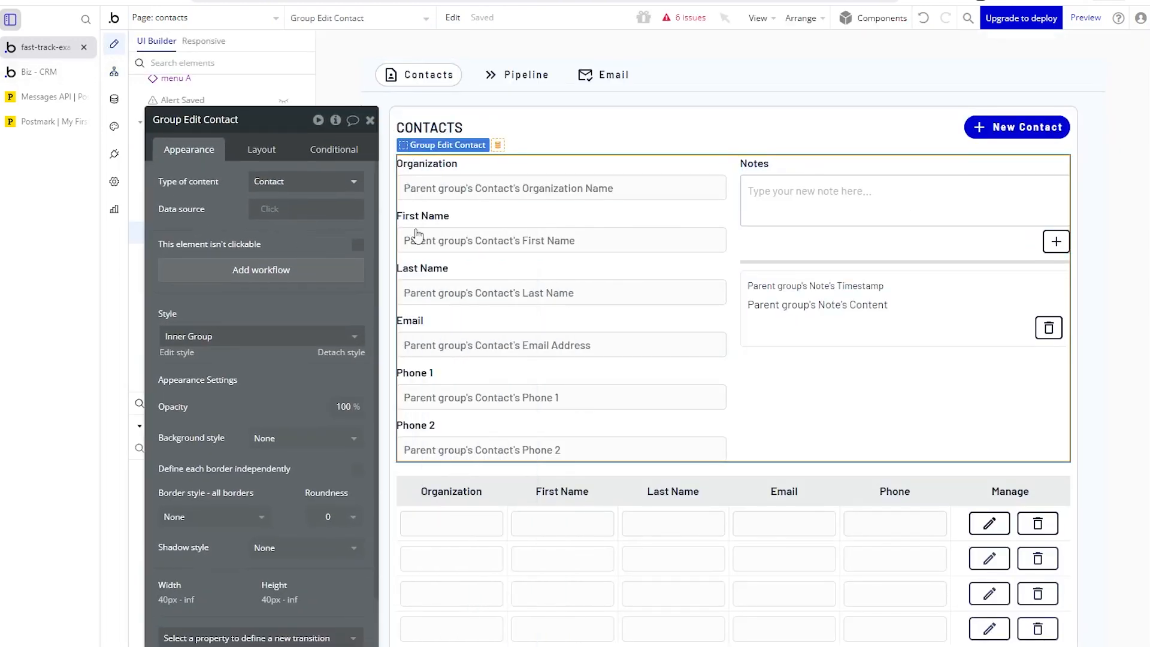
left_click(467, 192)
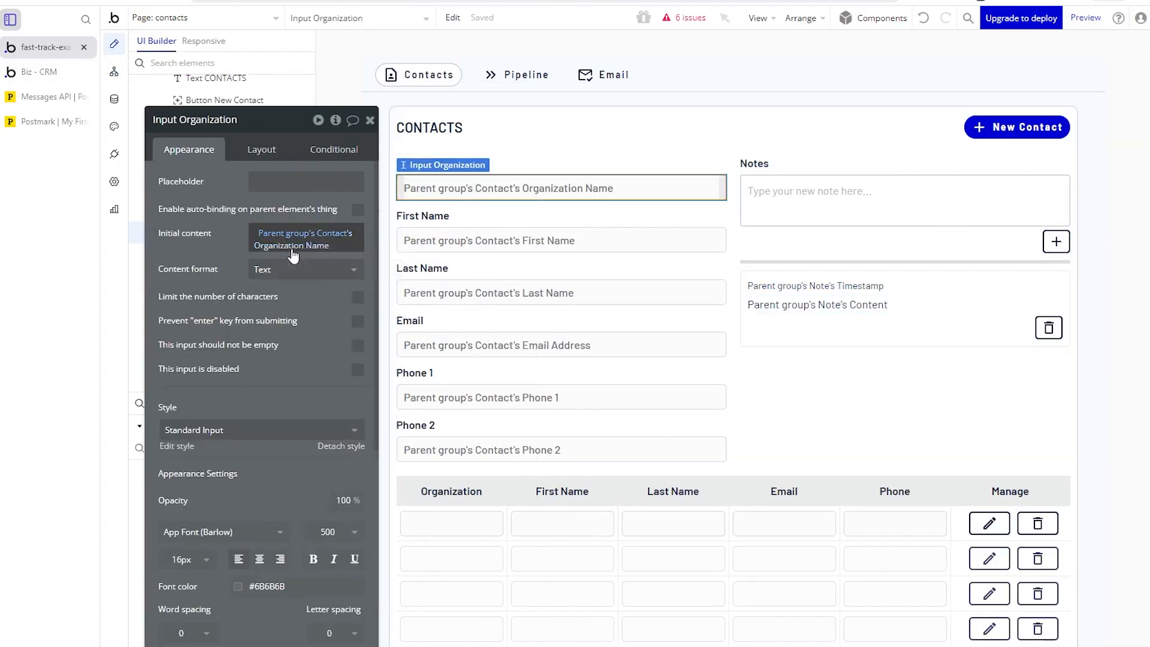
left_click(113, 71)
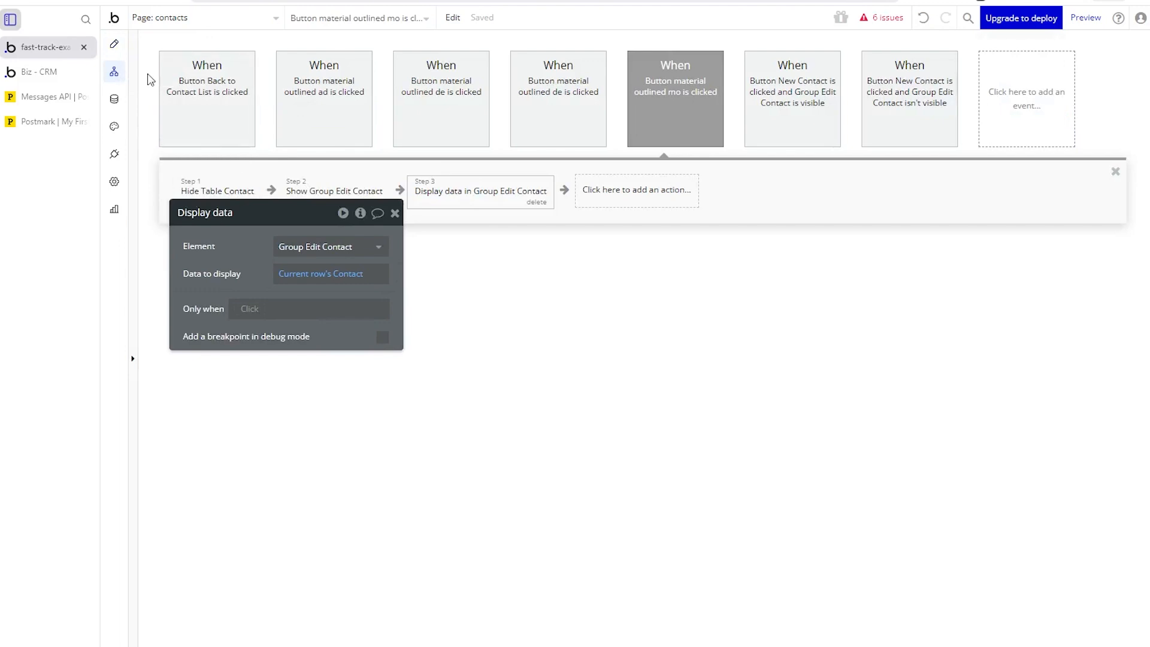
left_click(114, 44)
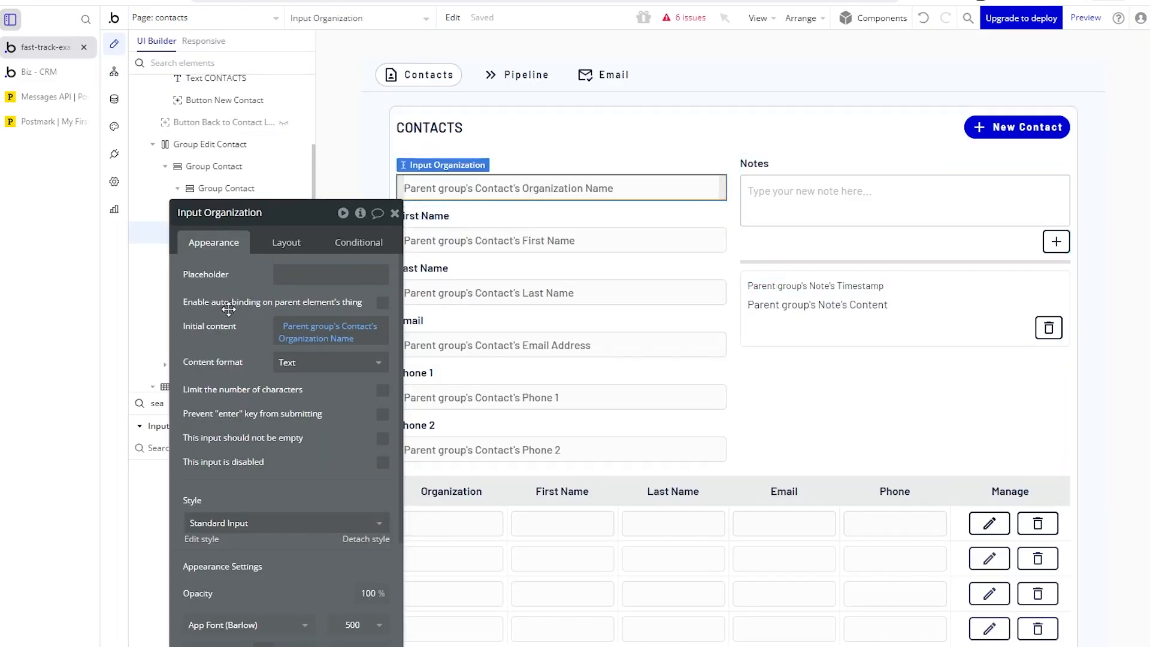
Make Button Back to Contact List visible on the canvas, check its visibility condition and open its workflow.
left_click(284, 123)
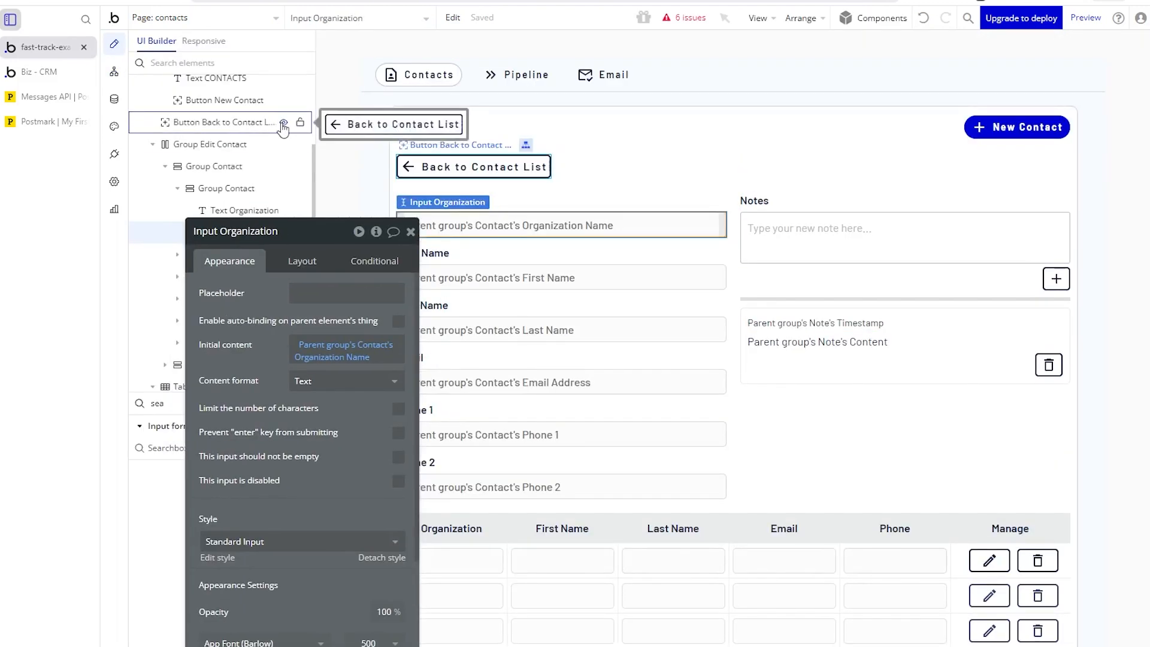
left_click(440, 165)
left_click(403, 268)
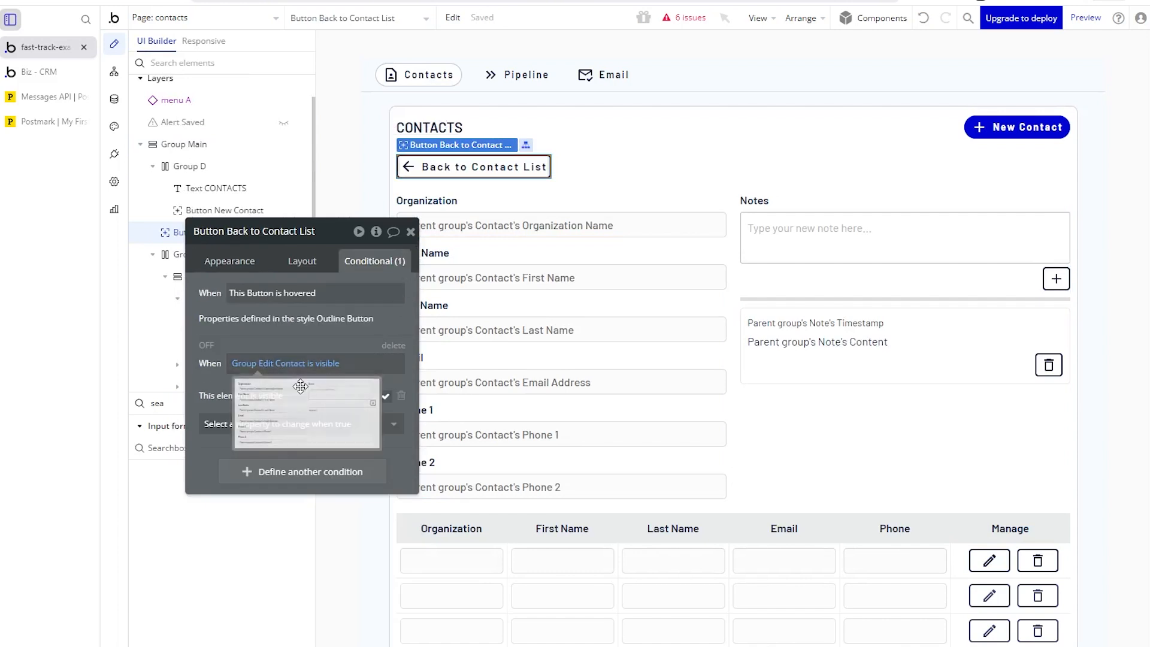
left_click(240, 267)
left_click(262, 411)
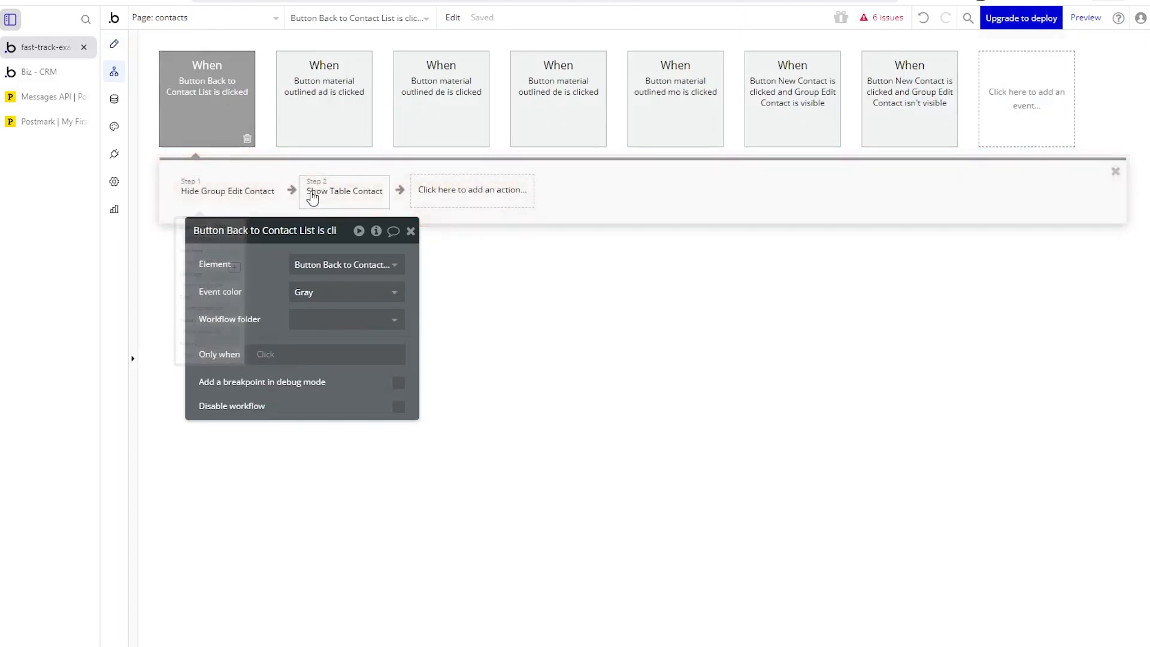
Locate the plus button below the new note input on the canvas and open its workflow.
left_click(338, 123)
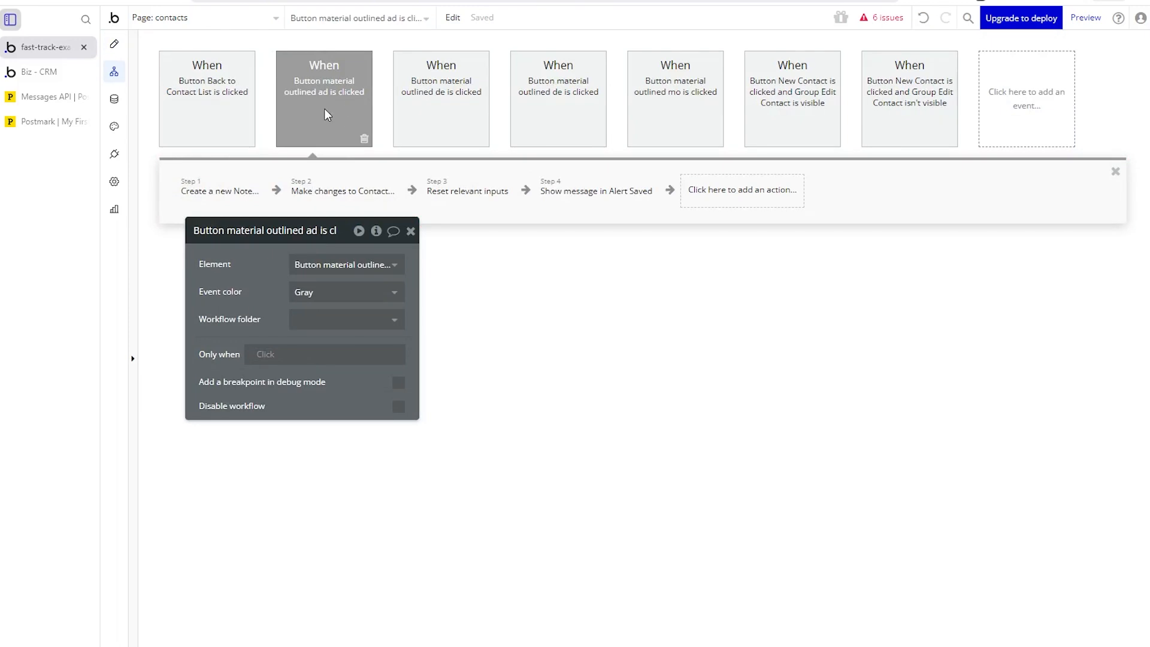
left_click(114, 44)
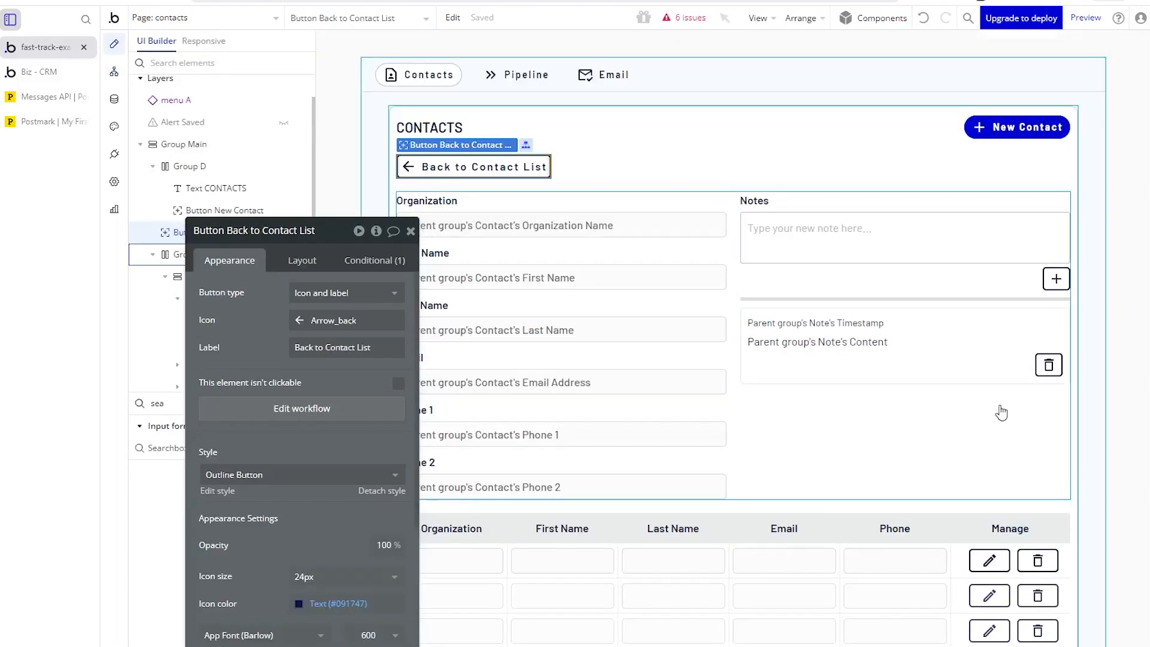
left_click(1056, 279)
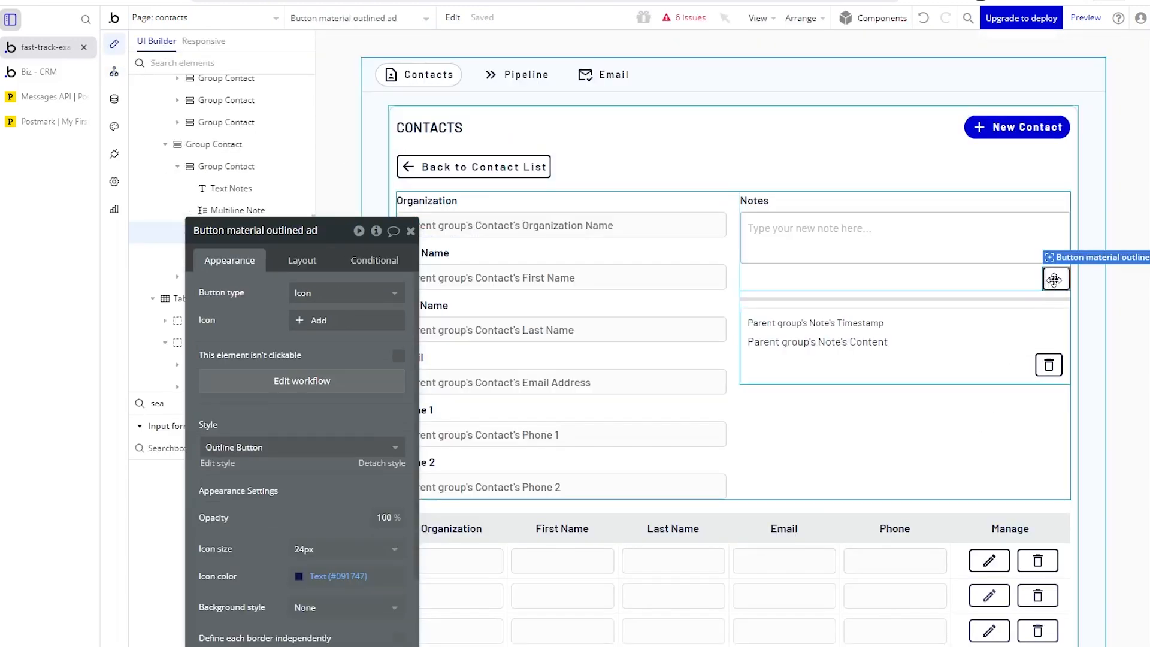
left_click(321, 381)
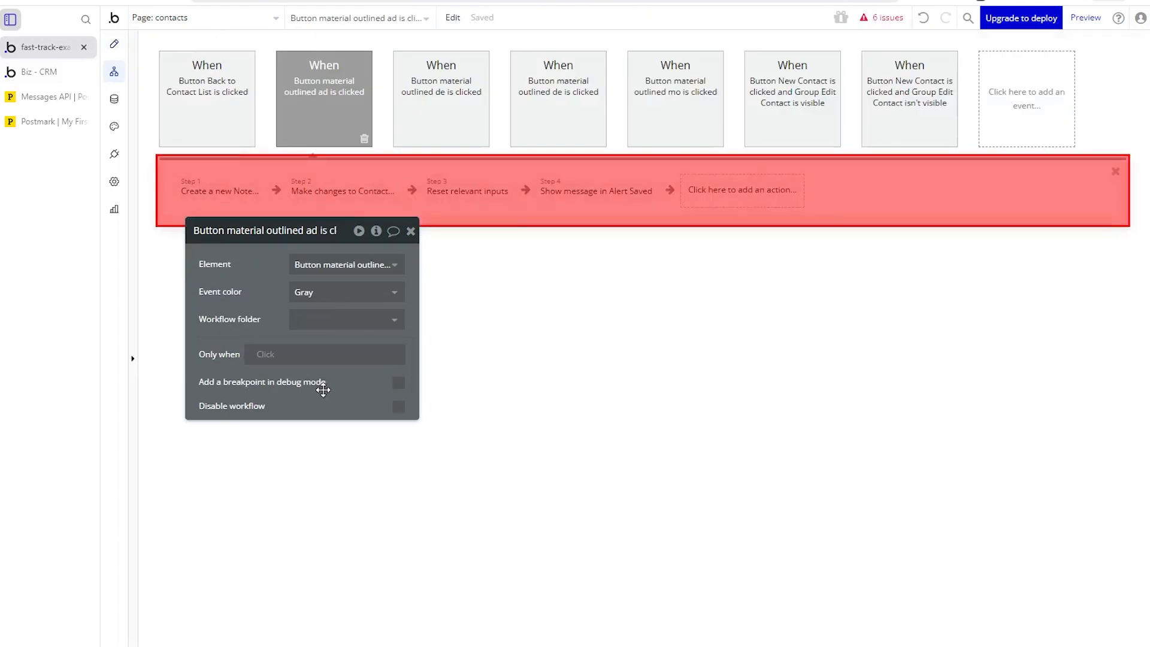
Inspect the fields of the Create a new Note action and look up Current date/time as the Timestamp source.
left_click(211, 194)
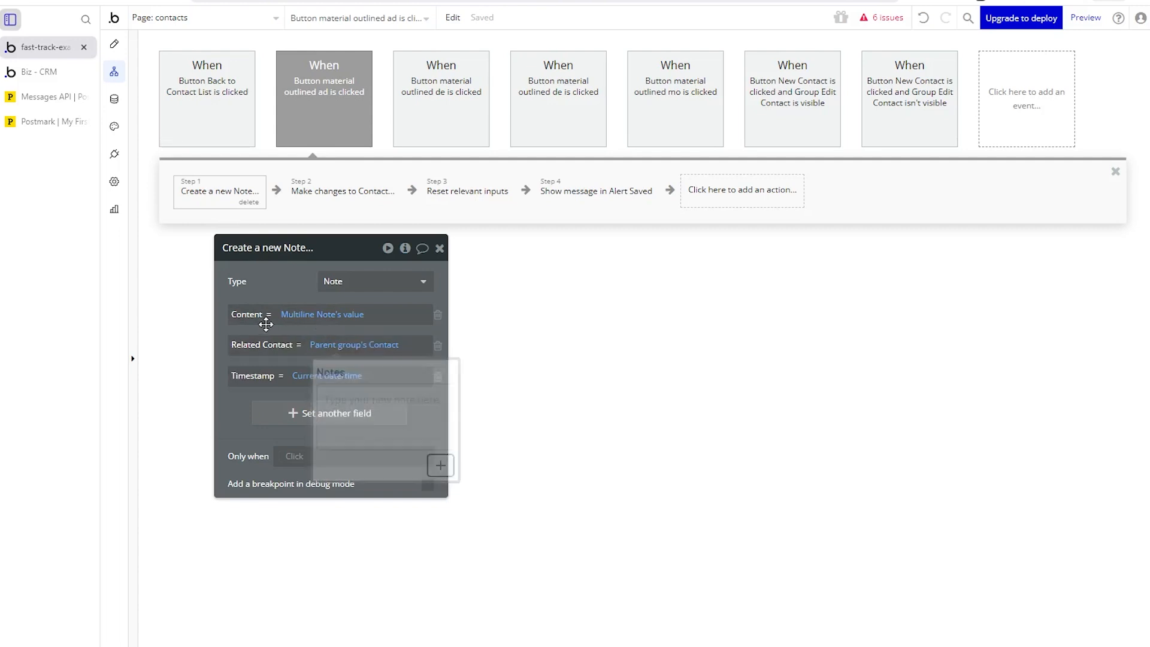
mouse_move(308, 325)
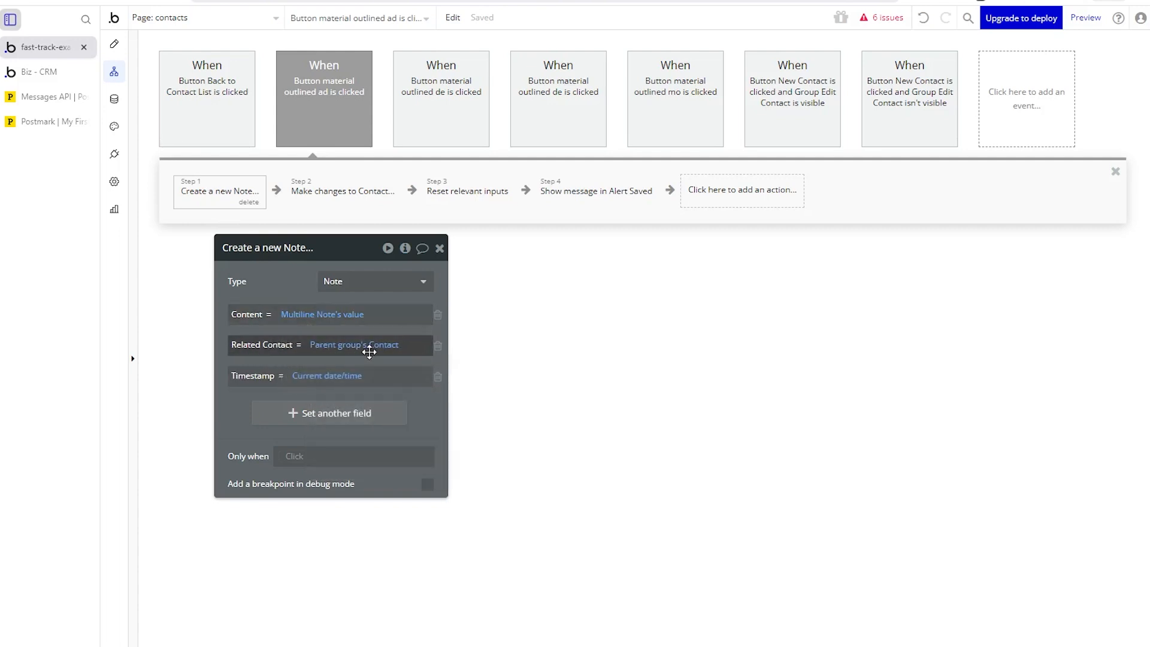
mouse_move(369, 353)
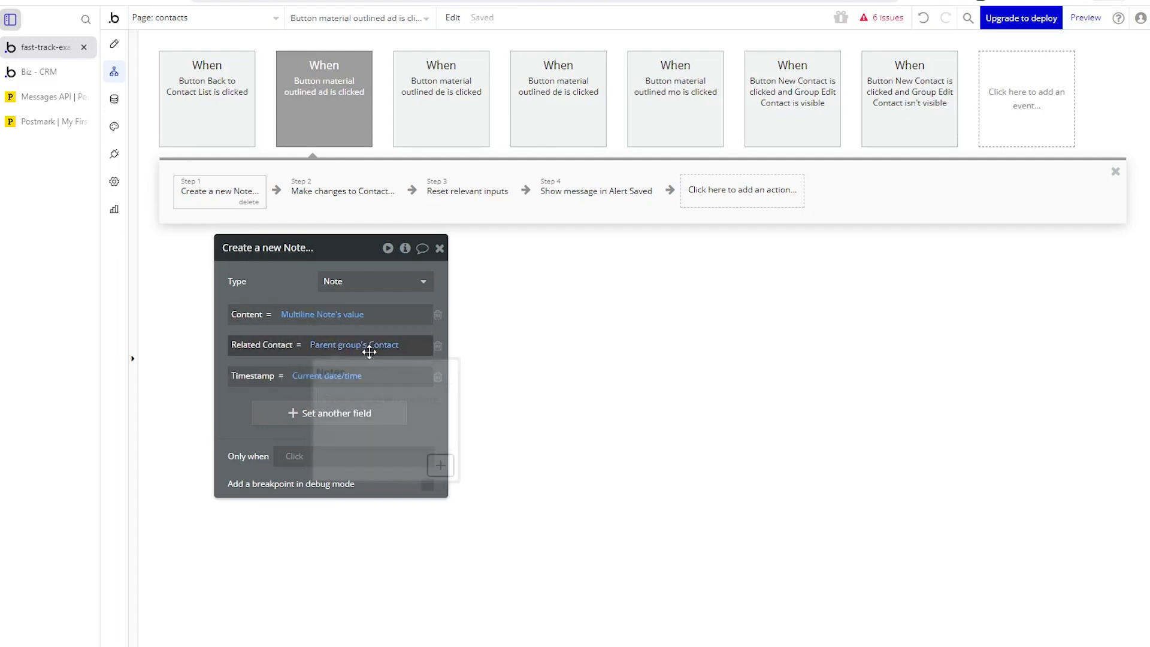
left_click(325, 376)
type("date")
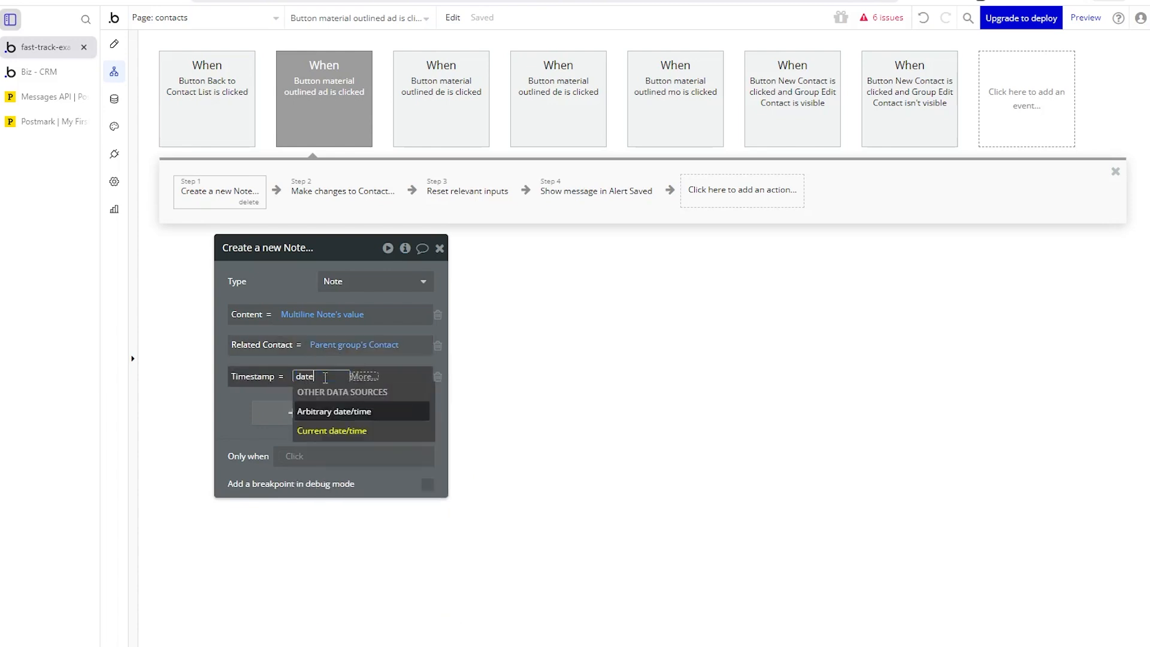
left_click(336, 433)
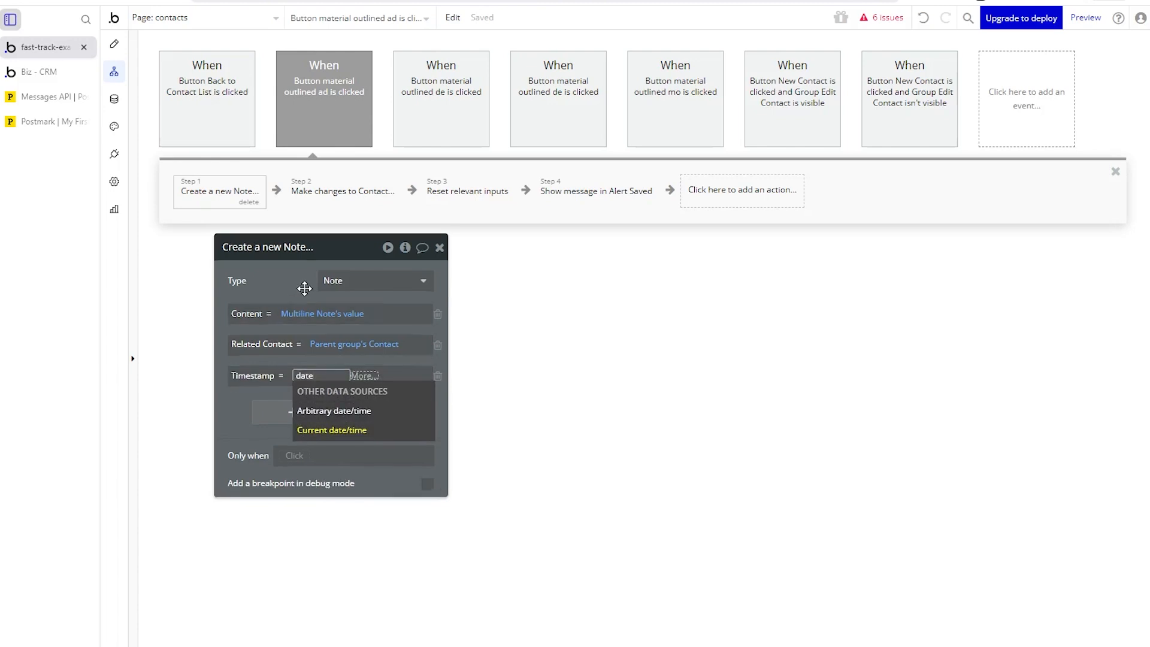
Inspect the Make changes to Contact action against the Create a new Note action, including the list operators available for Notes.
left_click(333, 205)
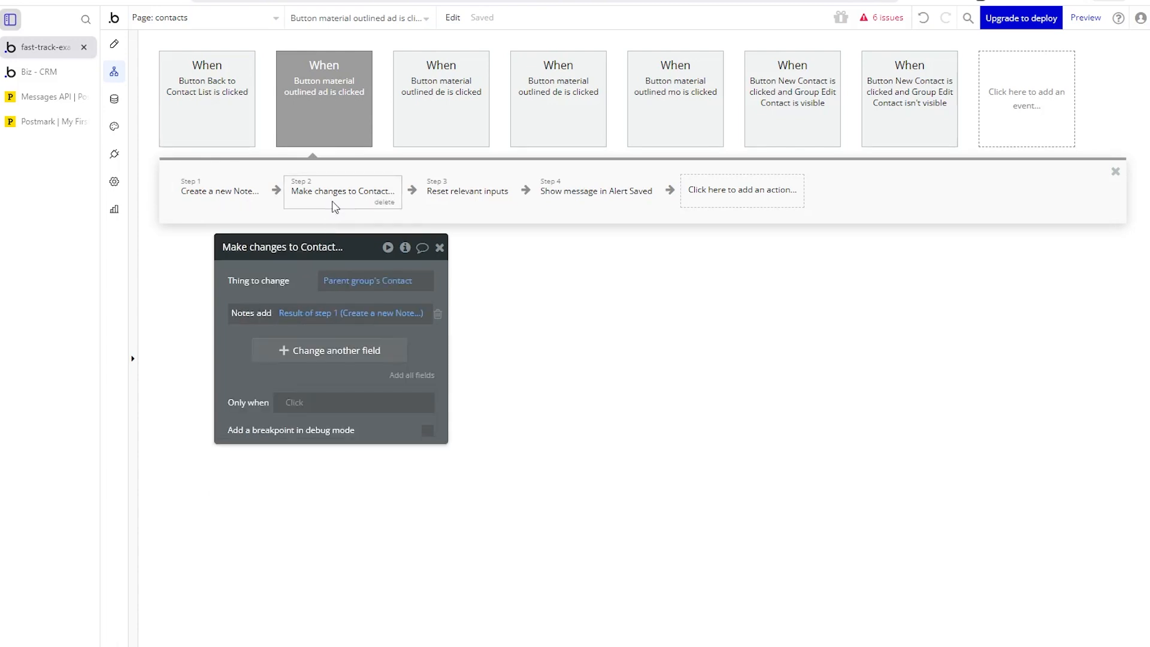
mouse_move(373, 290)
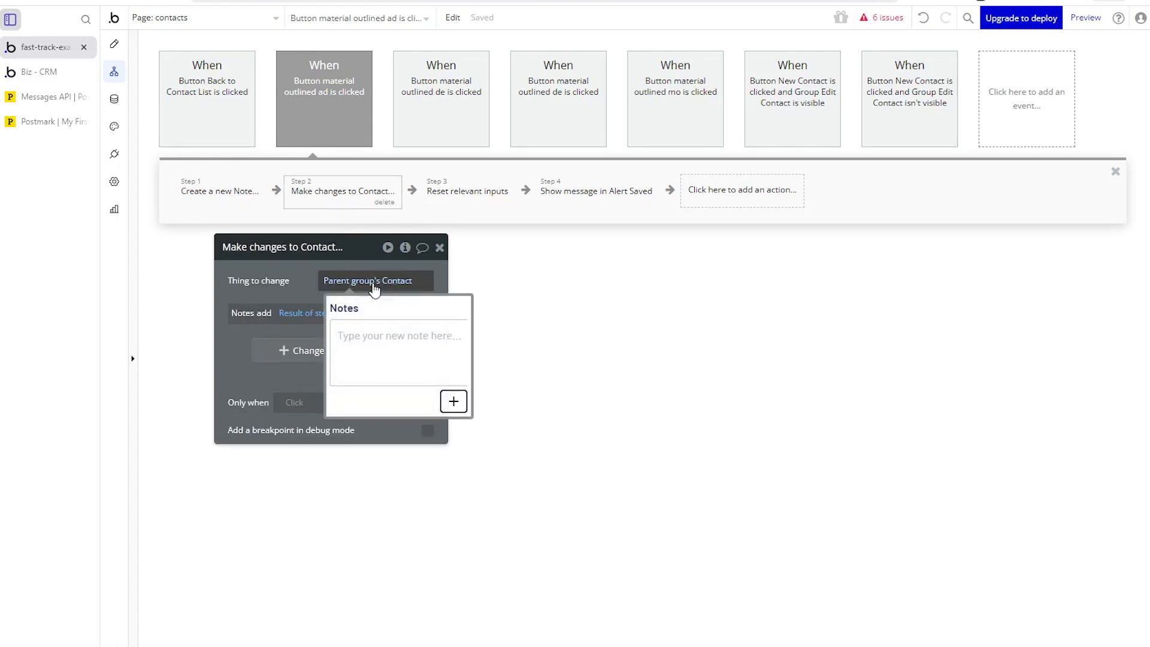
left_click(228, 203)
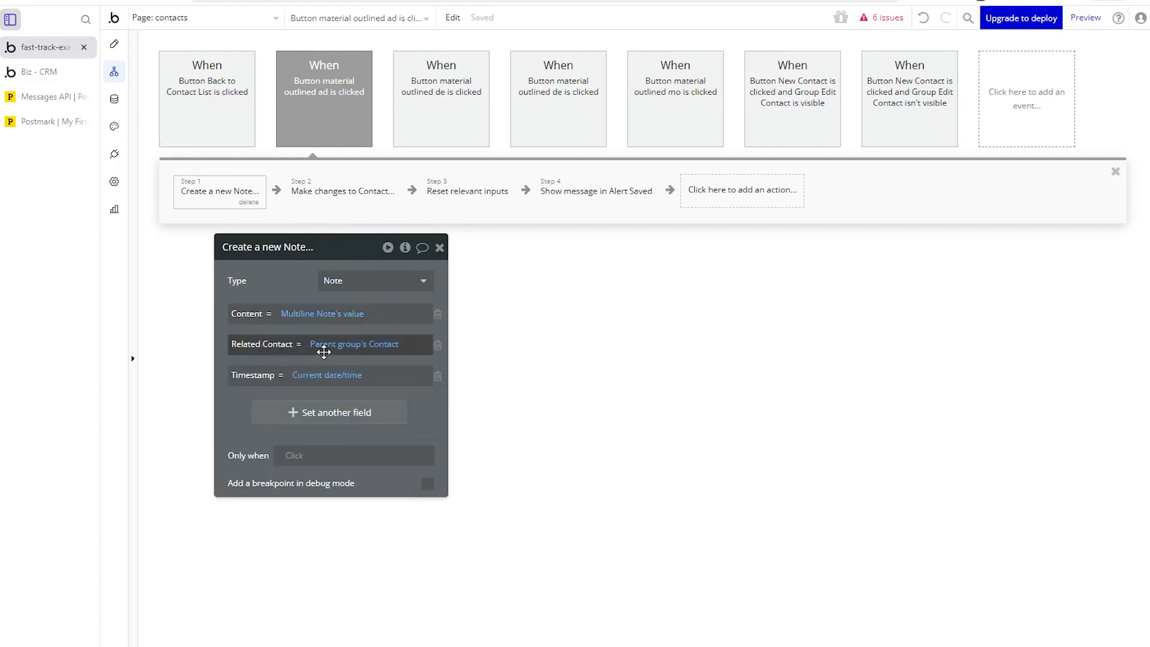
left_click(339, 205)
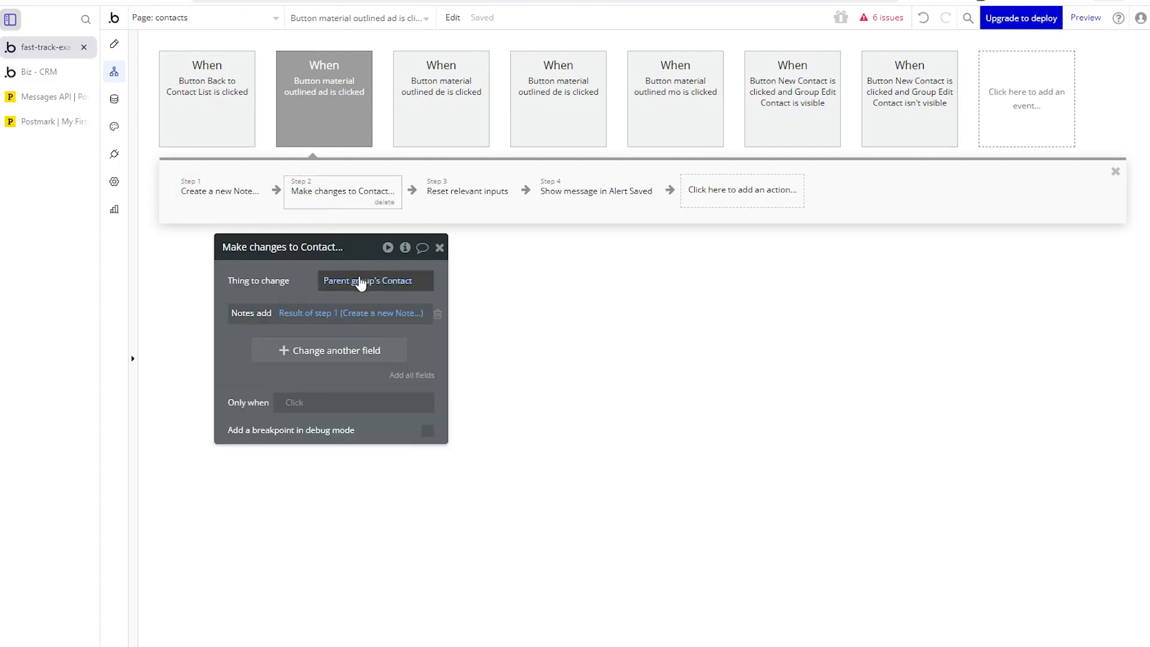
mouse_move(387, 284)
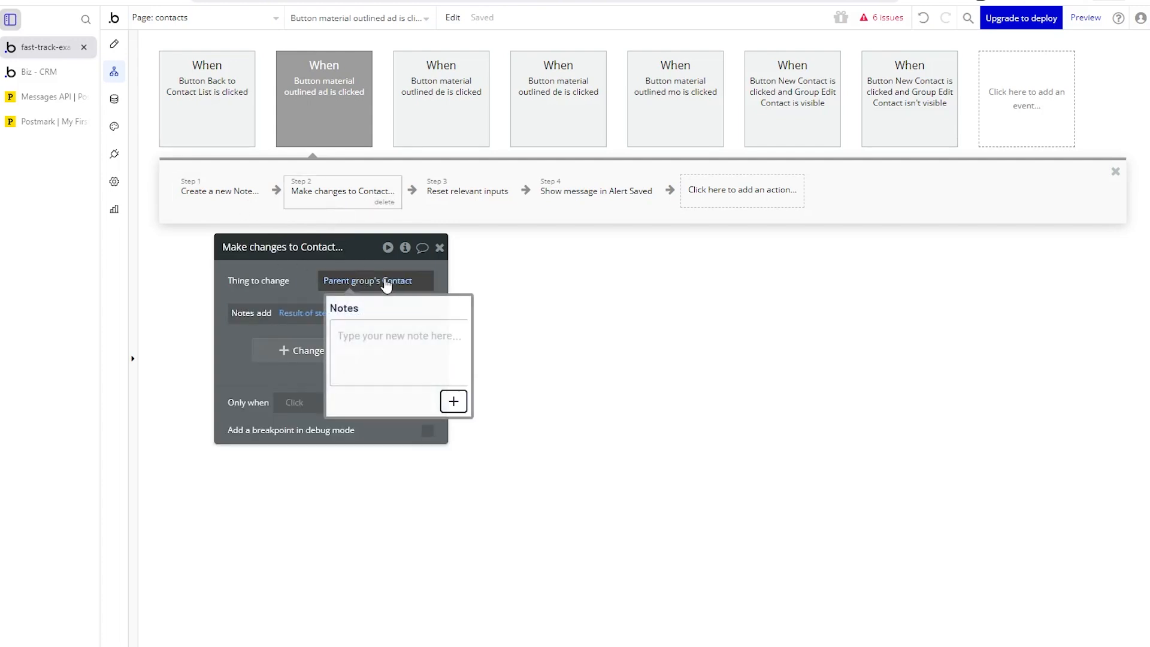
left_click(269, 318)
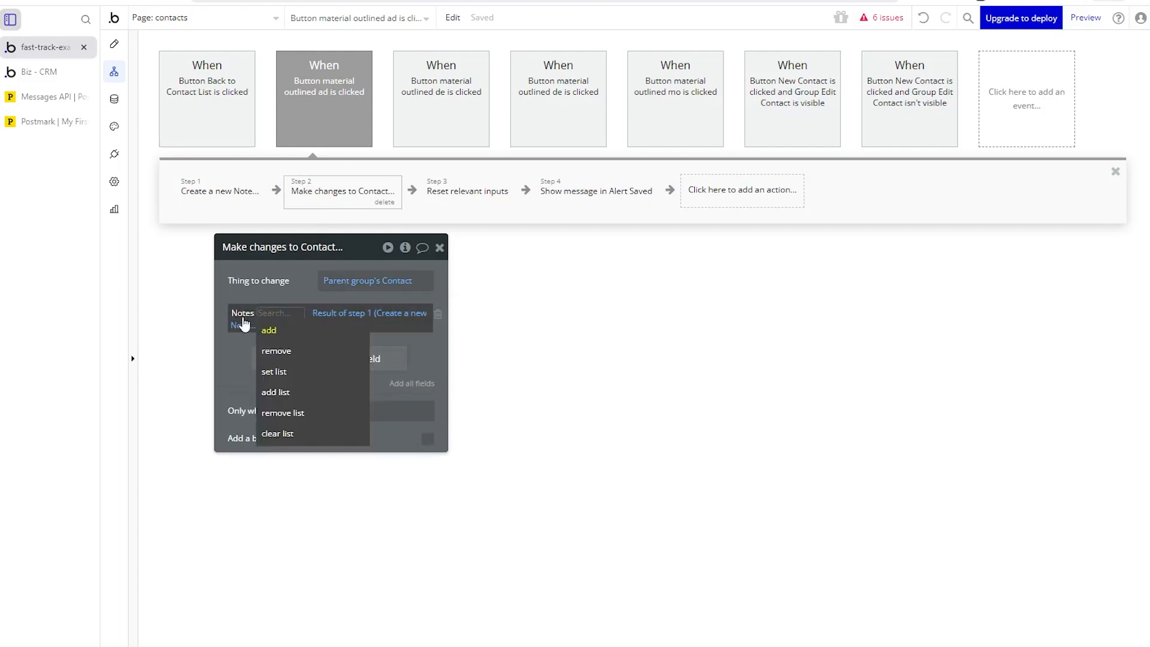
mouse_move(403, 289)
left_click(303, 288)
mouse_move(374, 285)
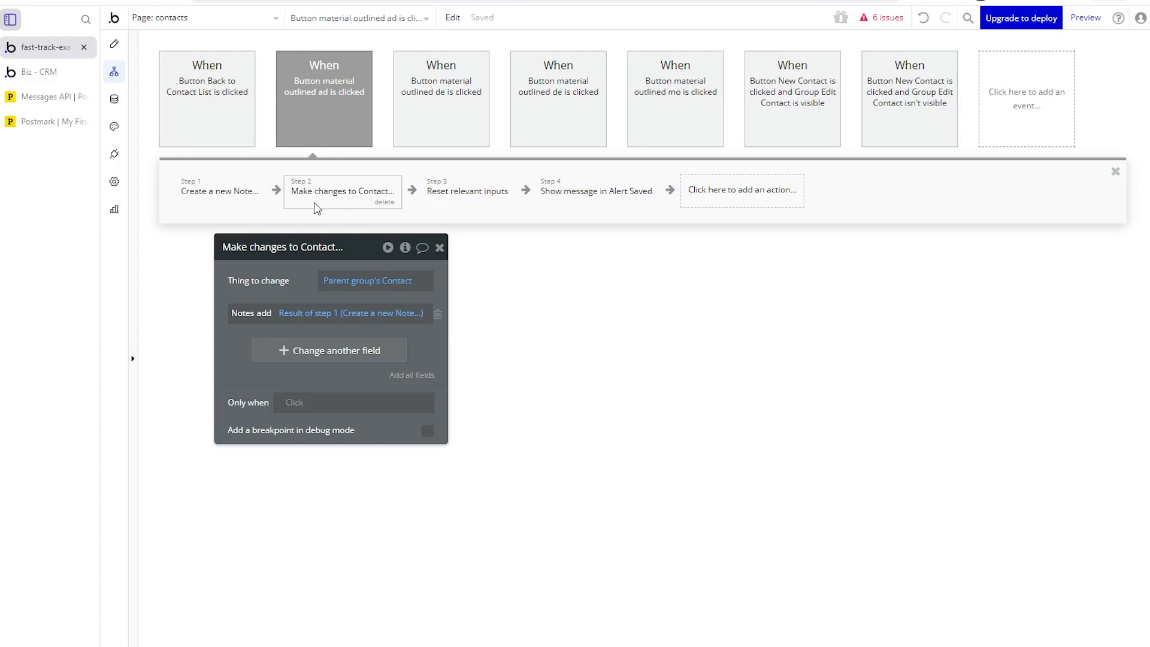
Inspect the Reset relevant inputs and Show message actions, checking Multiline Note and revealing Alert Saved on the canvas.
left_click(446, 204)
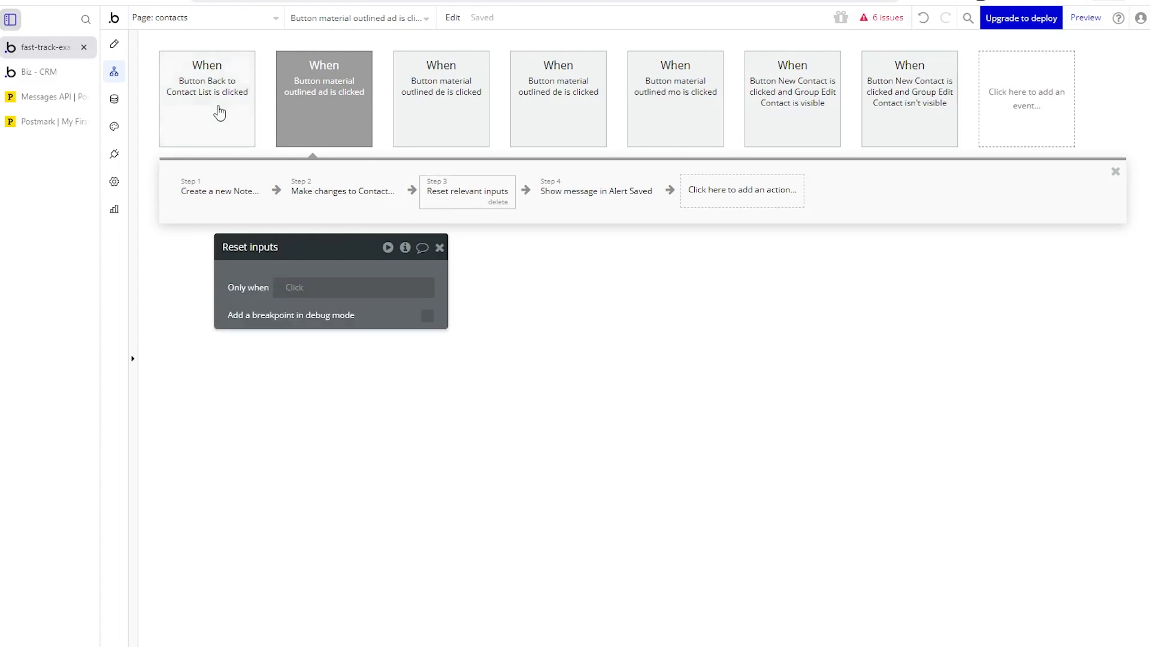
left_click(114, 44)
left_click(873, 225)
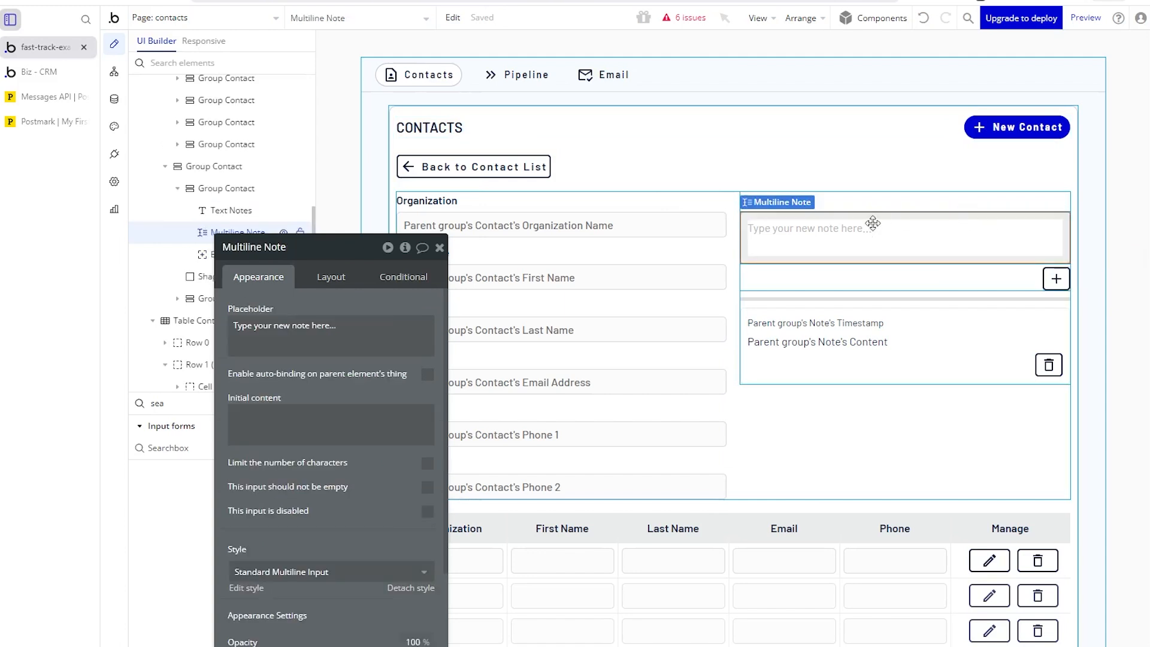
left_click(114, 72)
left_click(581, 205)
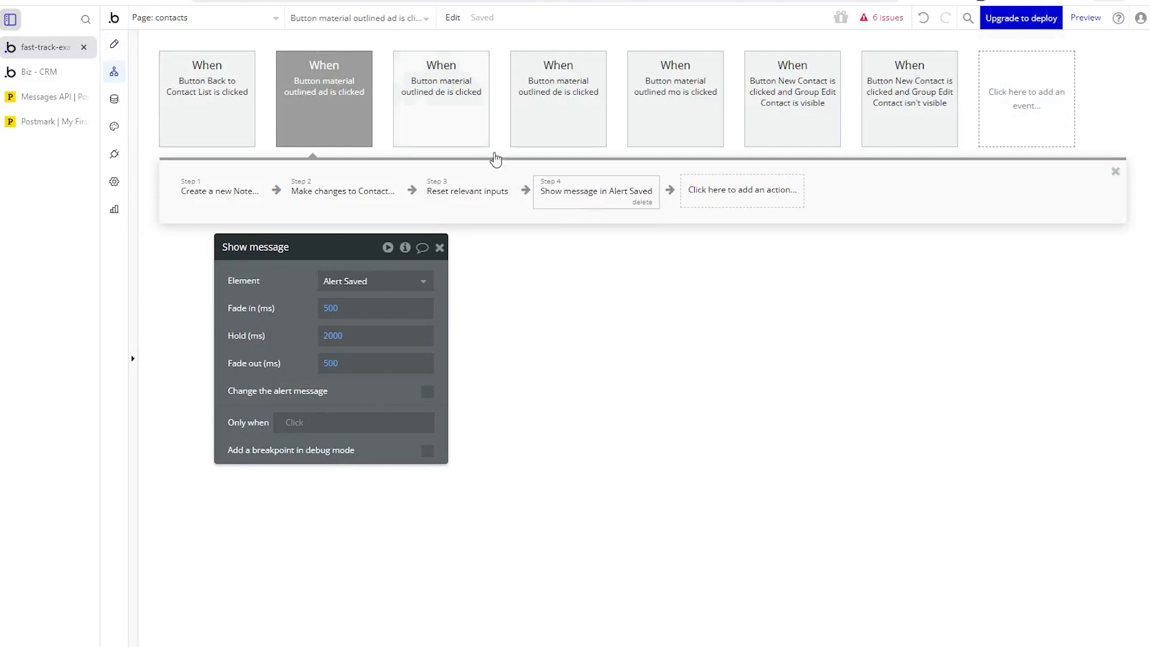
right_click(560, 199)
left_click(587, 308)
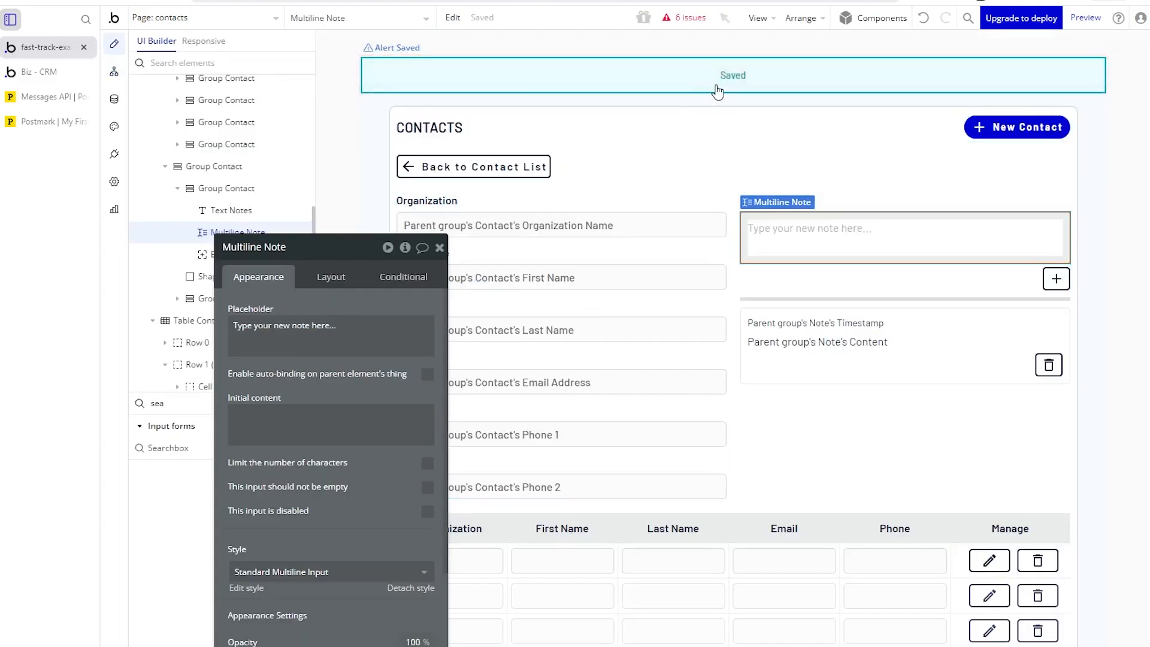
Open the workflow of the note's trash button and inspect its Make changes to Contact and Delete Note actions.
left_click(1049, 365)
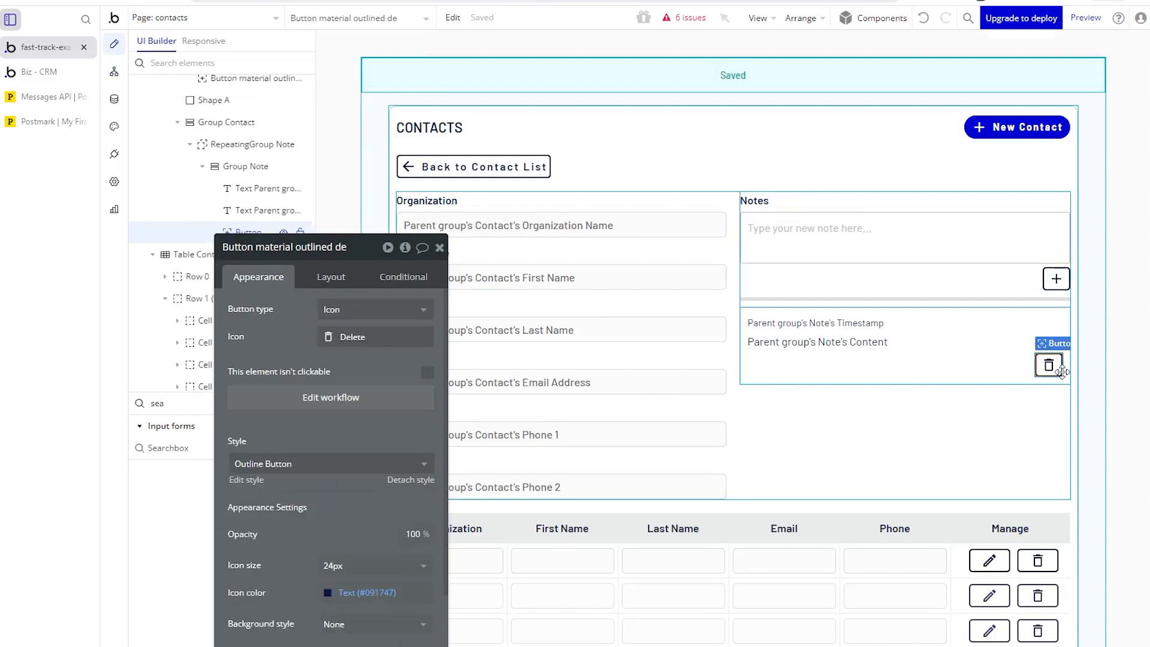
left_click(363, 400)
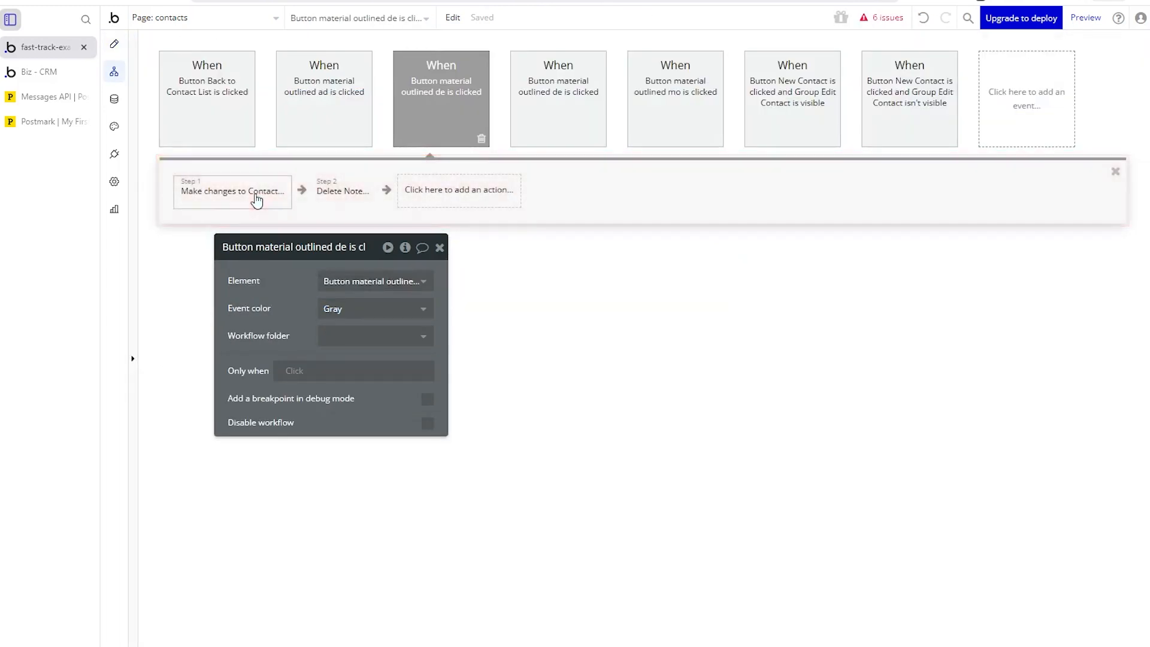
left_click(220, 197)
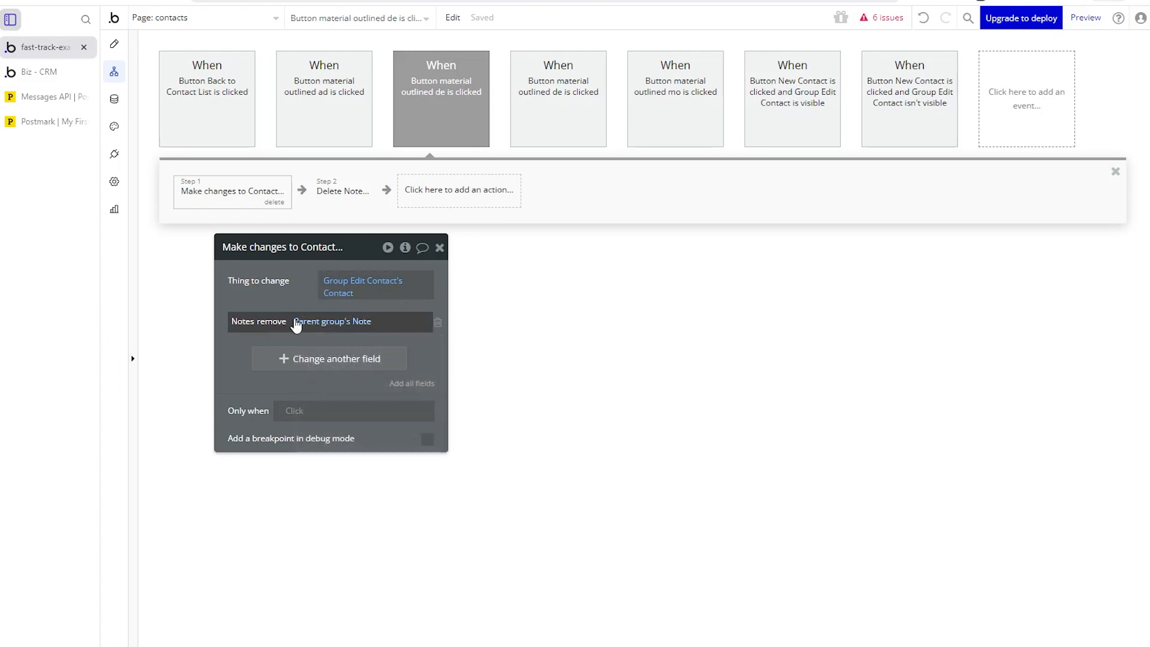
left_click(332, 192)
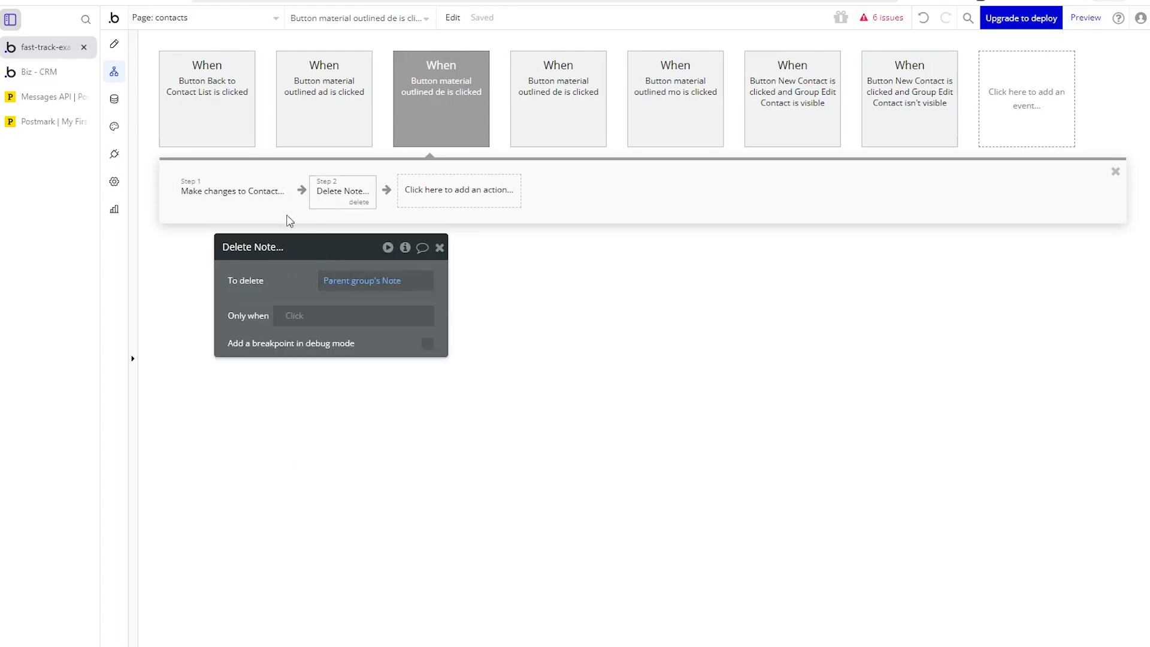
left_click(253, 205)
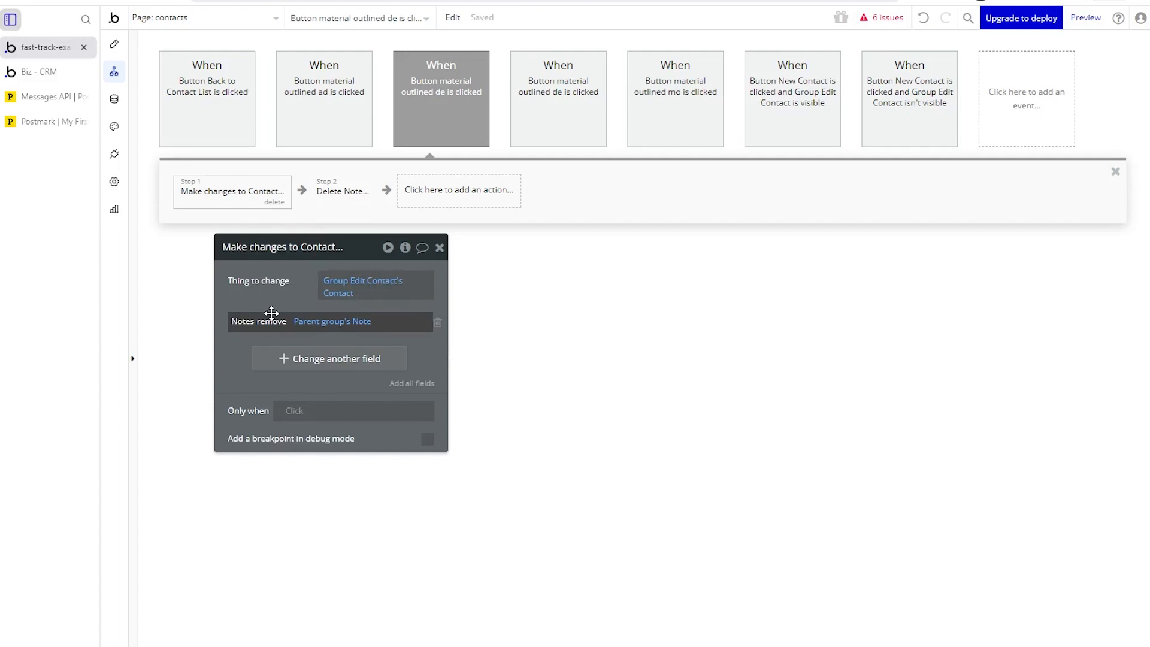
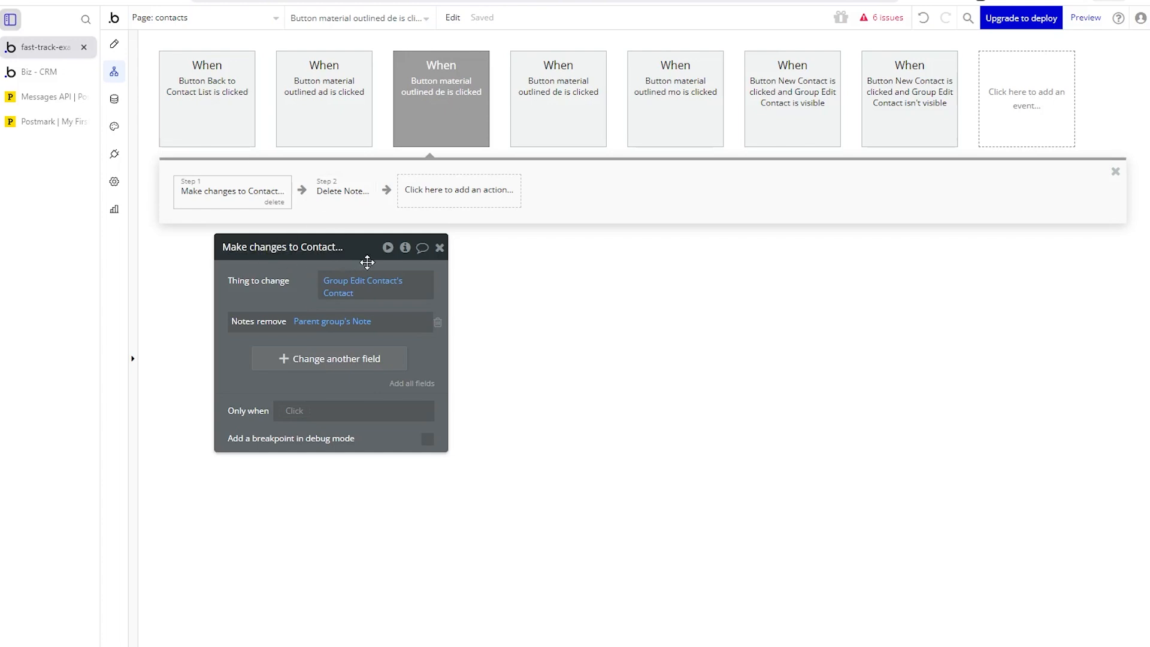
Switch to the pipeline page's design view and briefly reveal Popup Deal on the canvas.
left_click(486, 221)
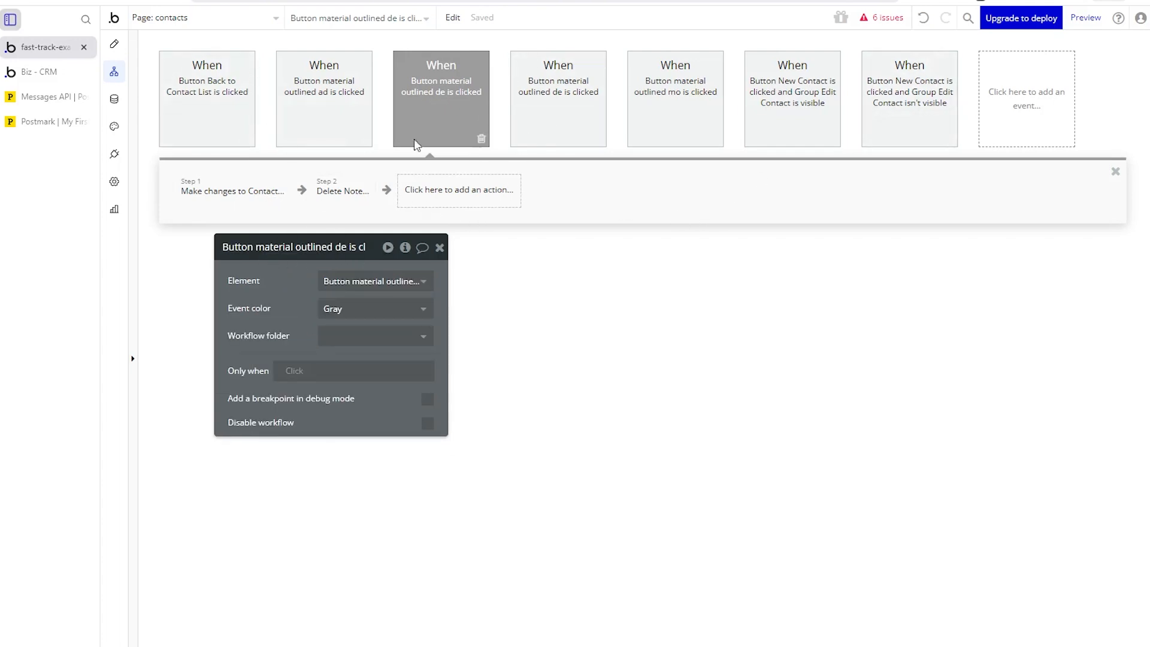
left_click(220, 24)
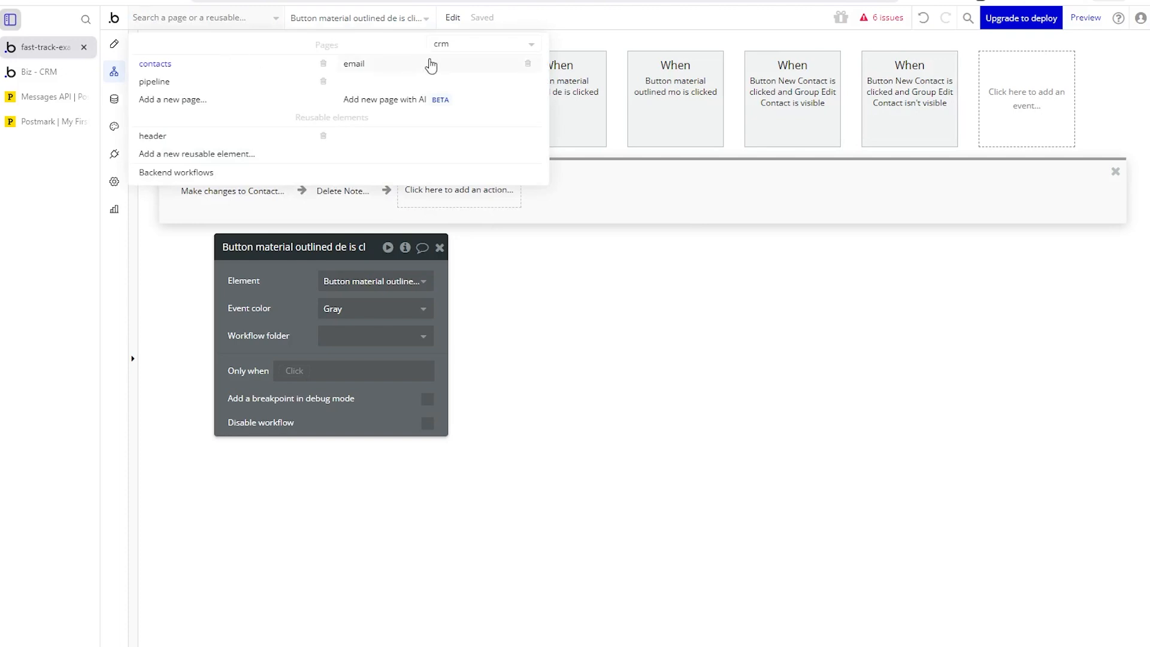
left_click(275, 82)
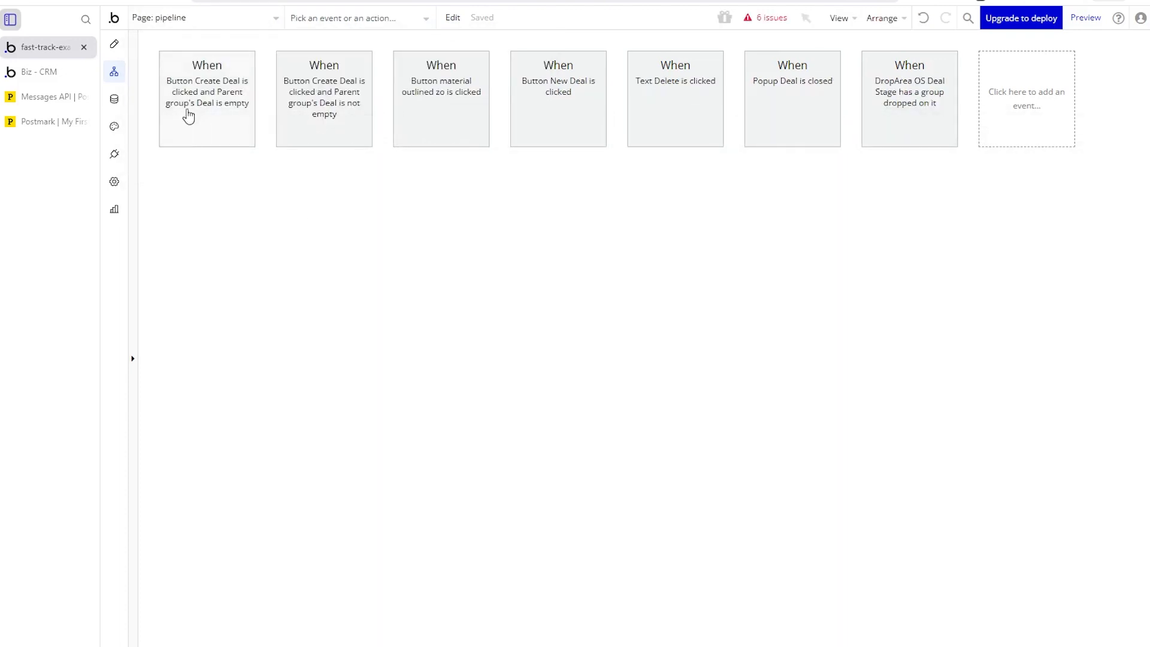
left_click(118, 50)
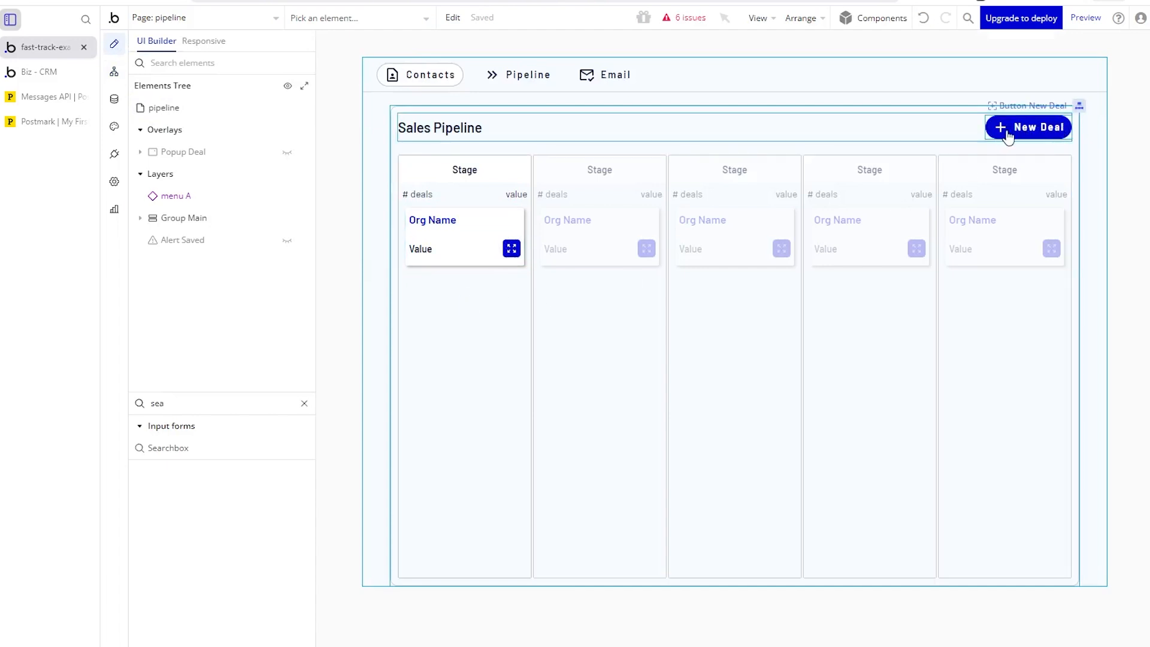
left_click(286, 153)
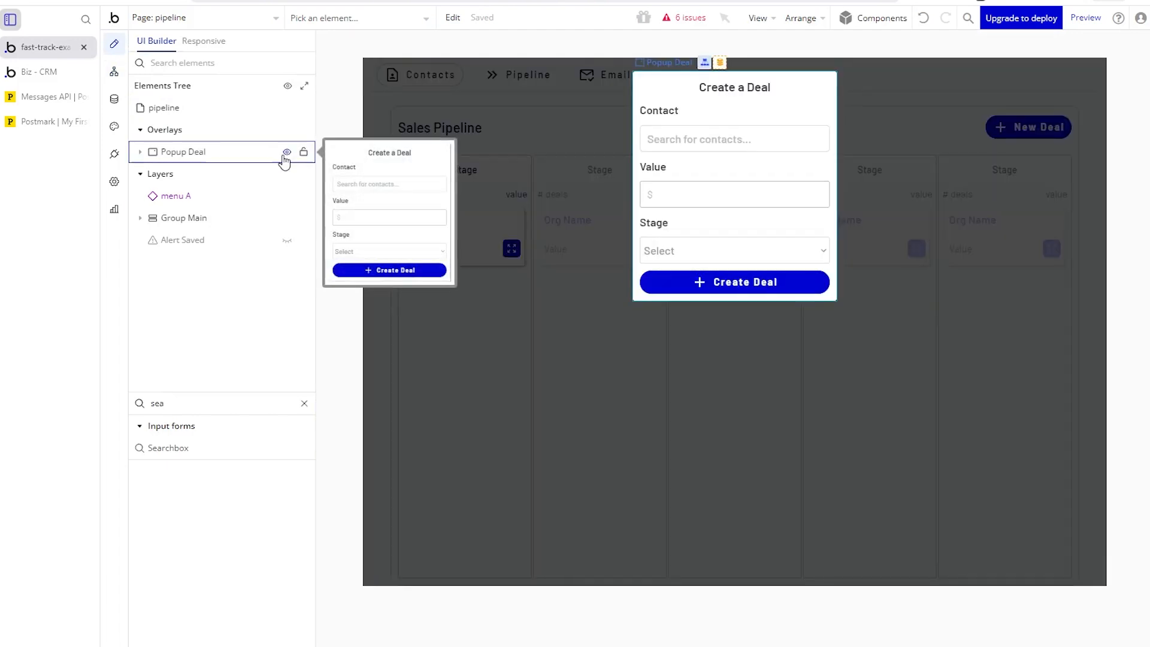
left_click(286, 153)
Open the New Deal button's workflow, inspect its Show Popup Deal action and reveal that popup on the canvas.
left_click(1055, 133)
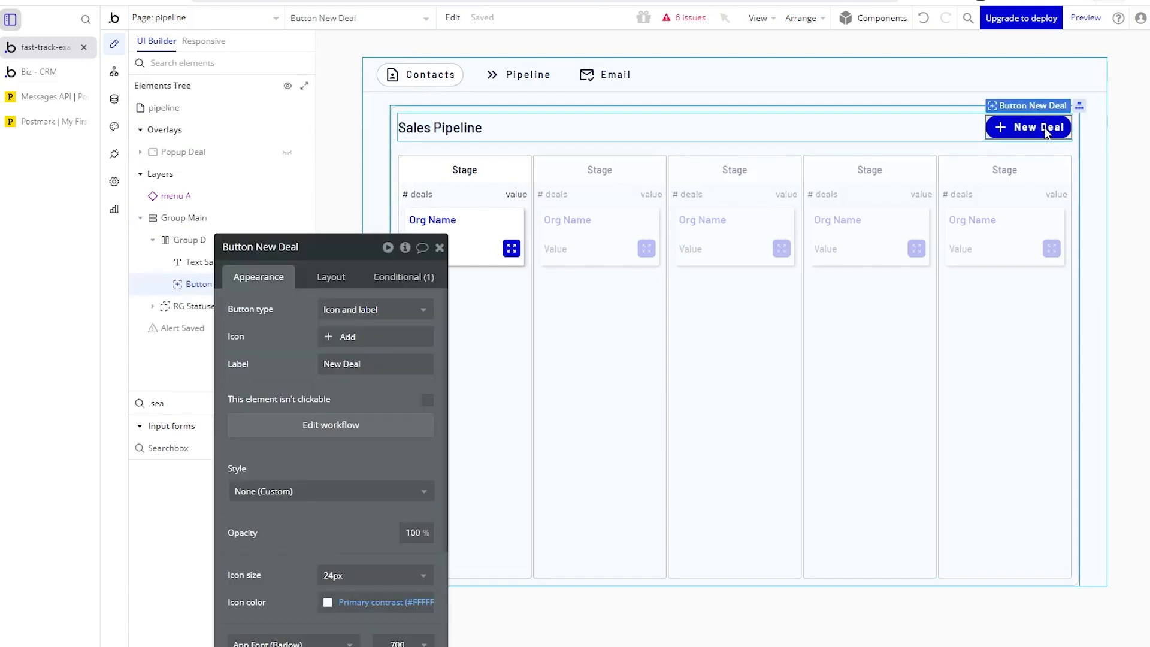
left_click(367, 427)
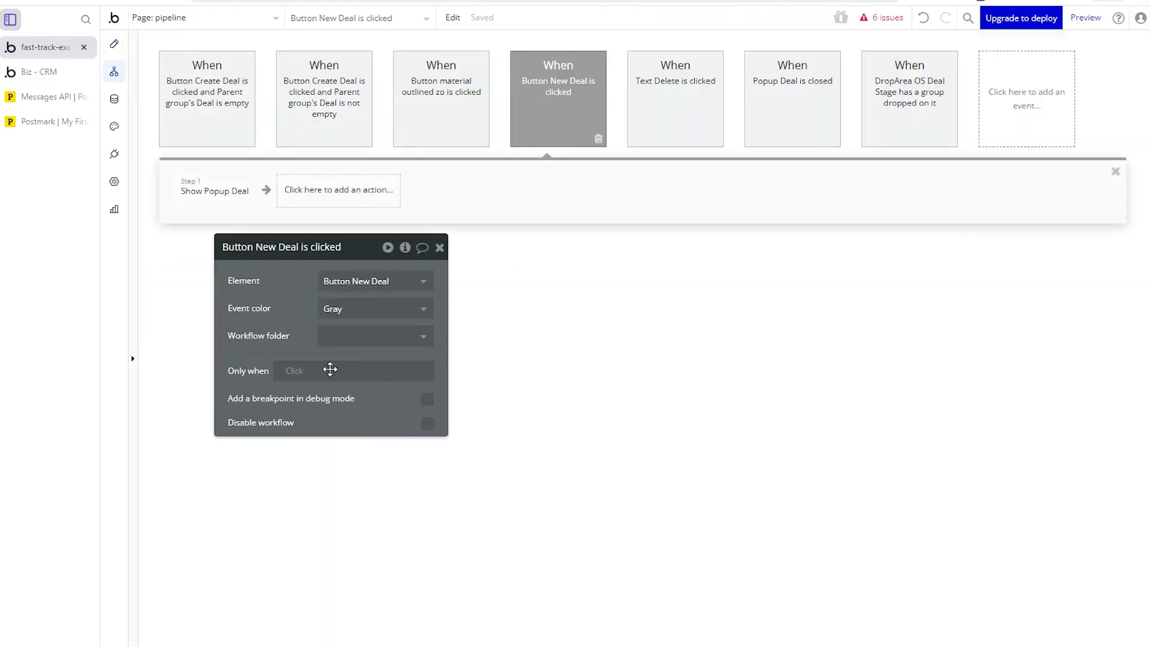
left_click(217, 192)
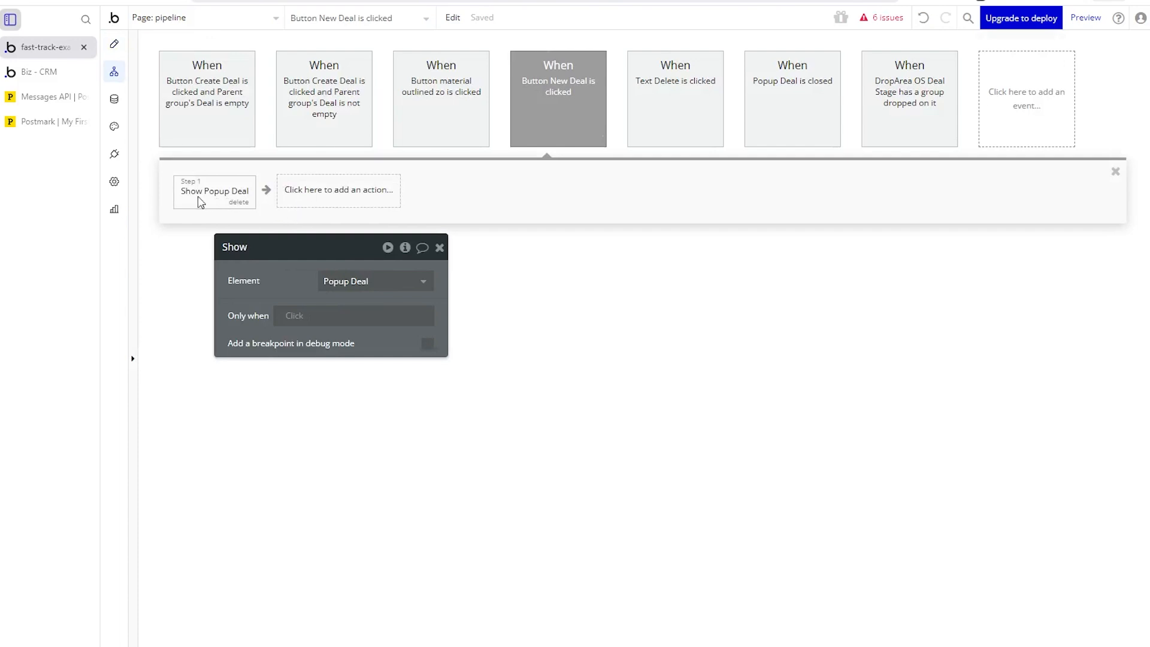
right_click(200, 202)
left_click(224, 307)
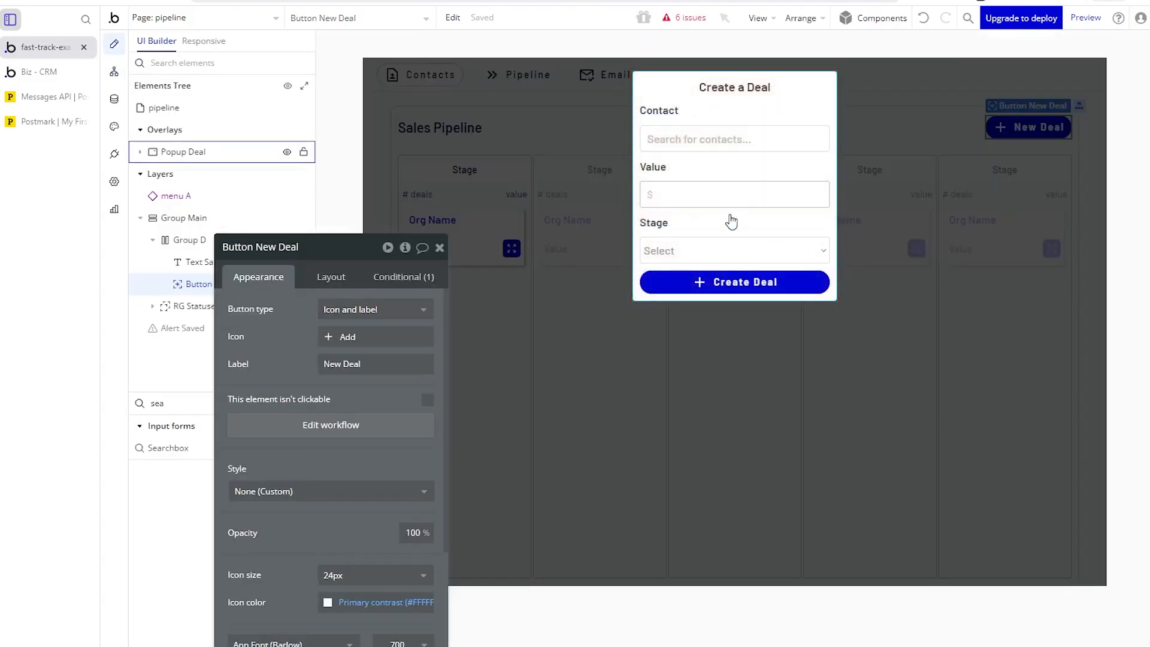
Inspect the contact search box, value input, stage dropdown and Create Deal button in Popup Deal.
left_click(711, 135)
left_click(706, 193)
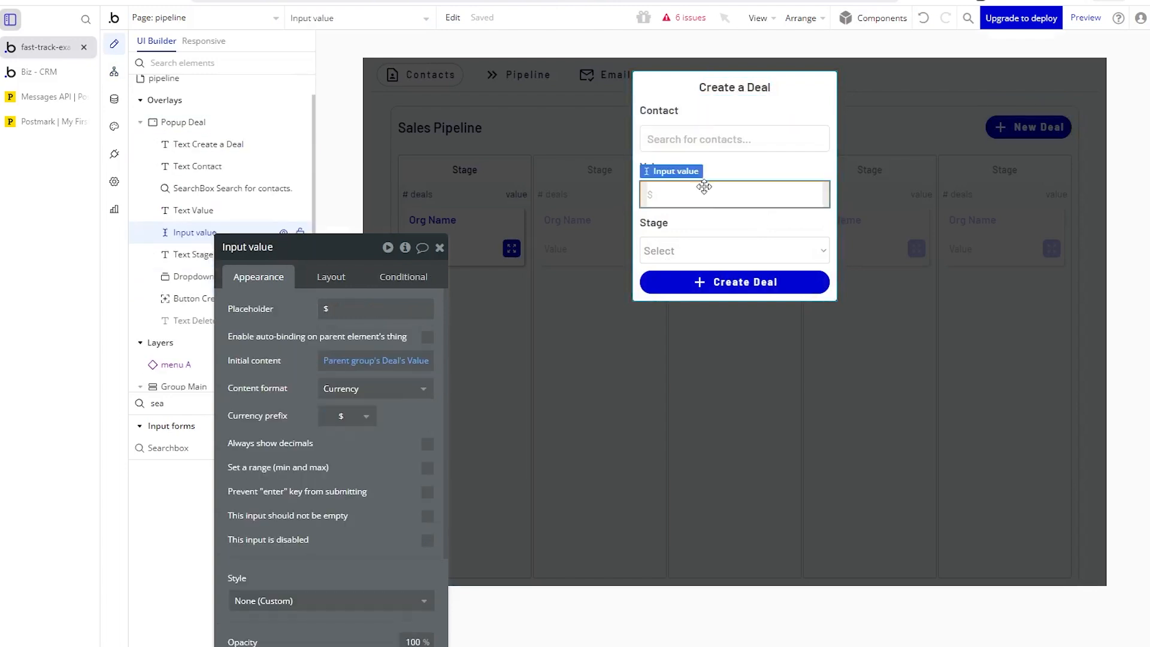
left_click(701, 251)
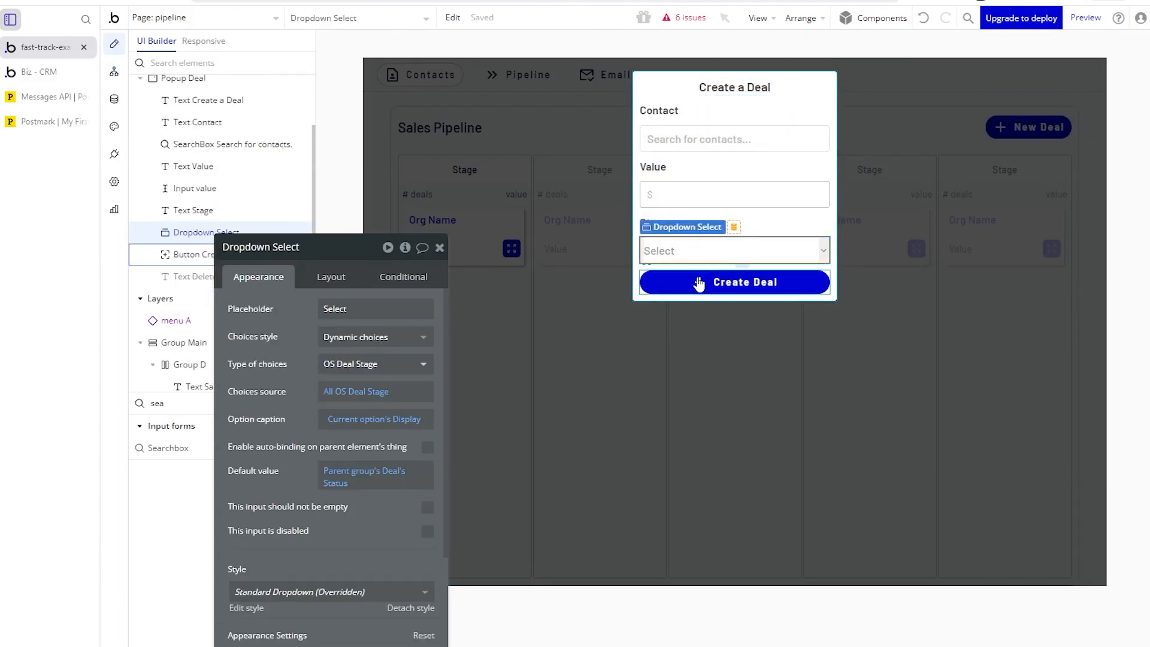
left_click(695, 284)
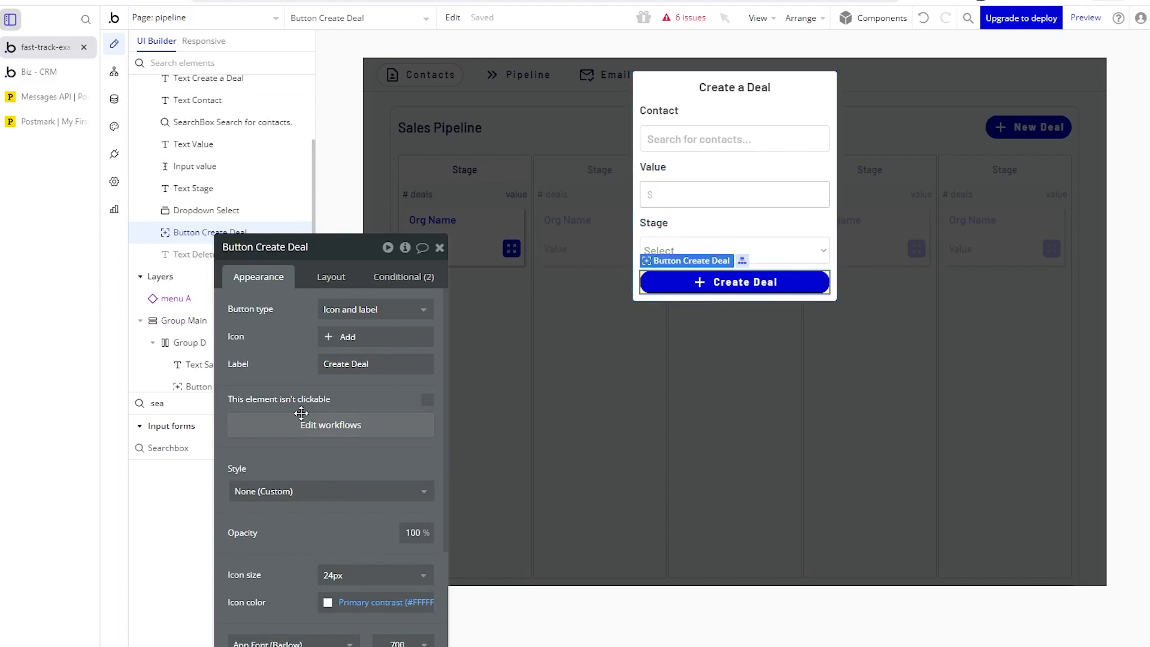
Open the Create Deal button's workflows and compare the events for an empty and a non-empty parent group's Deal.
left_click(330, 425)
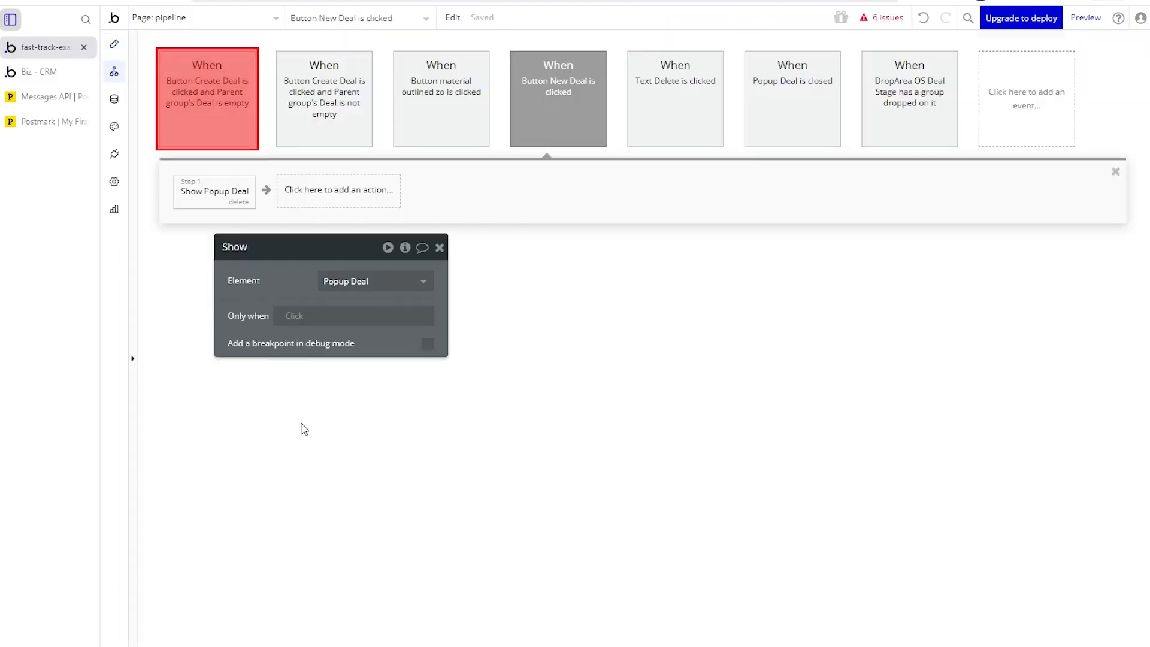
left_click(321, 115)
left_click(237, 119)
left_click(246, 114)
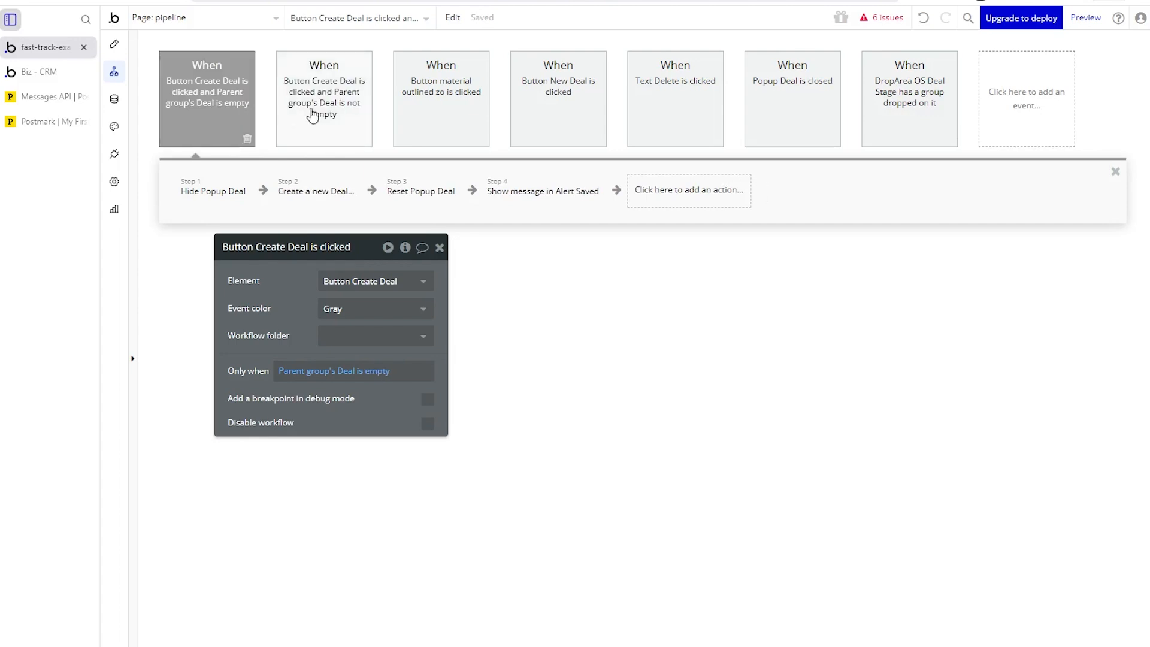
left_click(321, 111)
left_click(249, 109)
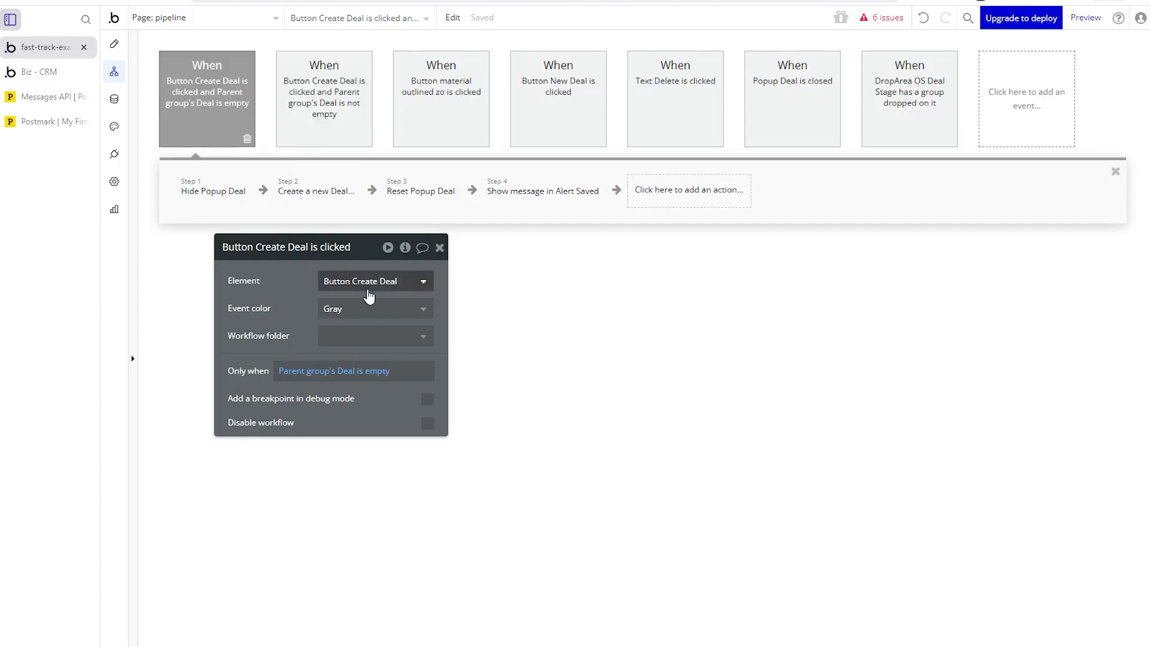
Inspect the Create Deal button's conditionals and preview the "Parent group's Deal is not empty" condition on and off.
left_click(114, 44)
left_click(411, 281)
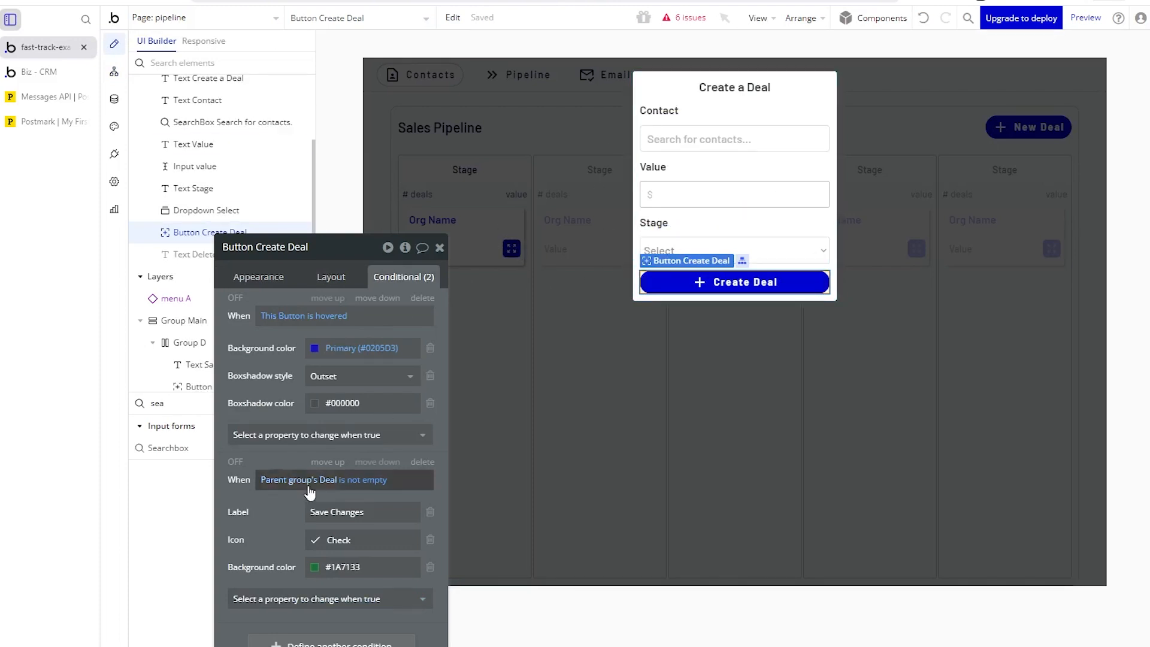
left_click(235, 463)
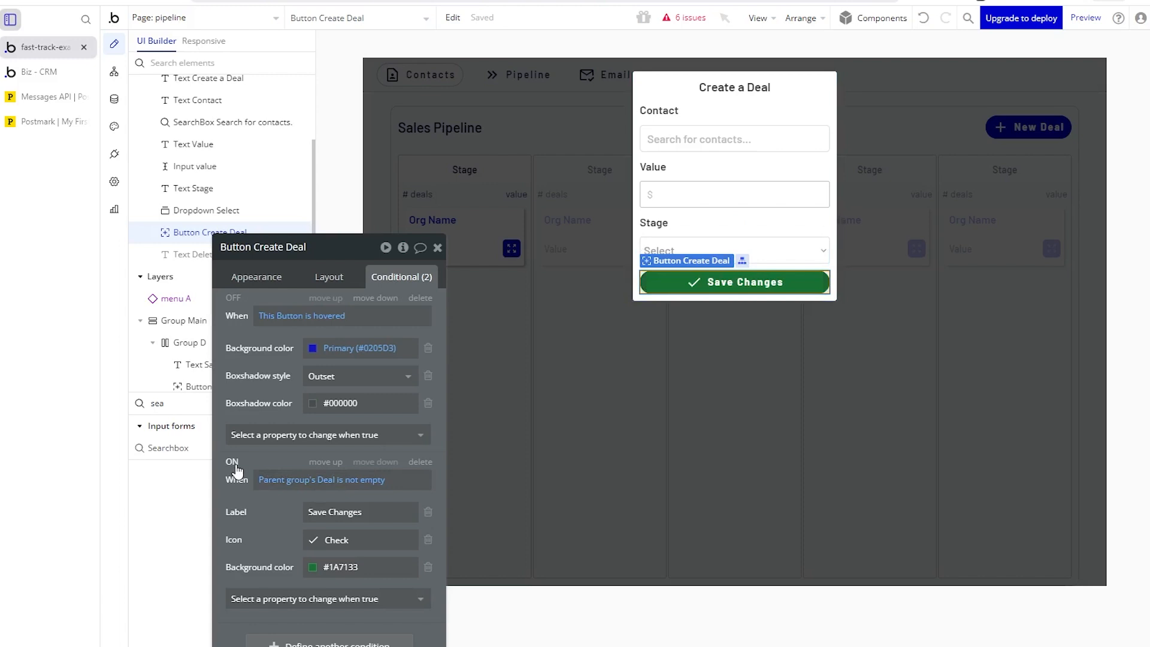
left_click(235, 465)
Return to the empty-Deal workflow and inspect its Only when condition and the fields of the Create a new Deal action.
left_click(115, 72)
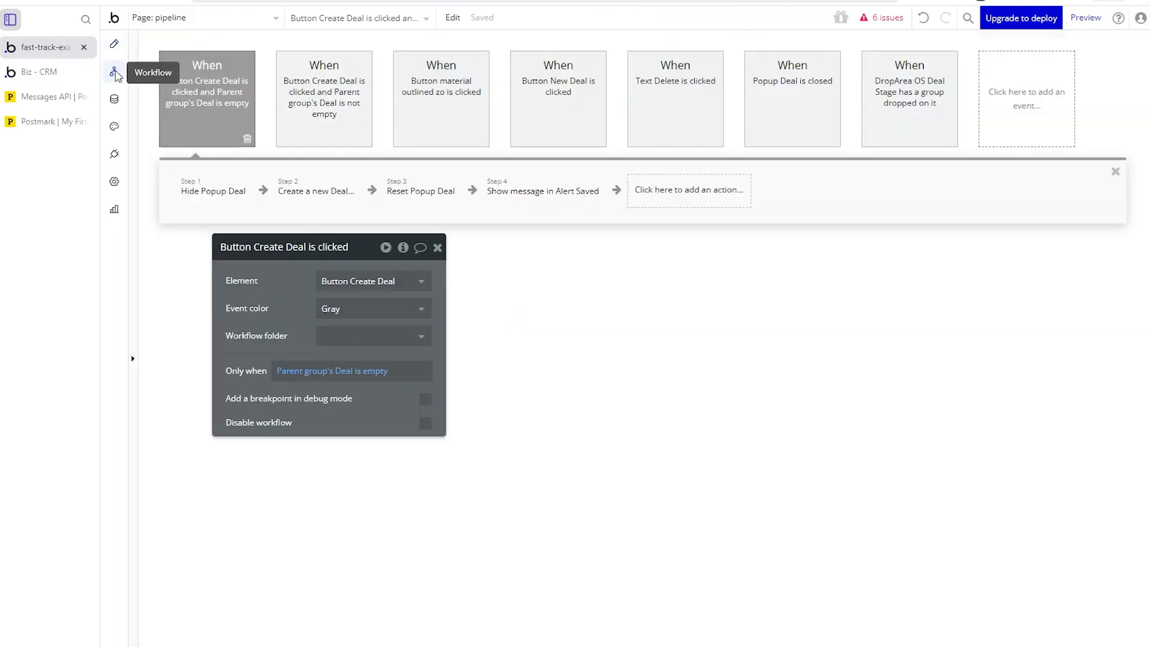
mouse_move(228, 126)
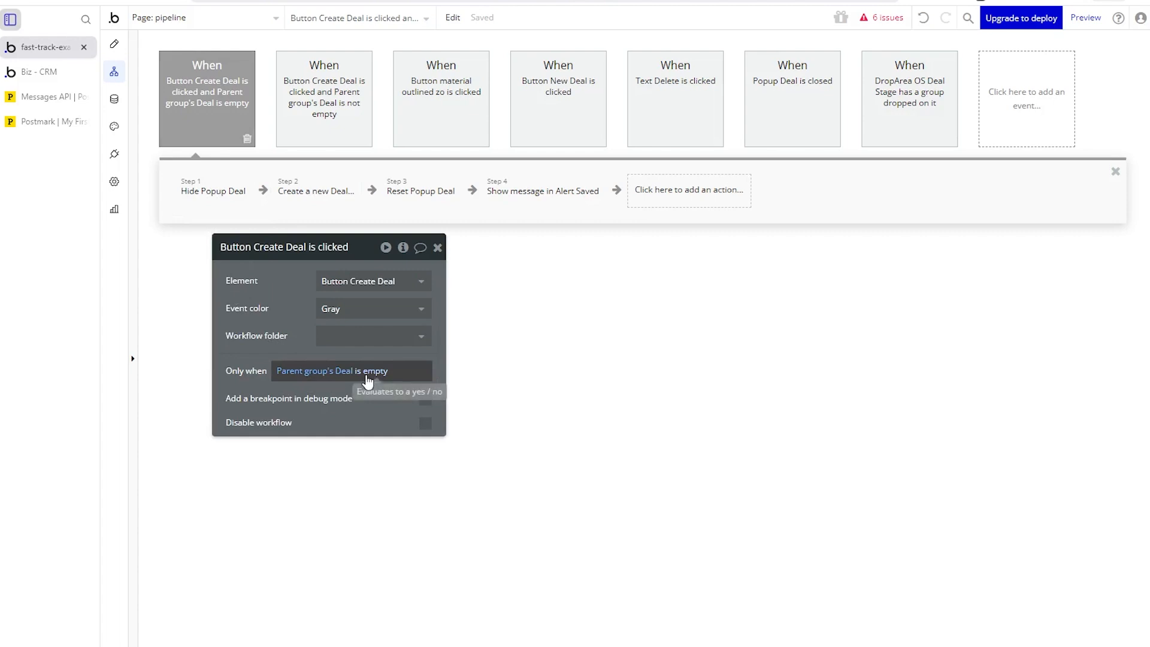
left_click(310, 202)
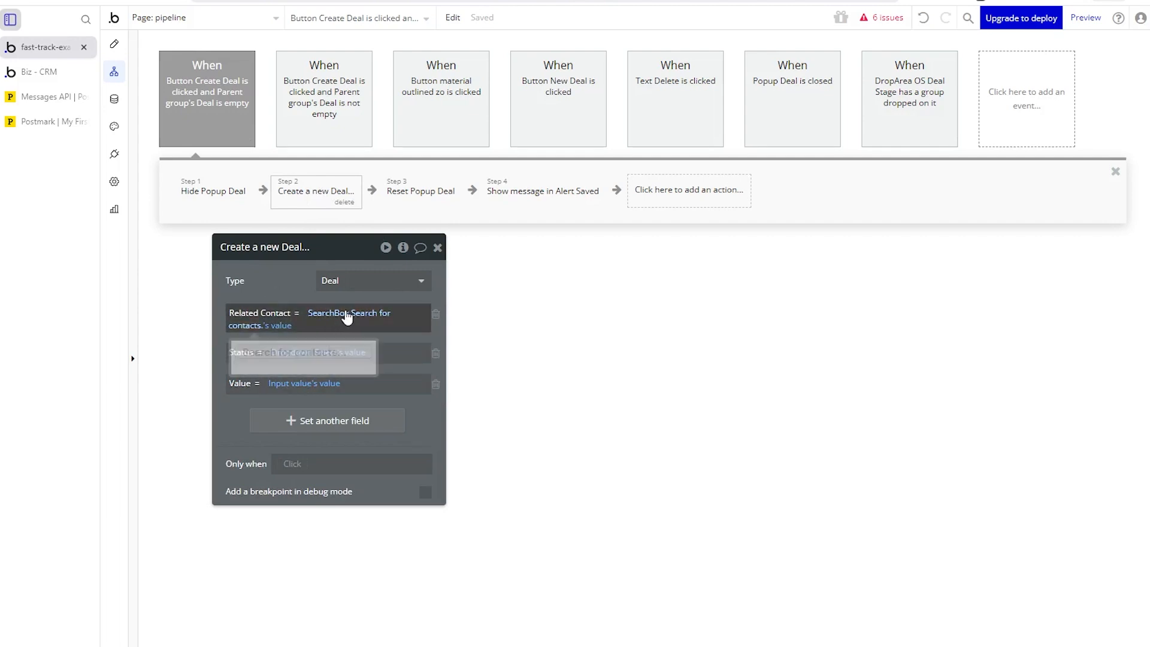
mouse_move(319, 361)
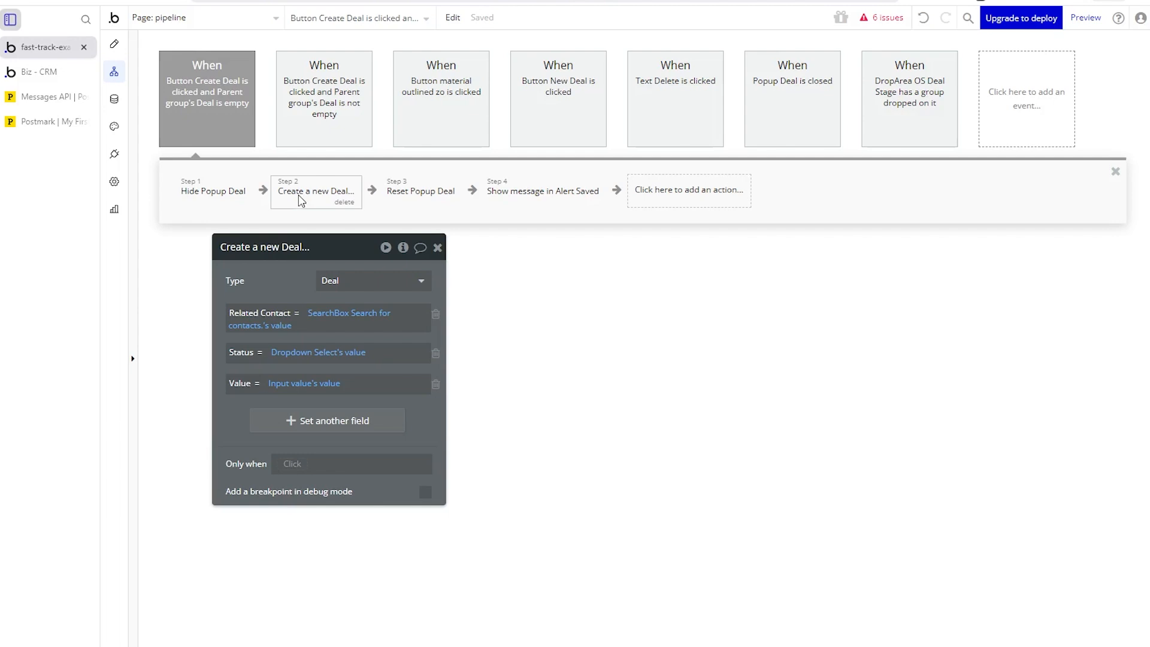
Inspect the Hide Popup Deal, Reset Popup Deal and Show message actions of the deal creation workflow.
left_click(218, 198)
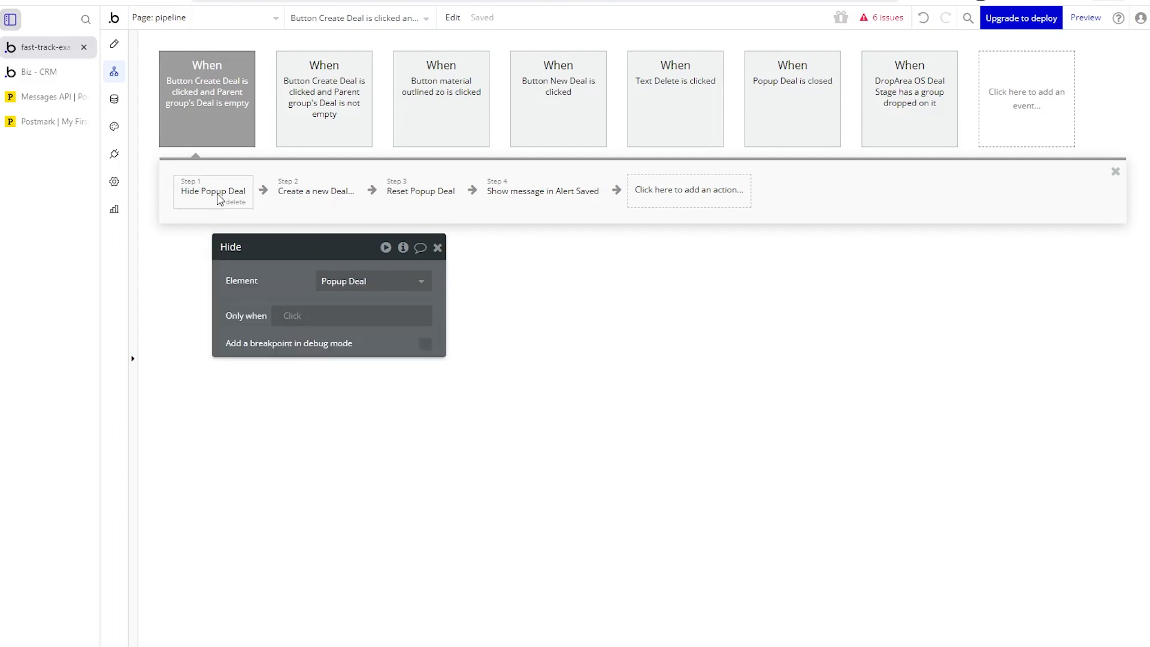
left_click(406, 192)
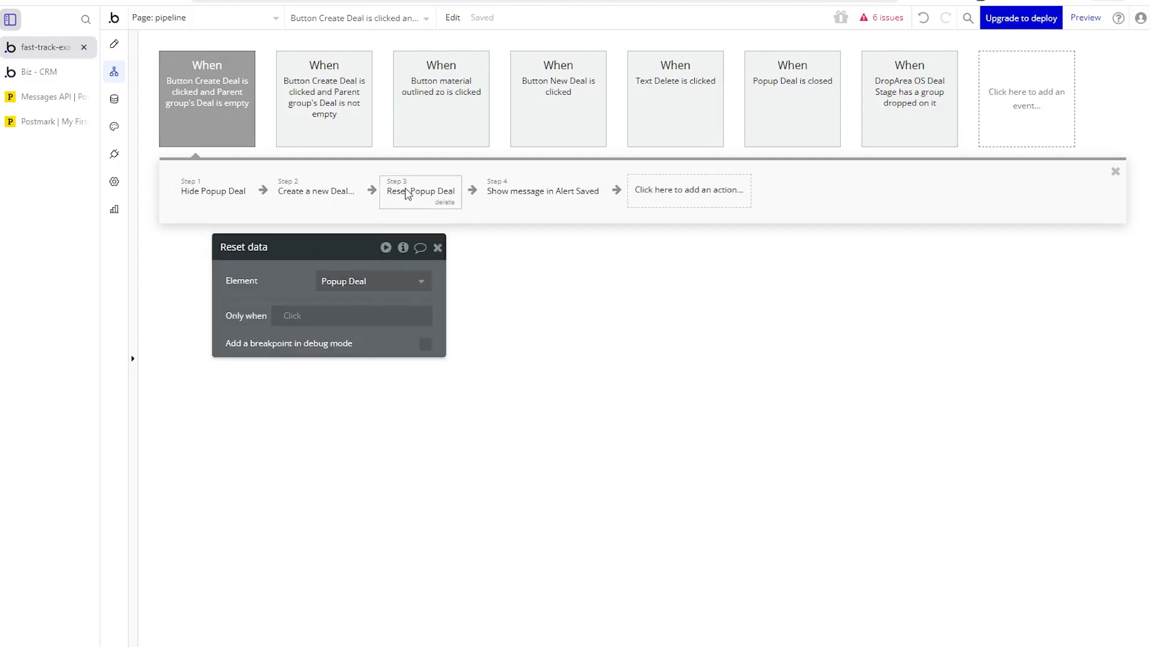
left_click(536, 190)
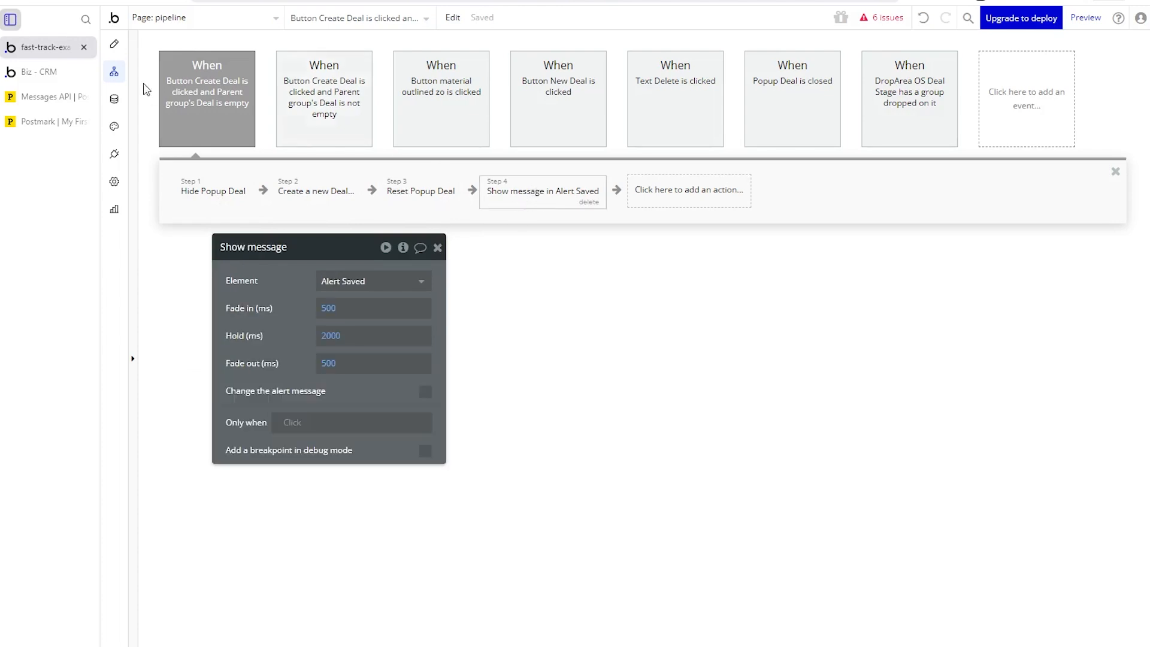
Open the Create Deal workflow for a non-empty Deal and inspect its Make changes to Deal, Hide, Reset and Show message actions.
left_click(296, 103)
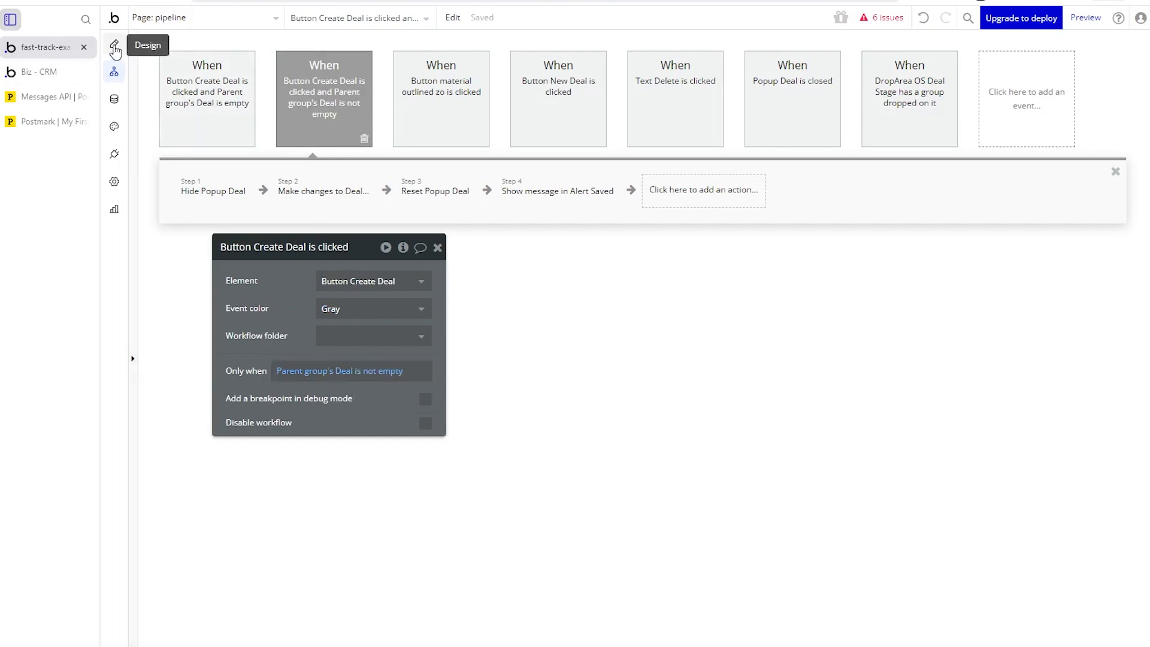
left_click(330, 199)
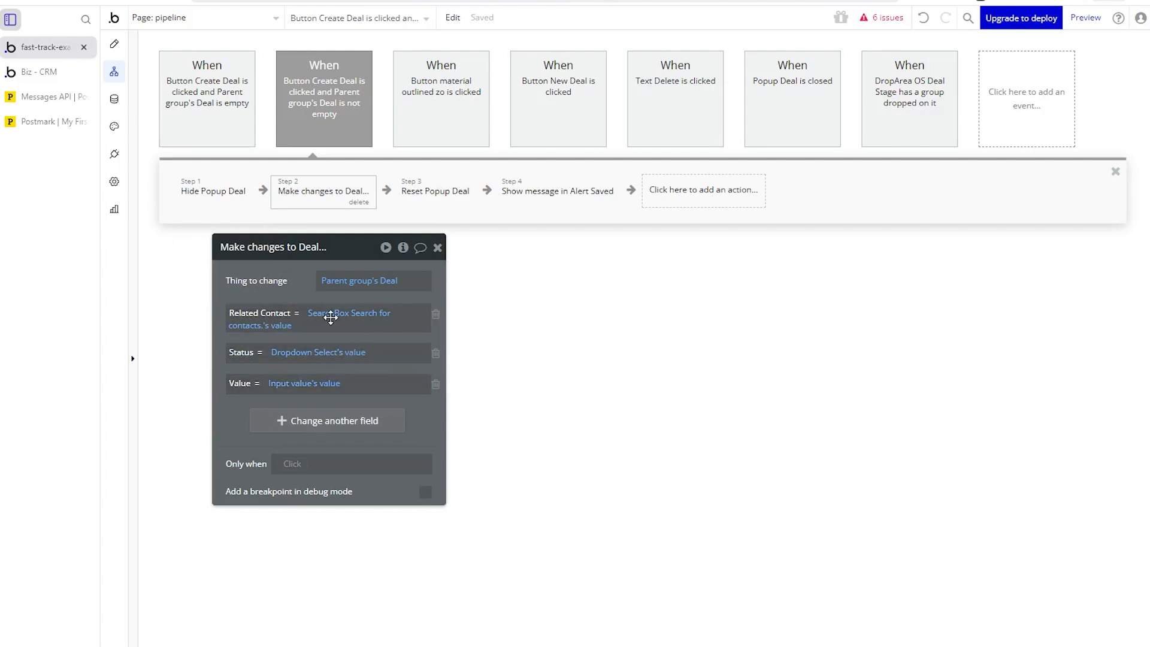
left_click(205, 194)
left_click(453, 195)
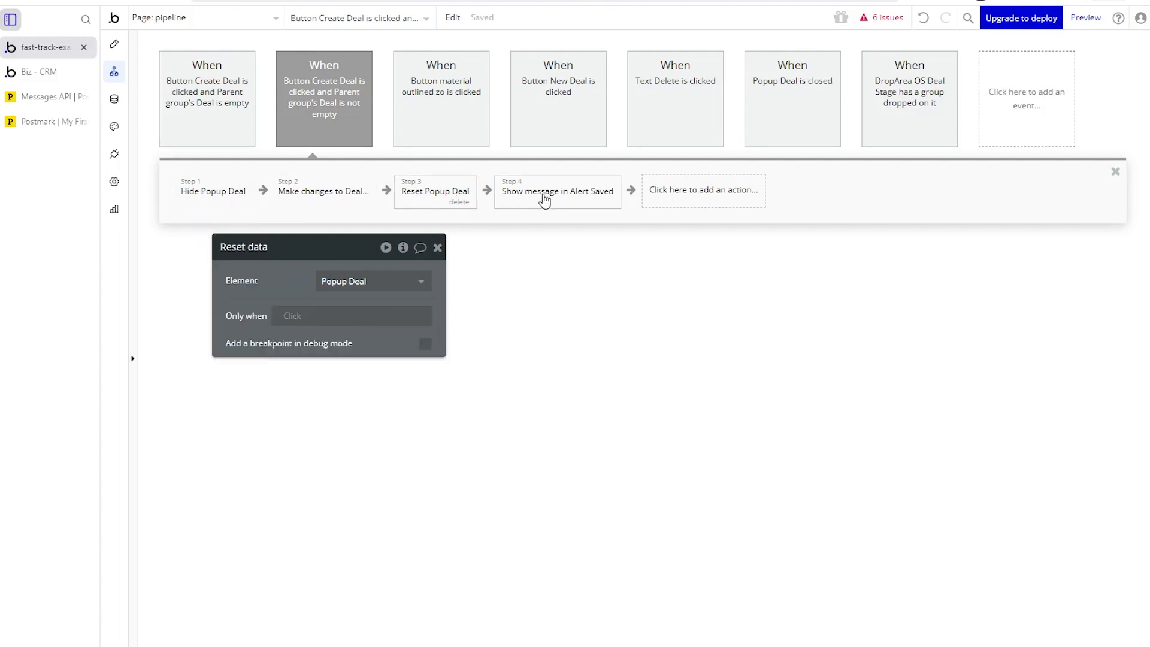
left_click(552, 197)
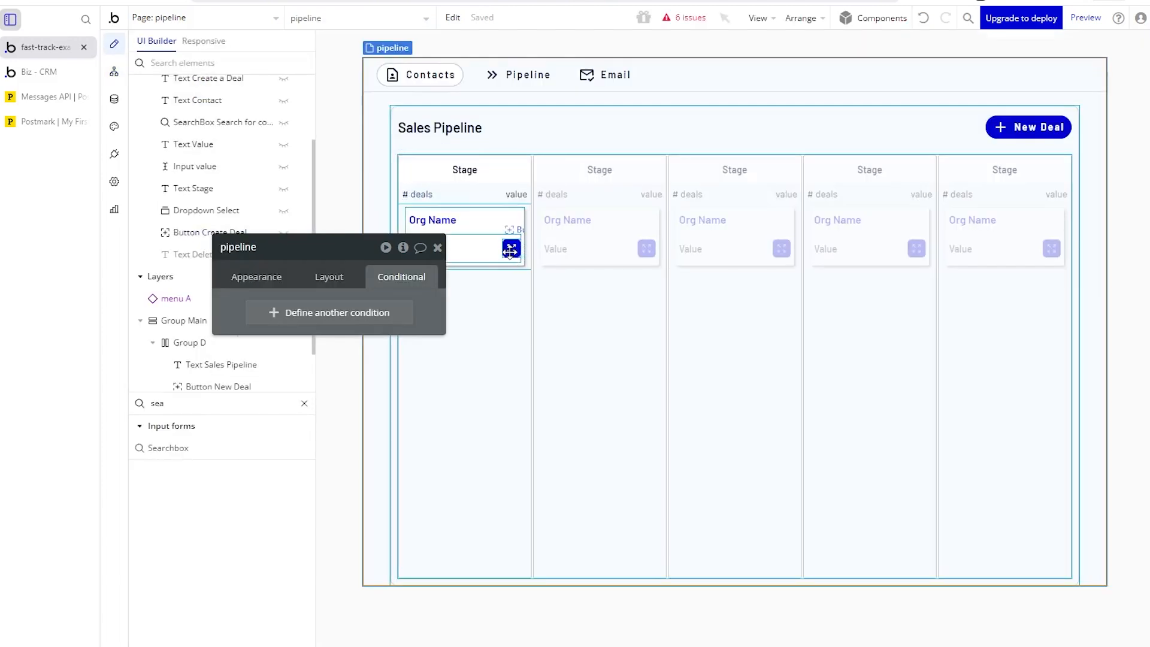
Open the workflow of the deal card's zoom-out icon button and inspect its Display data in Popup Deal action.
left_click(511, 248)
left_click(246, 281)
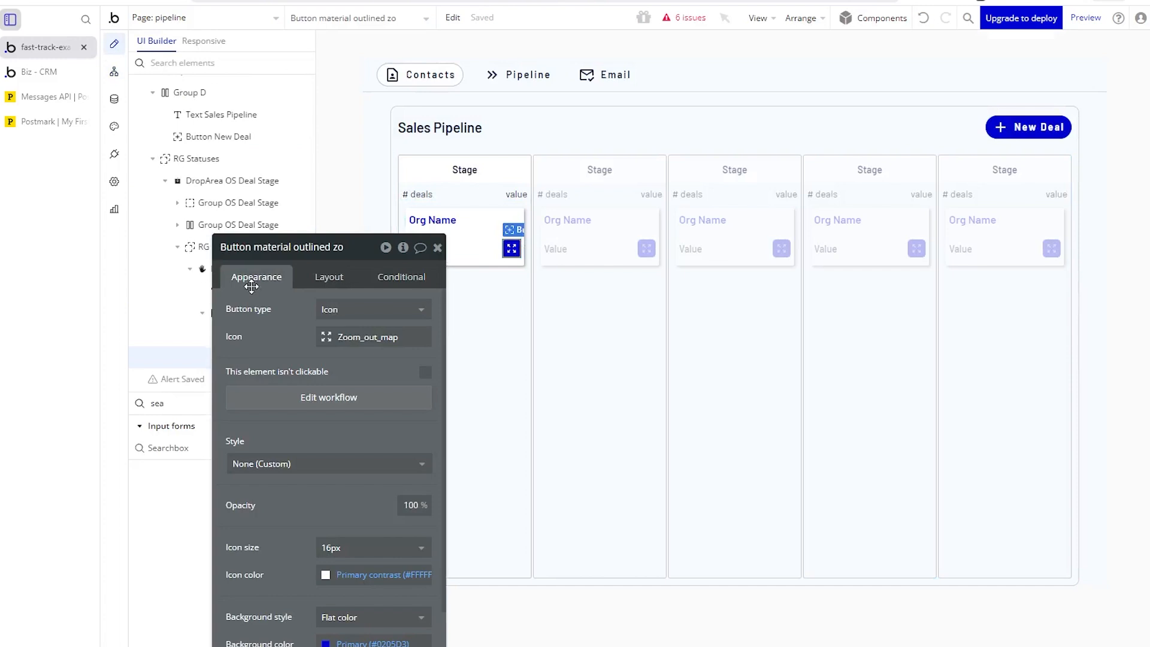
left_click(270, 398)
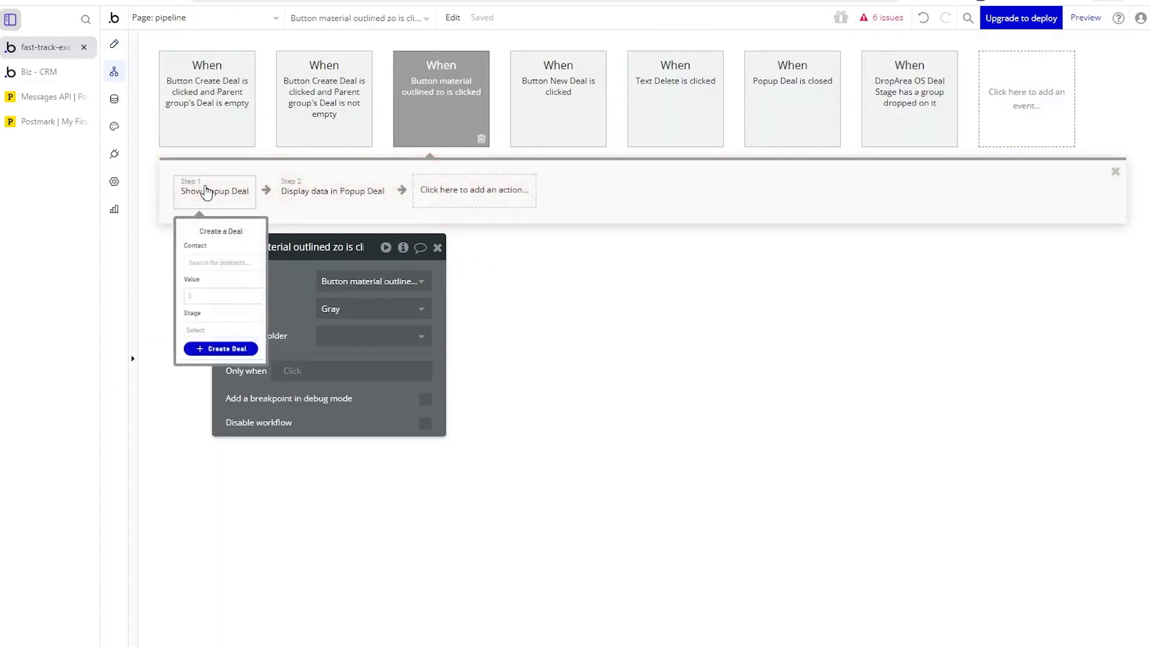
left_click(330, 191)
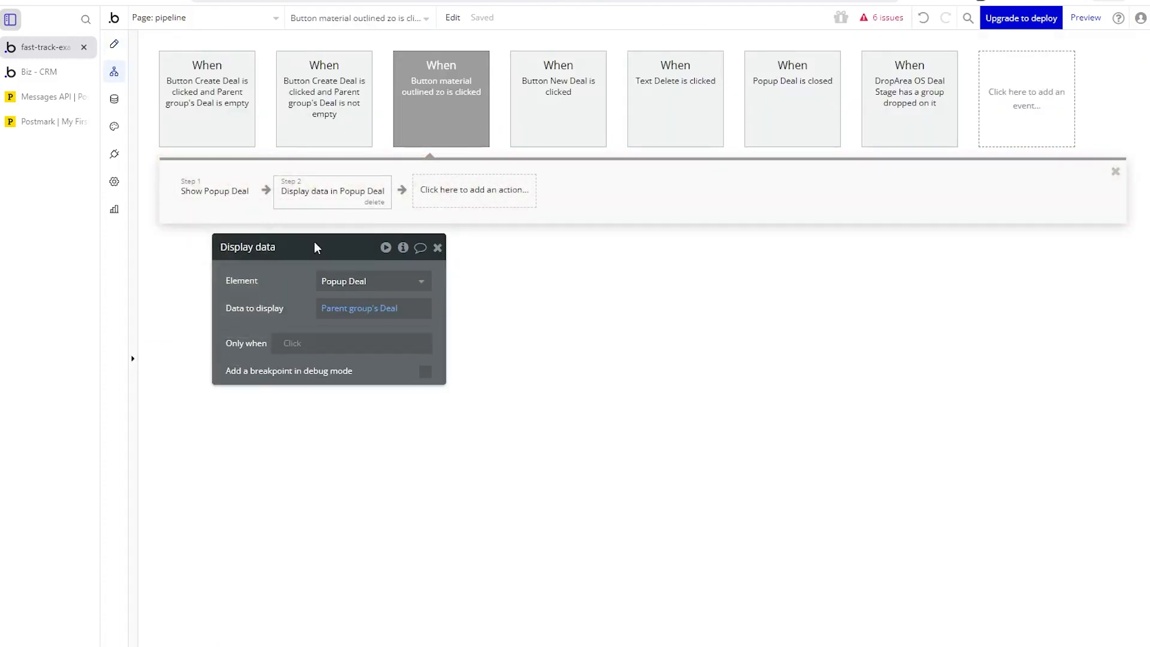
mouse_move(358, 316)
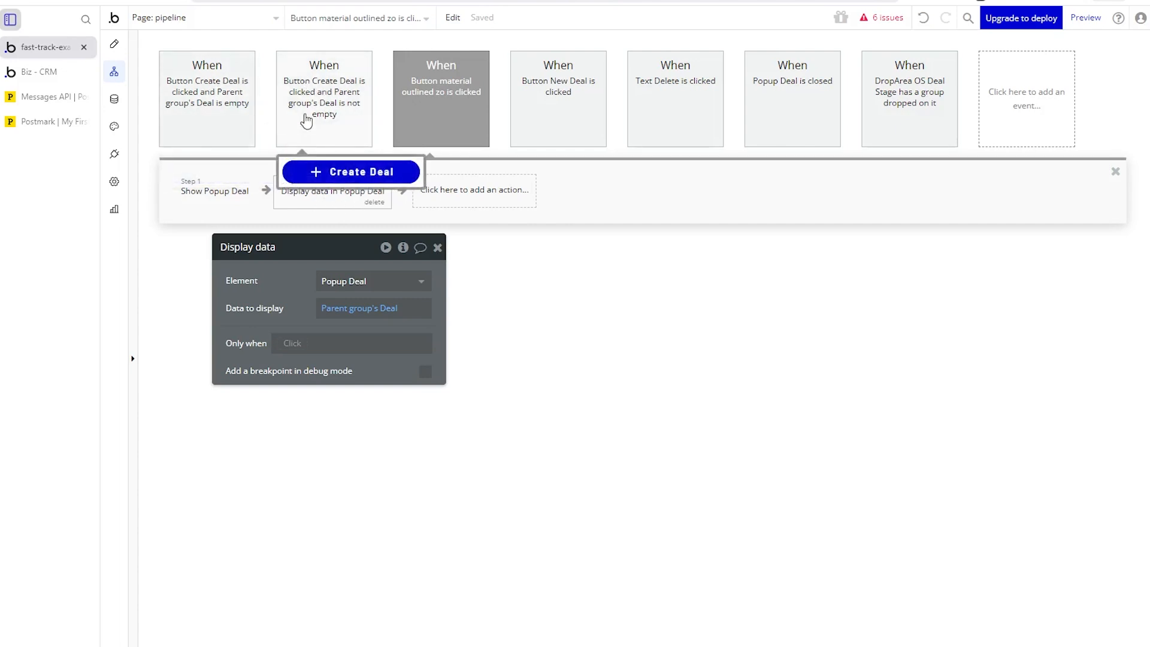
Reveal the Delete text in Popup Deal from its workflow event, select it and open its workflow.
left_click(652, 123)
right_click(660, 122)
left_click(692, 231)
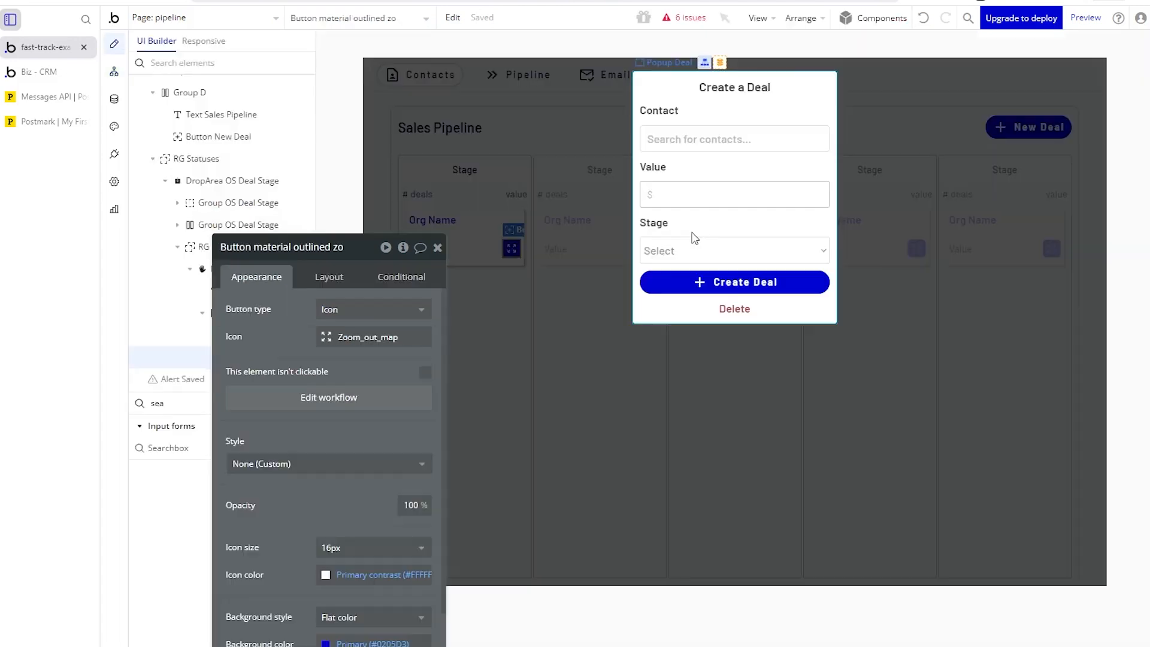
left_click(737, 321)
left_click(736, 310)
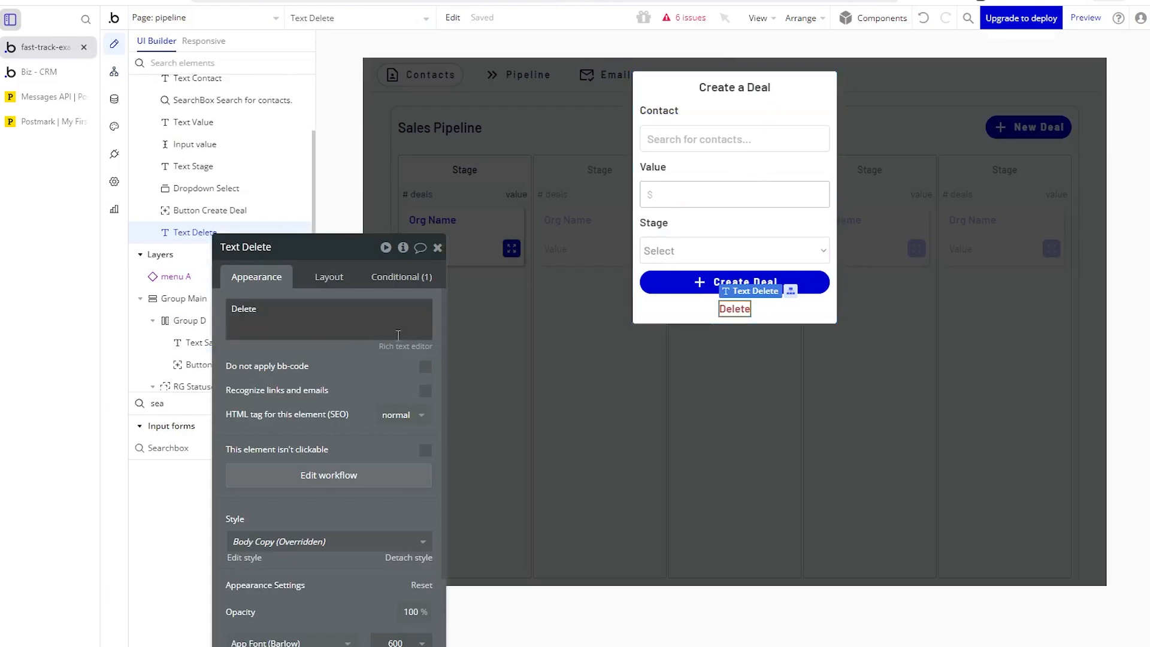
left_click(302, 485)
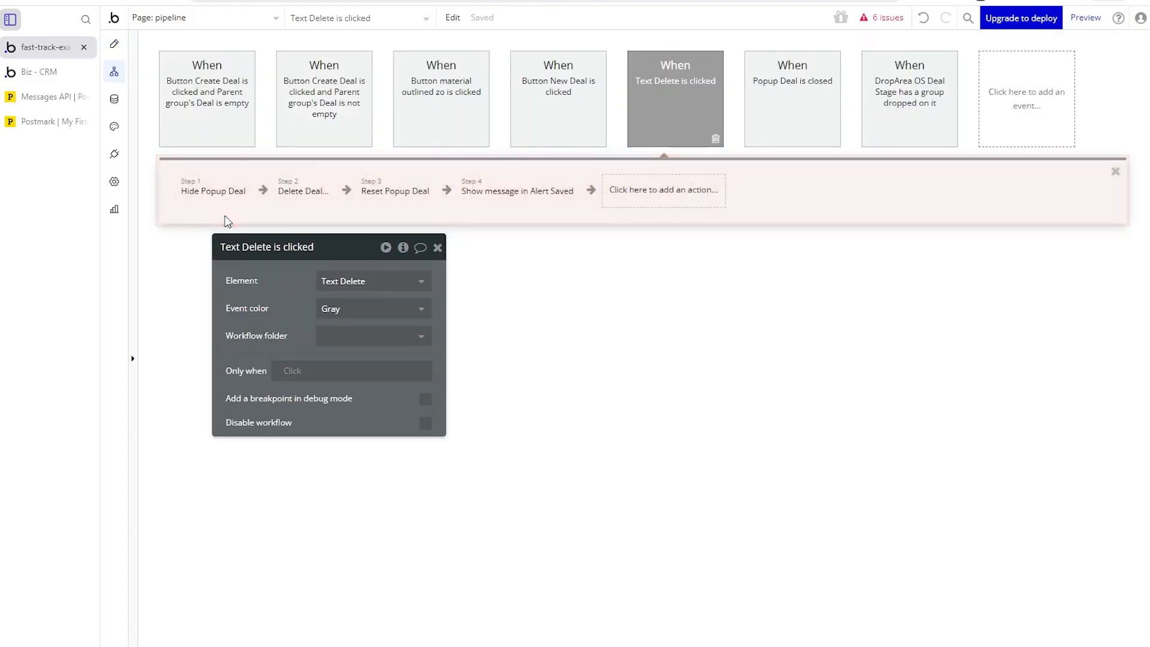
Inspect the Hide, Delete Deal, Reset Popup Deal and Show message actions of the Text Delete workflow.
left_click(299, 195)
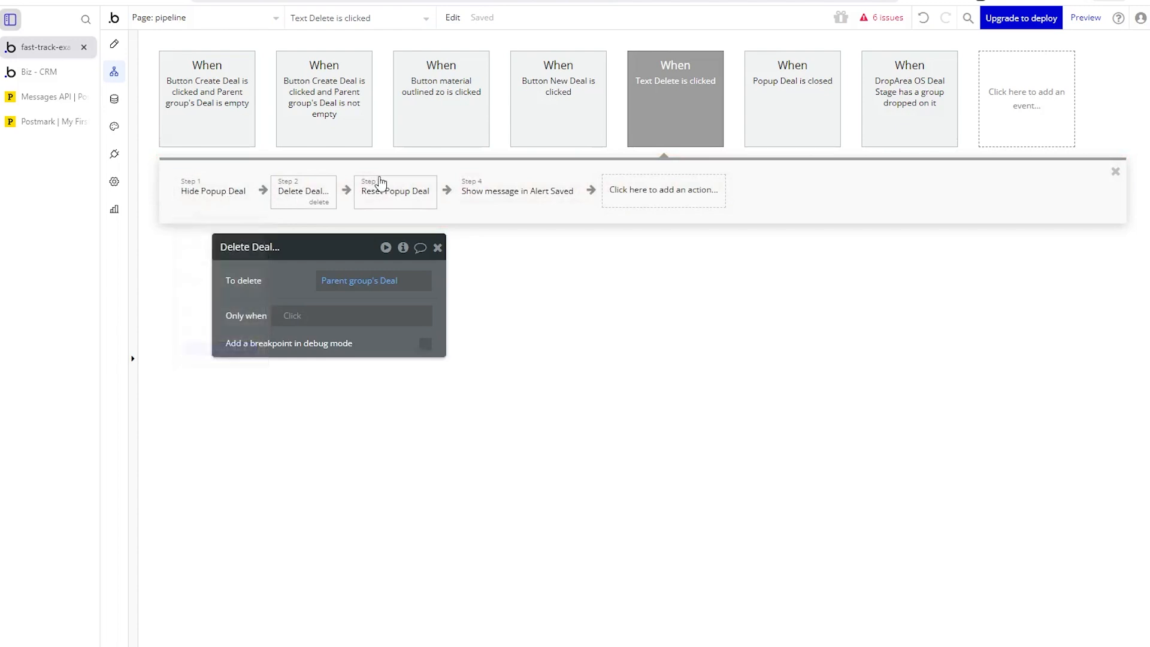
left_click(194, 201)
left_click(393, 202)
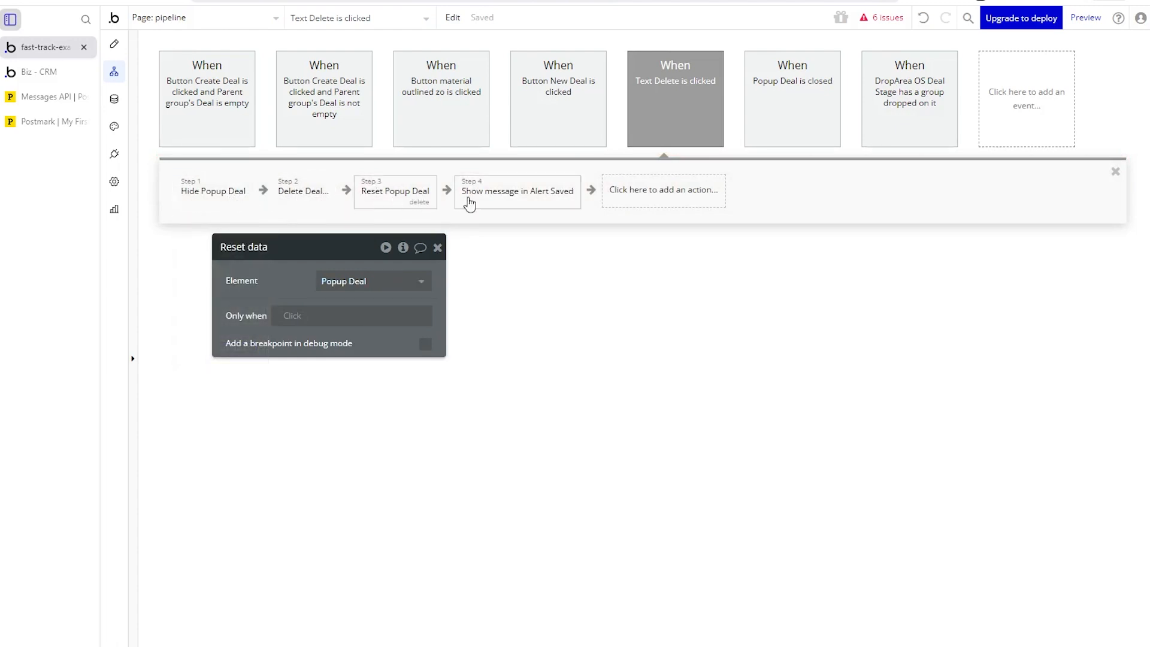
left_click(489, 202)
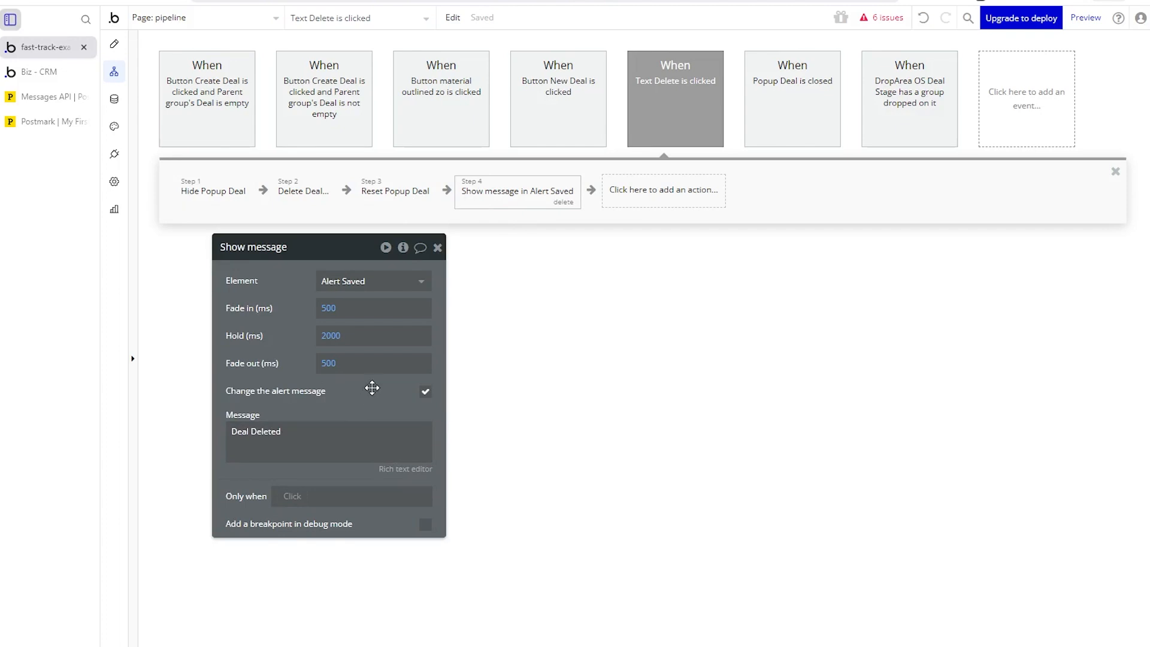
left_click(625, 243)
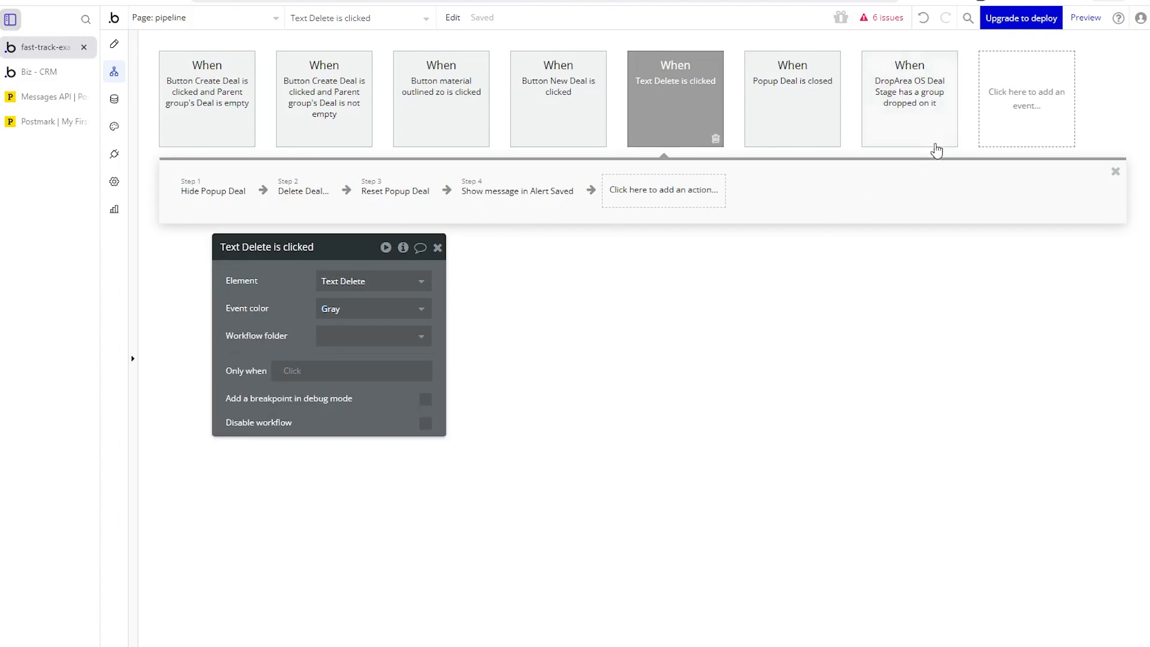
Open the DropArea OS Deal Stage workflow and look up the element event for a drop area having a group dropped on it.
mouse_move(938, 129)
left_click(929, 92)
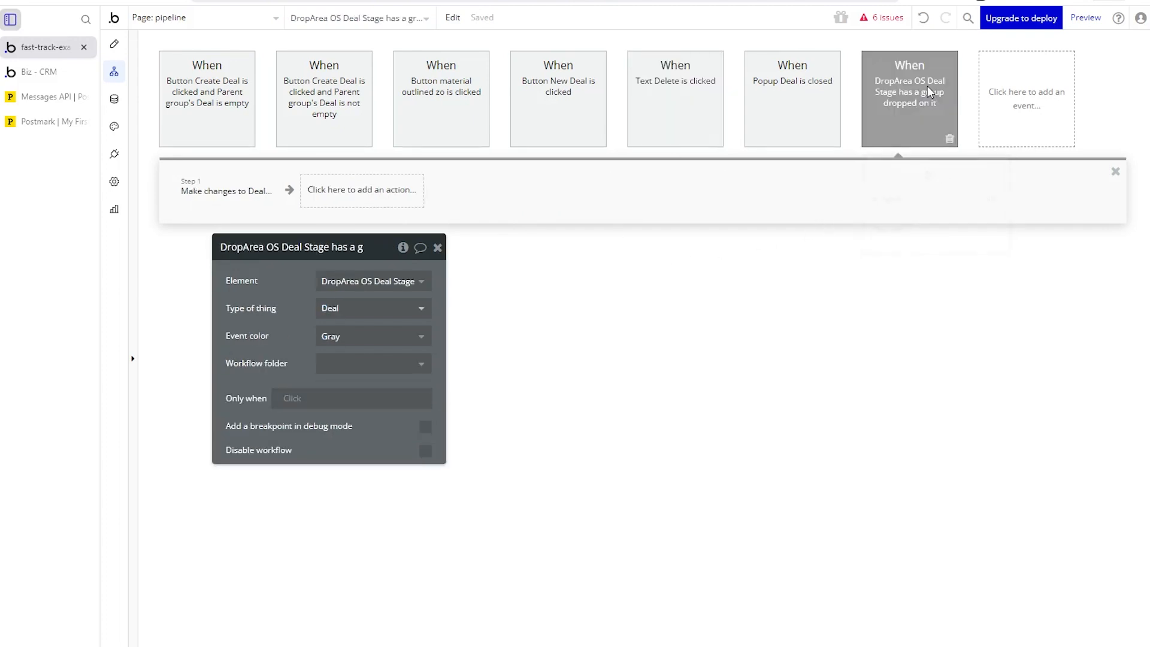
left_click(1012, 116)
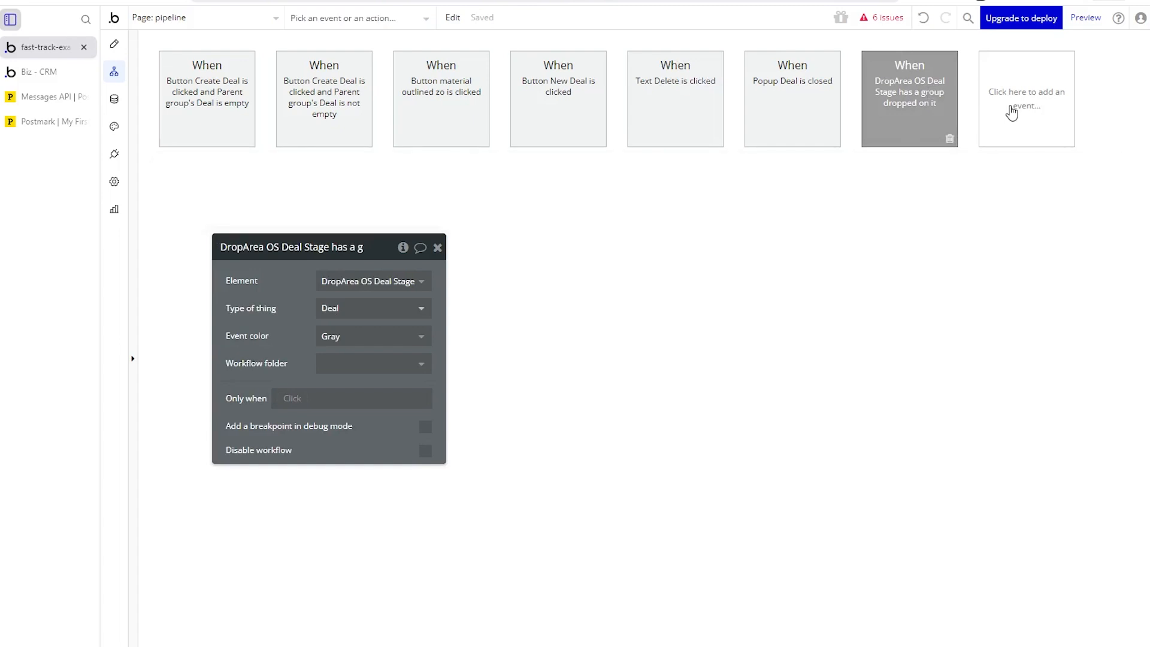
mouse_move(978, 207)
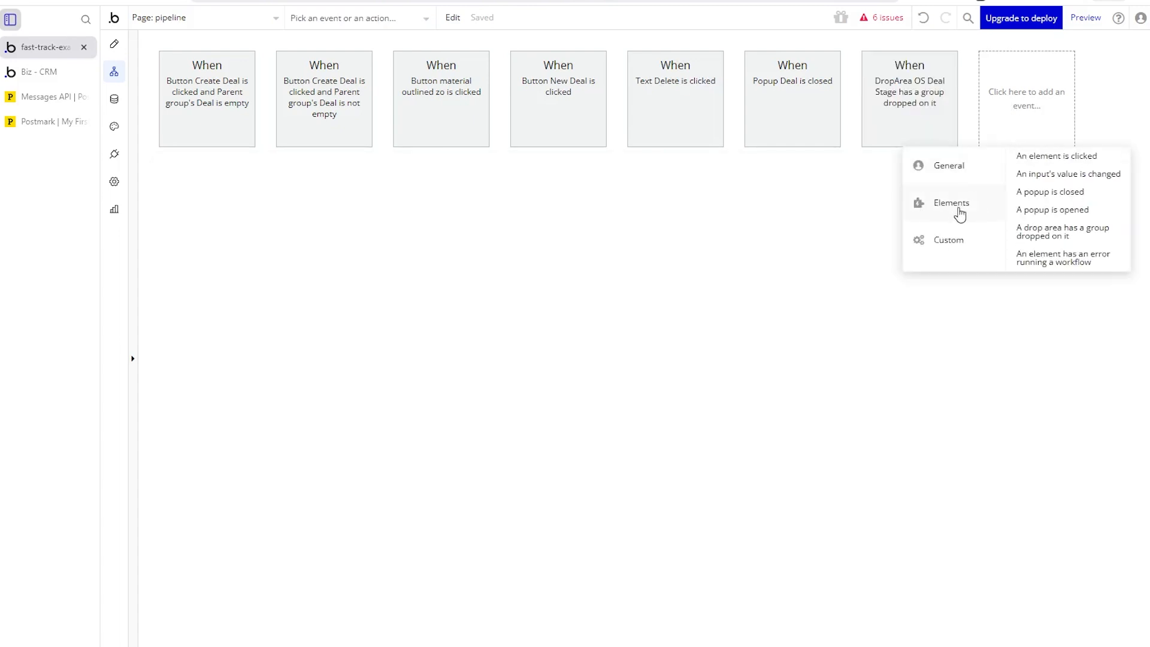
mouse_move(1090, 238)
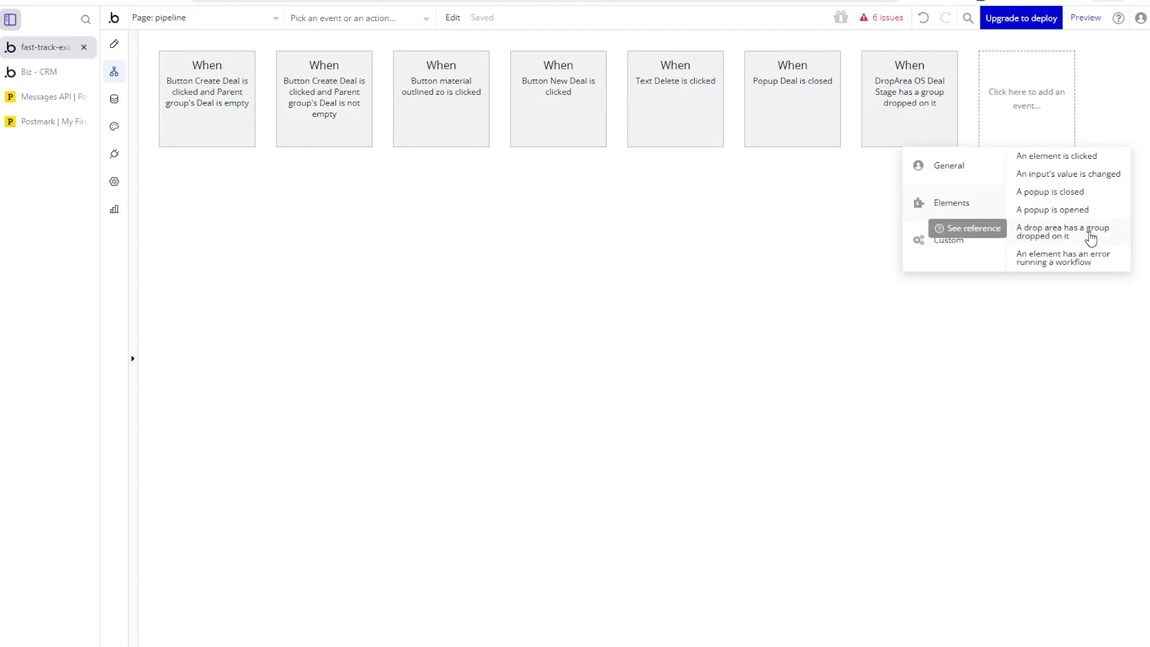
Inspect the DropArea OS Deal Stage drop event and the Status field in its Make changes to Deal action.
left_click(947, 105)
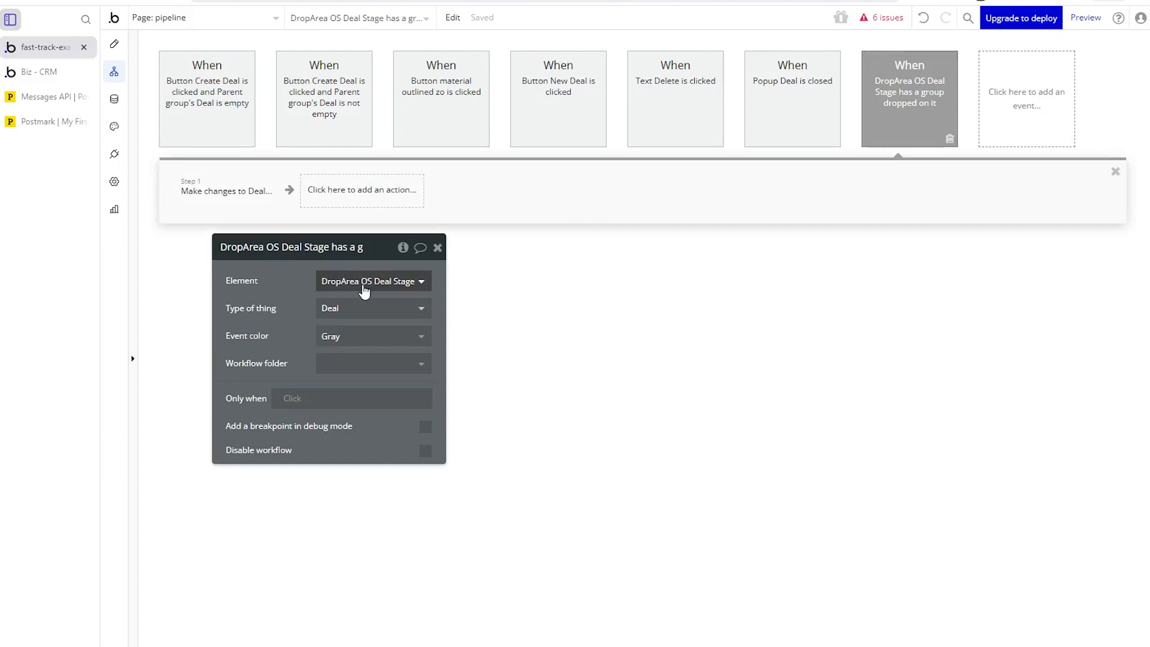
mouse_move(363, 291)
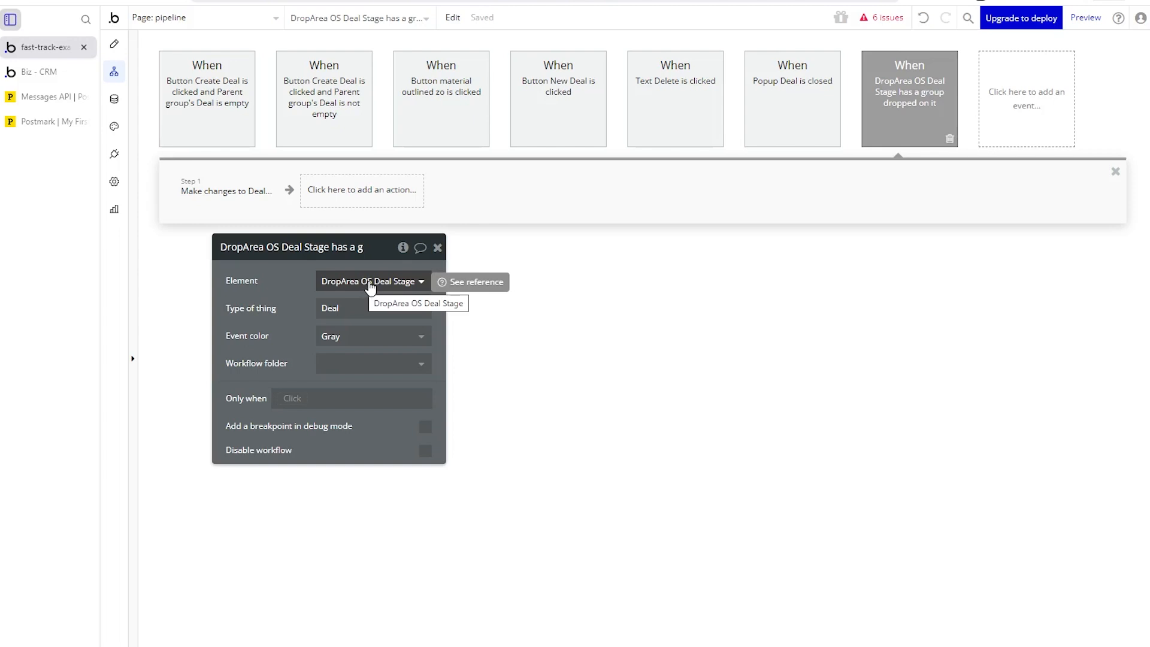
left_click(229, 202)
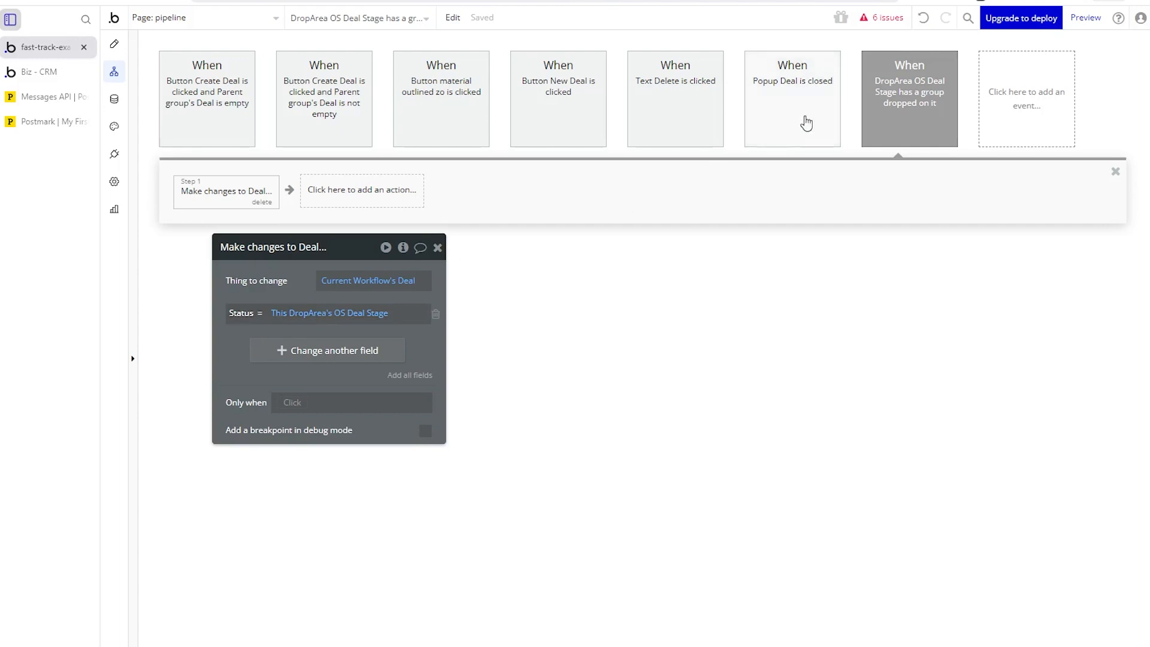
left_click(909, 99)
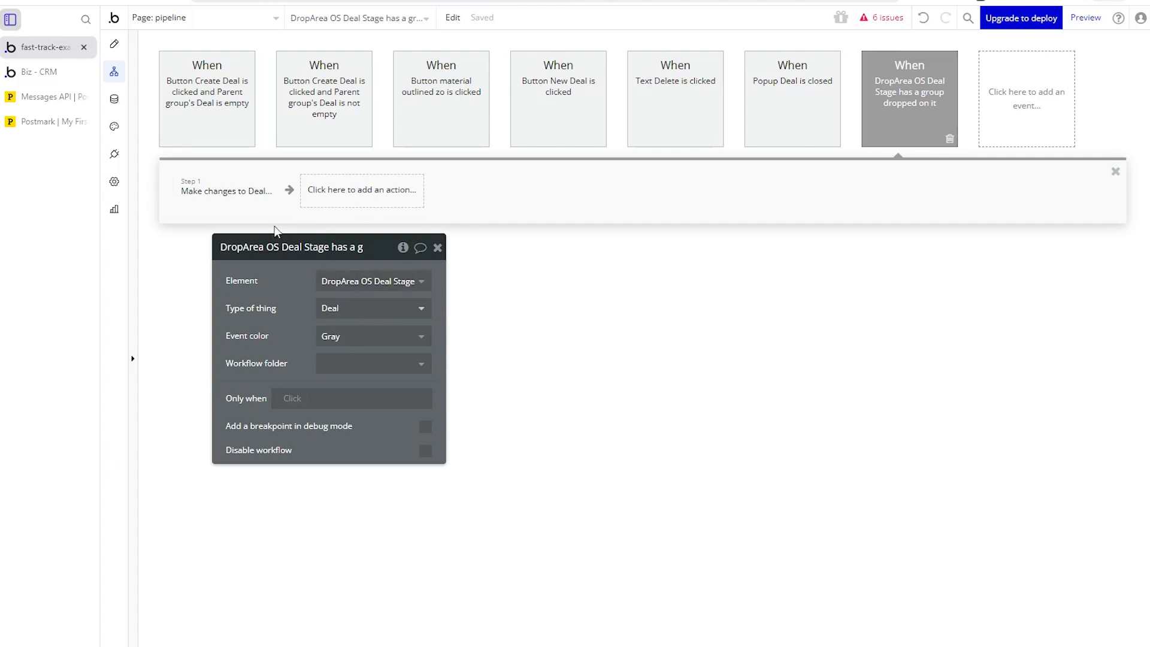
left_click(243, 201)
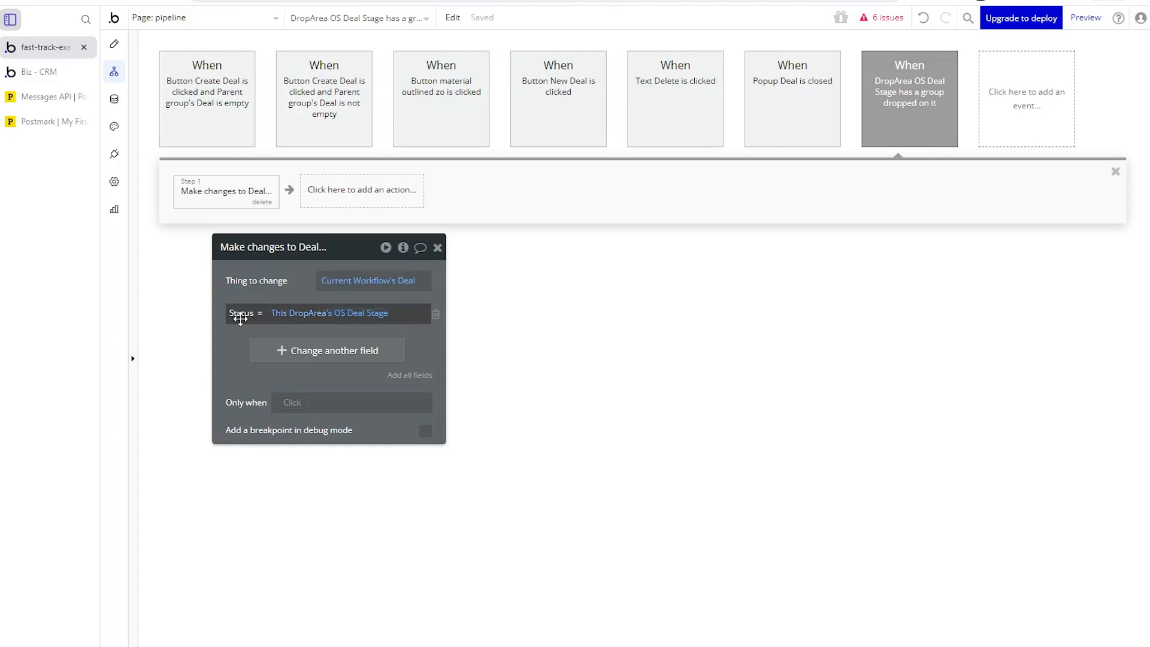
mouse_move(296, 321)
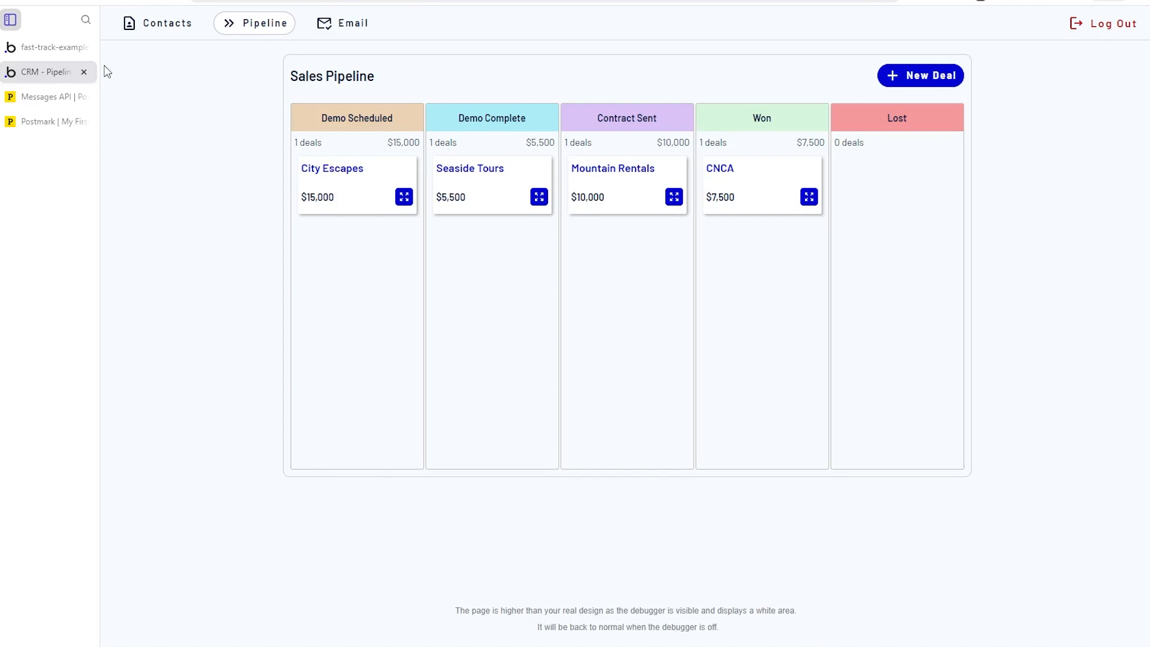
Revisit the drop event in the editor, switch to the CRM preview and move the City Escapes deal to the Contract Sent stage.
left_click(48, 48)
left_click(893, 99)
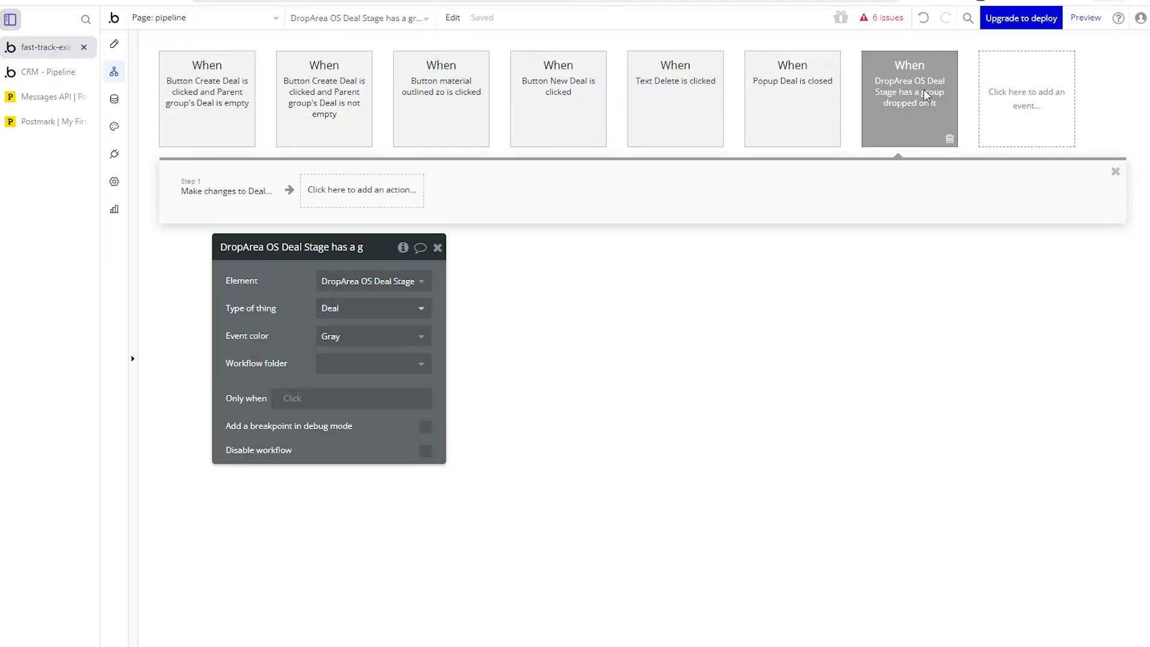
left_click(45, 72)
left_click_drag(349, 187, 612, 250)
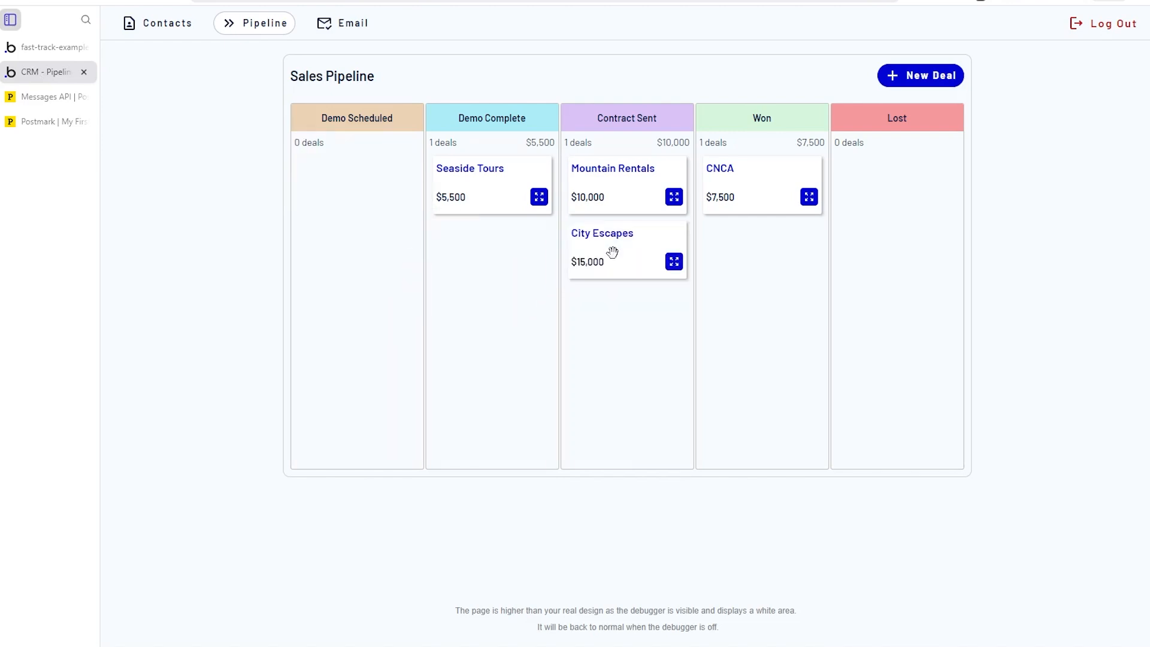
Compare the drop workflow's Make changes to Deal action in the editor with the Sales Pipeline board in the preview.
left_click(46, 47)
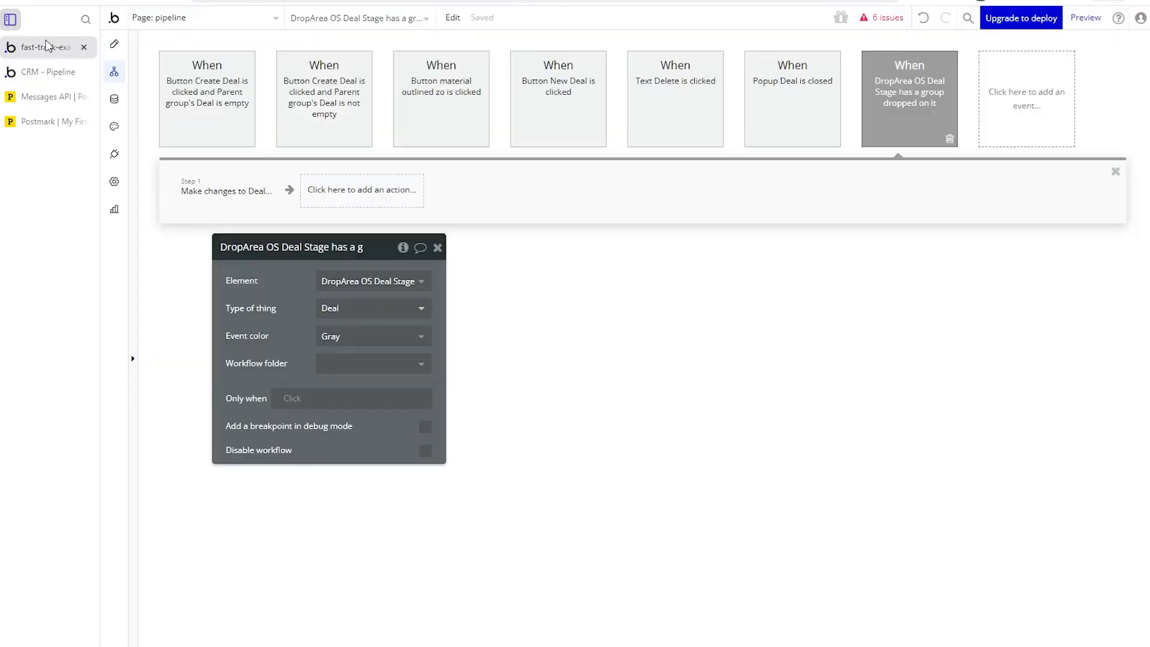
left_click(217, 192)
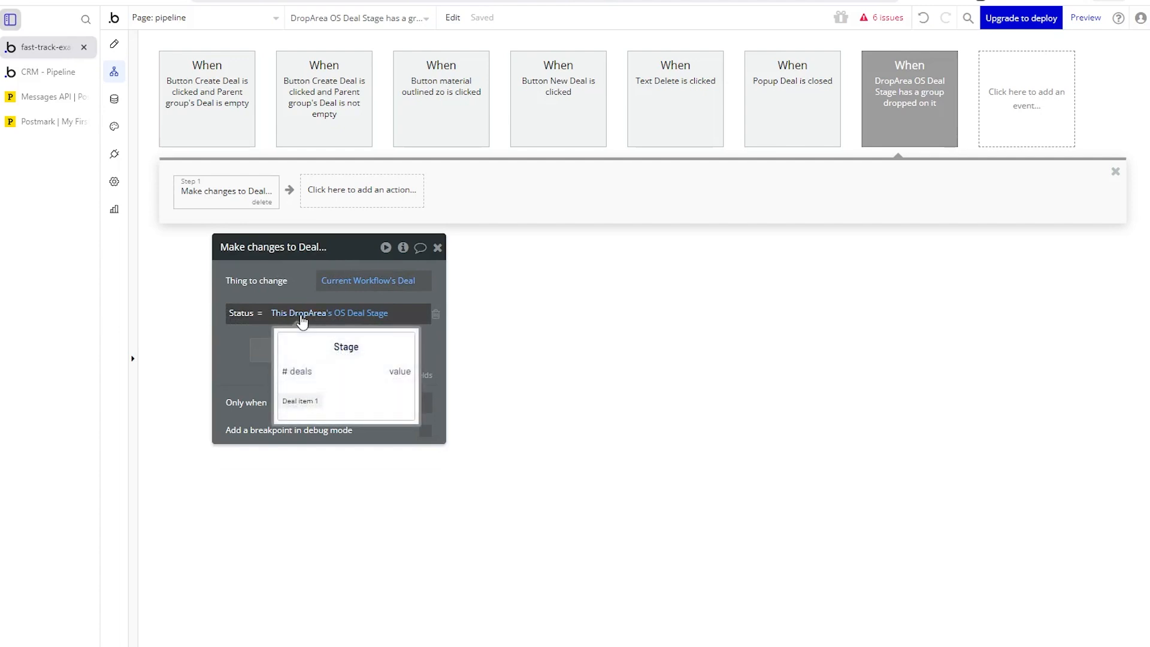
left_click(72, 77)
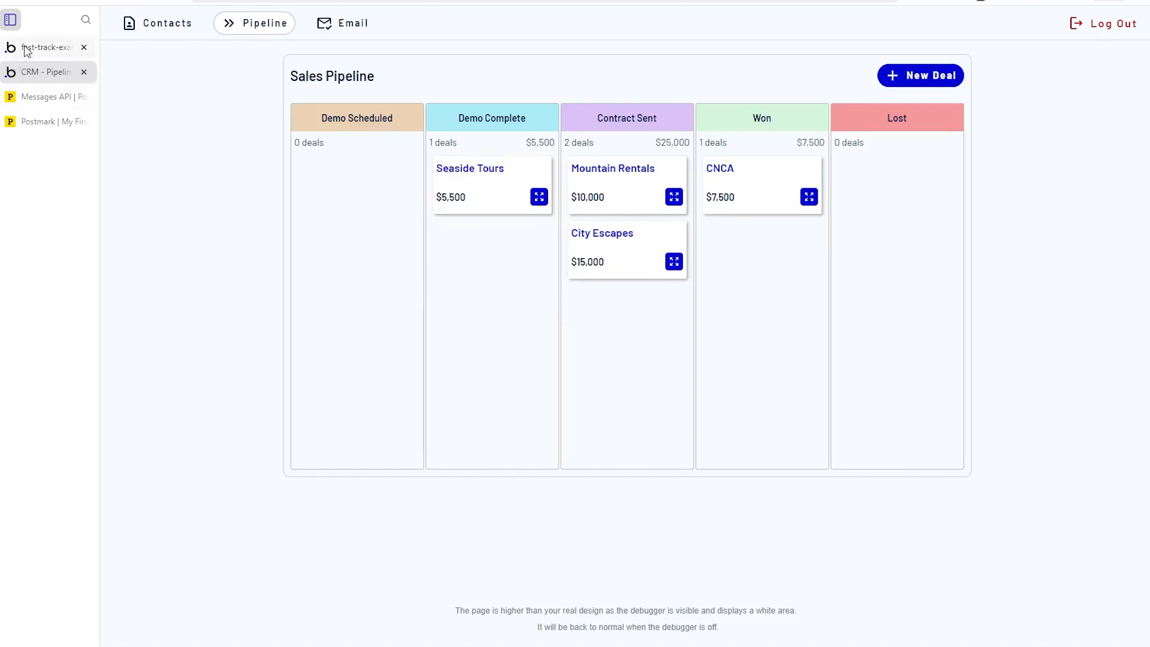
left_click(55, 48)
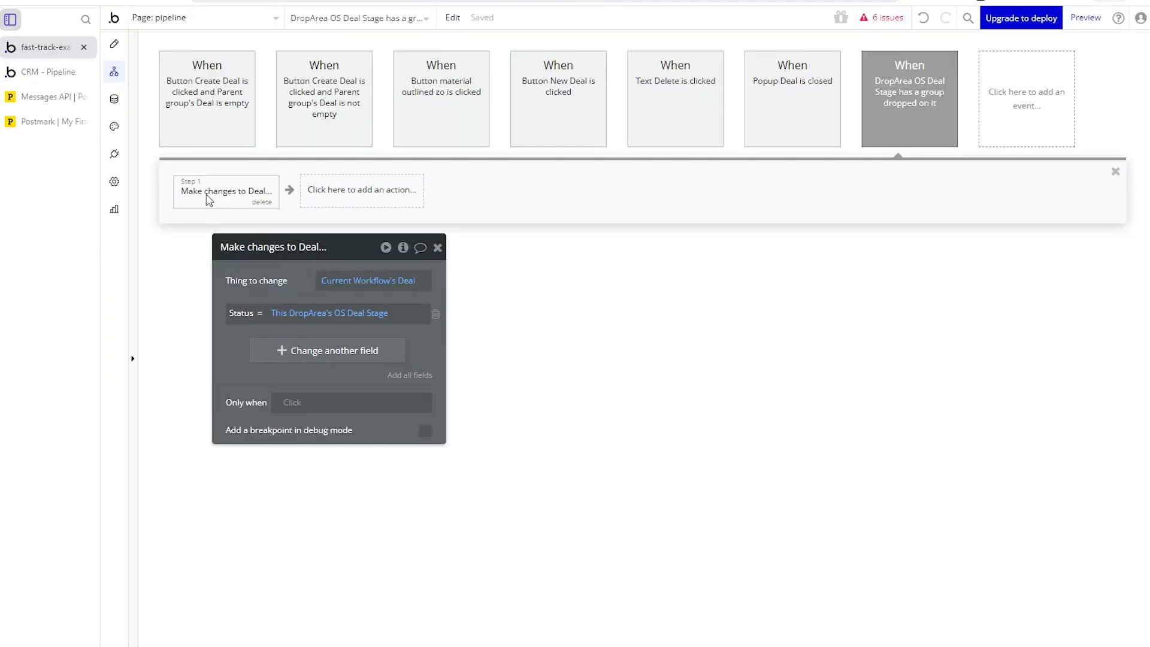
In the pipeline page design, inspect Group Deal, its Drag/dropGroup and the RG Deals repeating group's Search for Deals data source.
left_click(114, 44)
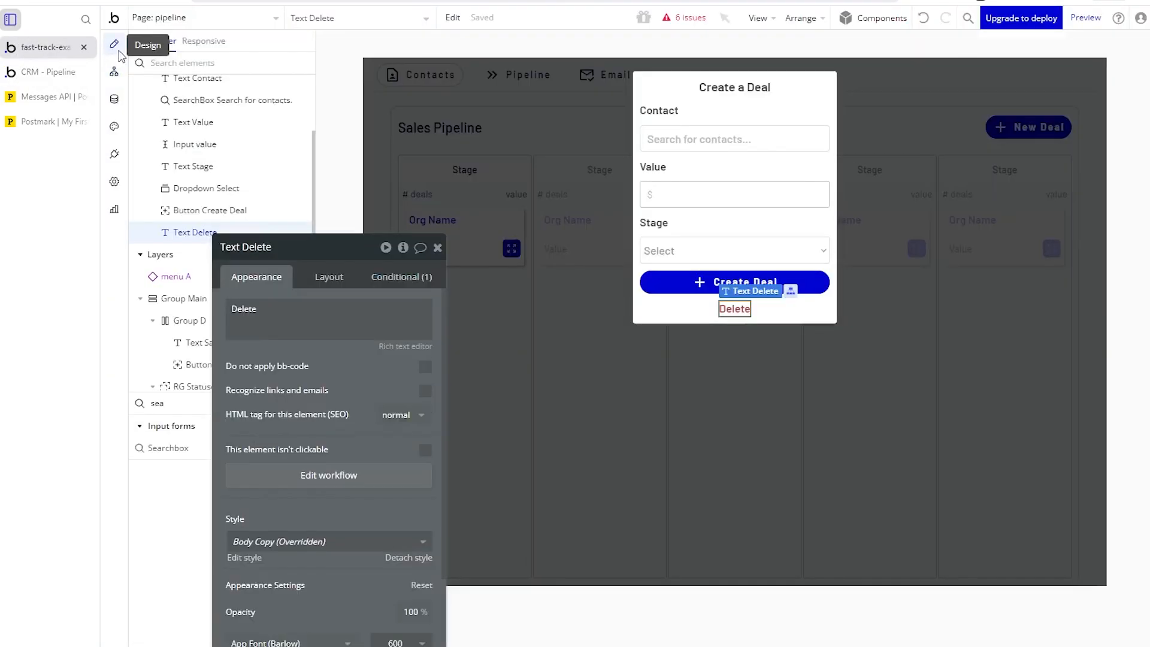
left_click(519, 275)
left_click(501, 264)
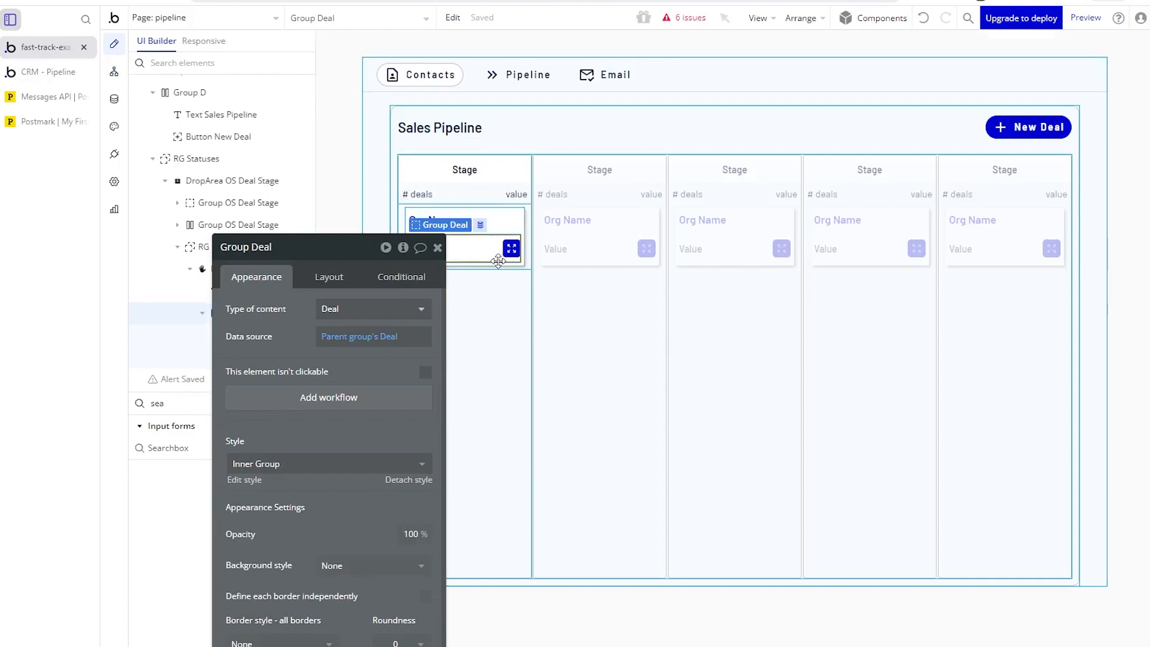
left_click(490, 264)
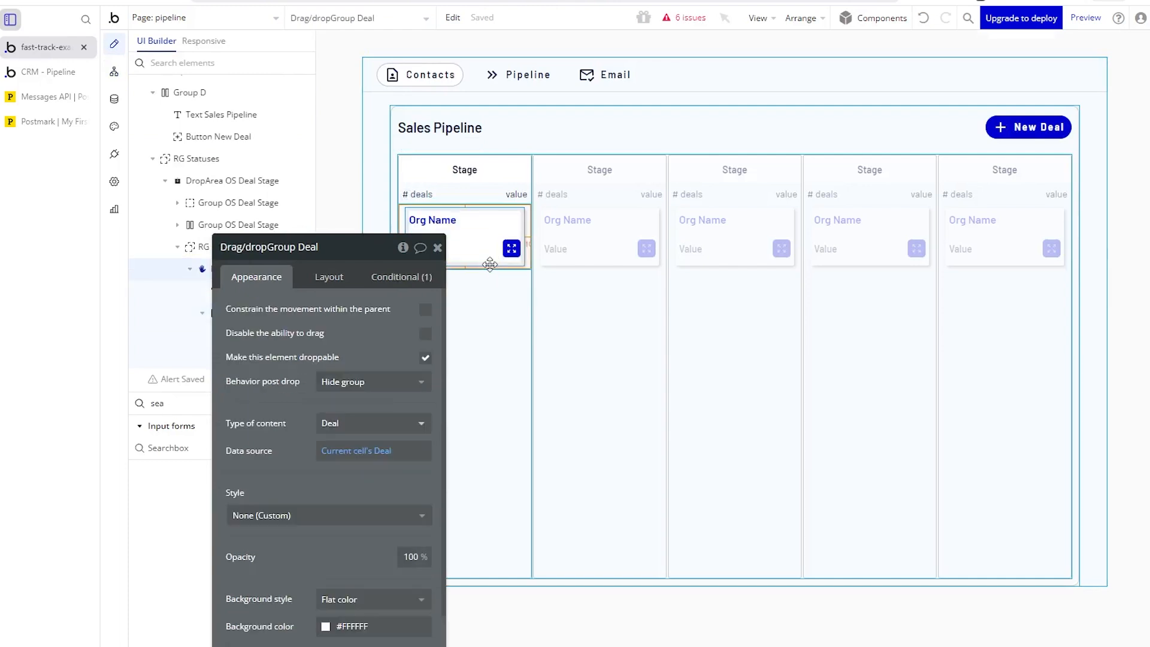
left_click(528, 242)
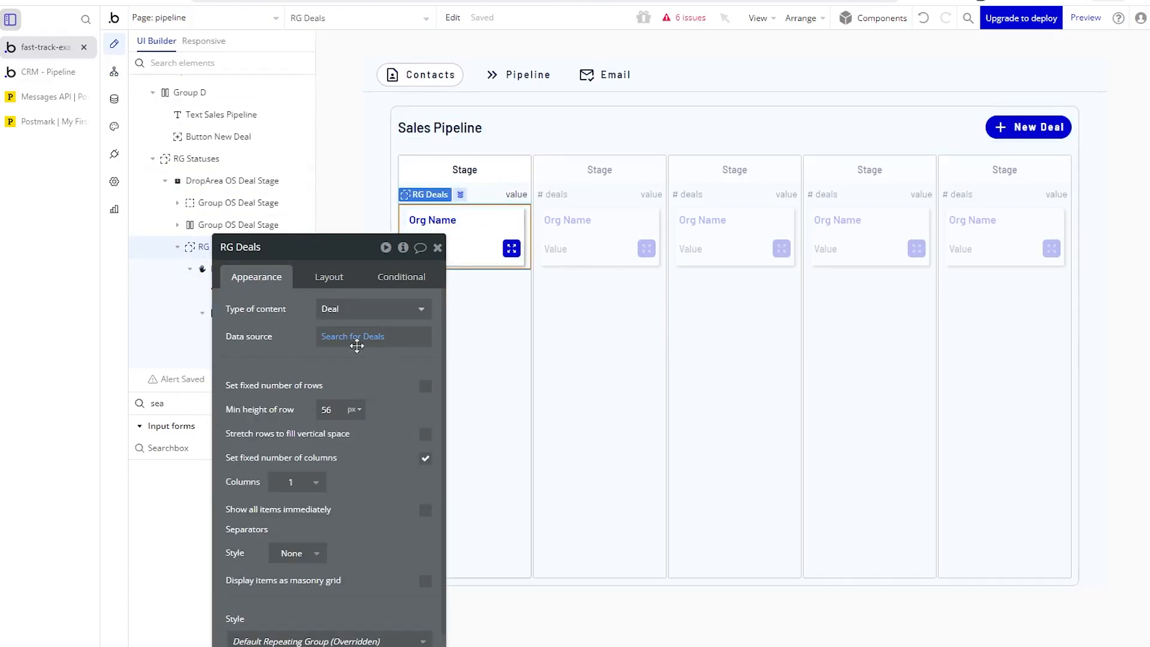
left_click(357, 339)
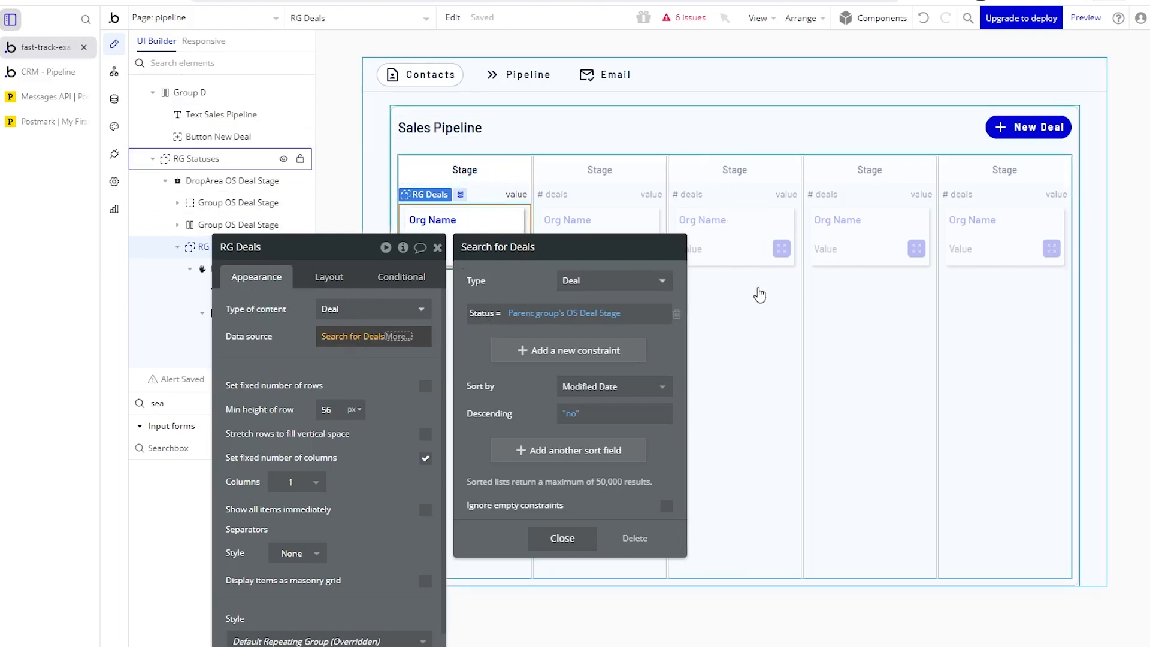
Open the email page and preview the New Email button's condition for when Group Compose is visible.
left_click(344, 360)
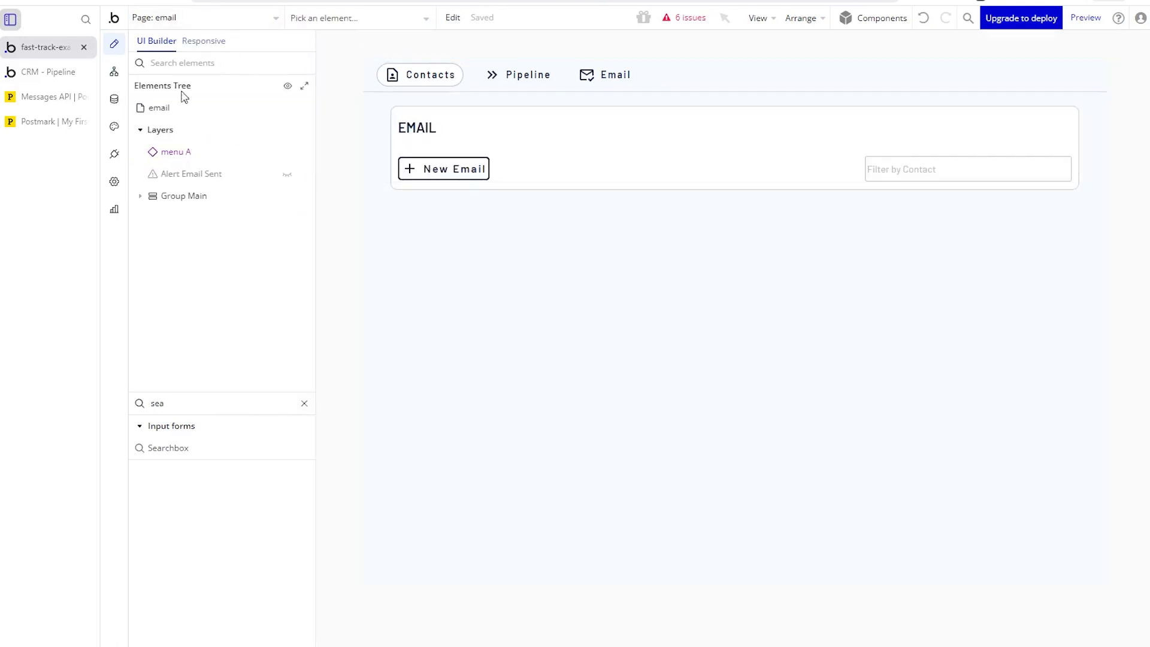
left_click(122, 74)
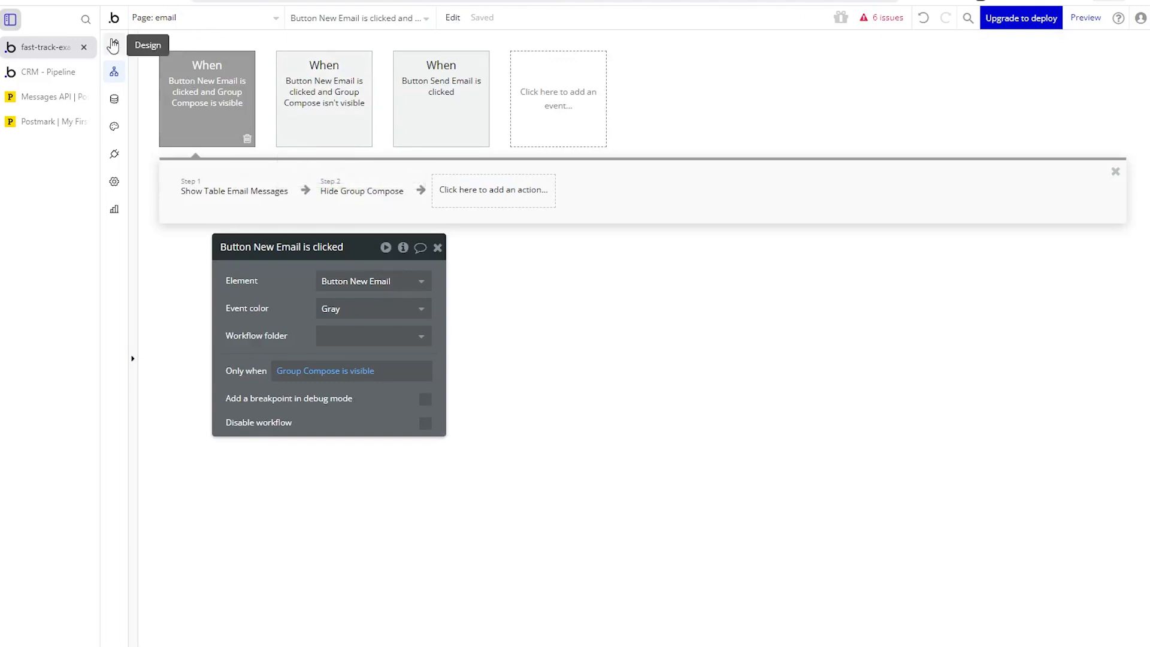
left_click(114, 43)
double_click(420, 168)
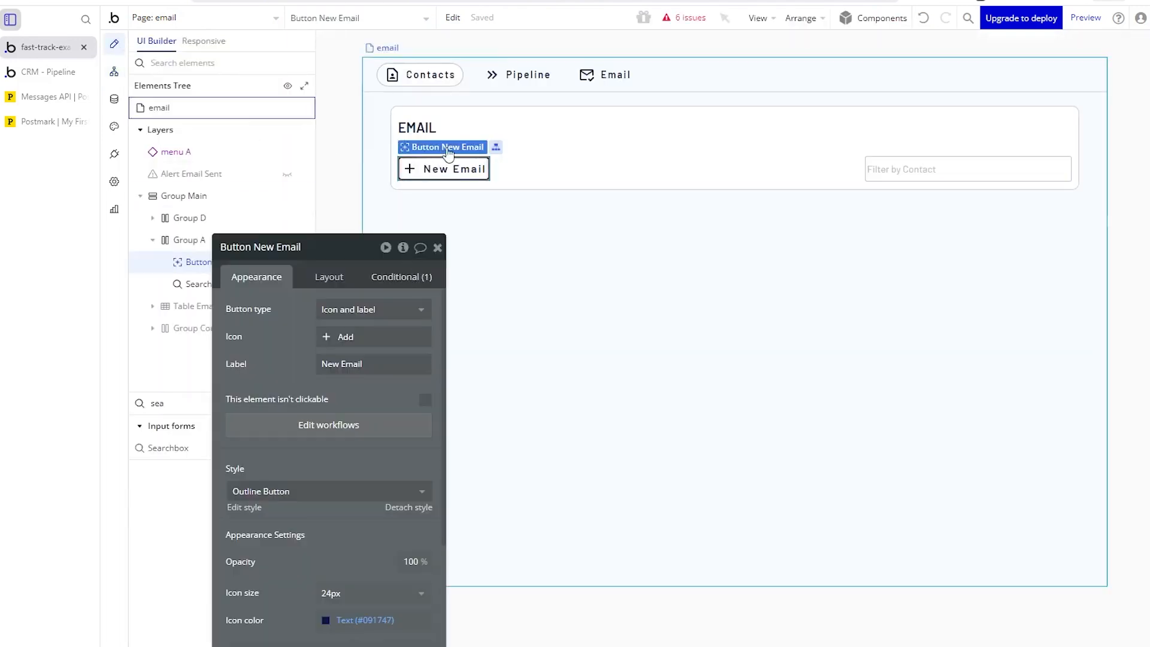
left_click(397, 279)
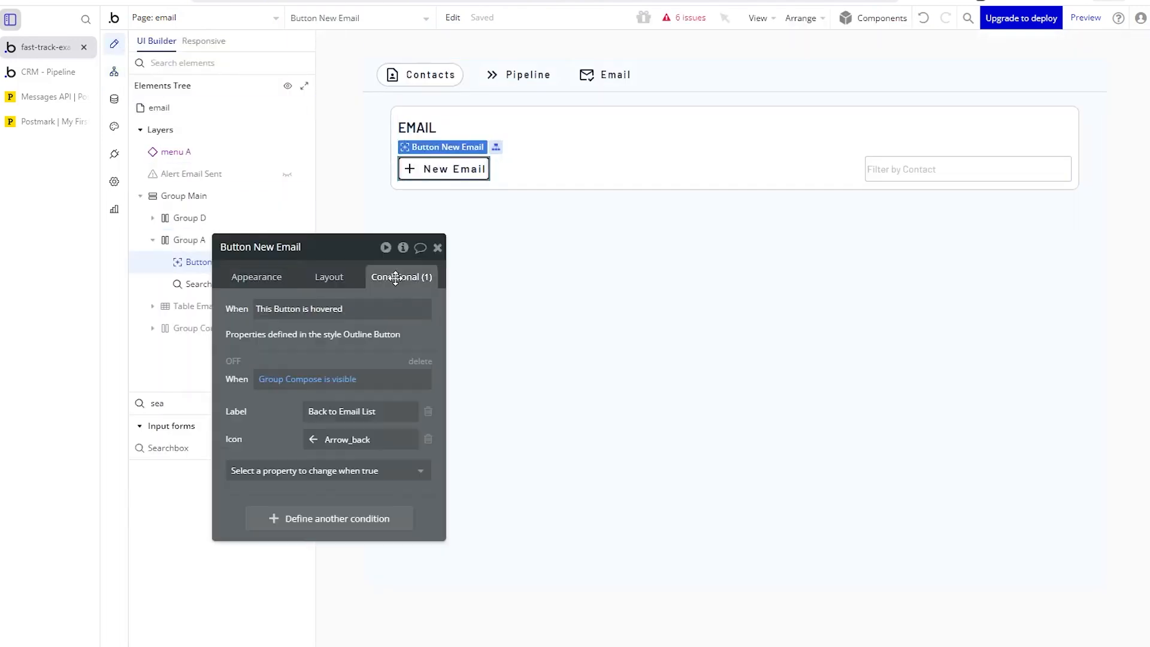
left_click(233, 361)
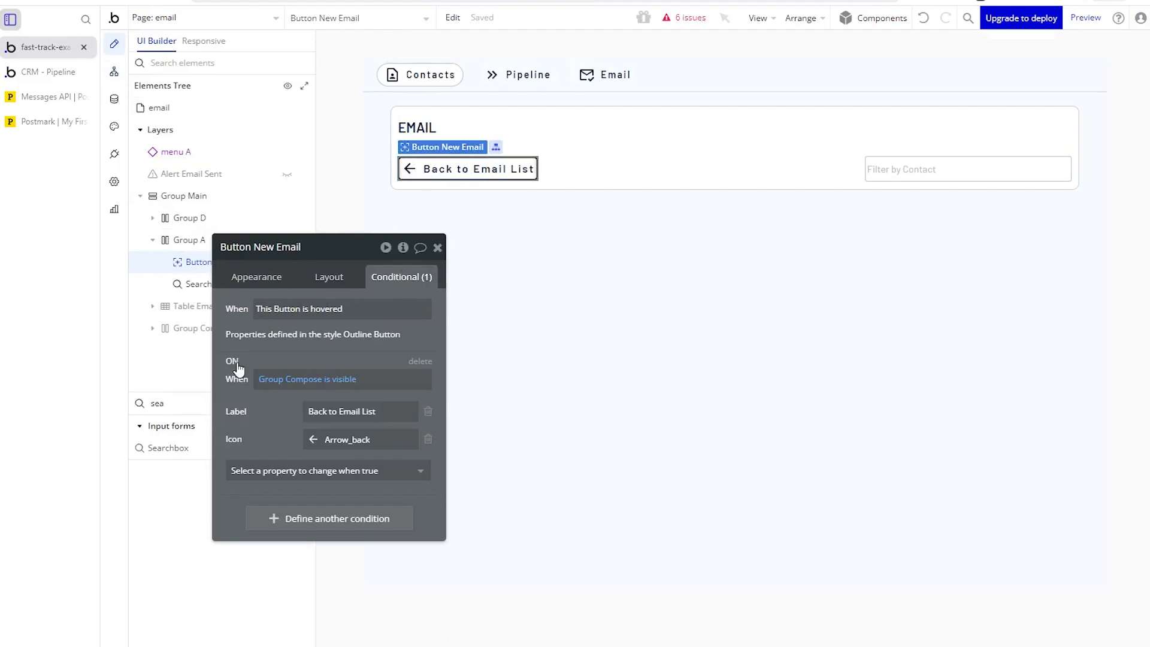
Open the New Email workflow for when Group Compose isn't visible and inspect its Show Group Compose and Hide Table Email Messages actions.
left_click(115, 72)
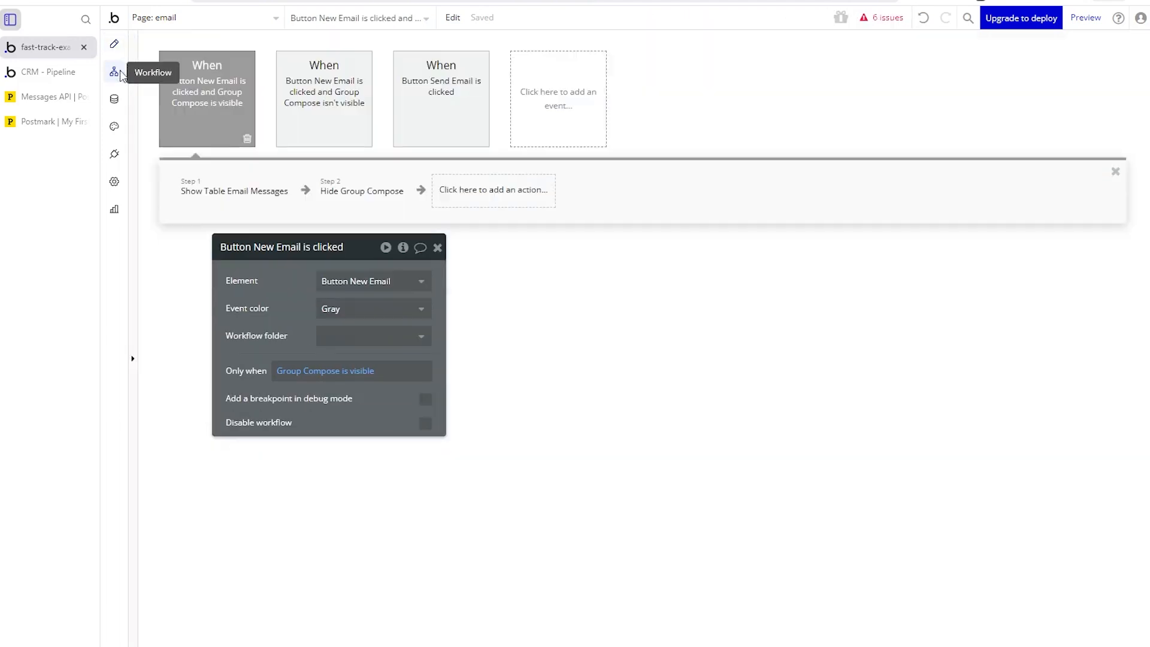
left_click(324, 117)
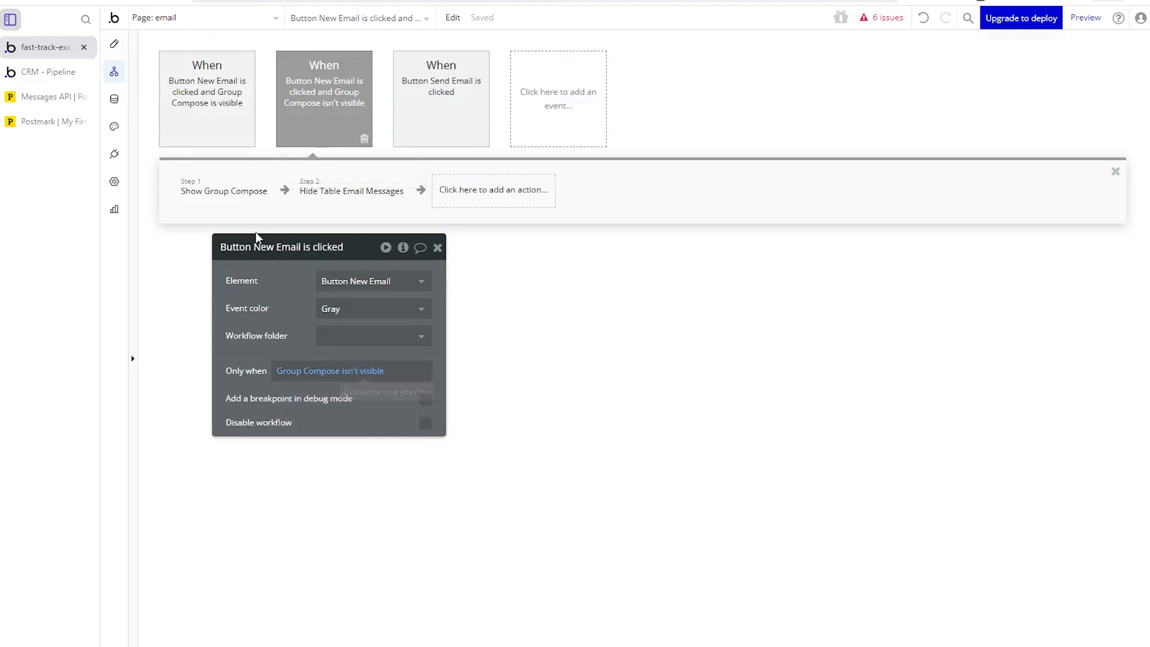
left_click(231, 199)
left_click(330, 200)
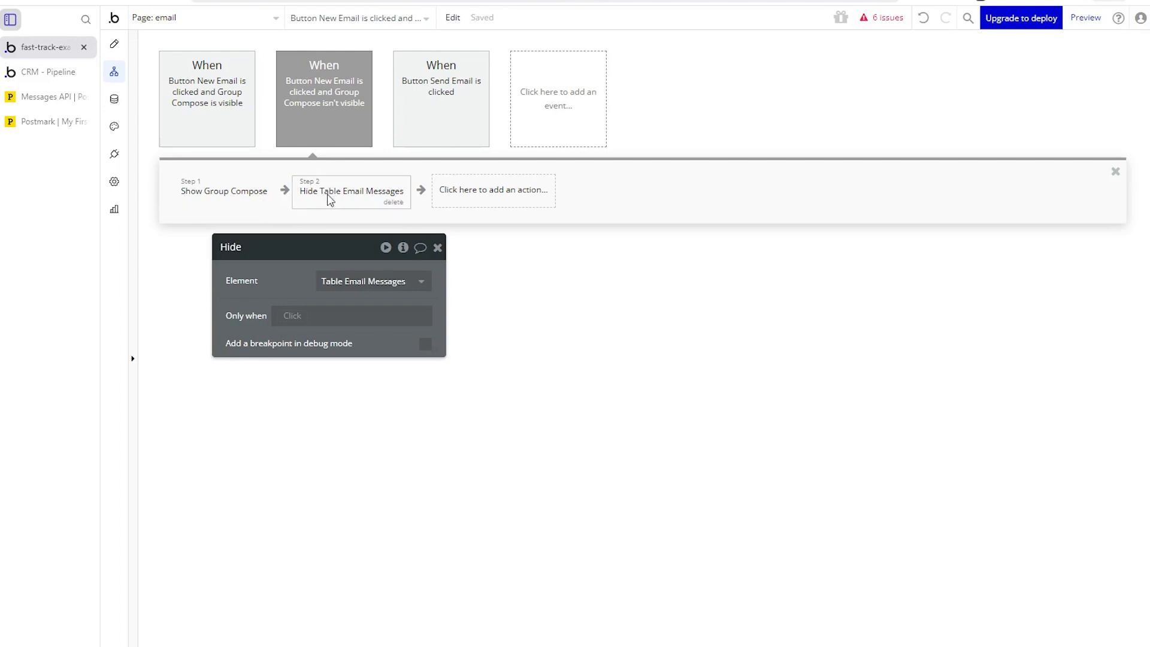
Open the New Email workflow for when Group Compose is visible and inspect its Show Table Email Messages and Hide Group Compose actions.
left_click(205, 105)
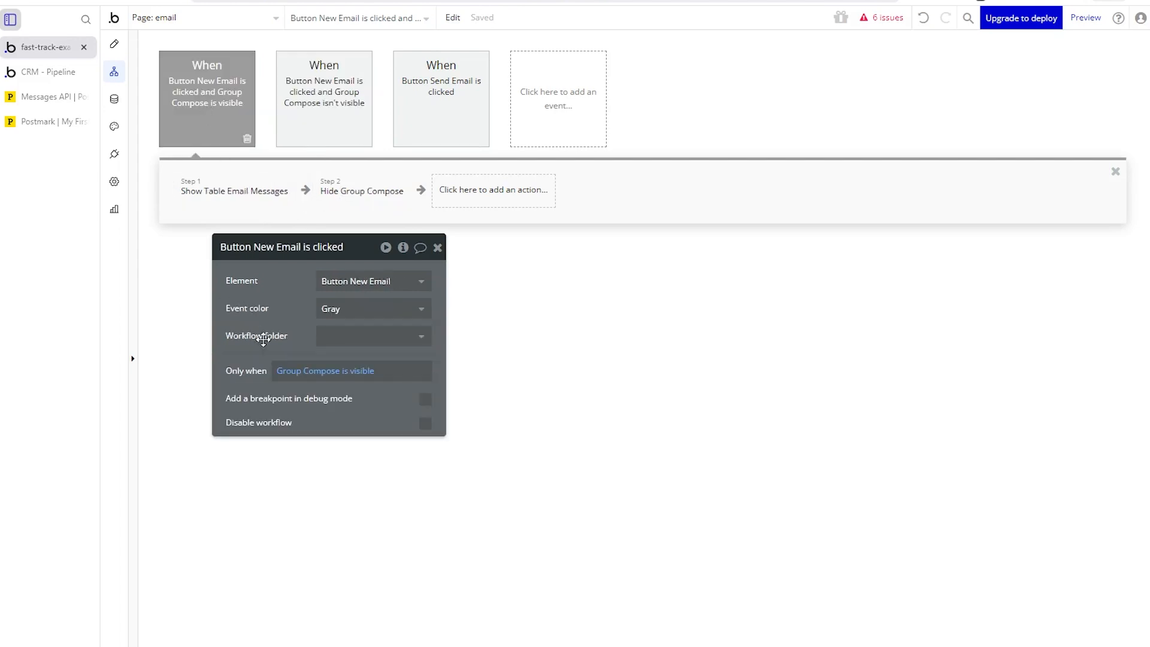
left_click(224, 192)
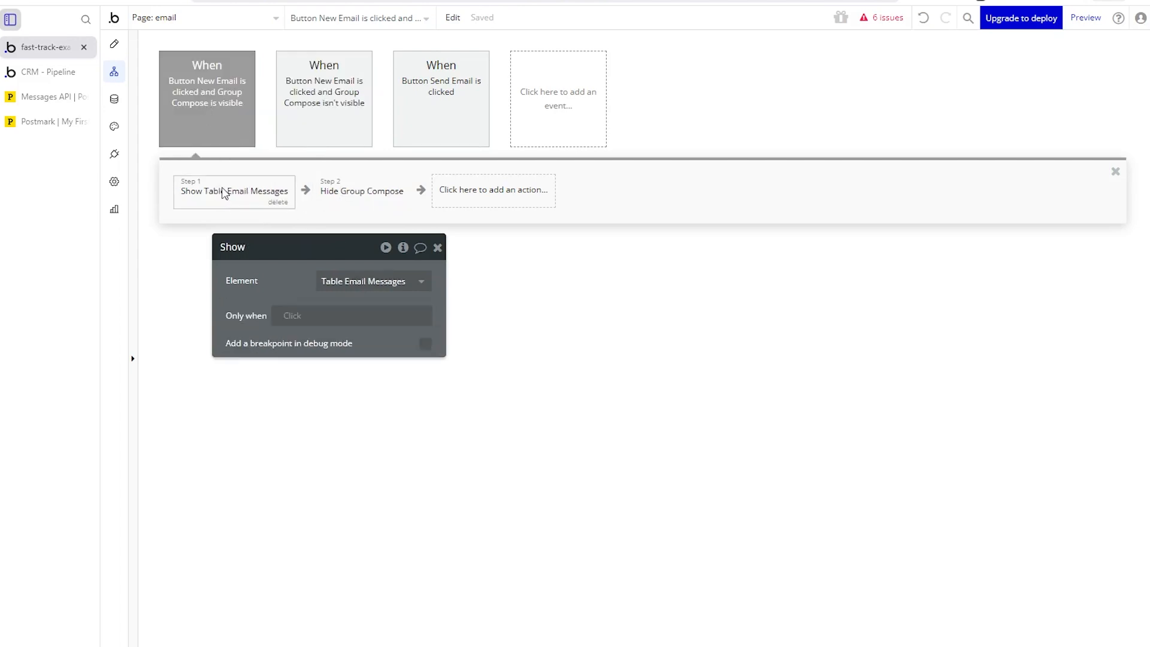
left_click(360, 199)
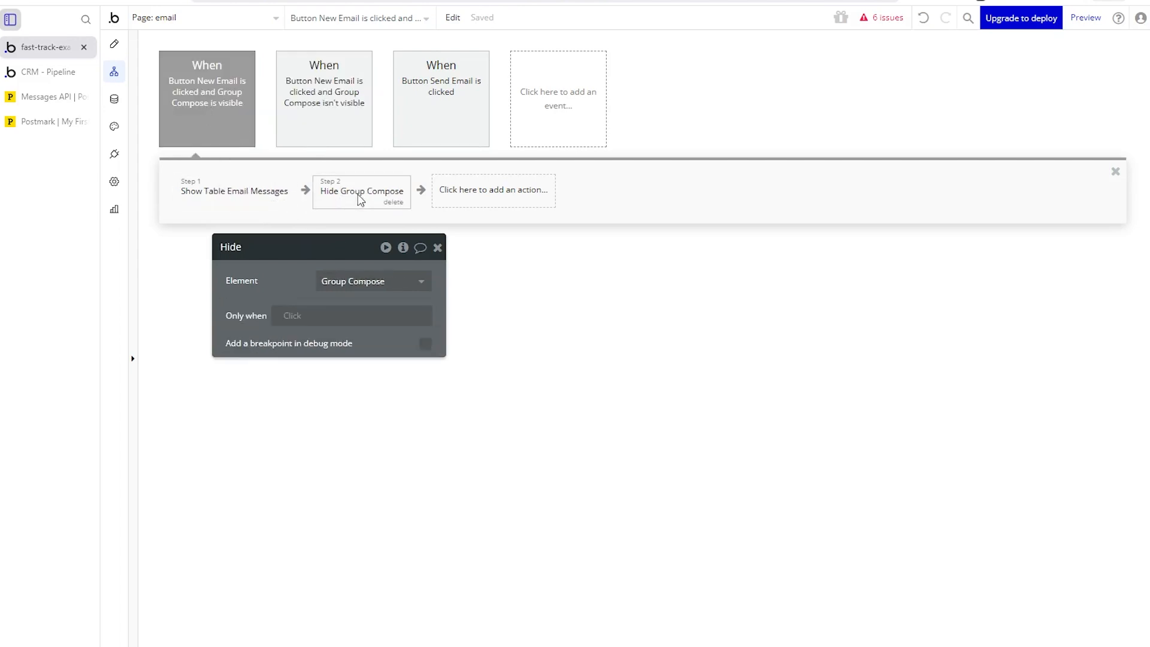
Open the Send Email button's workflow and reveal Group Compose in the page design to see the form it uses.
left_click(433, 109)
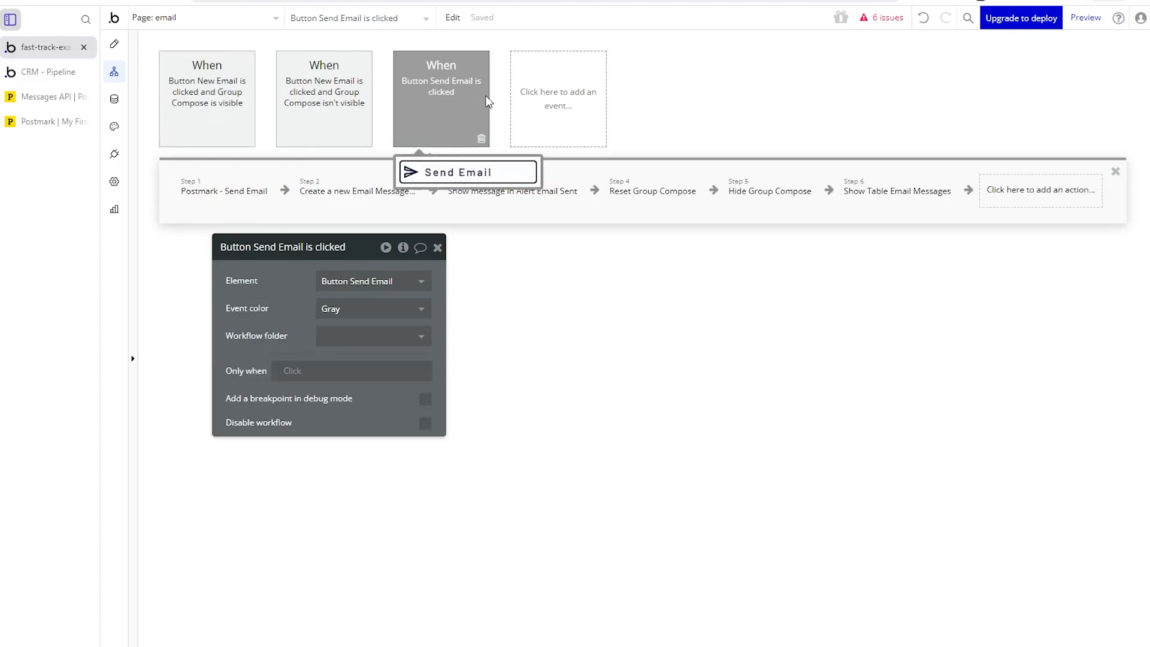
left_click(113, 44)
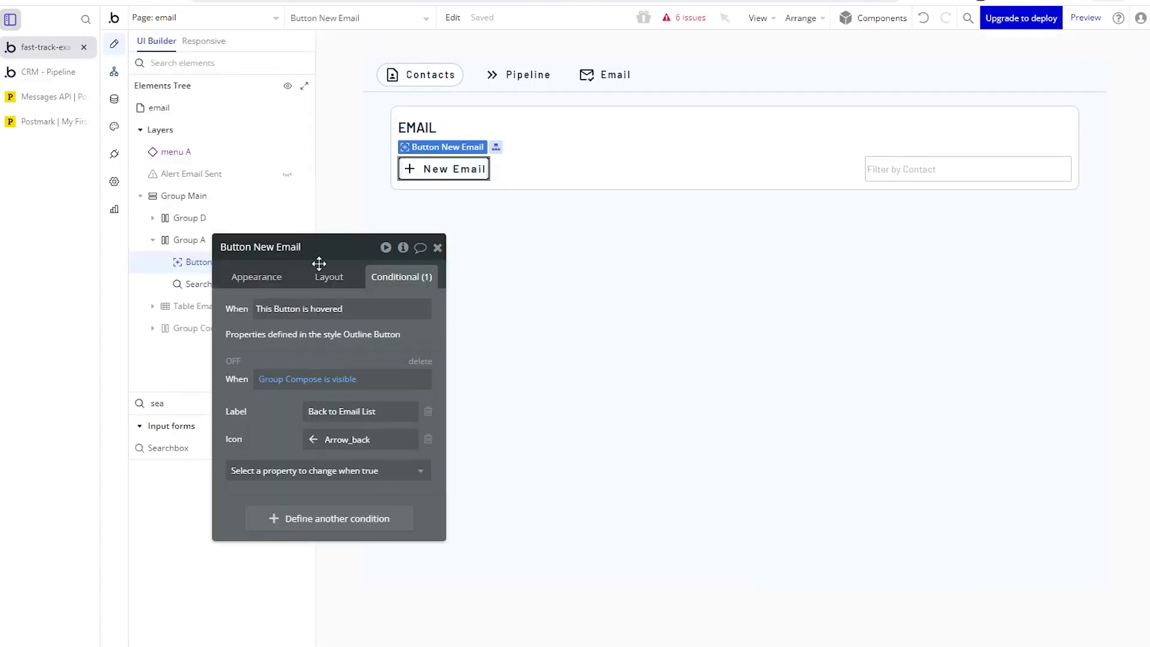
left_click(285, 328)
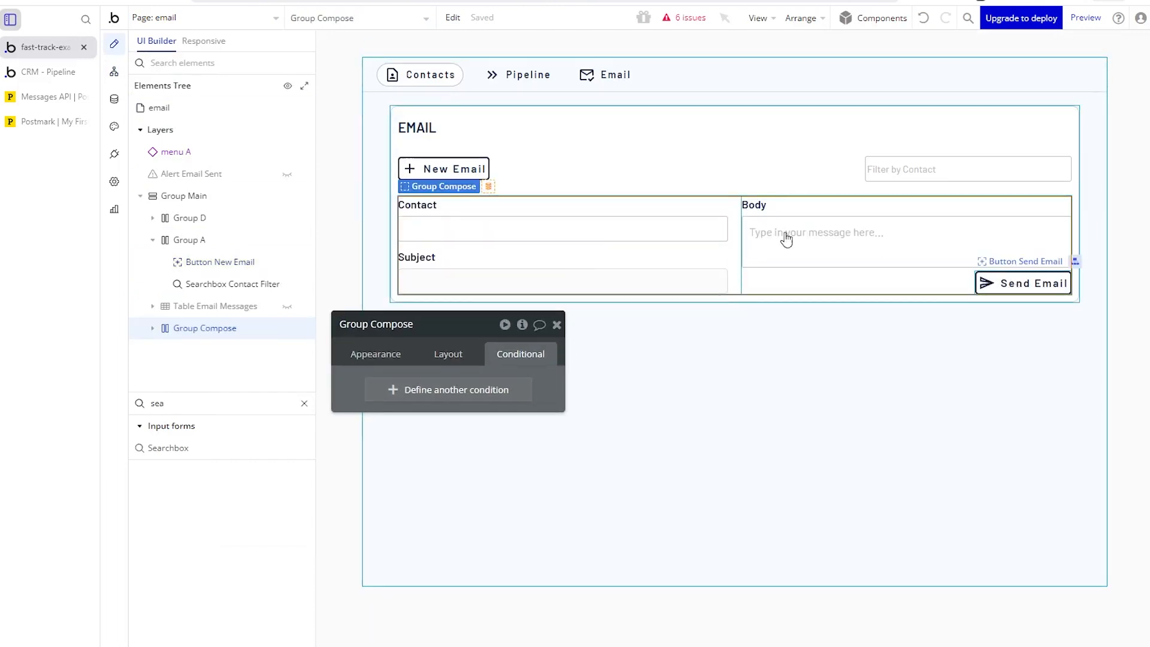
left_click(114, 74)
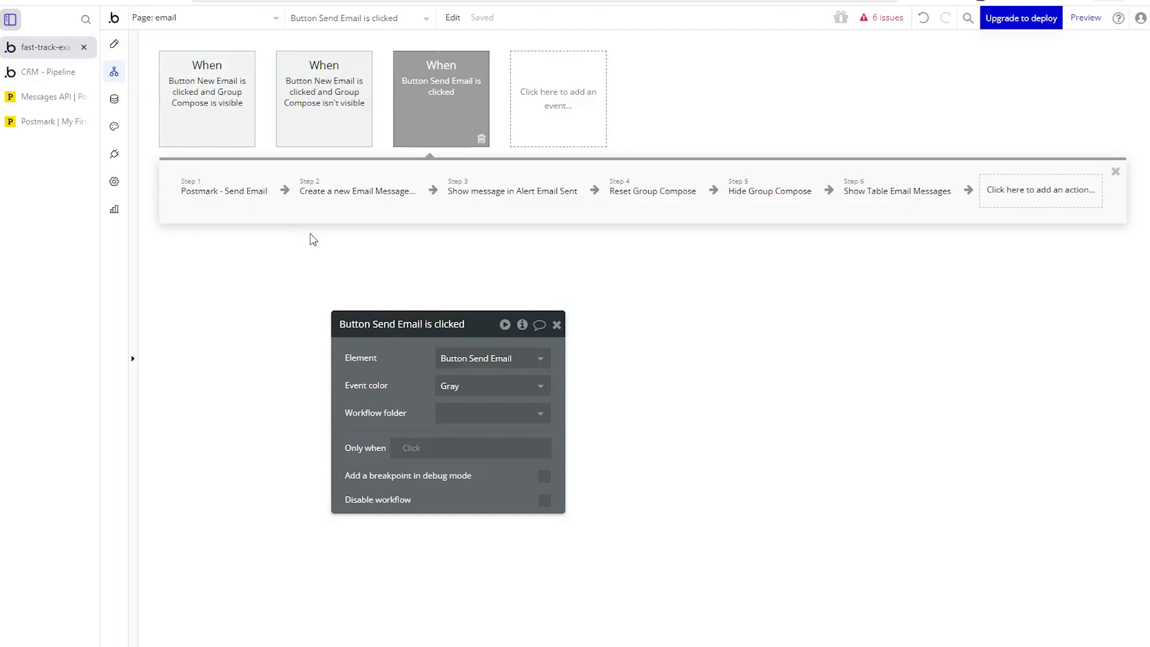
Inspect the Postmark - Send Email action's body parameters and find that action among the available plugin actions.
left_click(223, 204)
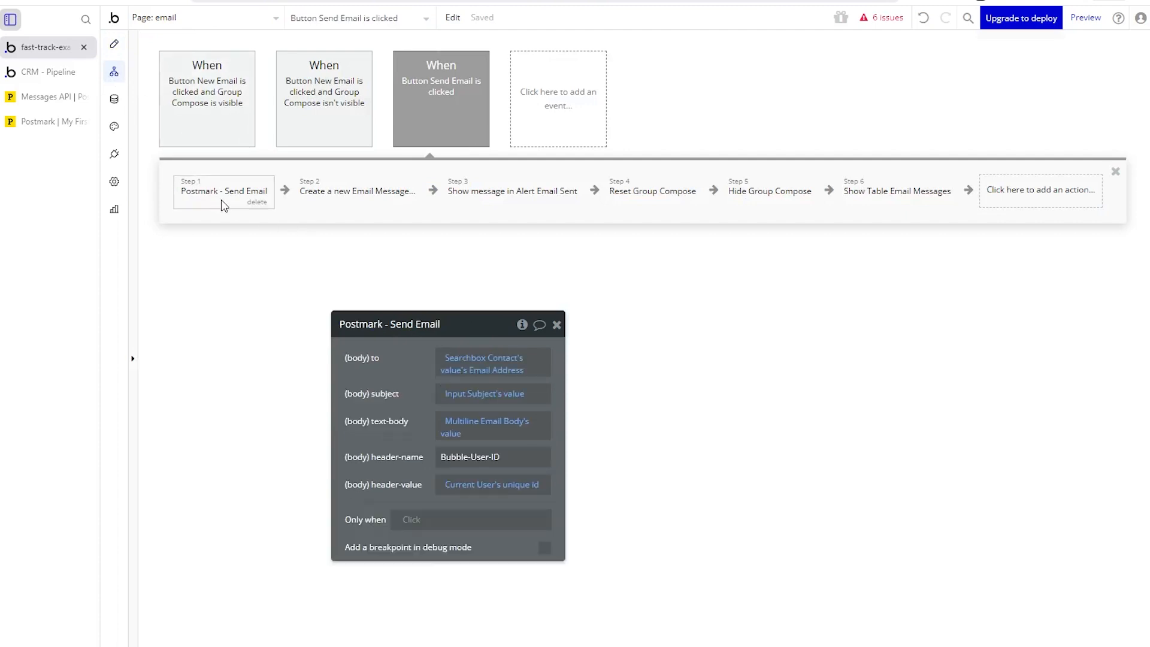
left_click(291, 196)
mouse_move(360, 386)
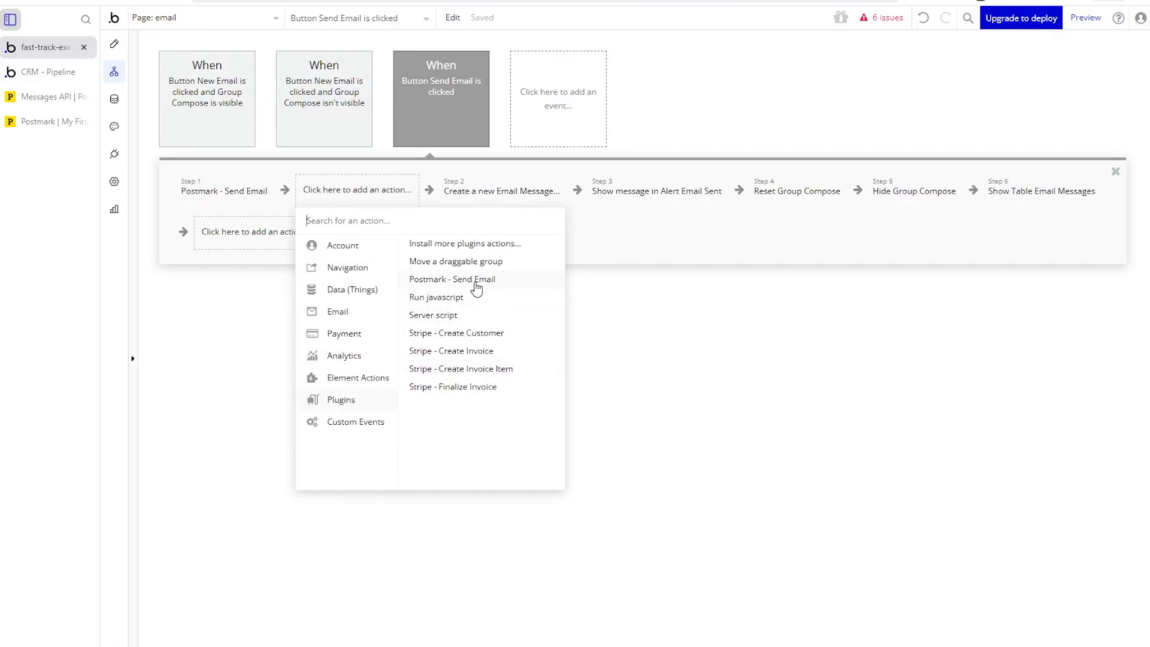
left_click(231, 198)
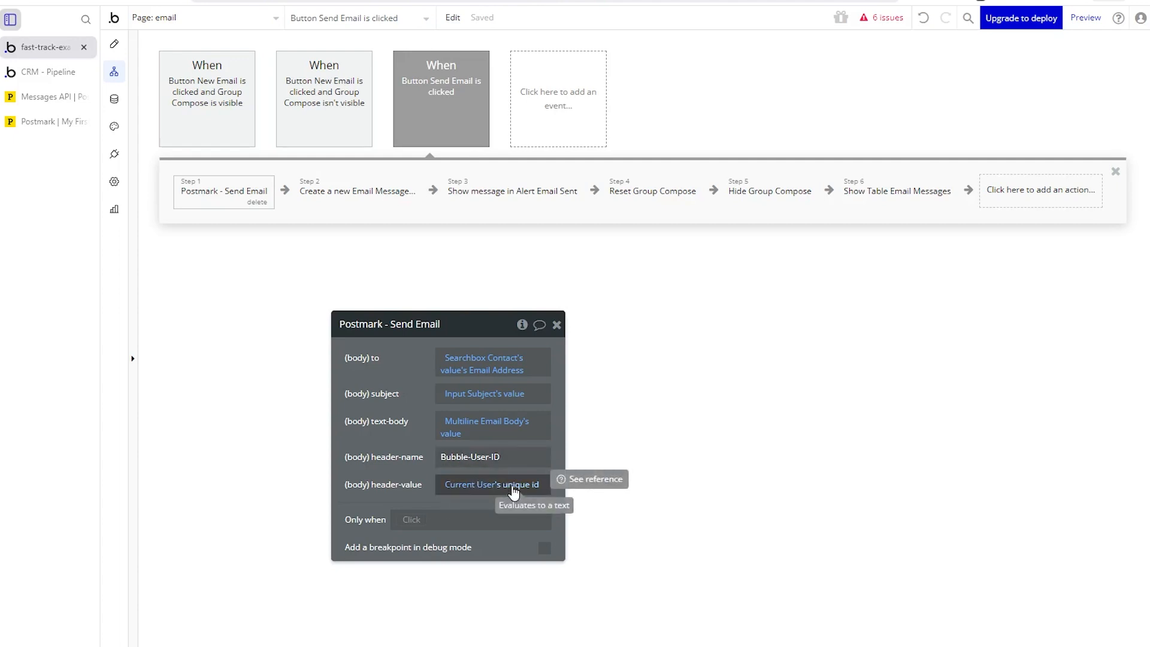
Inspect the Create a new Email Message action's fields, checking the Postmark ID's MessageID source against the Postmark - Send Email action.
left_click(376, 208)
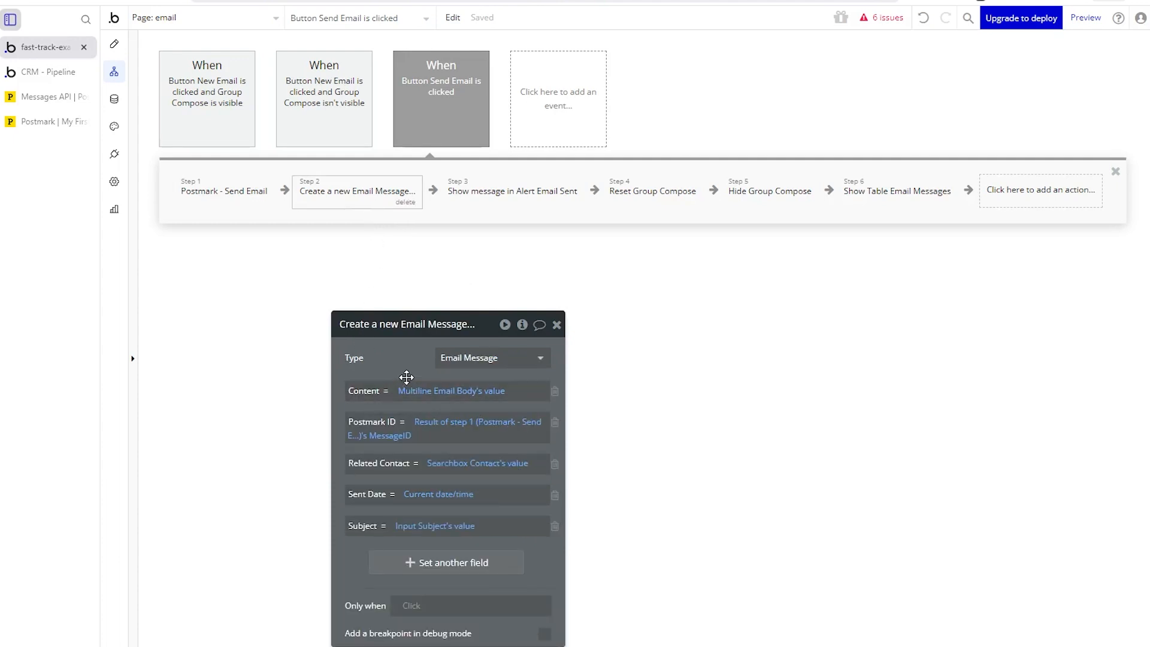
left_click_drag(361, 344, 324, 275)
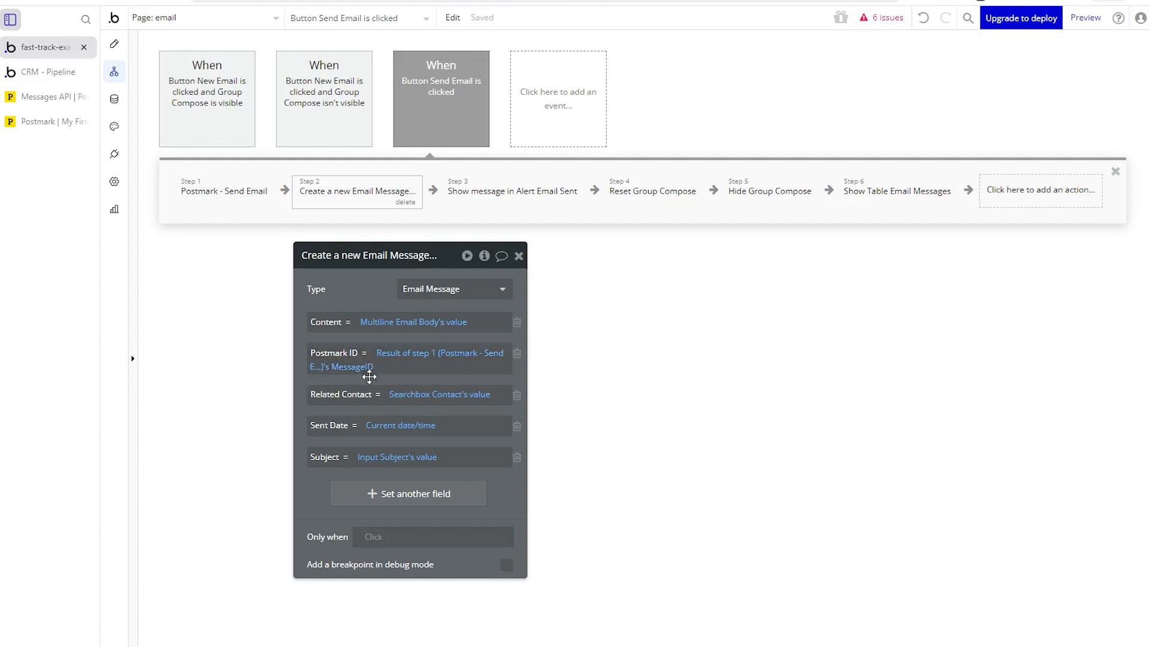
left_click(352, 367)
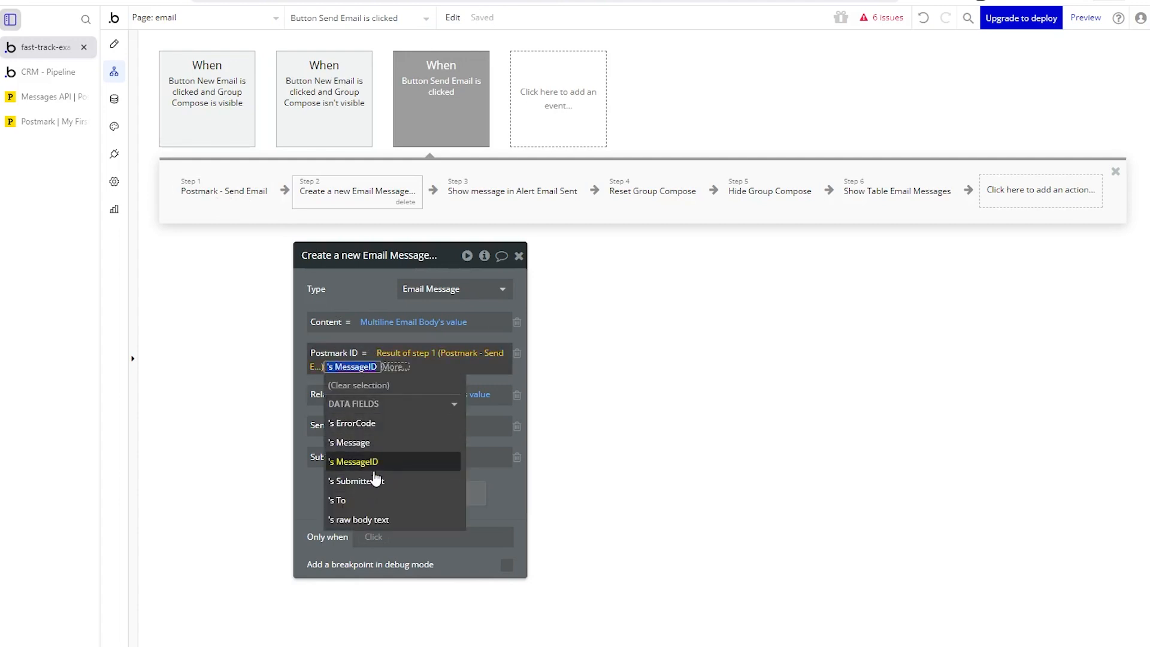
left_click(357, 289)
left_click(238, 199)
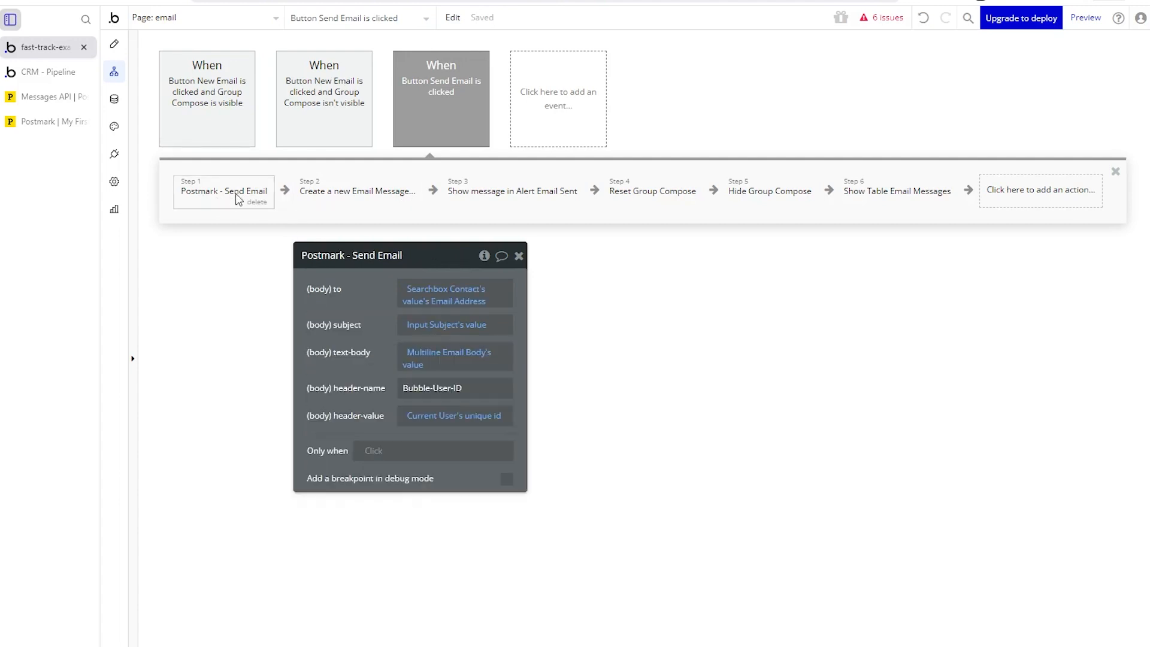
left_click(341, 199)
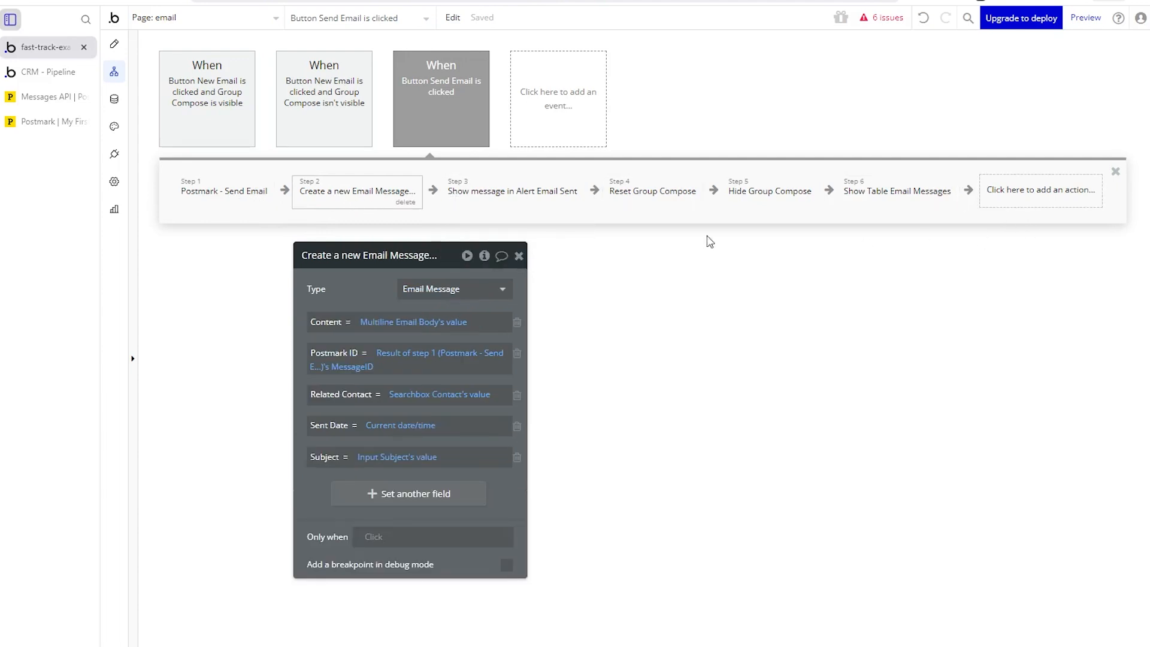
Review the Send Email workflow's remaining alert, reset, hide and show actions, and return to the email page design with the property editor closed.
left_click(505, 204)
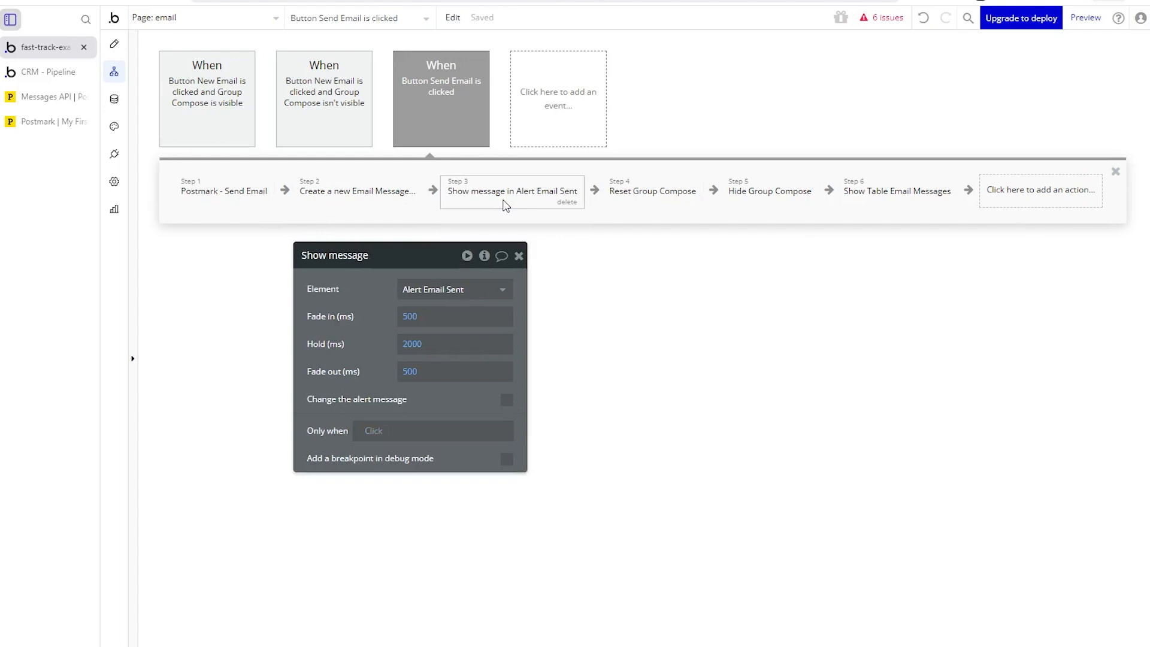
left_click(641, 205)
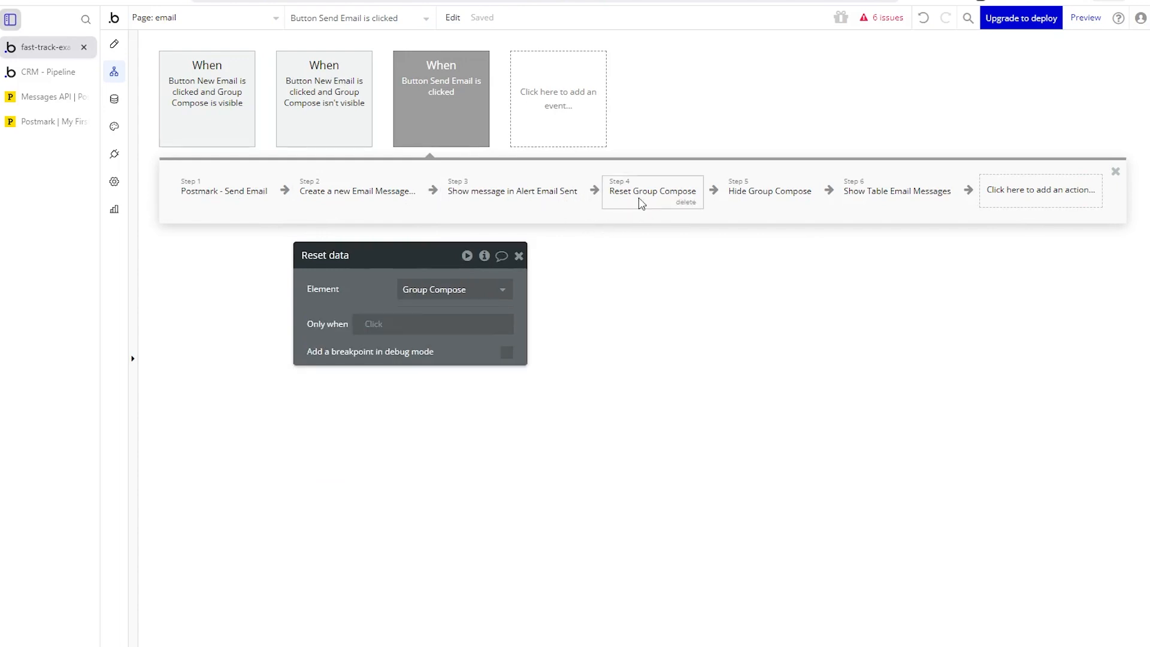
left_click(761, 205)
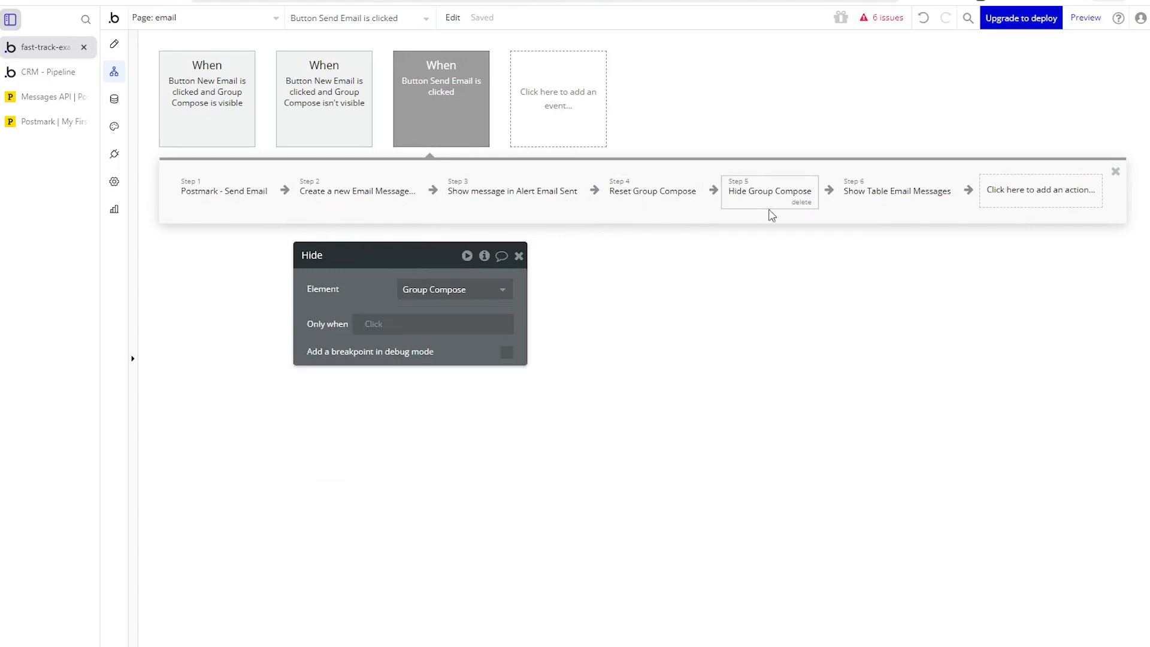
left_click(876, 204)
left_click(114, 44)
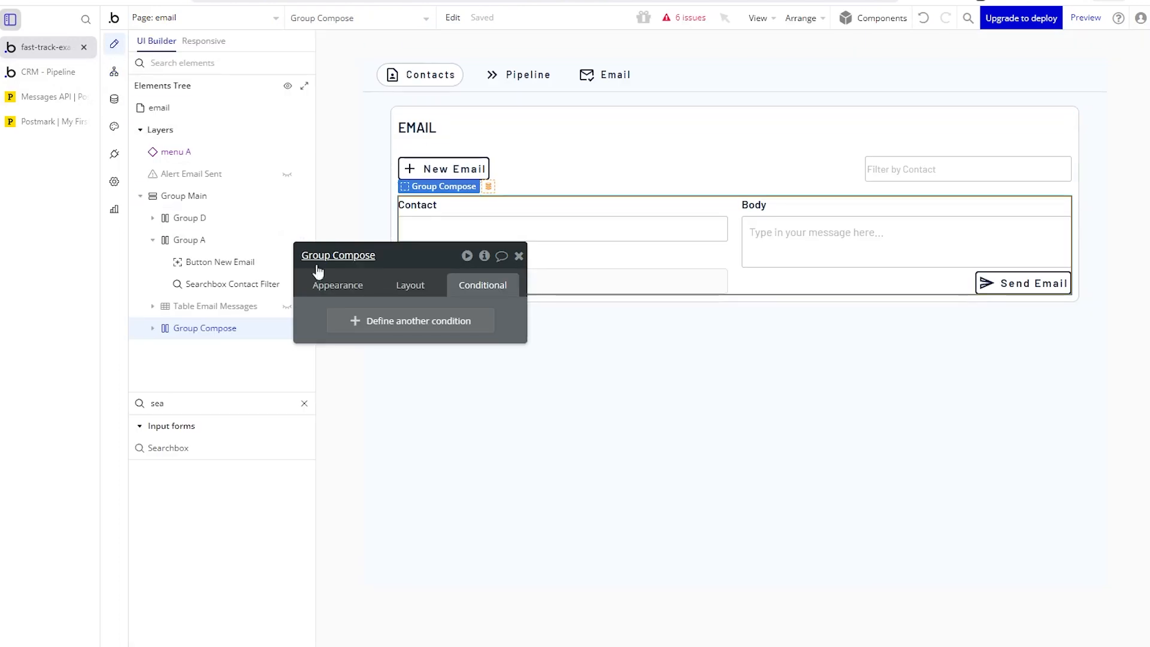
left_click(518, 256)
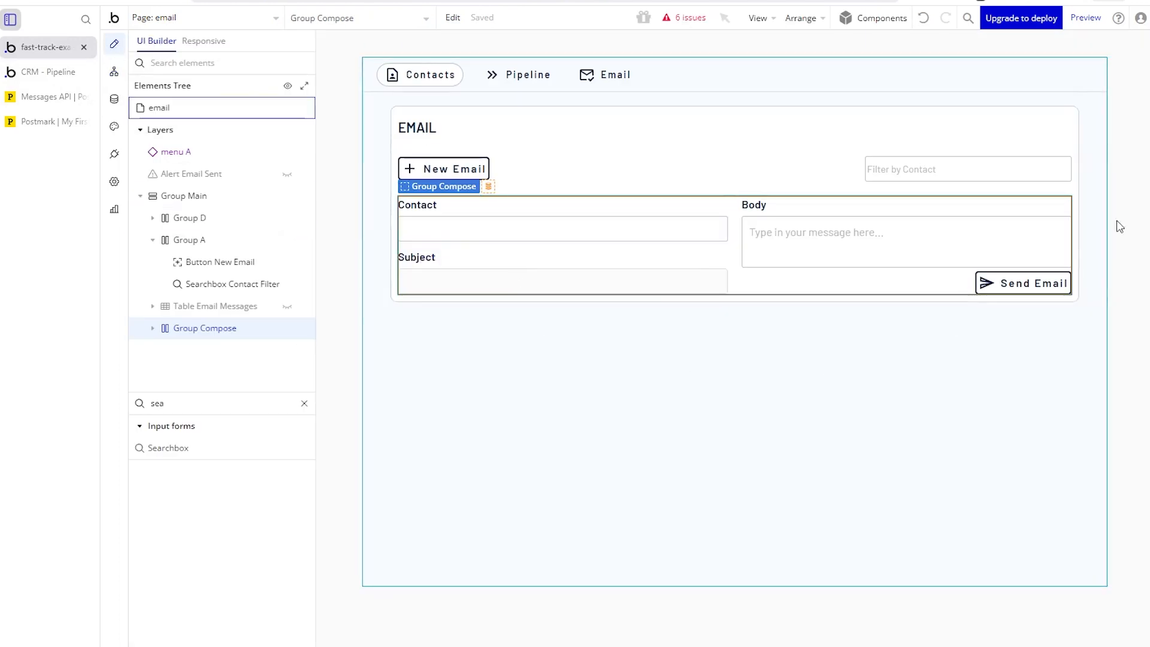